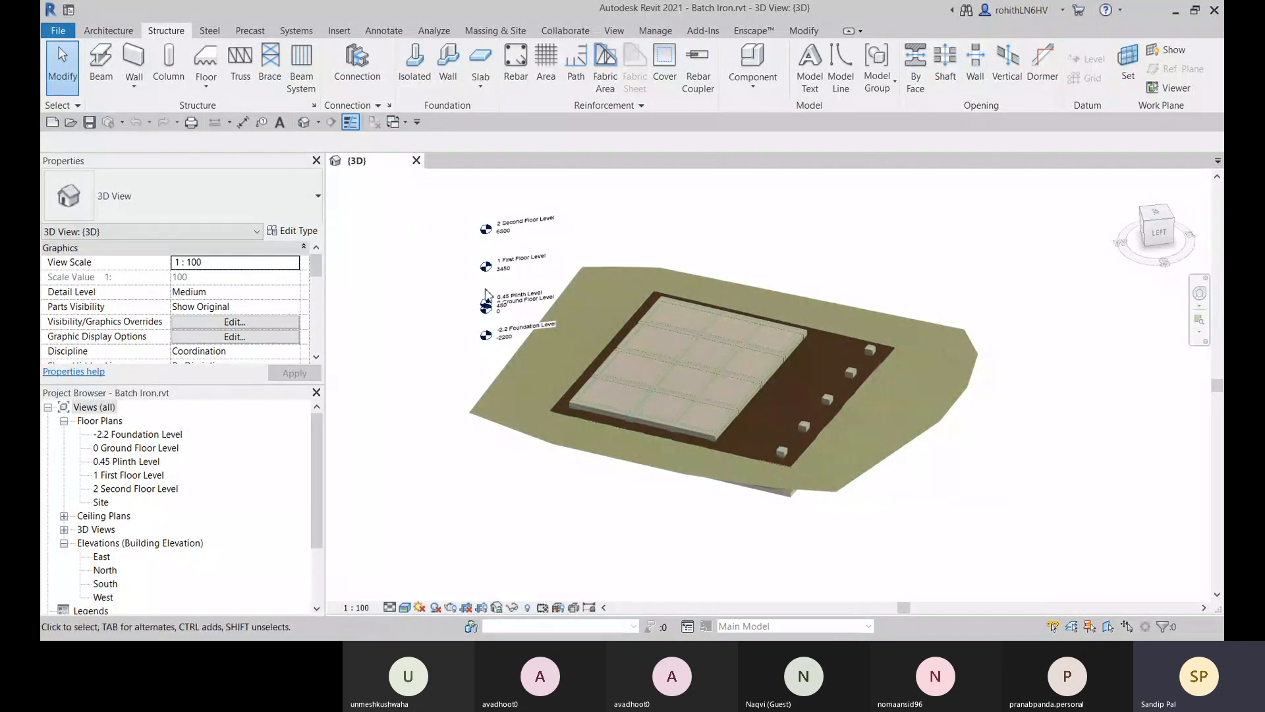
scroll(723, 429, up, 2)
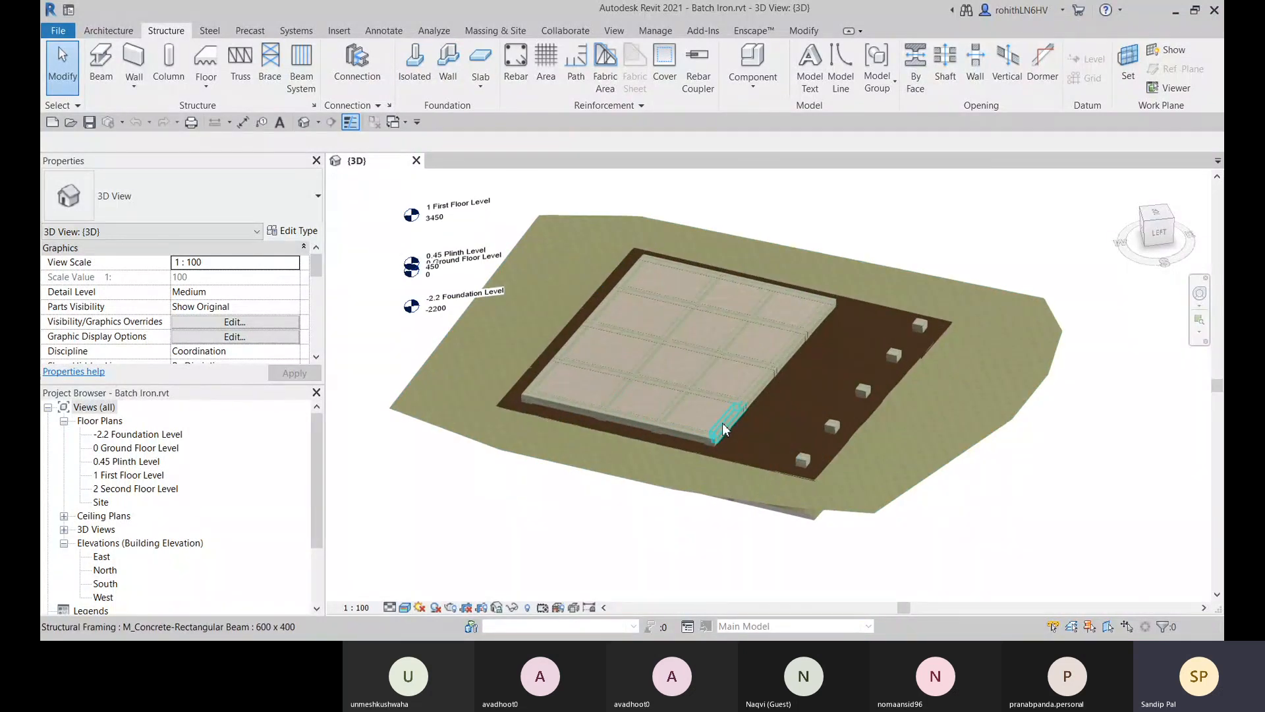
scroll(723, 429, up, 3)
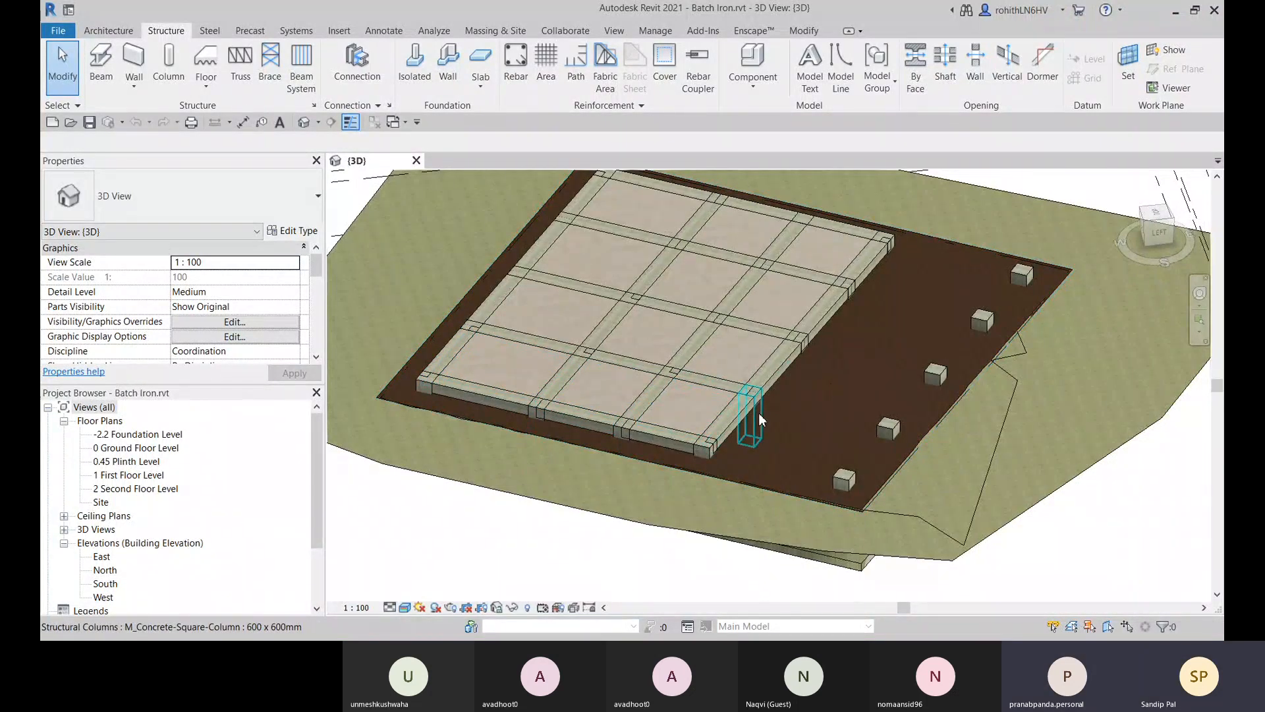
scroll(758, 412, down, 3)
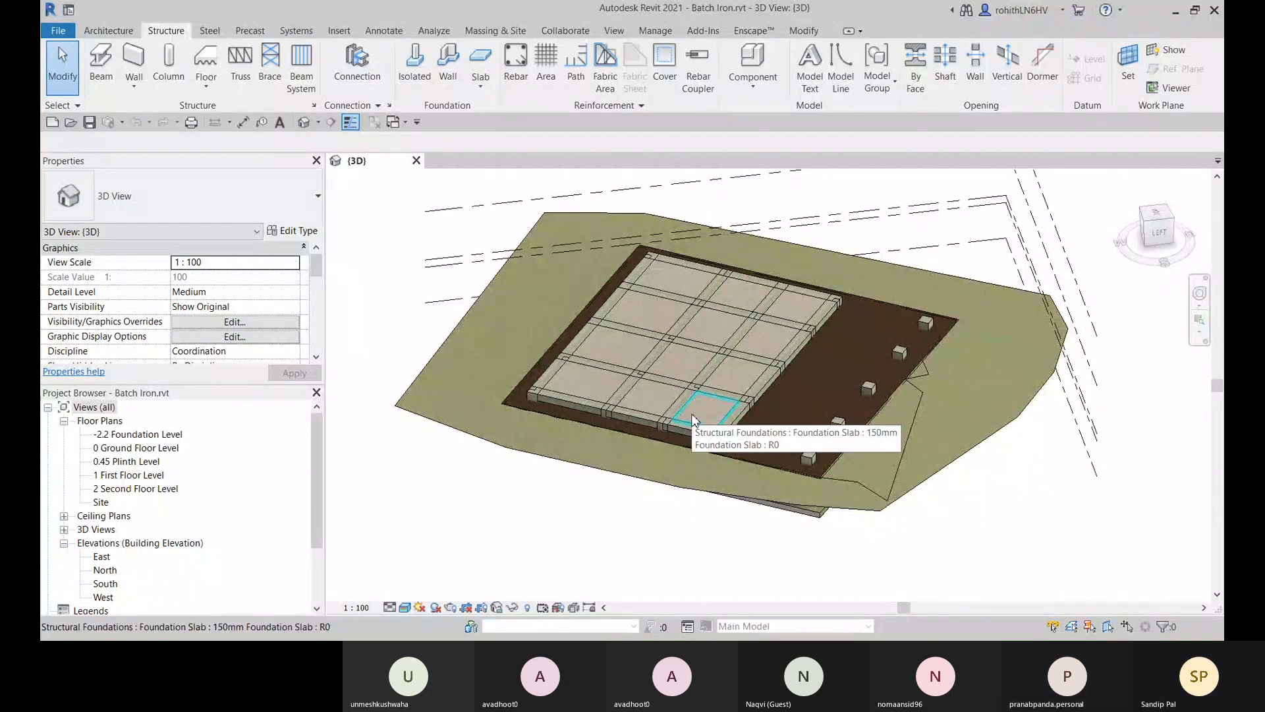
click(692, 420)
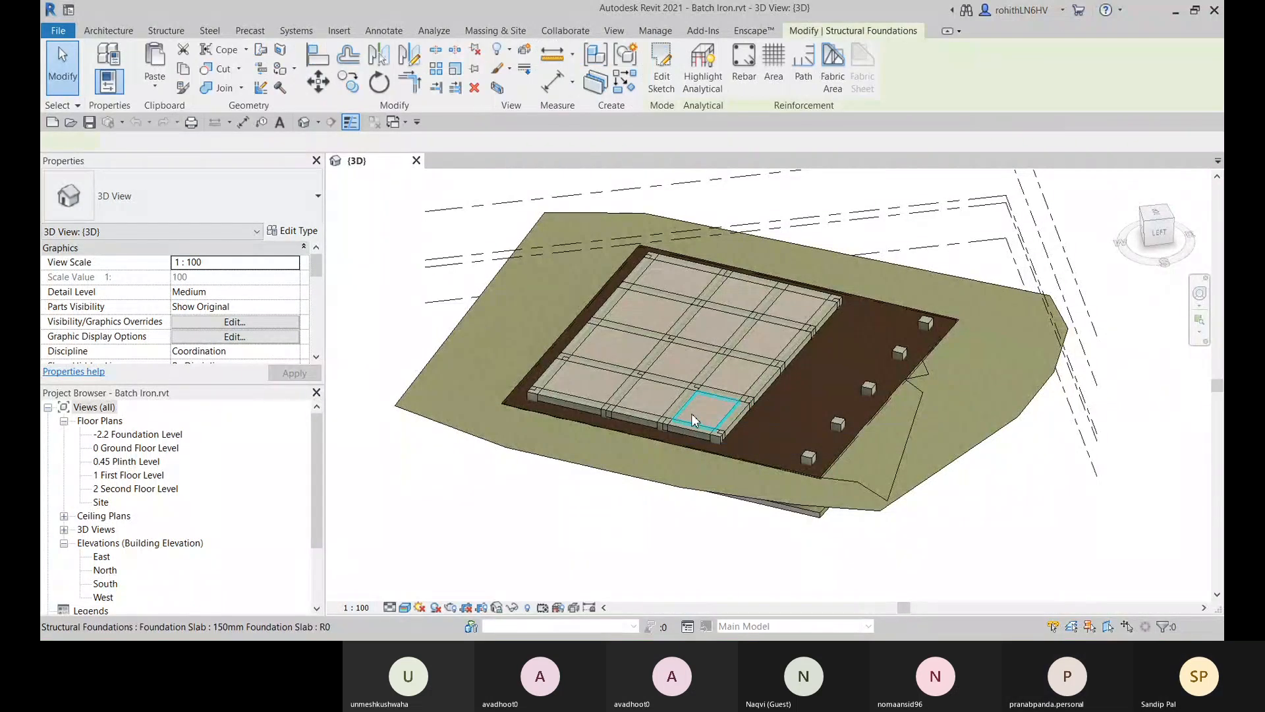
click(619, 538)
scroll(731, 500, down, 2)
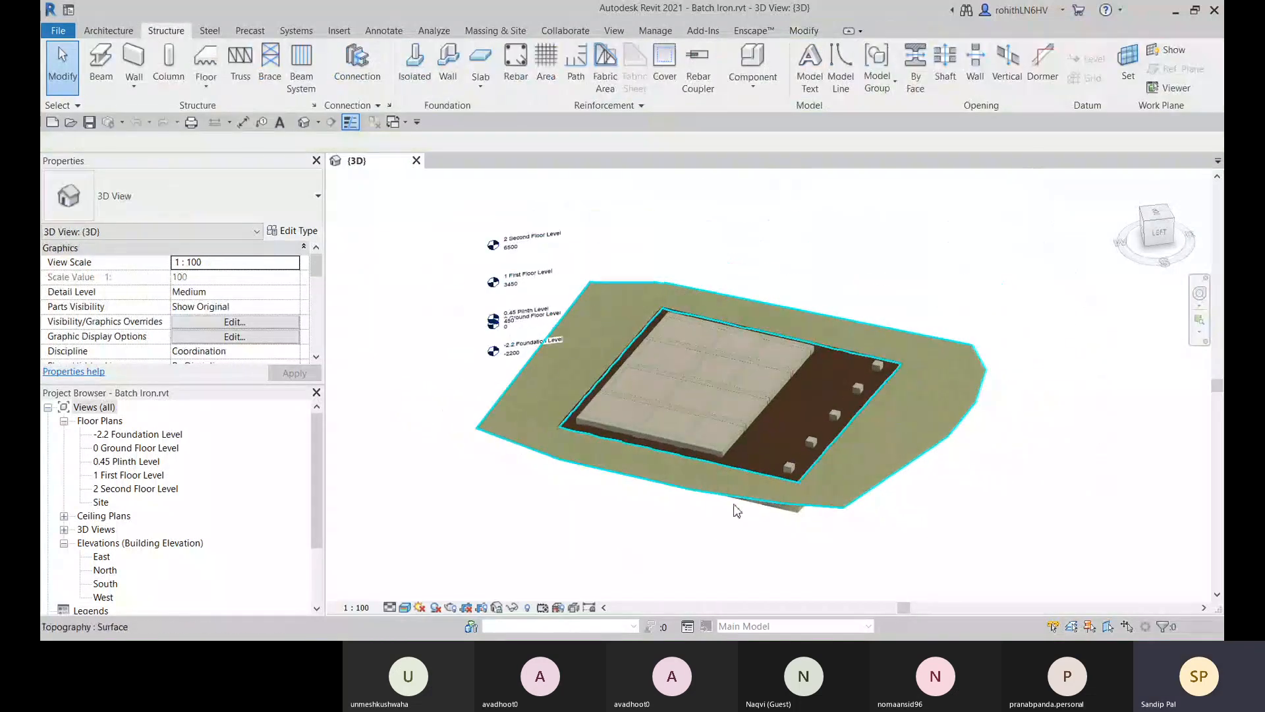
Step: Delete all instances of the 600 x 400 concrete rectangular beam at plinth level
shift+middle_drag(840, 544, 659, 435)
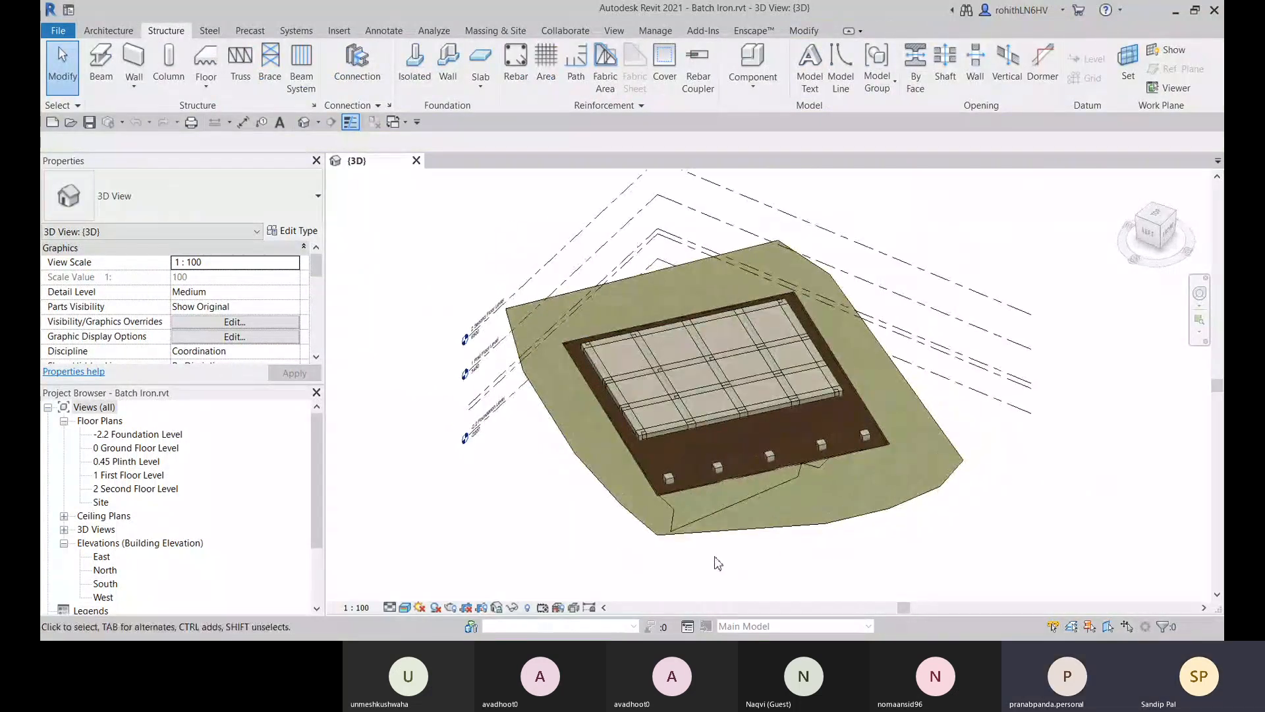
click(657, 429)
right_click(976, 216)
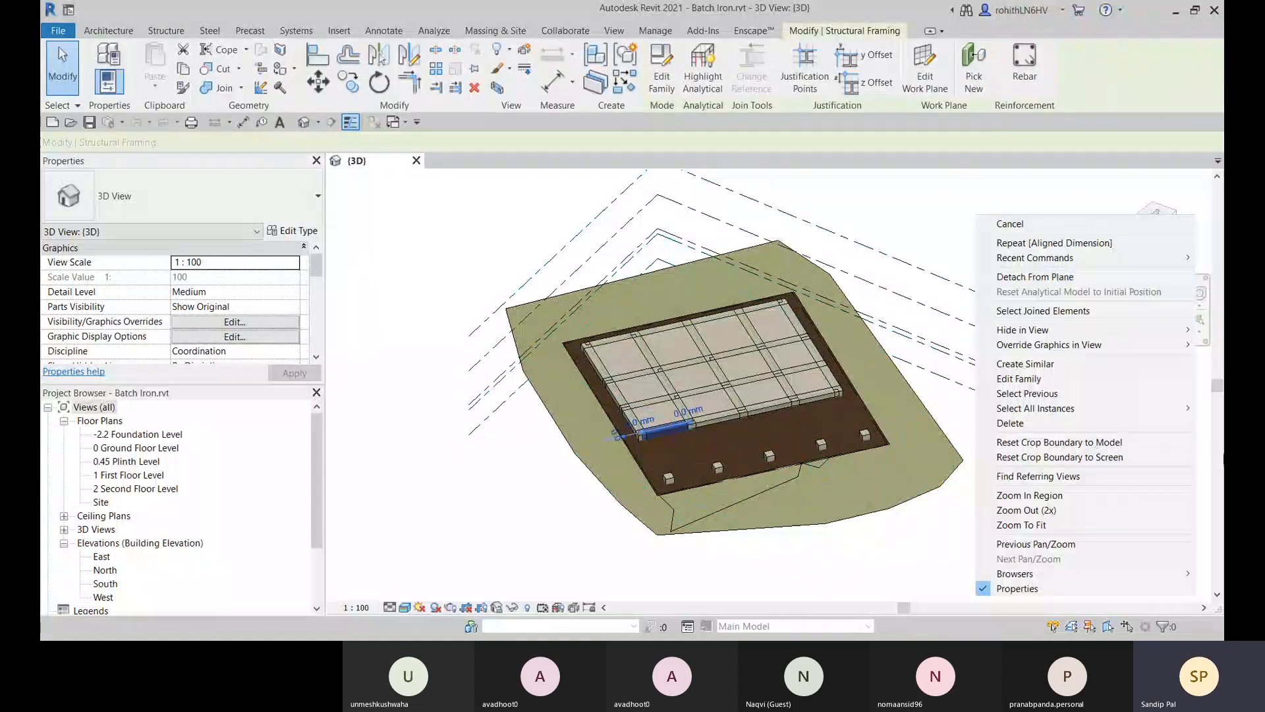
mouse_move(1035, 410)
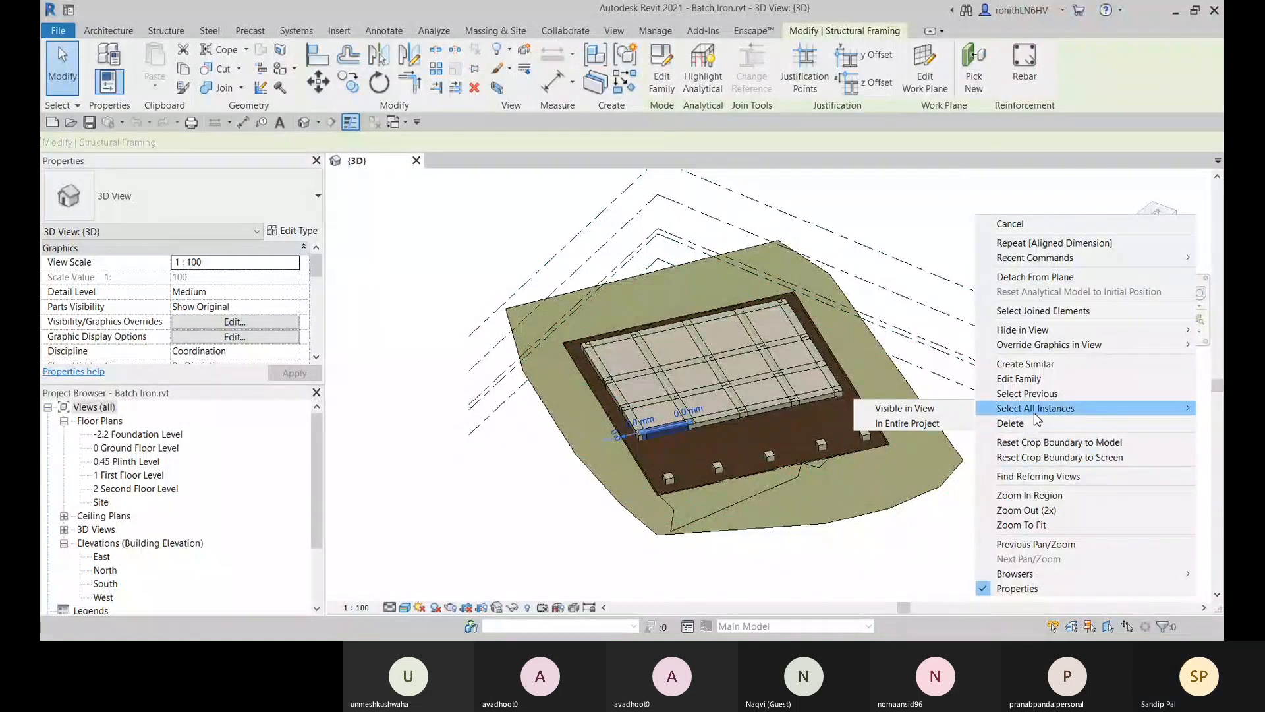
click(955, 432)
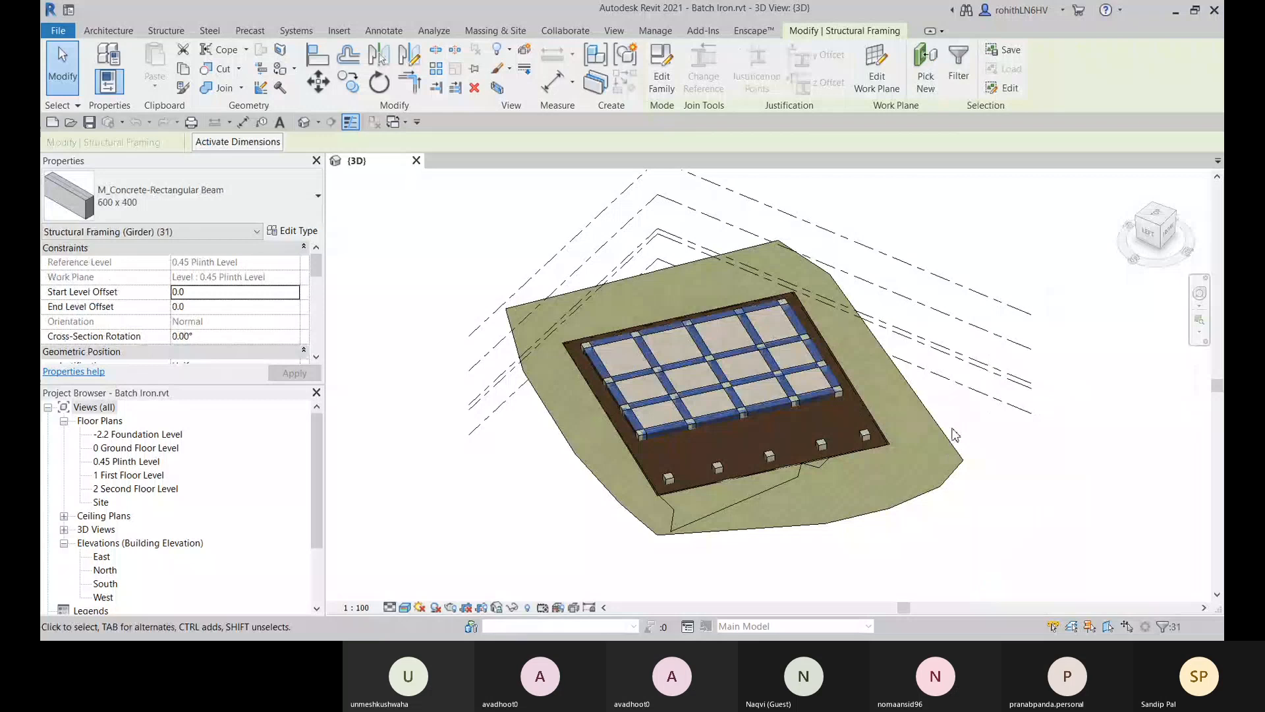
key(Delete)
Step: Delete all instances of the 150mm foundation slab between the columns
click(755, 379)
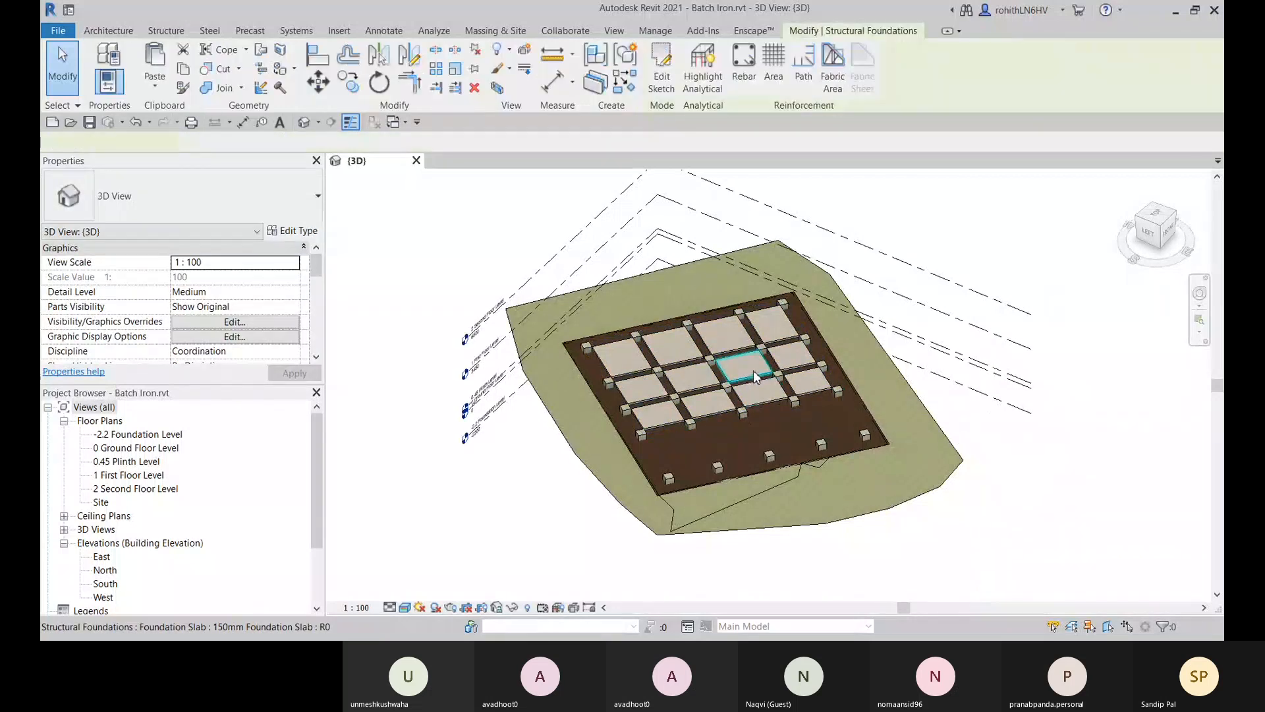
right_click(905, 217)
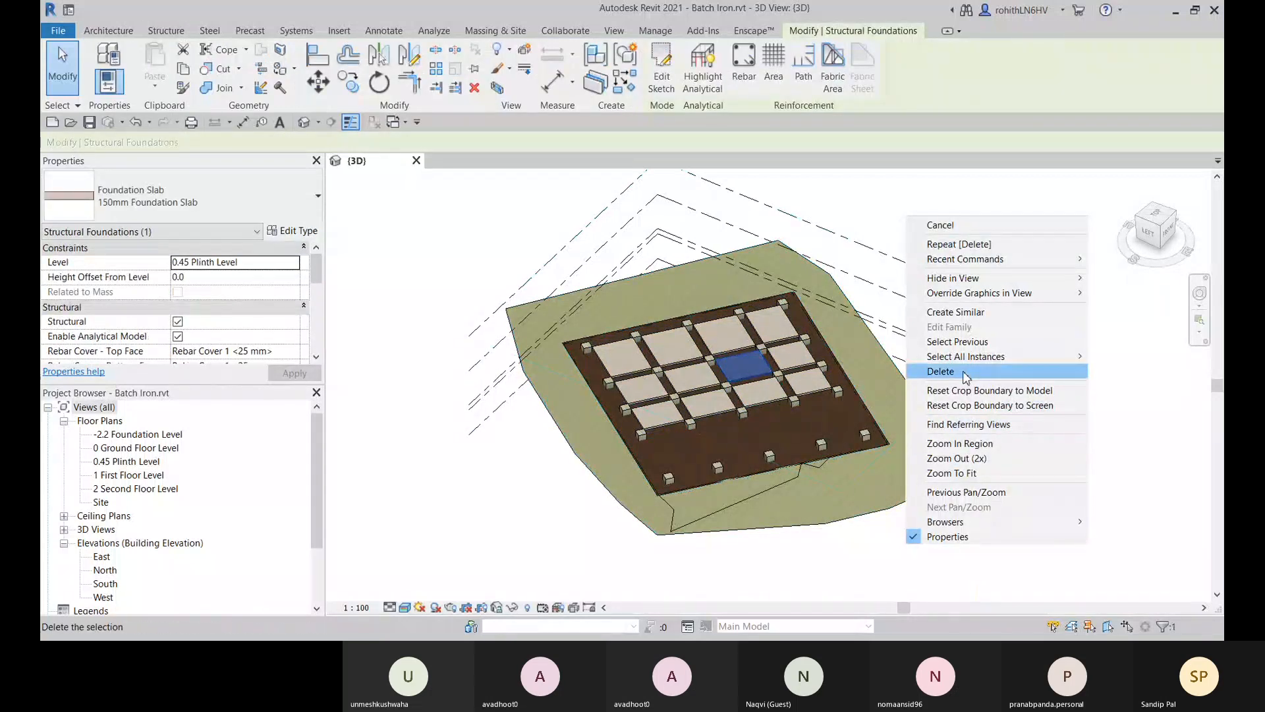
mouse_move(989, 356)
click(1127, 373)
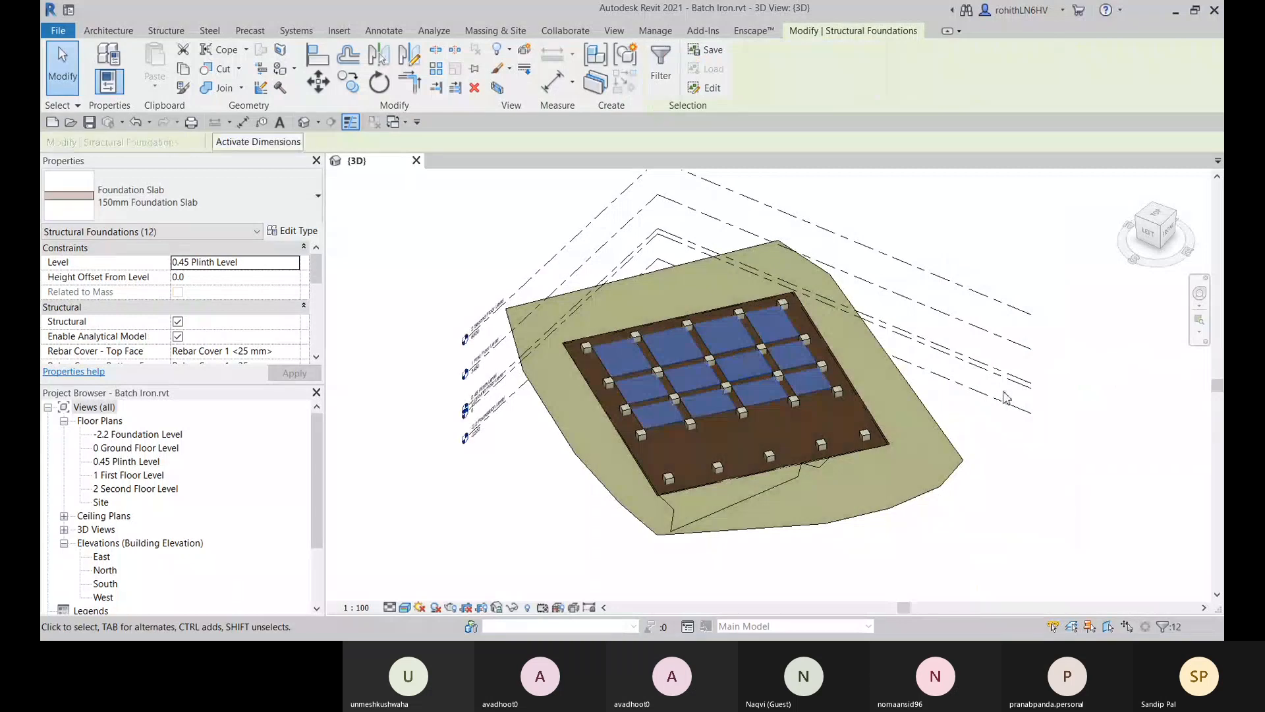
key(Delete)
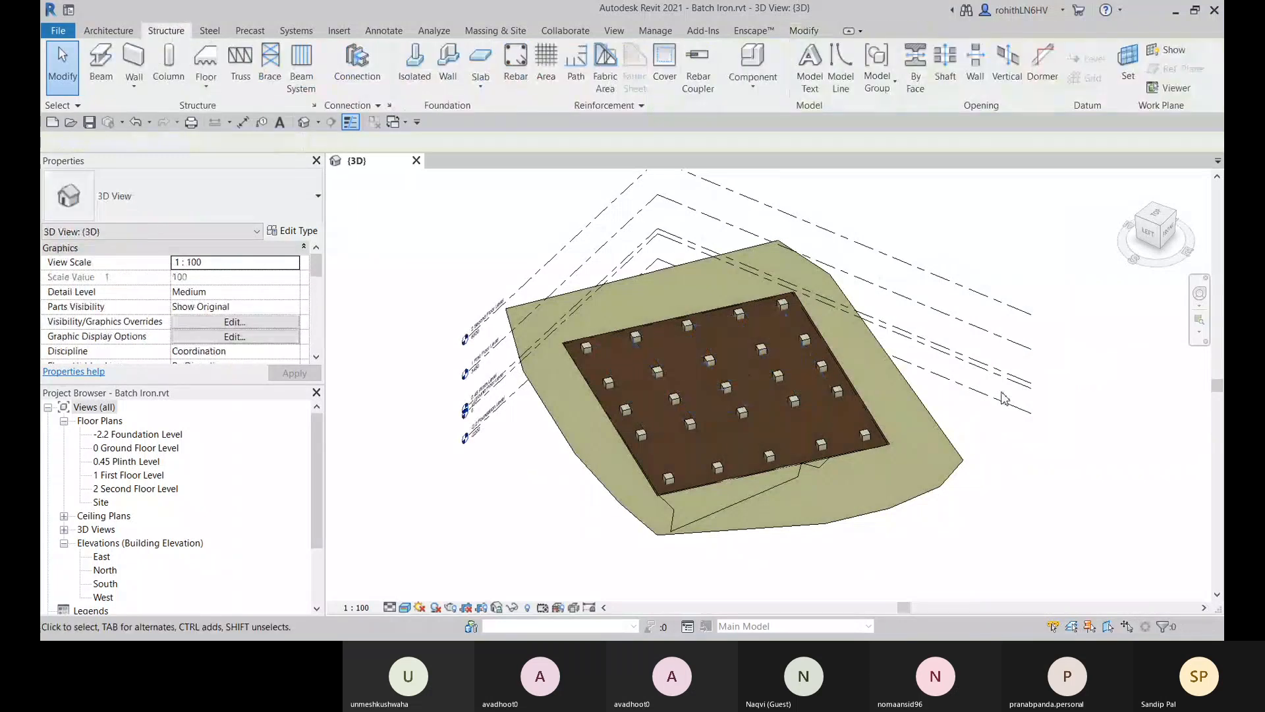
Step: Temporarily hide the brown topography surface covering the excavation to expose the foundations and columns
click(772, 432)
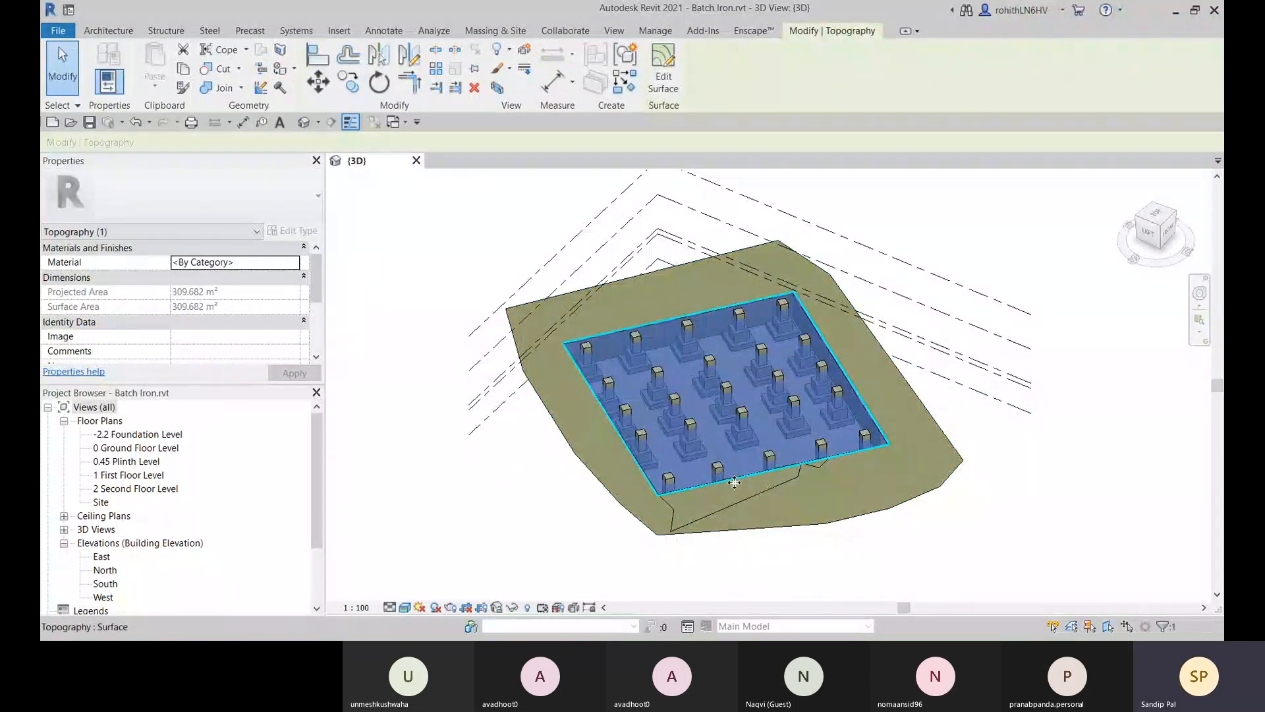
key(h)
key(h)
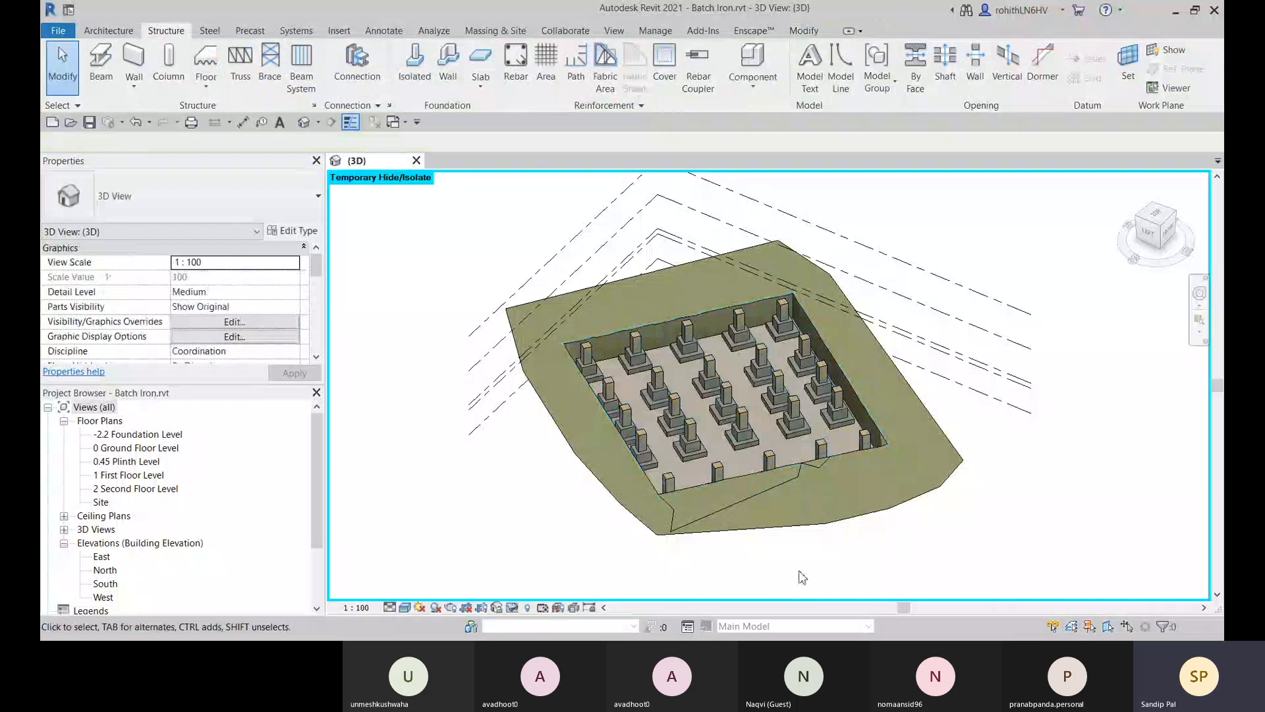
shift+middle_drag(758, 580, 616, 517)
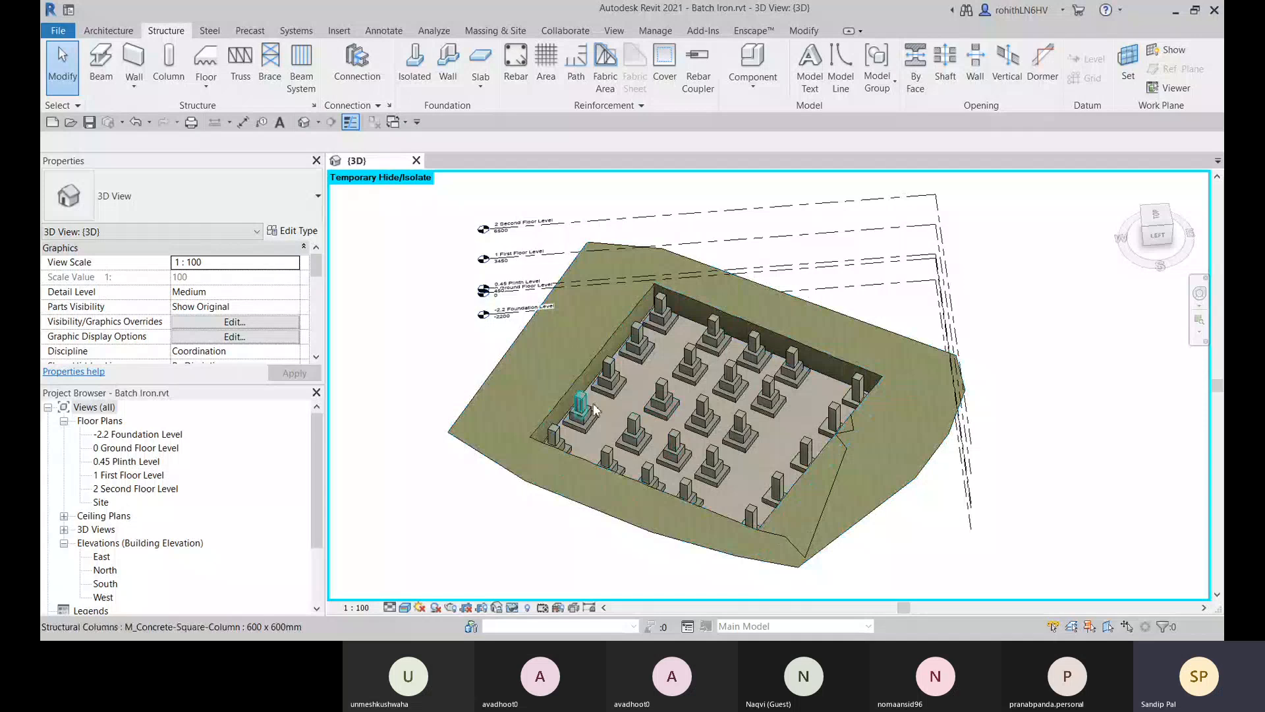
Step: Open the 0.45 Plinth Level floor plan and focus on the column grid
scroll(595, 410, up, 2)
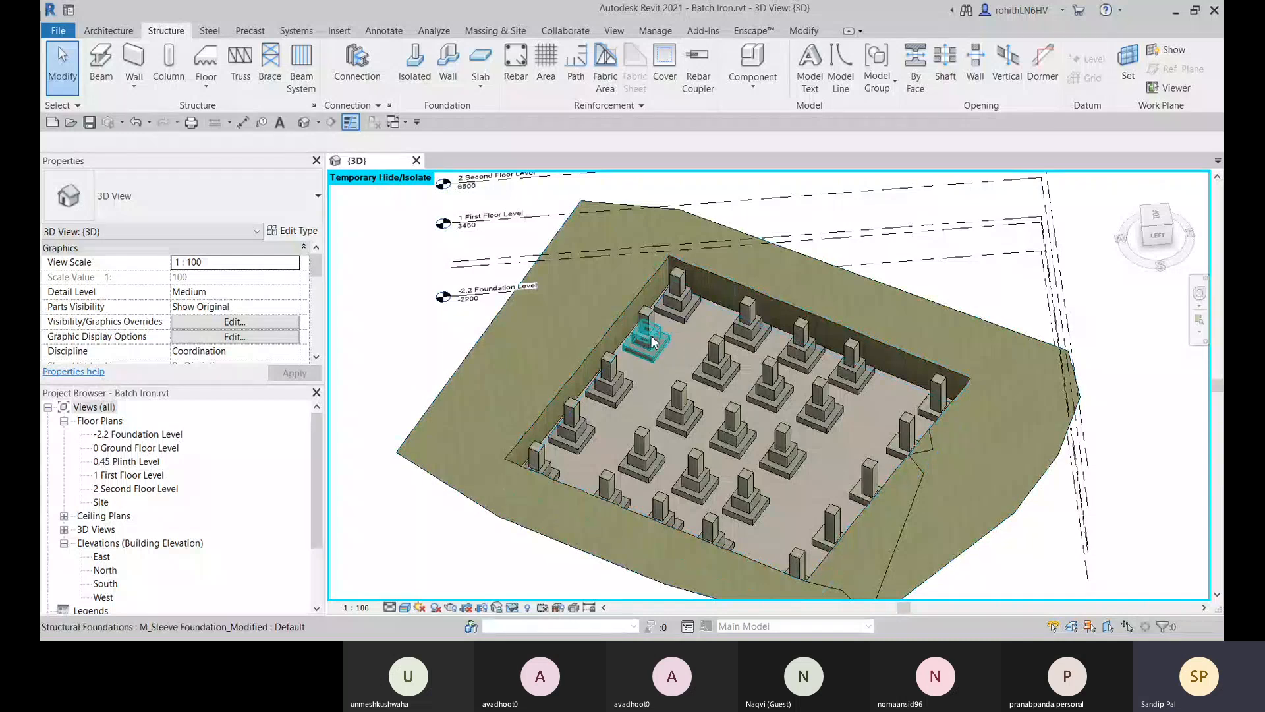
double_click(136, 461)
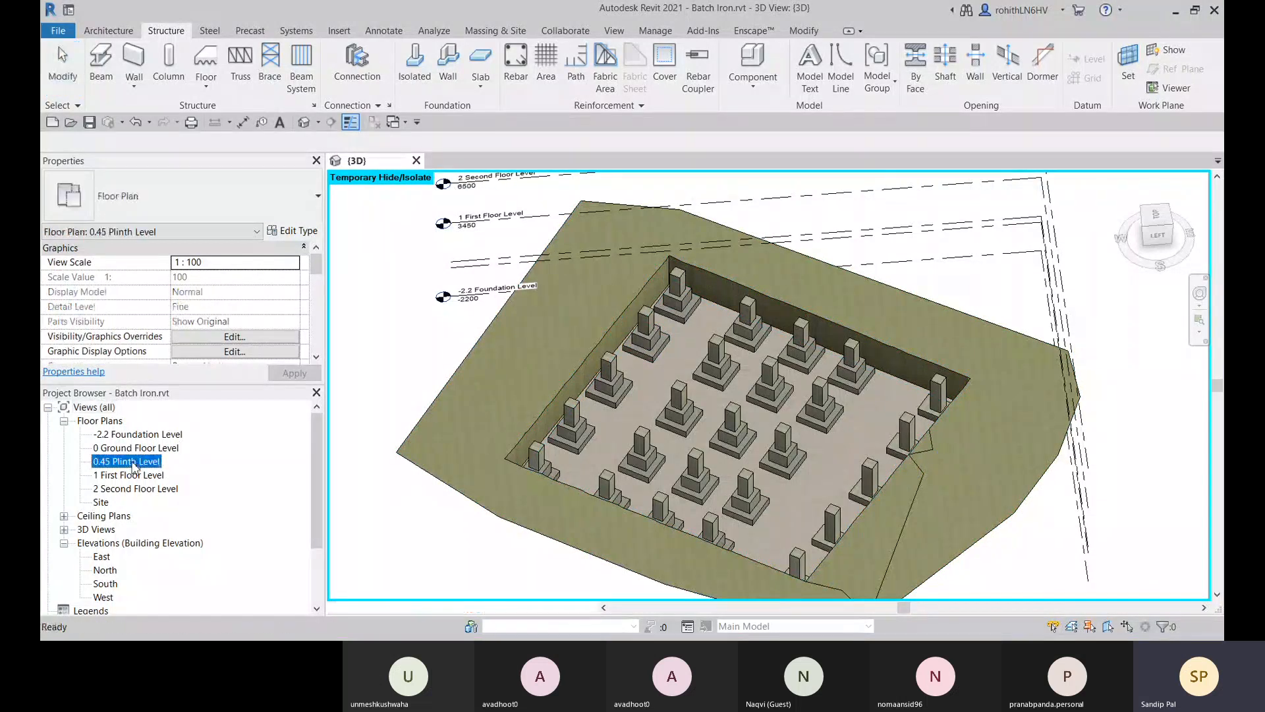
scroll(789, 391, up, 5)
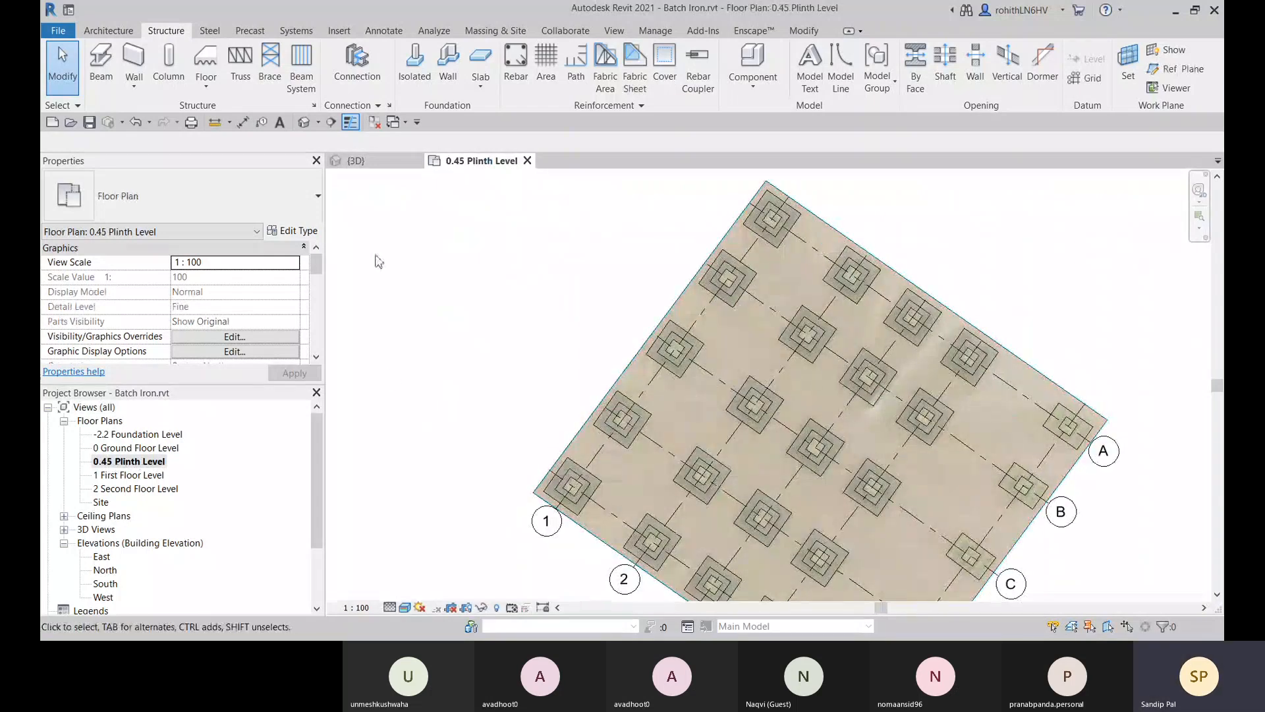
click(101, 63)
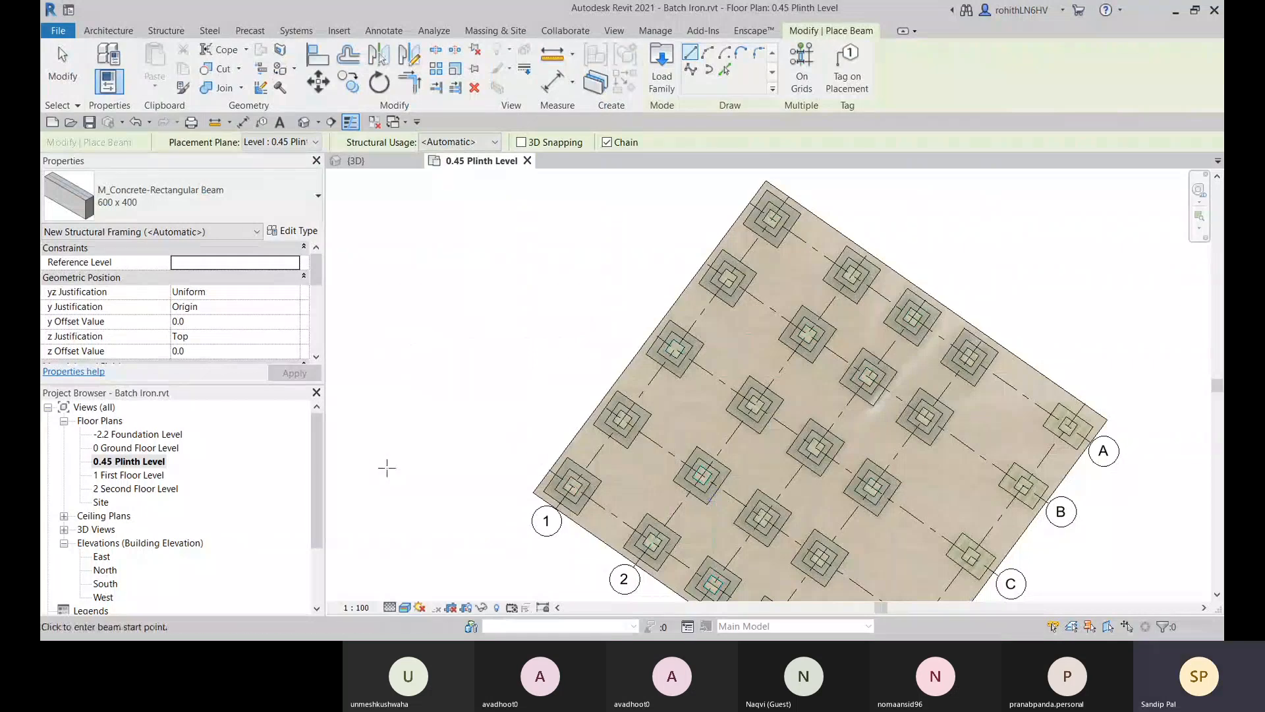
click(250, 205)
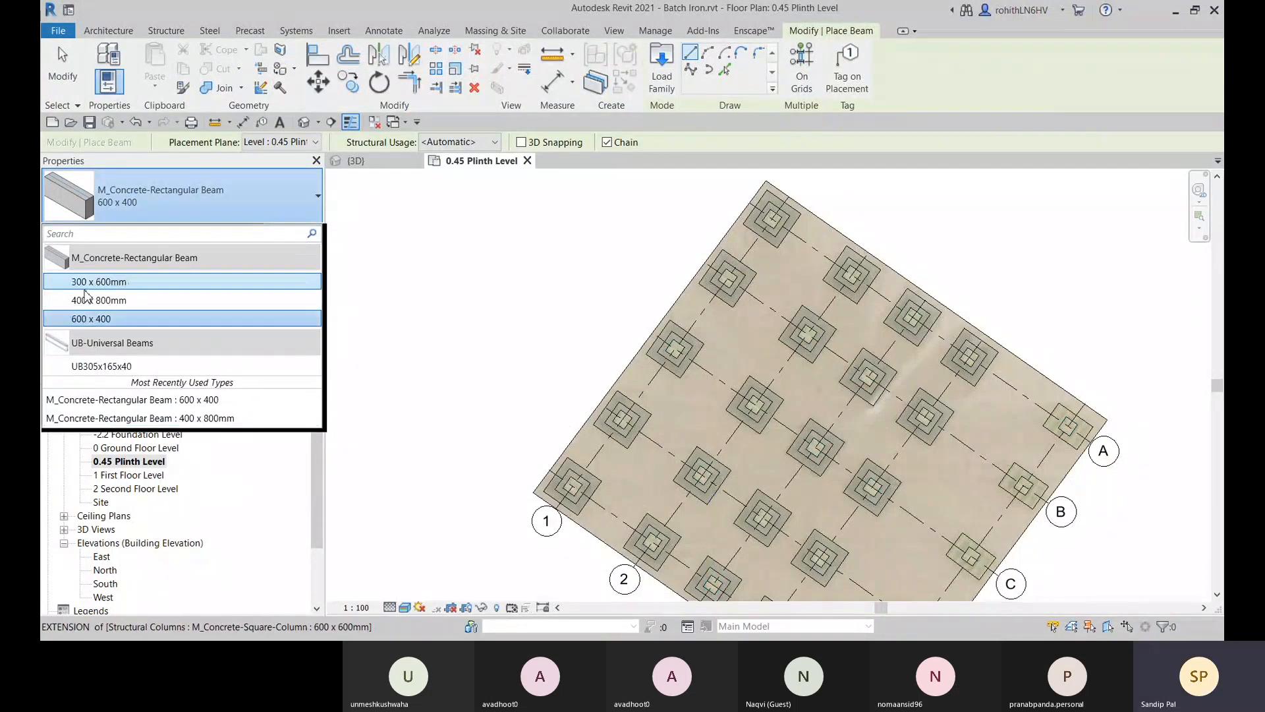
mouse_move(92, 293)
mouse_move(100, 321)
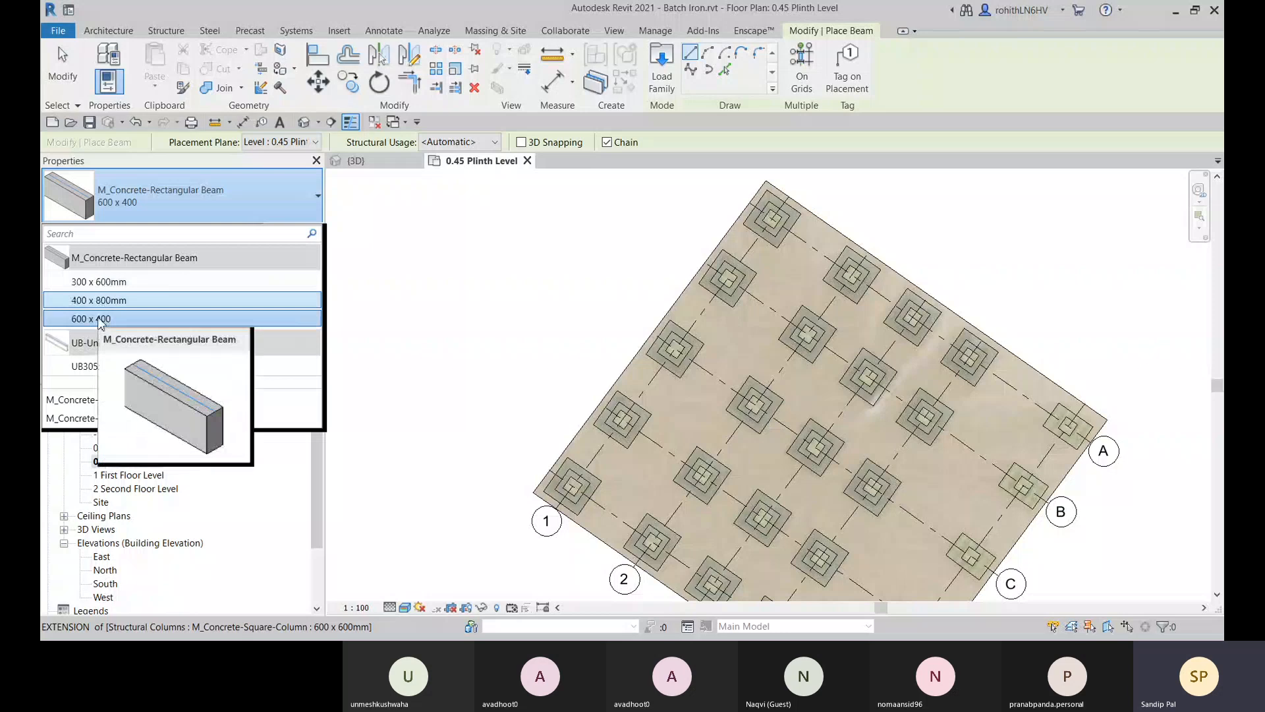
right_click(539, 311)
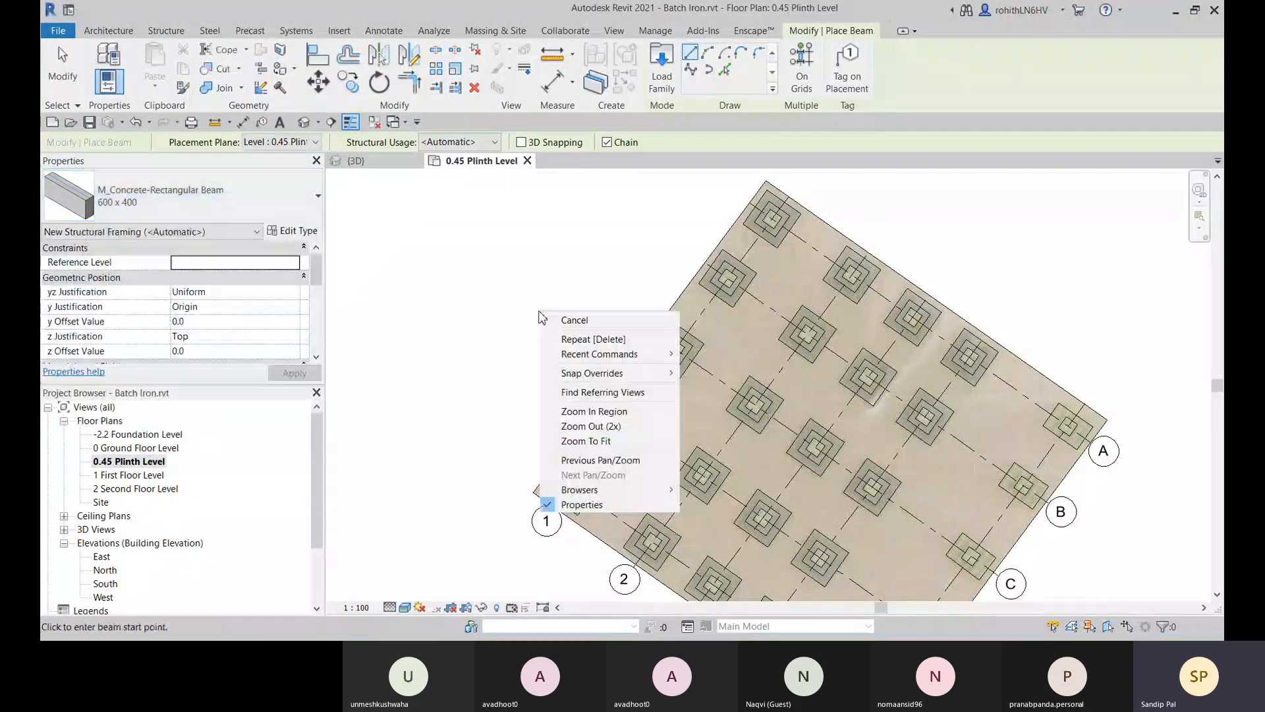
click(560, 320)
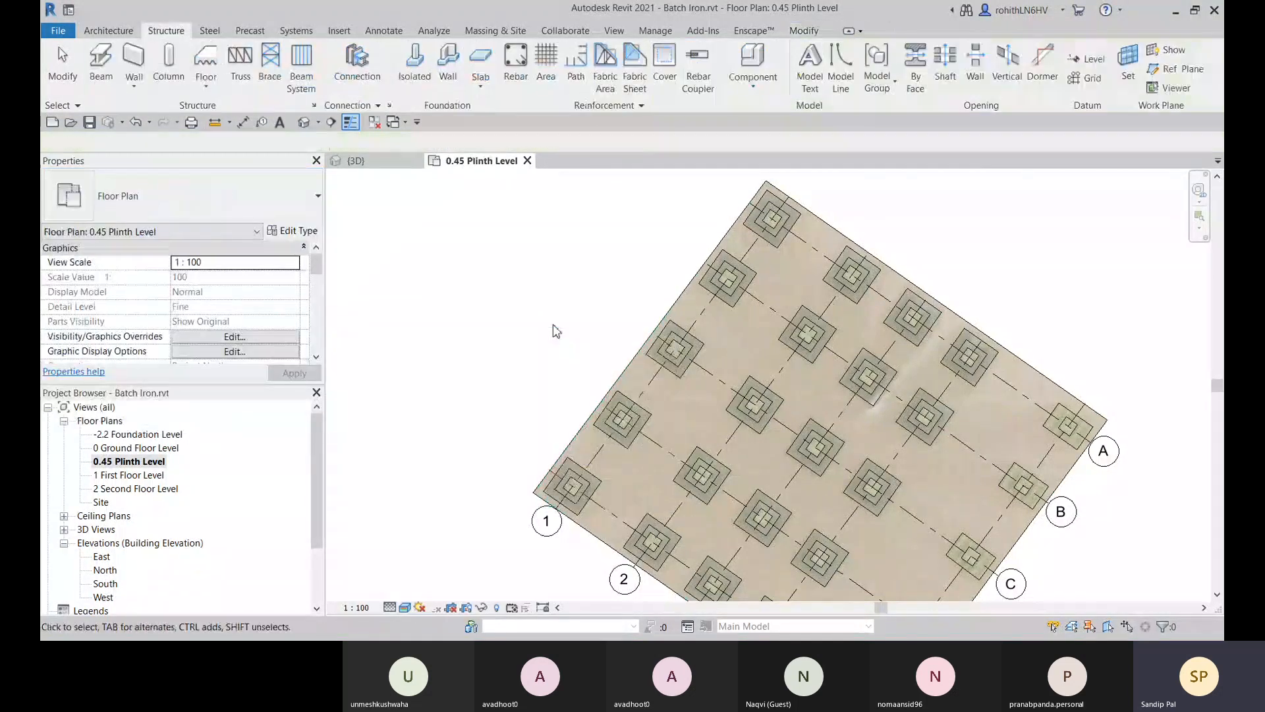
Step: Check the type and level constraints of the square concrete column at grid intersection C-1
click(679, 356)
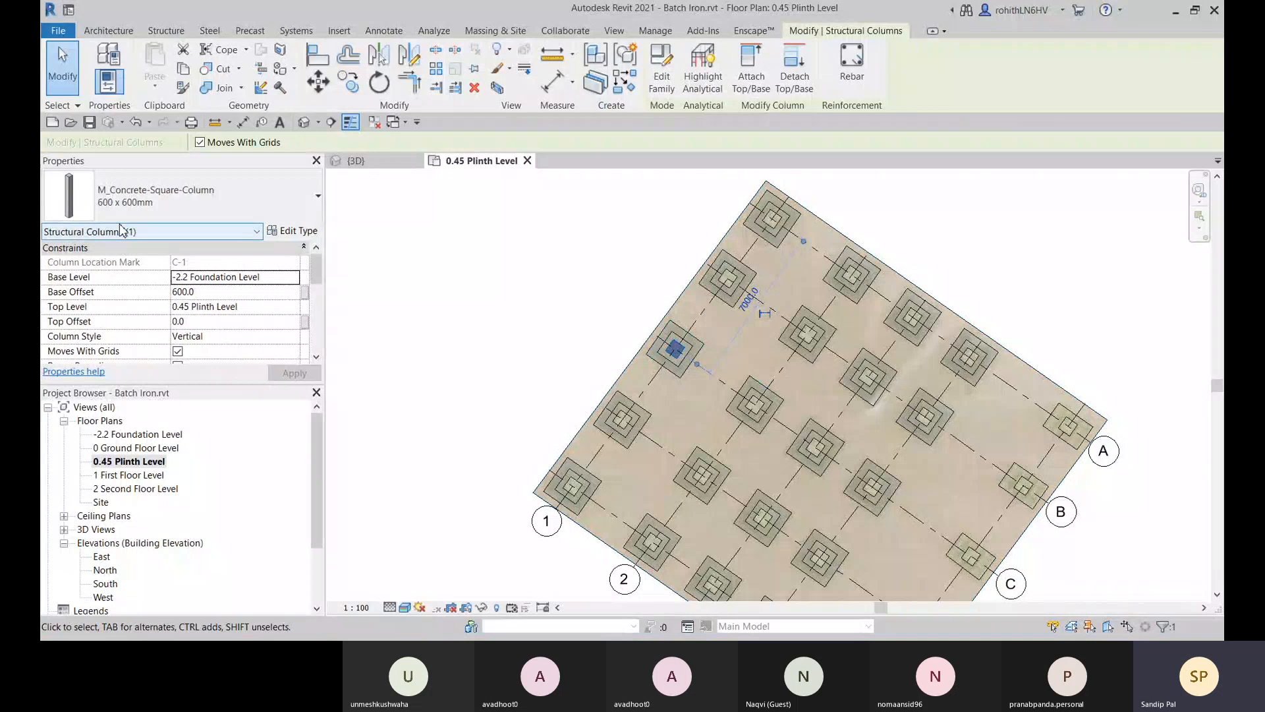
scroll(669, 369, up, 2)
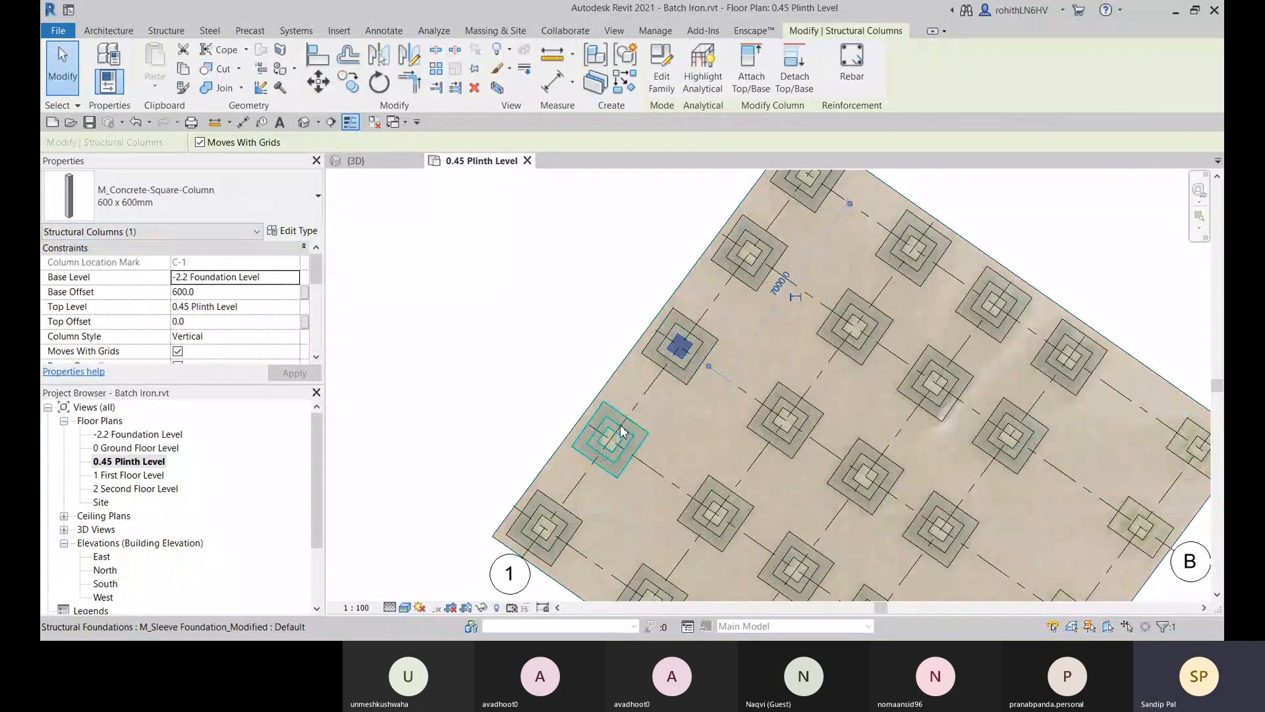
click(408, 284)
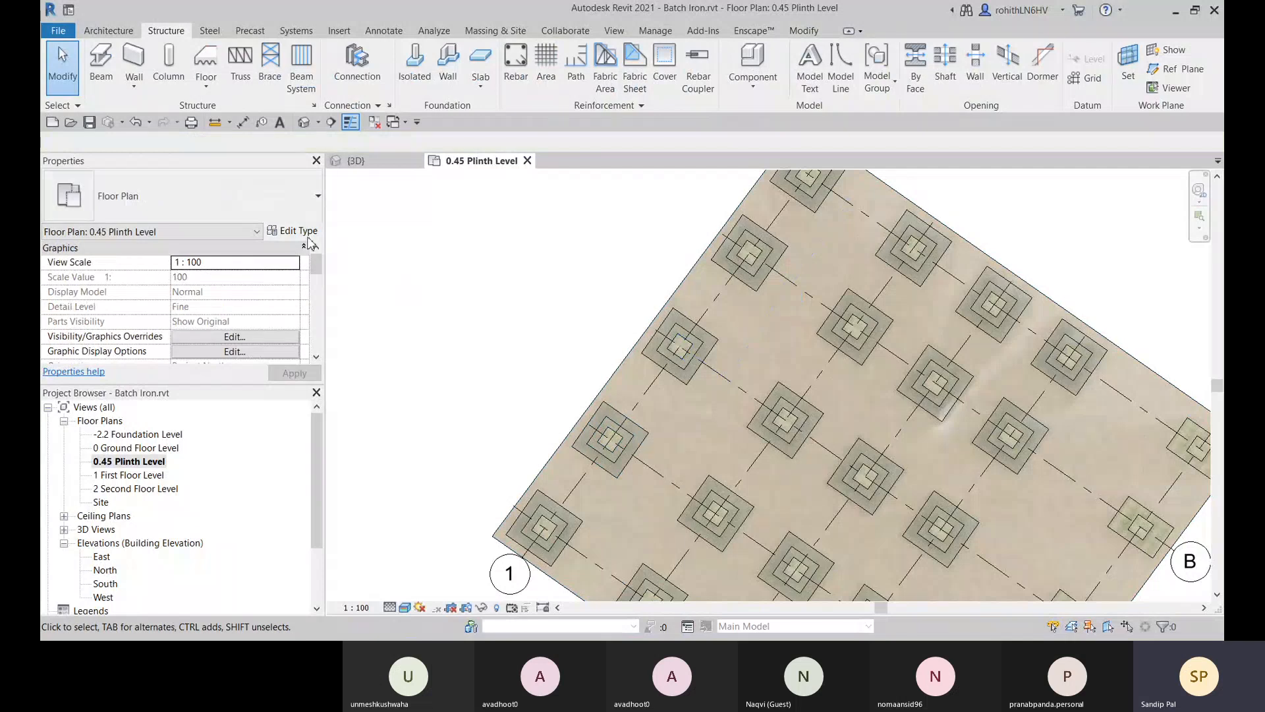
Step: Start the Beam tool with the 600 x 400 concrete type on the 0.45 Plinth Level, automatic structural usage and chaining turned off
click(101, 62)
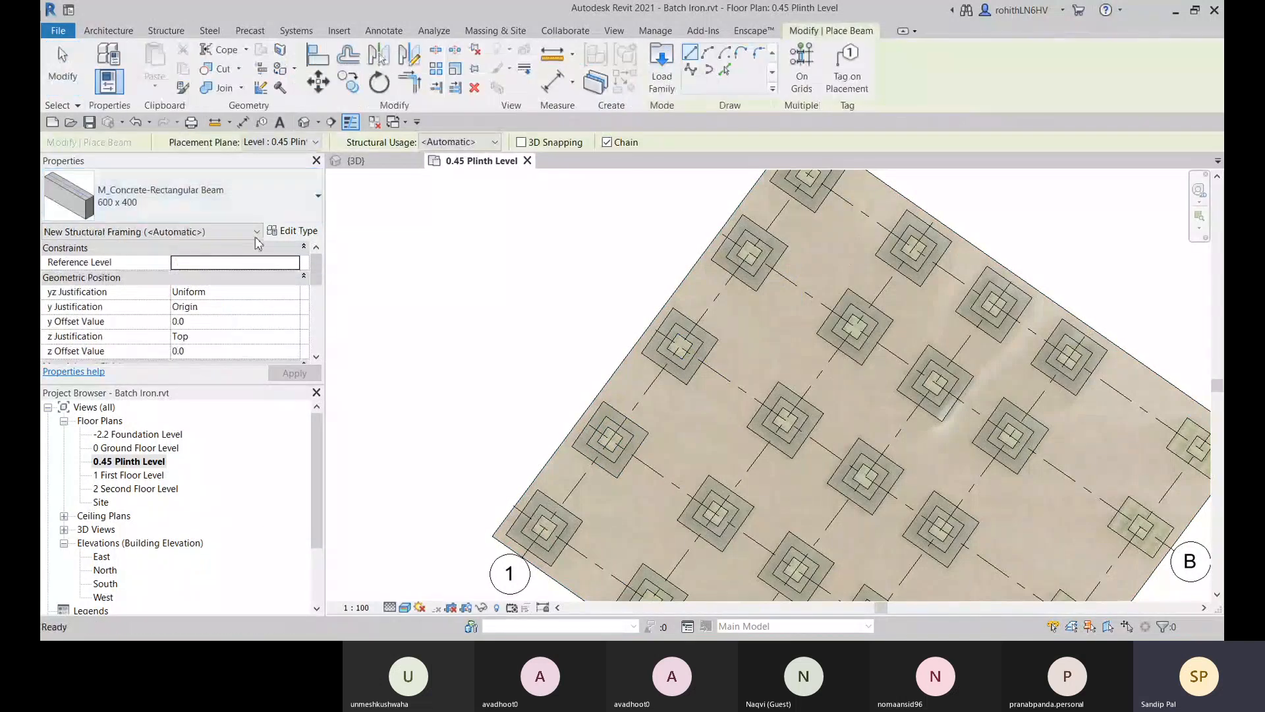
click(317, 196)
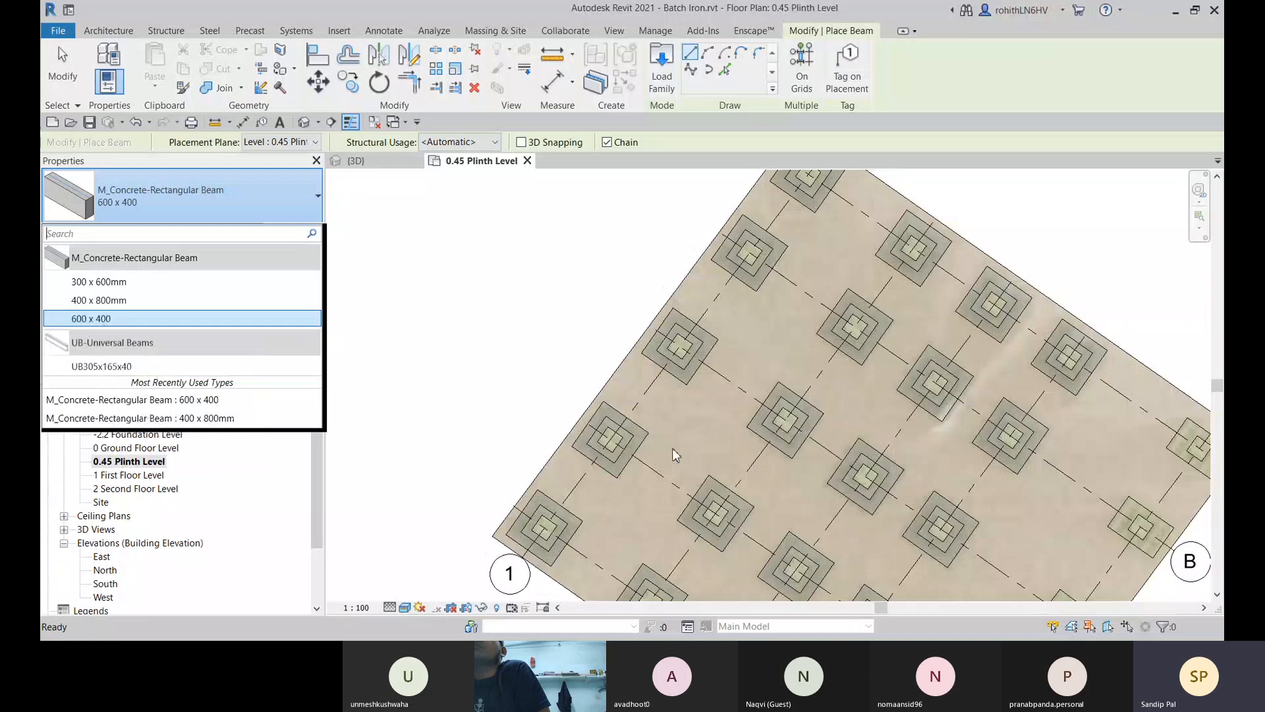
click(239, 149)
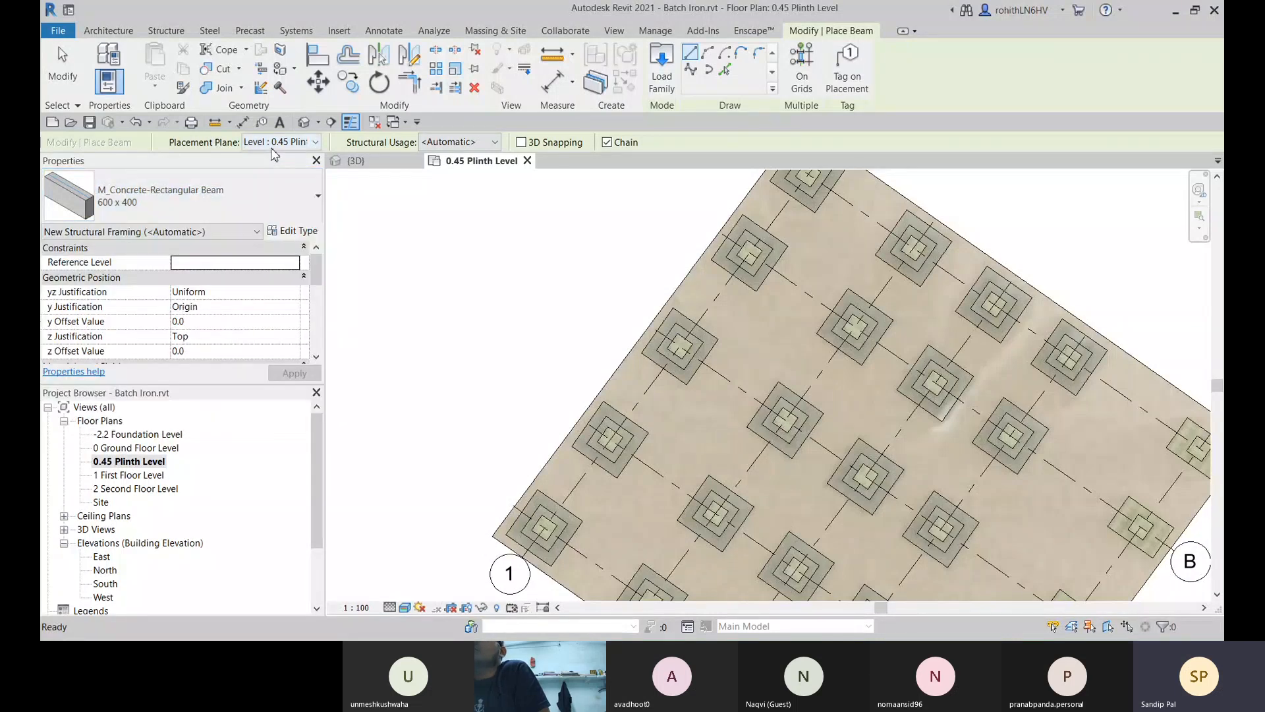
click(273, 146)
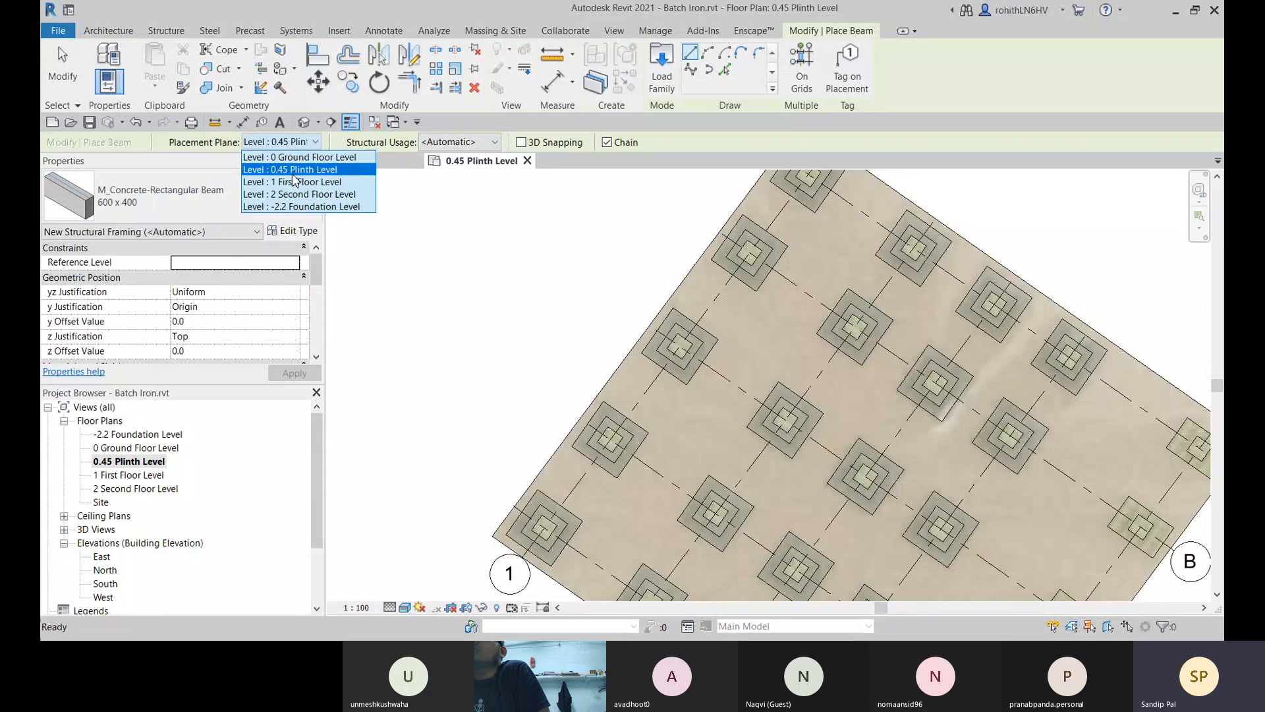
click(385, 145)
click(446, 144)
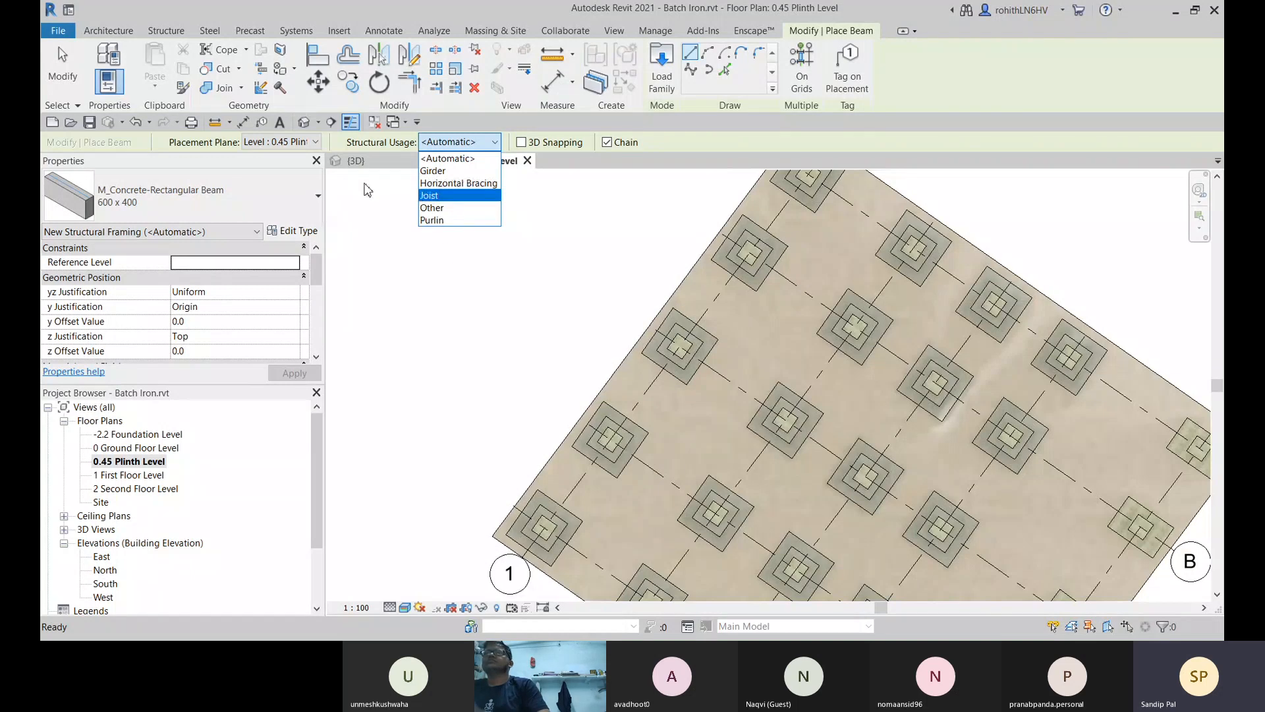
click(370, 145)
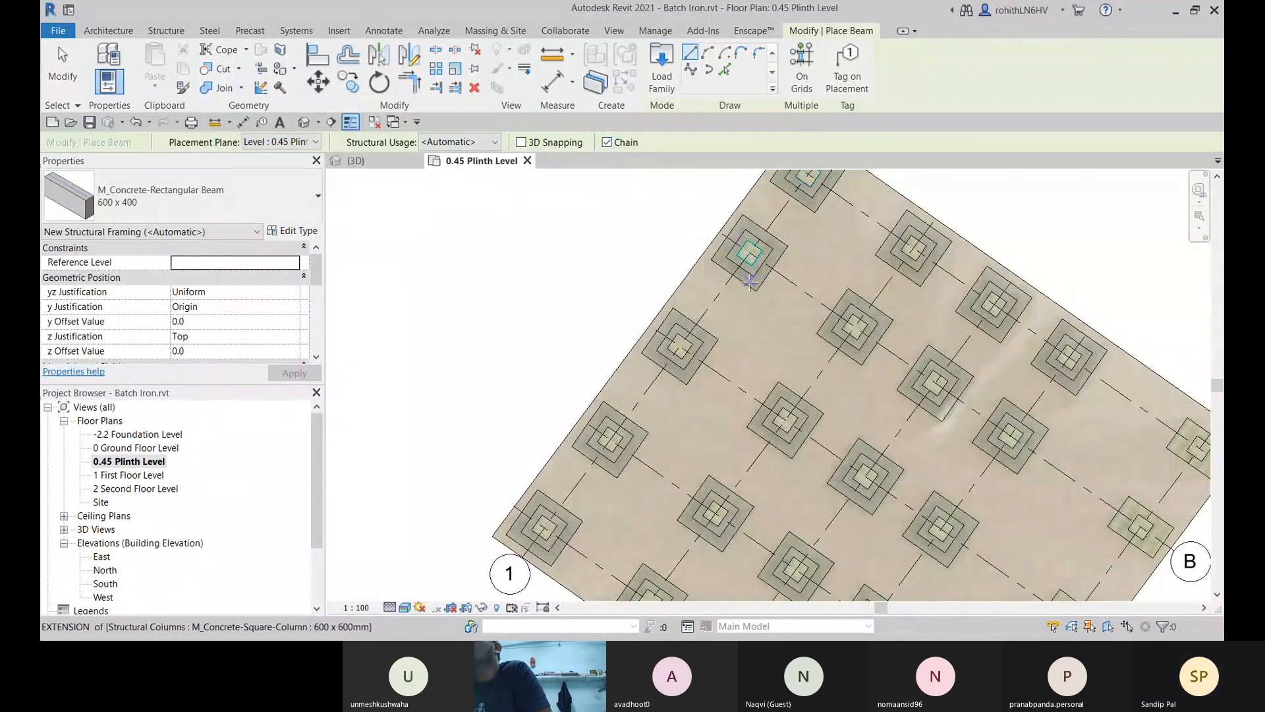
middle_drag(769, 308, 760, 319)
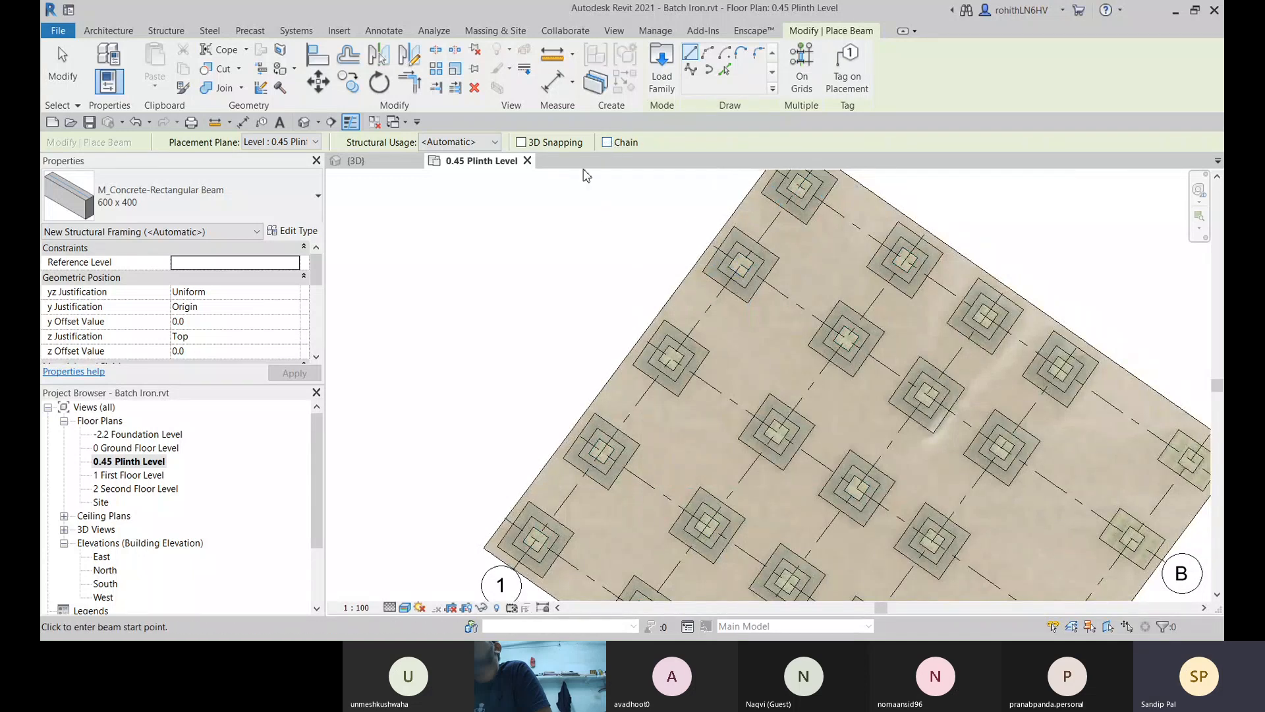
scroll(644, 358, down, 3)
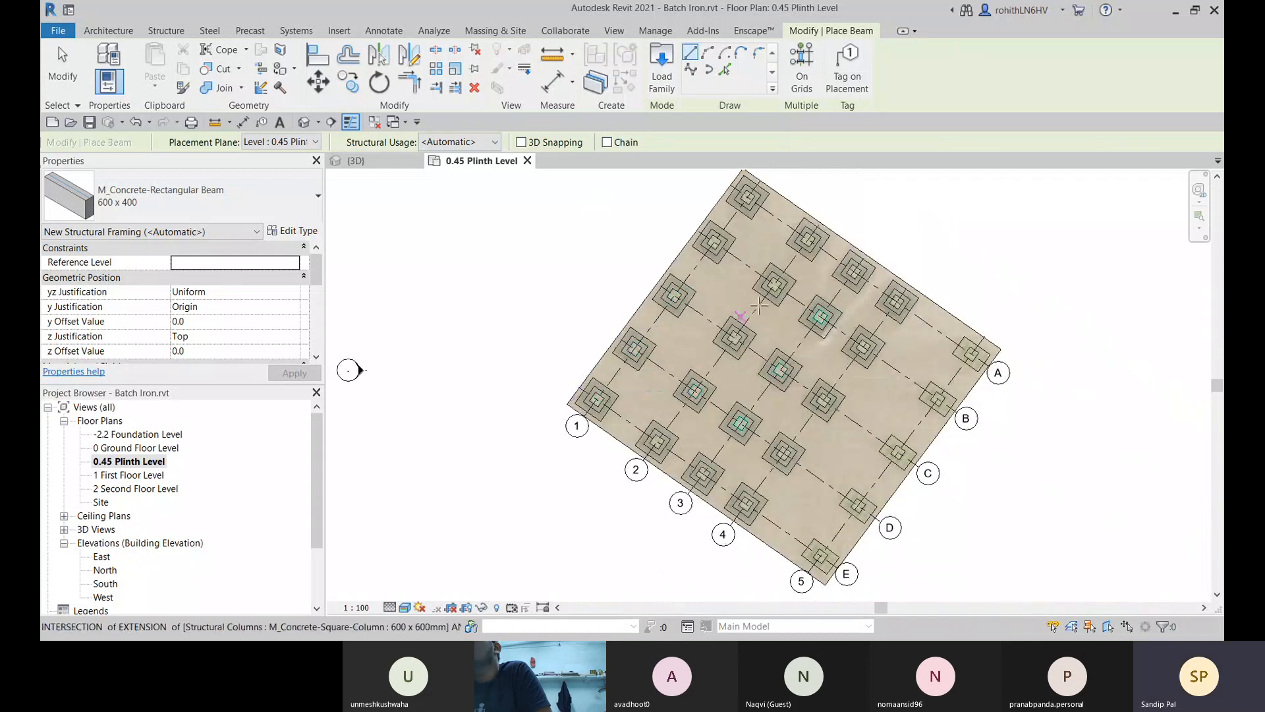
Step: Place 600 x 400 beams on grid lines A to E and 1 to 4 using On Grids, and exit the Beam tool
scroll(750, 202, up, 2)
middle_drag(756, 227, 742, 240)
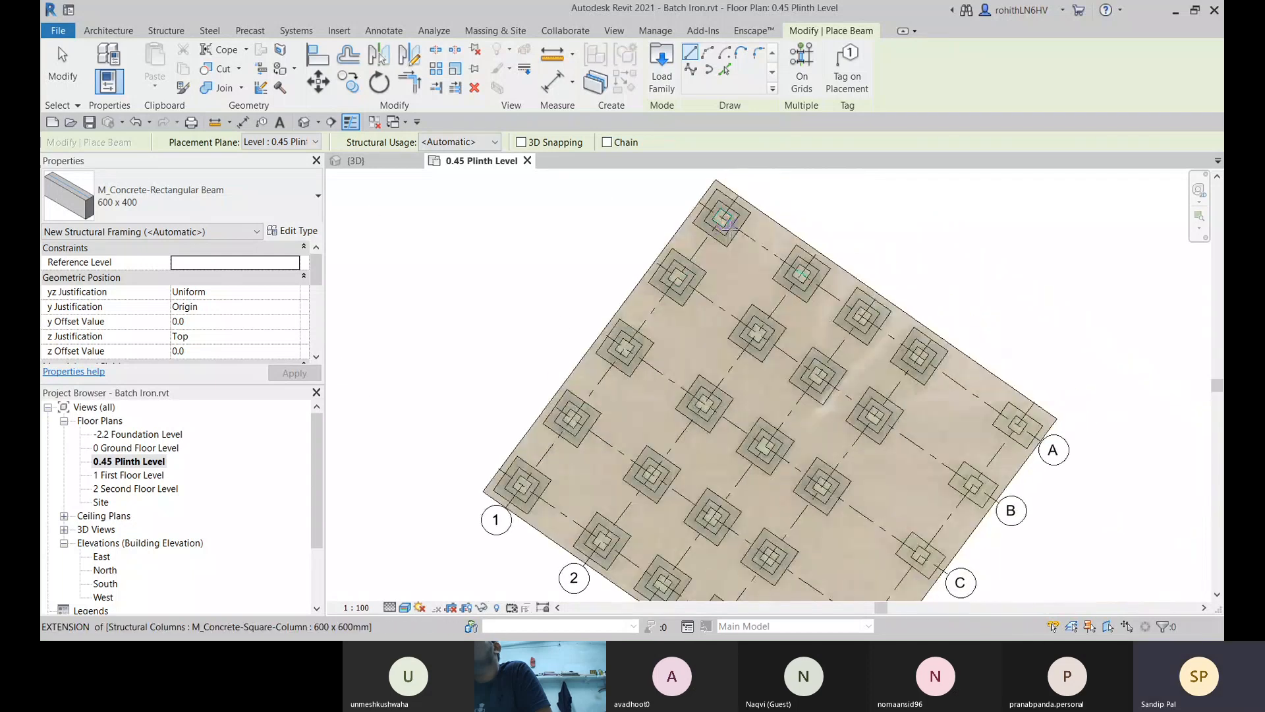
click(802, 75)
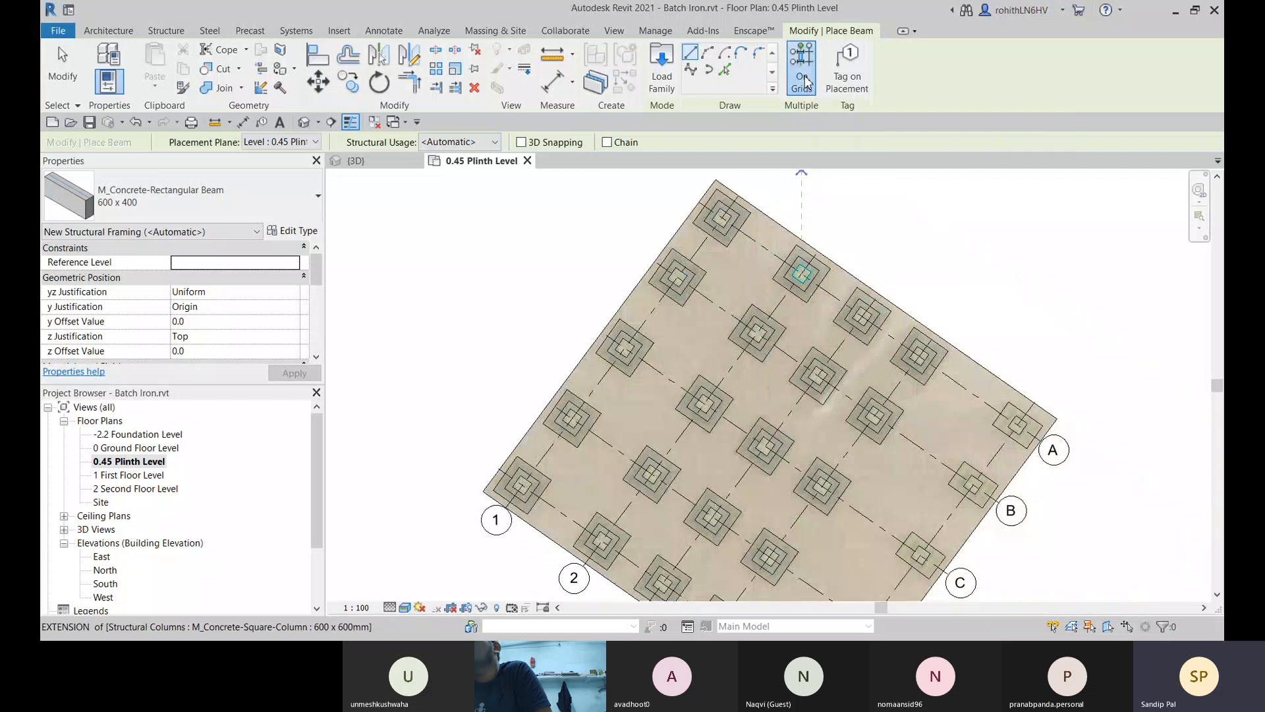
scroll(805, 211, down, 2)
scroll(729, 261, down, 2)
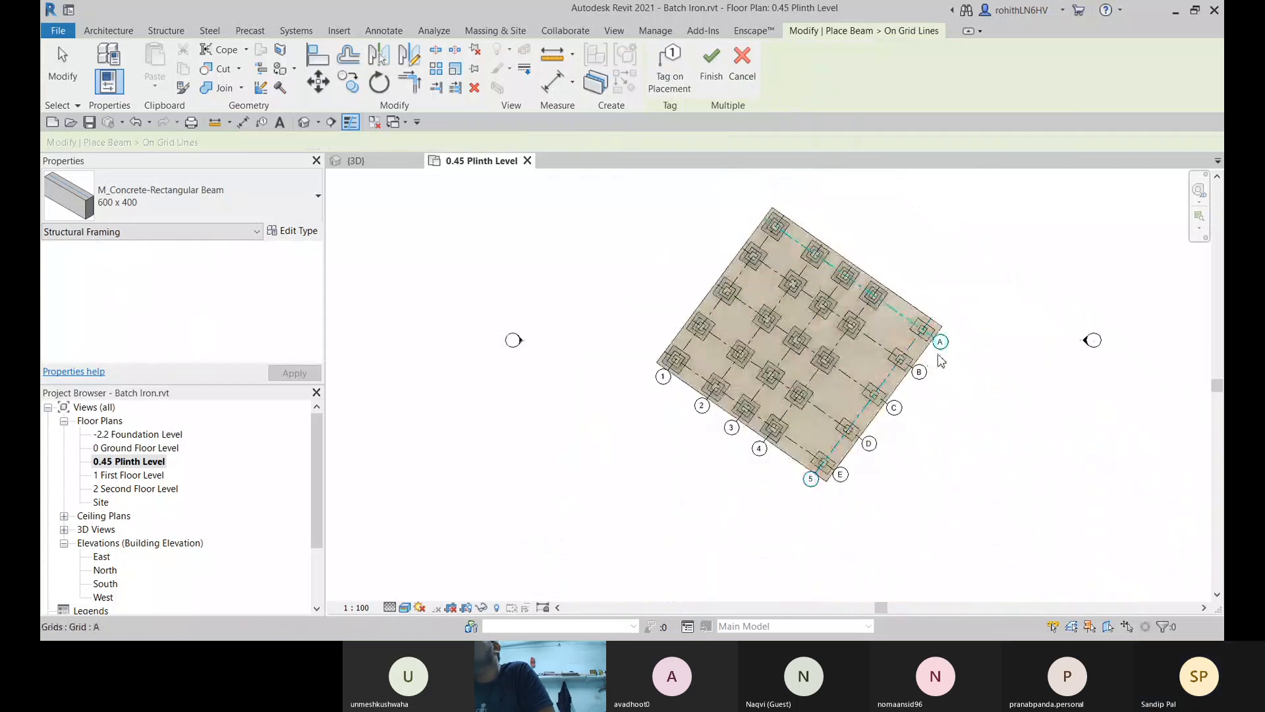
drag(561, 186, 970, 479)
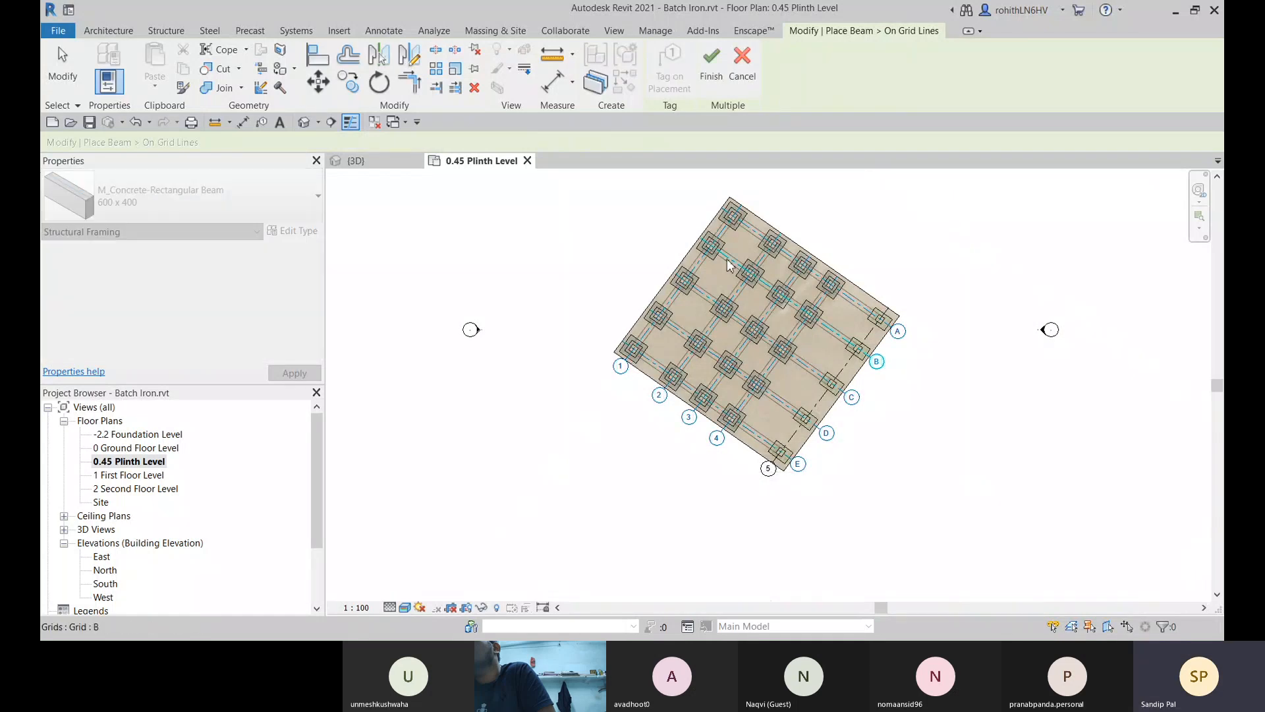
scroll(692, 318, up, 5)
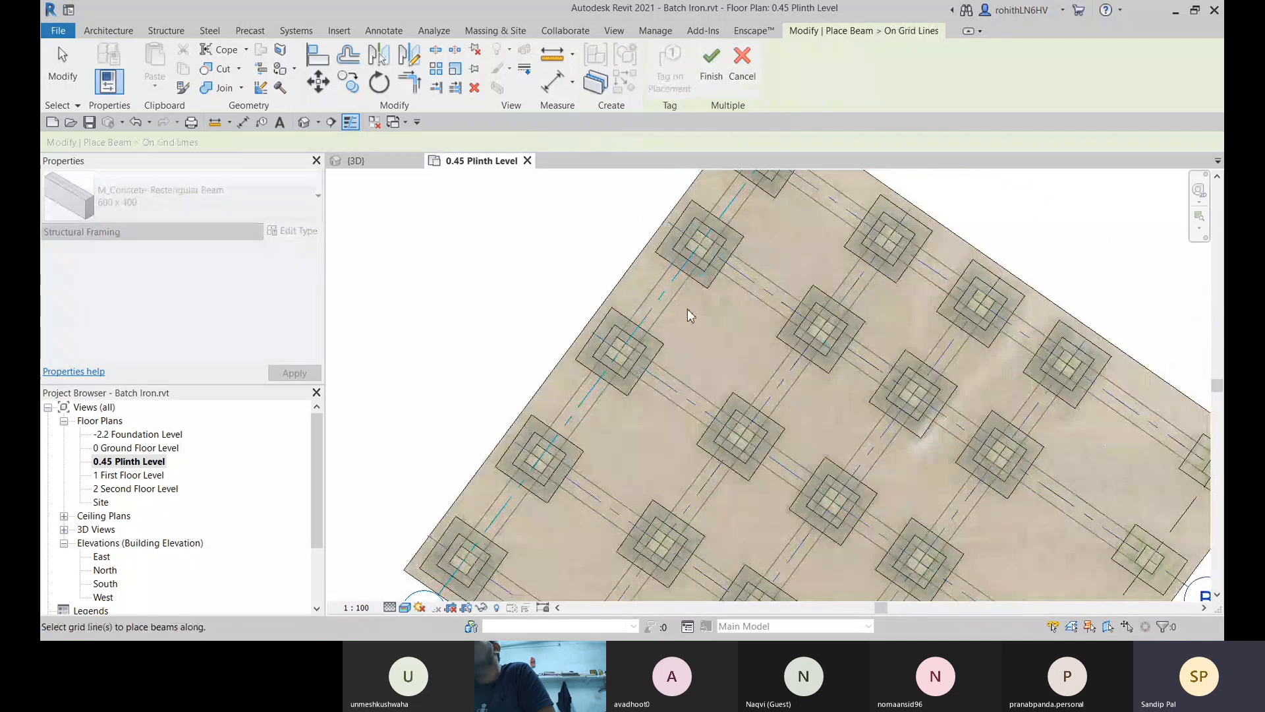
click(719, 70)
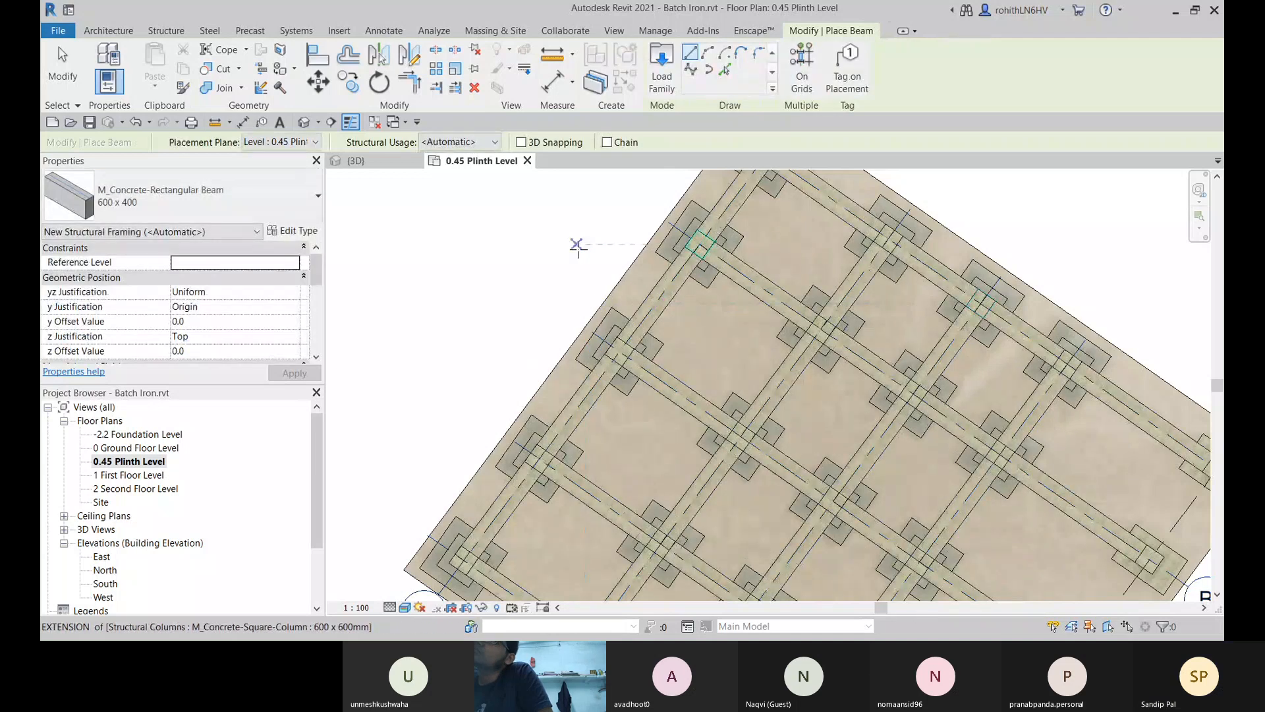
right_click(577, 245)
click(599, 258)
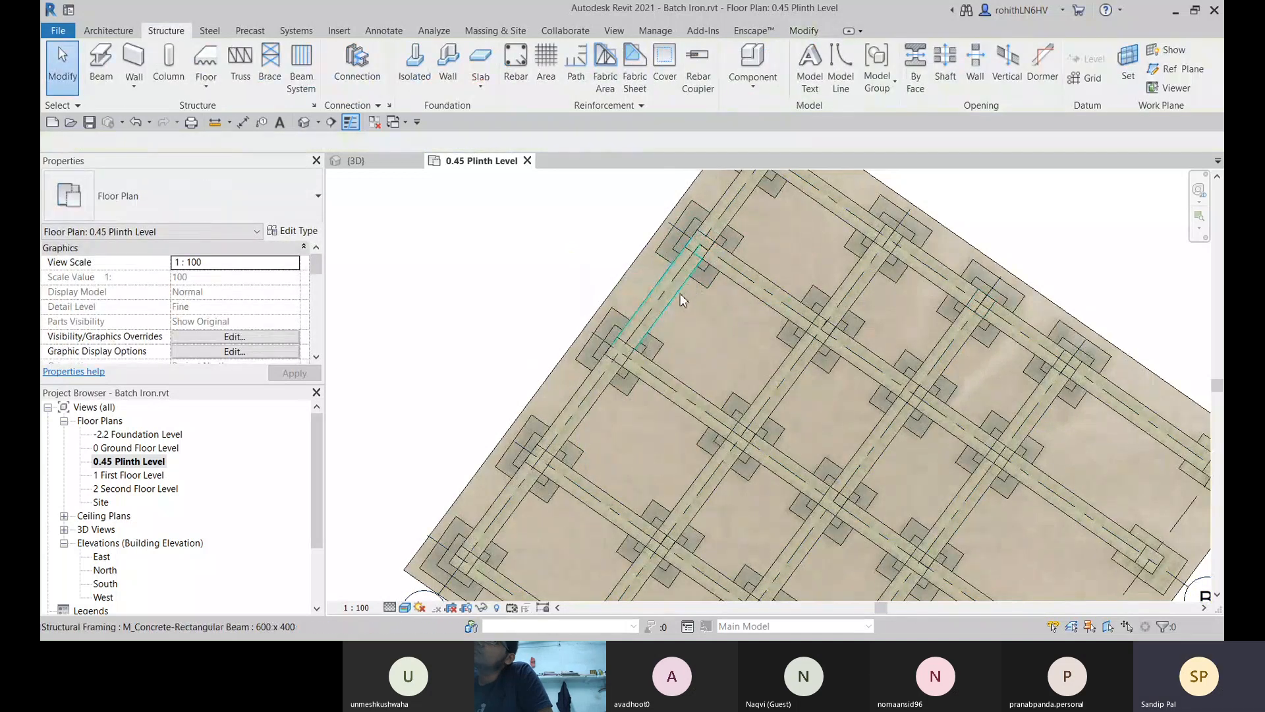
Step: Inspect the individual beam segments between columns along grid line 1 in the plan
click(683, 300)
scroll(684, 302, up, 4)
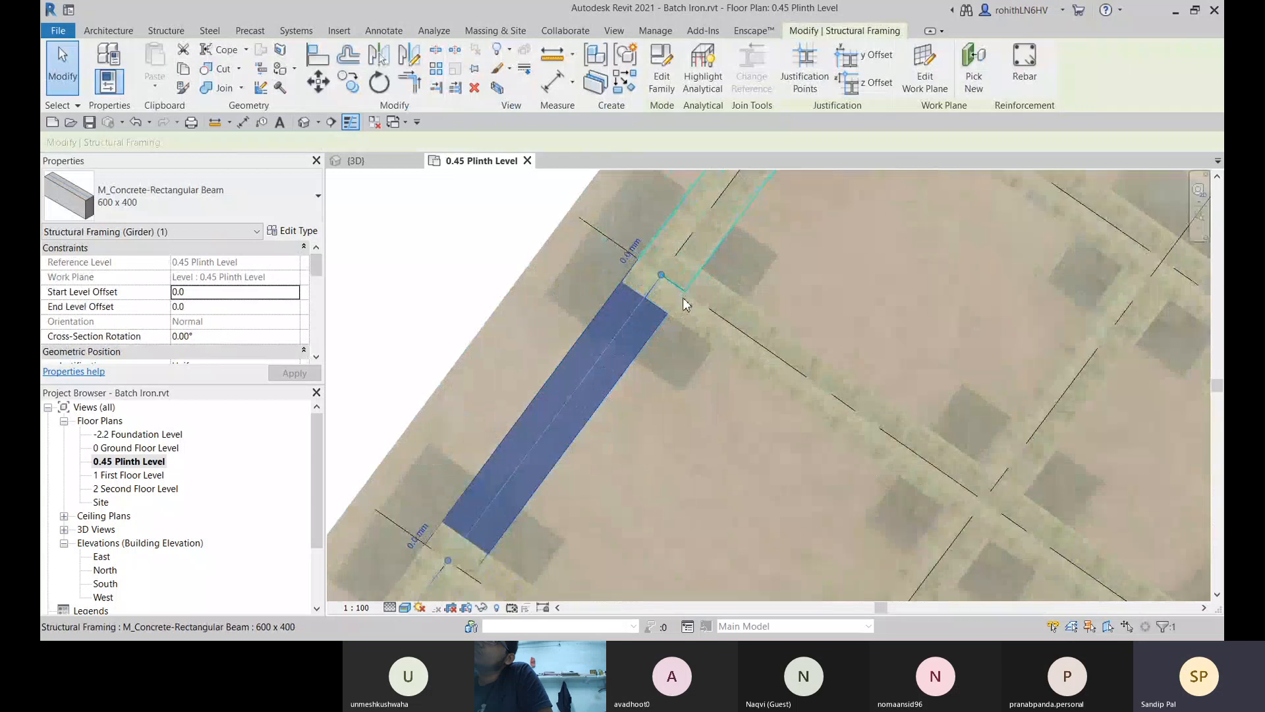
click(719, 227)
middle_drag(773, 209, 677, 390)
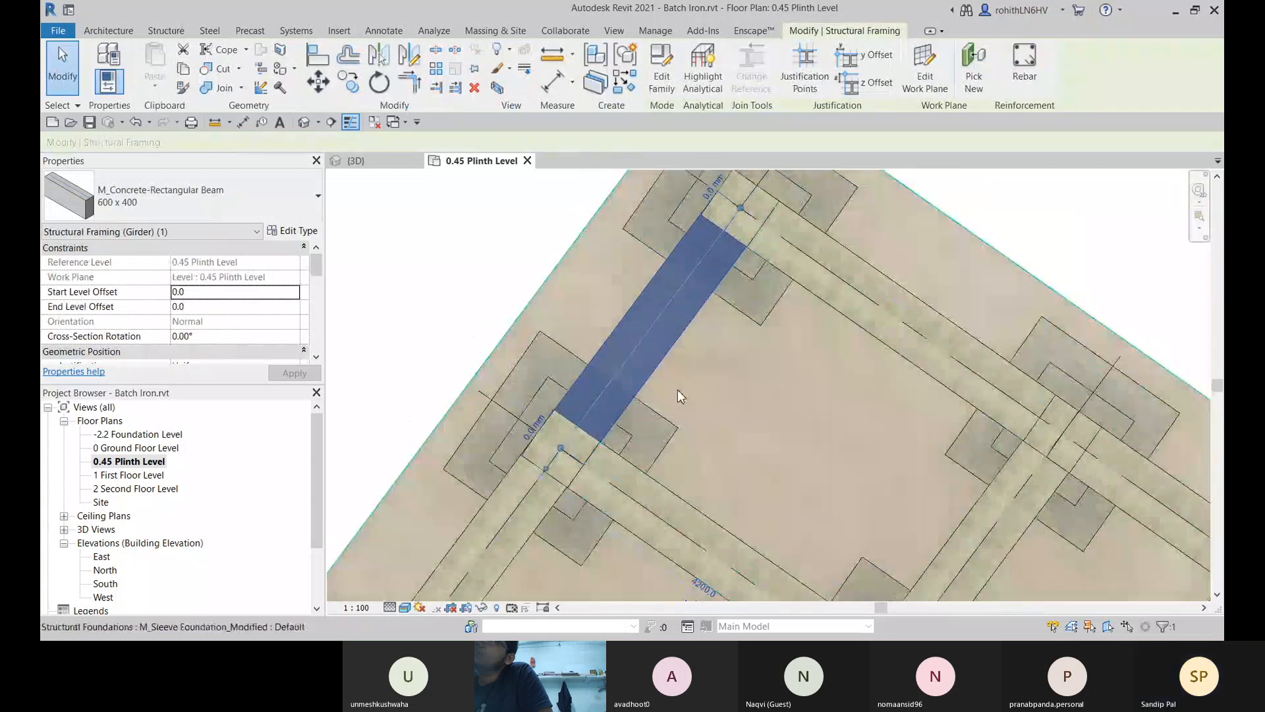
scroll(778, 327, down, 2)
scroll(801, 315, down, 3)
click(966, 277)
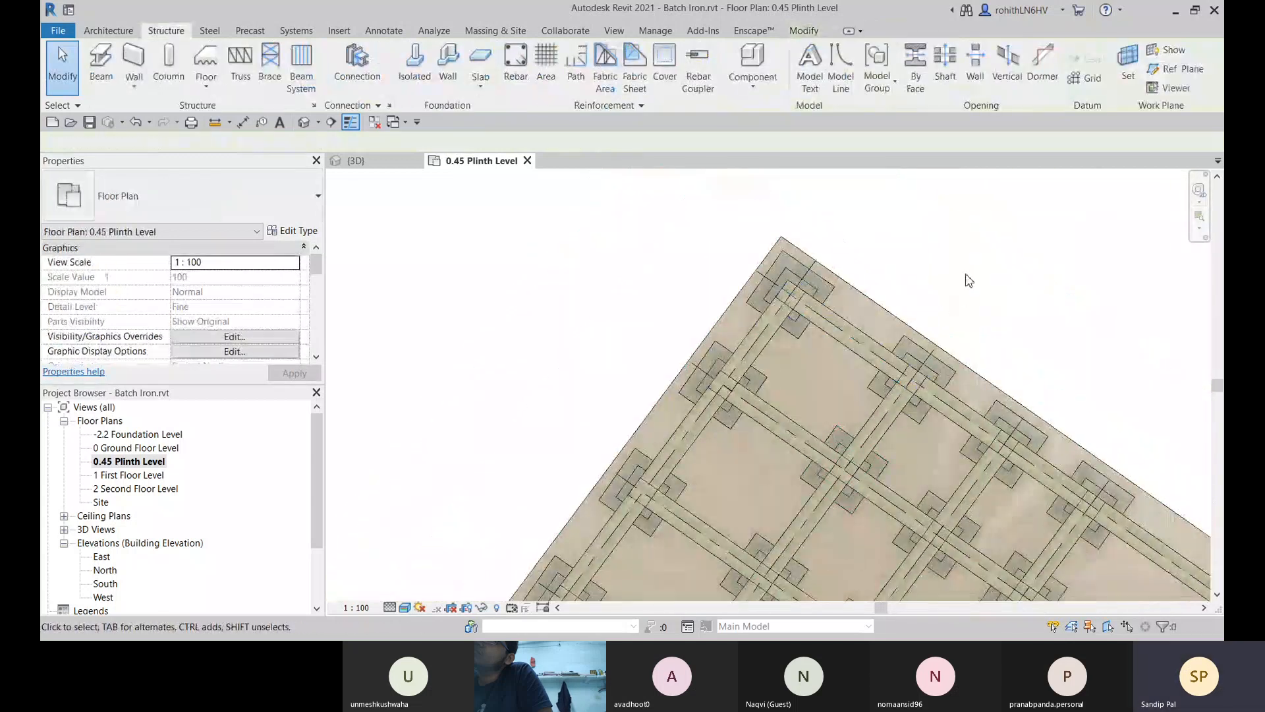
scroll(989, 487, up, 3)
scroll(969, 367, up, 2)
scroll(725, 316, down, 2)
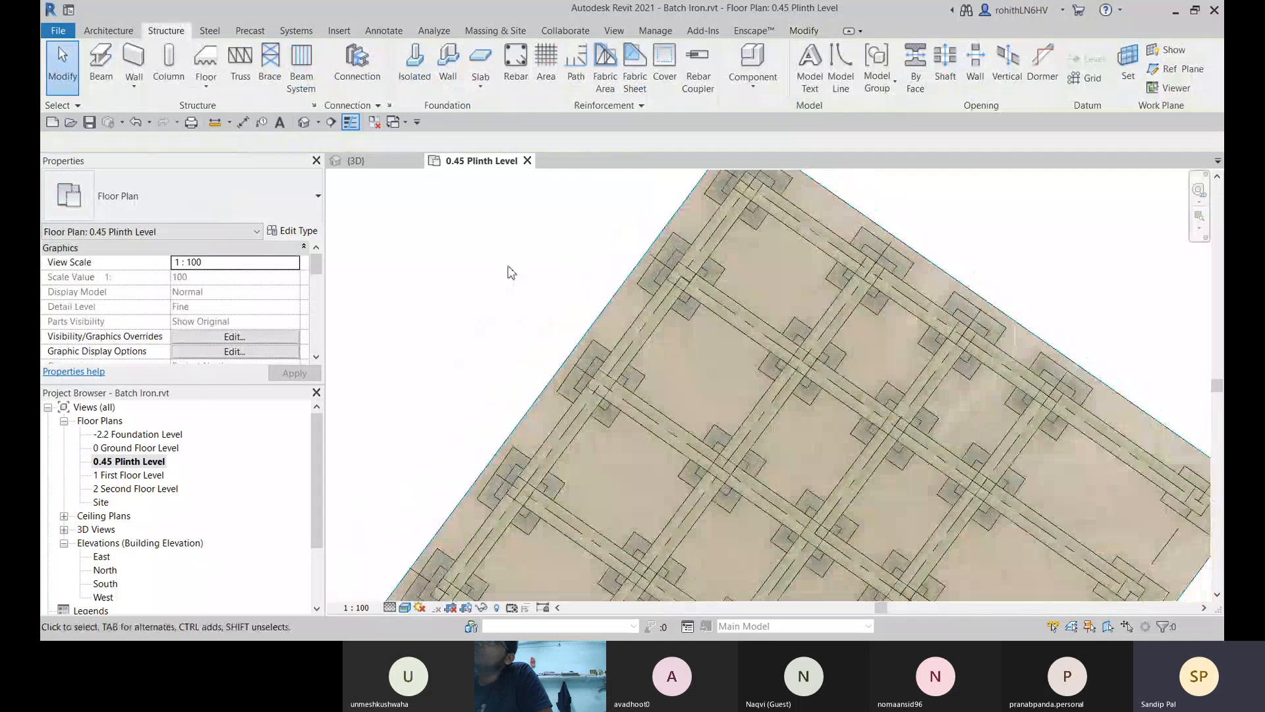
Step: Open the 3D view and check the level offsets, dimensions and elevations of one of the new plinth beams
click(375, 163)
shift+middle_drag(748, 347, 793, 420)
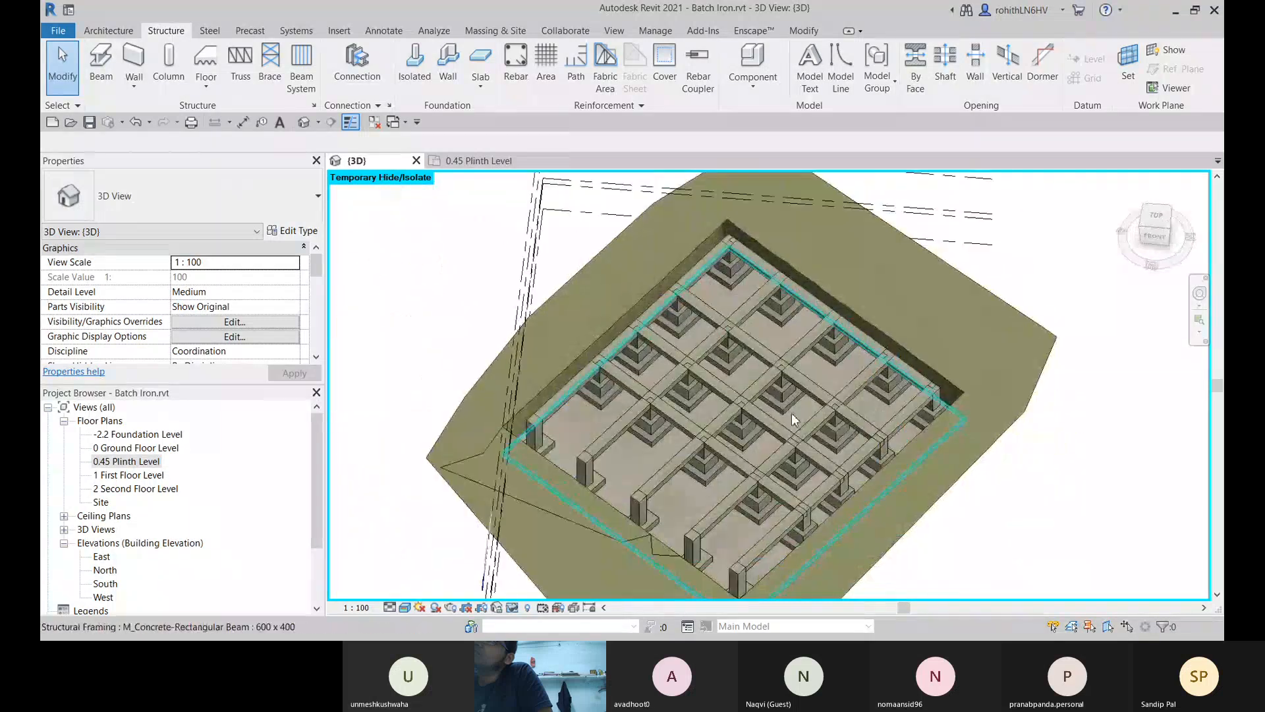
middle_drag(702, 435, 732, 434)
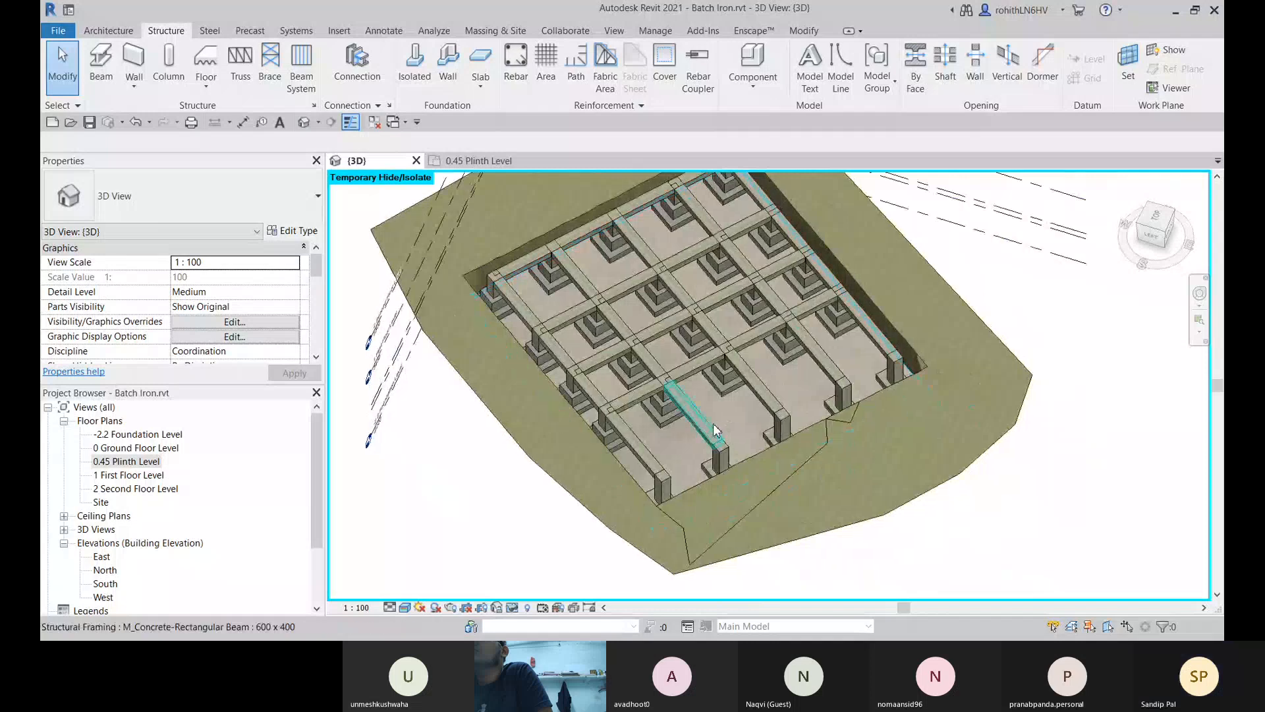
click(715, 428)
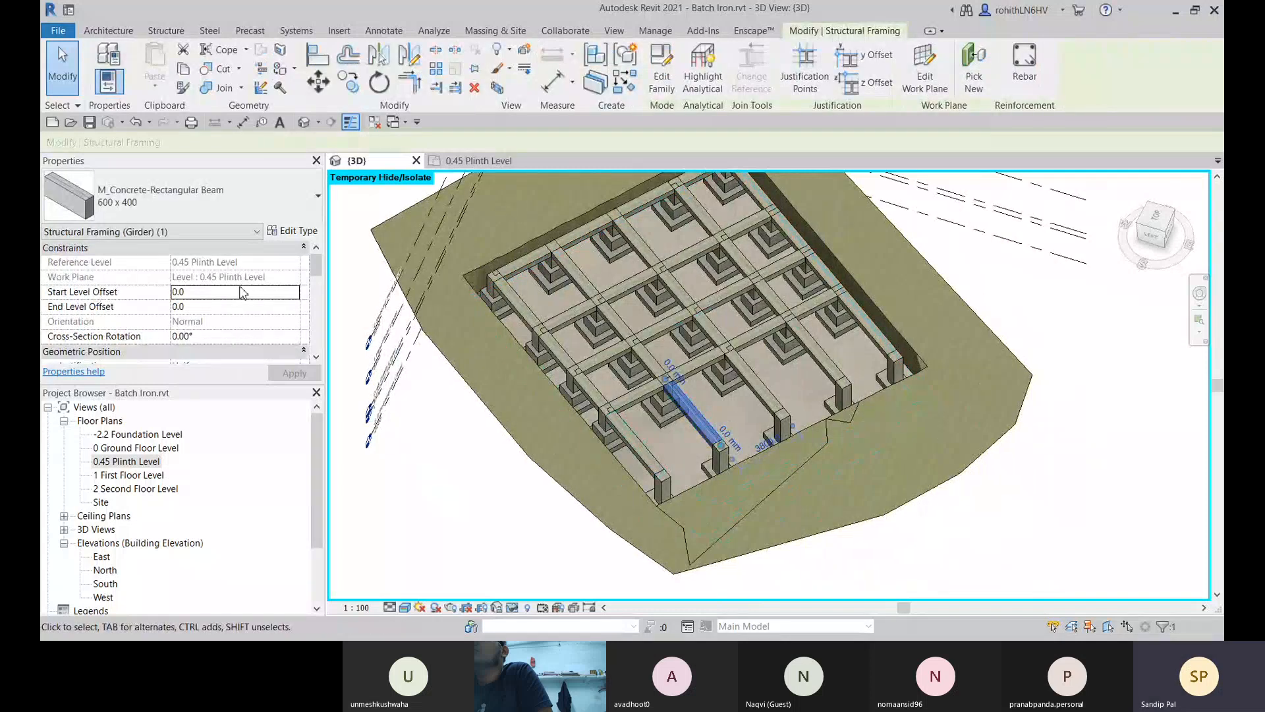
scroll(244, 299, down, 6)
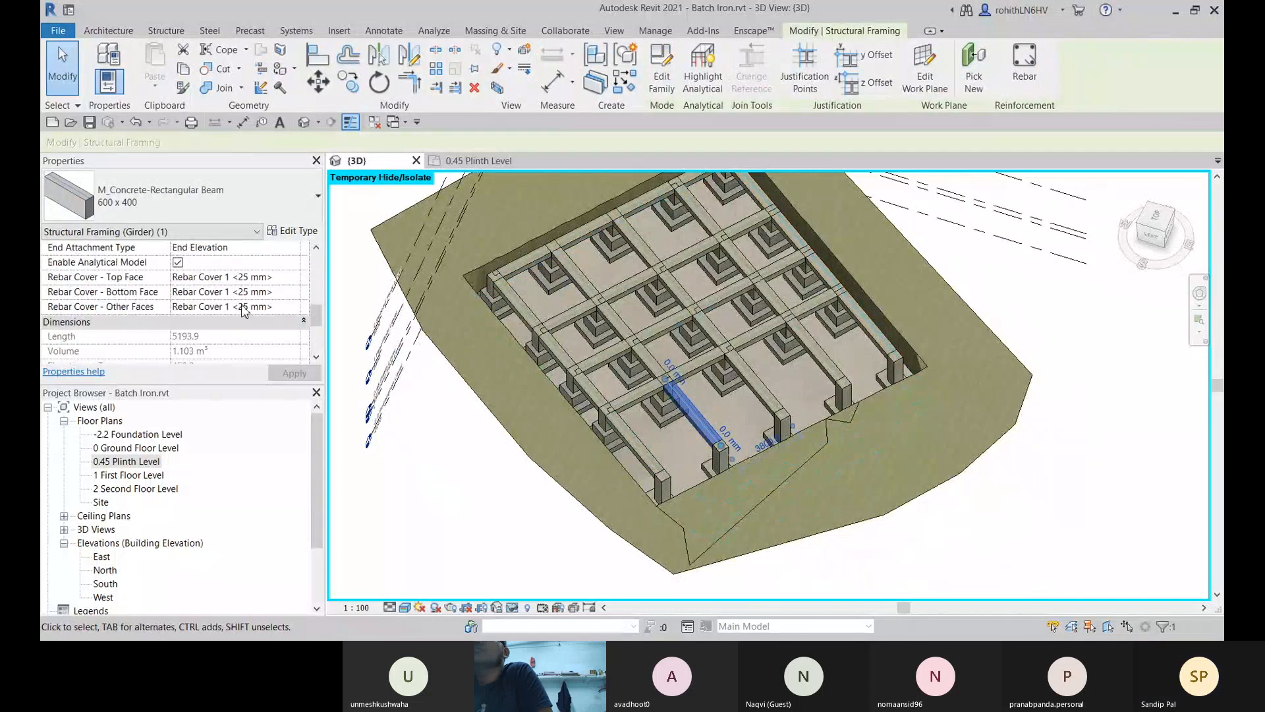
scroll(237, 315, down, 3)
scroll(224, 321, up, 2)
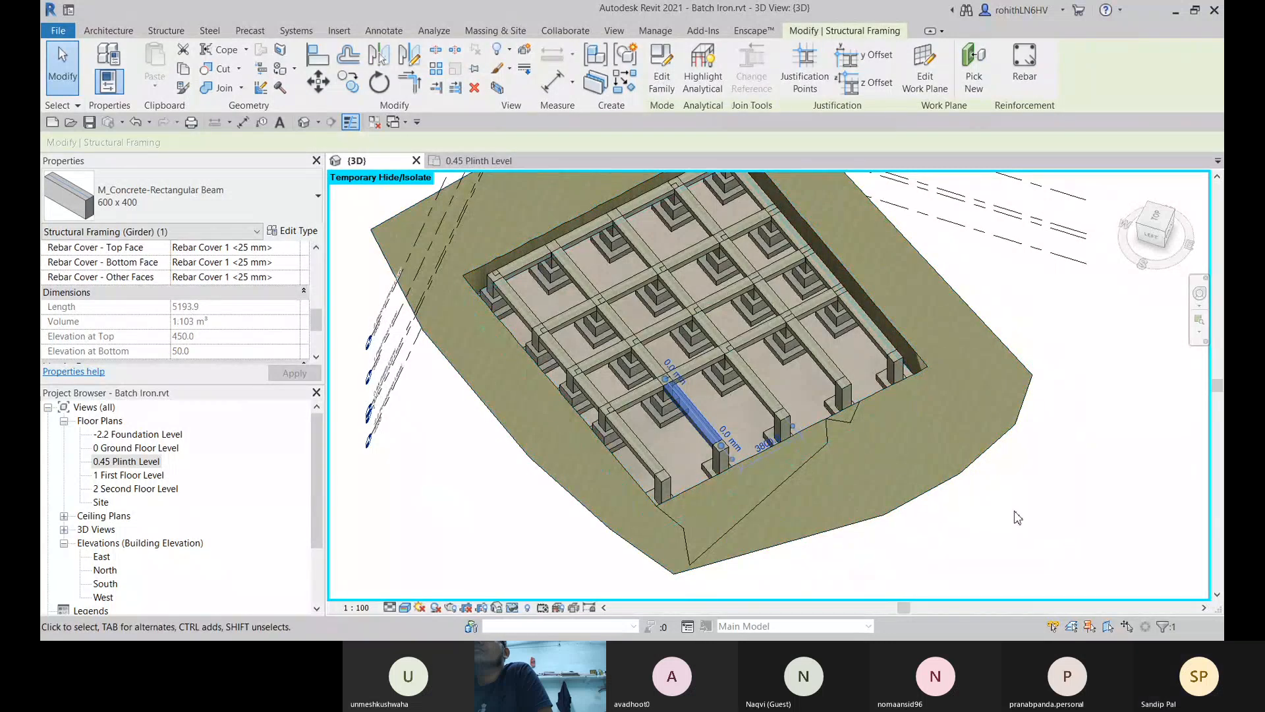
click(863, 555)
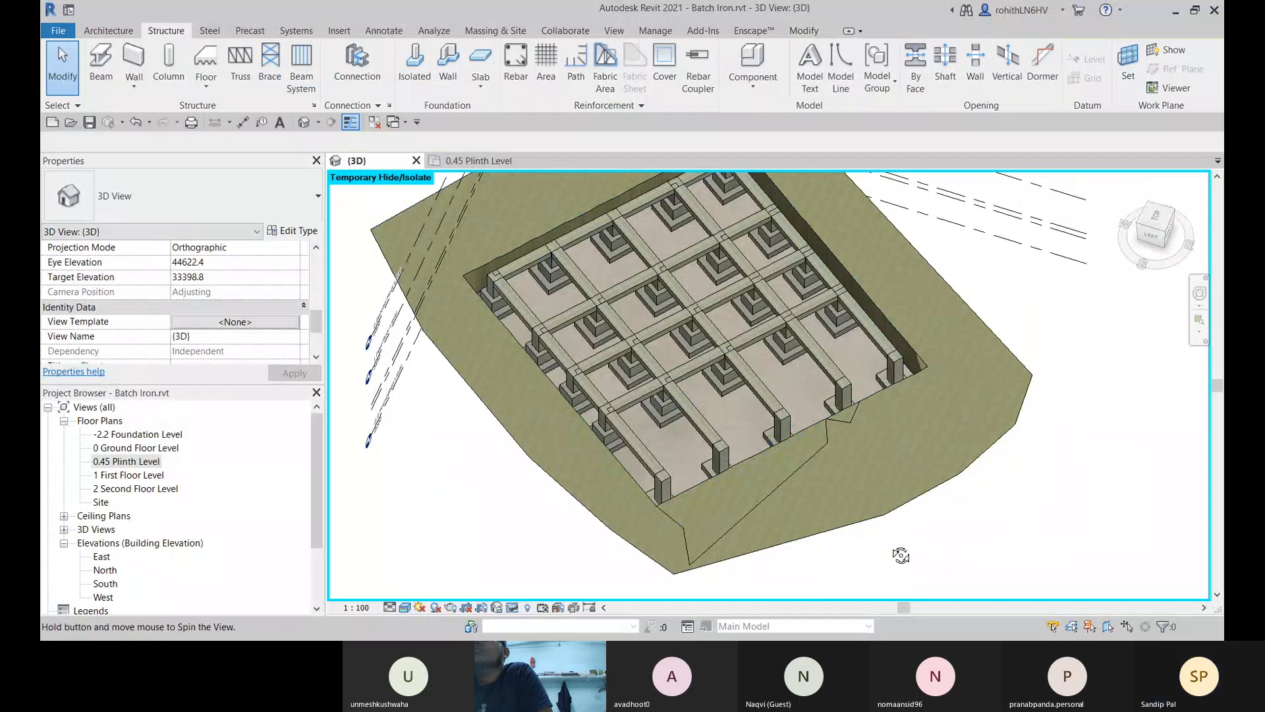
Step: Examine the beam grid in 3D from several sides, especially the column row along grid 5 that has no connecting beams
shift+middle_drag(898, 554, 895, 425)
scroll(864, 371, up, 2)
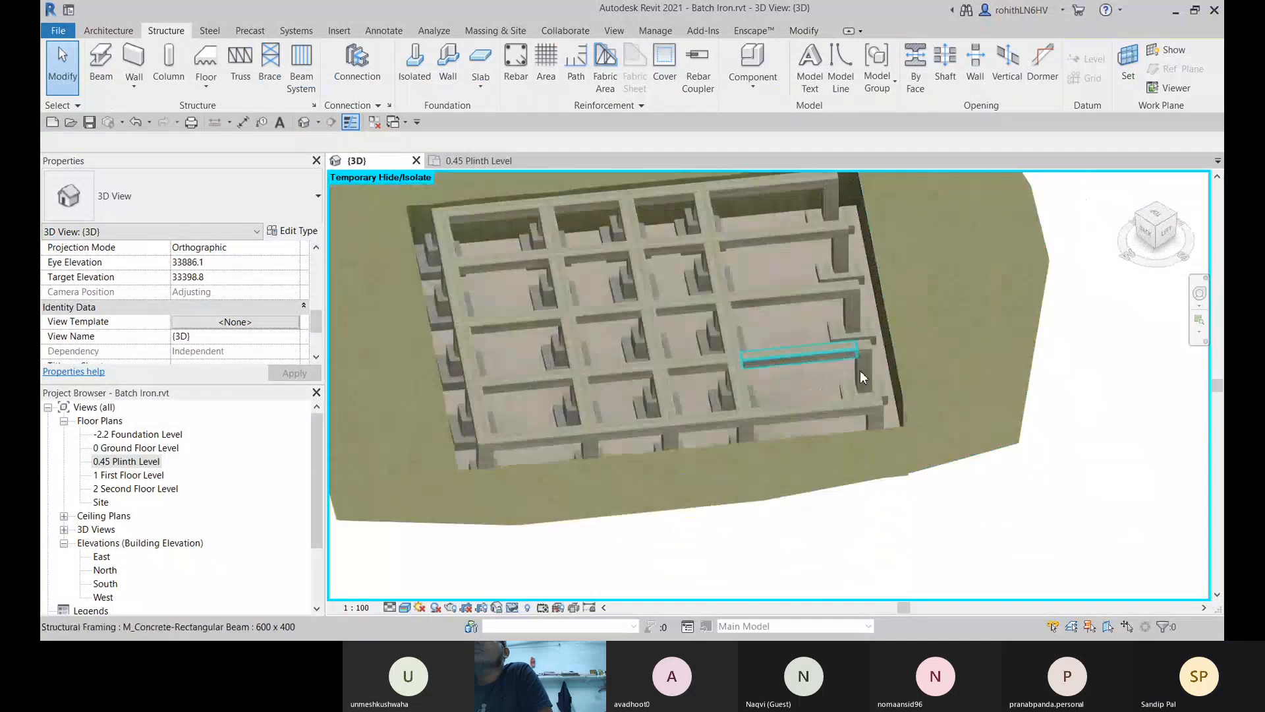
shift+middle_drag(861, 373, 861, 401)
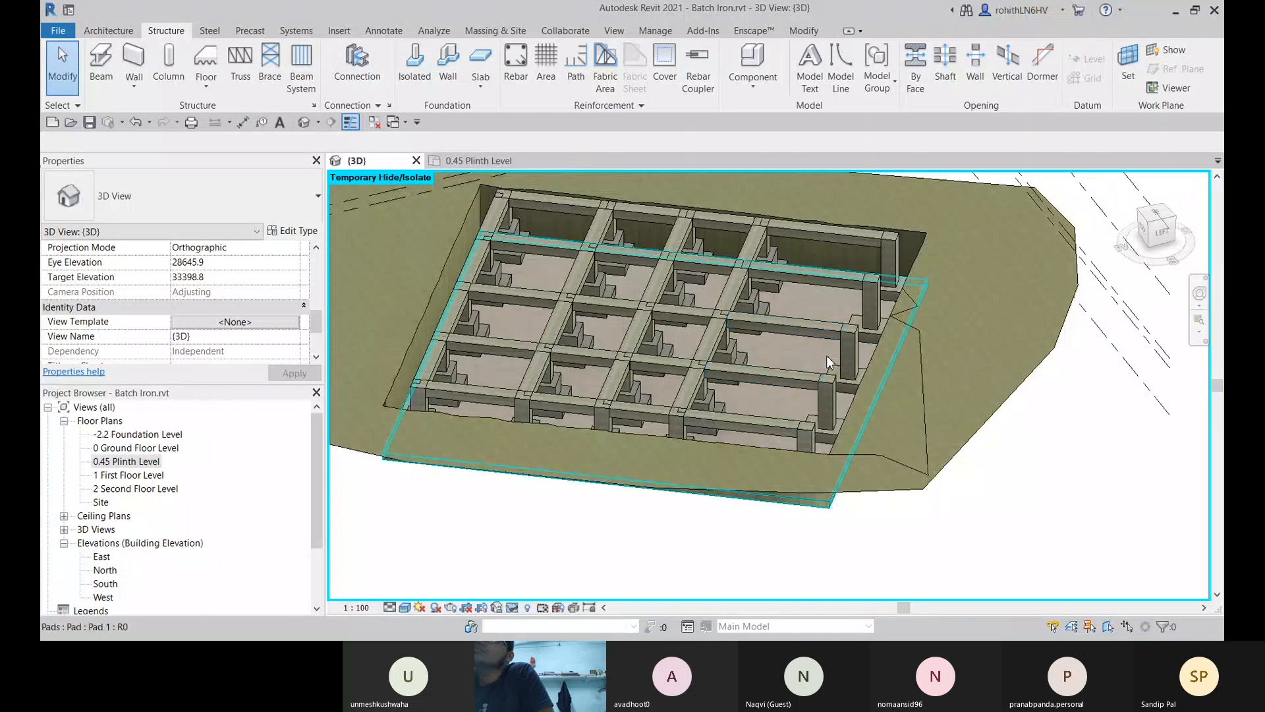
scroll(810, 363, down, 2)
shift+middle_drag(810, 364, 757, 512)
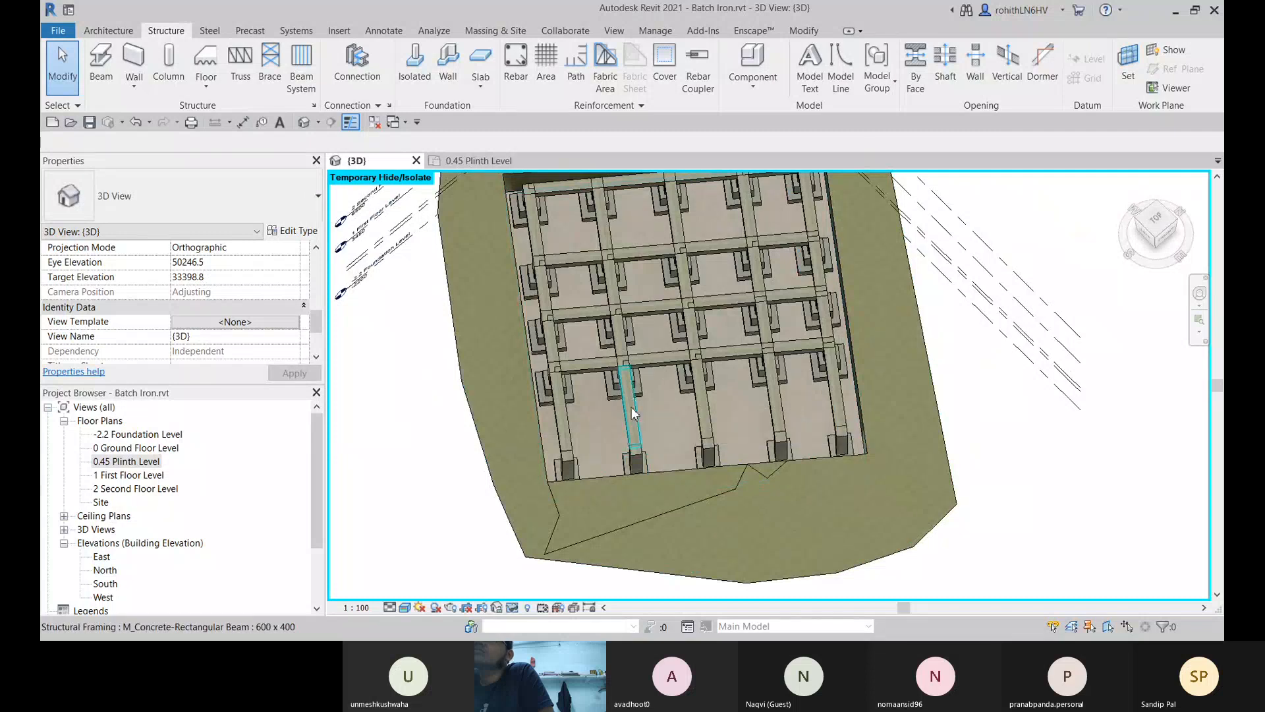
shift+middle_drag(658, 418, 803, 379)
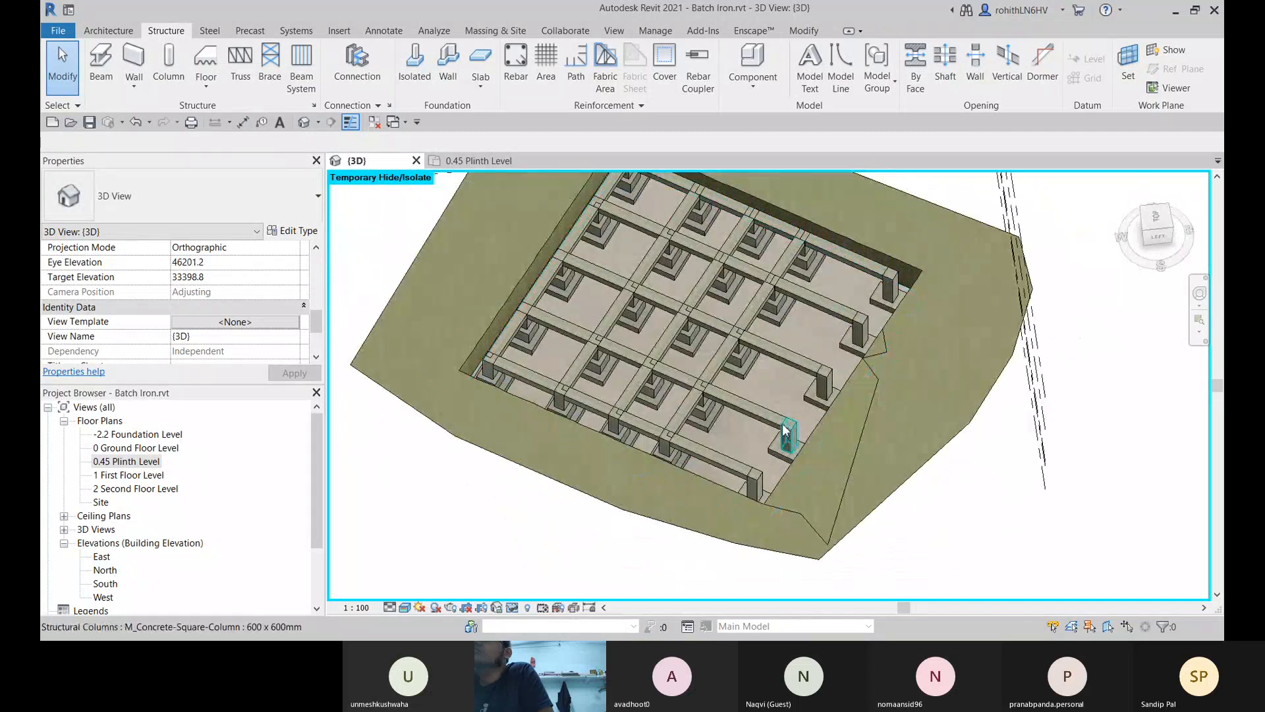
scroll(772, 427, up, 5)
shift+middle_drag(766, 429, 568, 416)
scroll(803, 464, down, 5)
Step: Return to the 0.45 Plinth Level plan and start a 600 x 400 beam on grid 5 at the column on grid E
click(478, 160)
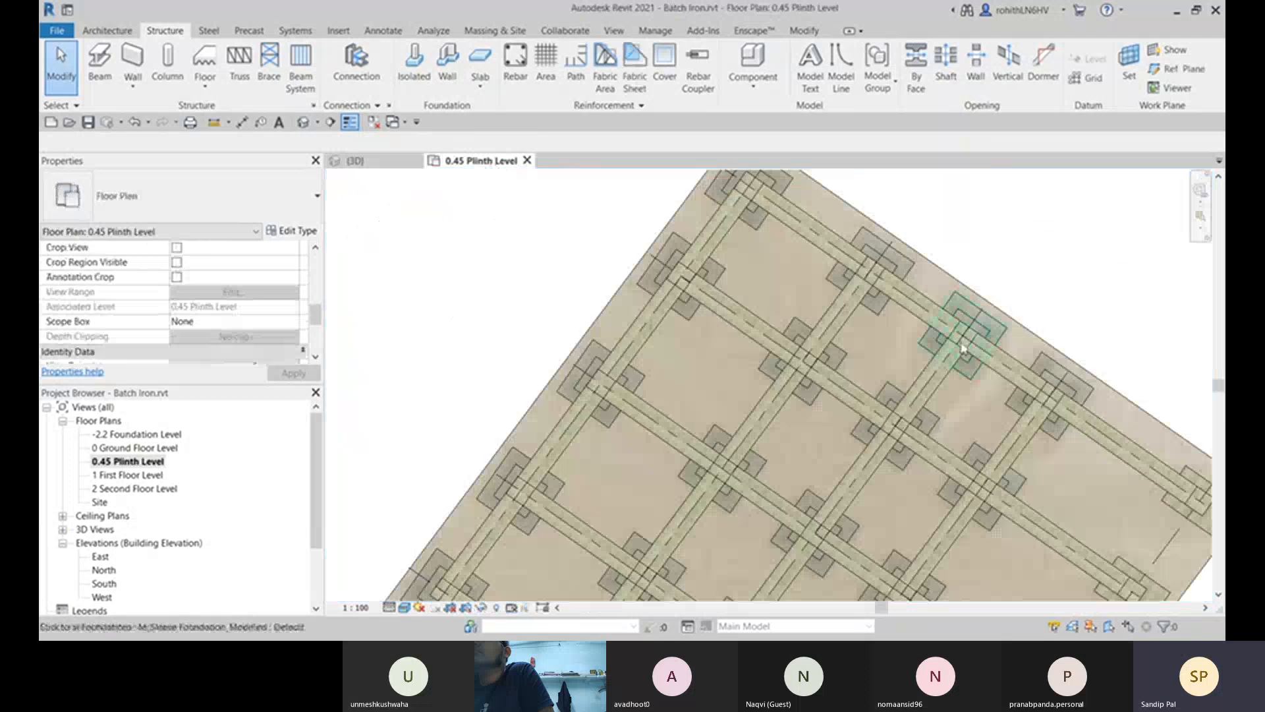
scroll(810, 376, down, 4)
scroll(865, 387, up, 3)
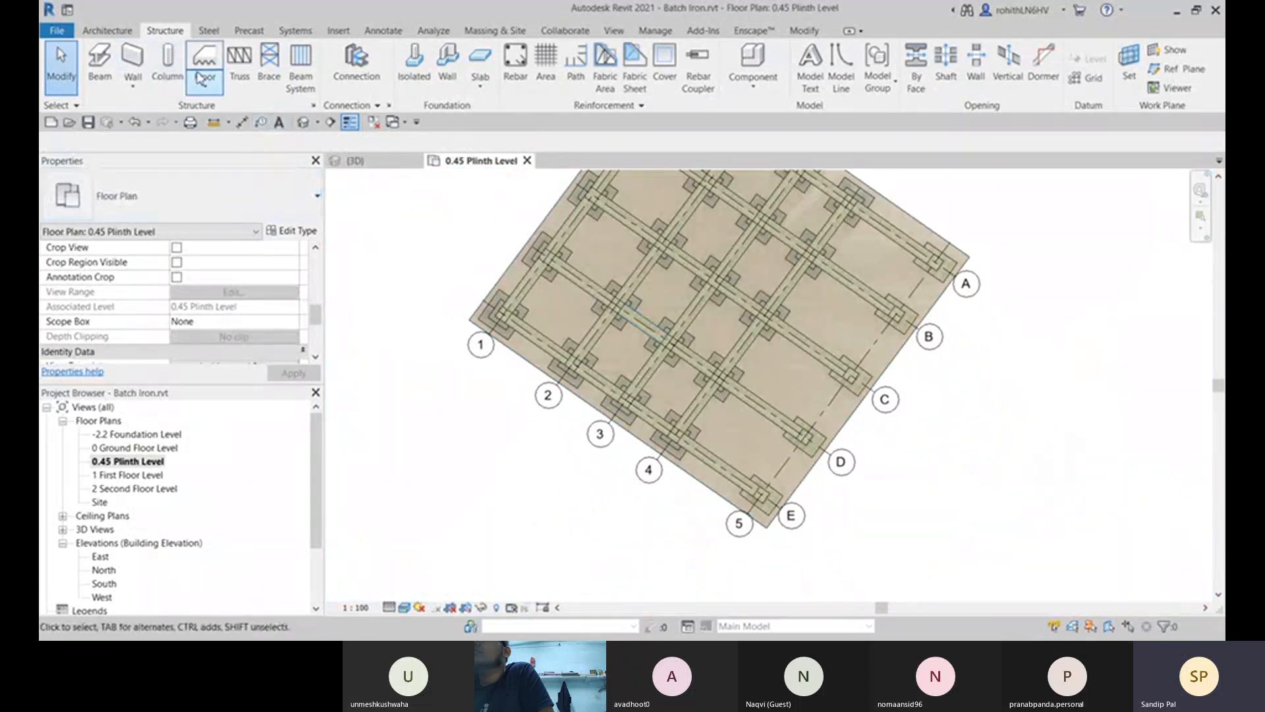
key(b)
key(m)
scroll(765, 488, up, 5)
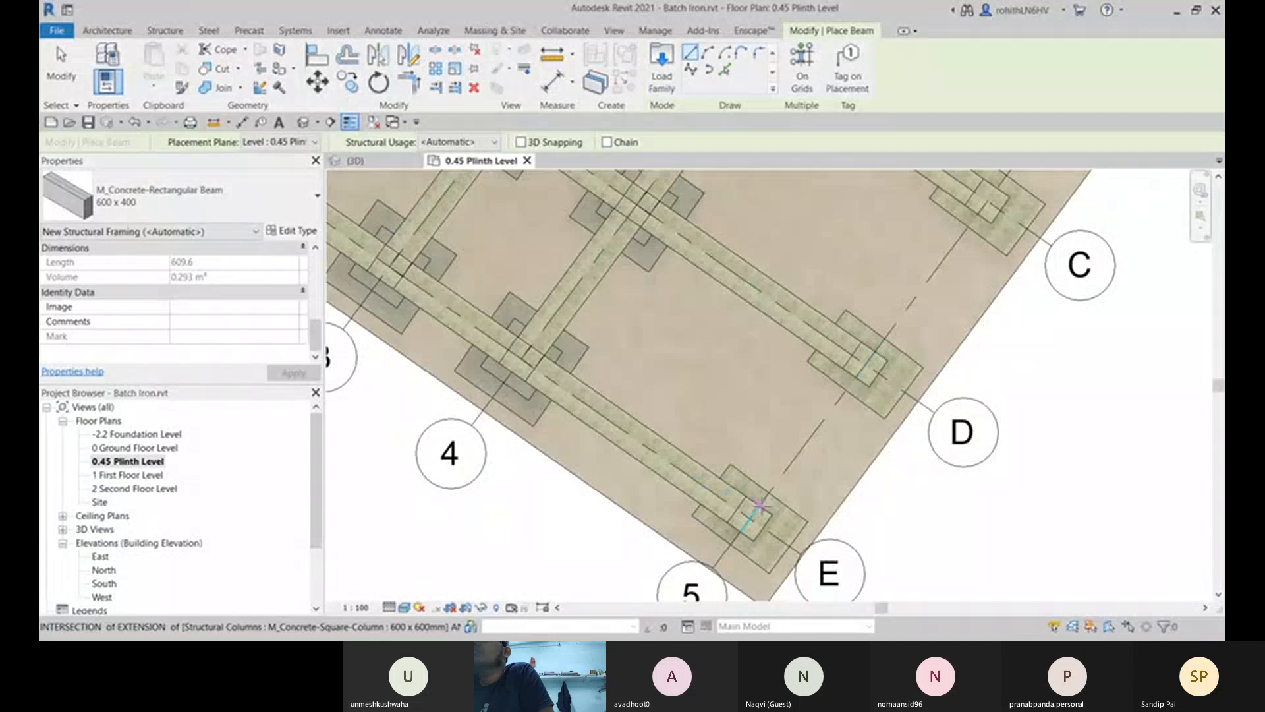
click(759, 504)
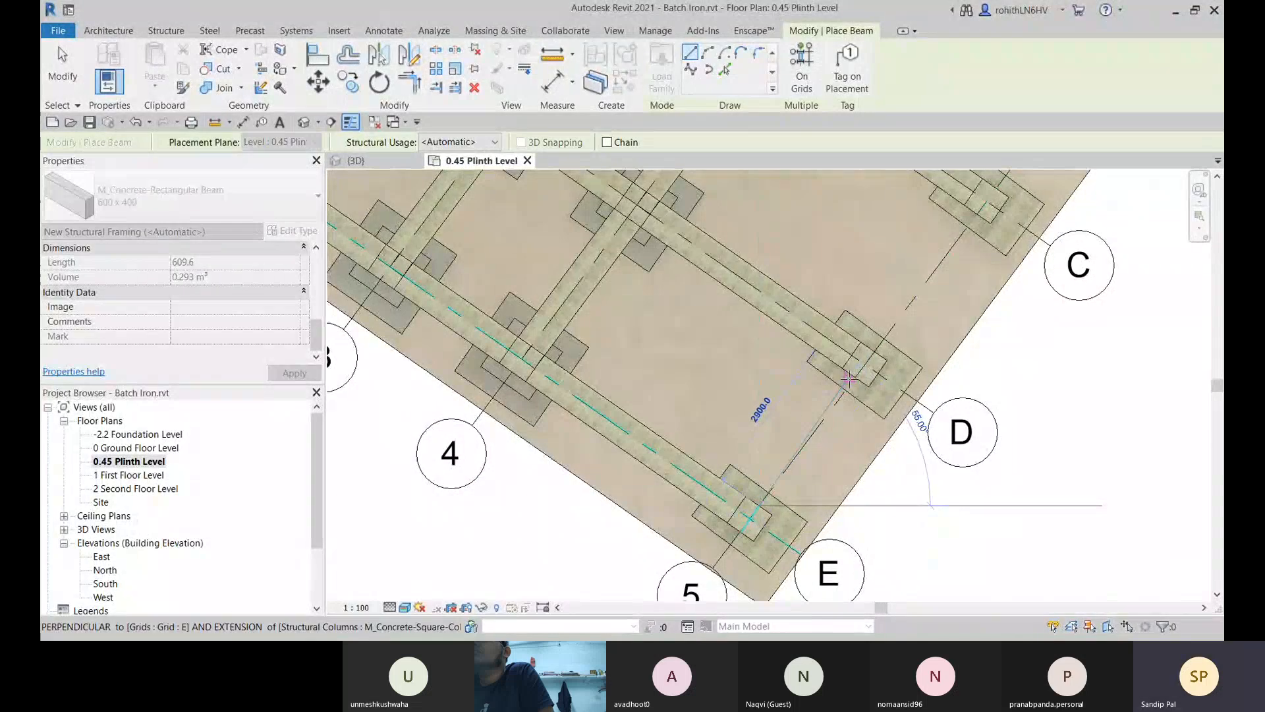
Step: End the grid 5 beam at the midpoint of the square column on grid D
scroll(854, 381, up, 4)
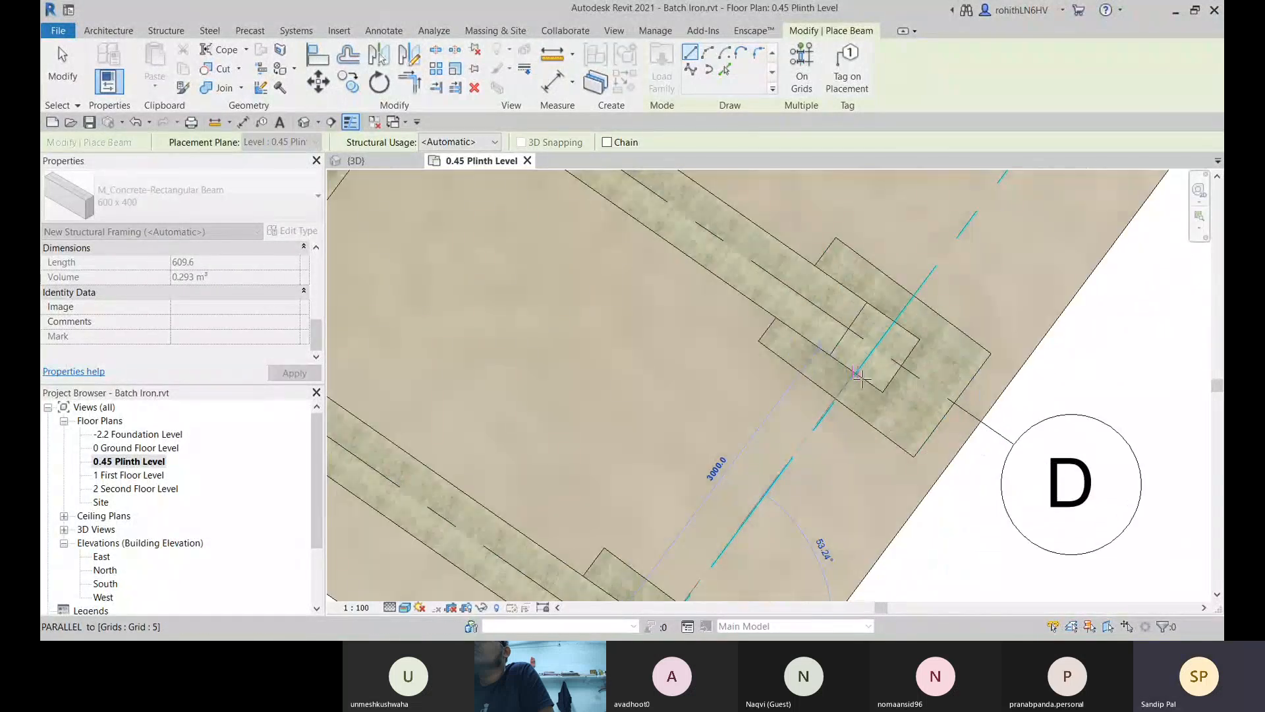
scroll(857, 374, up, 4)
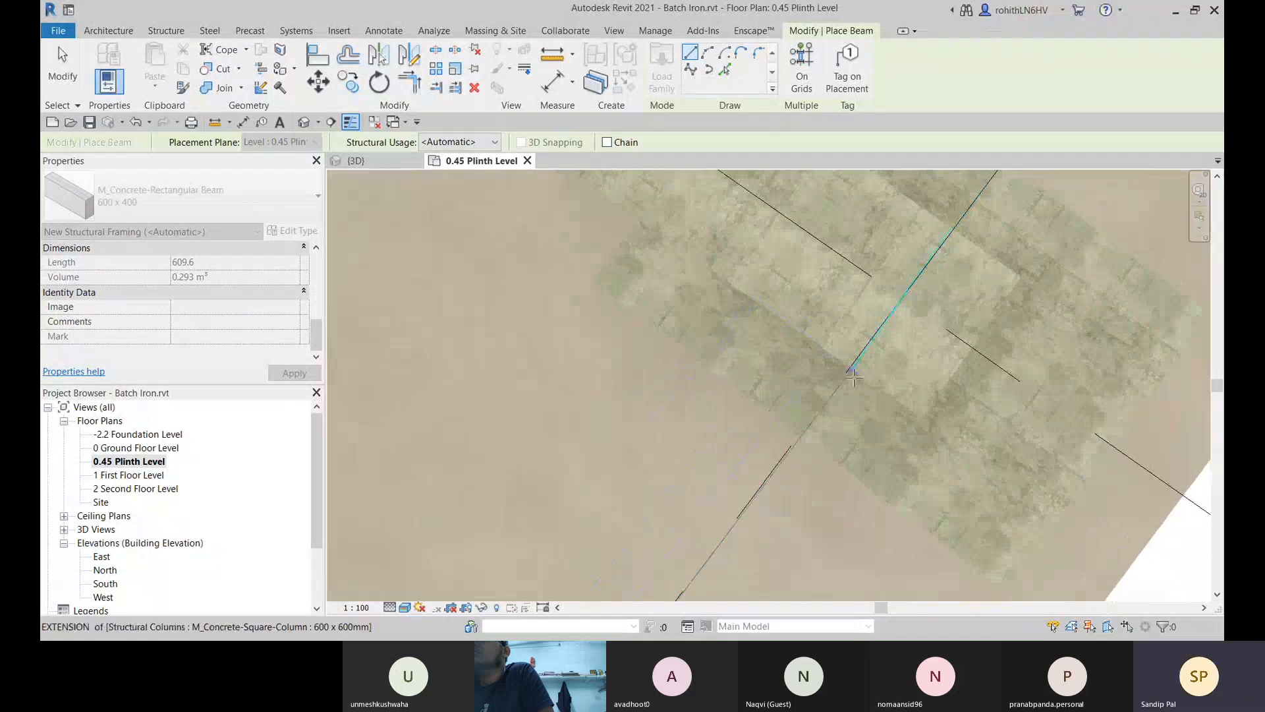
scroll(853, 369, up, 3)
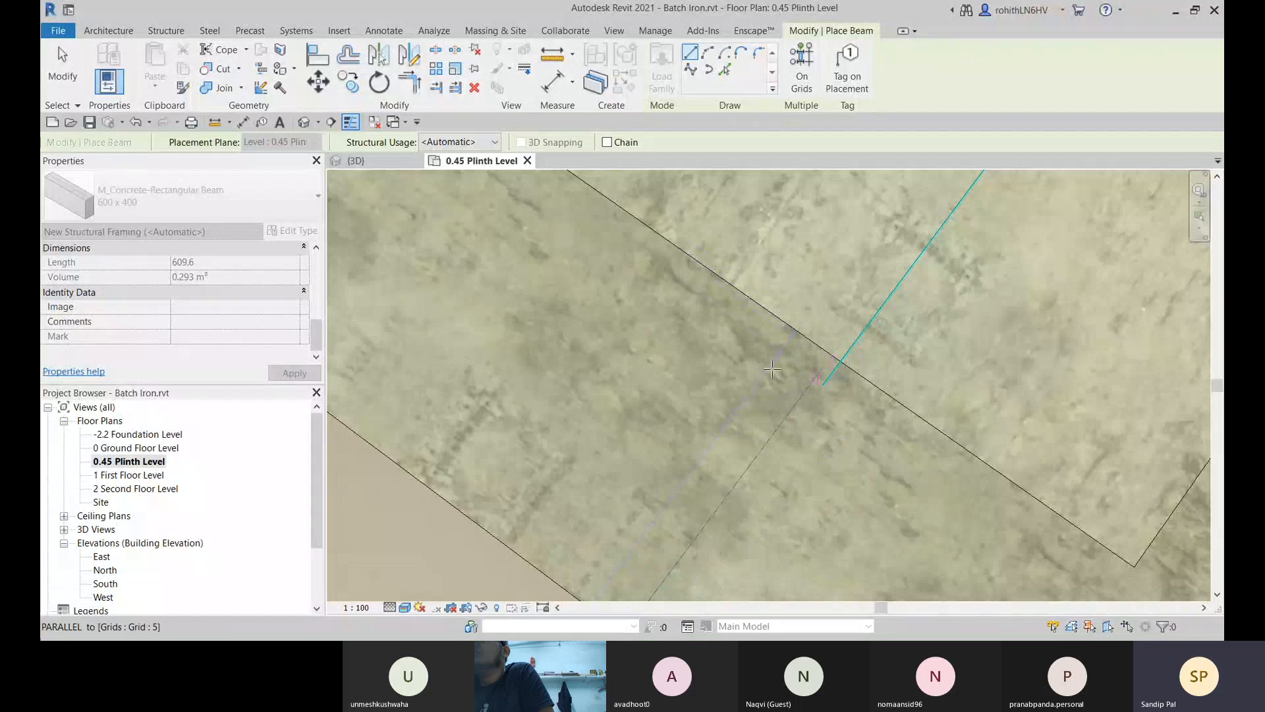
click(842, 360)
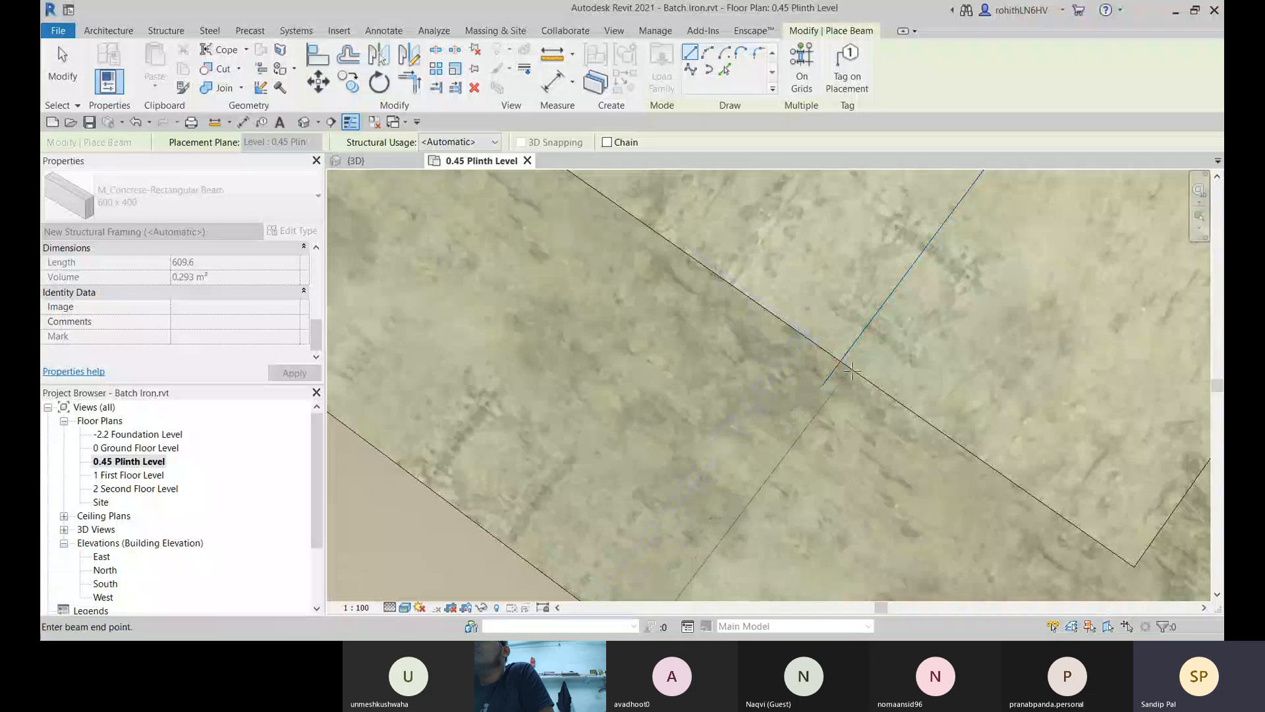
scroll(852, 372, up, 2)
scroll(813, 364, down, 2)
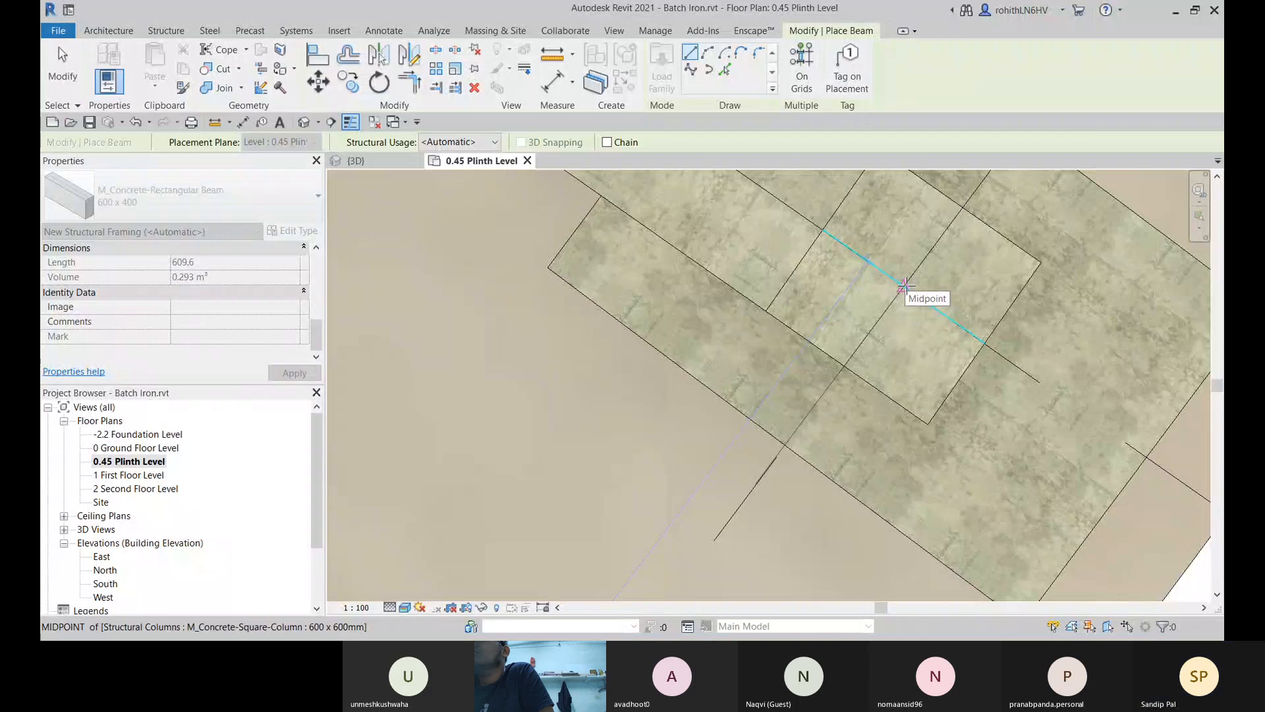
click(906, 286)
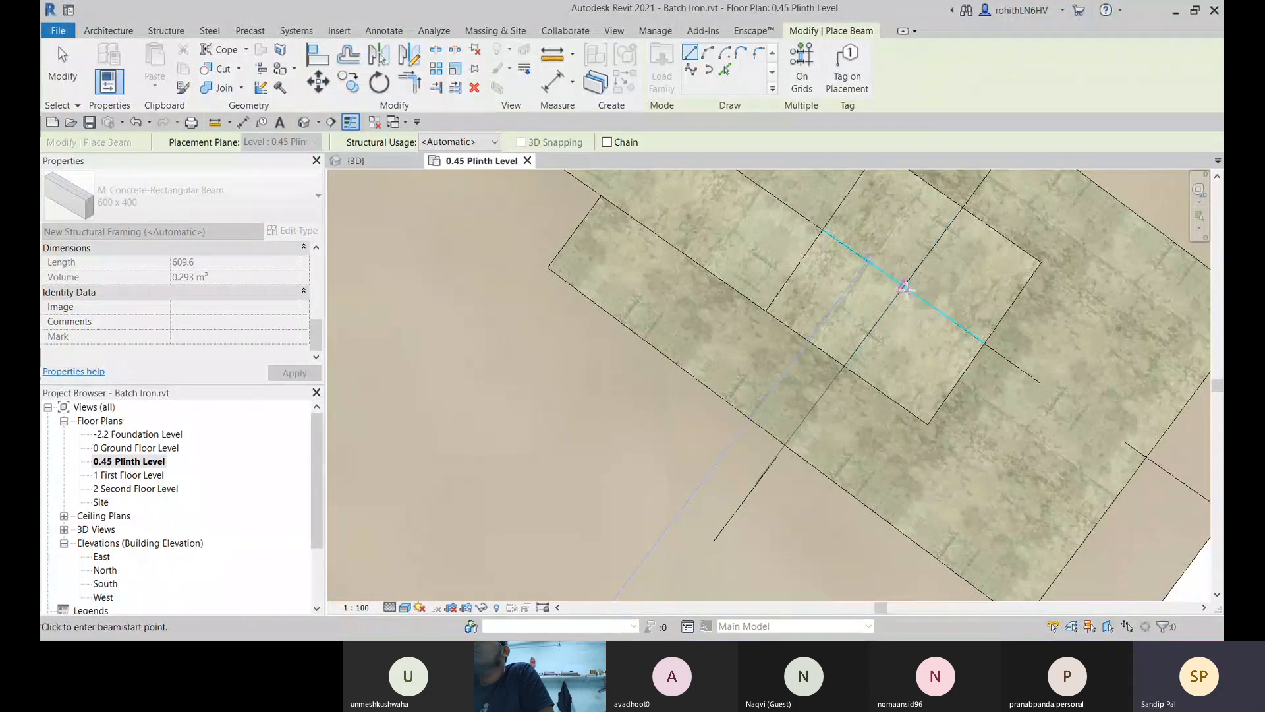
scroll(865, 421, down, 2)
scroll(866, 422, down, 5)
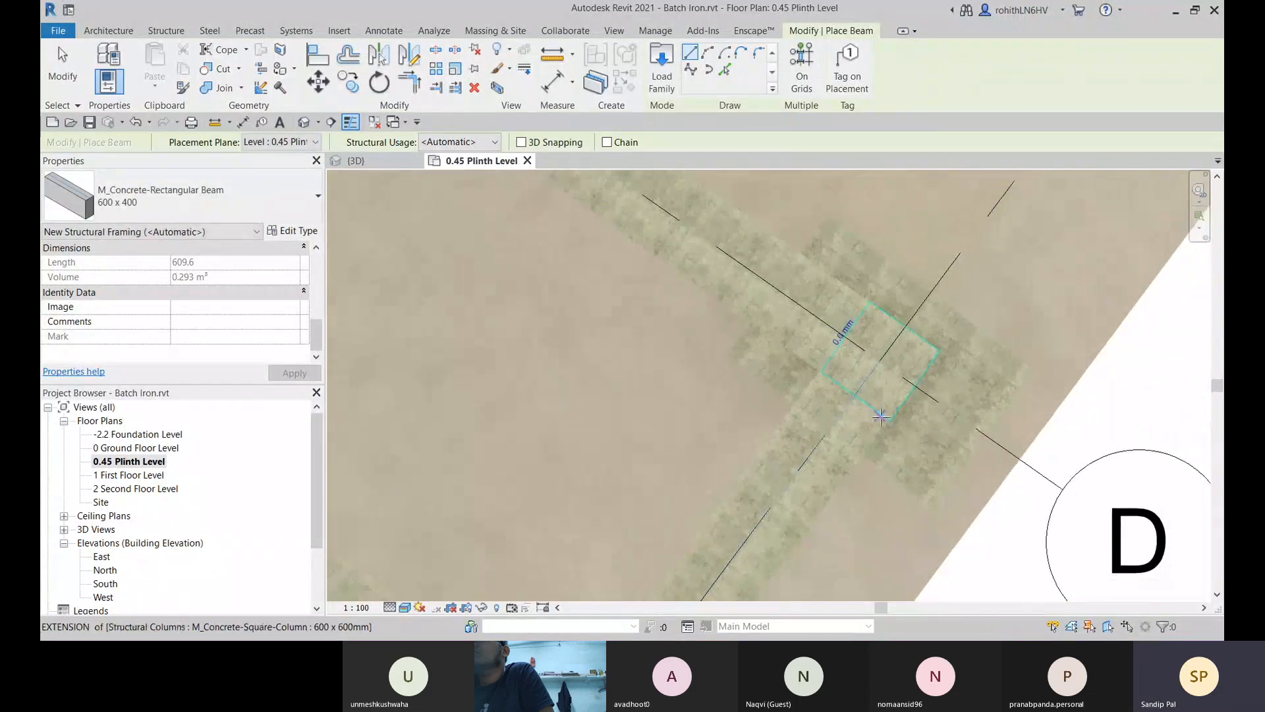
Step: Place a 600 x 400 beam on grid 5 from the column on grid D to the column on grid C
scroll(867, 473, up, 5)
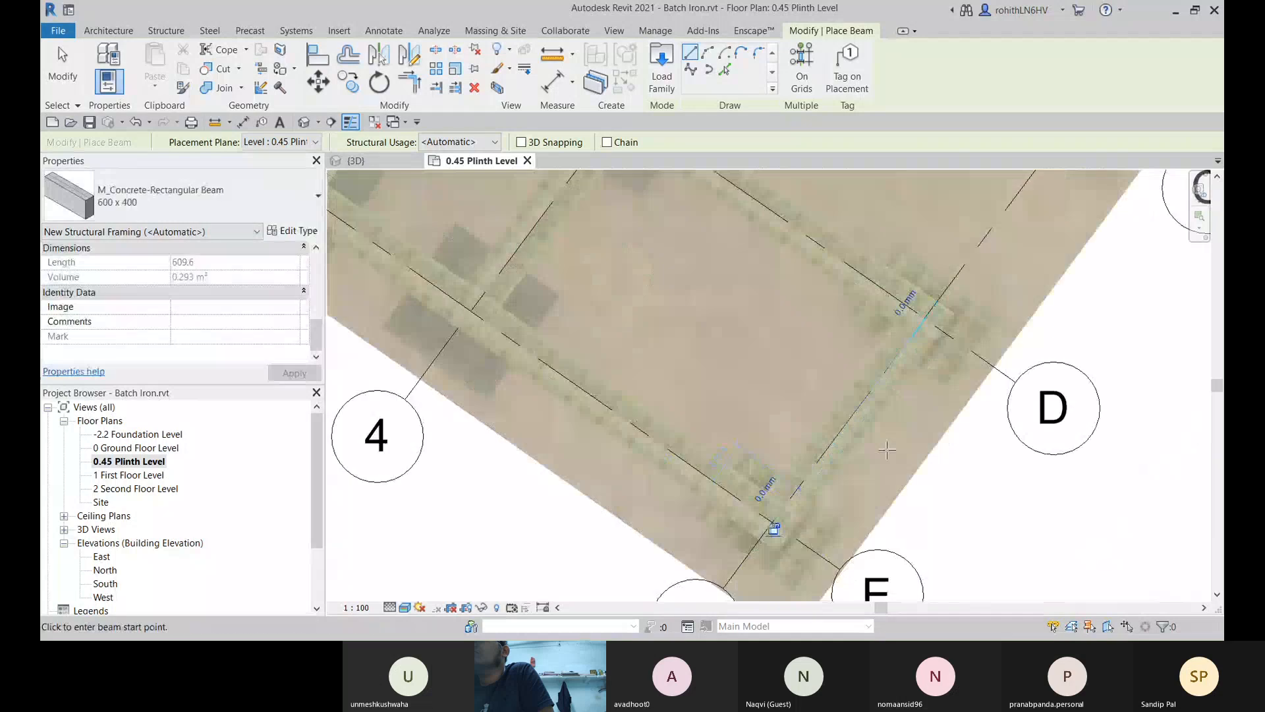
scroll(875, 403, up, 4)
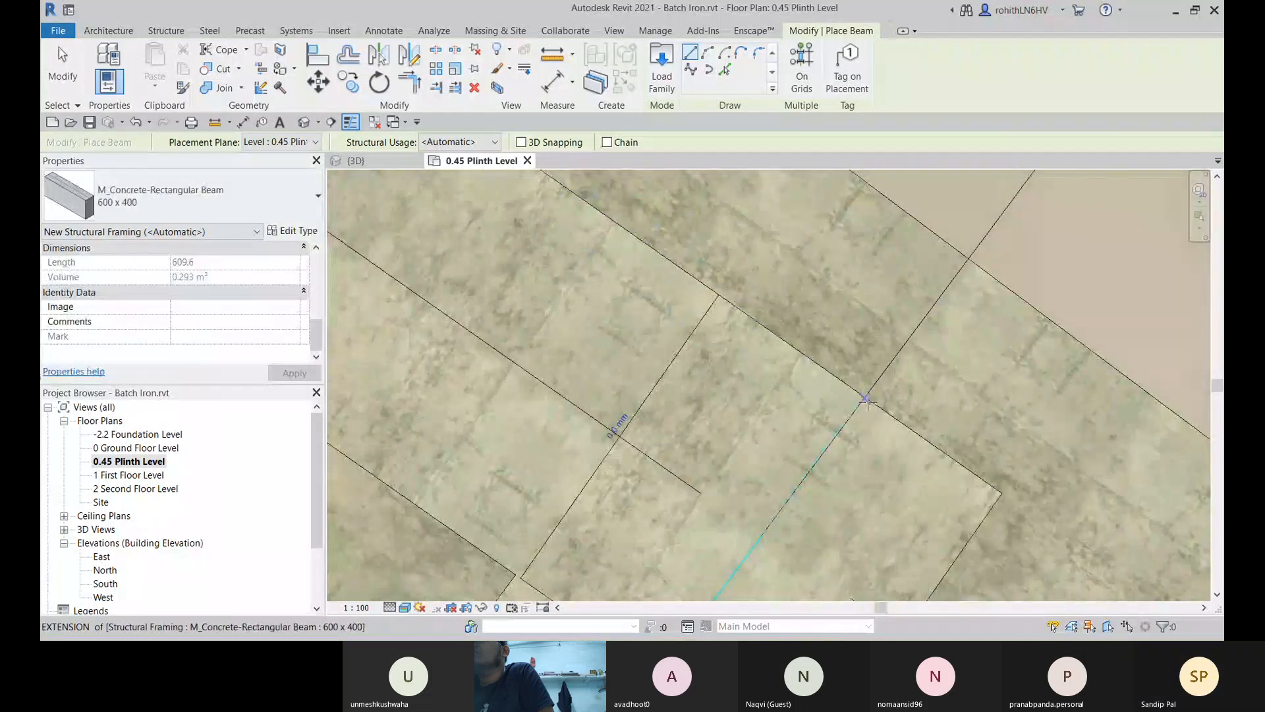
scroll(869, 397, up, 2)
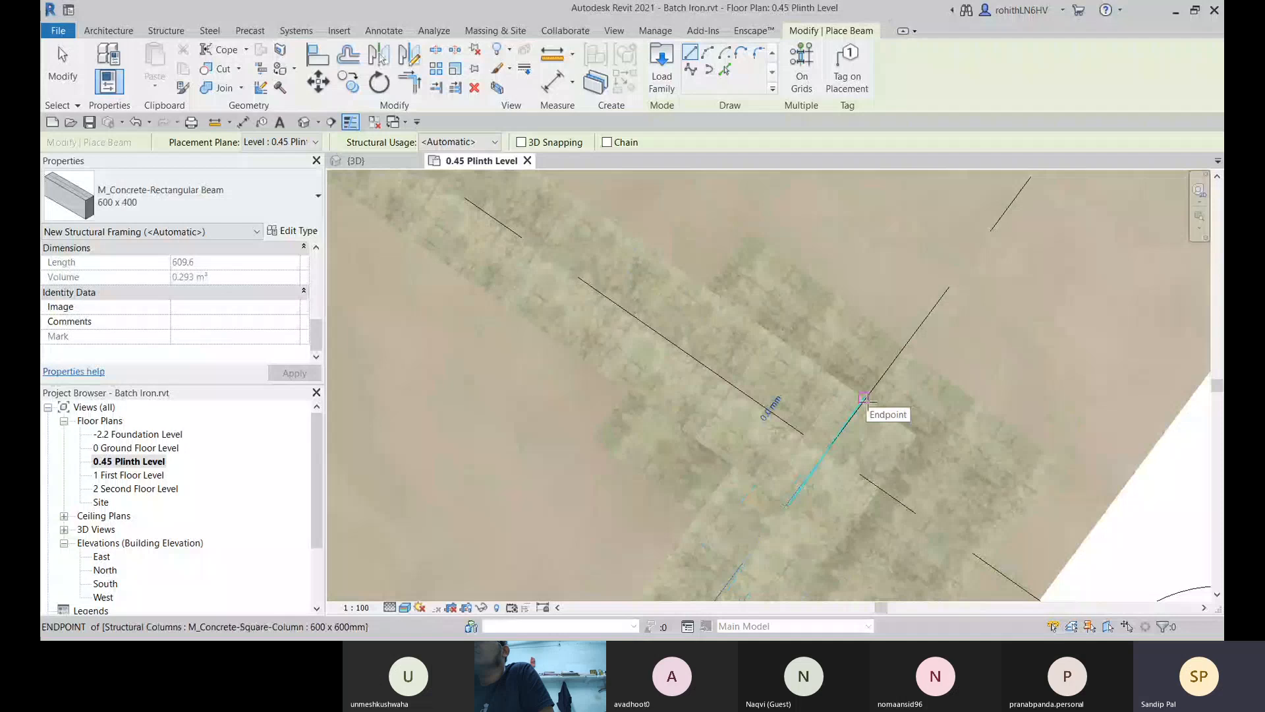
scroll(864, 397, up, 3)
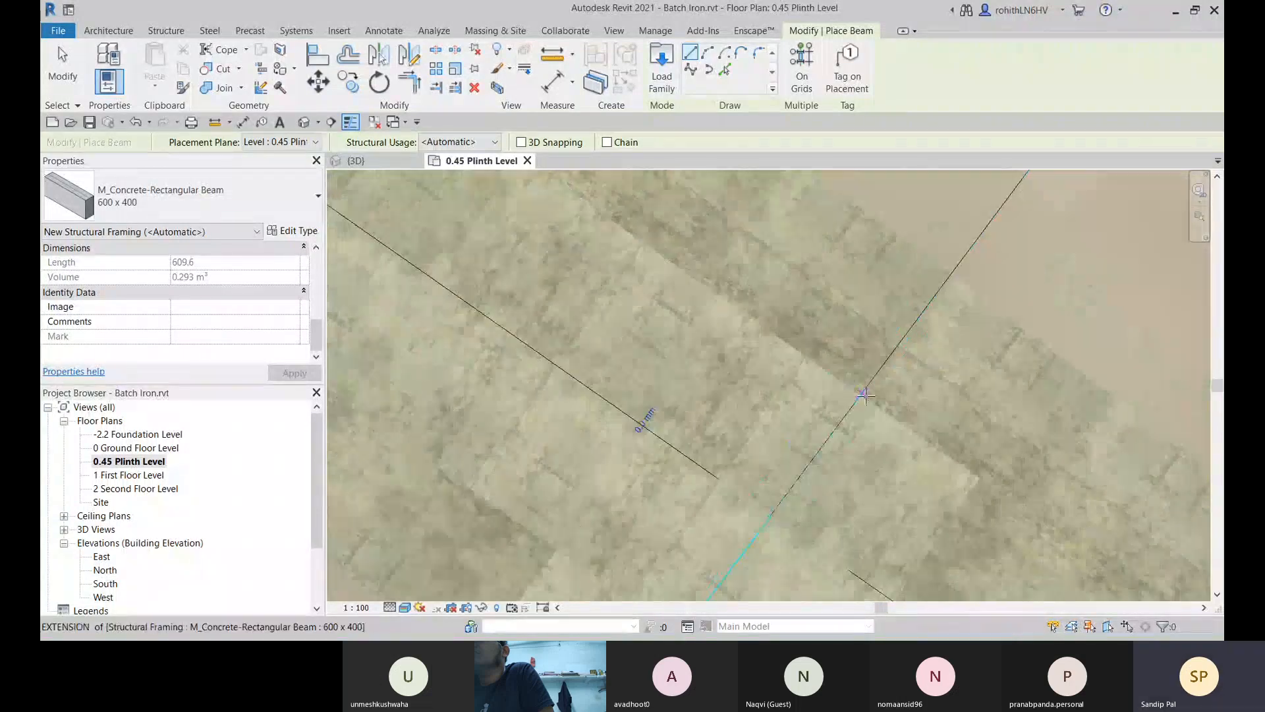
scroll(864, 395, down, 3)
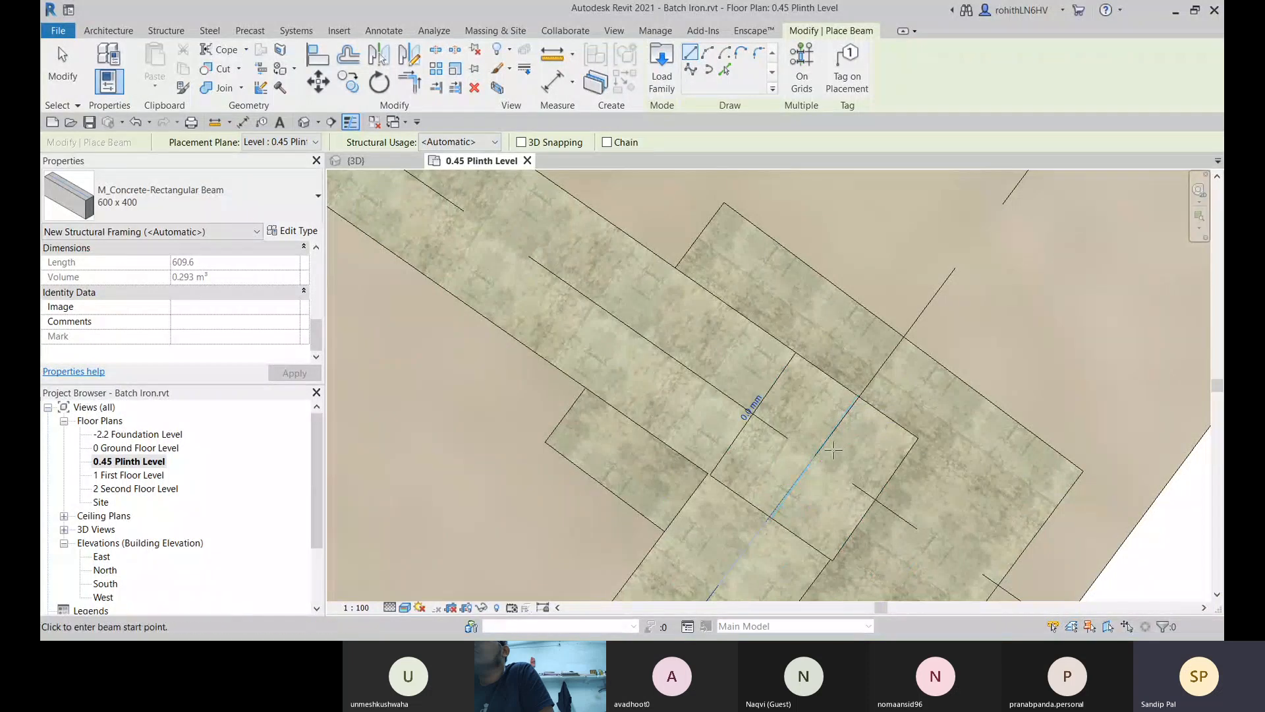
click(847, 419)
scroll(942, 317, down, 5)
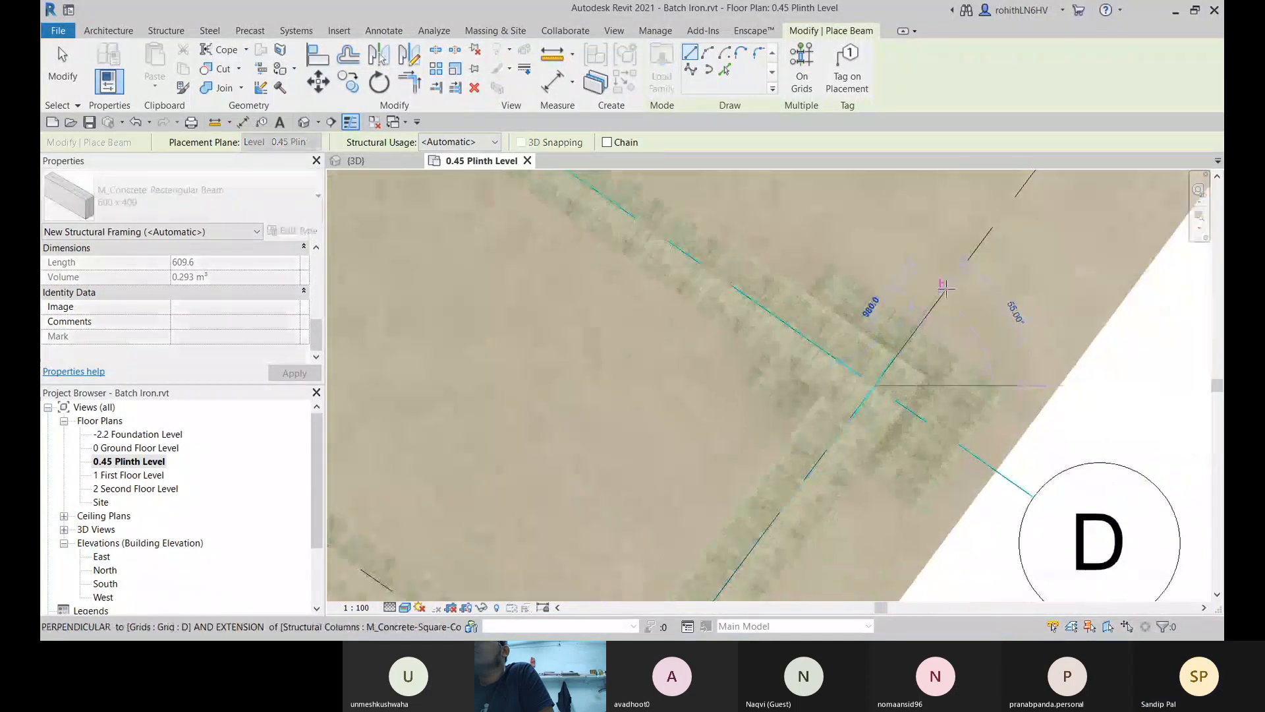
middle_drag(967, 307, 802, 565)
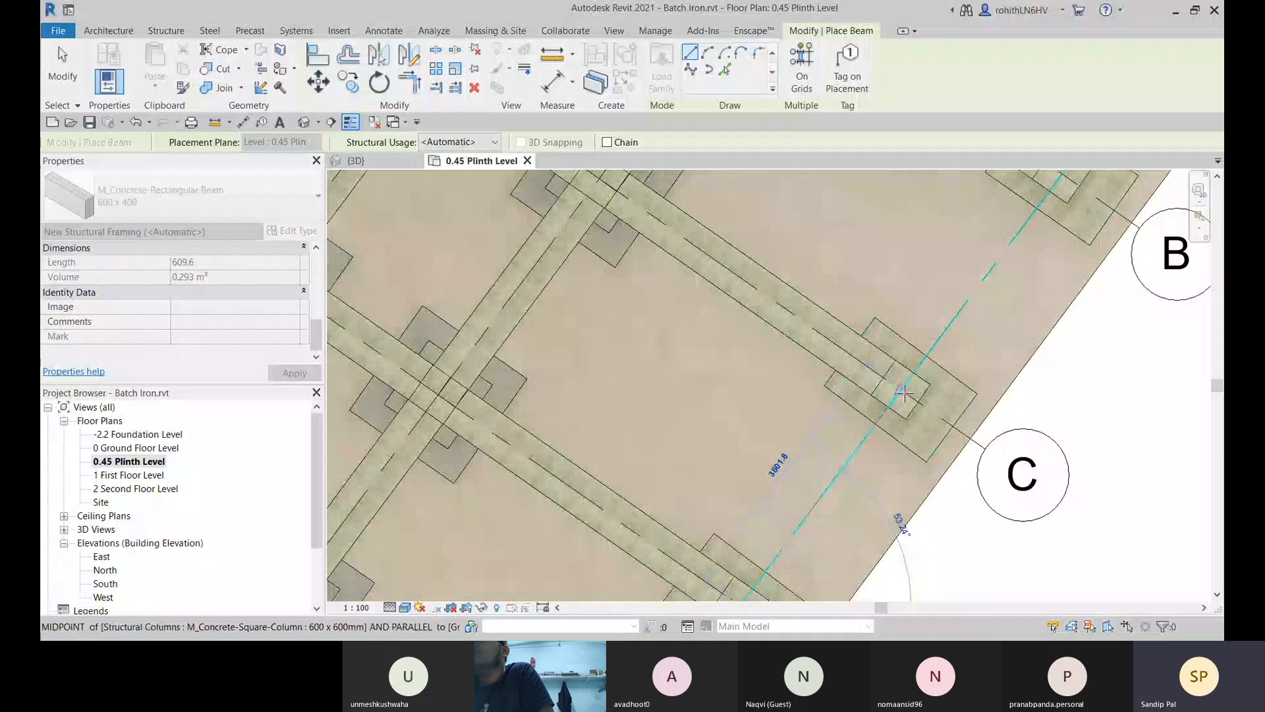
click(905, 393)
Step: Continue the 600 x 400 beams along grid 5 from grid C to grid B and from grid B to grid A, and leave the Beam command
middle_drag(905, 393, 848, 468)
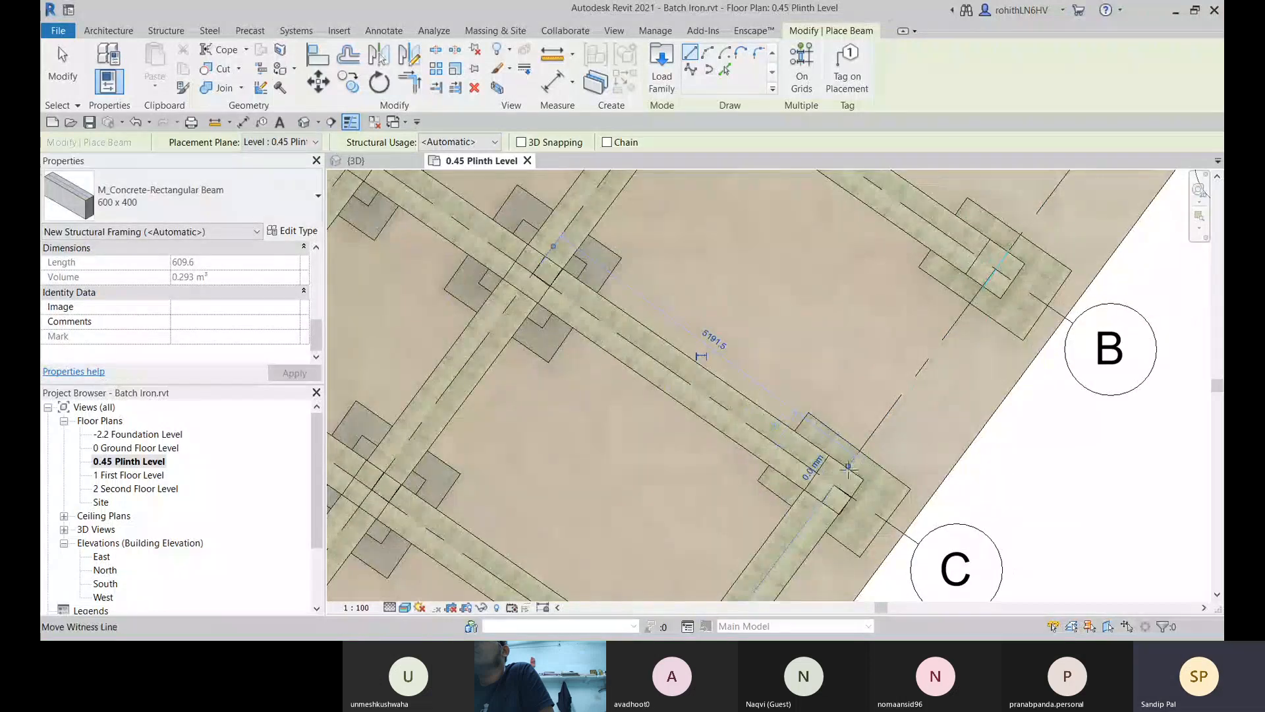
click(836, 485)
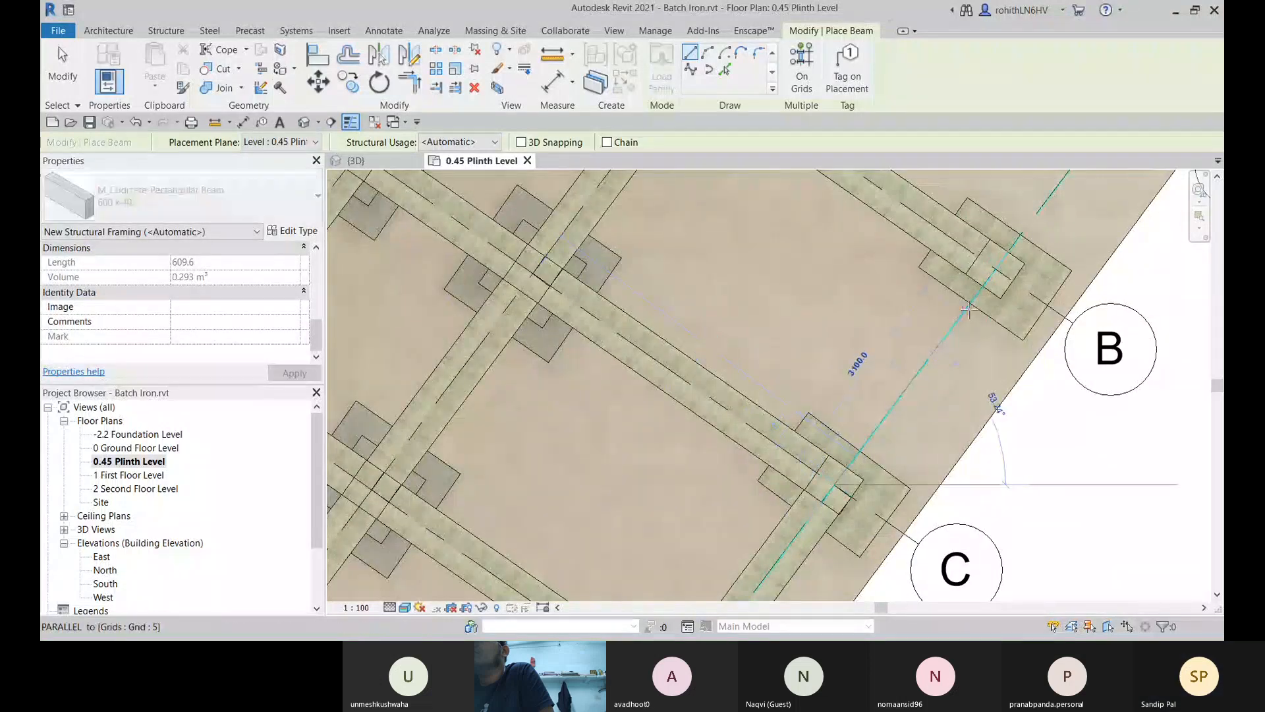
click(998, 271)
middle_drag(997, 270, 827, 454)
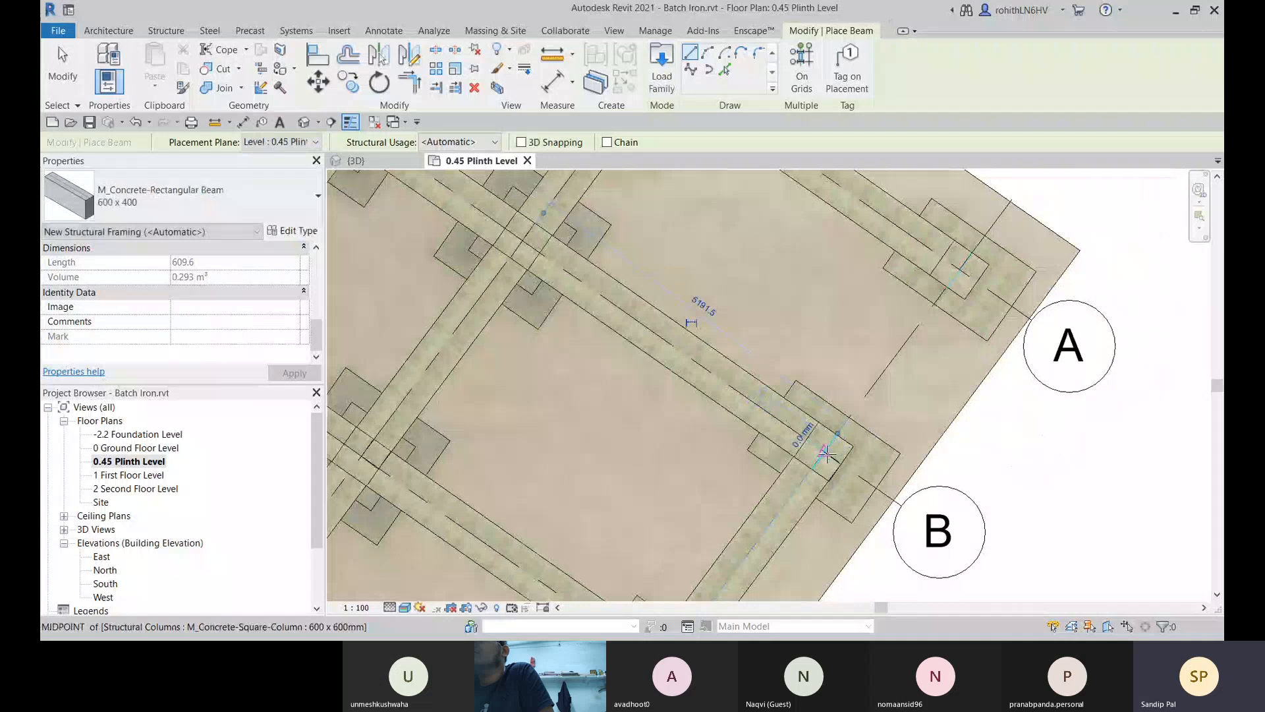
click(960, 271)
key(Escape)
key(Escape)
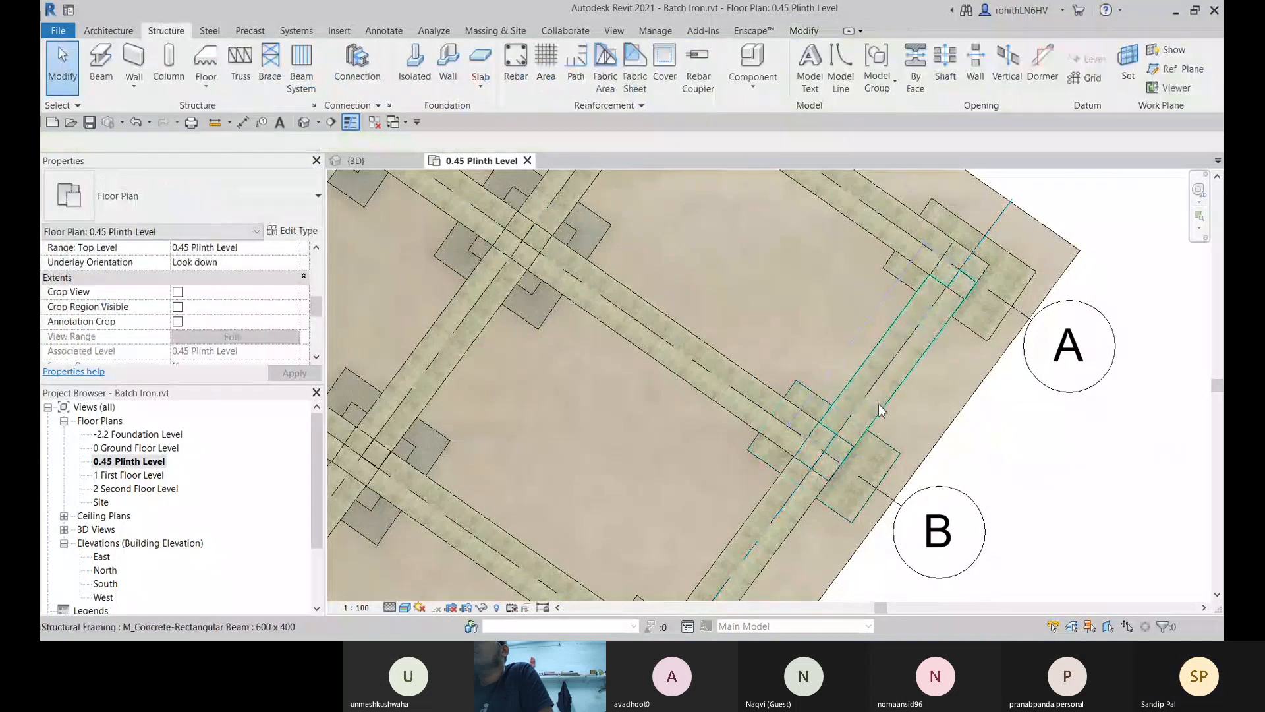
Step: Disallow the join at both ends of the grid 5 beam between grids A and B
click(881, 410)
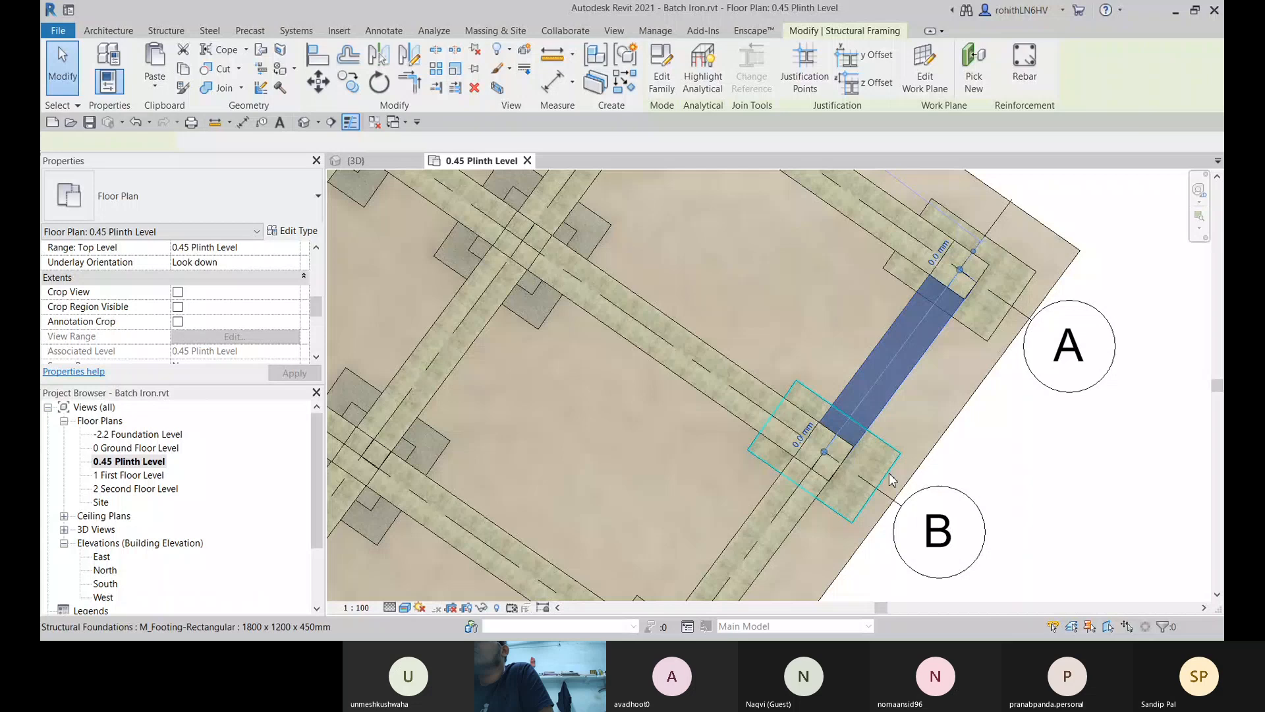
right_click(825, 452)
click(860, 198)
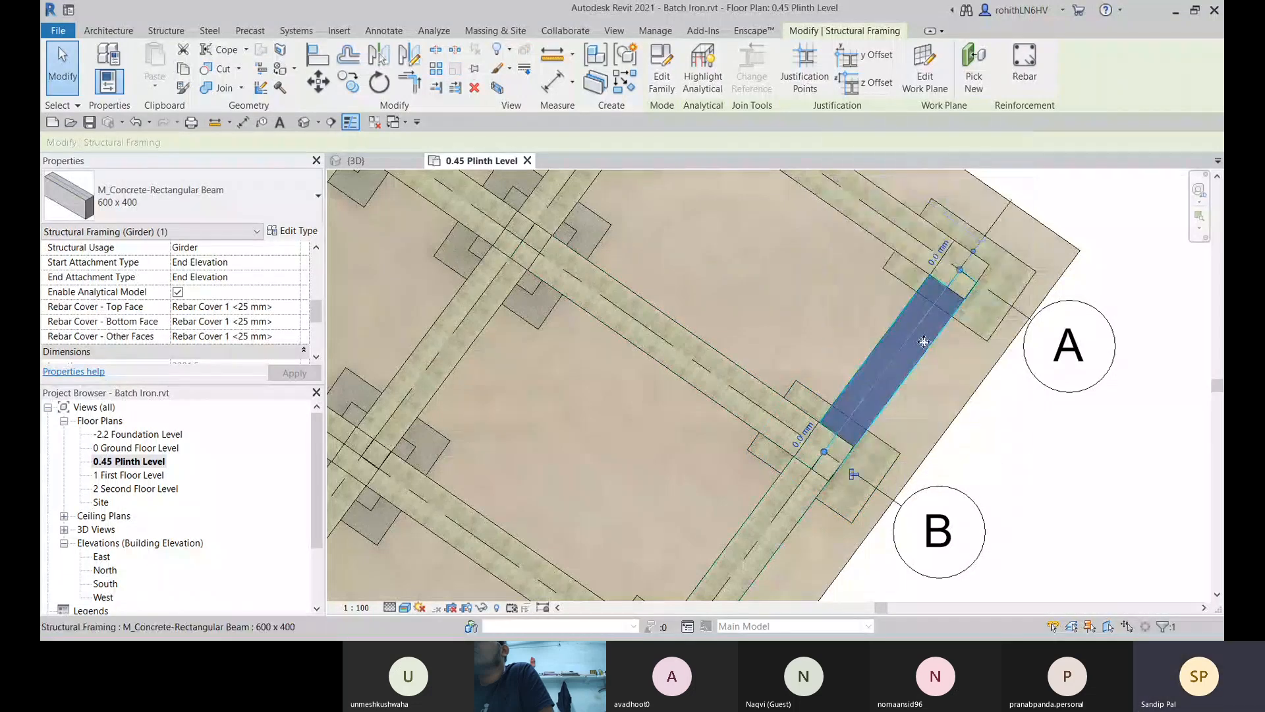
right_click(963, 276)
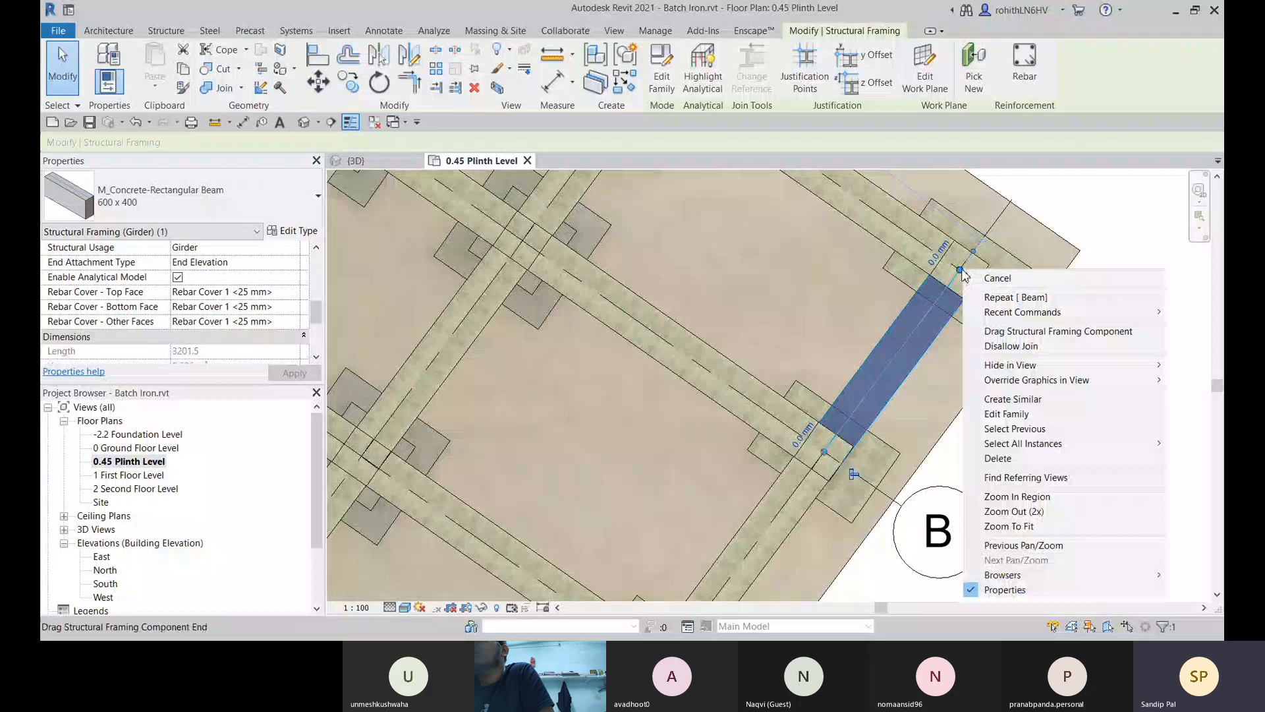
click(993, 347)
Step: Shorten the beam's grid B end to the column face, and try pulling its grid A end back to the other column's face
drag(824, 452, 836, 435)
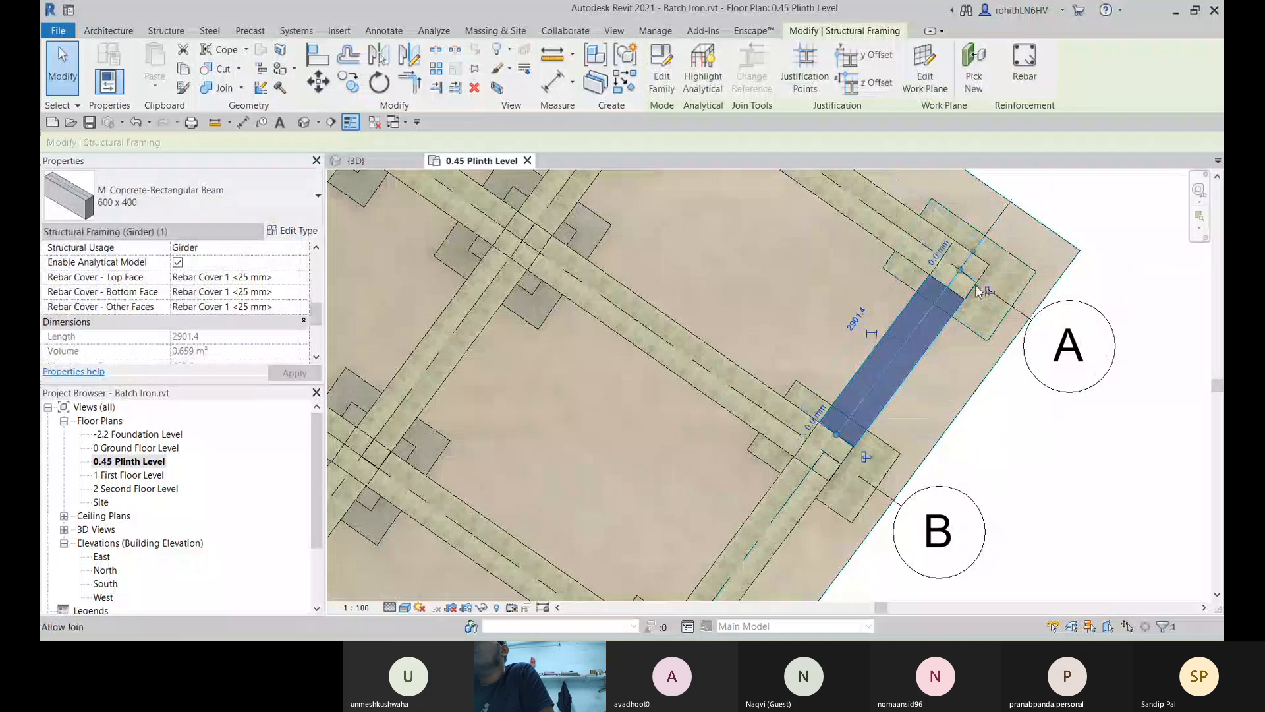
mouse_move(960, 270)
mouse_down()
mouse_move(940, 300)
mouse_move(949, 291)
mouse_up()
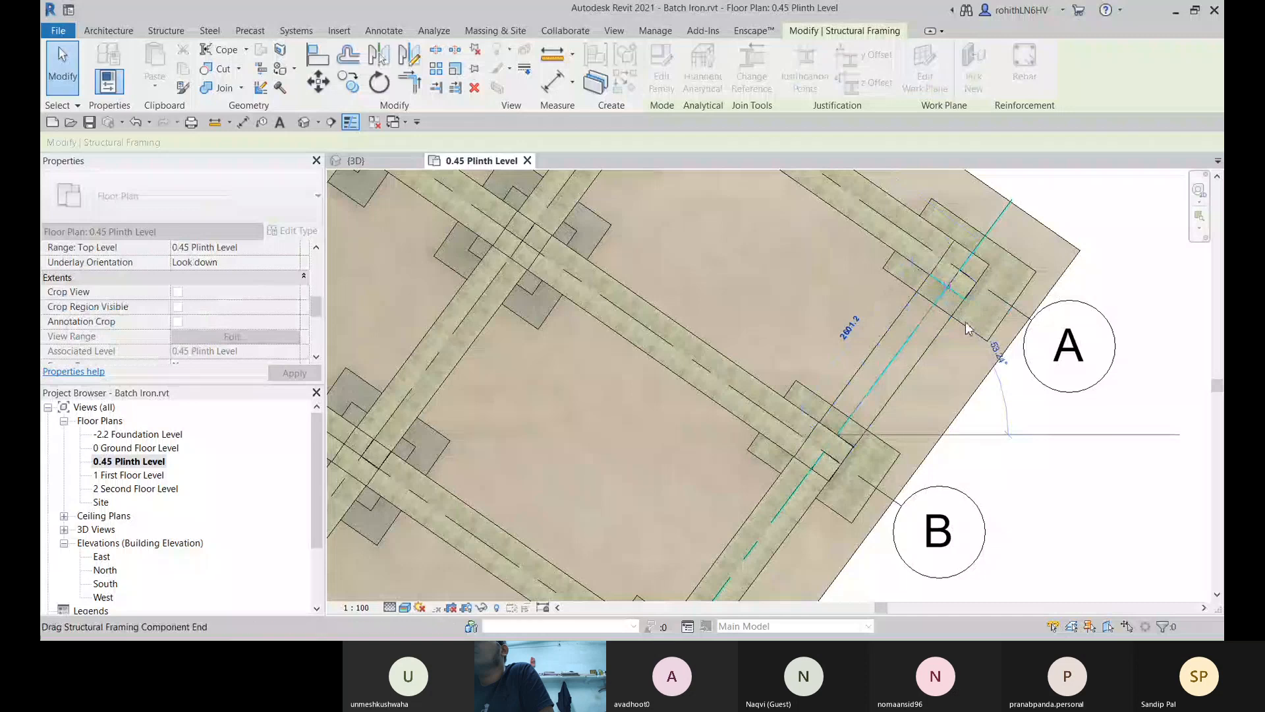
click(1073, 456)
Step: Examine how both ends of the grid 5 beam between grids A and B meet their columns
scroll(941, 480, up, 3)
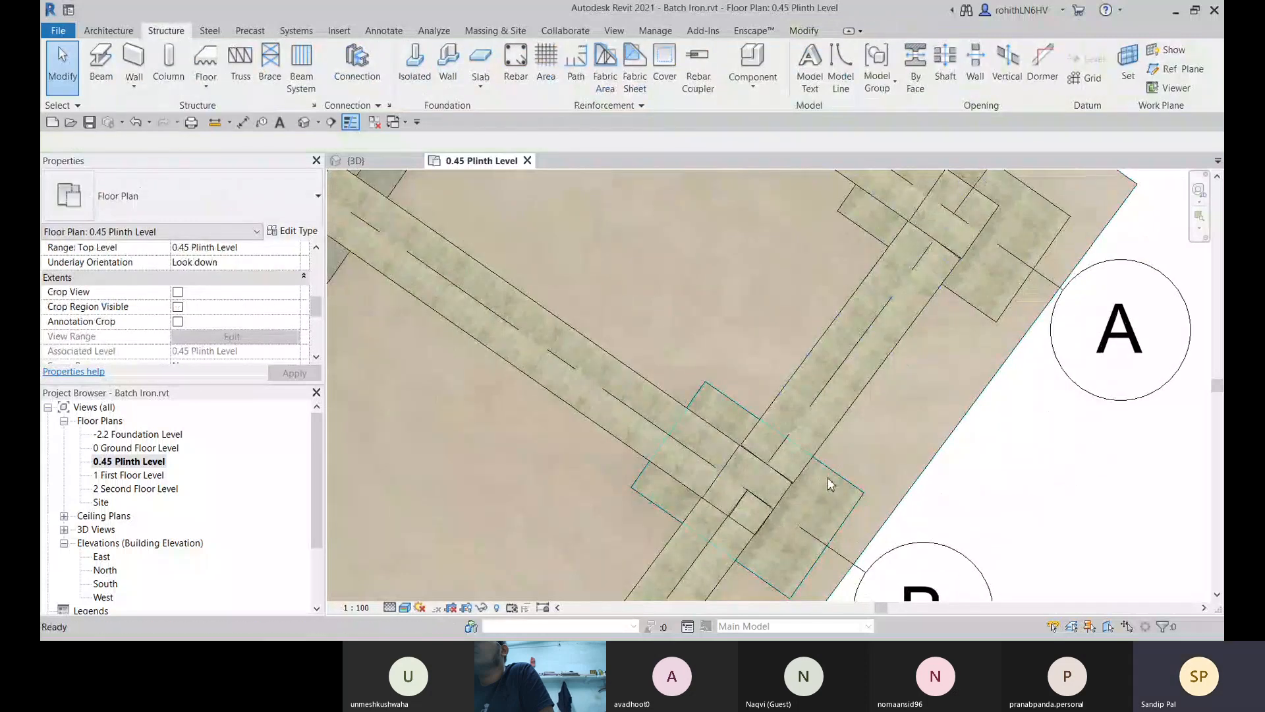
scroll(850, 441, down, 2)
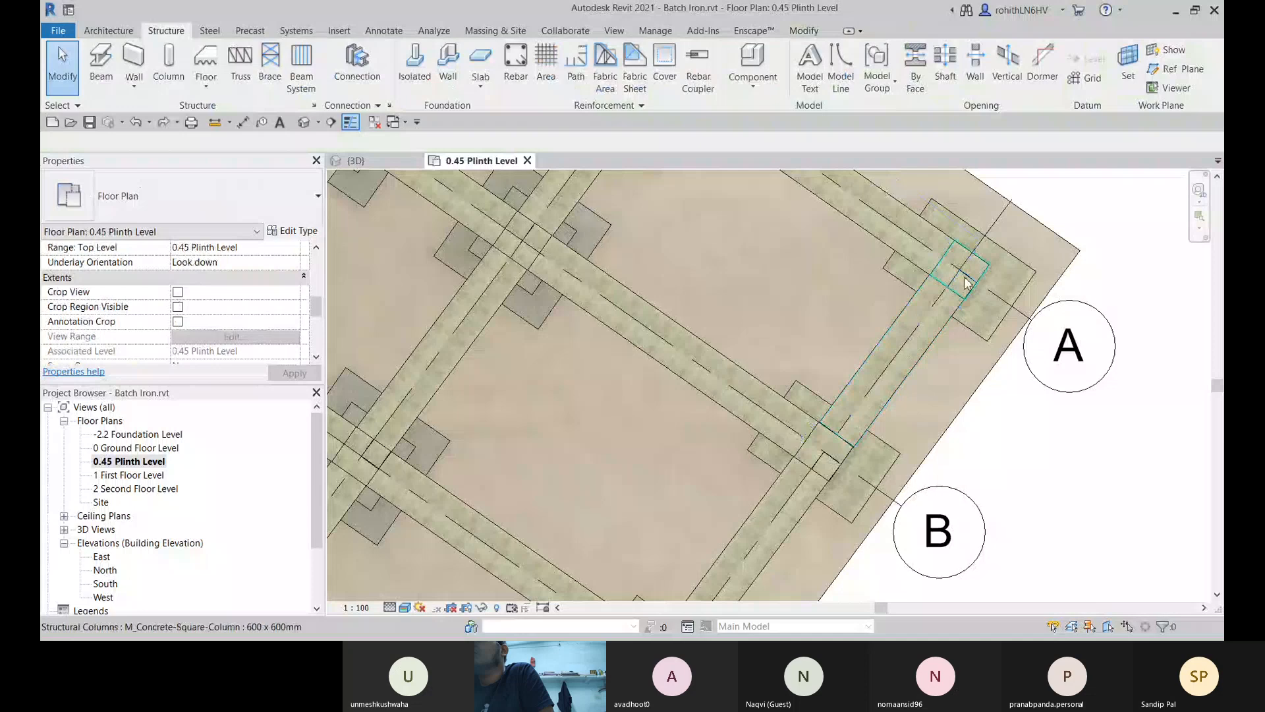
scroll(922, 340, up, 4)
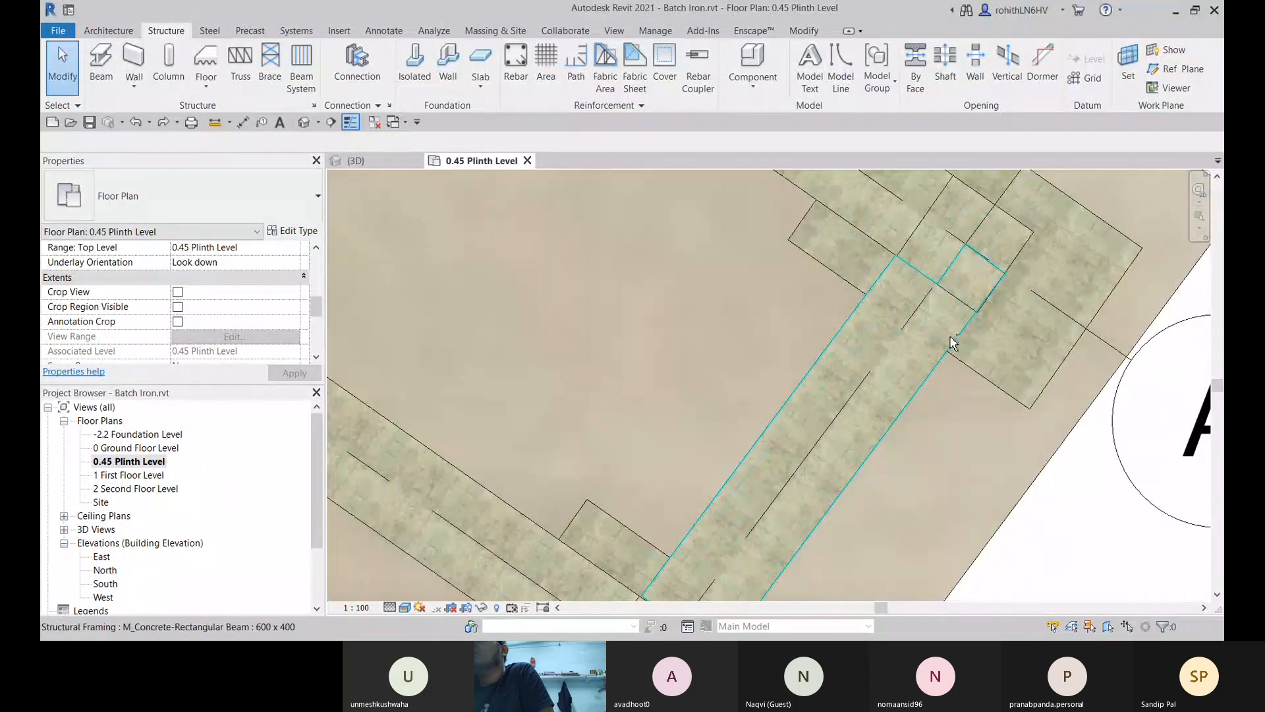
click(944, 343)
scroll(962, 267, up, 4)
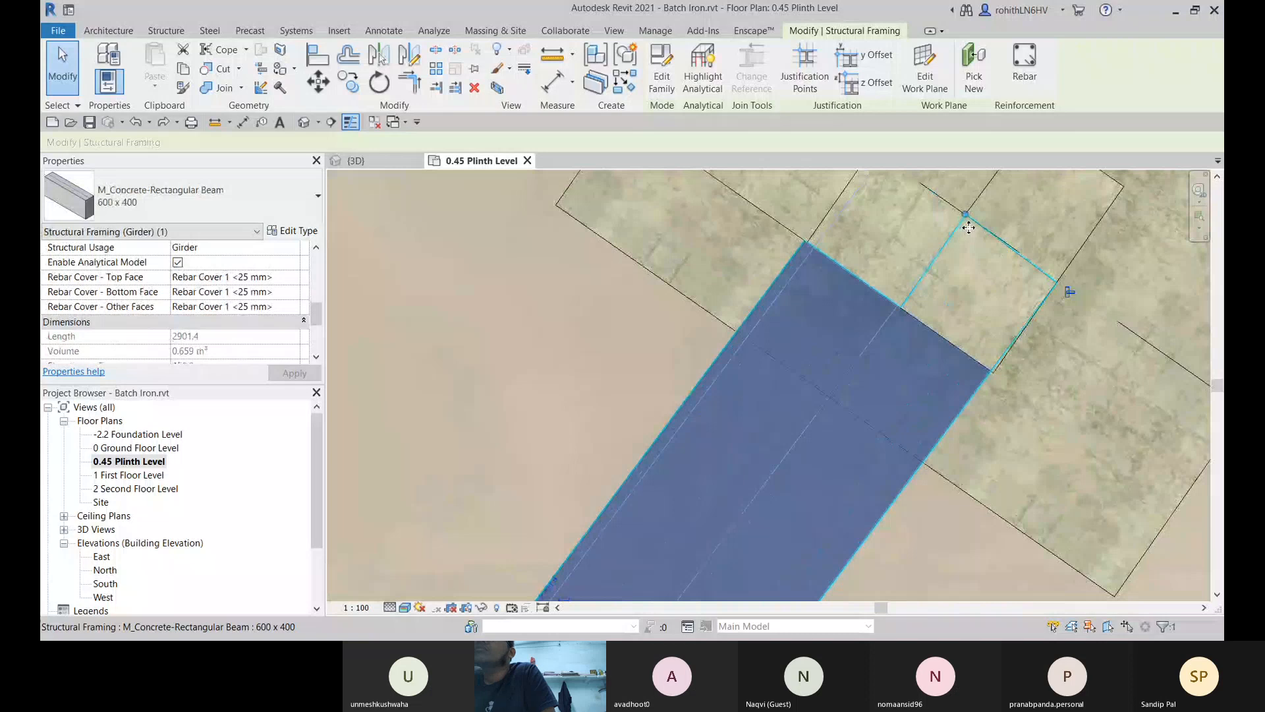
scroll(782, 282, down, 4)
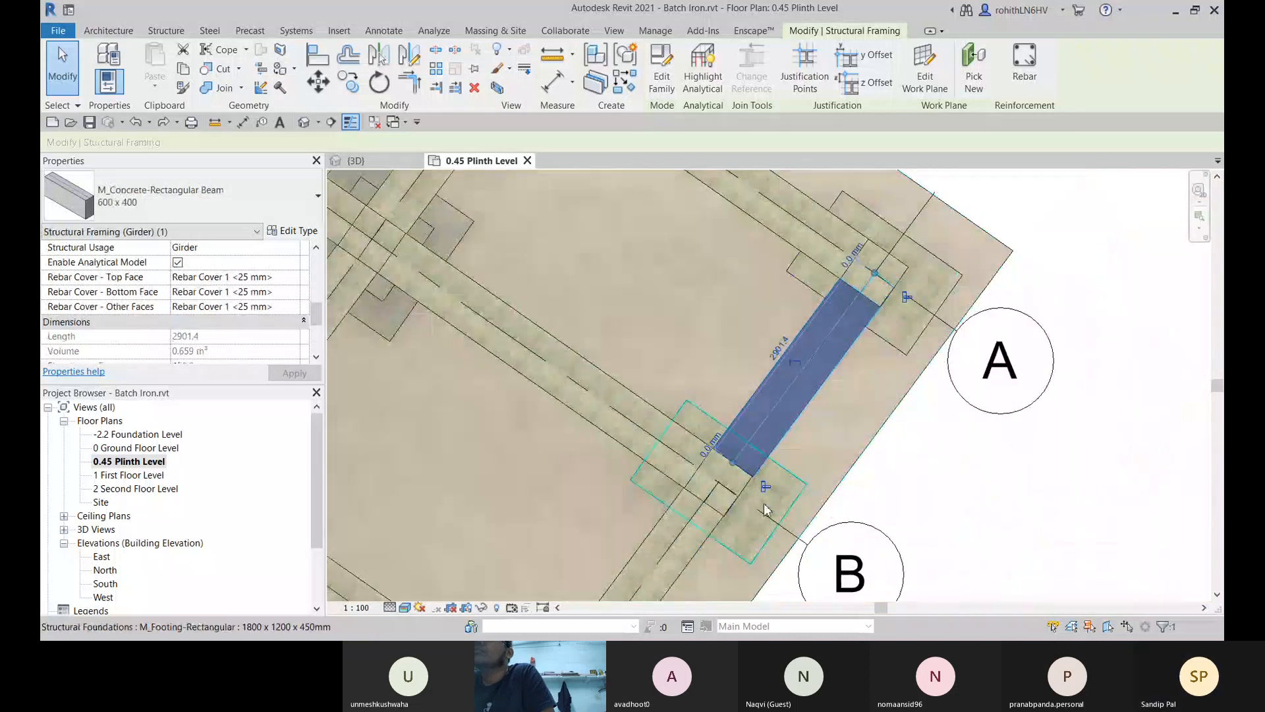
scroll(758, 487, up, 2)
scroll(746, 469, up, 2)
scroll(694, 440, up, 3)
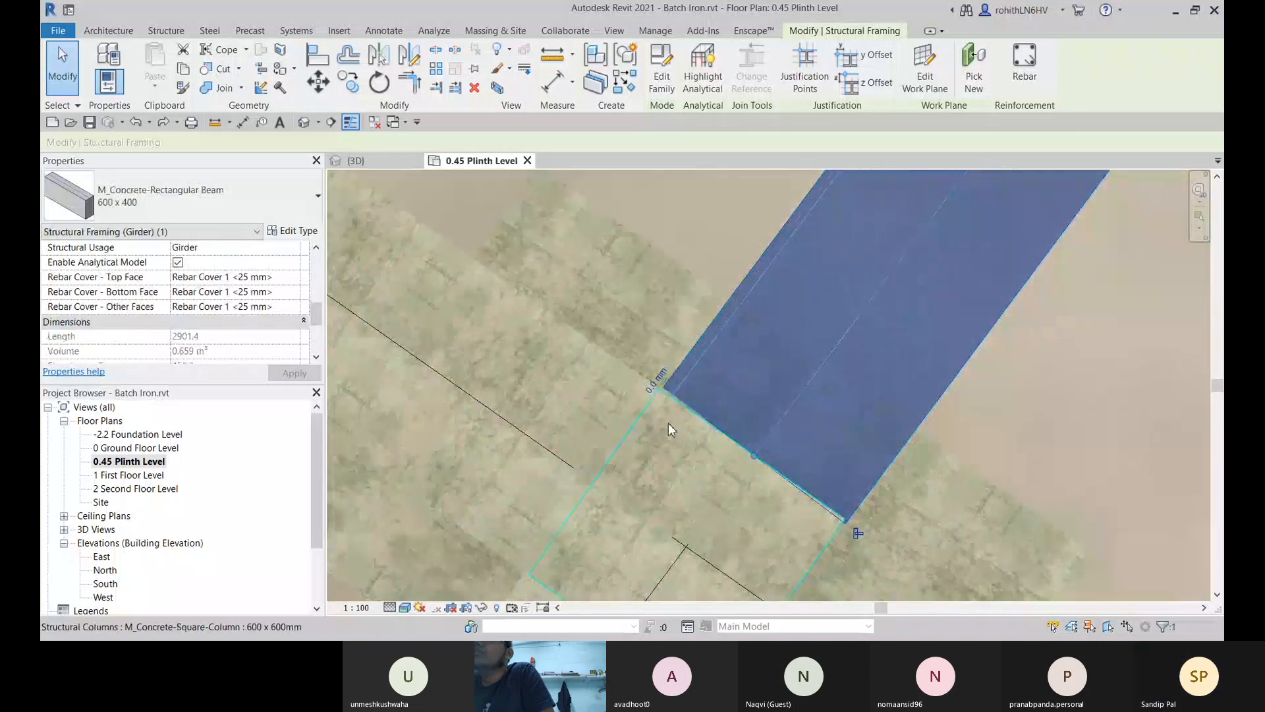
scroll(794, 475, down, 4)
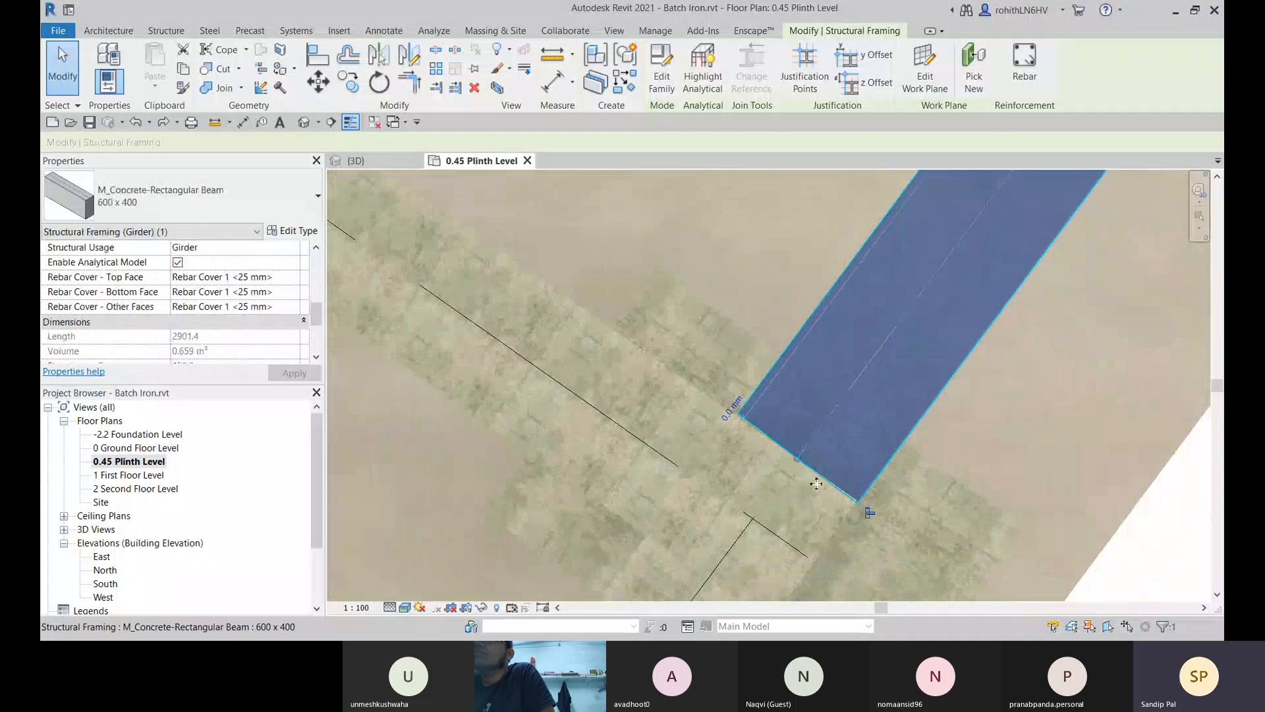
scroll(794, 498, down, 5)
key(Escape)
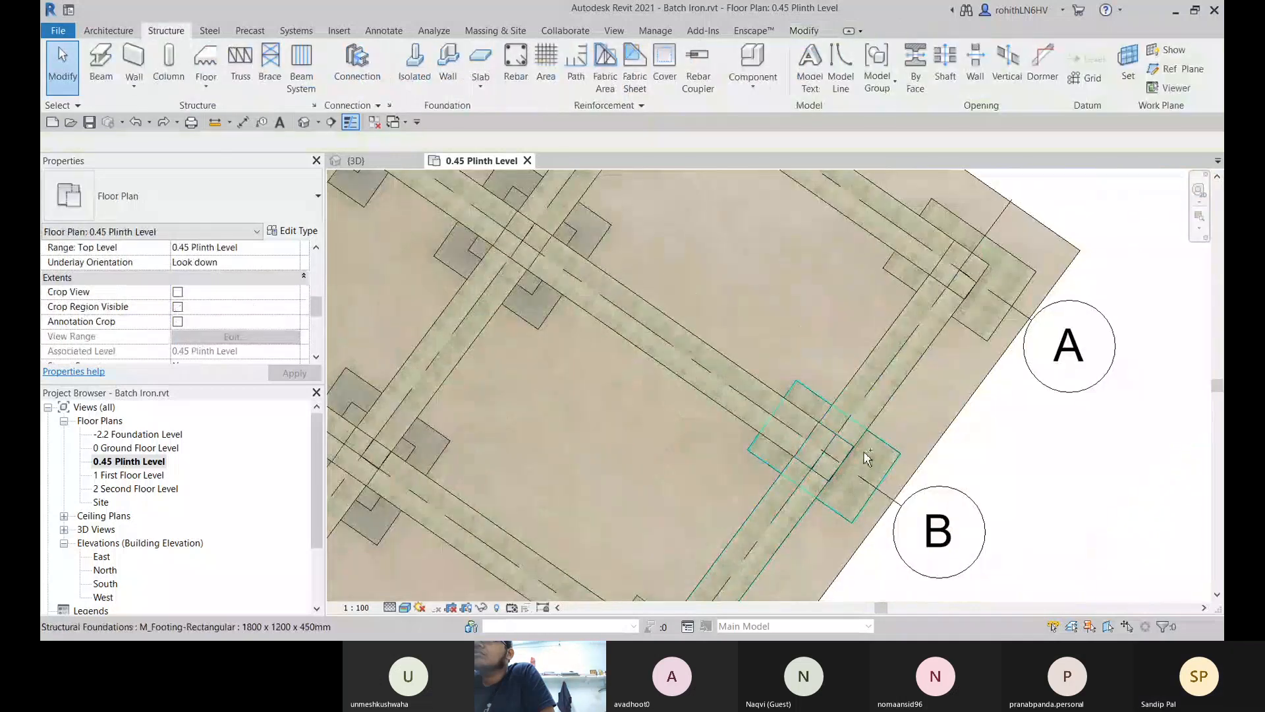
click(867, 425)
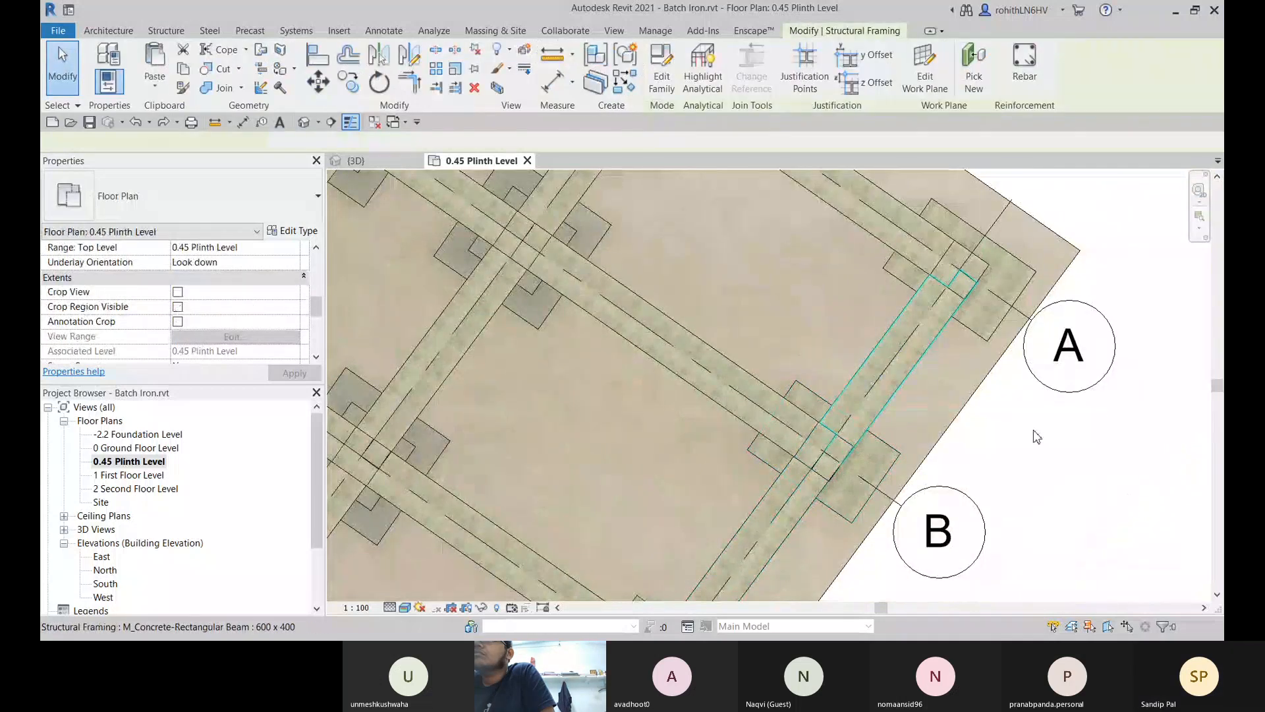
click(1055, 456)
Step: Open the 3D view and examine the plinth beam grid with its grid 5 row from several sides
scroll(1012, 437, down, 2)
scroll(1015, 443, down, 5)
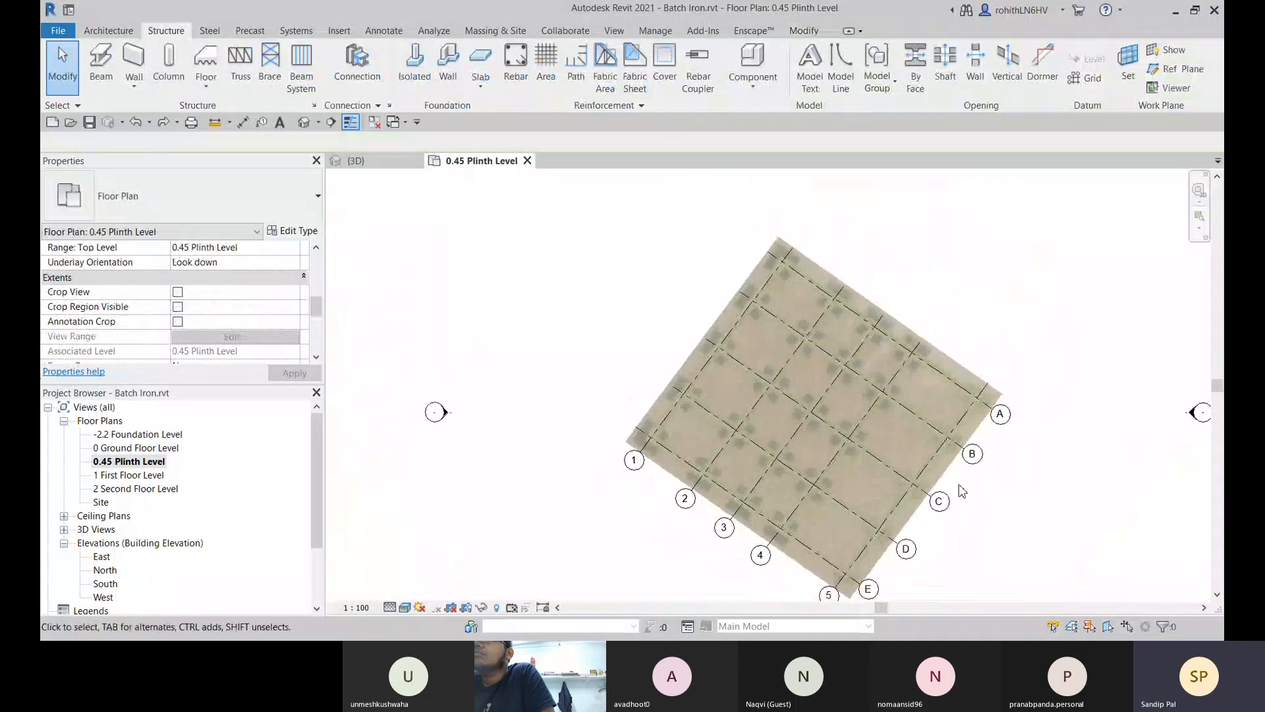
click(385, 161)
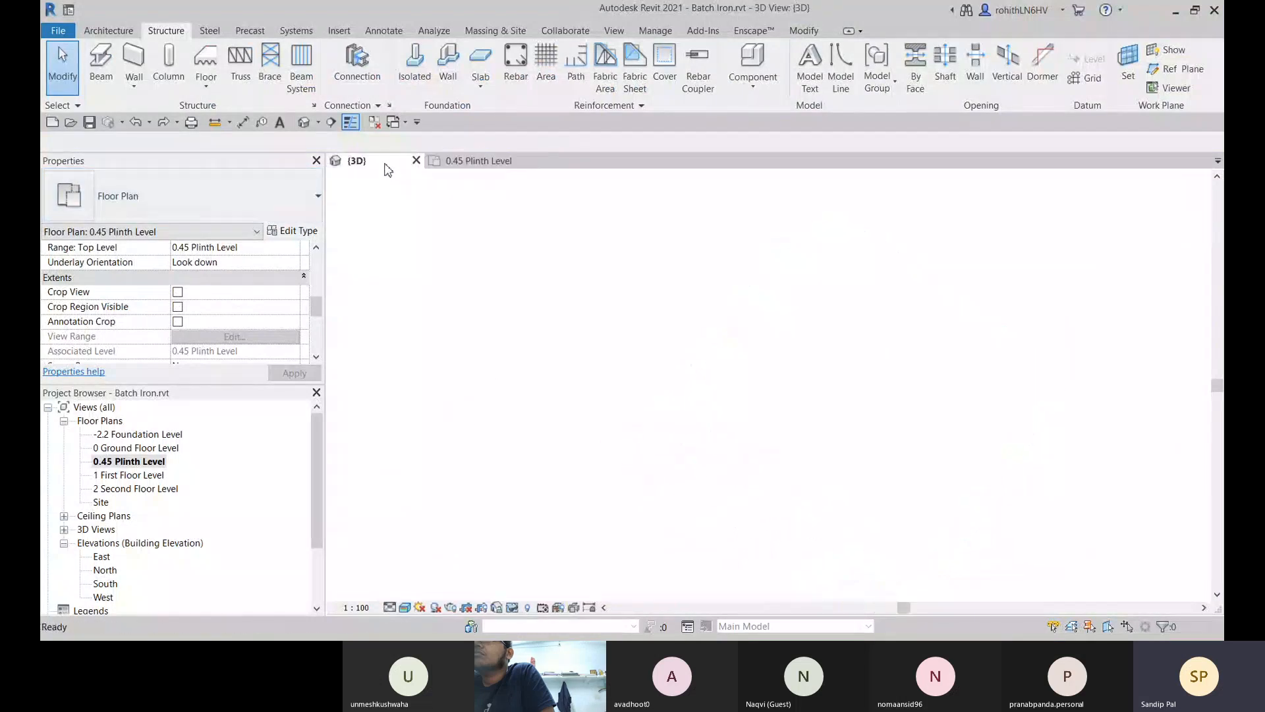
mouse_move(936, 382)
shift+middle_down()
mouse_move(969, 365)
mouse_move(949, 372)
shift+middle_up()
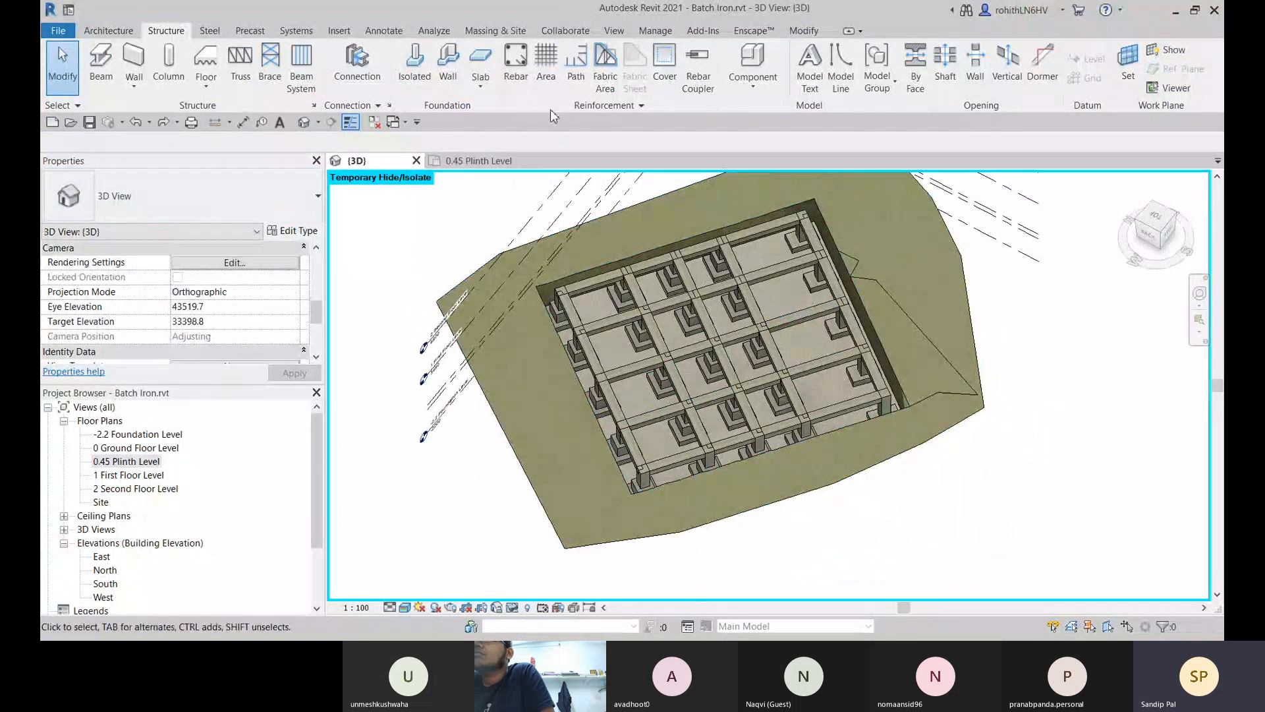
shift+middle_drag(757, 404, 593, 375)
Step: Start a structural foundation slab of type 150mm Foundation Slab and return to the 0.45 Plinth Level plan for its boundary
click(480, 84)
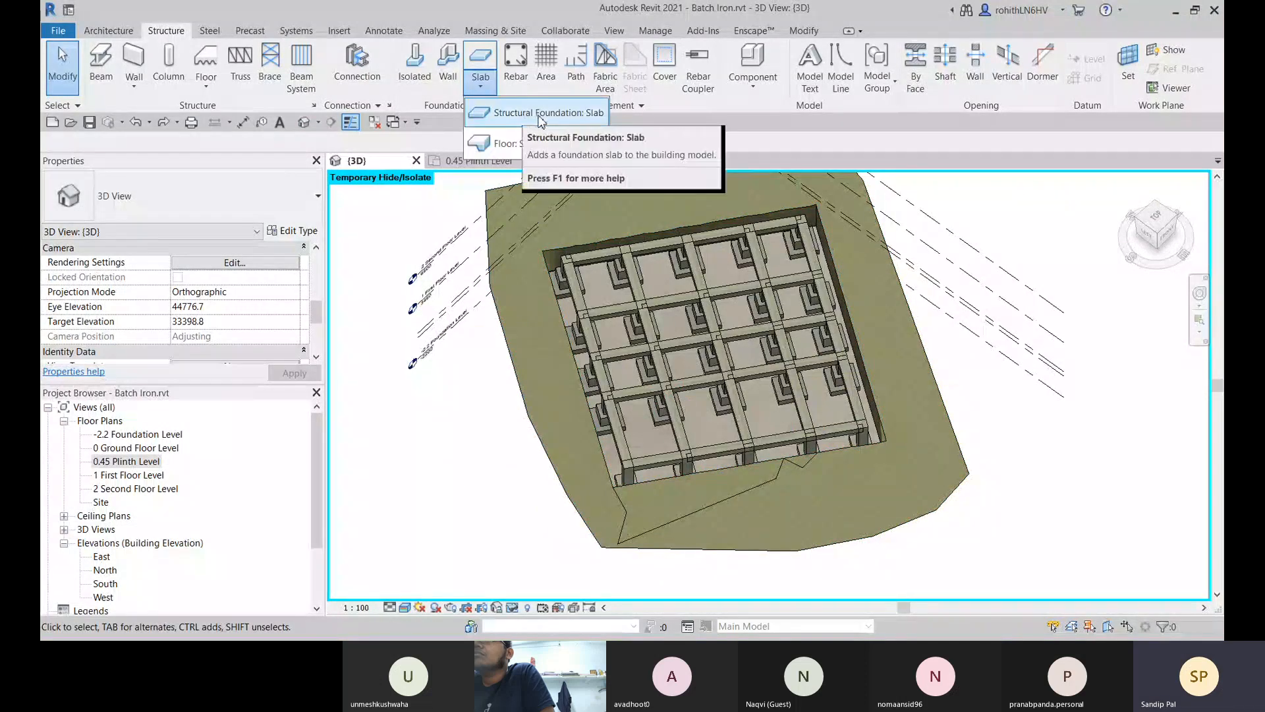
click(541, 113)
shift+middle_drag(777, 396, 568, 446)
scroll(568, 428, up, 5)
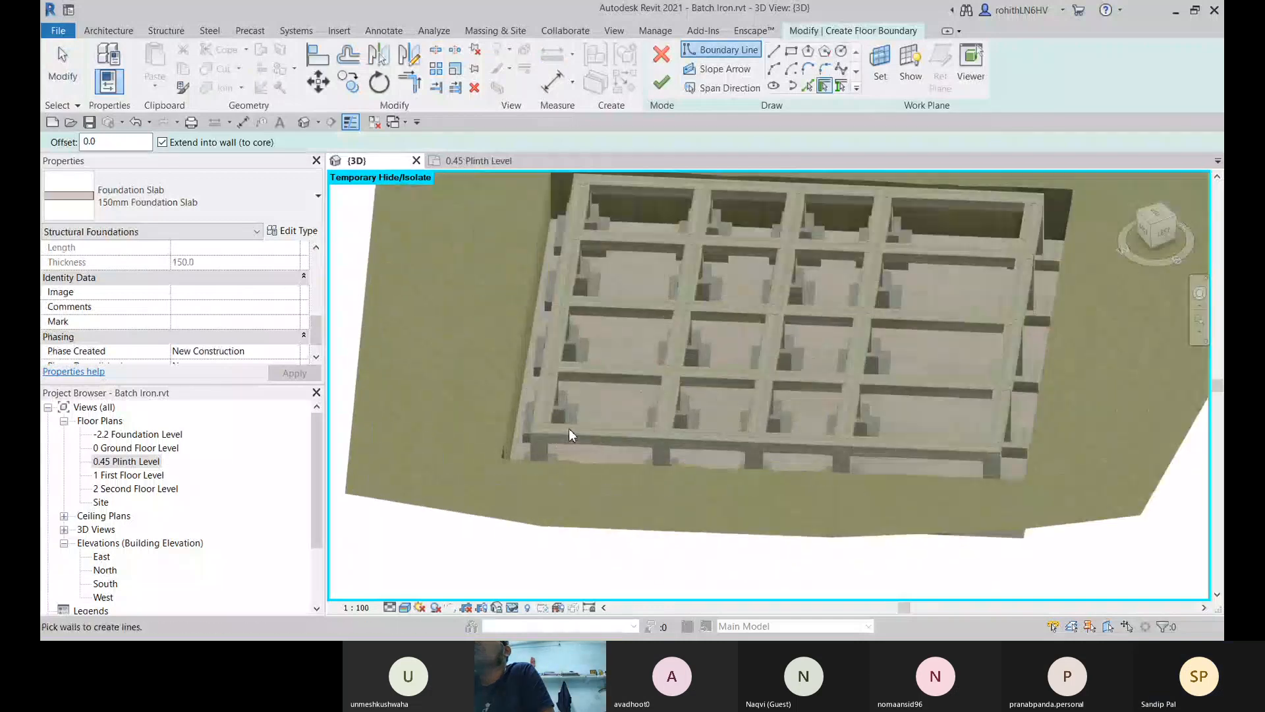
scroll(582, 440, down, 4)
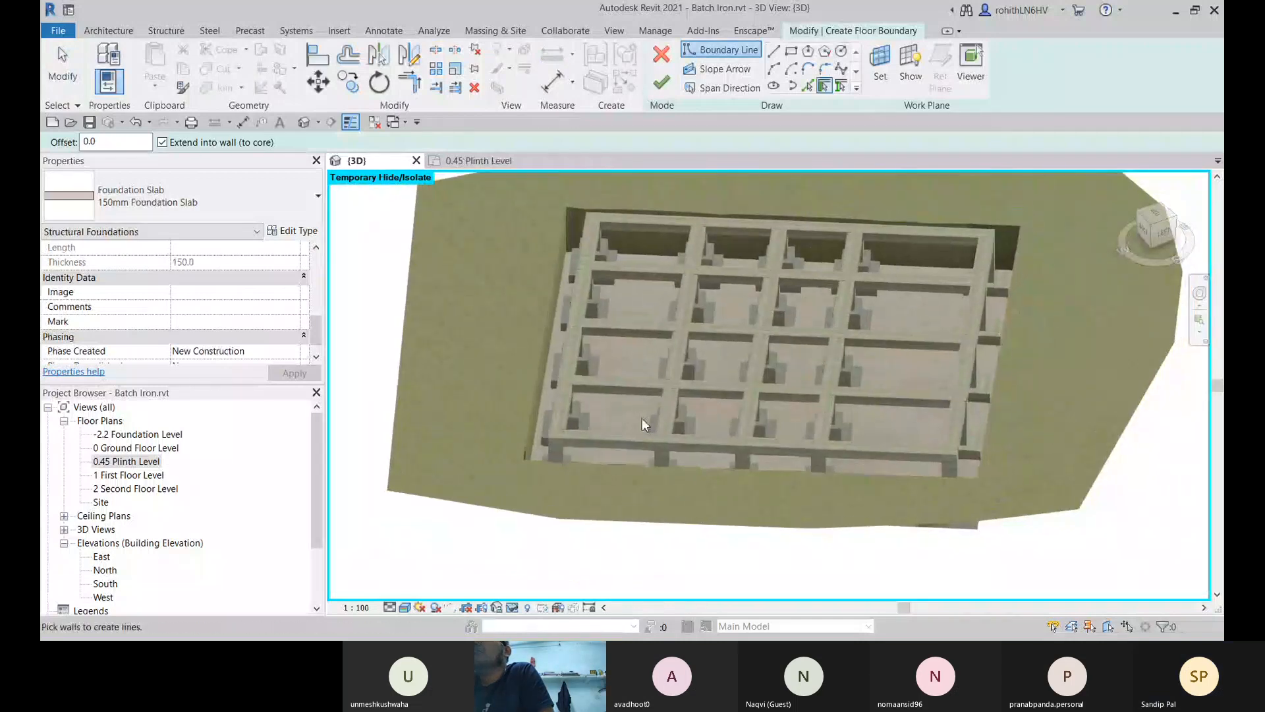
key(ctrl+Tab)
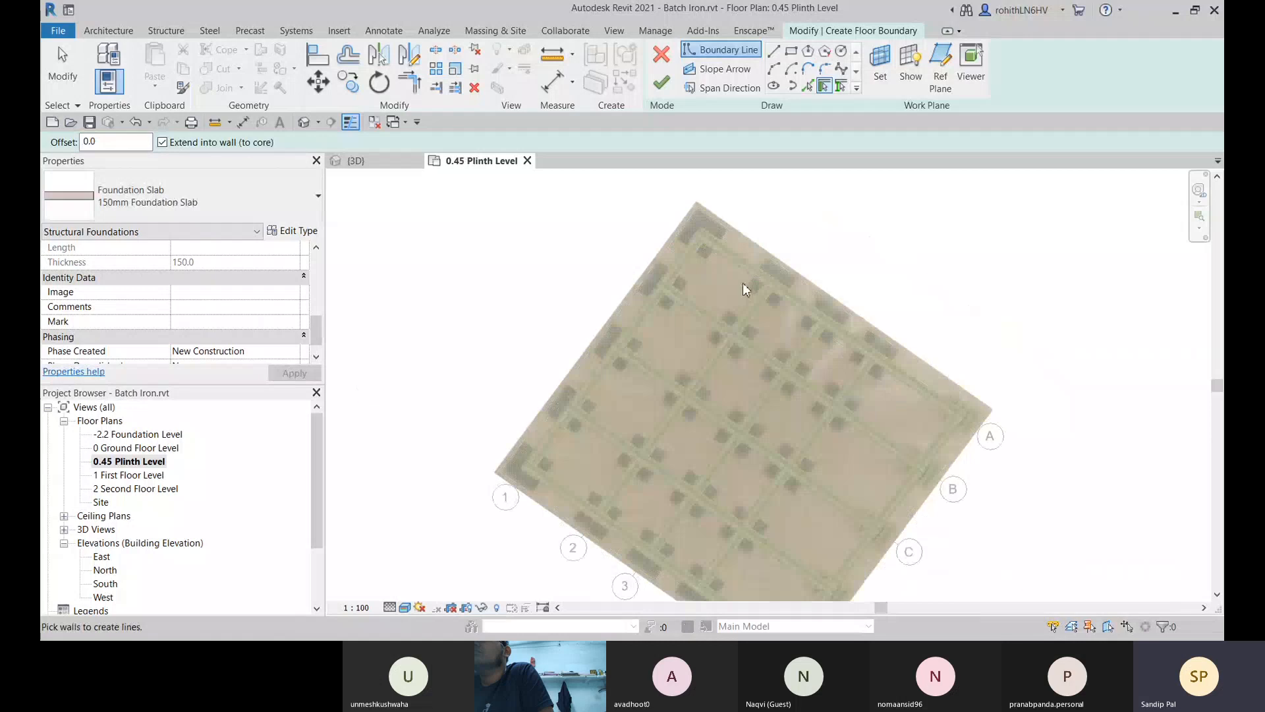
Step: Pick the four surrounding plinth beams as the slab boundary for the bay between grids 1–2 and A–B
click(847, 92)
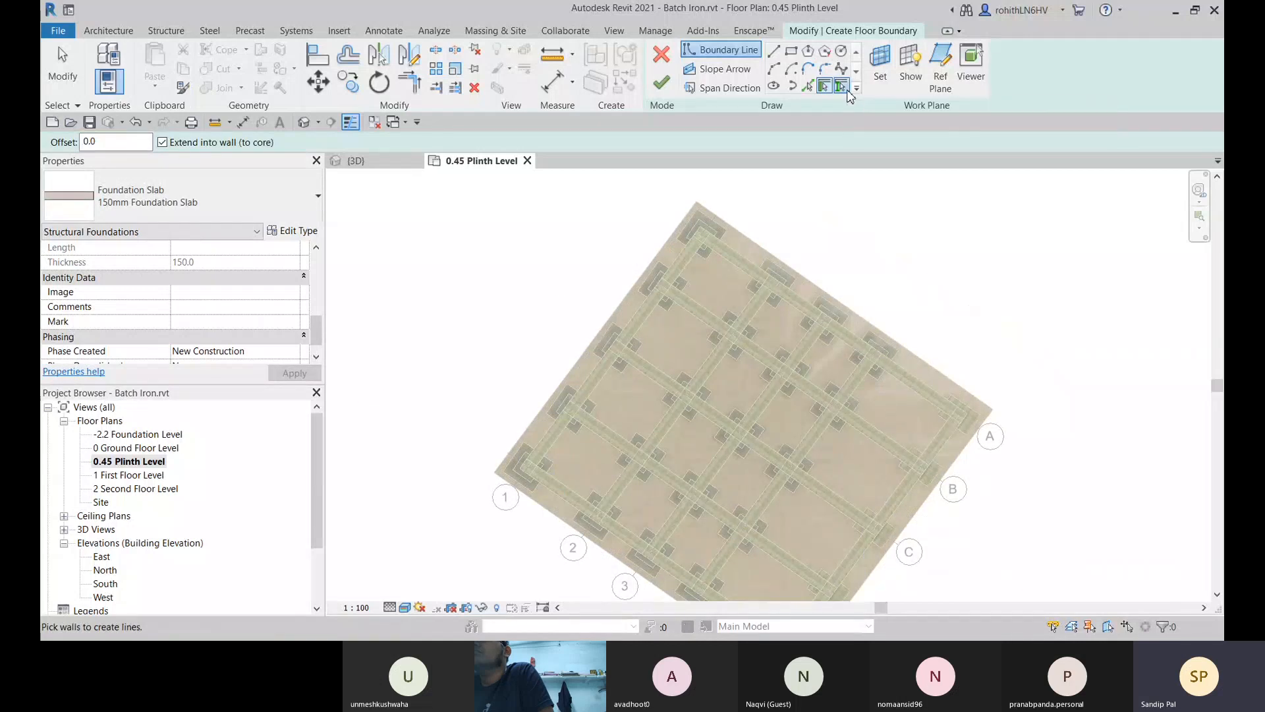
click(736, 269)
scroll(702, 273, up, 3)
scroll(698, 265, up, 2)
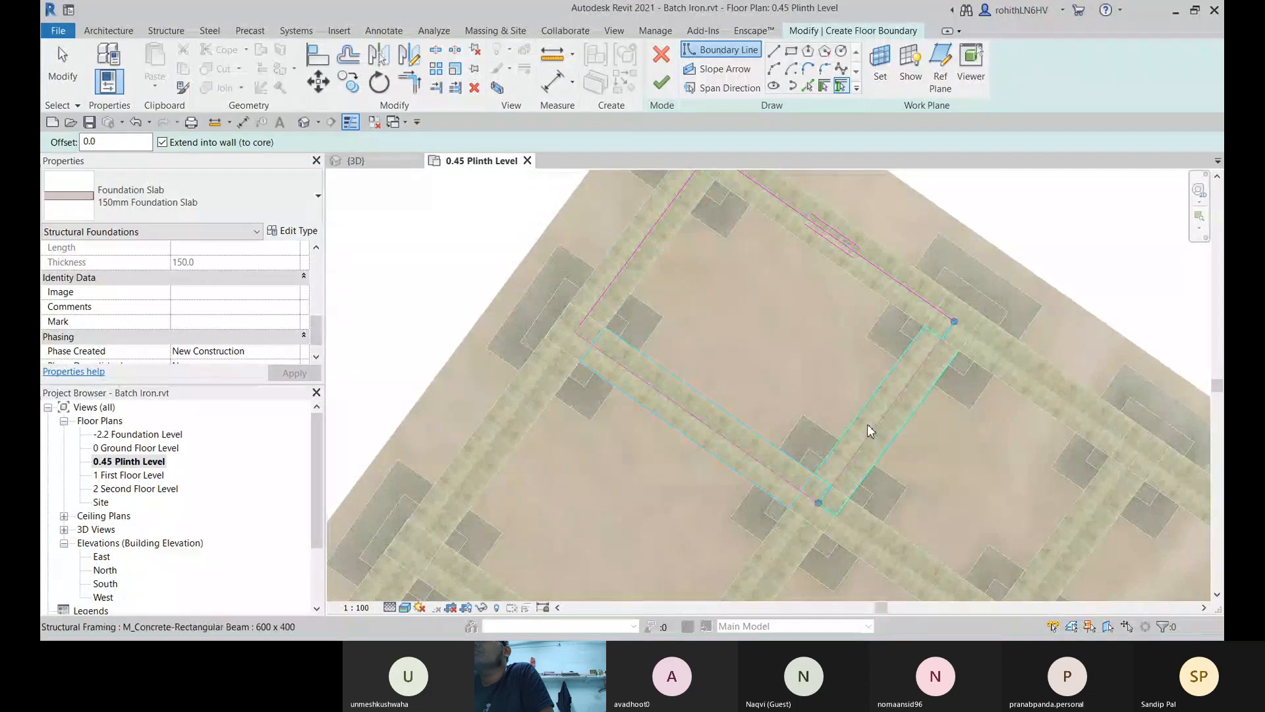
middle_drag(843, 427, 835, 446)
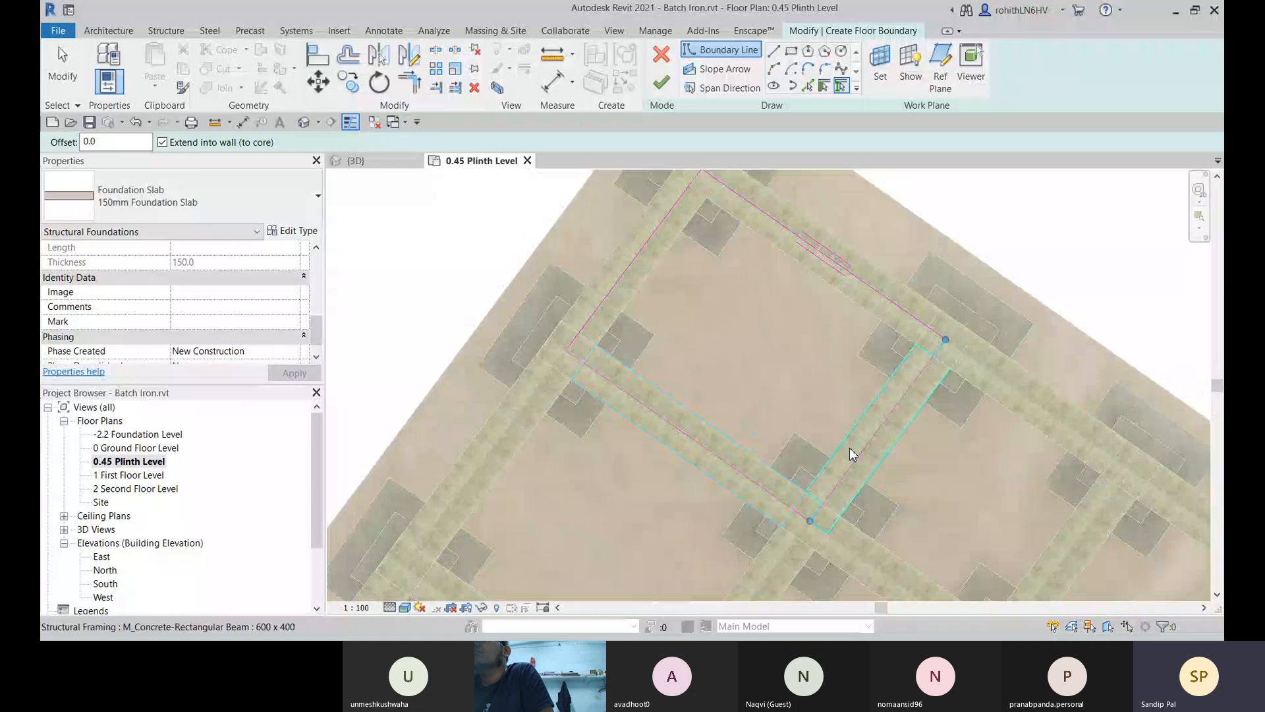
Step: Move all four boundary lines of the grid 1–2, A–B bay inward to the beams' inner faces, a 300 mm offset
key(Escape)
click(889, 421)
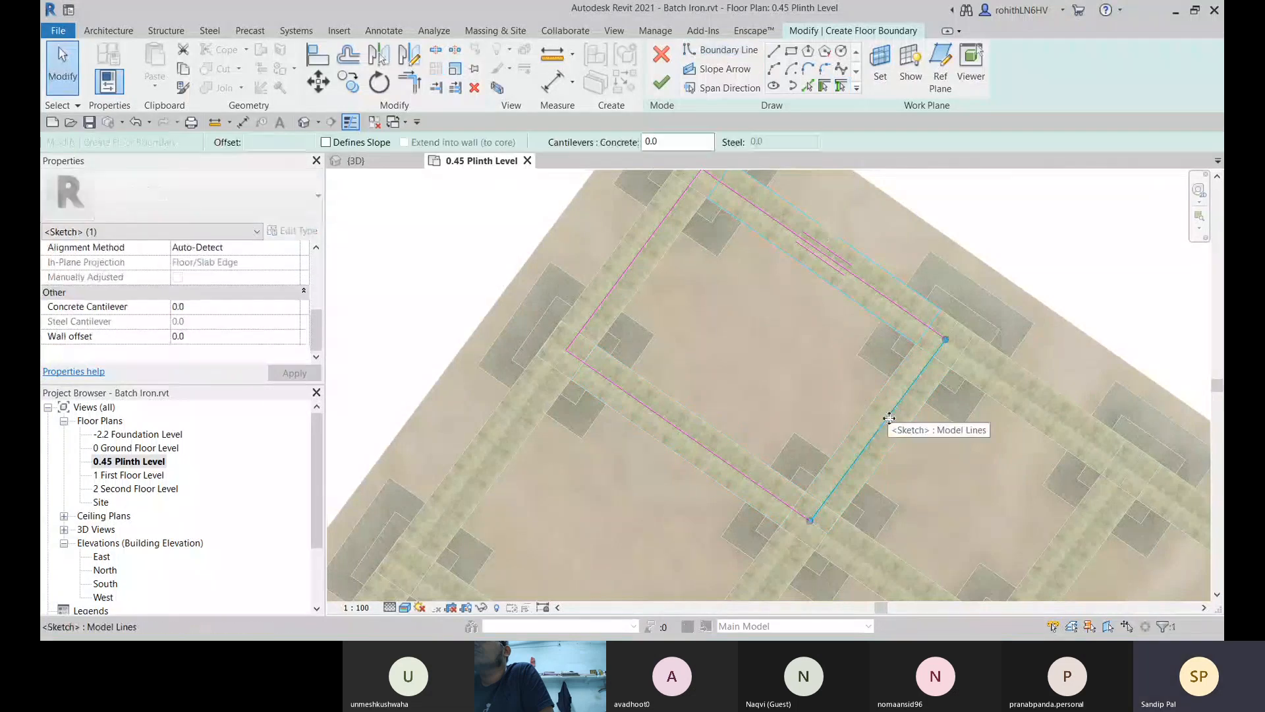
drag(855, 405, 912, 358)
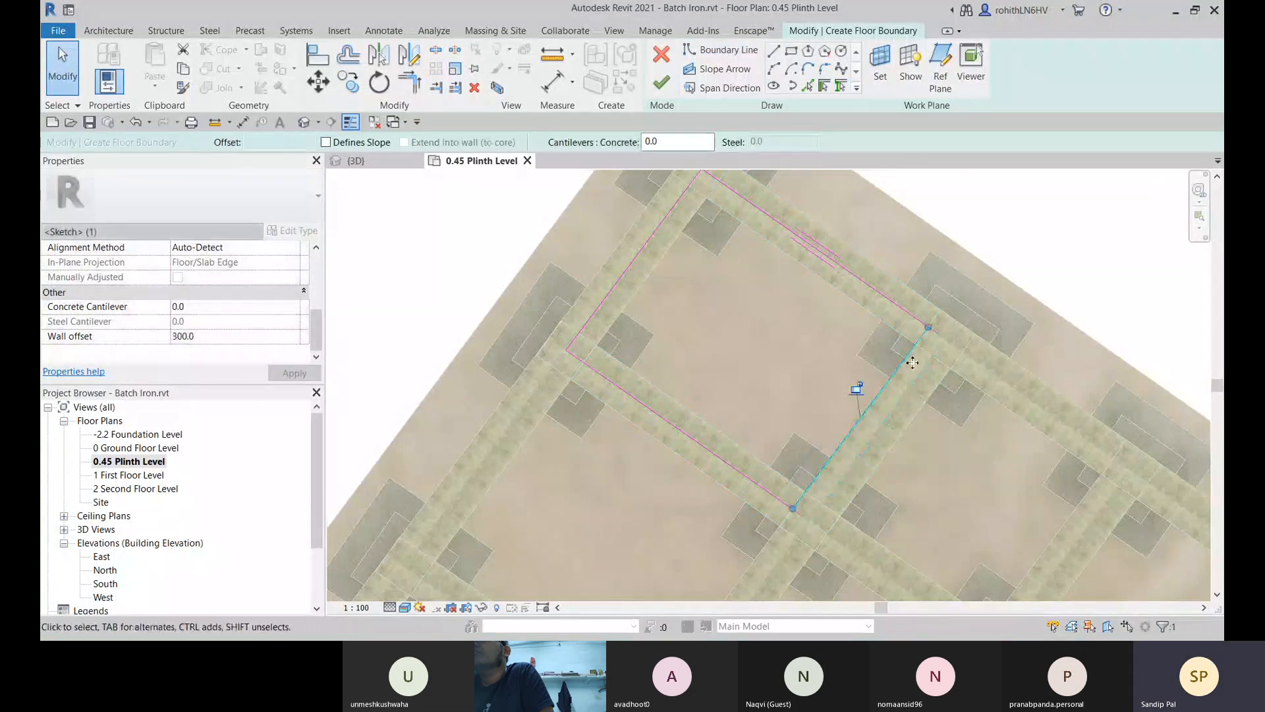
scroll(912, 359, up, 2)
click(876, 280)
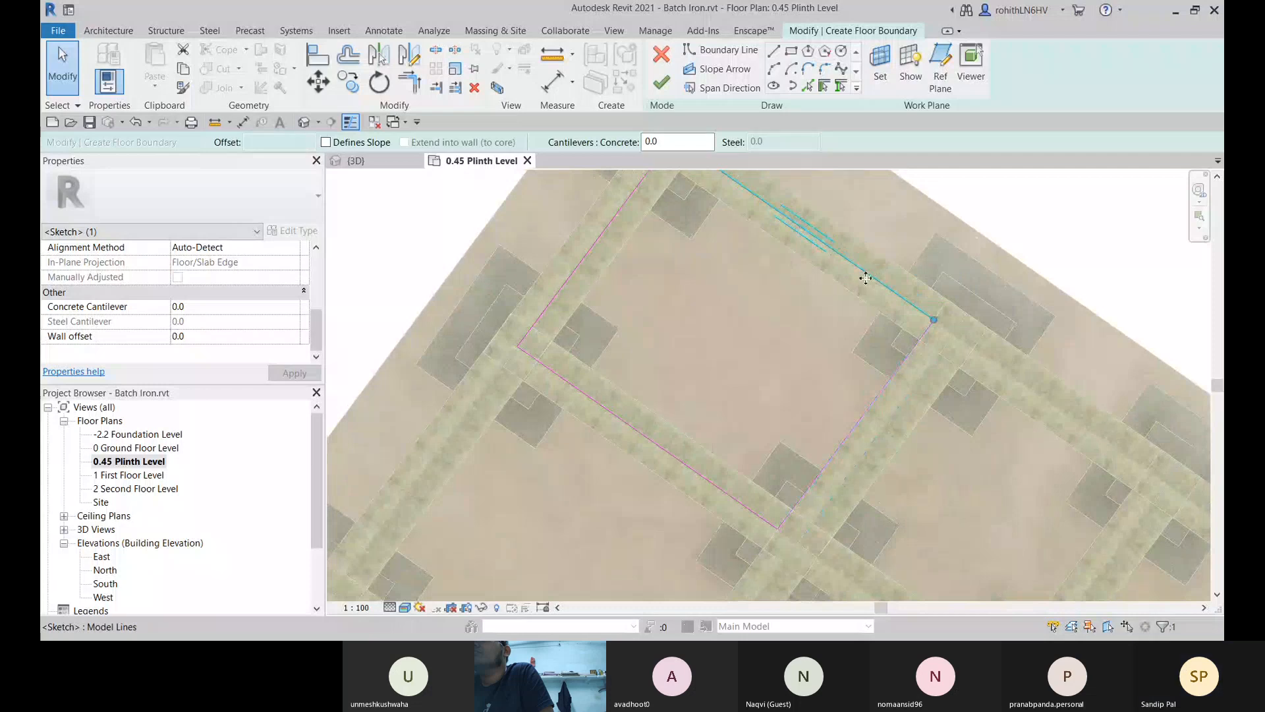
drag(864, 275, 850, 292)
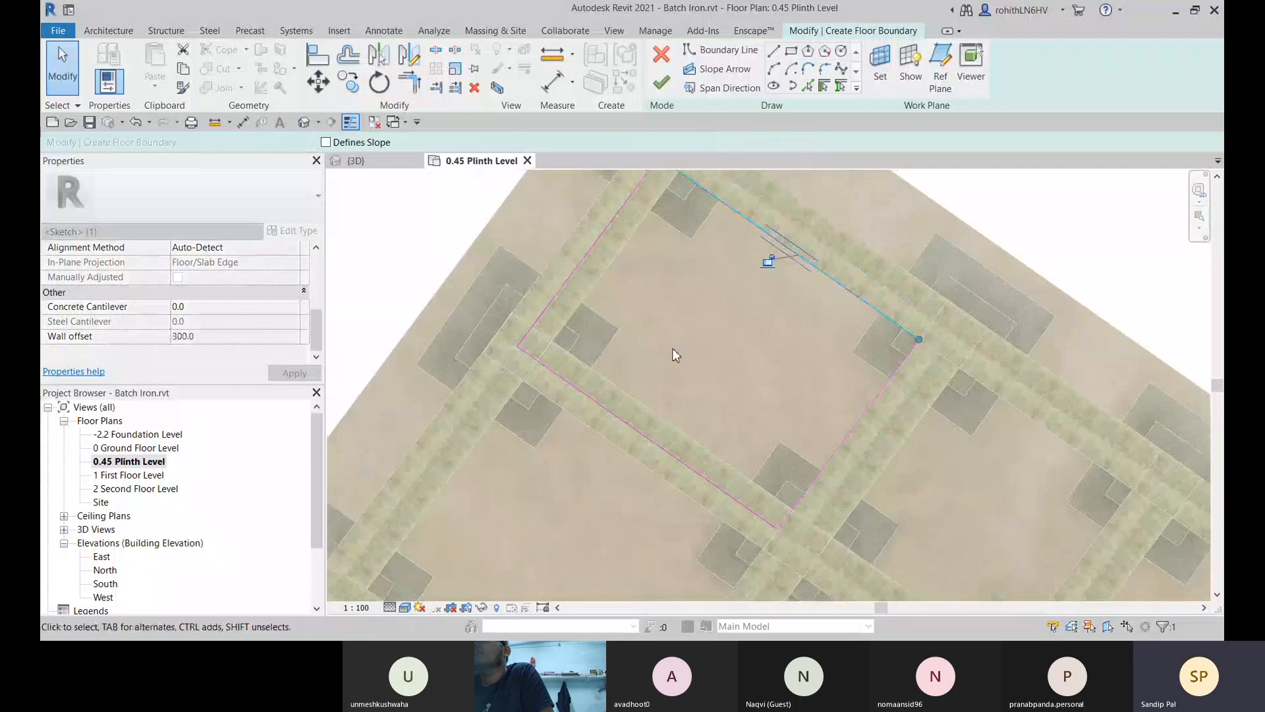
click(546, 311)
drag(558, 308, 576, 322)
click(607, 408)
drag(607, 407, 630, 390)
scroll(625, 415, down, 2)
scroll(644, 424, down, 2)
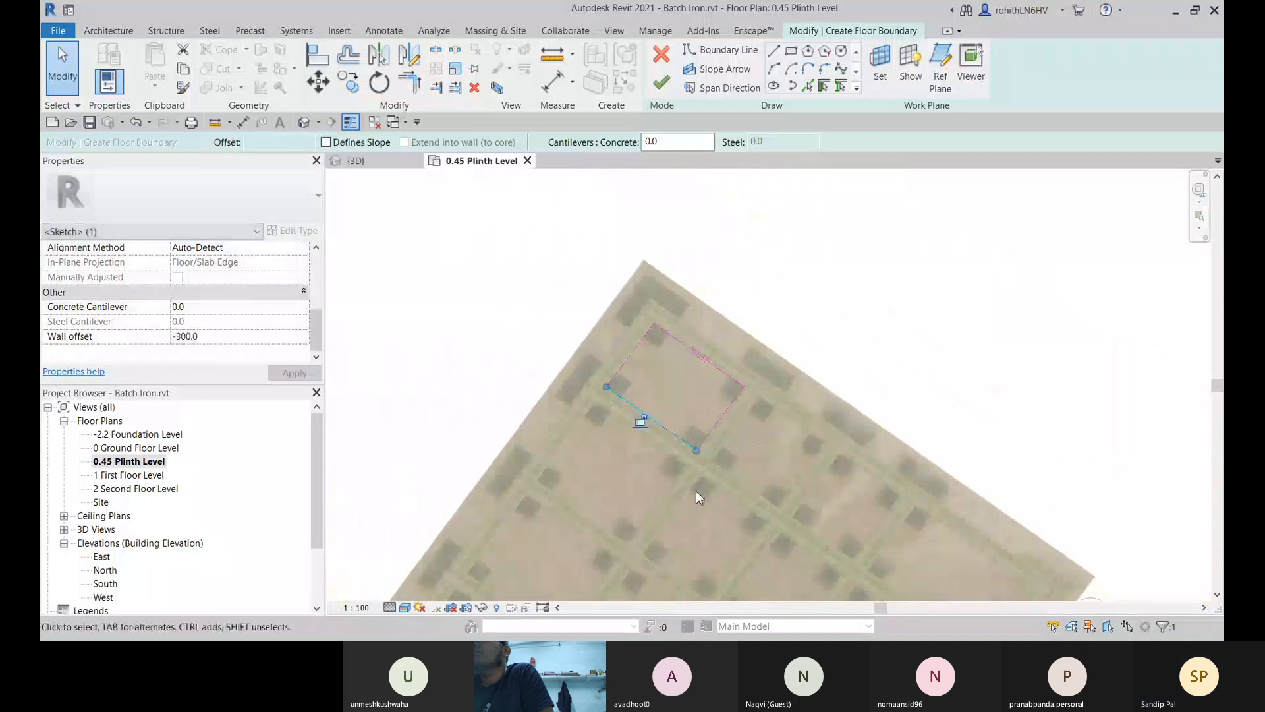
middle_drag(698, 488, 738, 346)
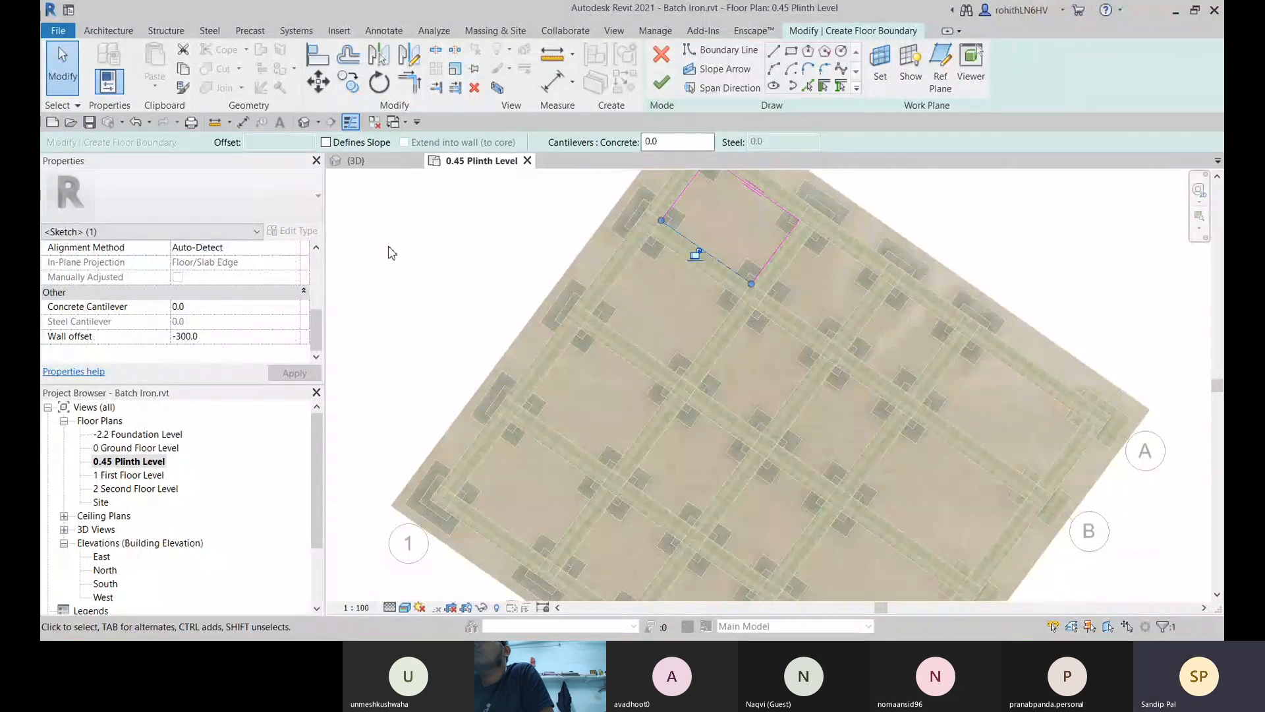
scroll(710, 297, down, 2)
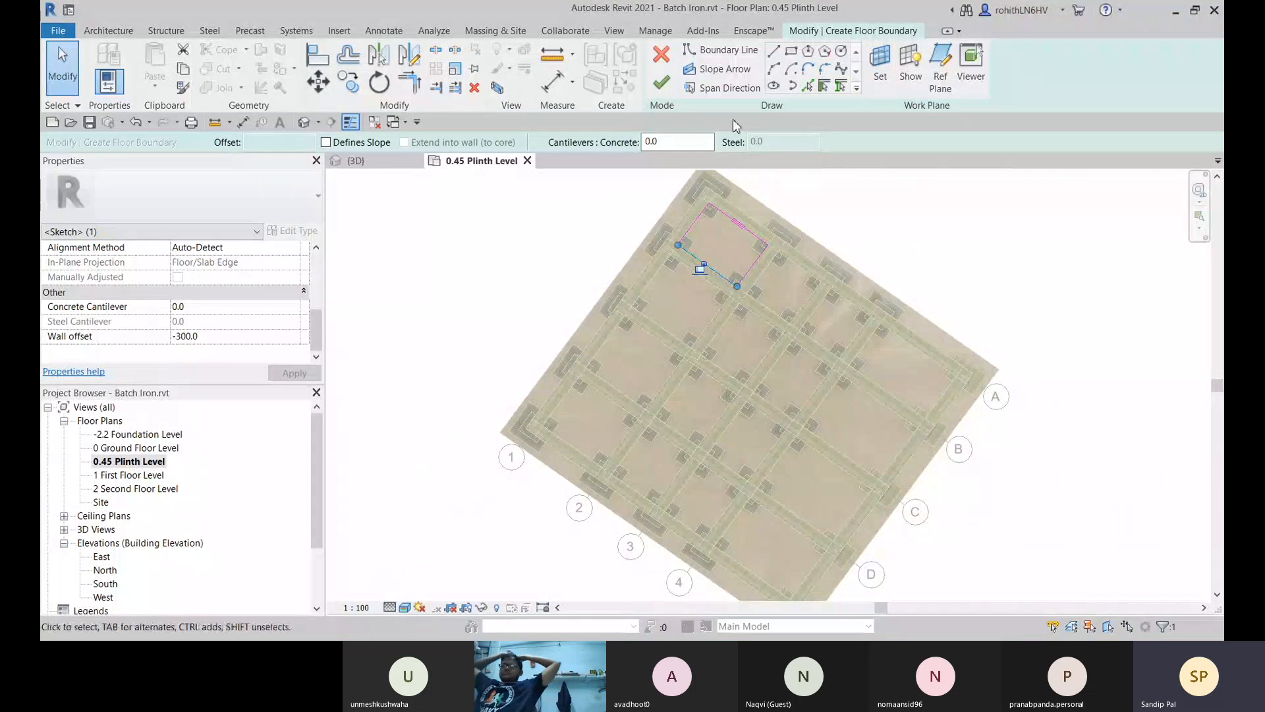
click(842, 86)
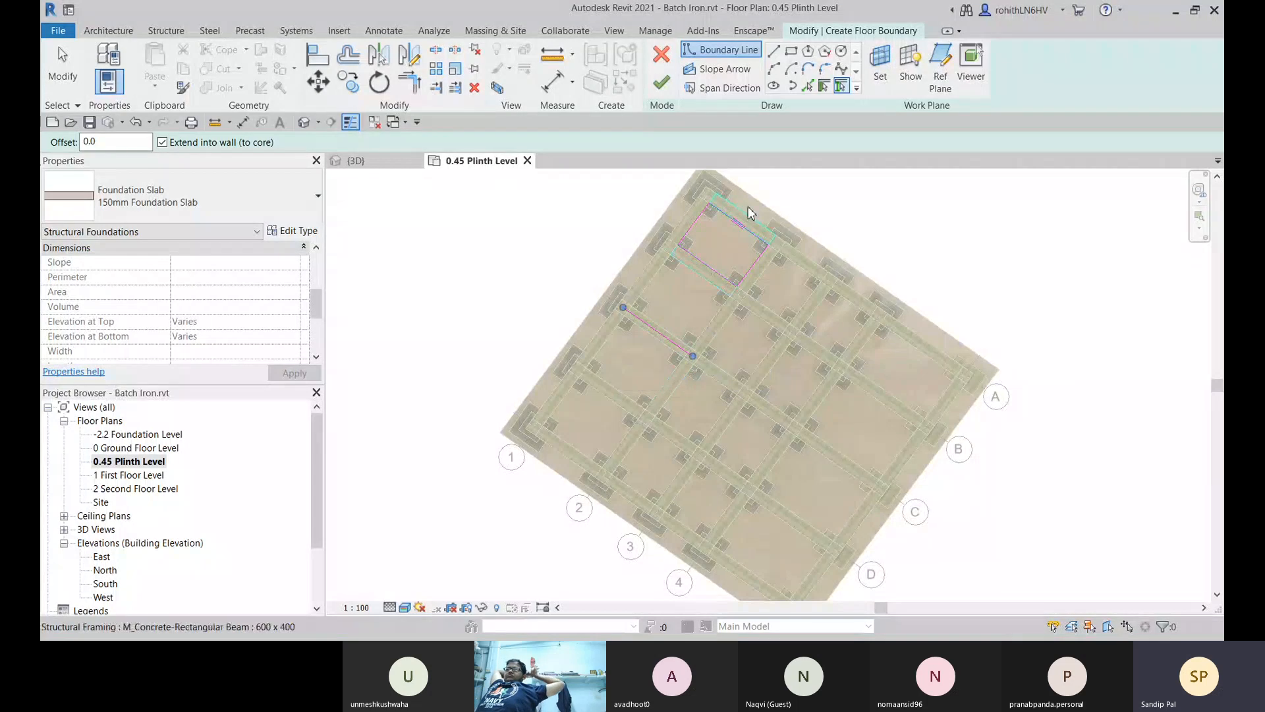
scroll(751, 218, up, 2)
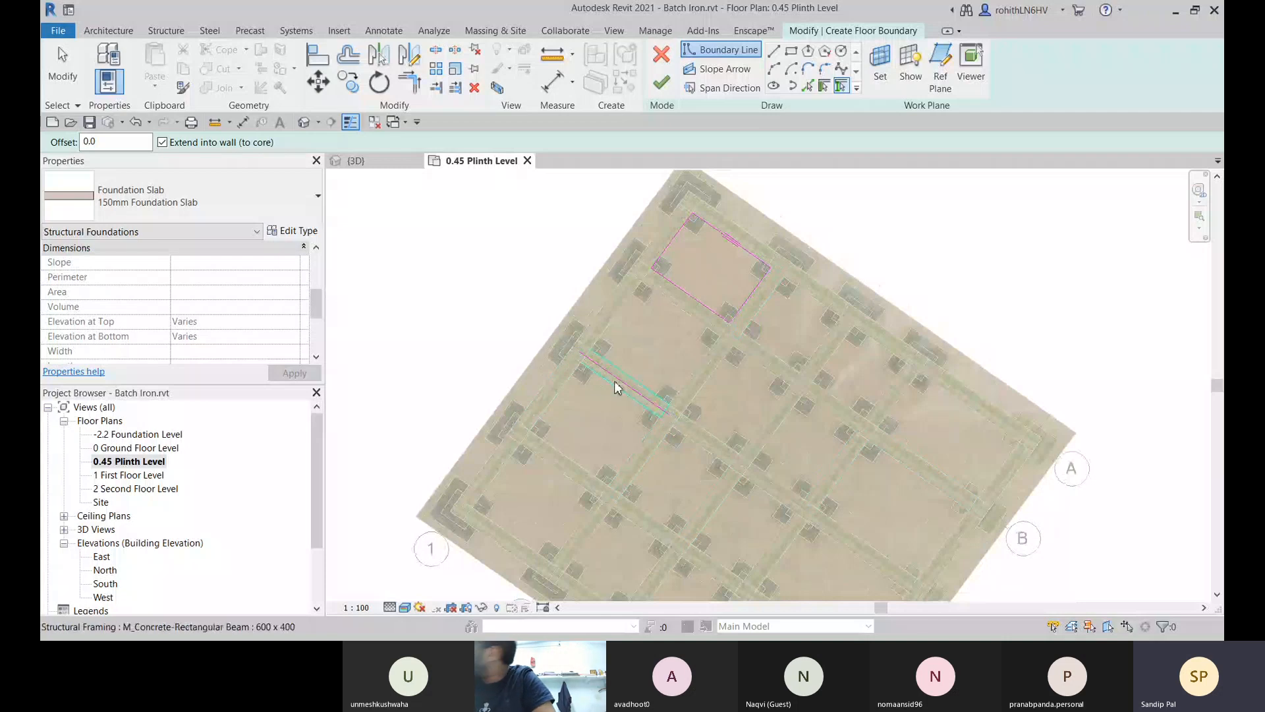
scroll(578, 359, up, 3)
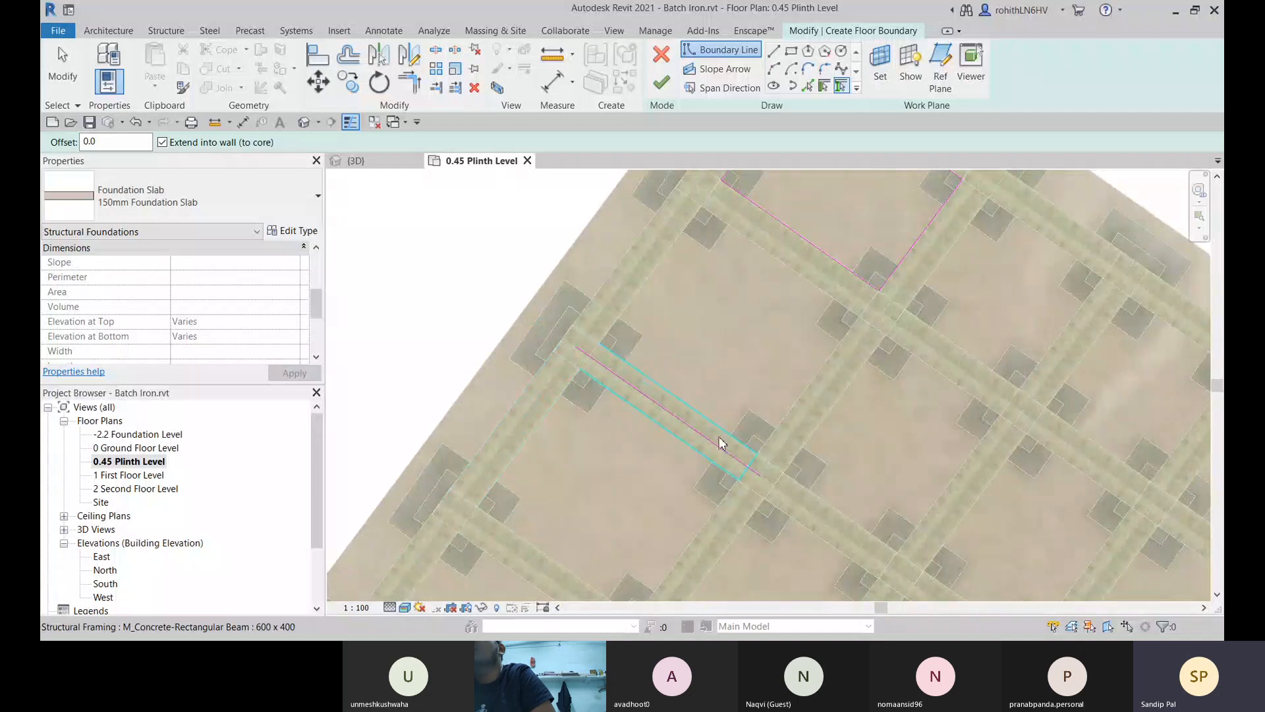
scroll(719, 441, down, 3)
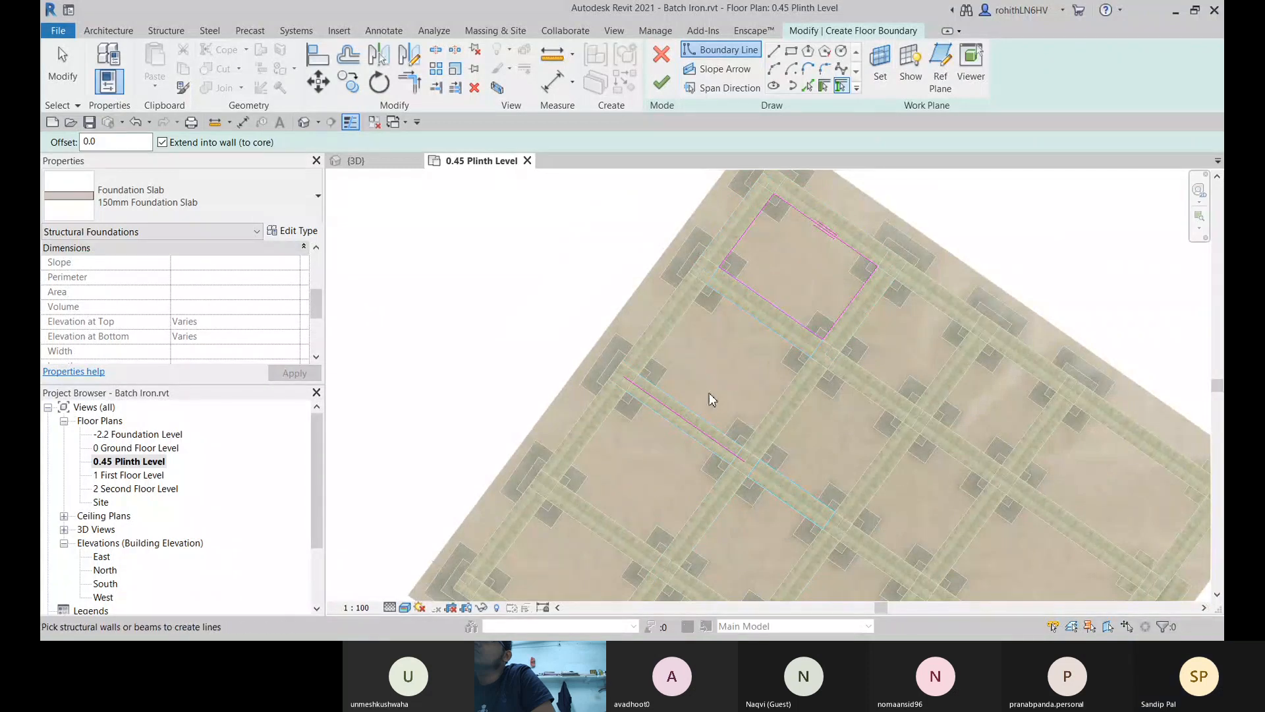
key(Escape)
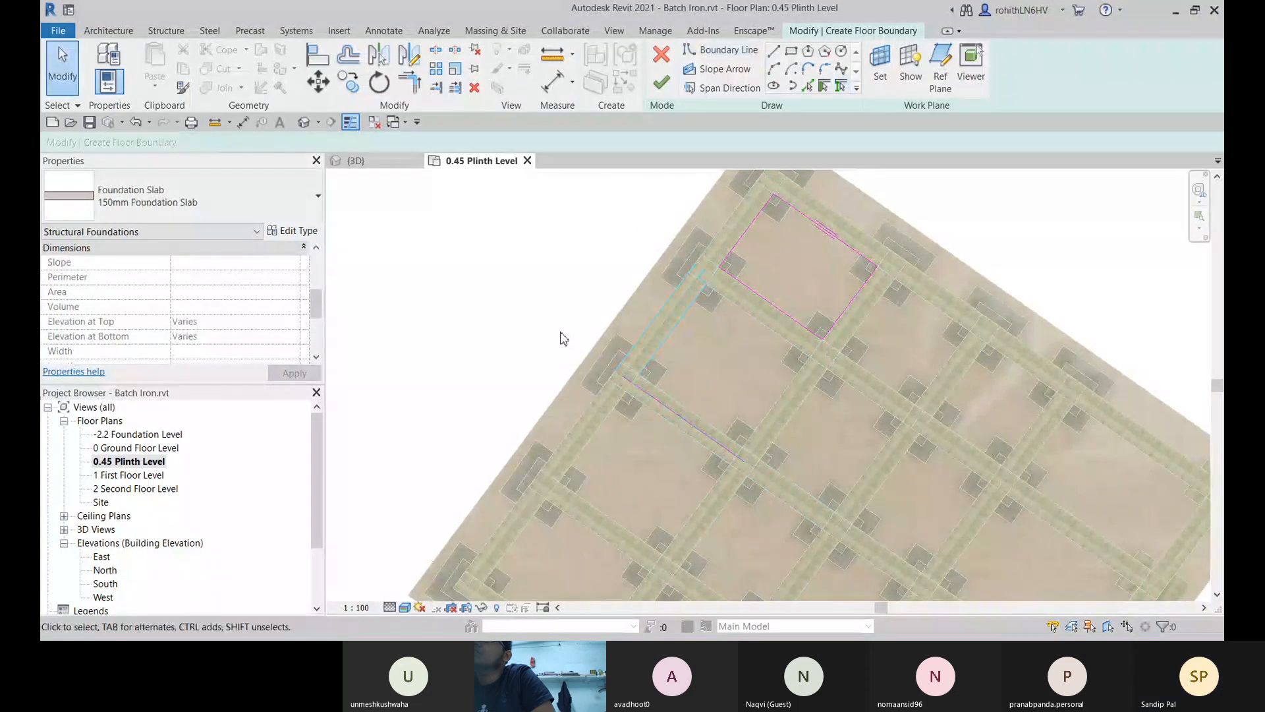
drag(560, 332, 797, 499)
key(Delete)
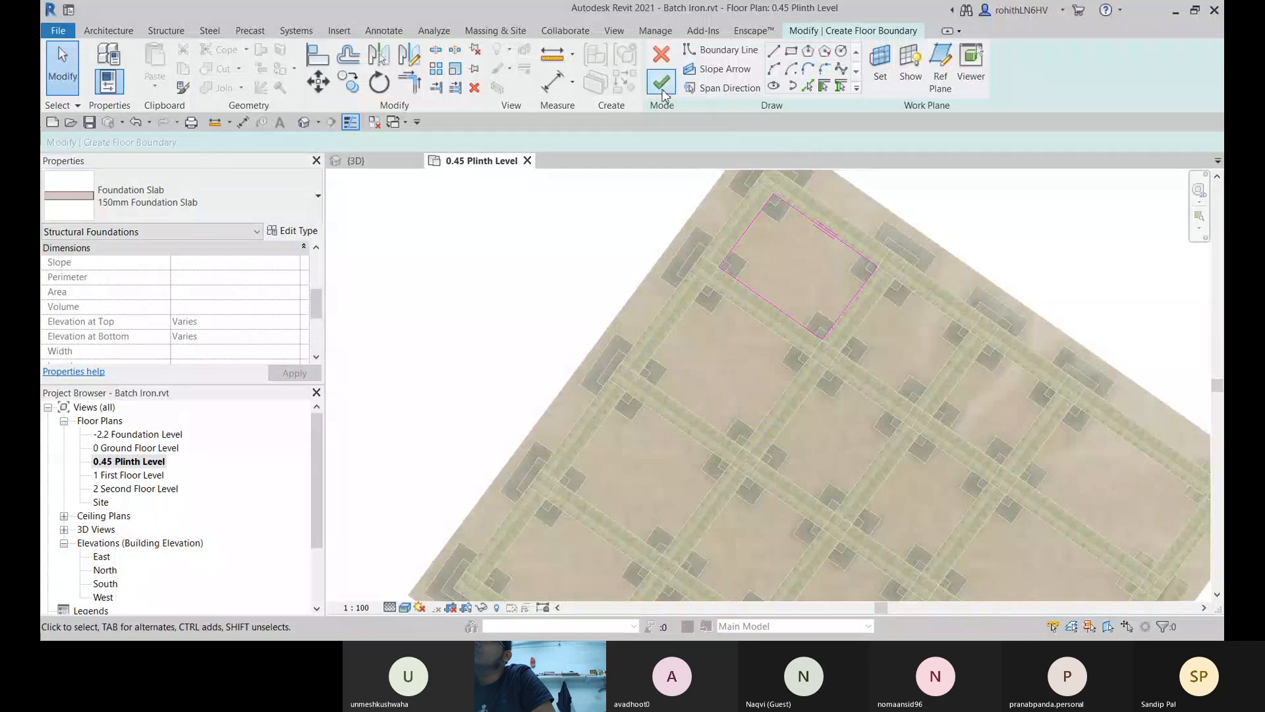
Step: Finish the foundation slab sketch in the grid 1–2, A–B bay and check the slab by selecting it
click(661, 84)
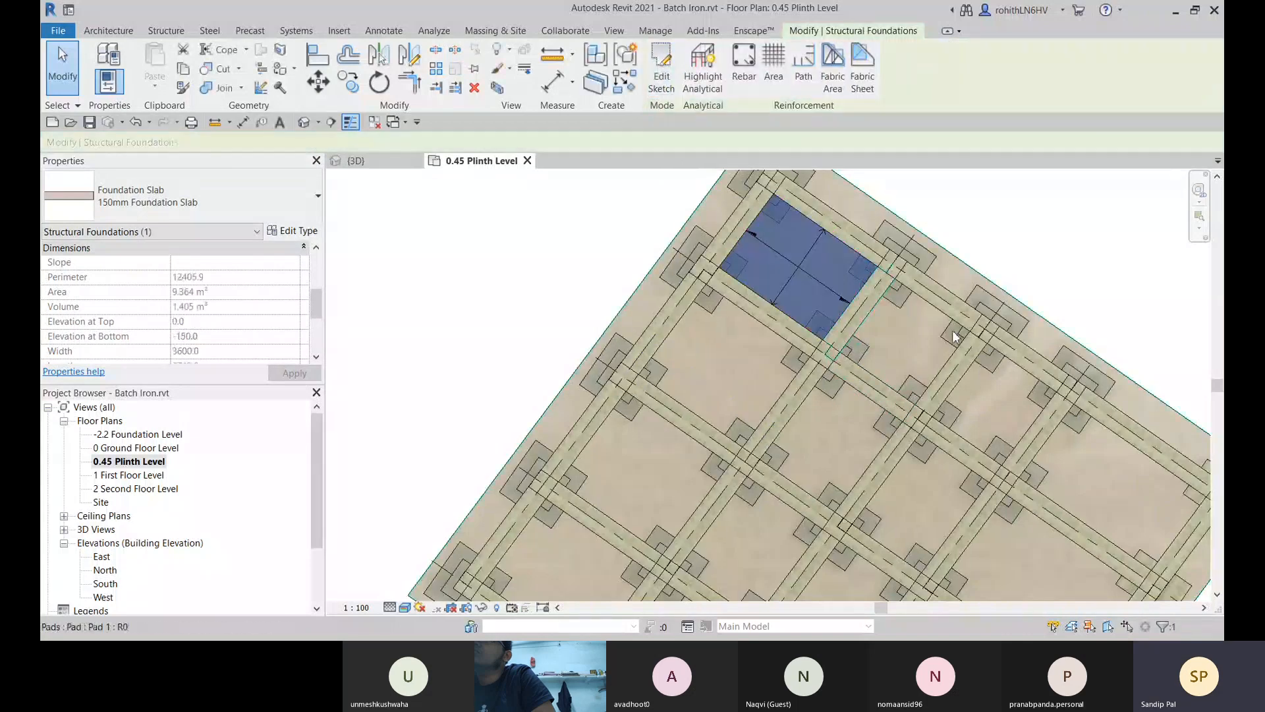
middle_drag(794, 356, 748, 449)
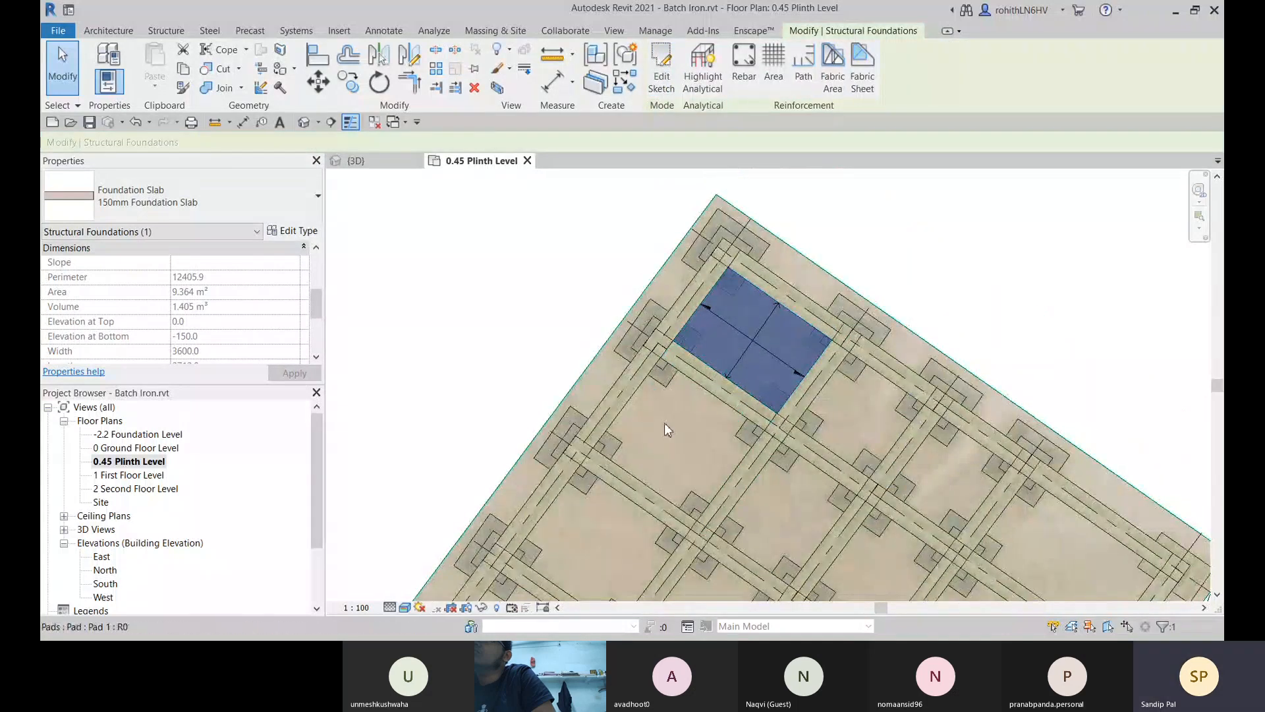
click(993, 265)
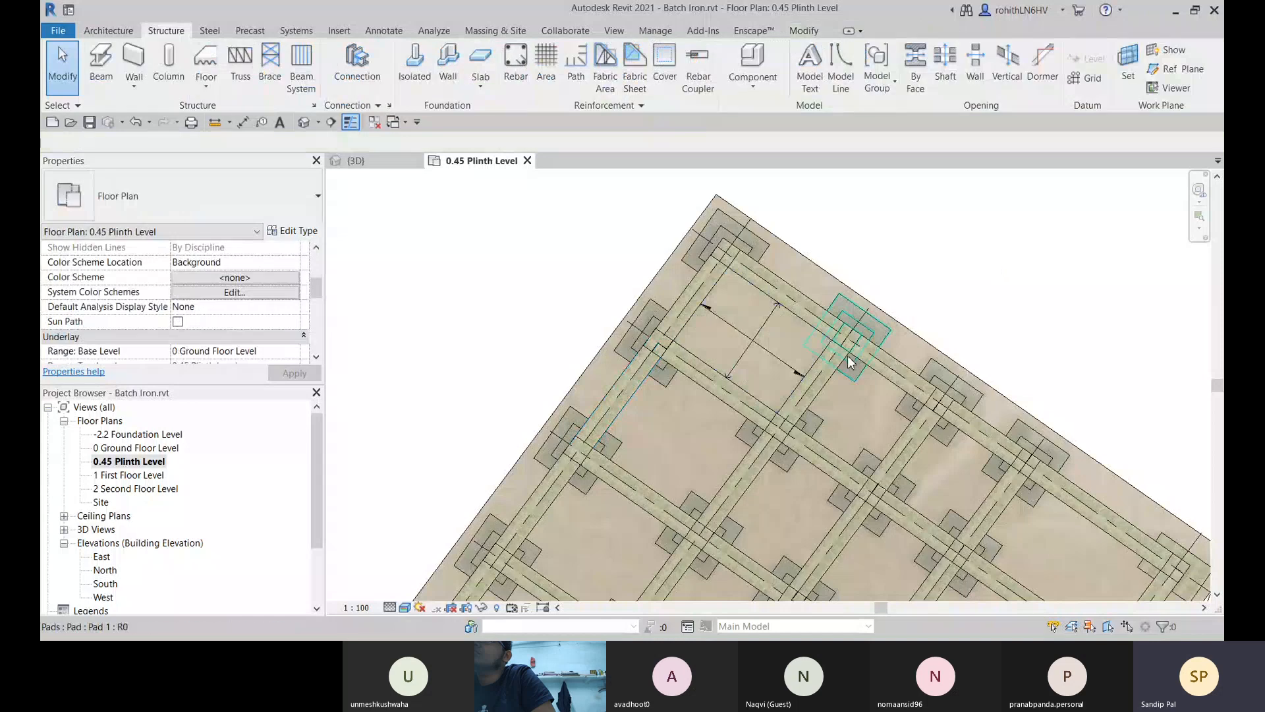
middle_drag(761, 419, 741, 426)
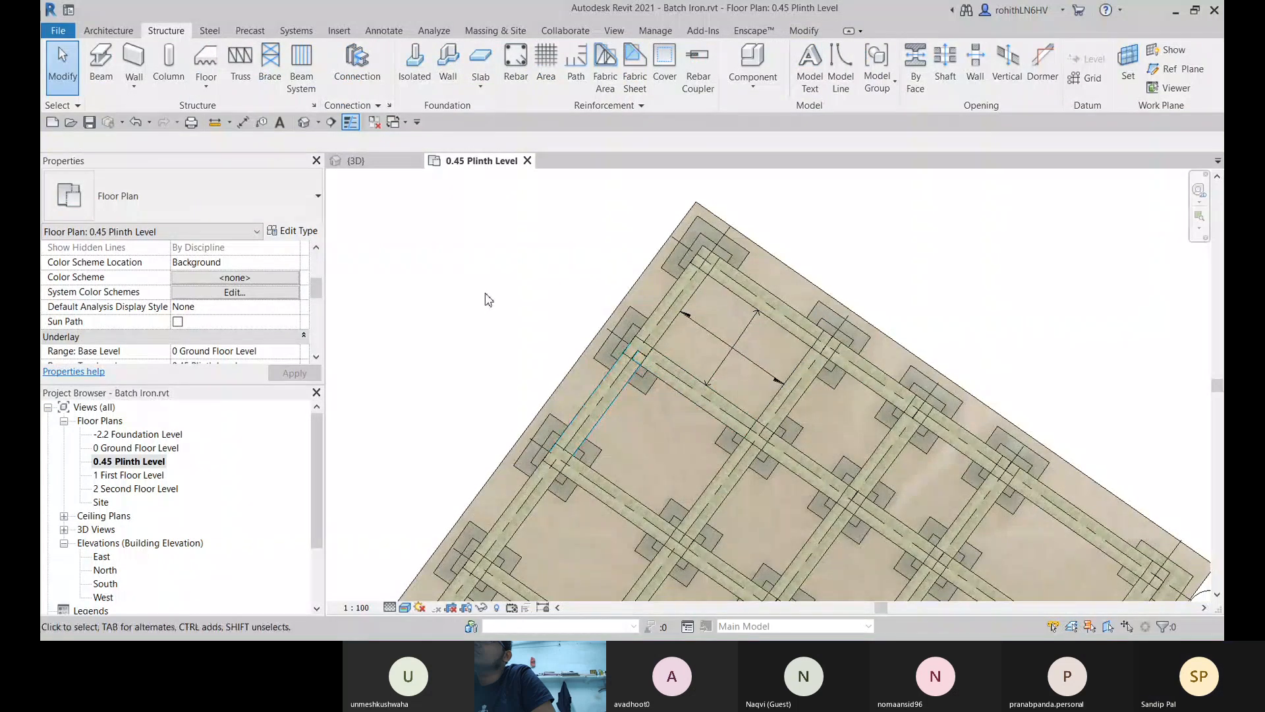
click(700, 358)
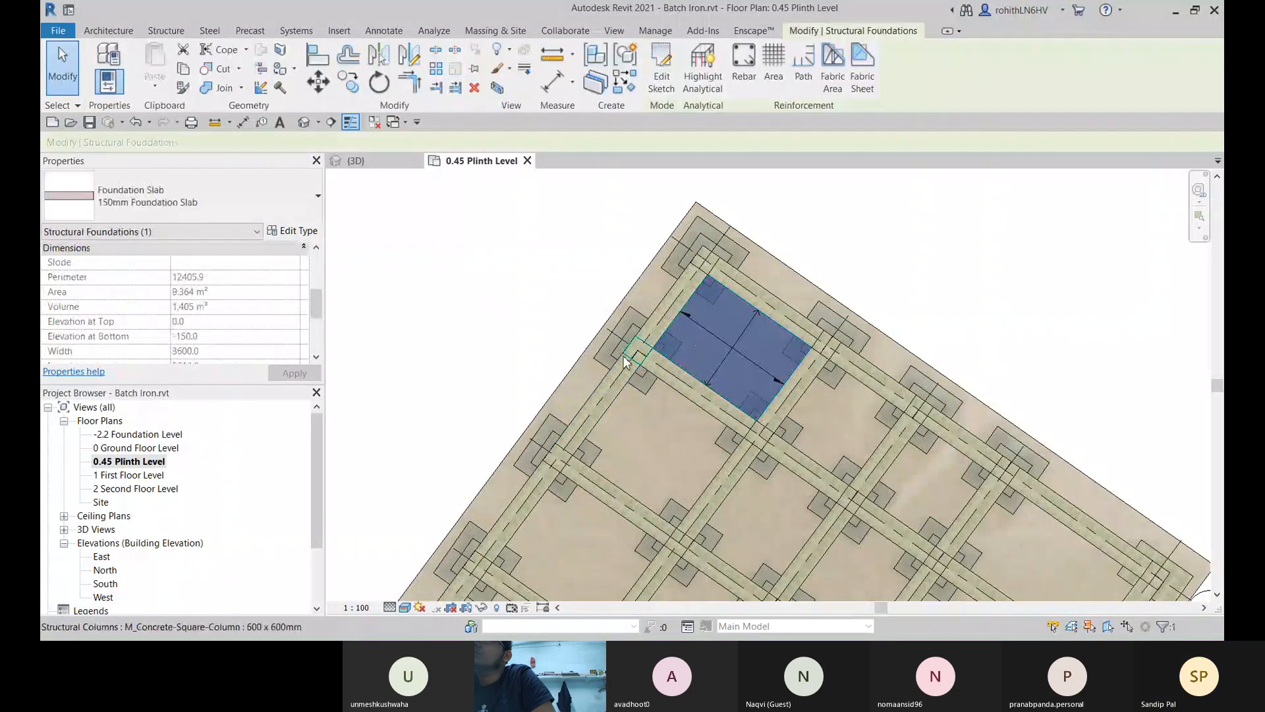
click(990, 321)
Step: Start another 150mm Foundation Slab and pick the beams bounding the bay between grids 1–2 and B–C
scroll(769, 488, down, 2)
middle_drag(768, 487, 760, 343)
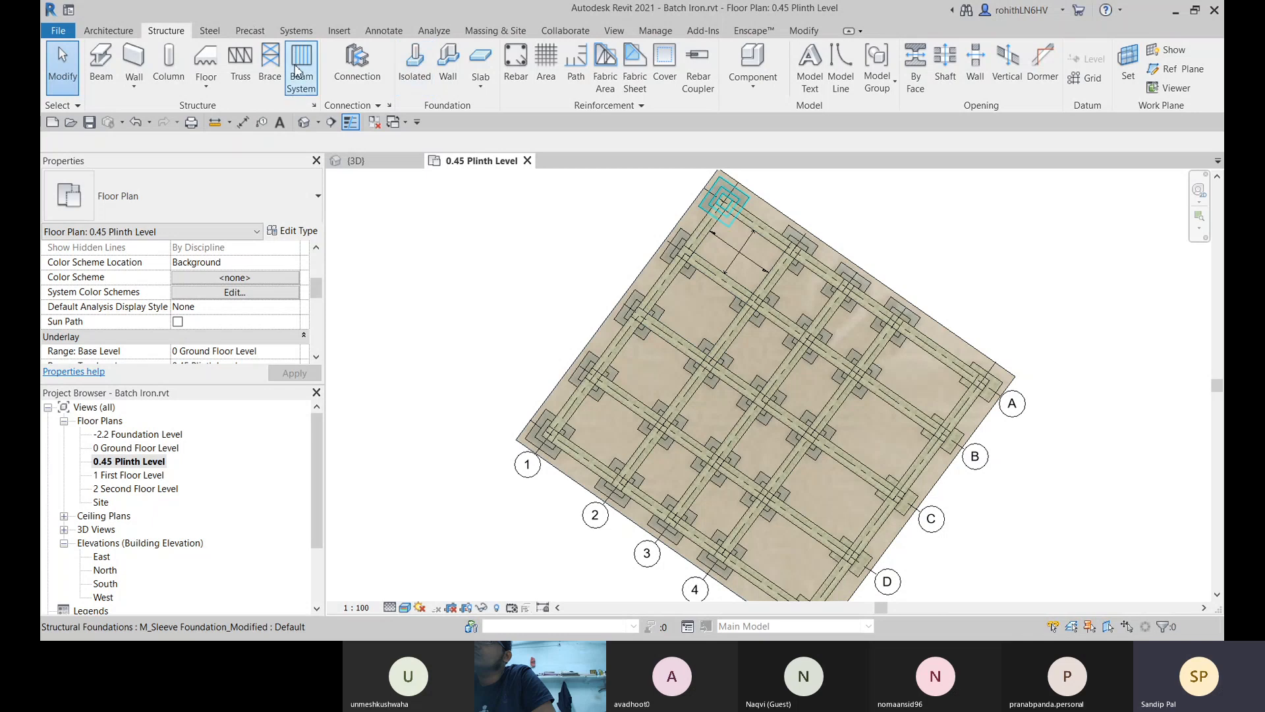
click(479, 84)
click(520, 147)
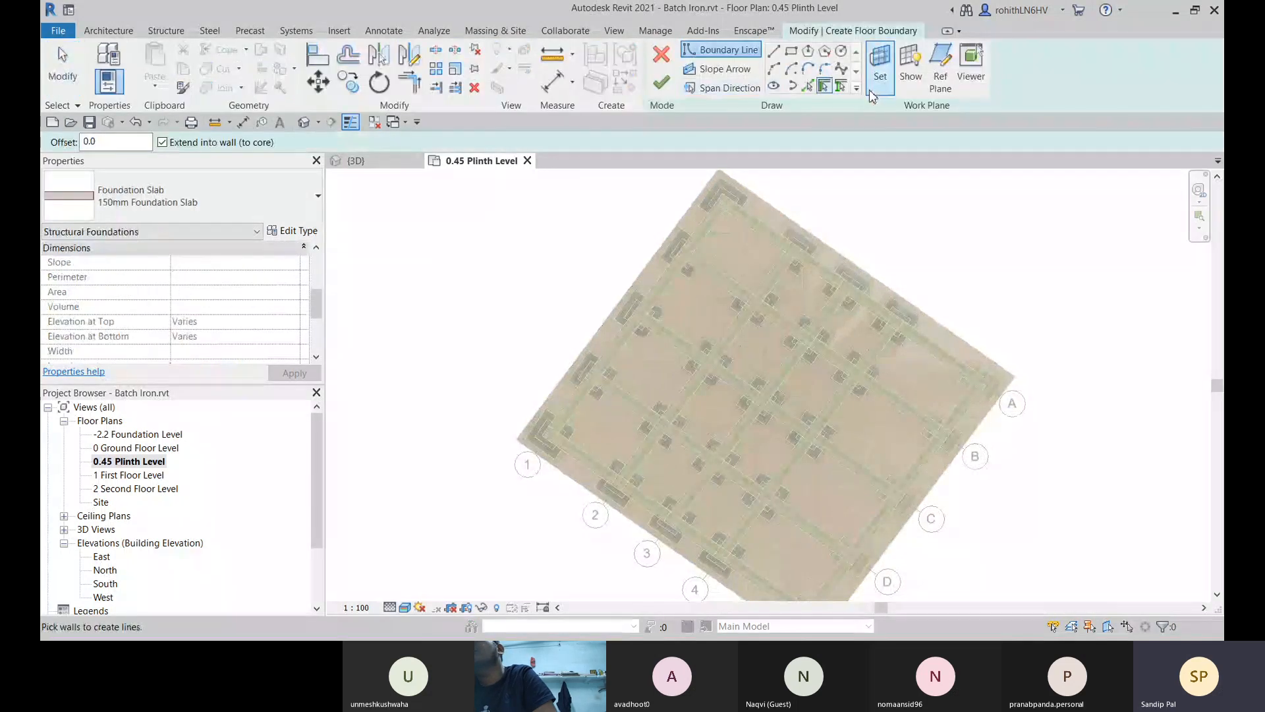
click(841, 86)
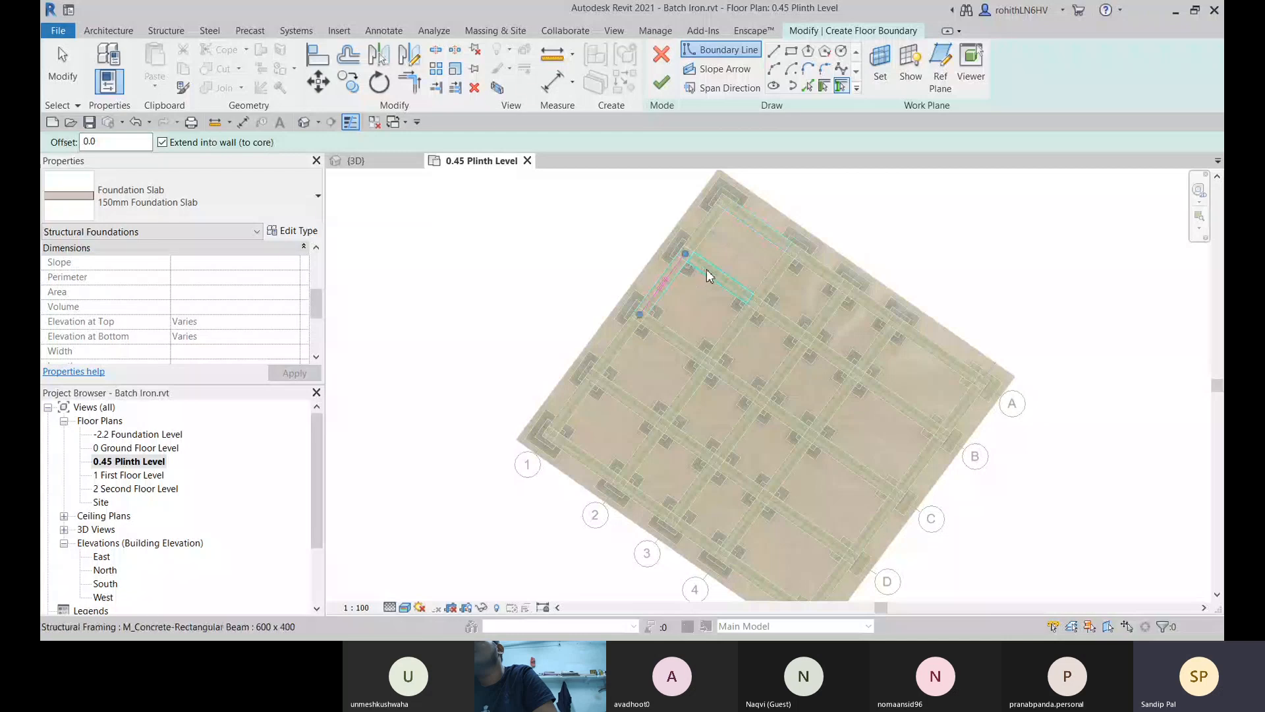
click(708, 275)
click(685, 349)
scroll(687, 326, up, 4)
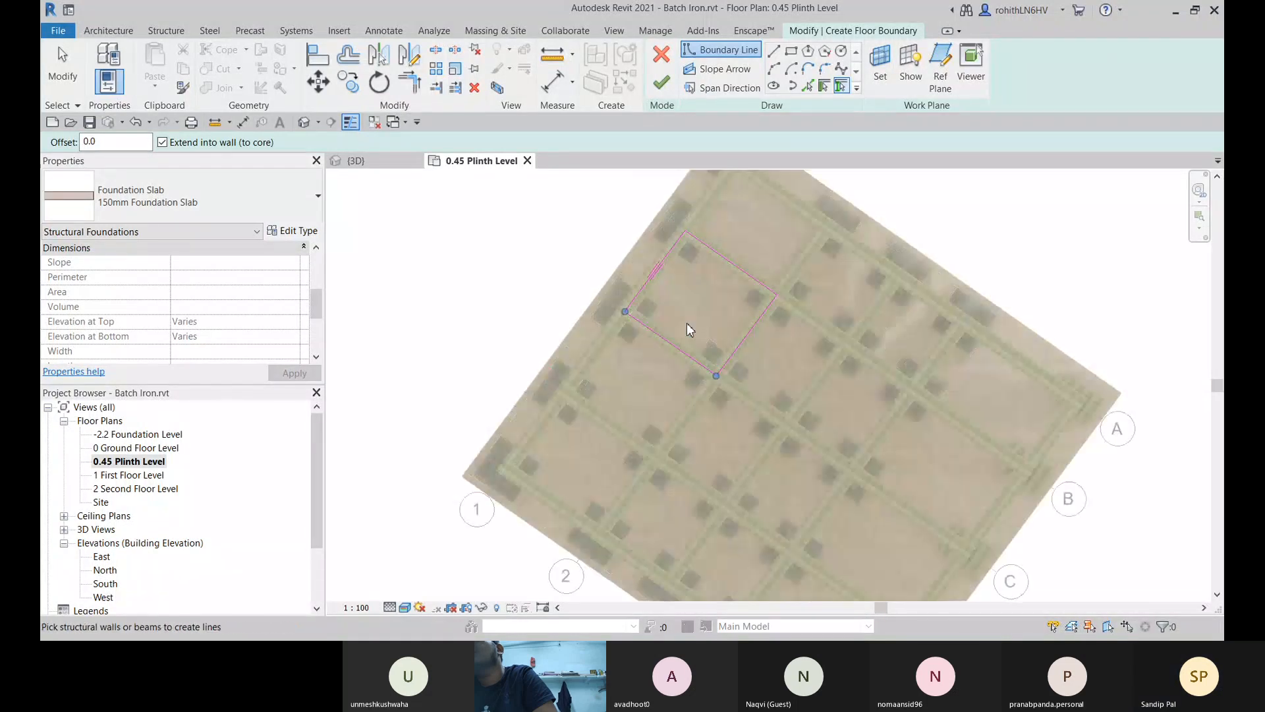
Step: Pull the four boundary lines of the grid 1–2, B–C bay in 300 mm to the beams' inner faces and finish the slab
key(Escape)
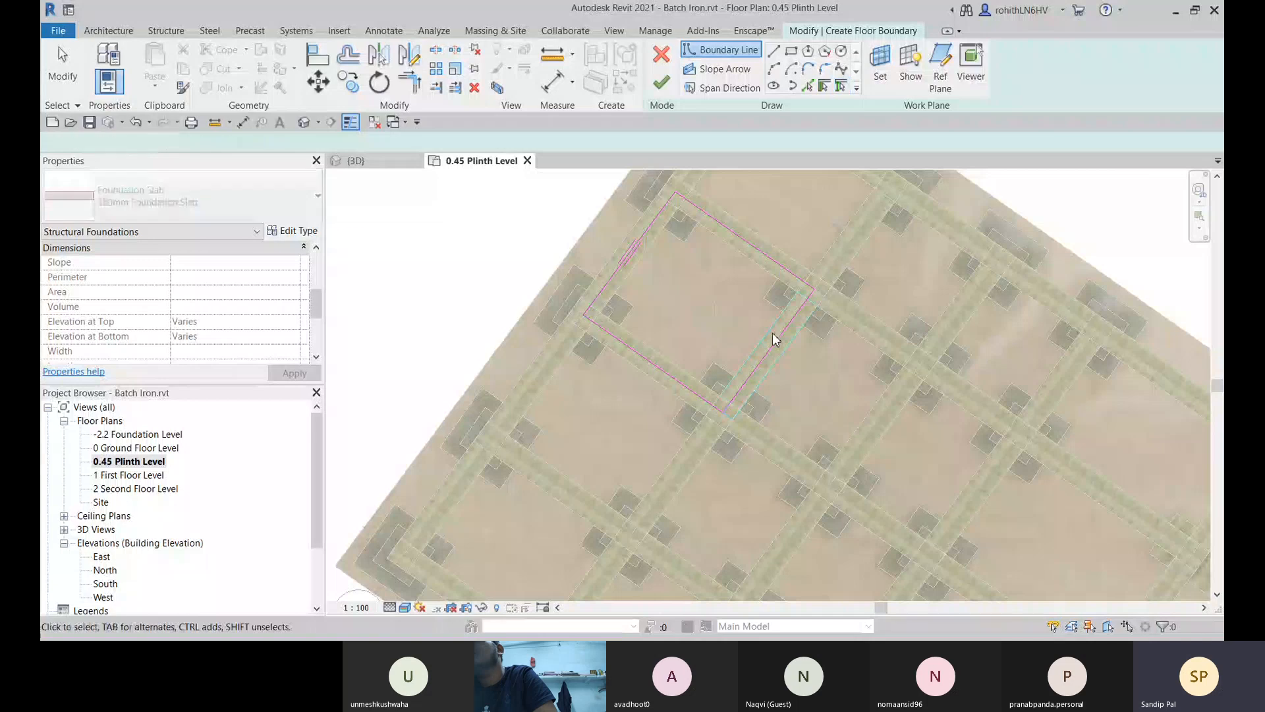
click(774, 340)
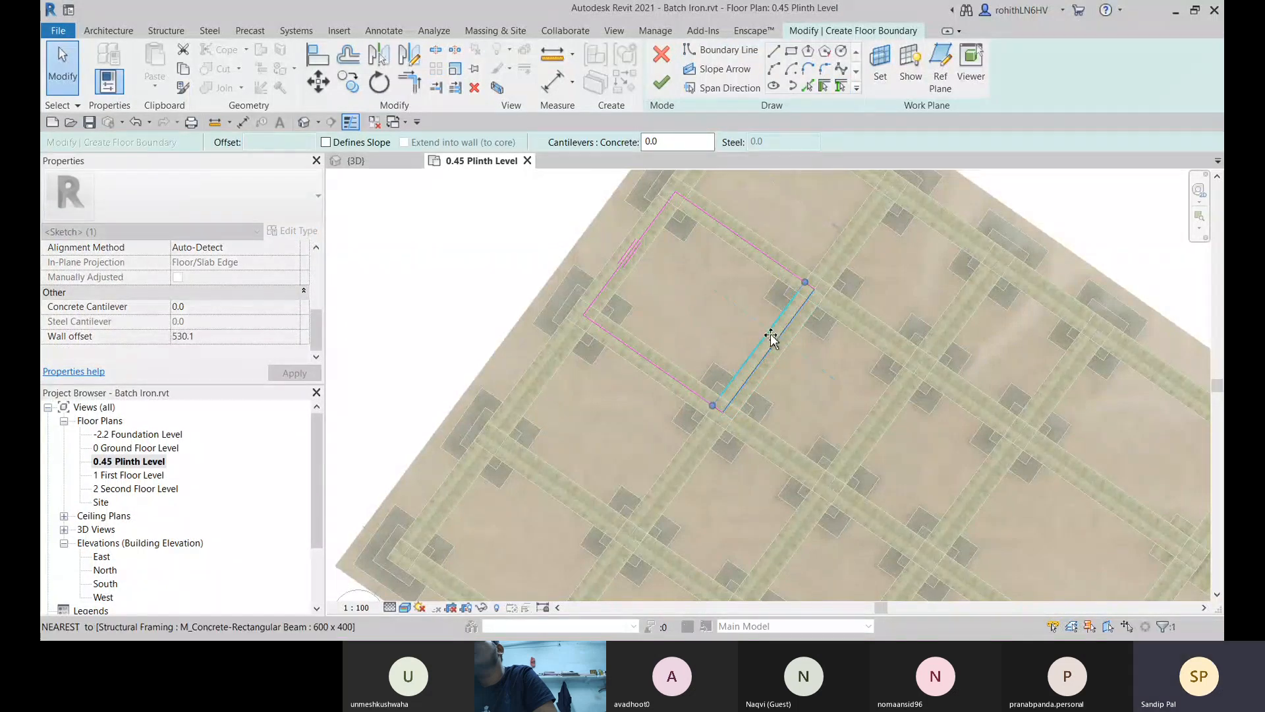
click(755, 262)
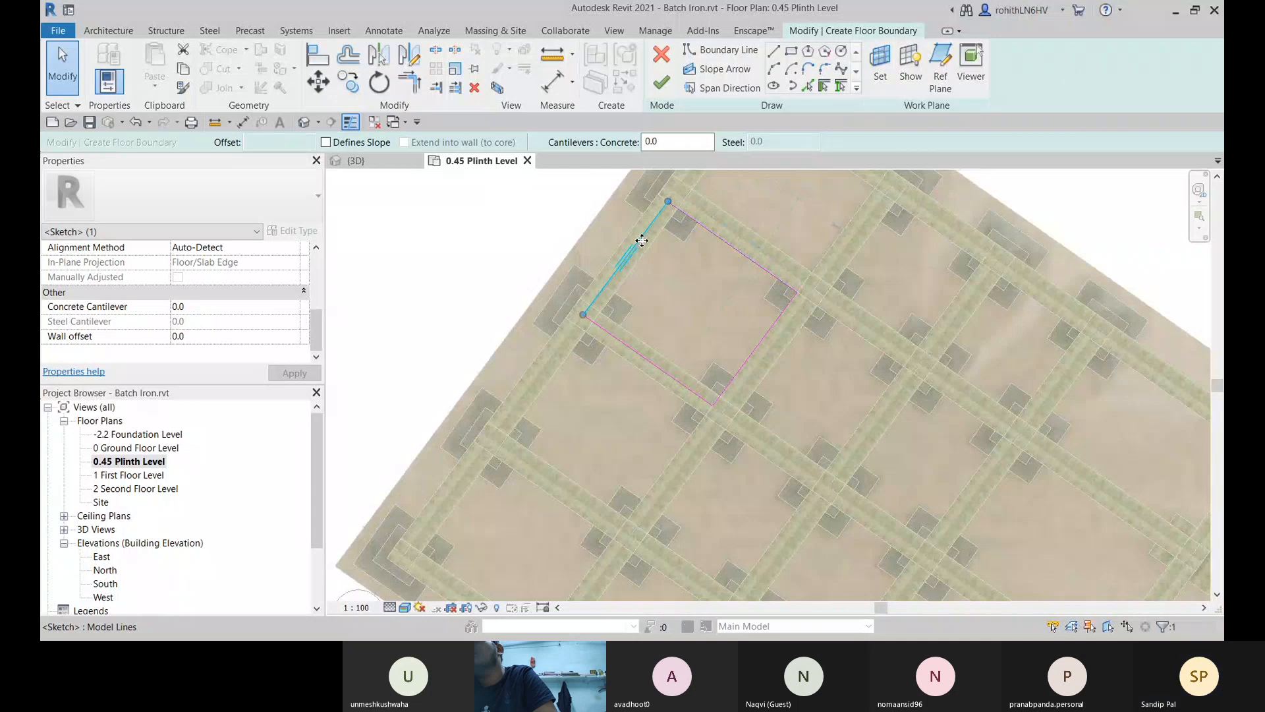
click(658, 256)
click(636, 351)
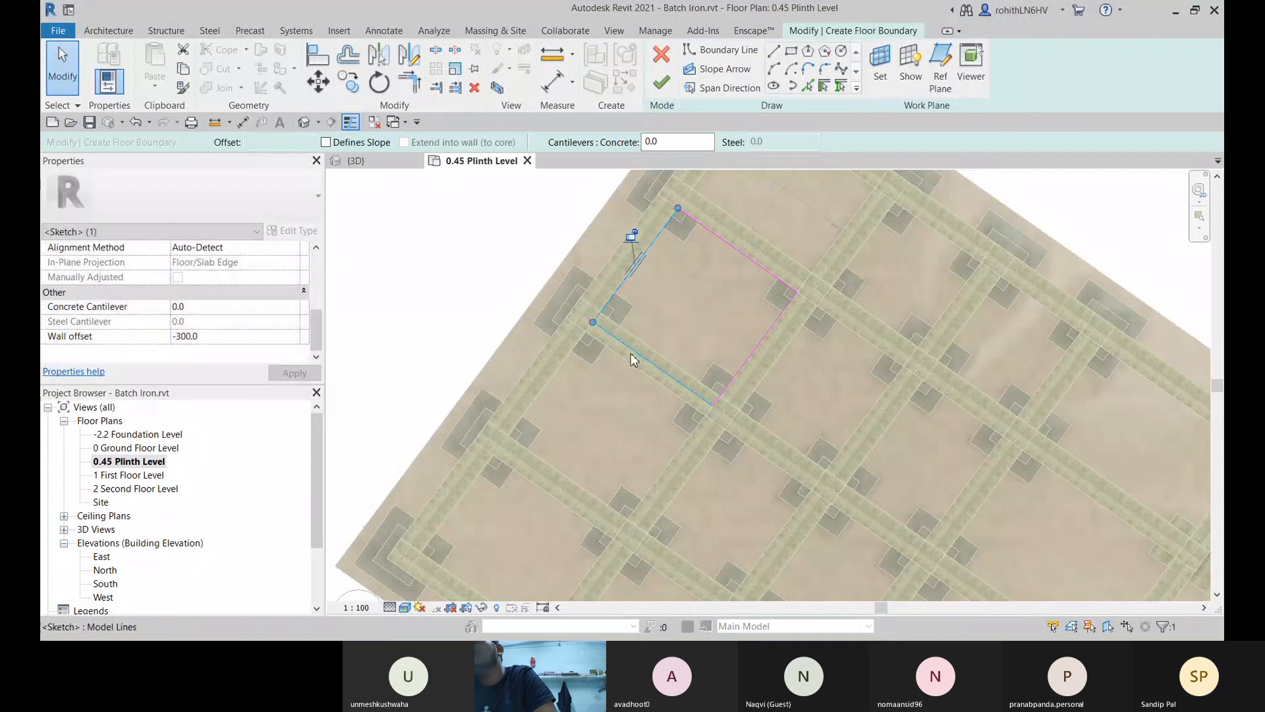
drag(655, 343, 646, 348)
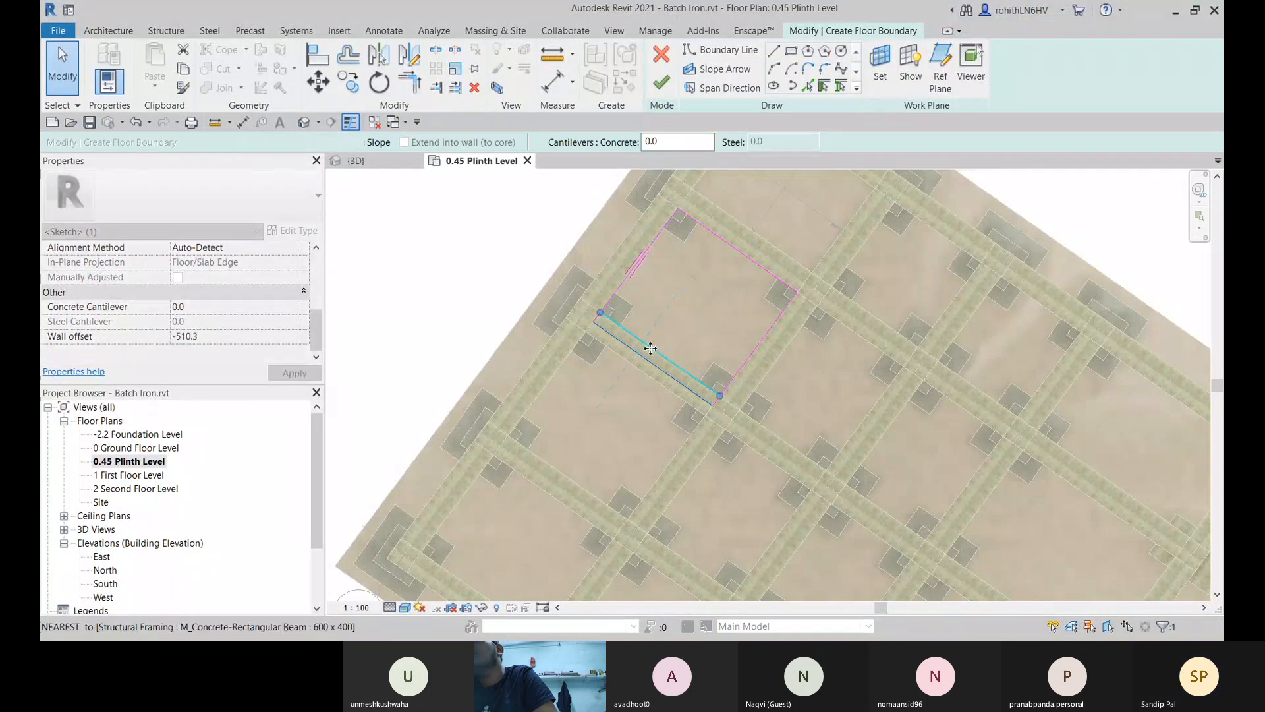
click(662, 83)
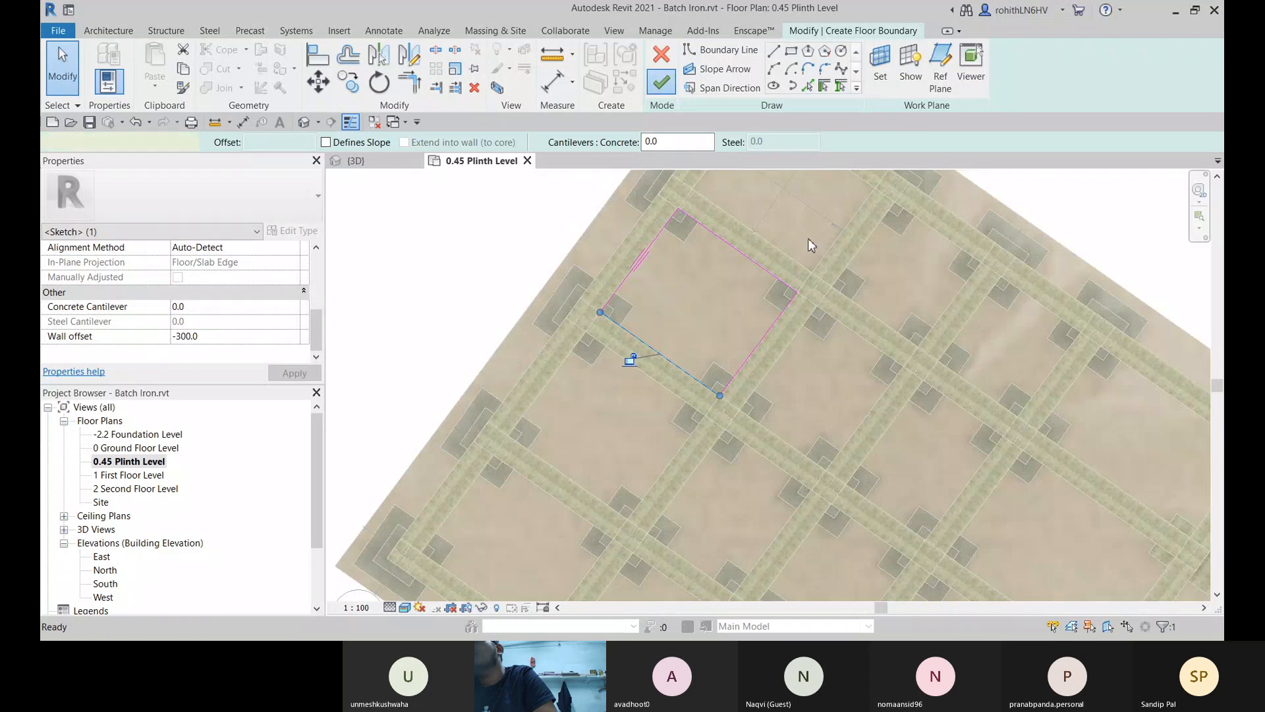
scroll(725, 359, down, 2)
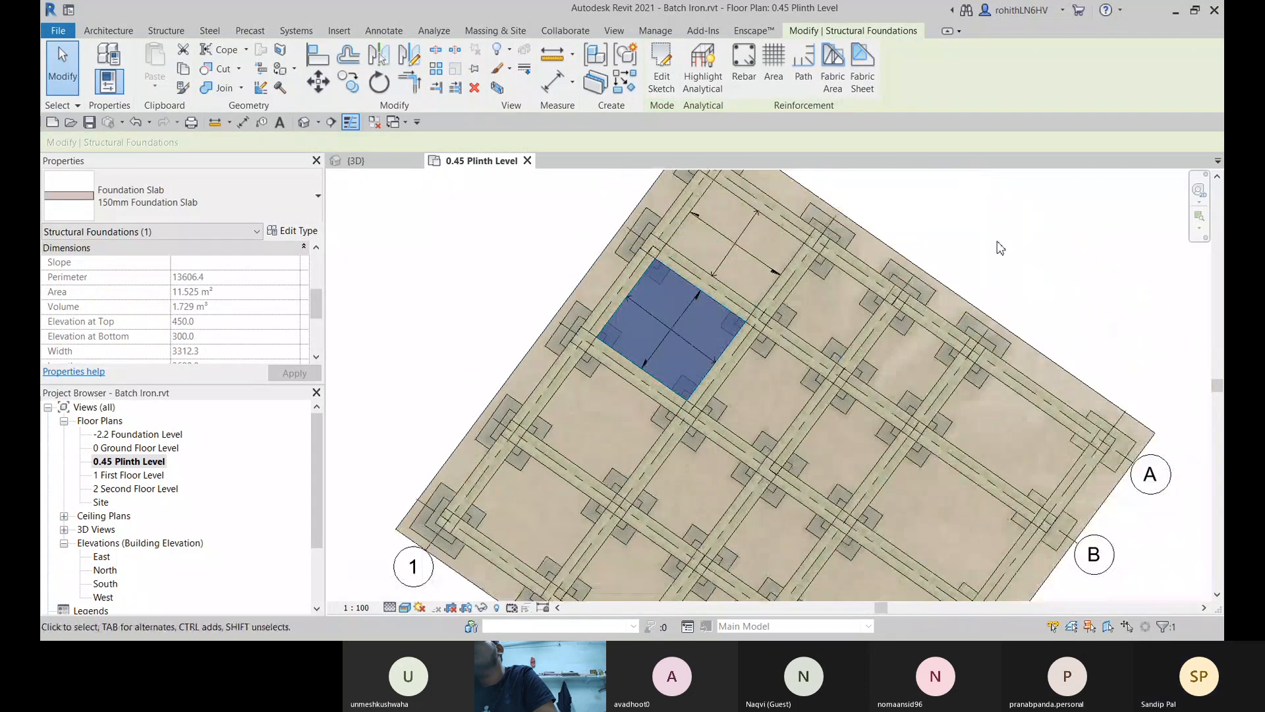
key(Escape)
Step: Start a third 150mm Foundation Slab and pick the beams around the bay between grids 1–2 and C–D
scroll(700, 392, up, 3)
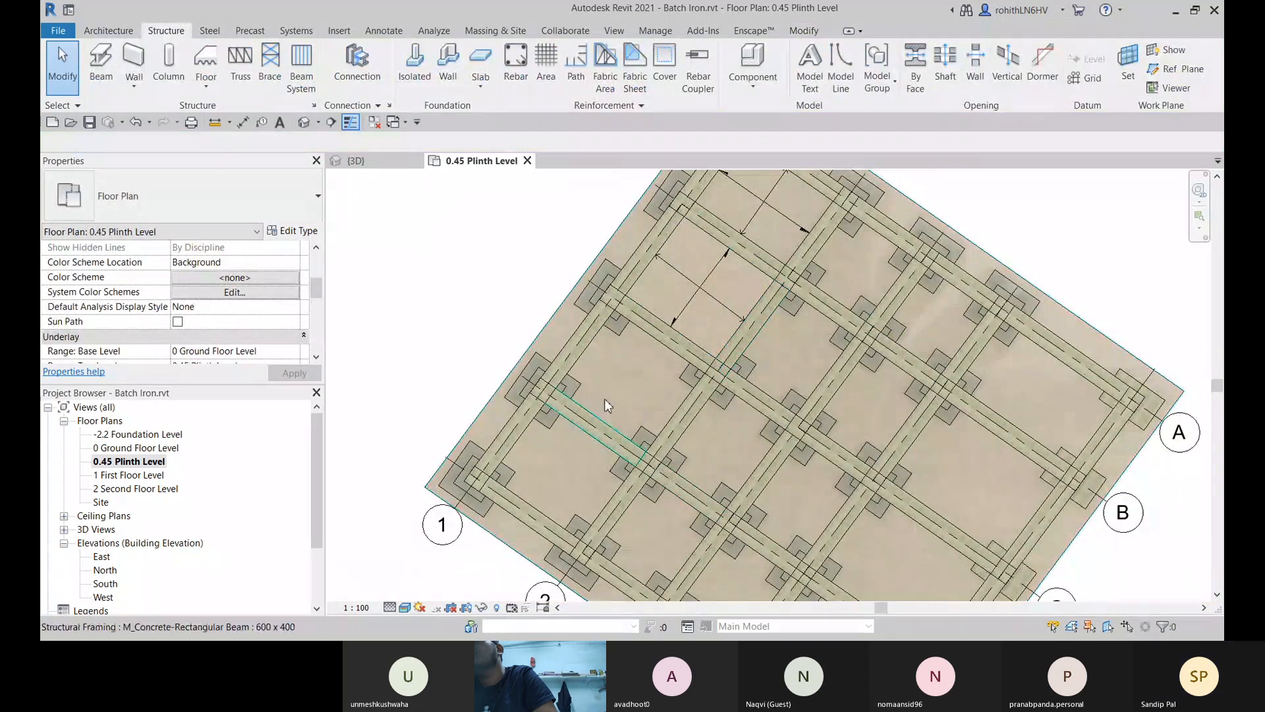
click(481, 66)
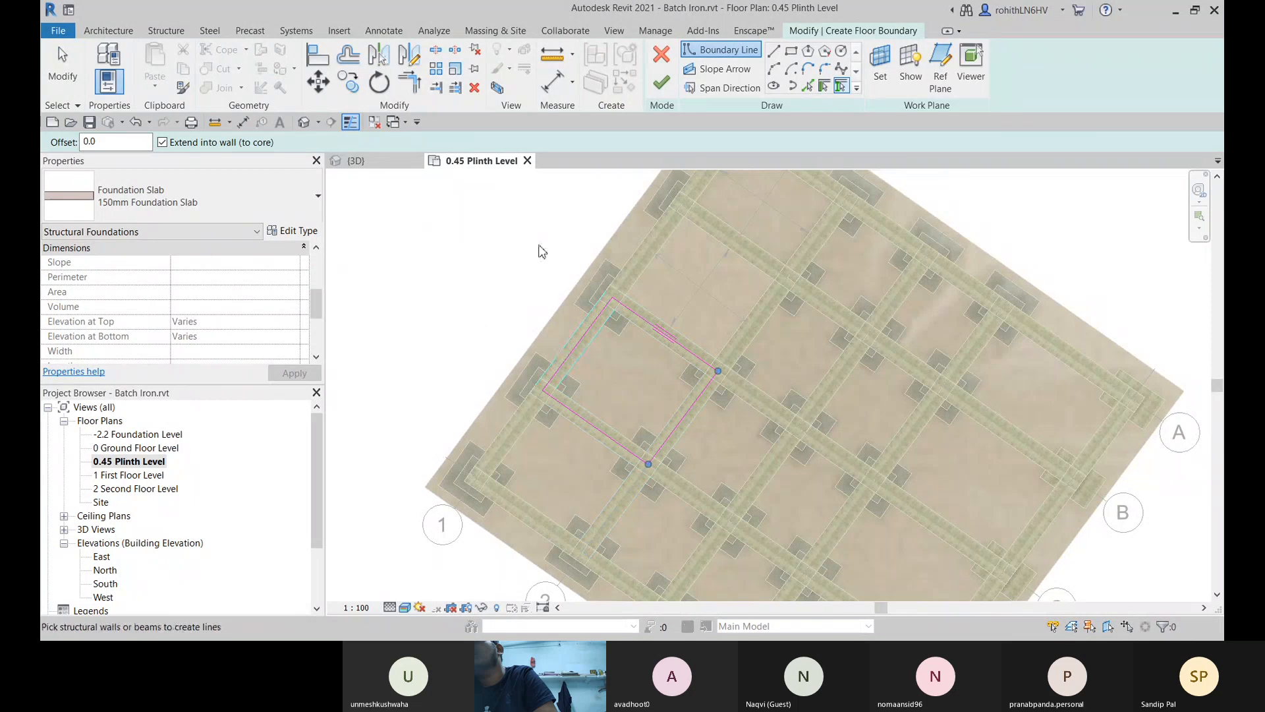
key(Escape)
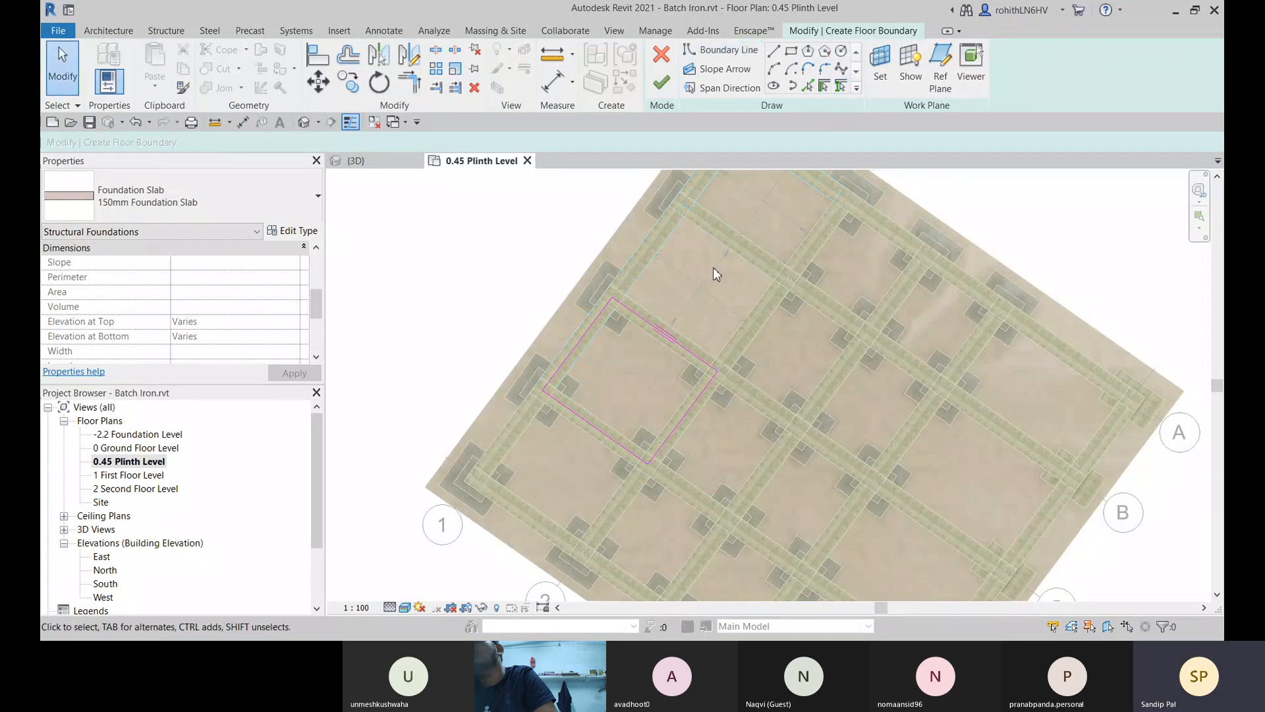
Step: Pull the boundary lines of the grid 1–2, C–D bay in 300 mm to the beams' inner faces and finish the foundation slab
click(674, 339)
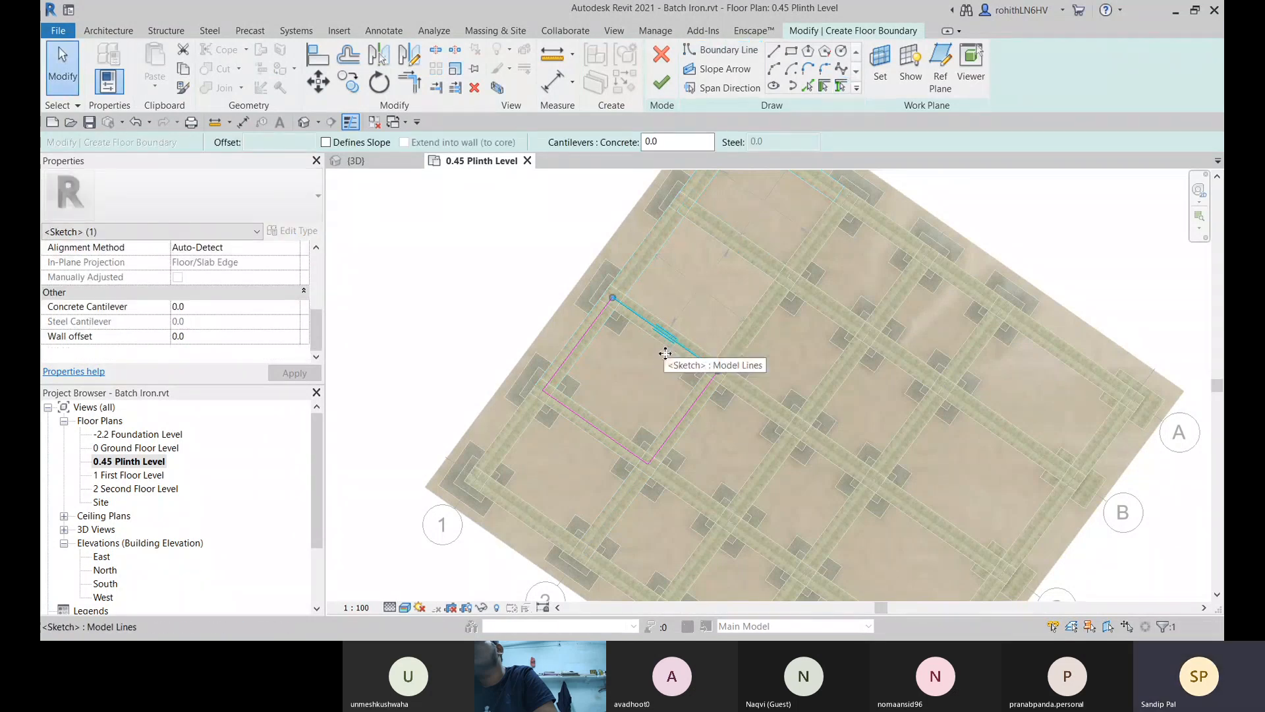
drag(665, 352, 659, 359)
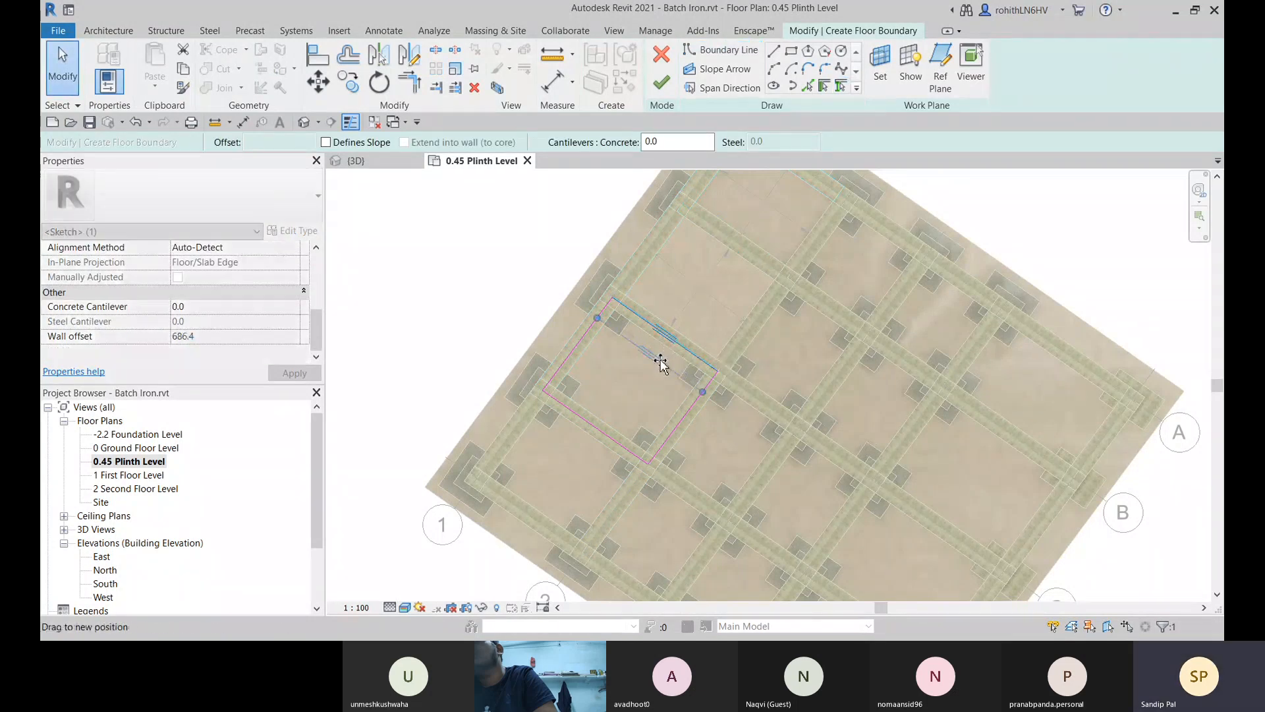
click(578, 349)
drag(573, 351, 586, 368)
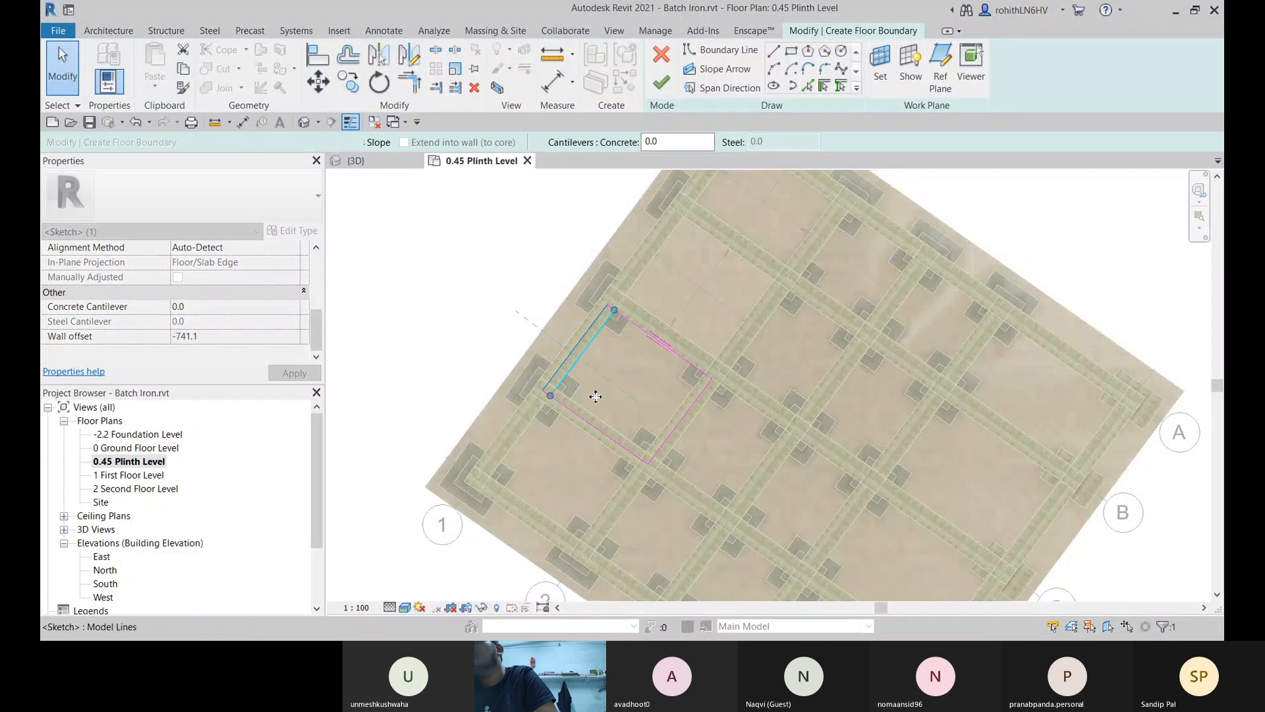
click(585, 422)
mouse_move(586, 422)
mouse_down()
mouse_move(623, 407)
mouse_move(607, 425)
mouse_up()
click(684, 422)
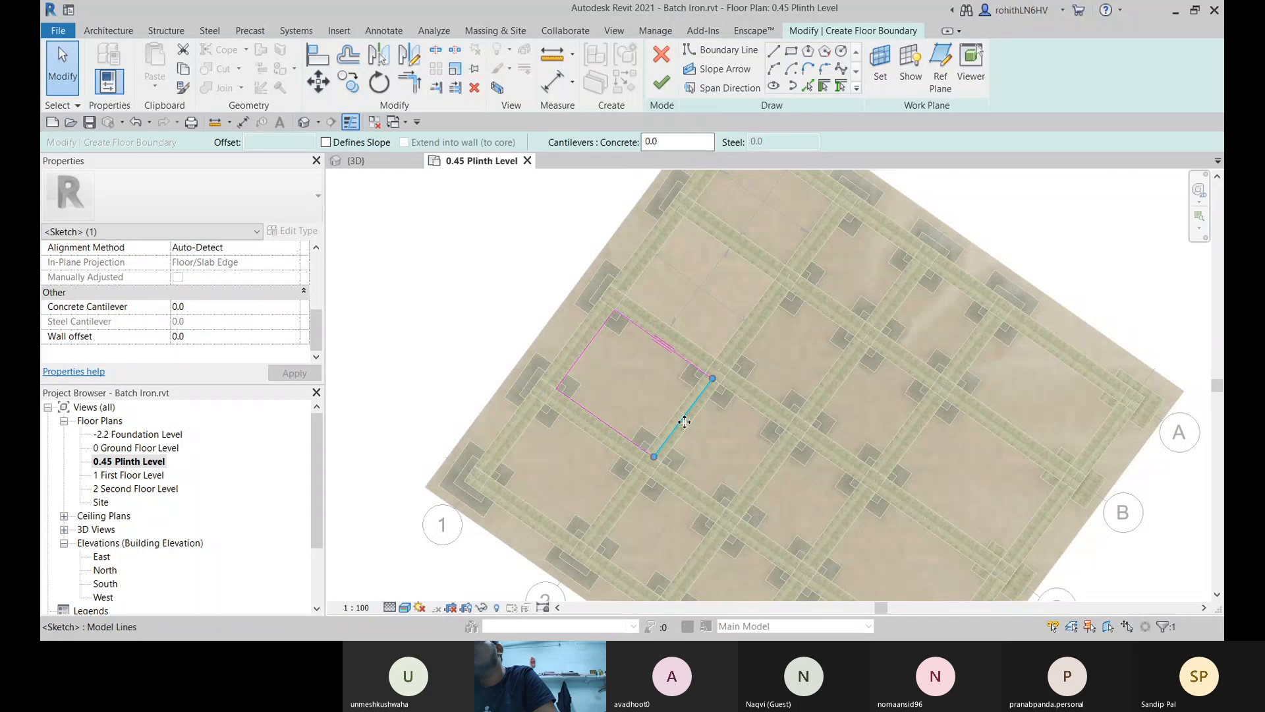
mouse_move(685, 422)
mouse_down()
mouse_move(667, 409)
mouse_move(675, 418)
mouse_move(670, 379)
mouse_up()
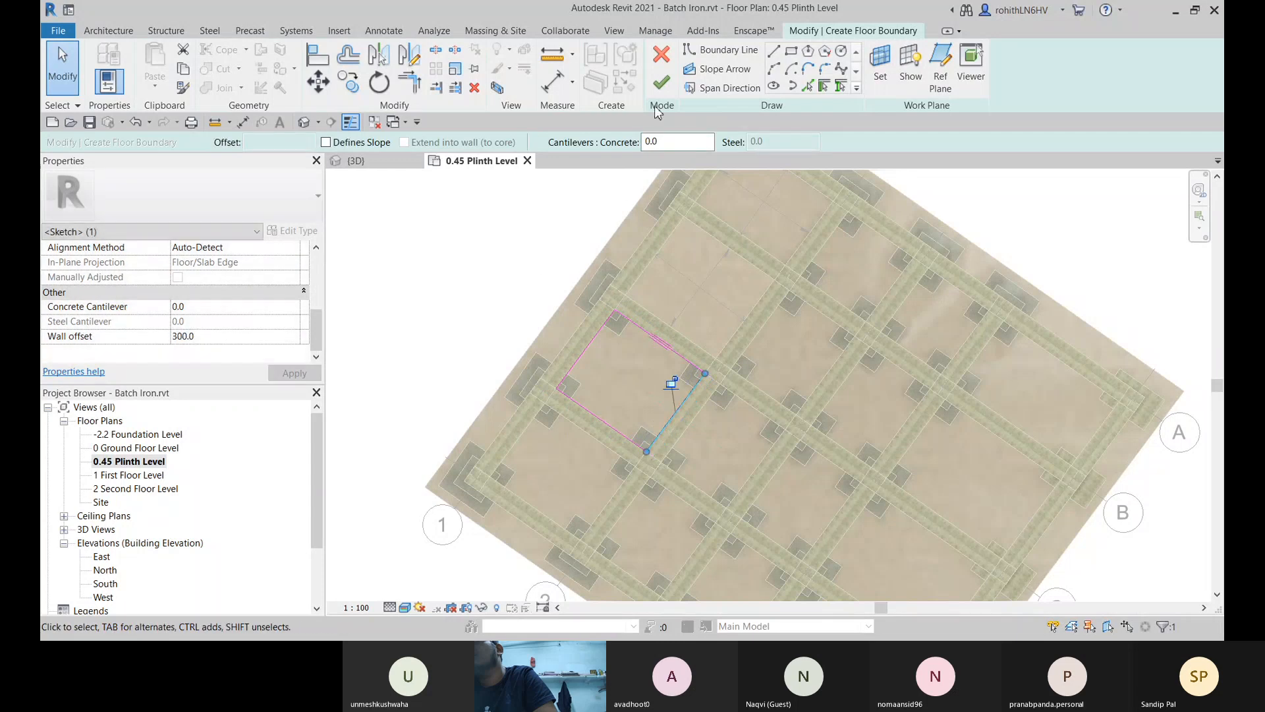
click(662, 81)
scroll(747, 459, down, 2)
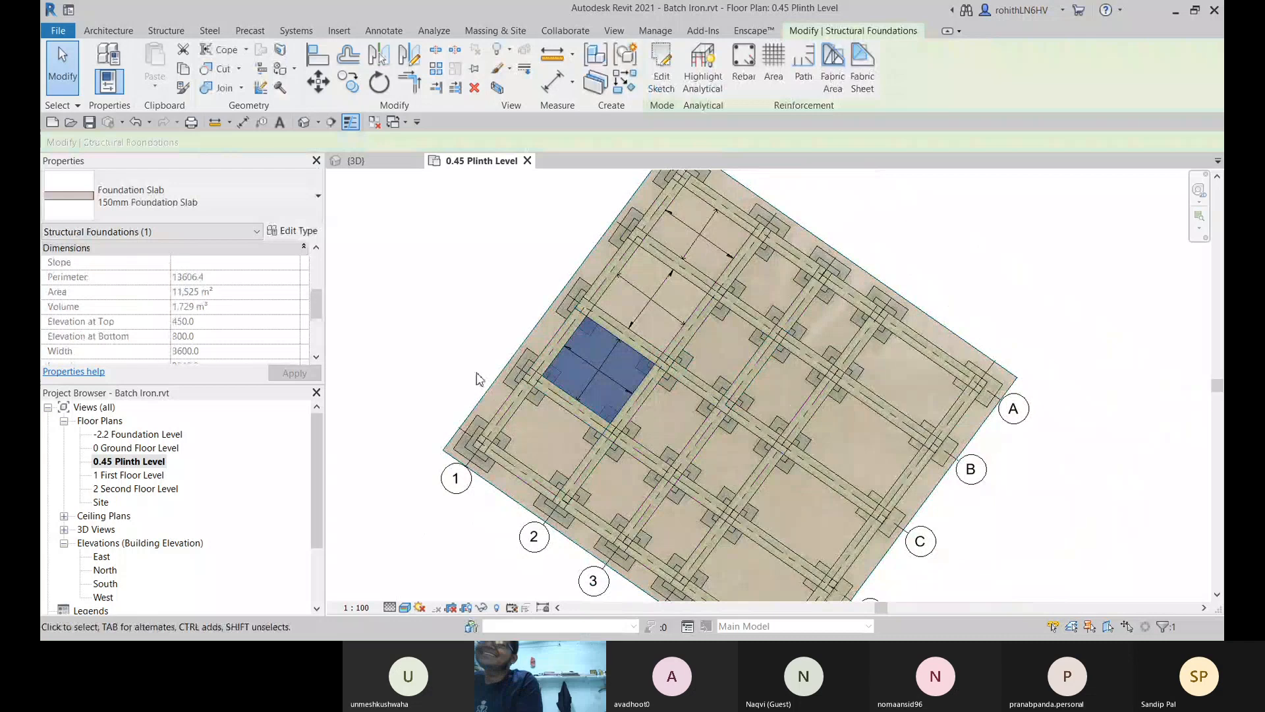
key(Escape)
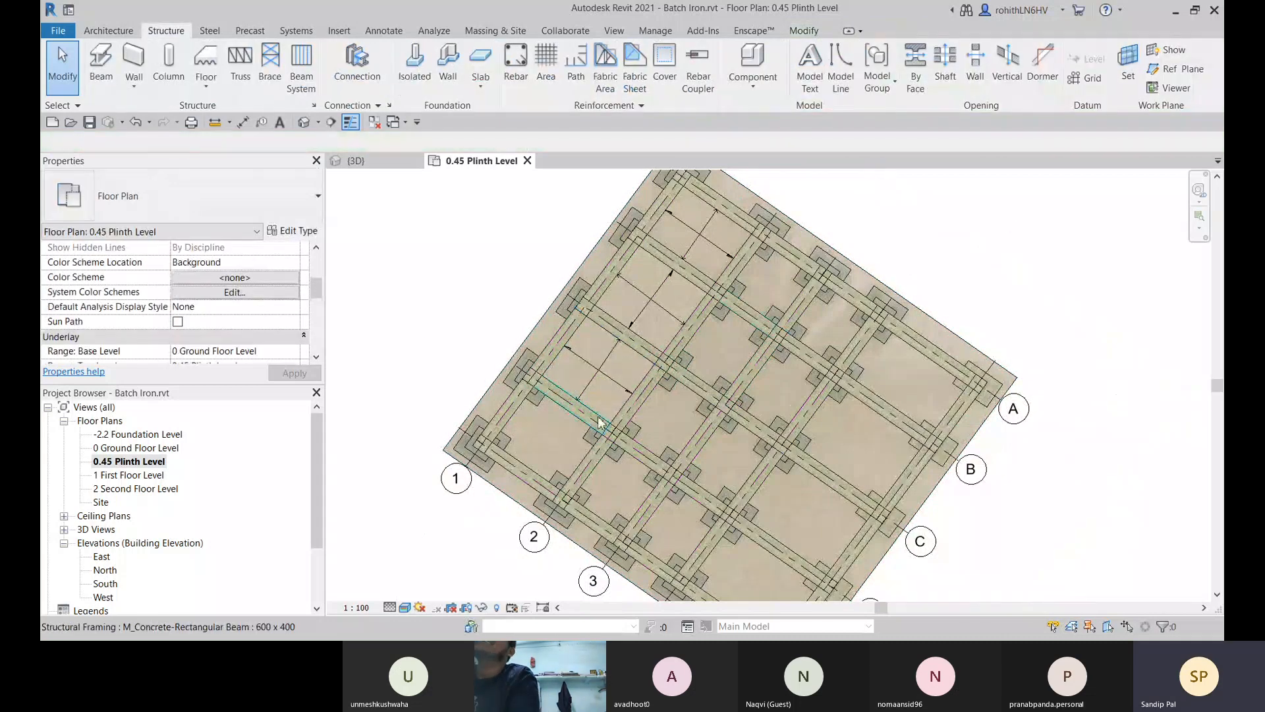
Step: Switch to the 3D view and undo the three foundation slabs in the grid 1–2 bays and the edits before them
click(356, 160)
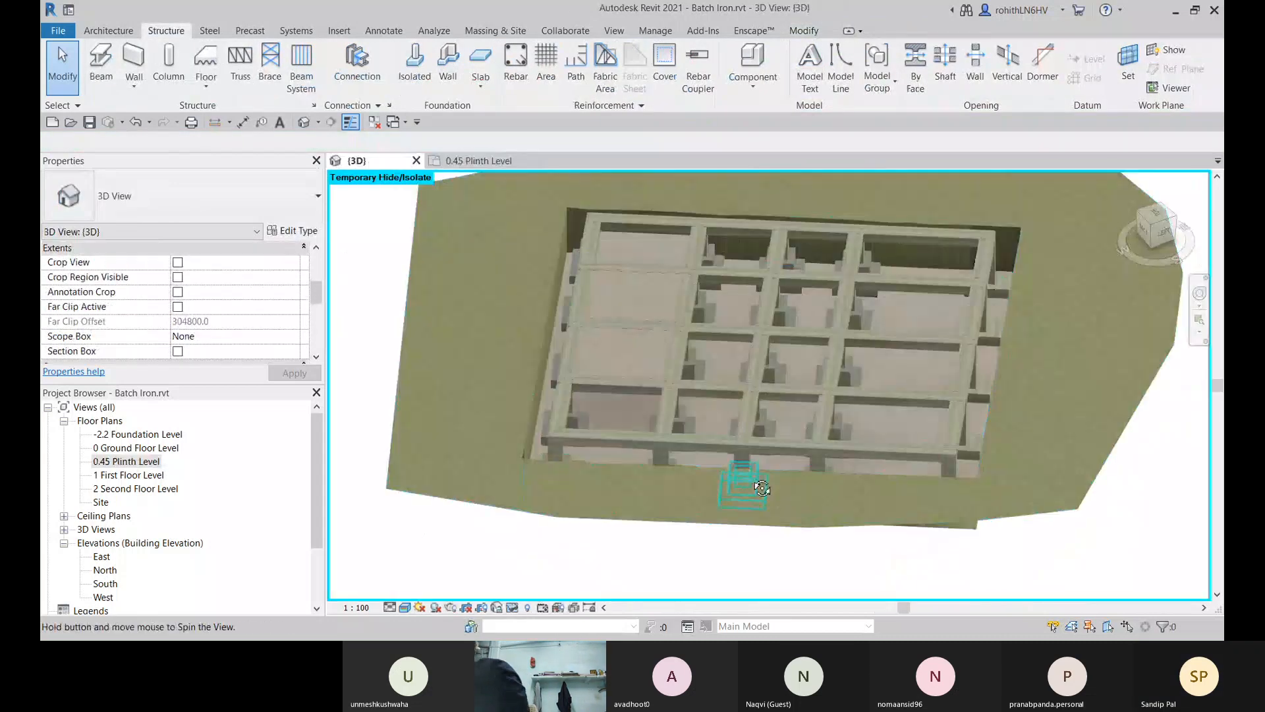
shift+middle_drag(593, 472, 948, 462)
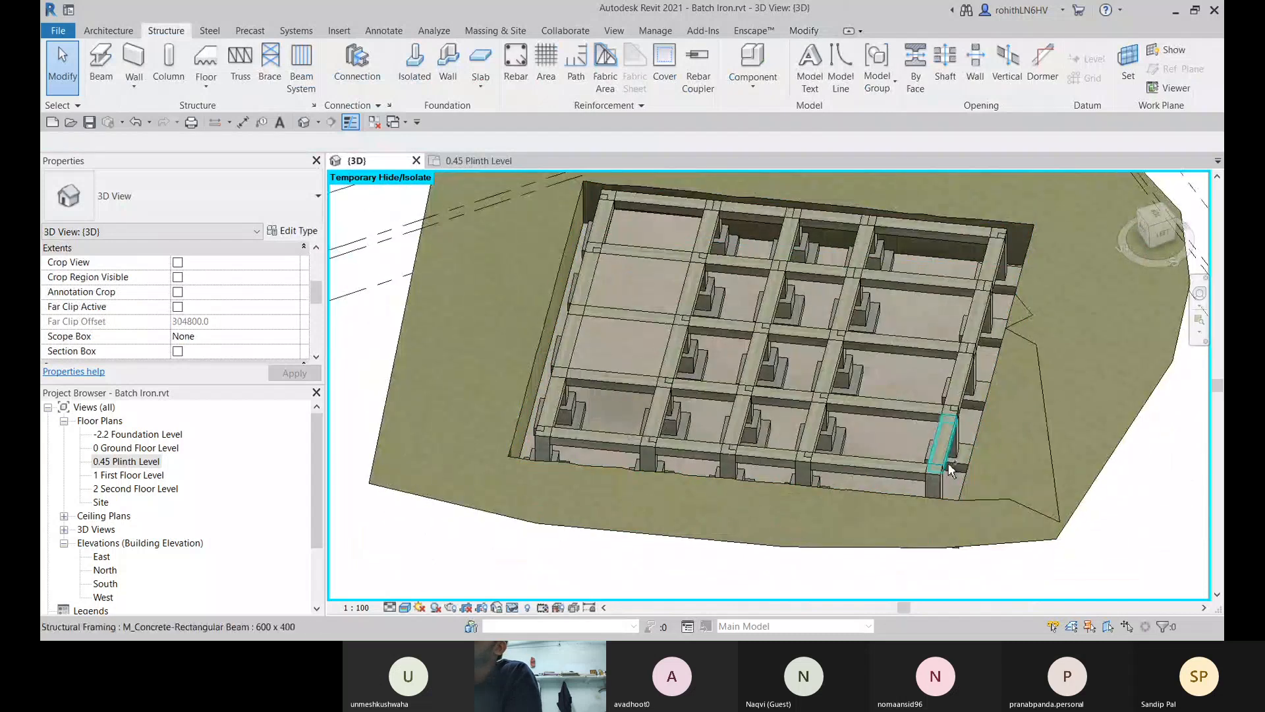
key(ctrl+z)
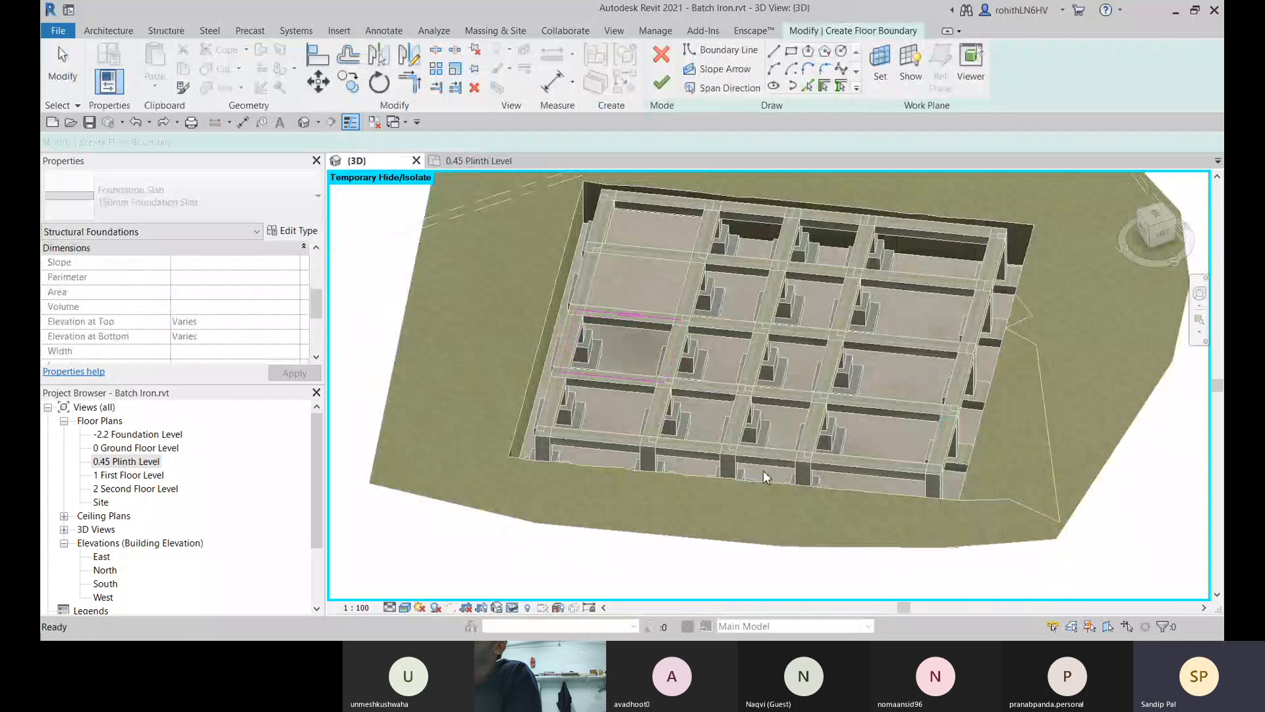
key(ctrl+z)
key(ctrl+z)
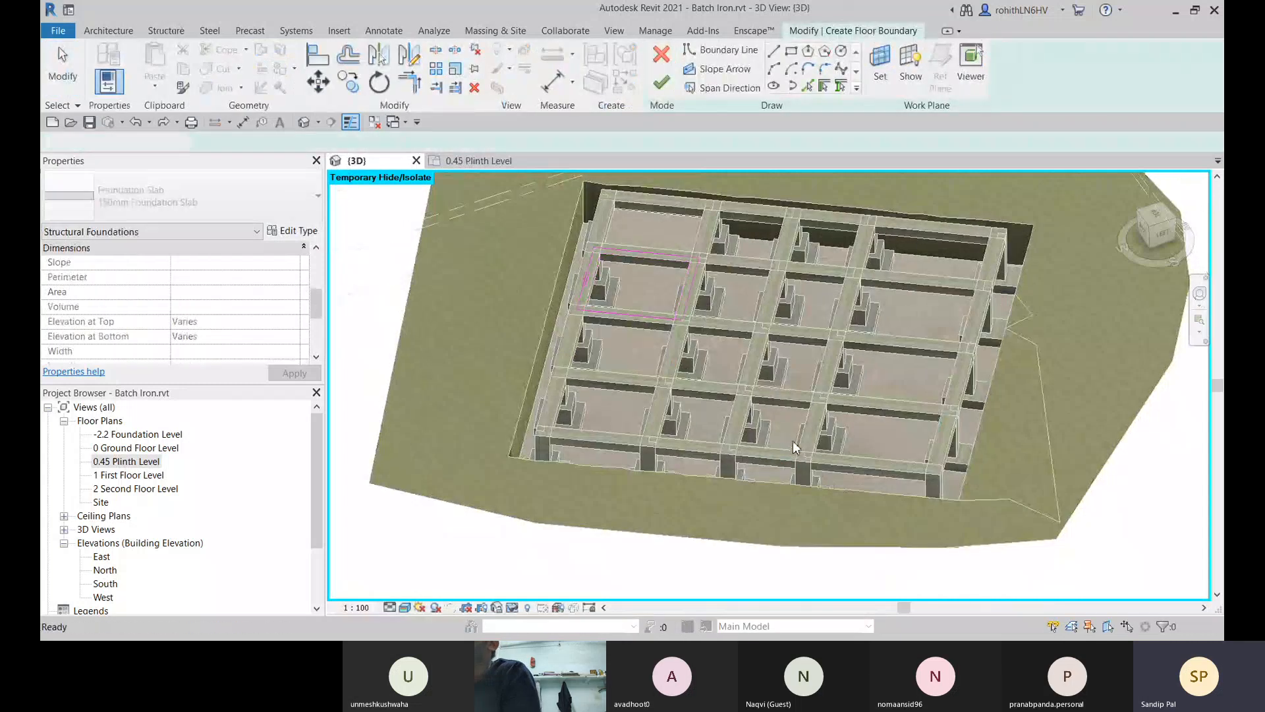
key(ctrl+z)
key(ctrl+z)
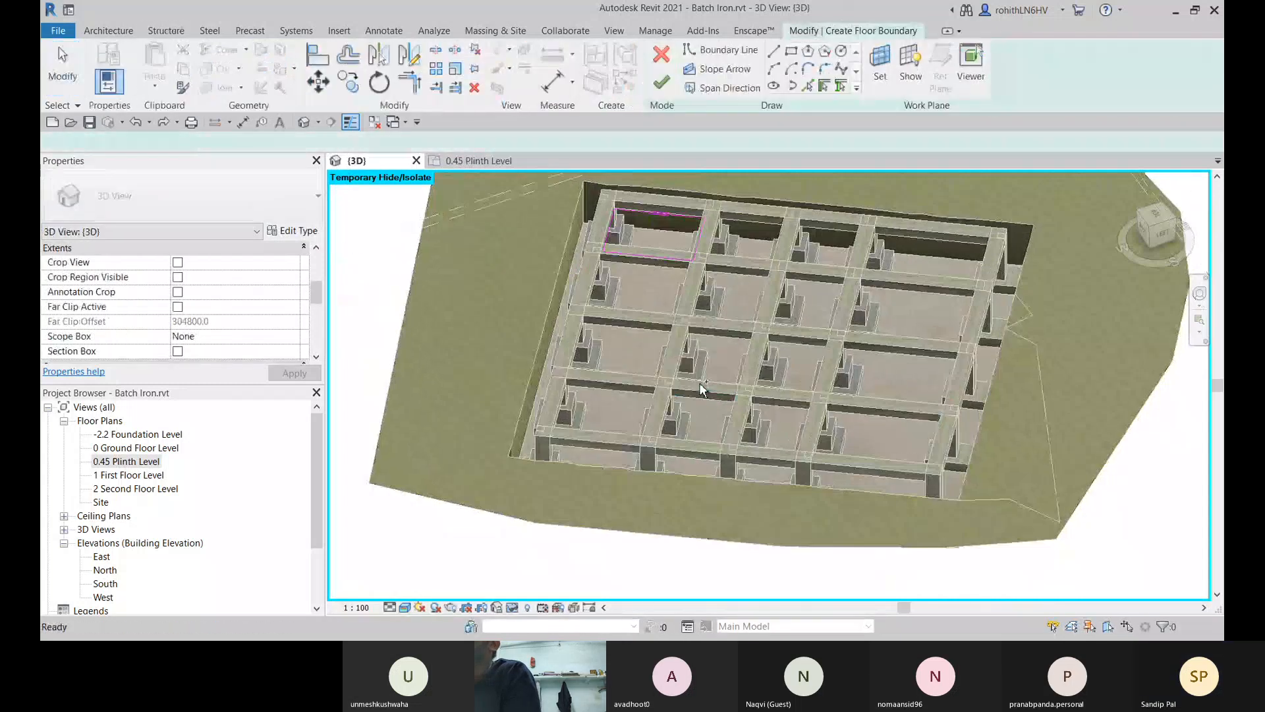
key(ctrl+z)
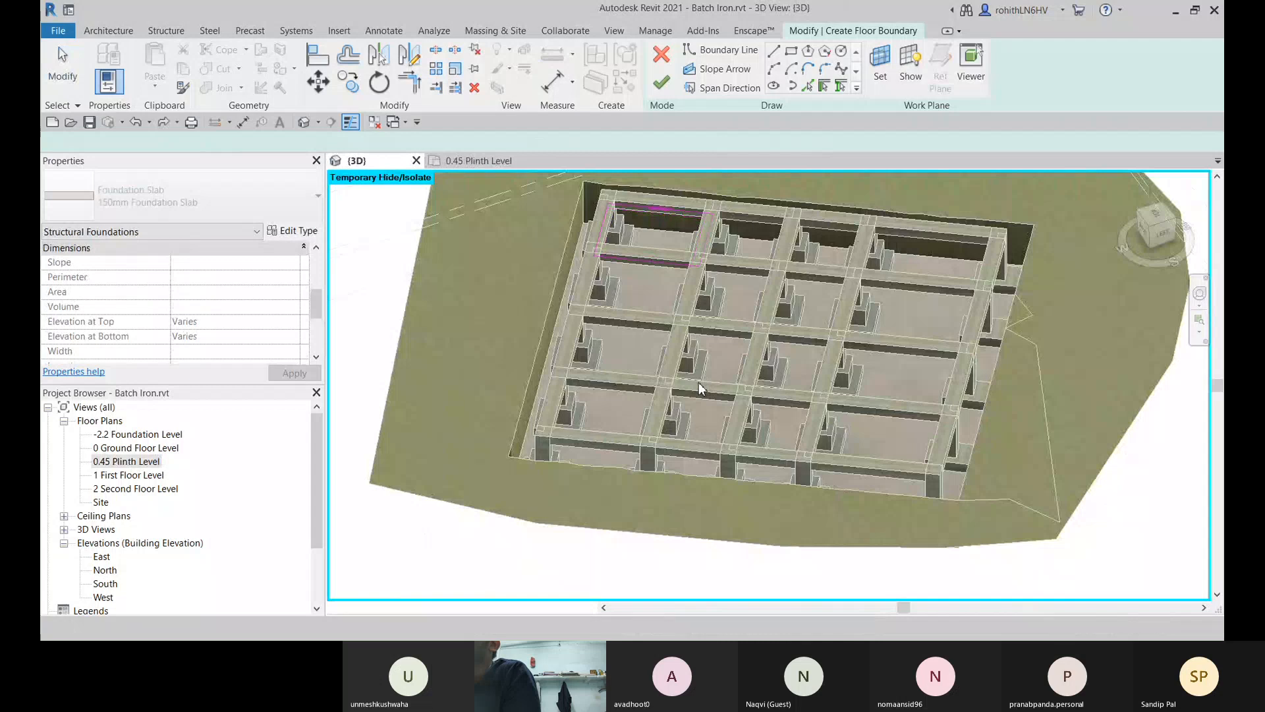
key(ctrl+z)
scroll(699, 382, down, 3)
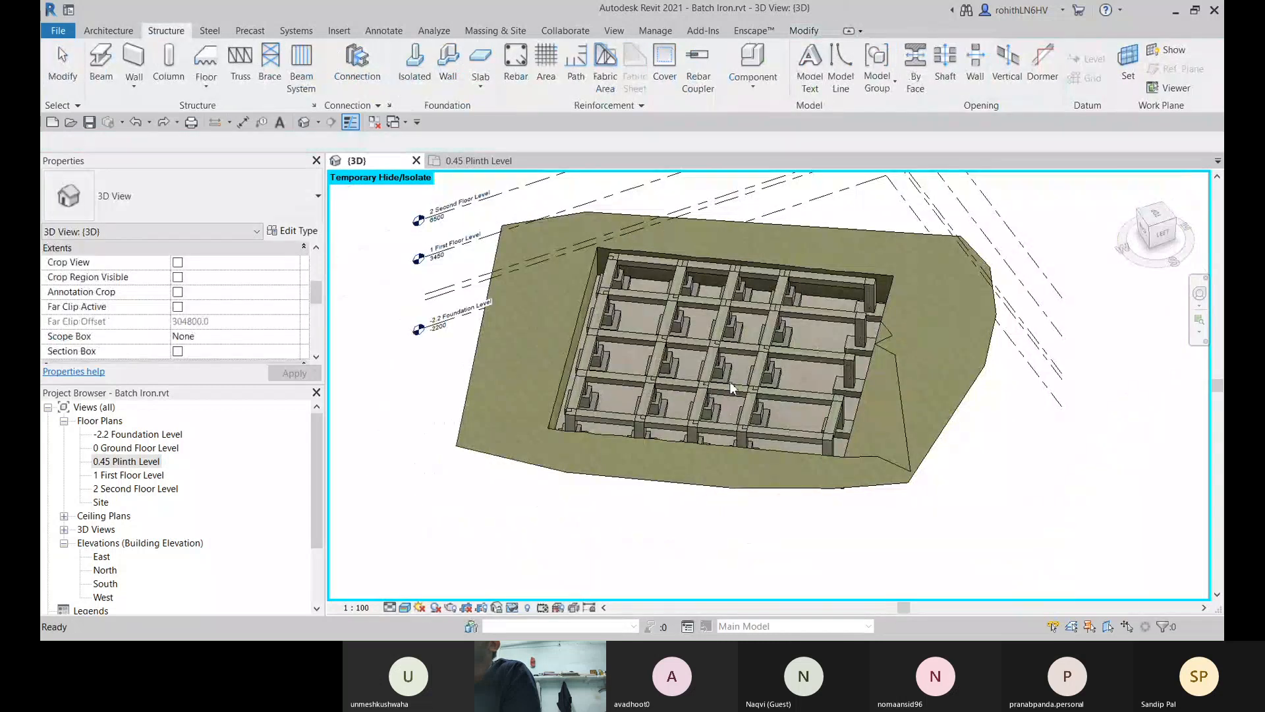
key(ctrl+z)
key(ctrl+z)
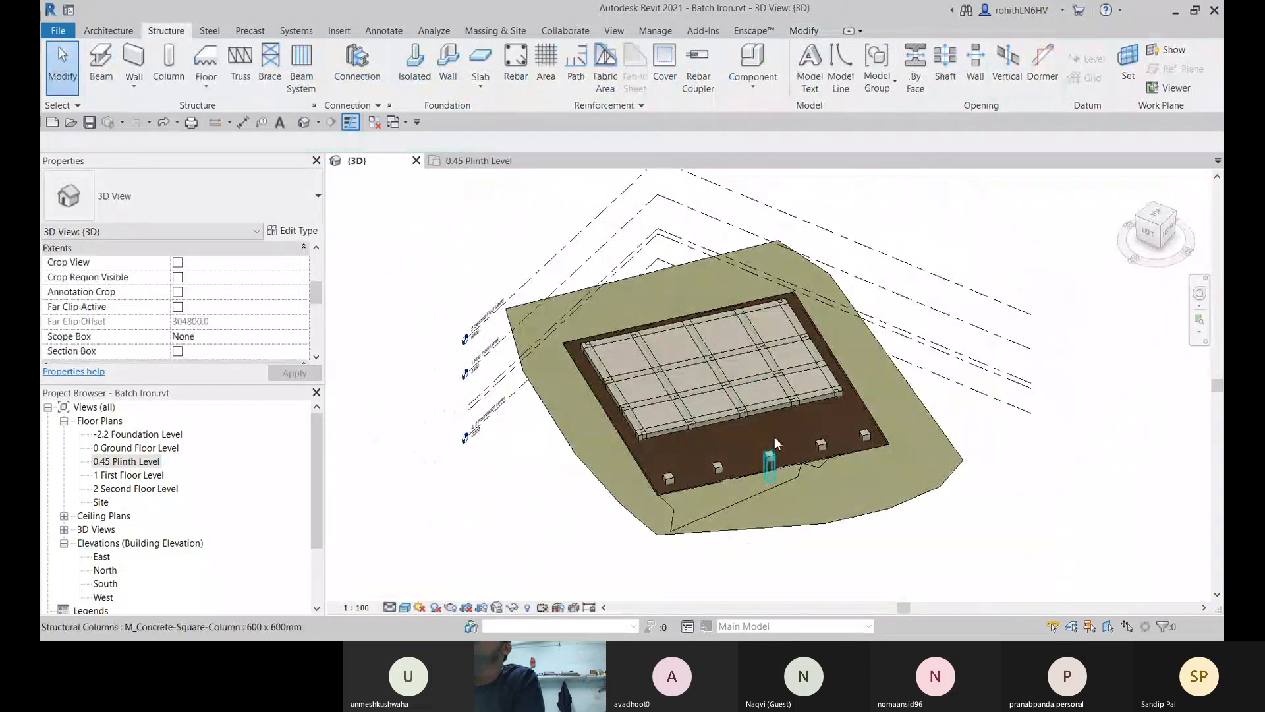
scroll(777, 443, up, 5)
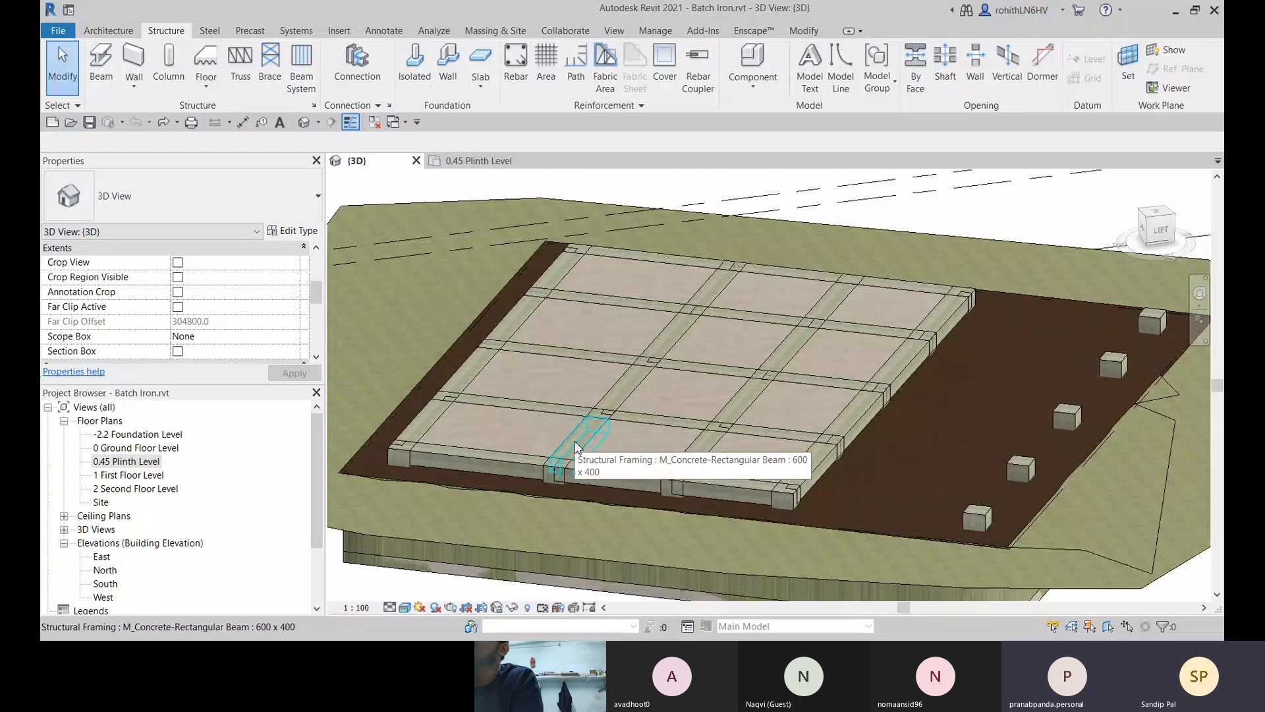
Step: Redo the undone edits through the three foundation slabs in the grid 1–2 bays
key(ctrl+y)
key(ctrl+y)
key(ctrl+y)
key(ctrl+y)
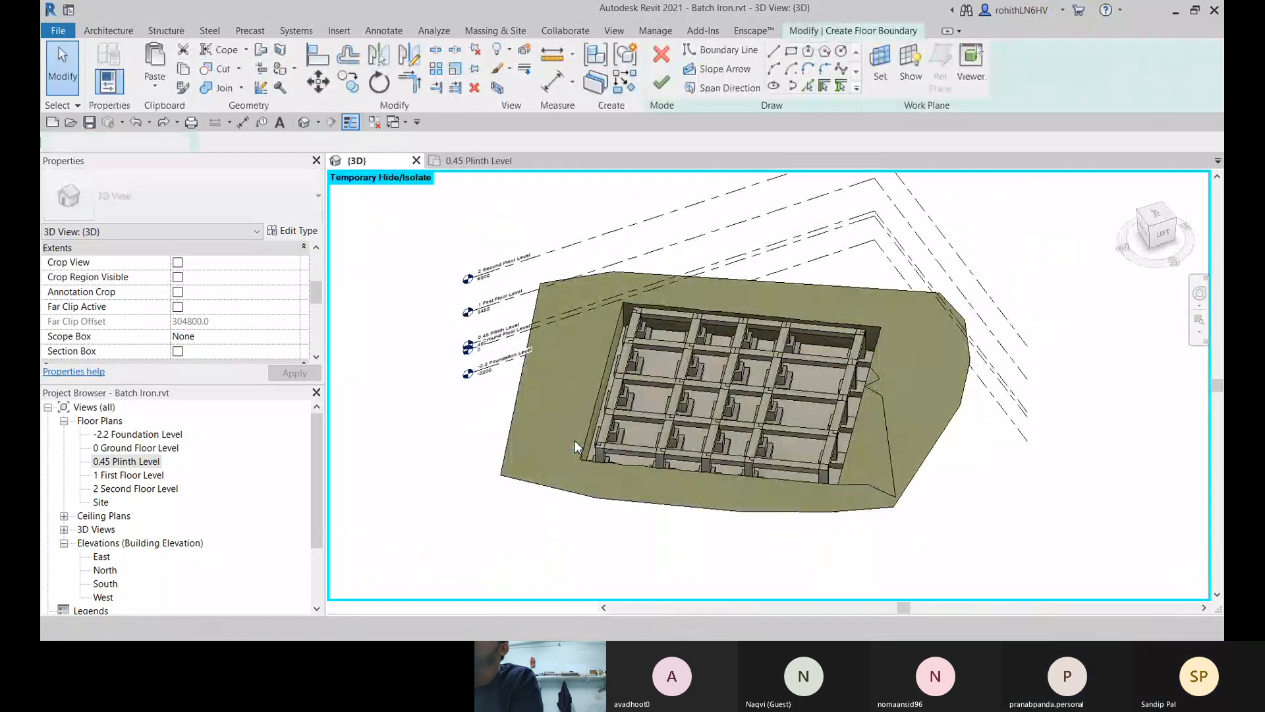
key(ctrl+y)
key(ctrl+y)
key(ctrl+y)
key(ctrl+y)
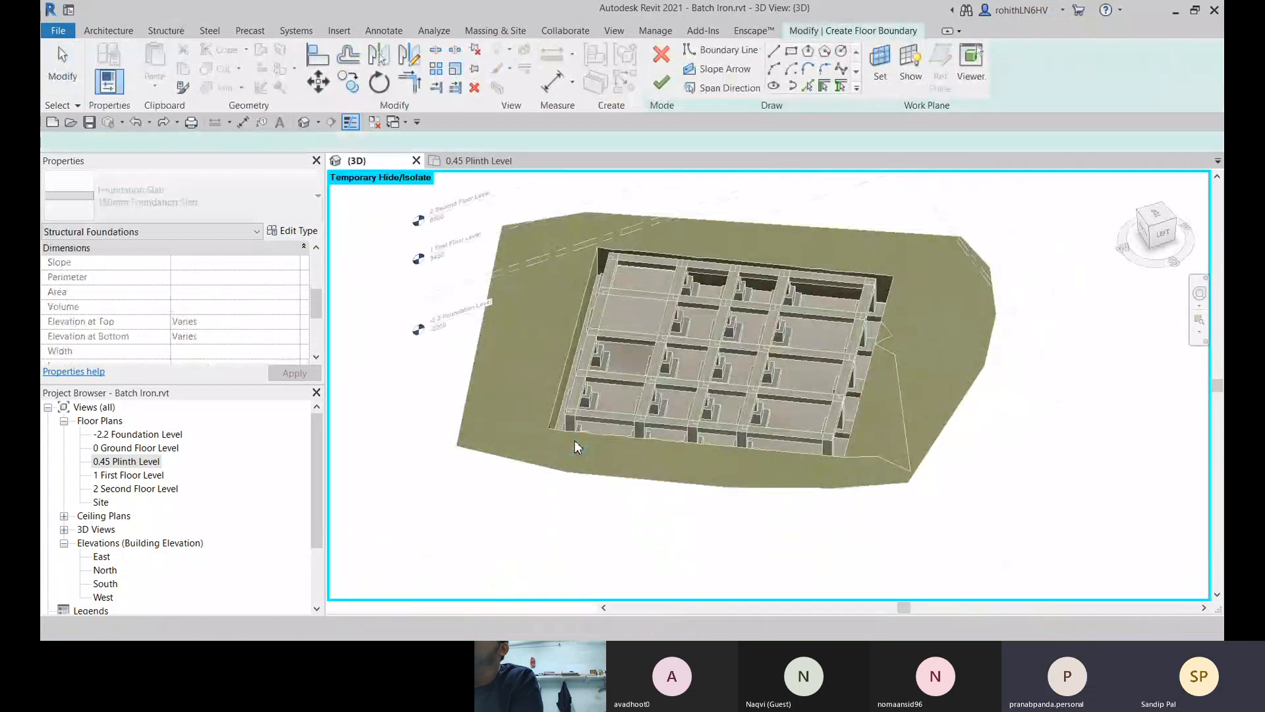
key(ctrl+y)
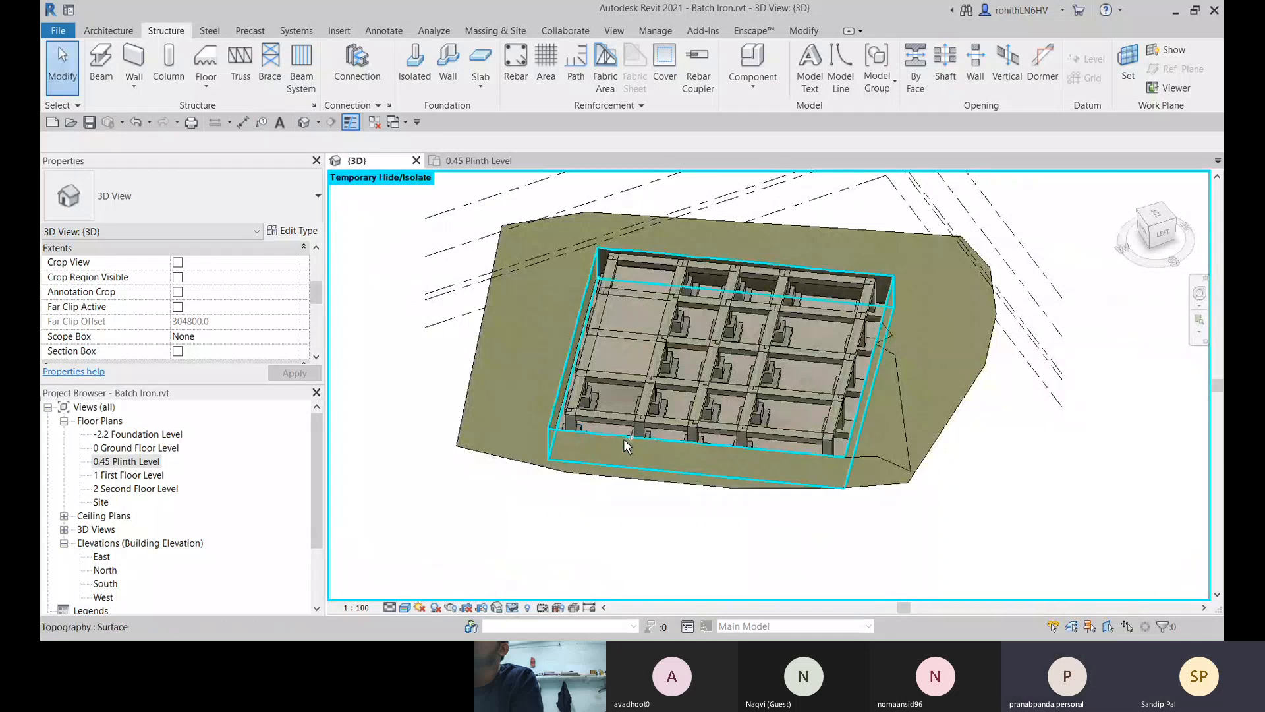
Step: Select the foundation slab in the grid 1–2, A–B corner bay and set its level to 0.45 Plinth Level
click(644, 278)
shift+middle_drag(820, 395, 629, 385)
scroll(631, 269, up, 2)
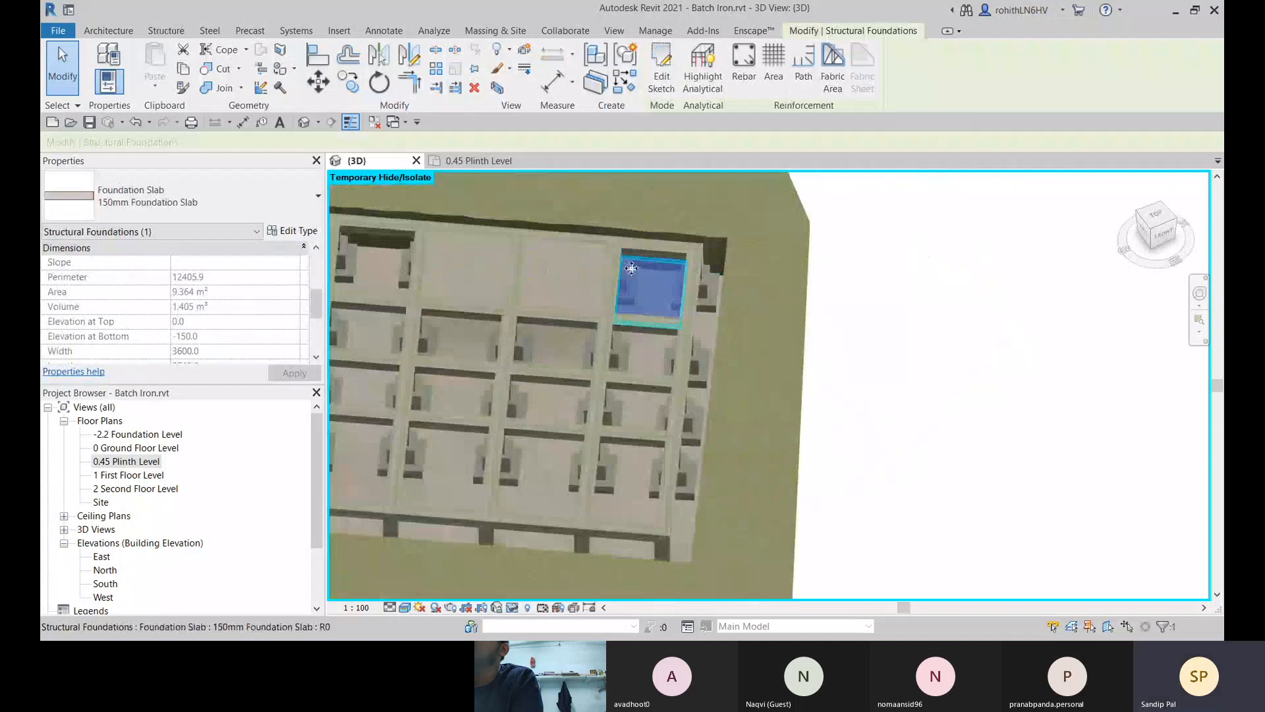
scroll(631, 269, up, 2)
shift+middle_drag(667, 302, 717, 363)
scroll(620, 281, up, 4)
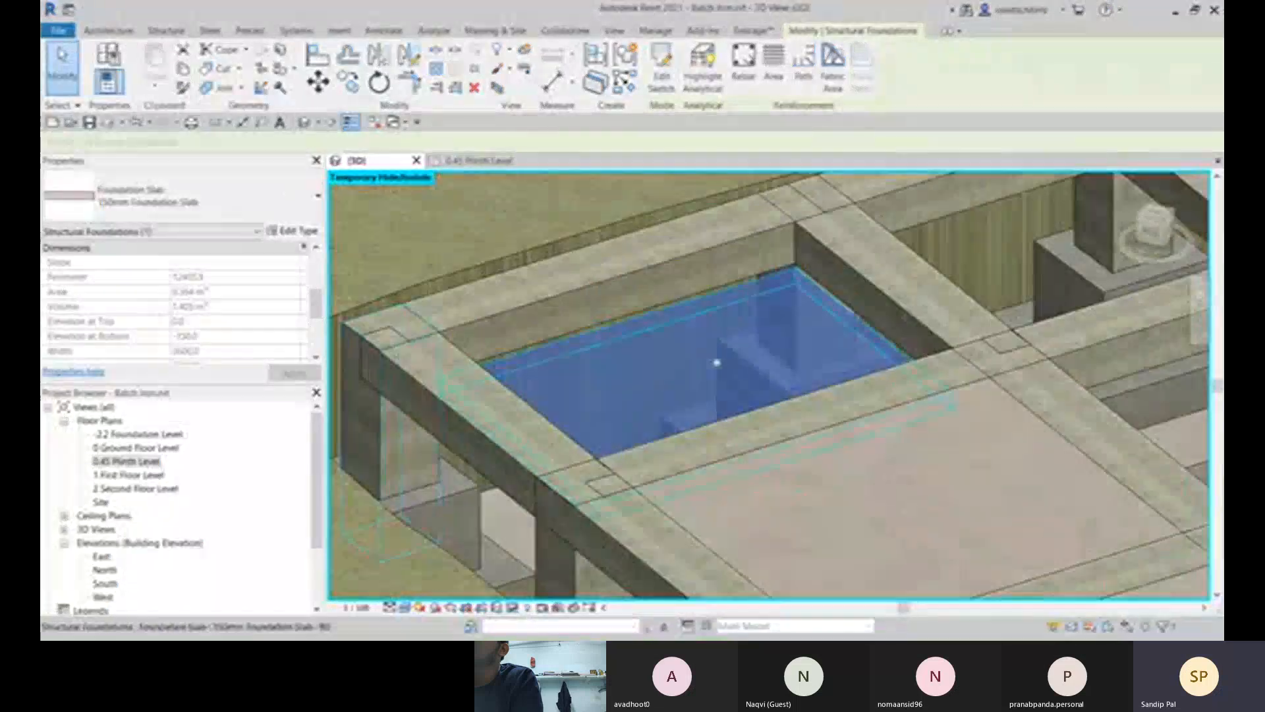
scroll(717, 362, down, 2)
scroll(226, 311, down, 3)
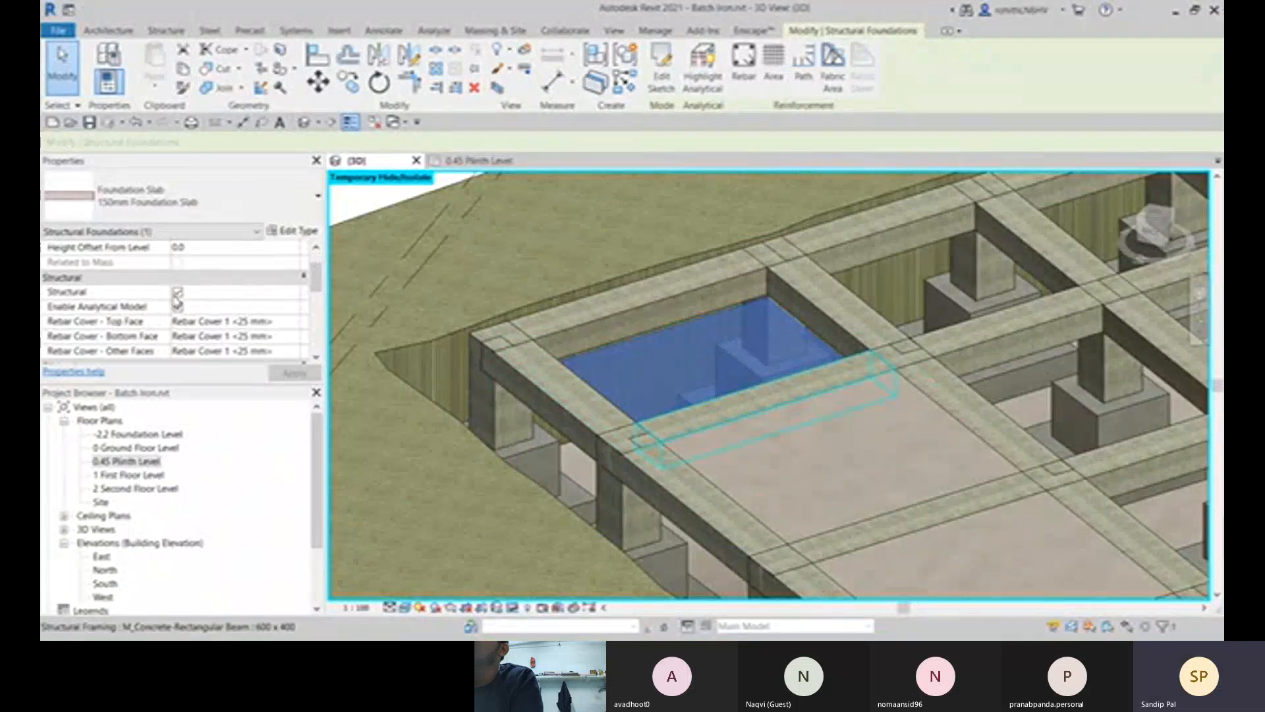
scroll(177, 300, up, 1)
click(217, 262)
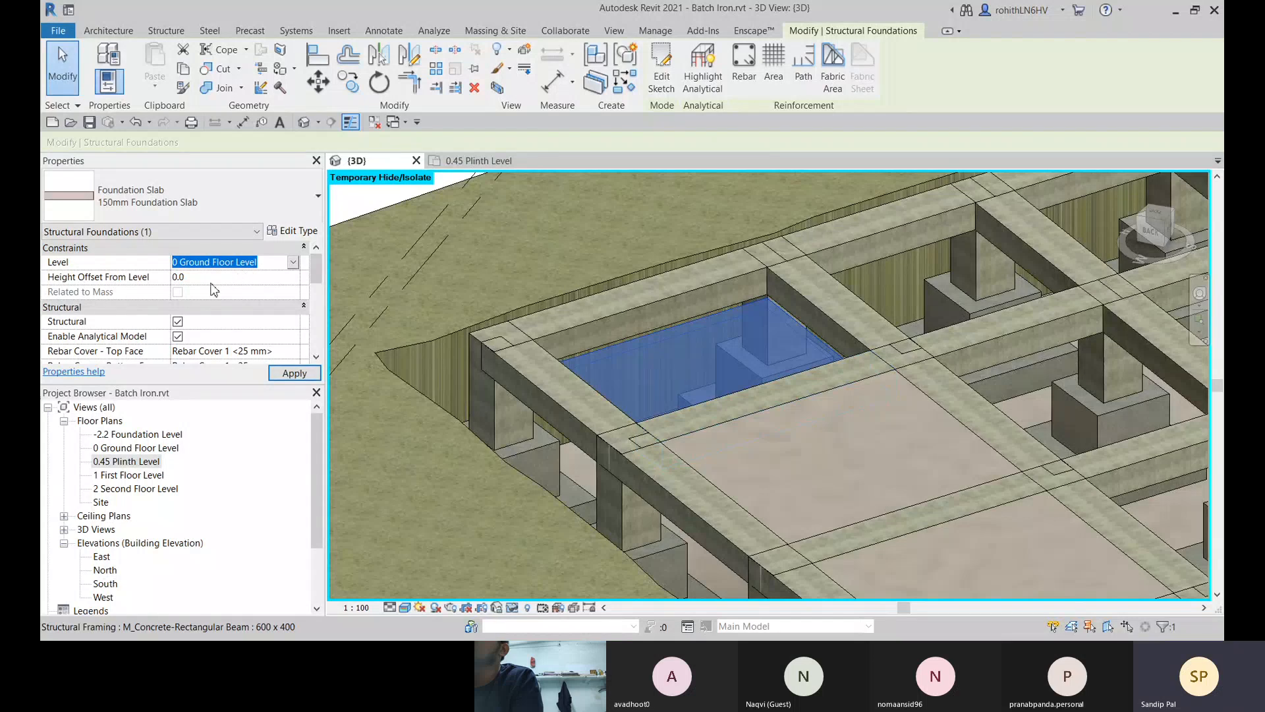
click(203, 305)
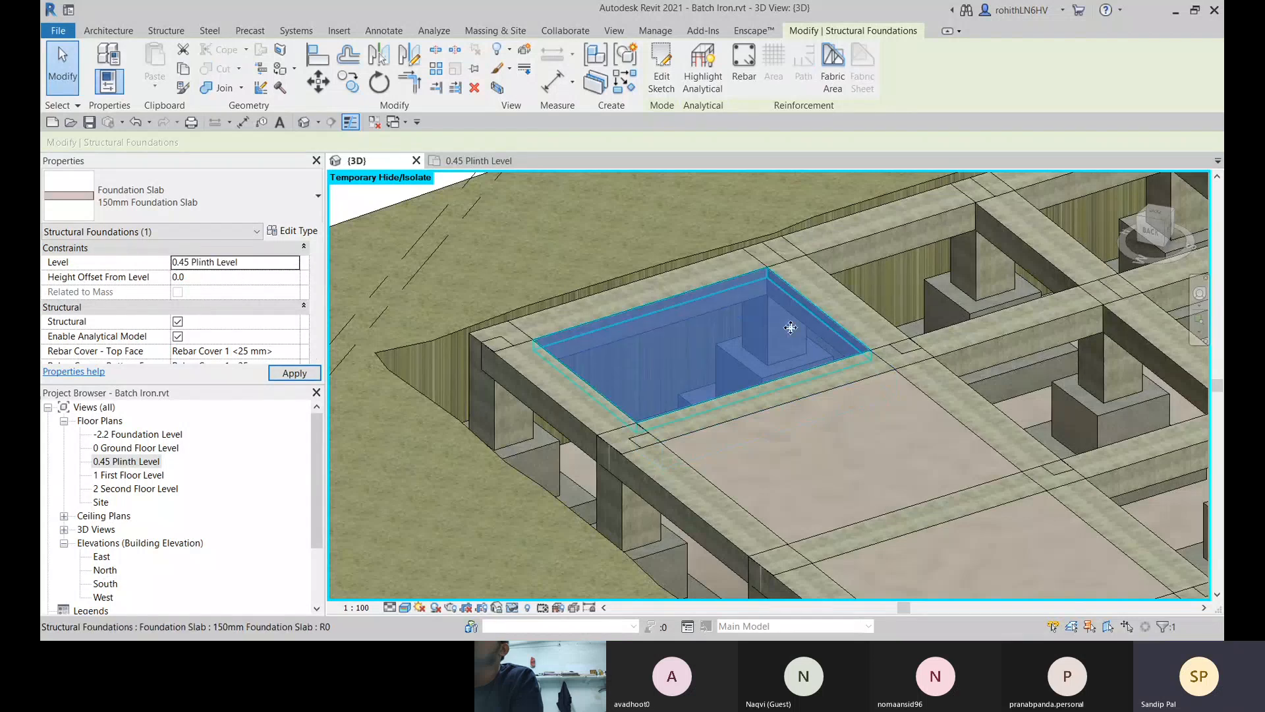
Step: Deselect the corner slab and examine how the three foundation slabs sit between the plinth beams from several sides
scroll(782, 380, down, 2)
scroll(782, 380, down, 3)
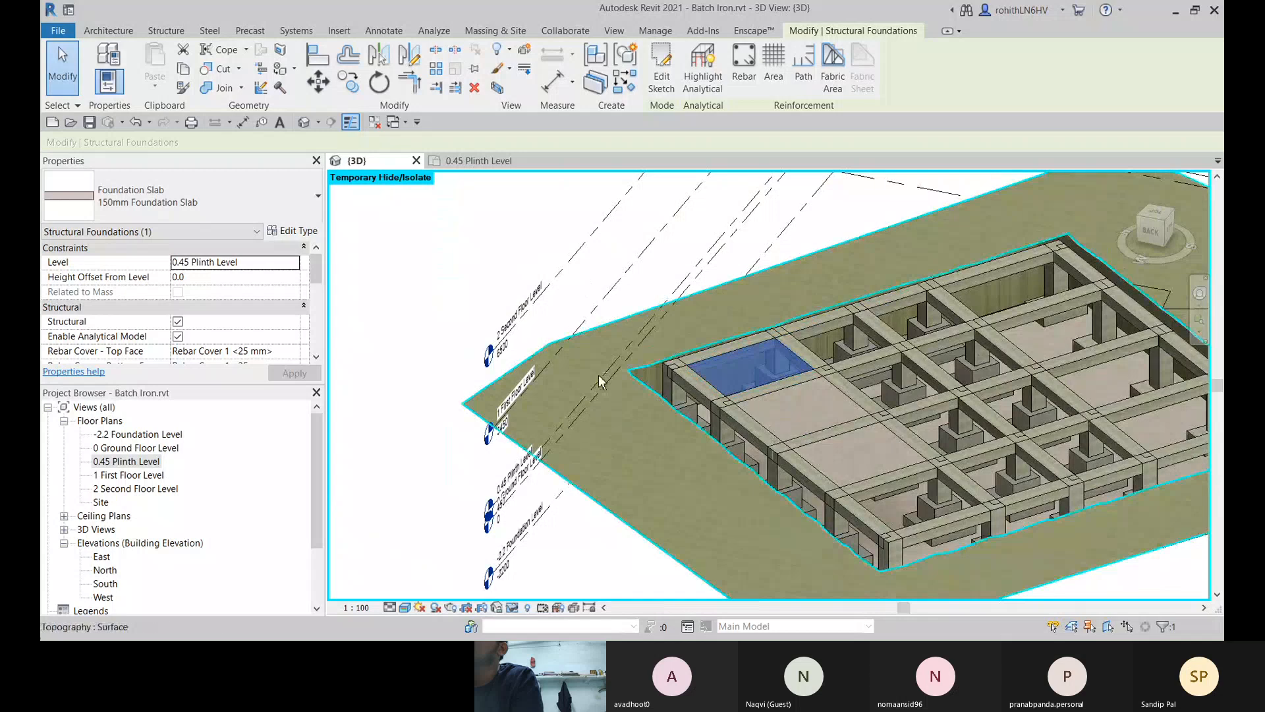
shift+middle_drag(781, 380, 964, 454)
click(946, 537)
shift+middle_drag(947, 536, 1101, 582)
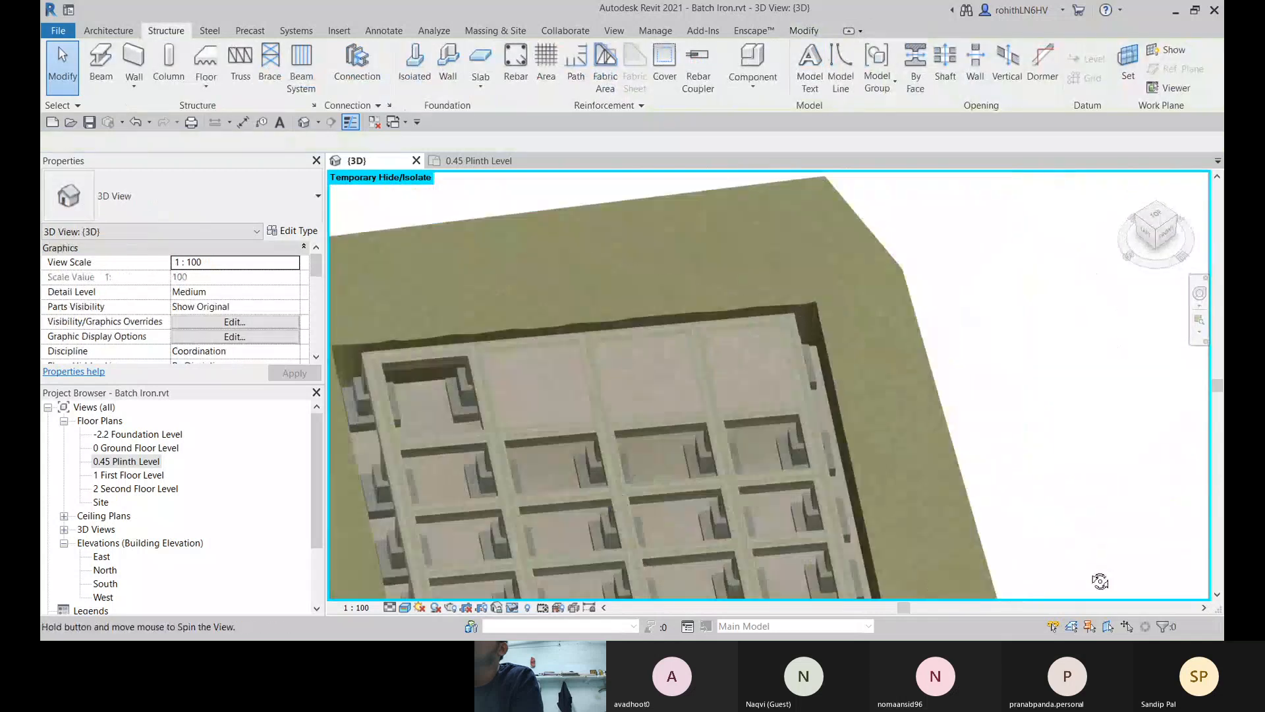
scroll(884, 511, down, 3)
middle_drag(855, 531, 816, 370)
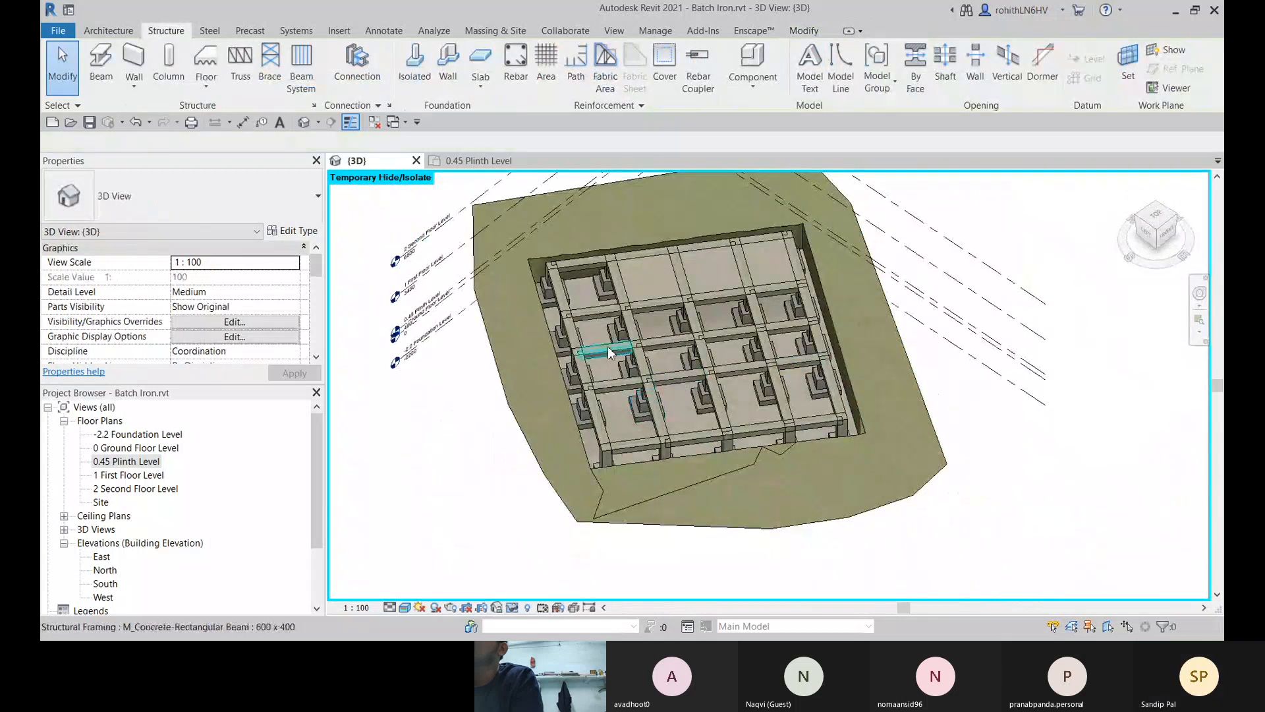
double_click(854, 410)
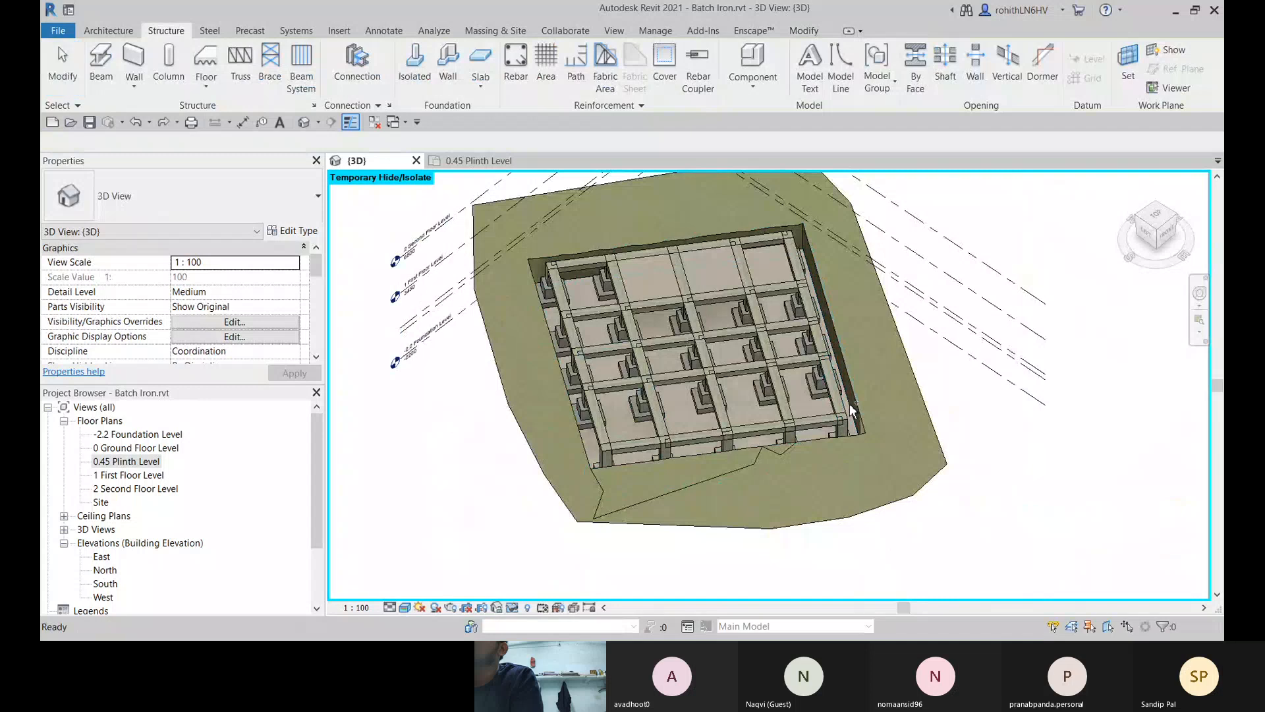
Step: Undo the foundation slabs and plinth beams, going back to the isolated columns and footings in the excavated pit
key(ctrl+z)
key(ctrl+z)
key(ctrl+z)
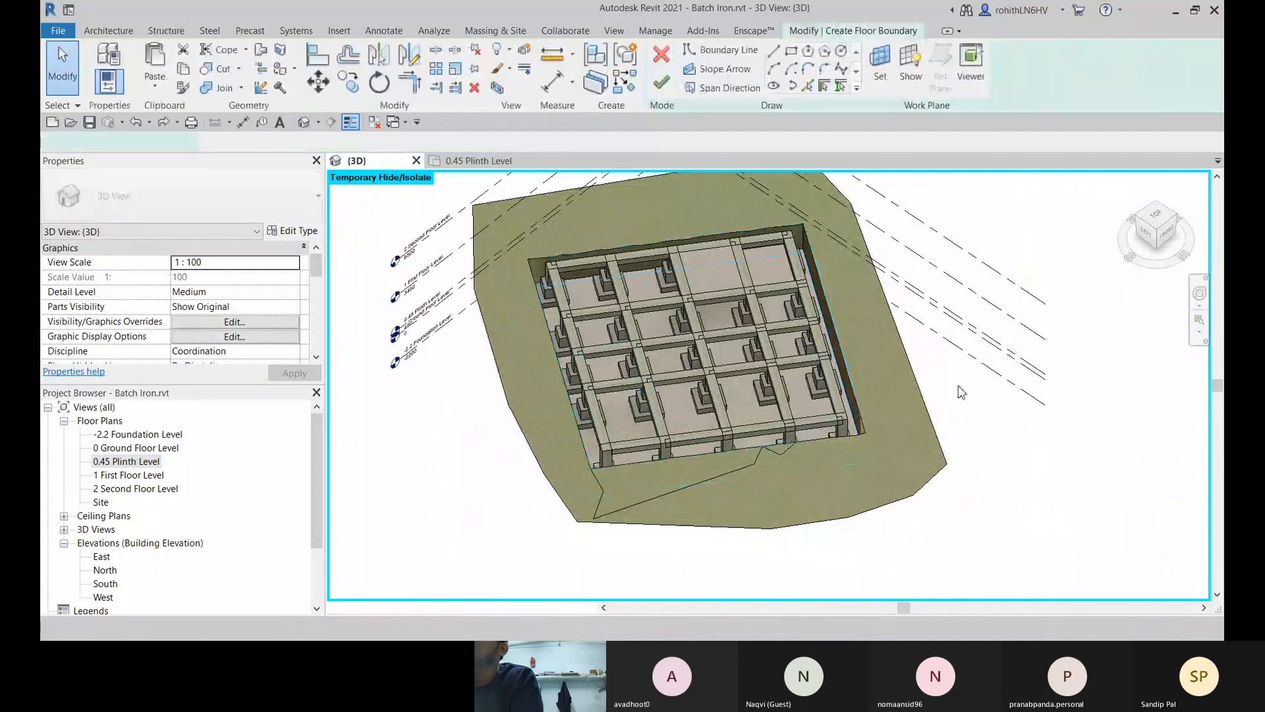
key(ctrl+z)
key(ctrl+z)
key(ctrl+z)
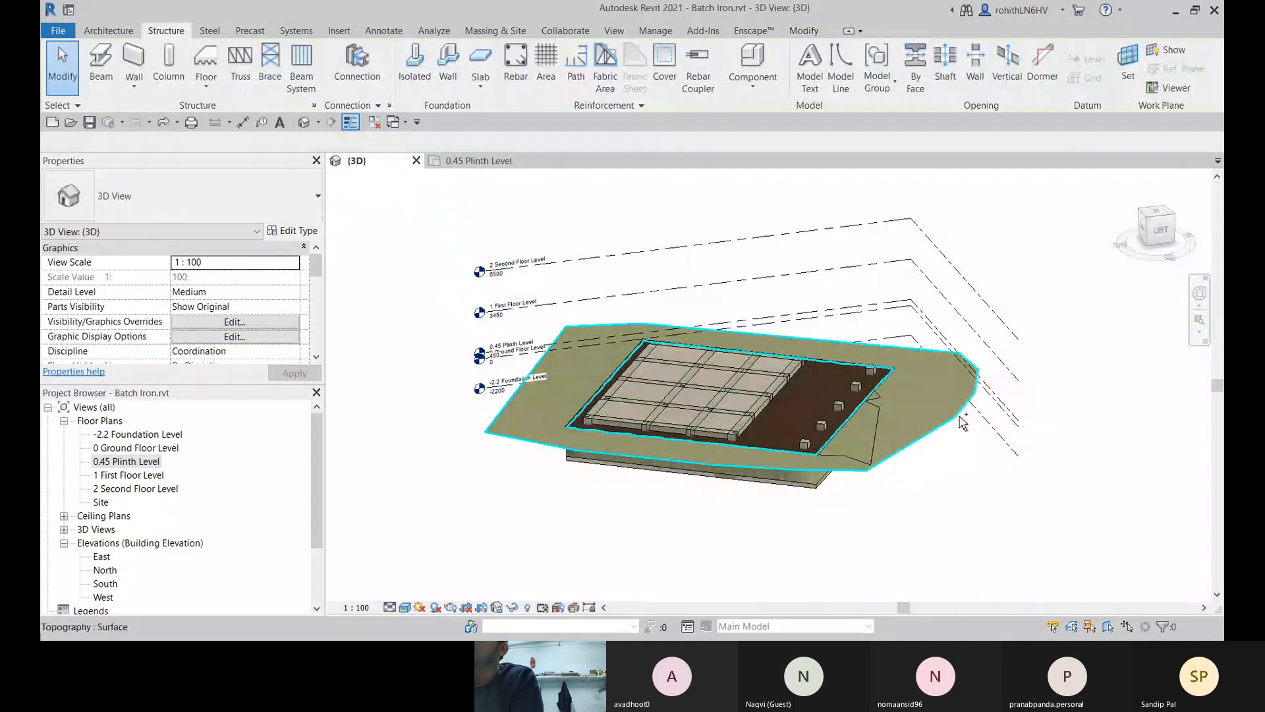
key(ctrl+y)
key(ctrl+y)
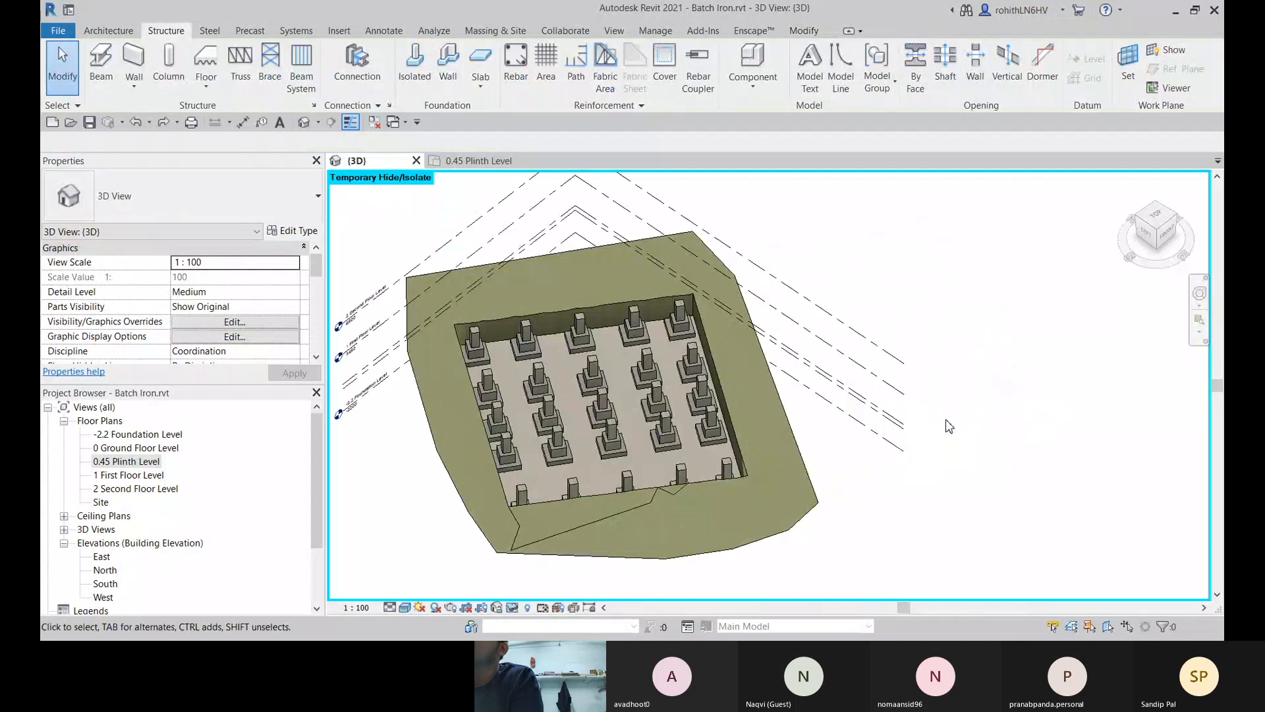
middle_drag(761, 469, 871, 461)
scroll(750, 369, up, 2)
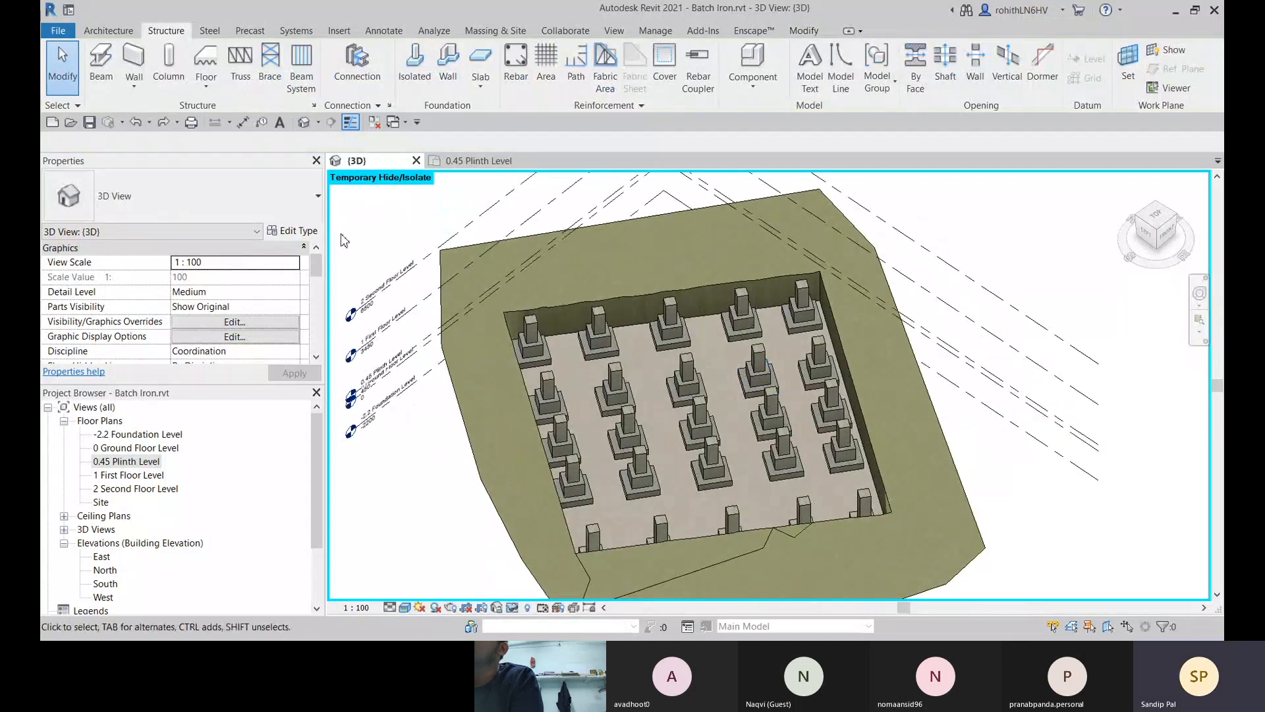
Step: Open the 0.45 Plinth Level floor plan with the column grid
click(465, 161)
scroll(810, 358, up, 2)
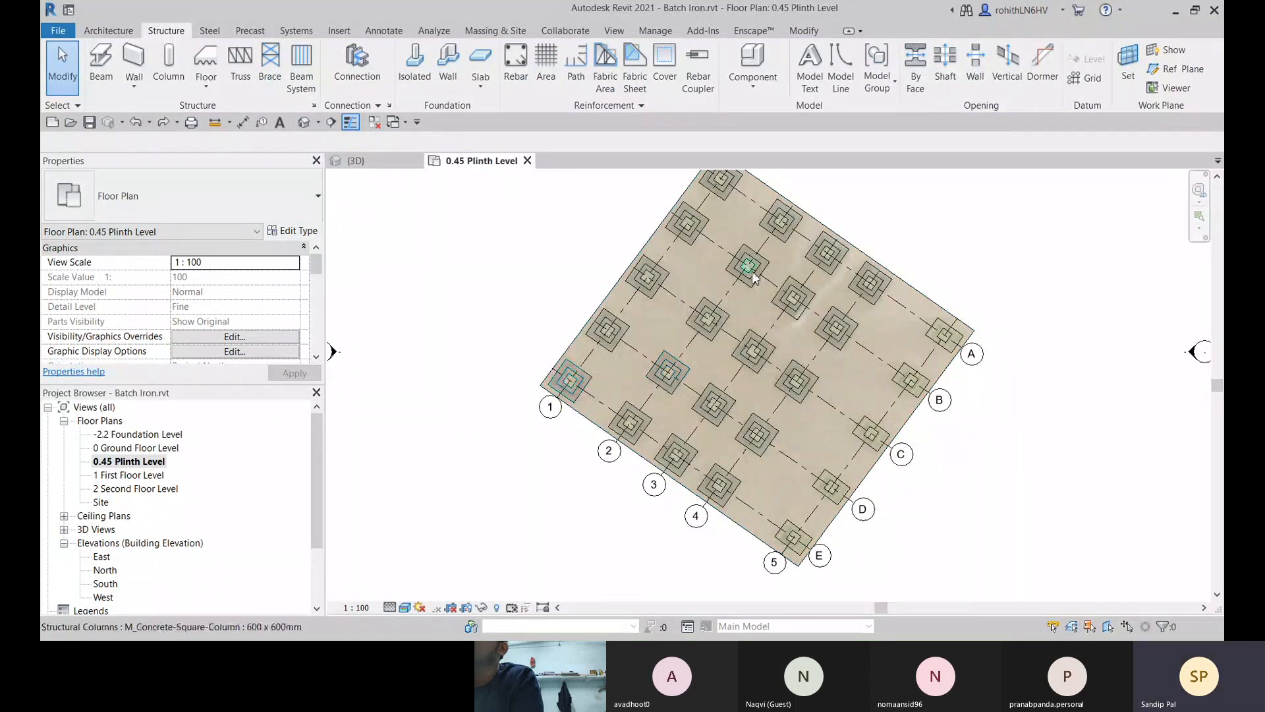
middle_drag(750, 269, 740, 294)
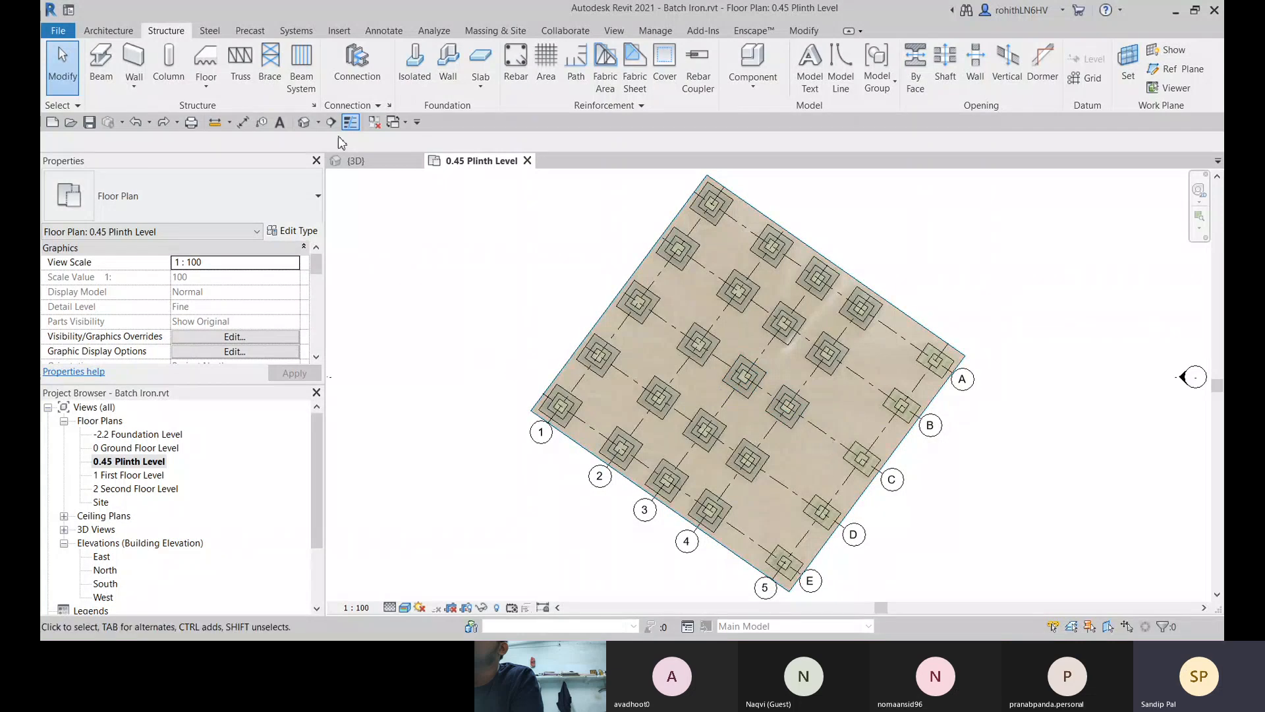
Step: Start a structural beam system and examine its layout rule, fixed spacing, justification and beam type
click(299, 92)
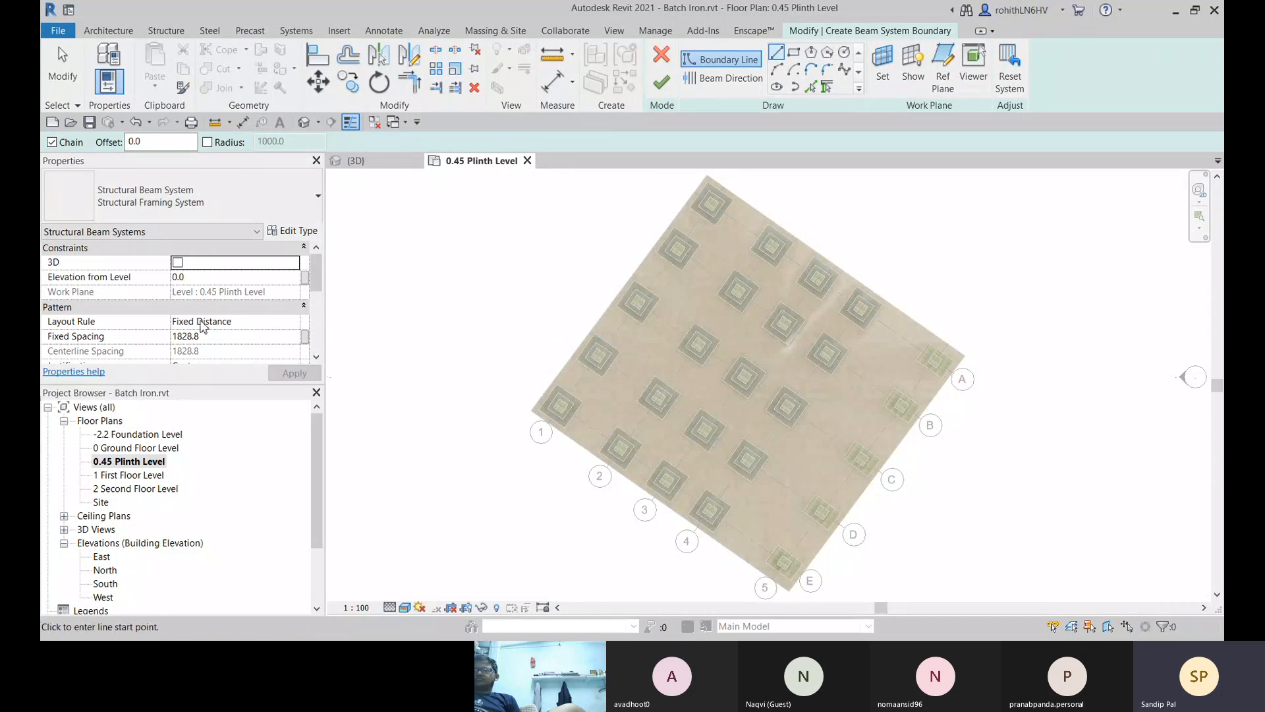
scroll(276, 354, down, 3)
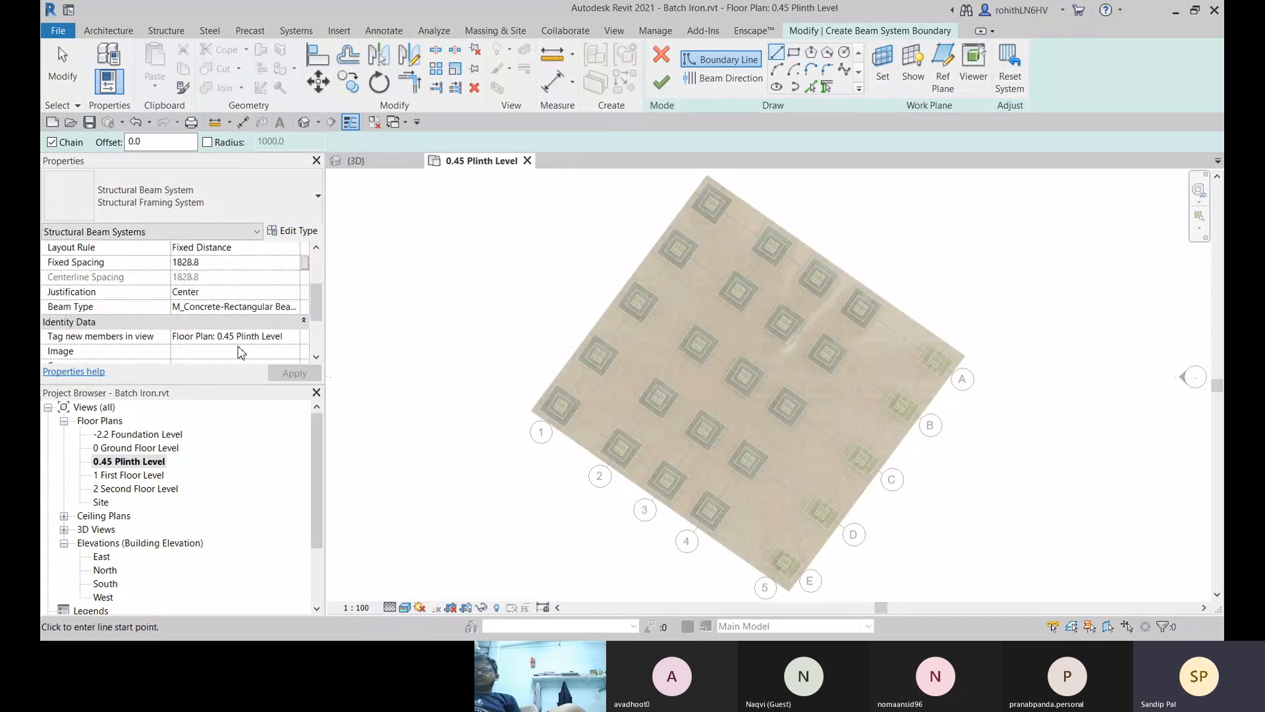
click(298, 313)
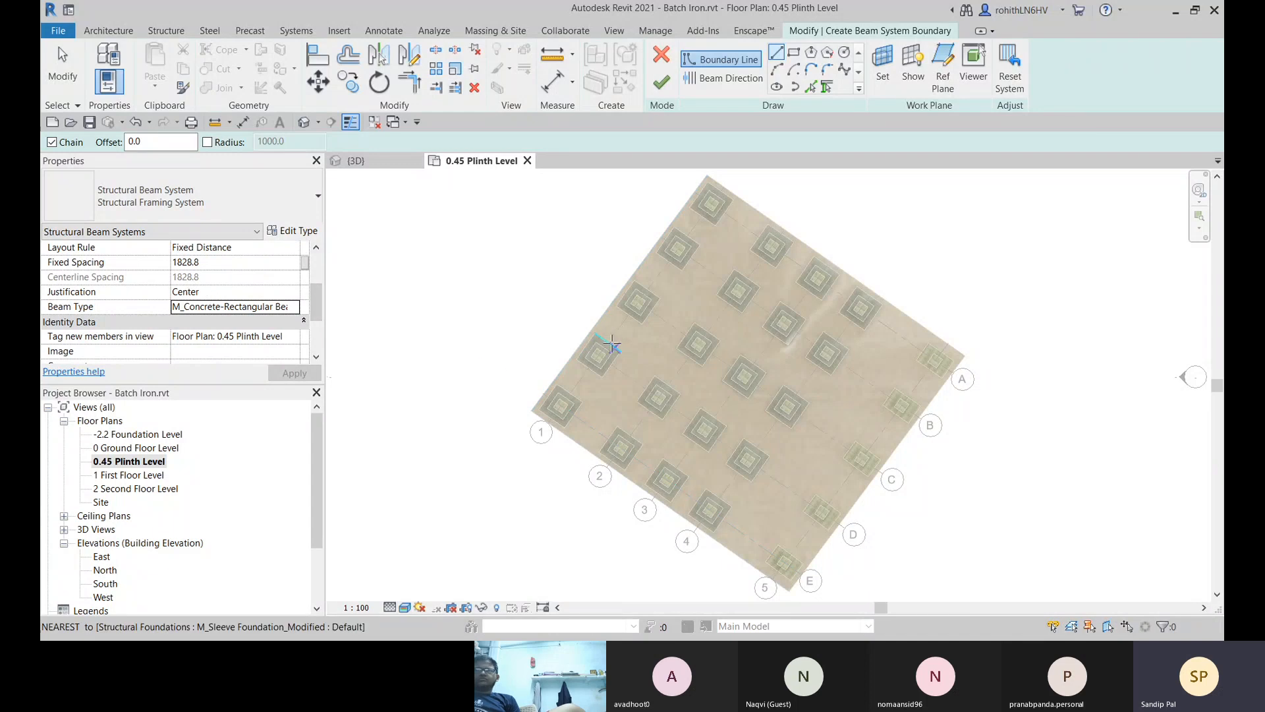
scroll(175, 301, up, 1)
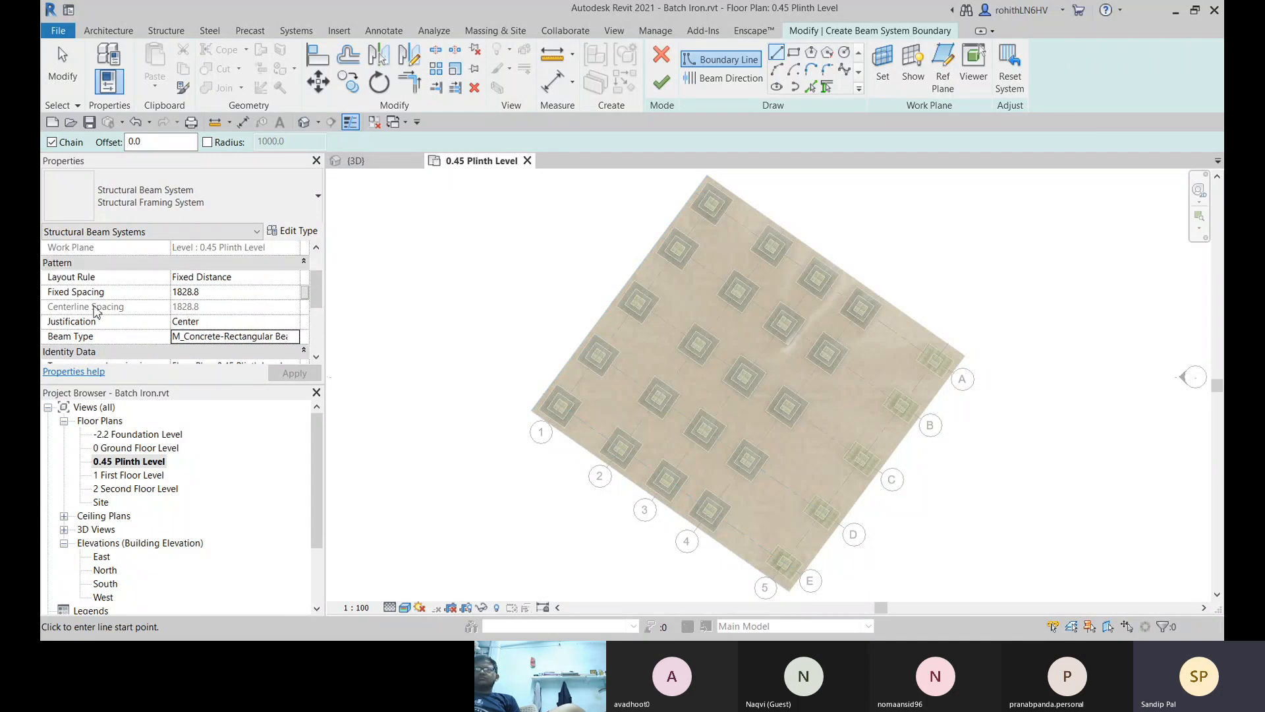
scroll(221, 287, up, 1)
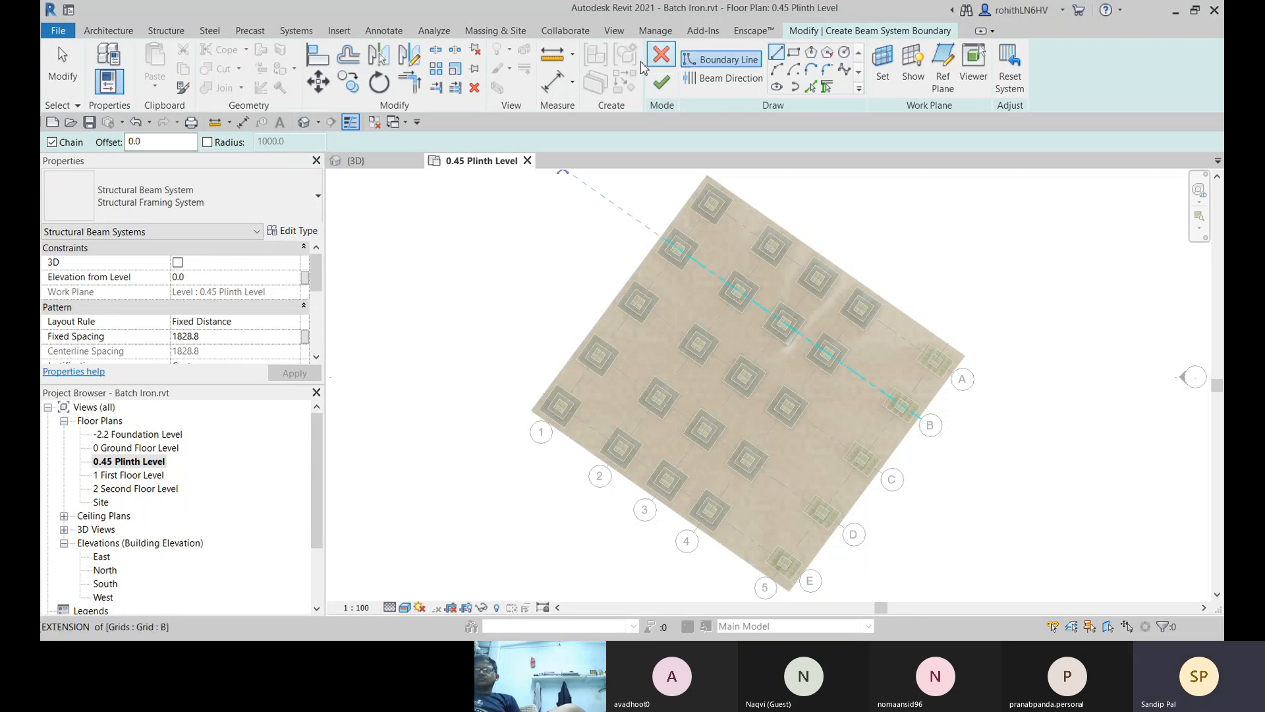
Step: Try to dimension the column spacing along grid A within the beam system sketch, then abandon both the dimension and the sketch
click(546, 91)
scroll(695, 200, up, 5)
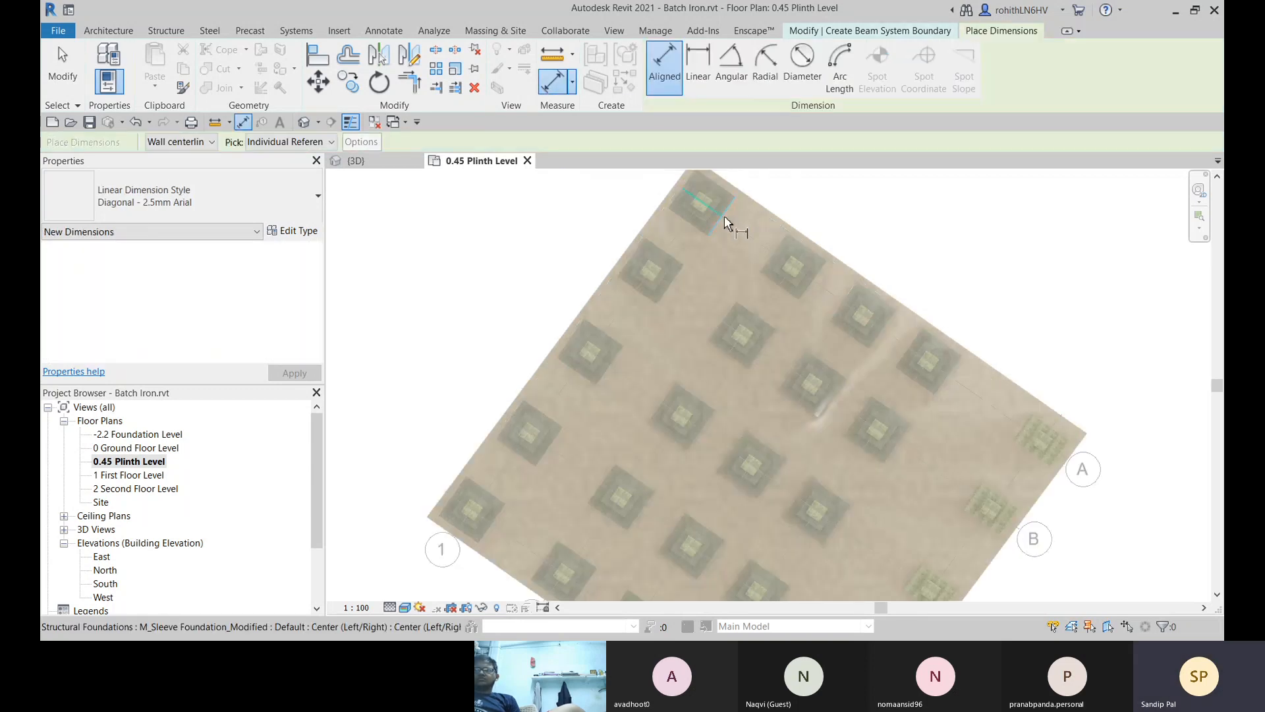
middle_drag(694, 200, 678, 260)
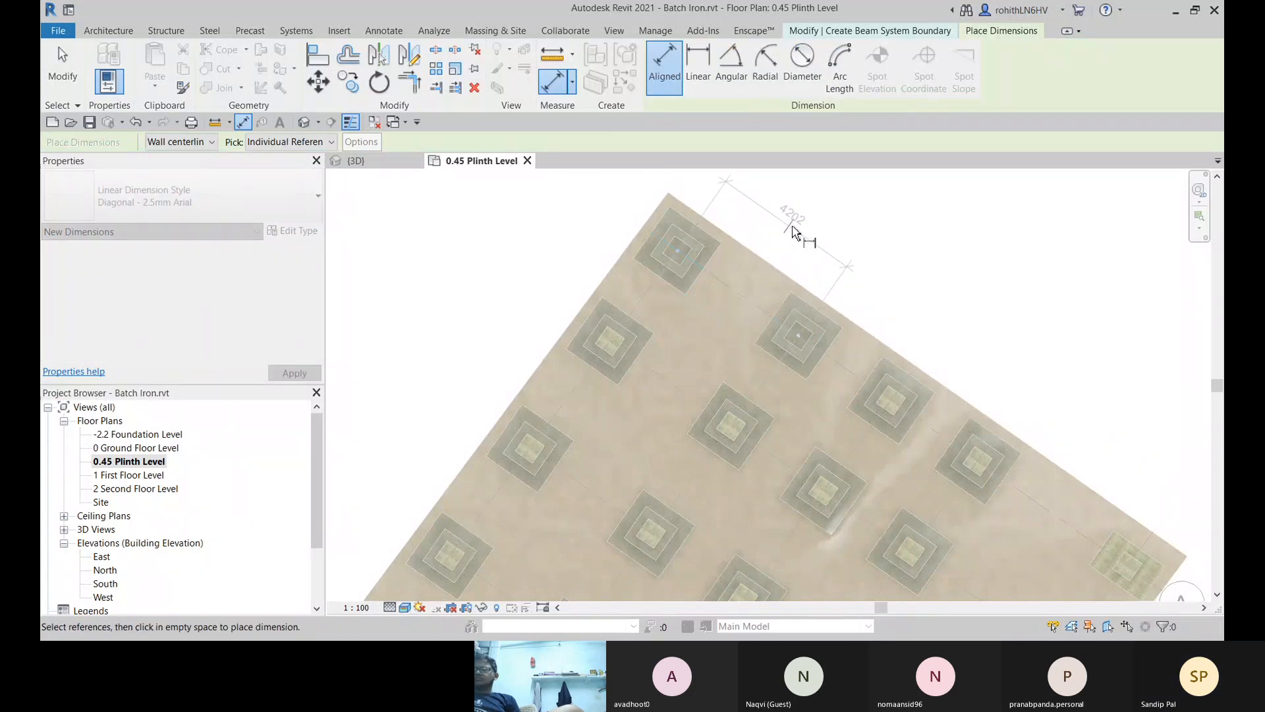
click(894, 402)
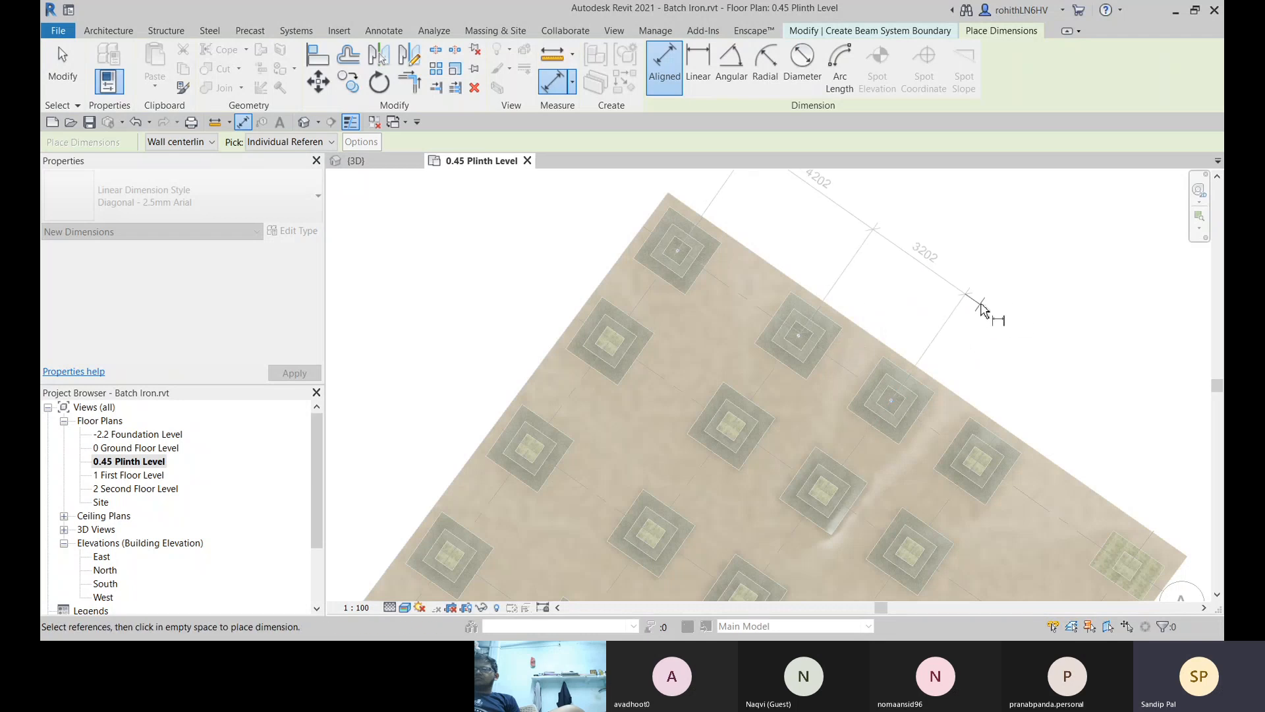
right_click(1013, 277)
click(1026, 282)
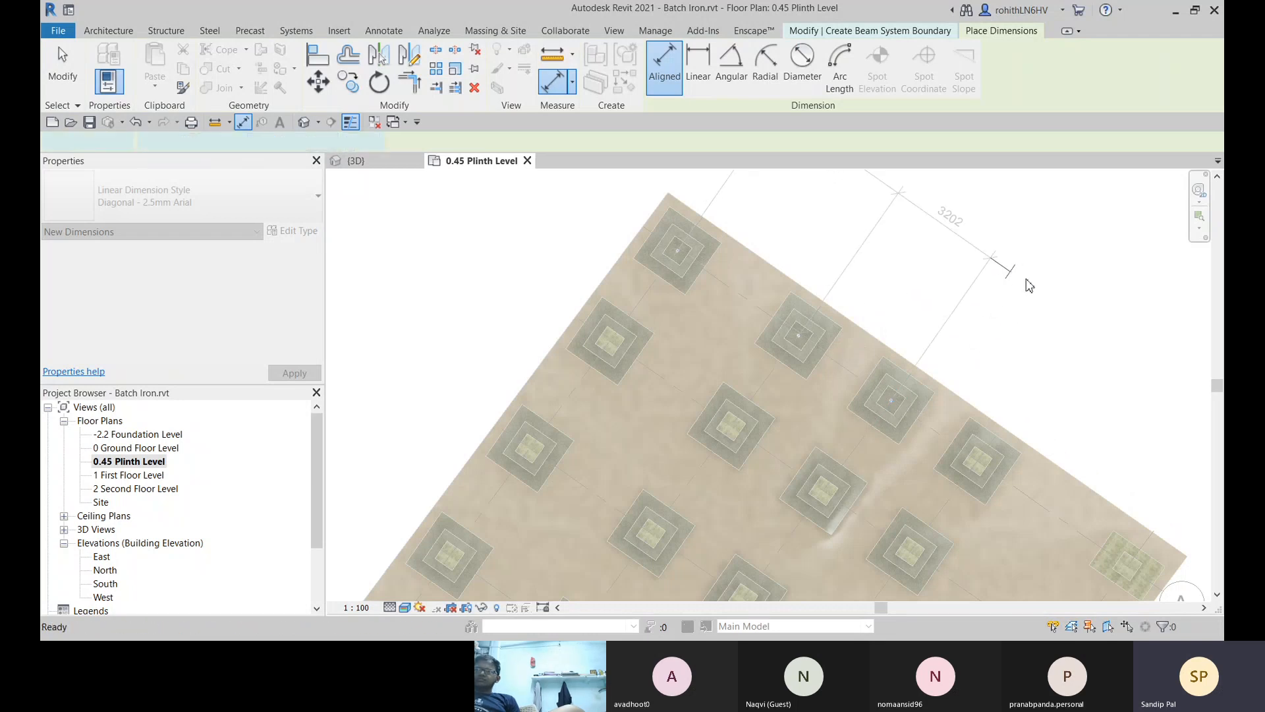
right_click(928, 262)
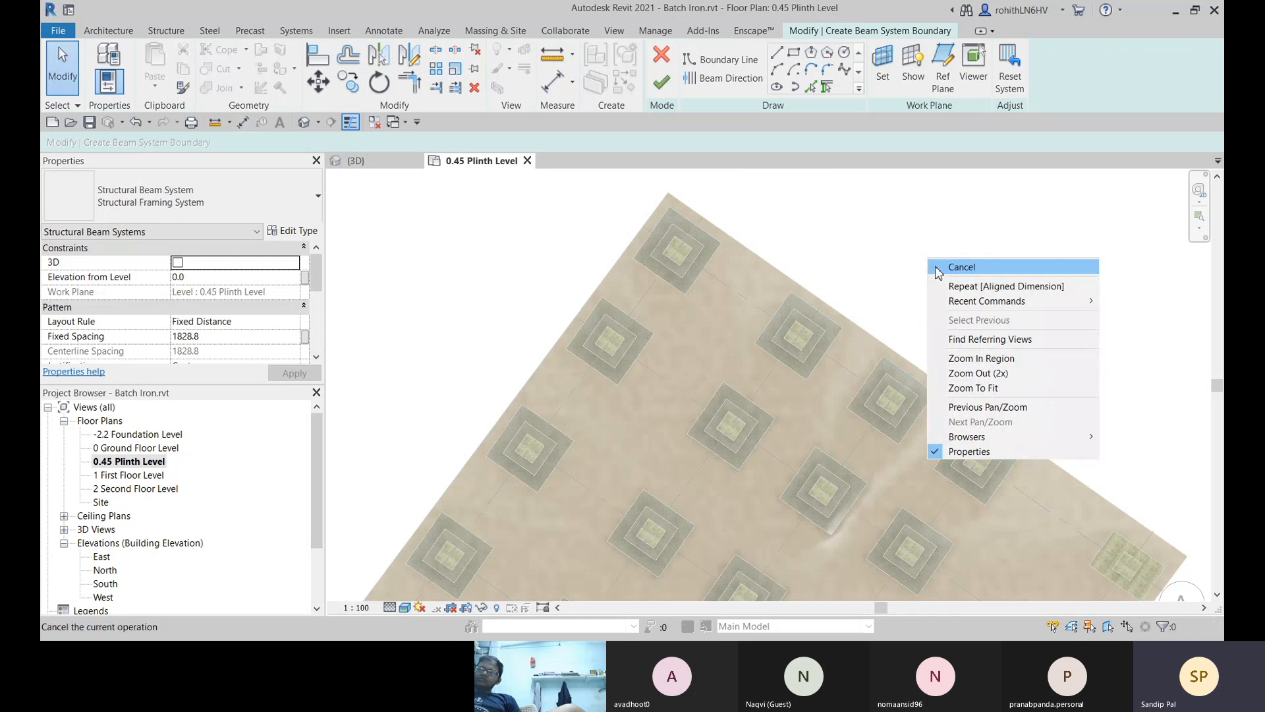
click(942, 266)
click(669, 345)
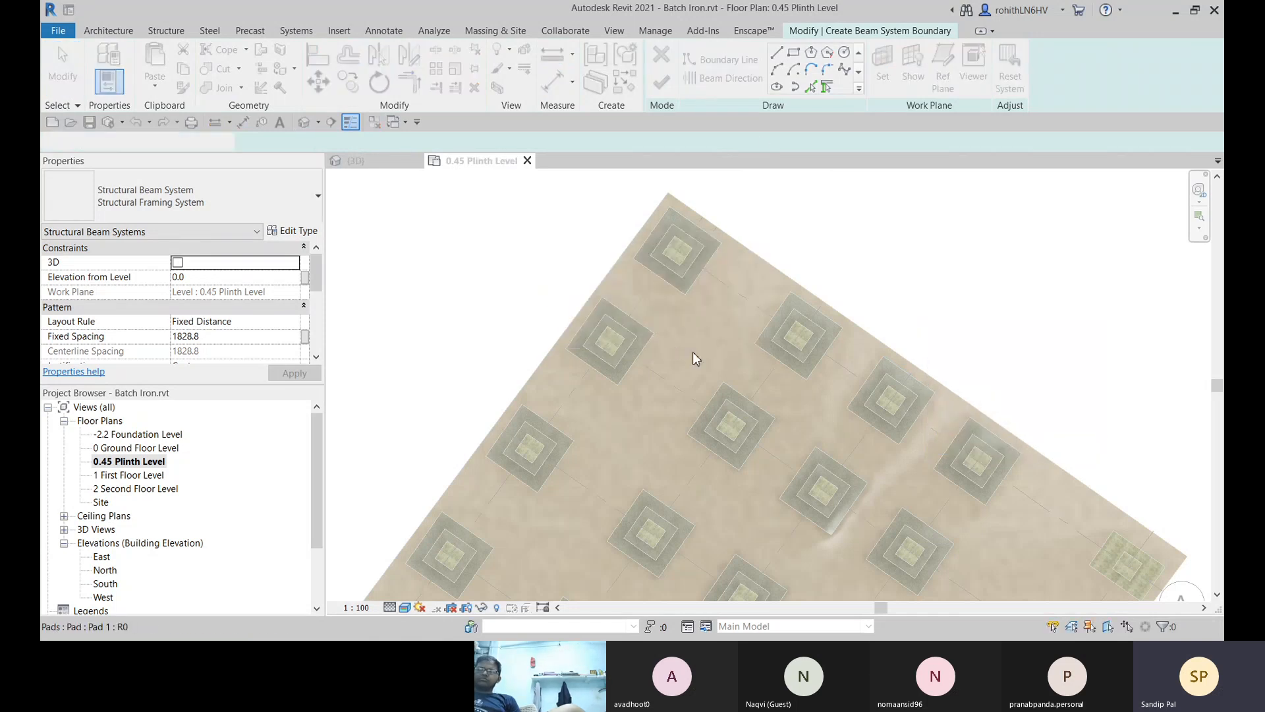
Step: Place a continuous aligned dimension string across grids 1, 2, 3 and 4, outside the pad beyond grid A
scroll(694, 352, down, 5)
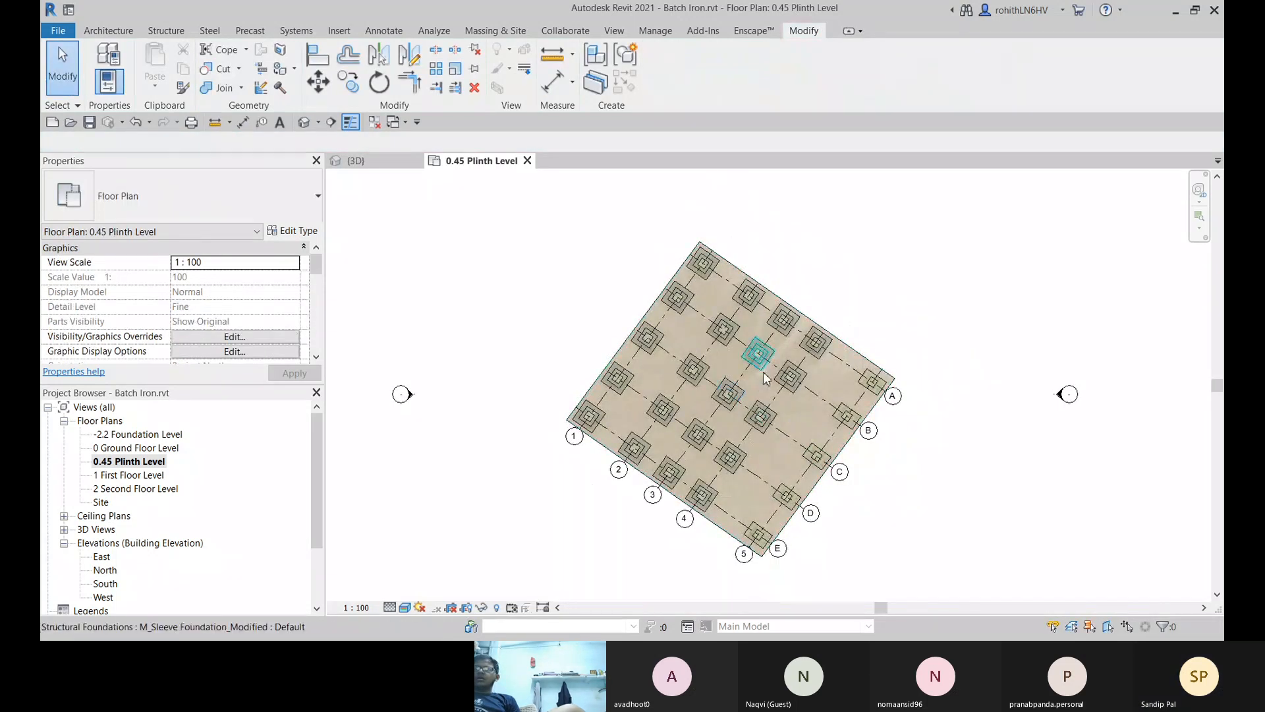
scroll(768, 363, up, 1)
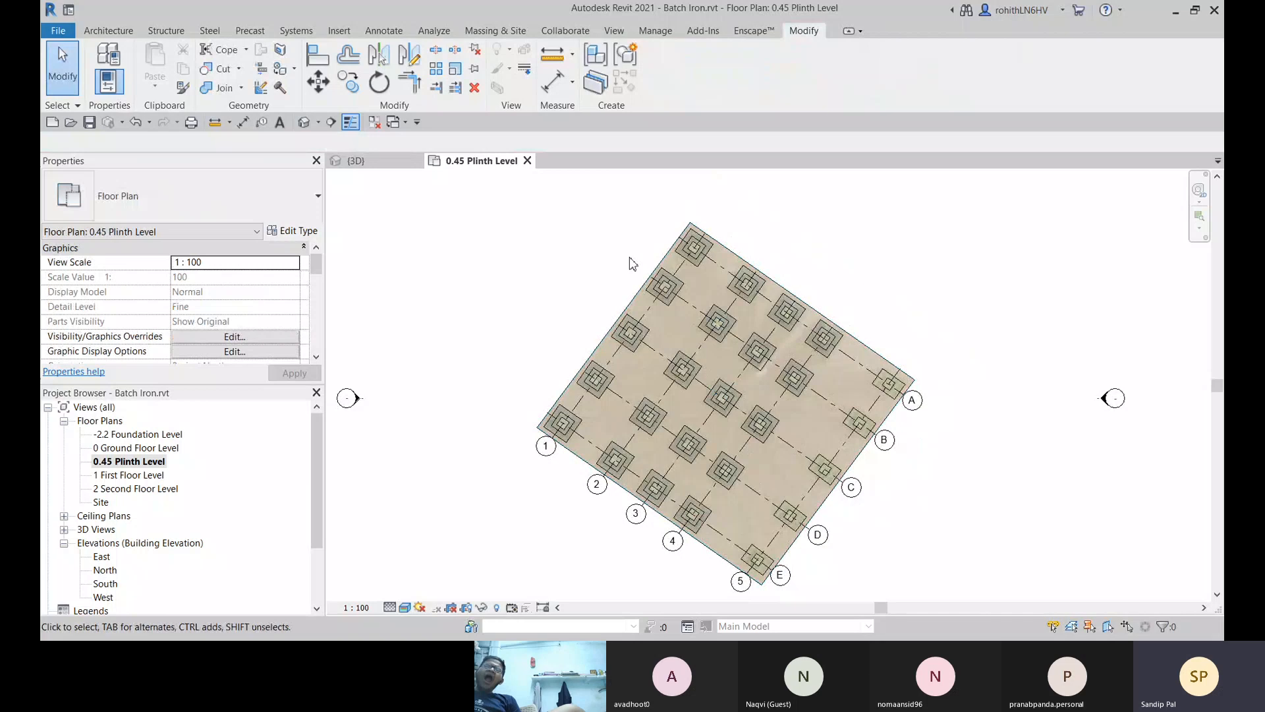
click(555, 84)
scroll(688, 280, up, 3)
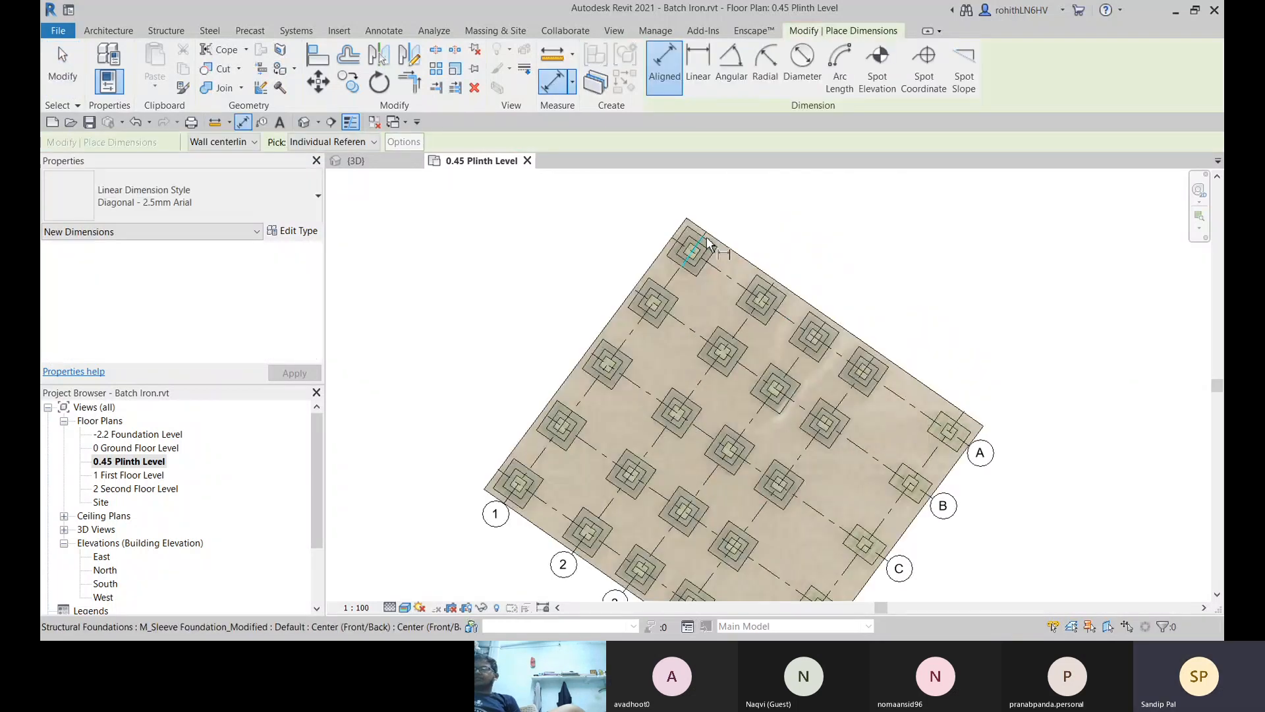
click(689, 281)
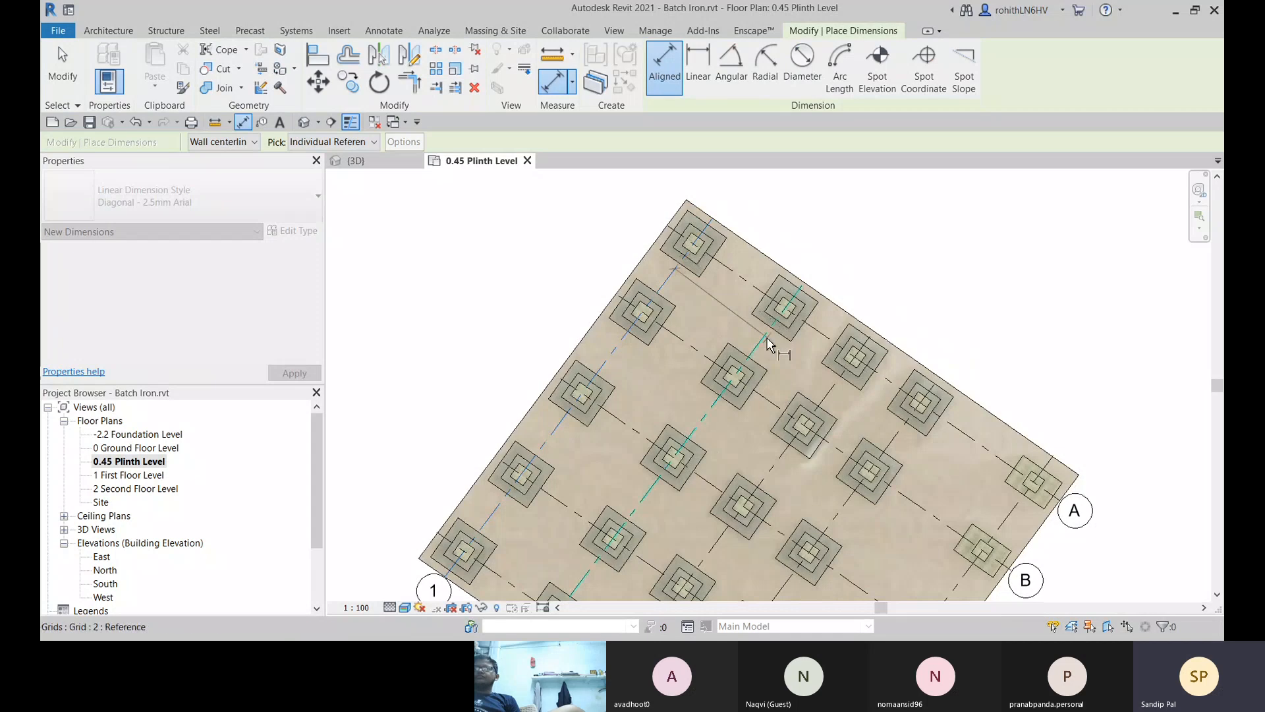
click(767, 345)
click(863, 346)
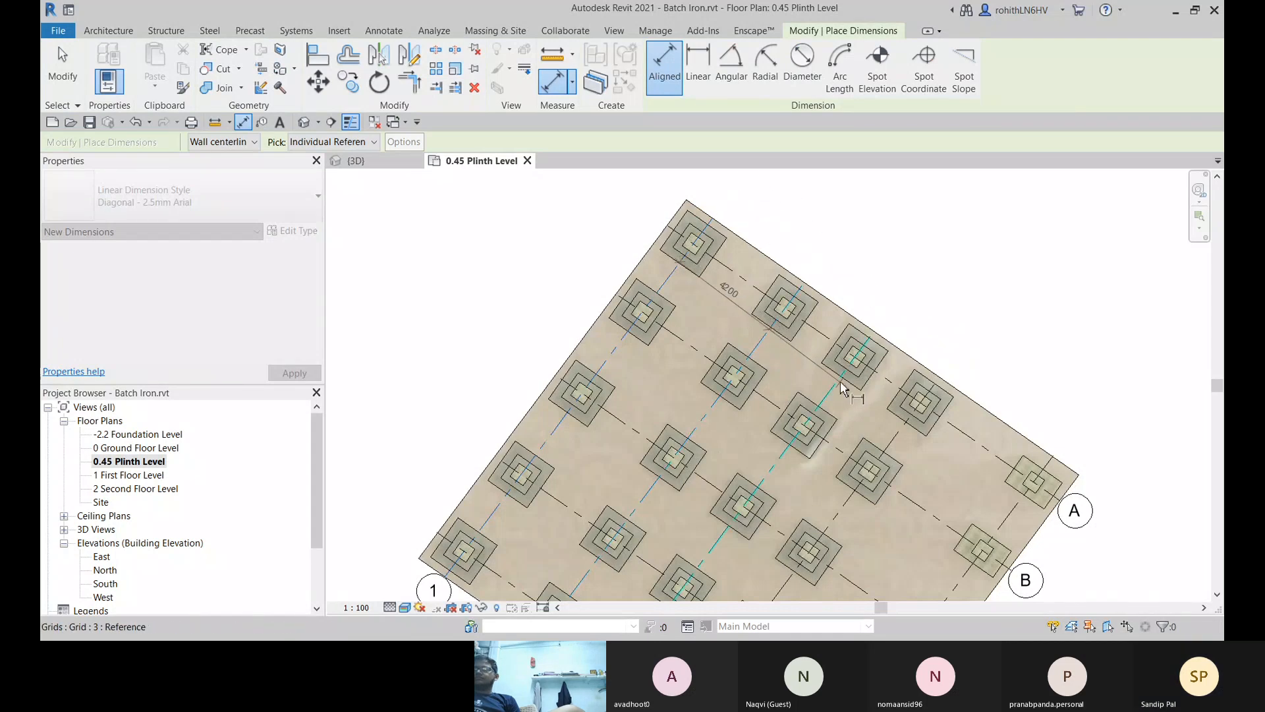
click(902, 428)
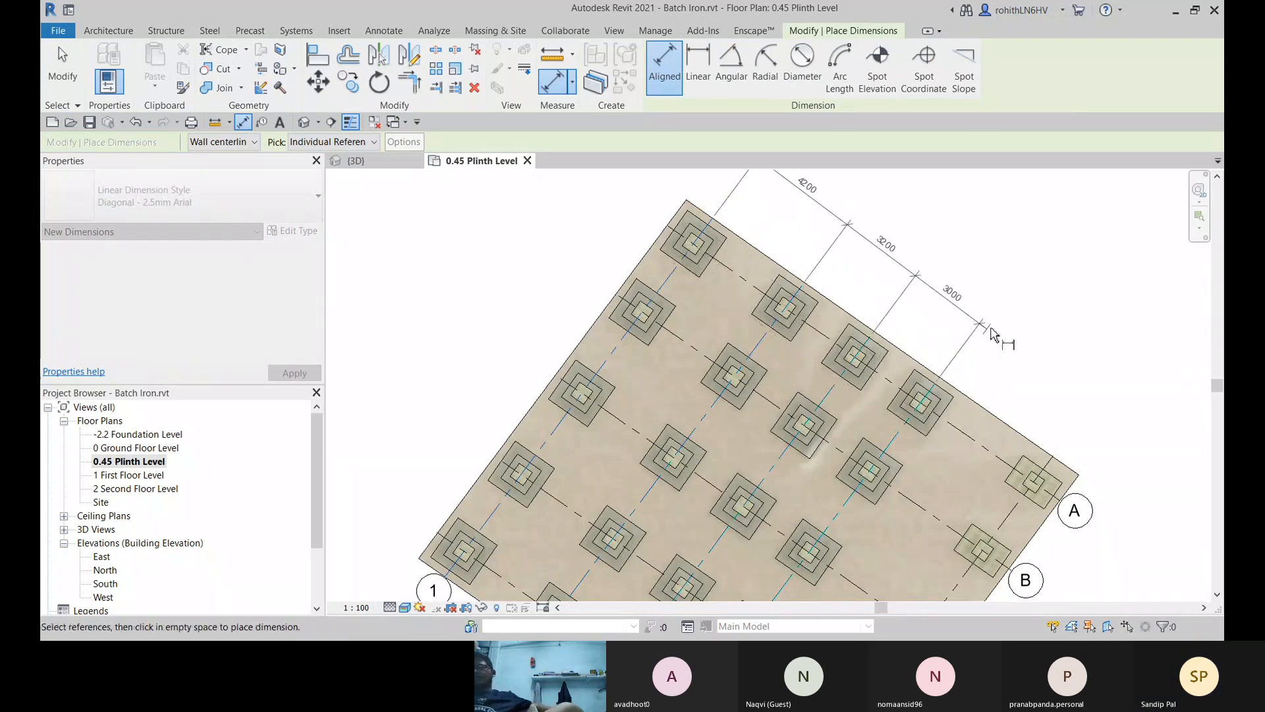
scroll(1025, 323, down, 3)
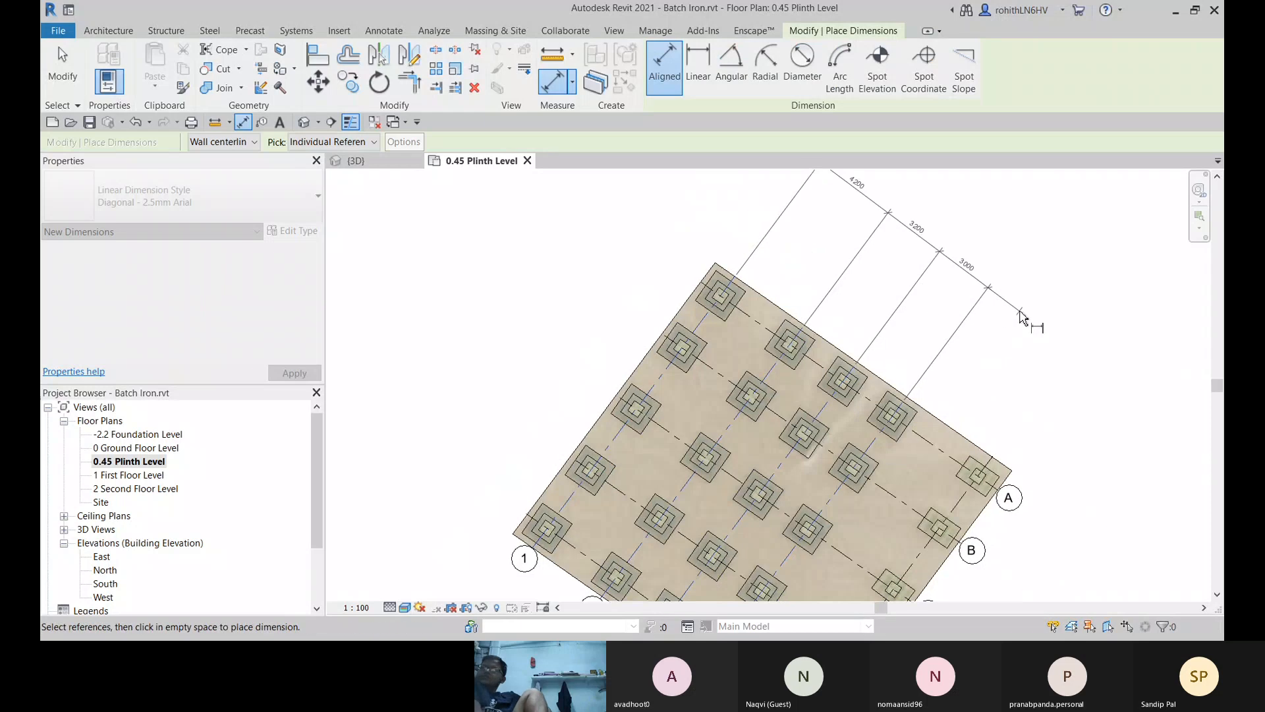
click(1012, 313)
Step: Apply the equality constraint to the dimension string so grids 1 to 4 are evenly spaced, and end dimensioning
click(889, 245)
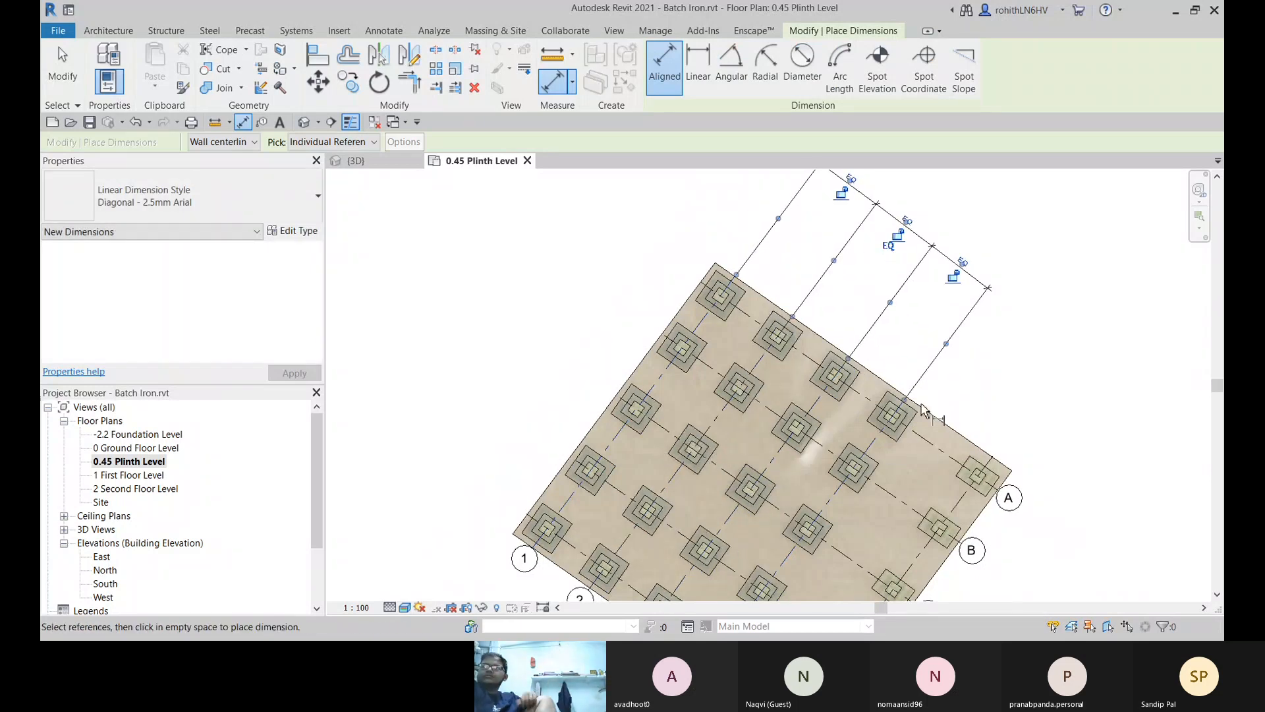
middle_drag(882, 388, 846, 379)
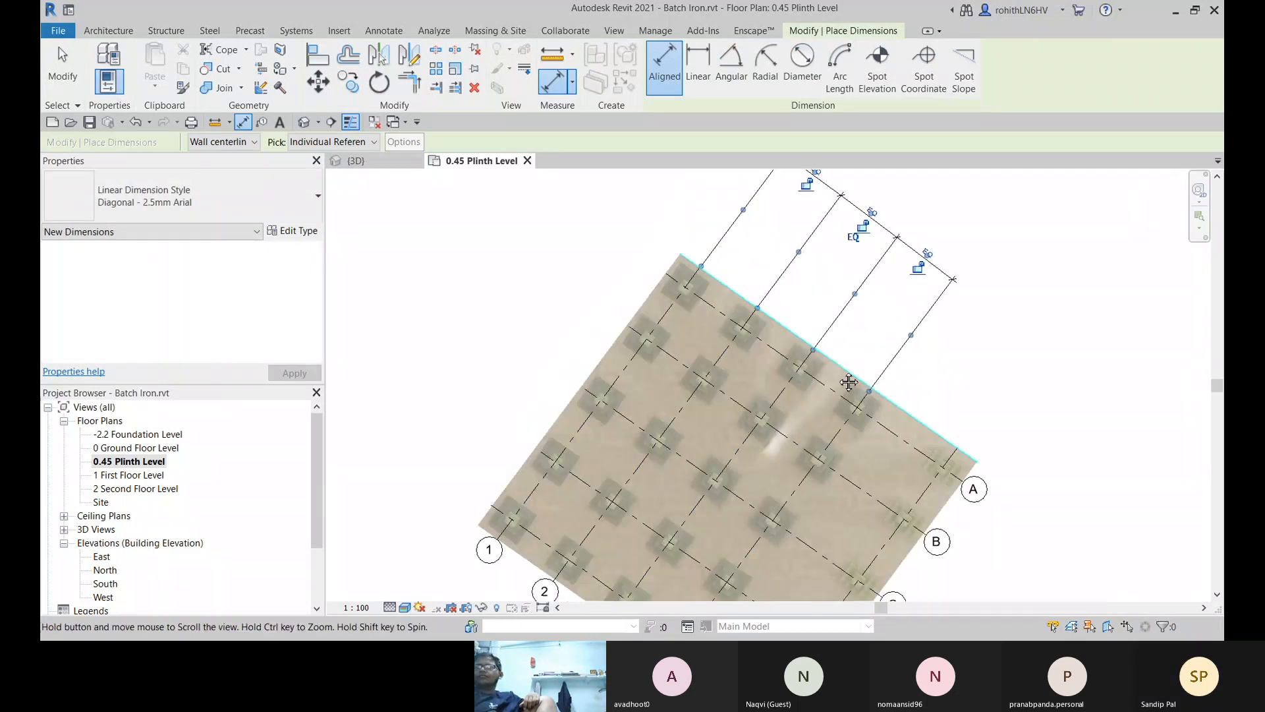
scroll(720, 374, down, 2)
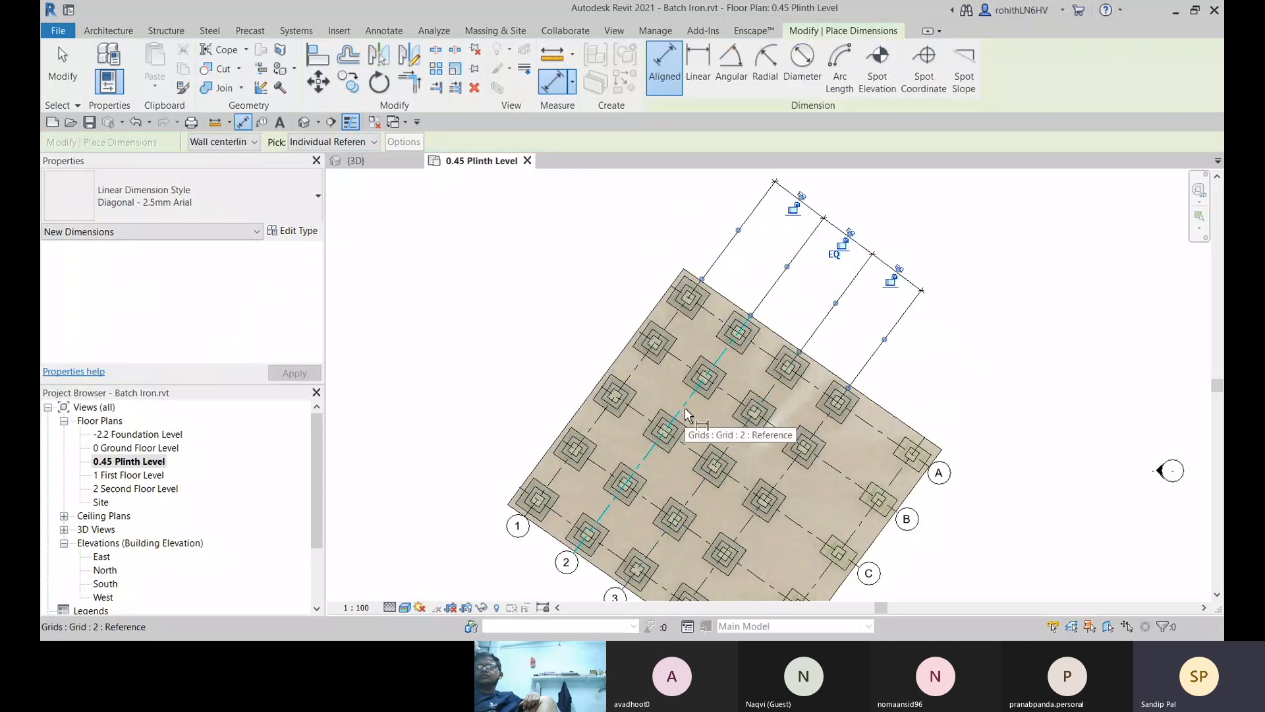
middle_drag(786, 433, 779, 421)
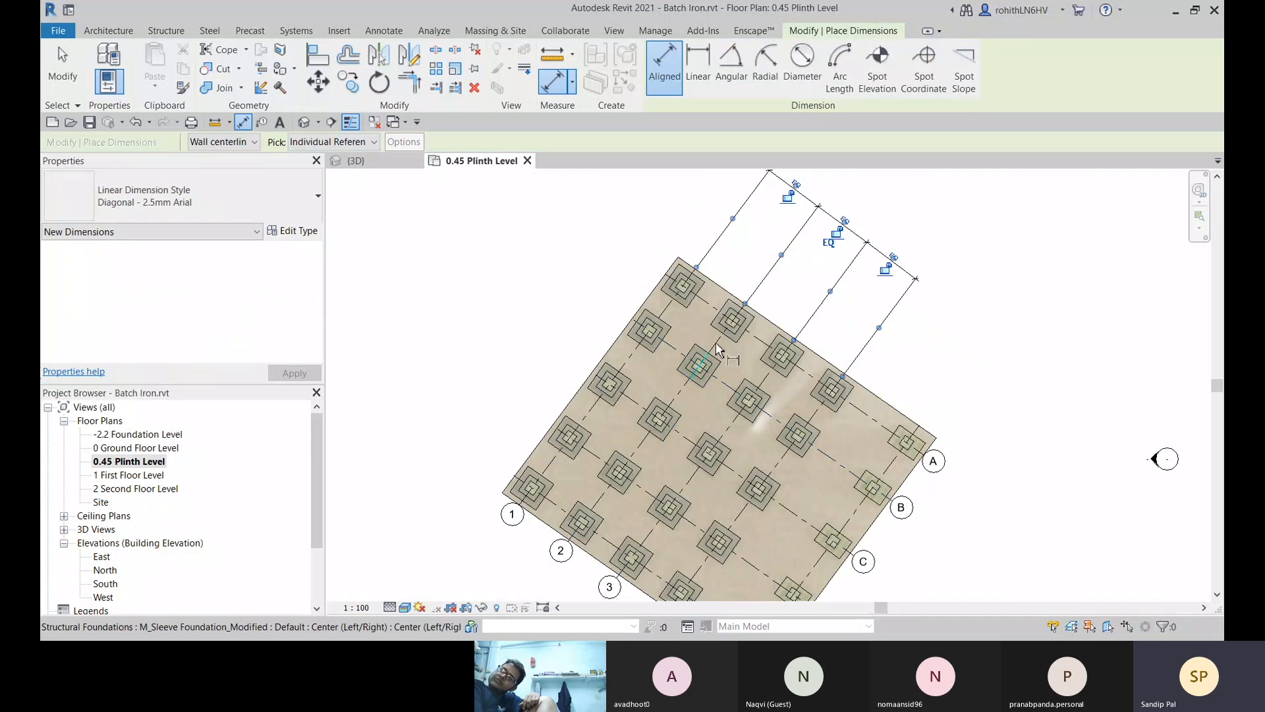
right_click(990, 275)
click(1000, 283)
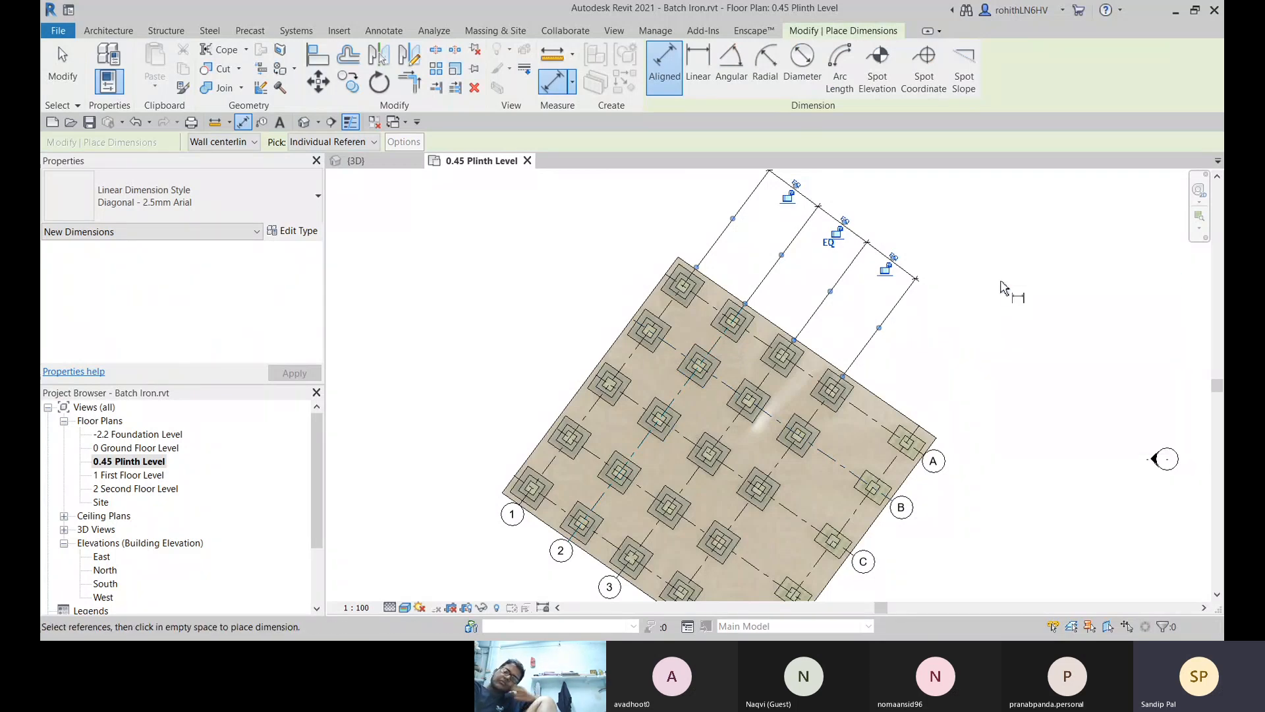
right_click(988, 278)
click(1007, 288)
right_click(974, 291)
click(991, 297)
scroll(996, 304, down, 3)
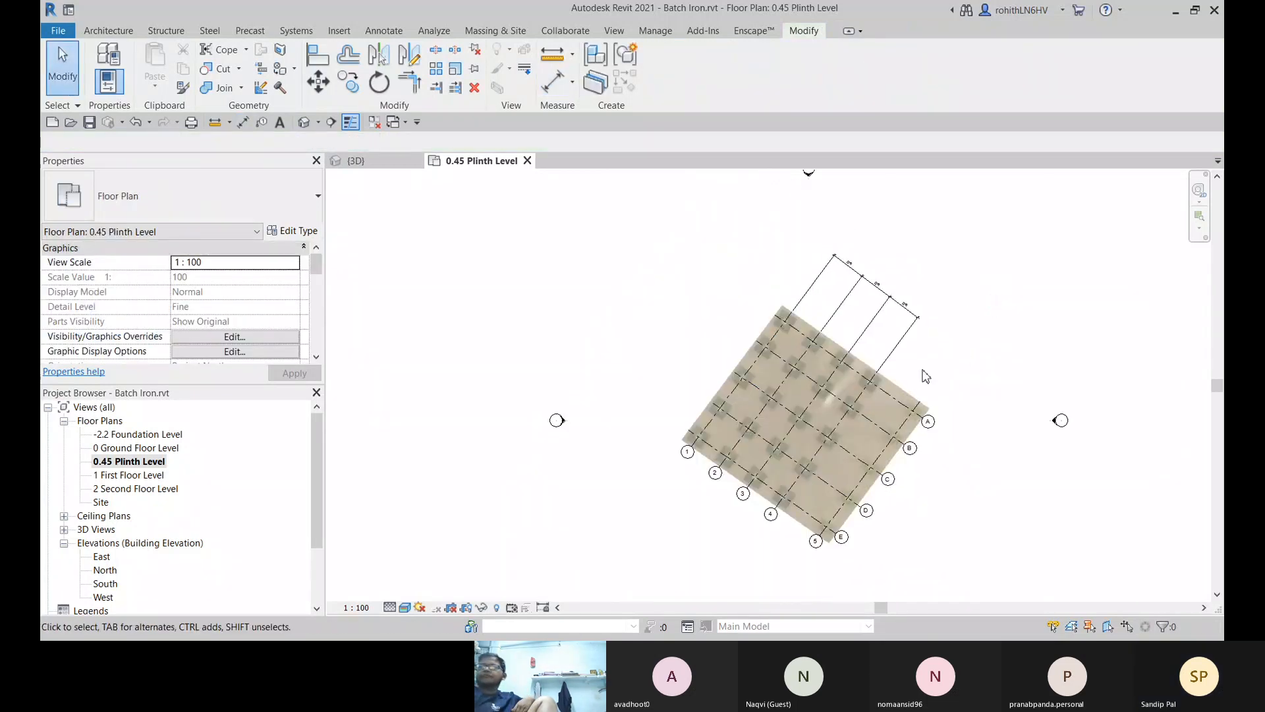
Step: Start a new structural beam system boundary sketch on the 0.45 Plinth Level plan
middle_drag(912, 409, 871, 428)
middle_drag(720, 545, 706, 543)
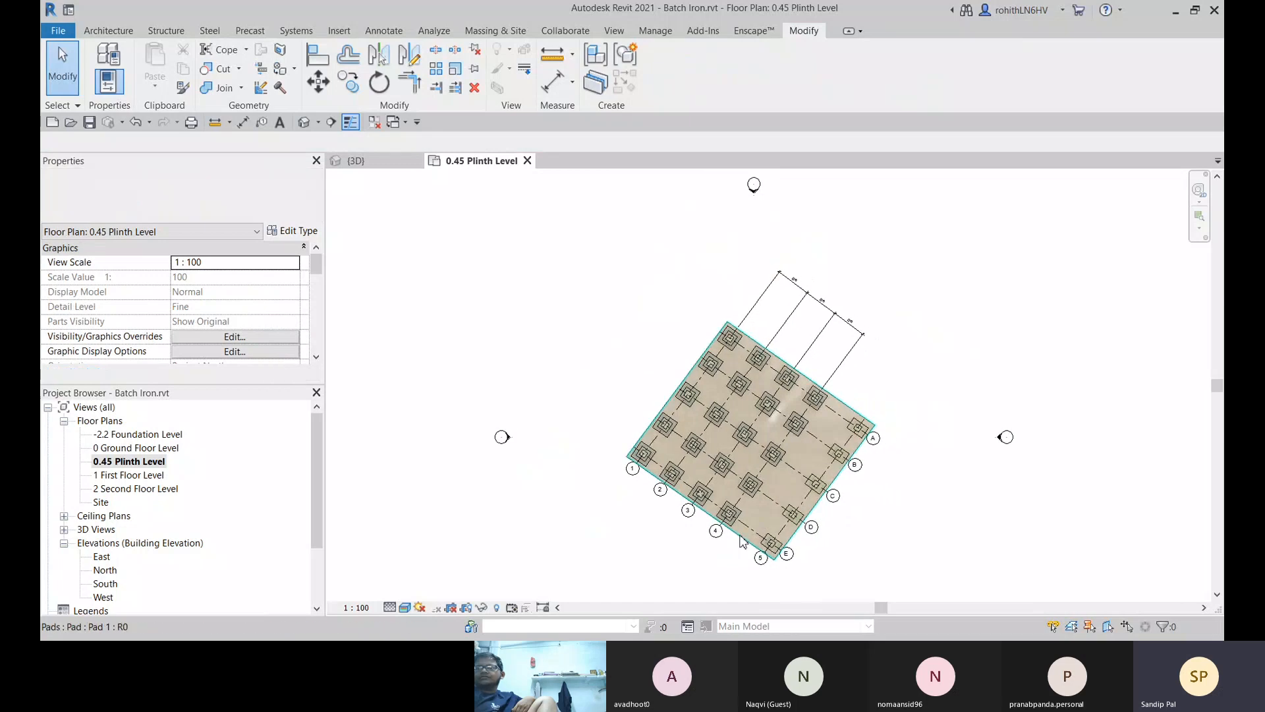
middle_drag(817, 466, 763, 440)
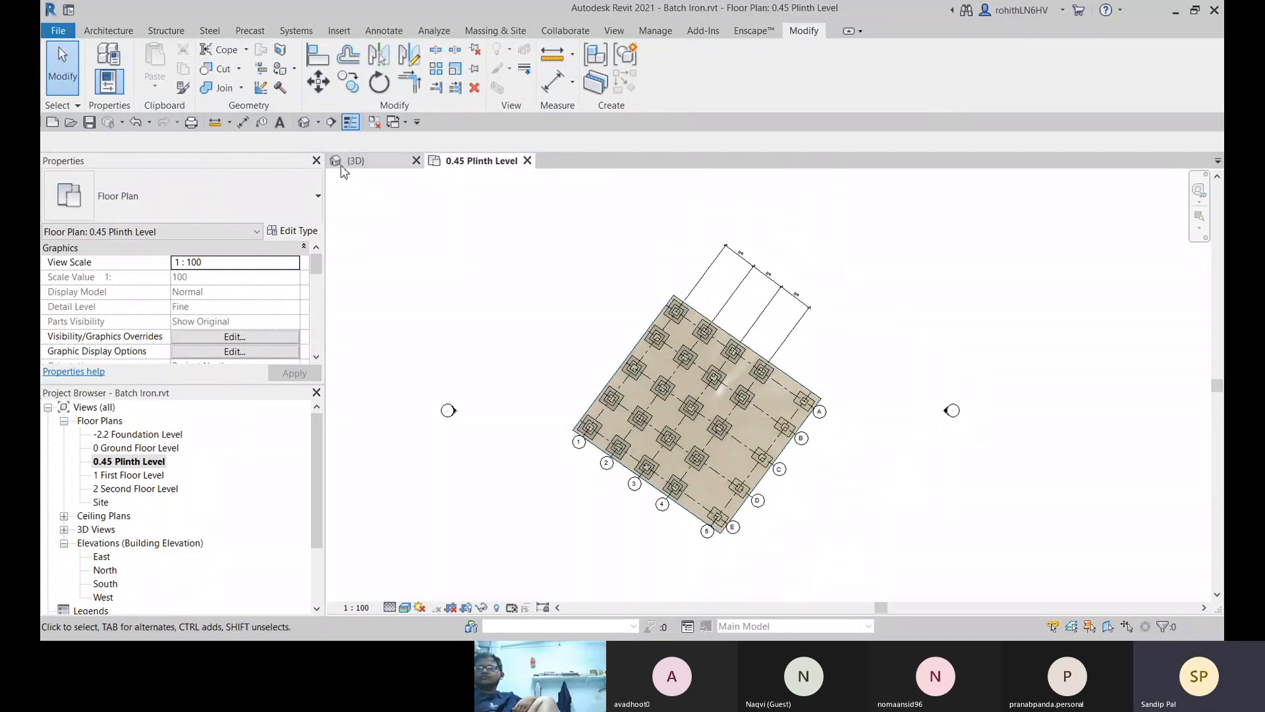
click(167, 34)
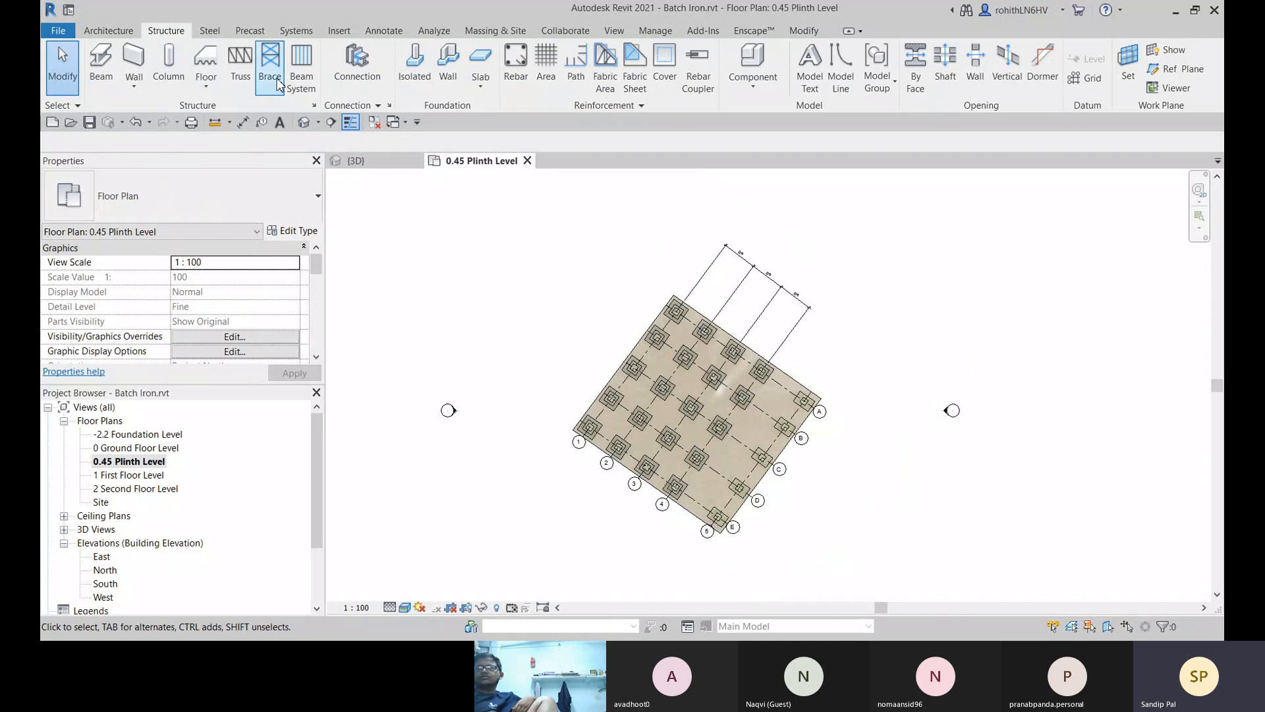
click(301, 64)
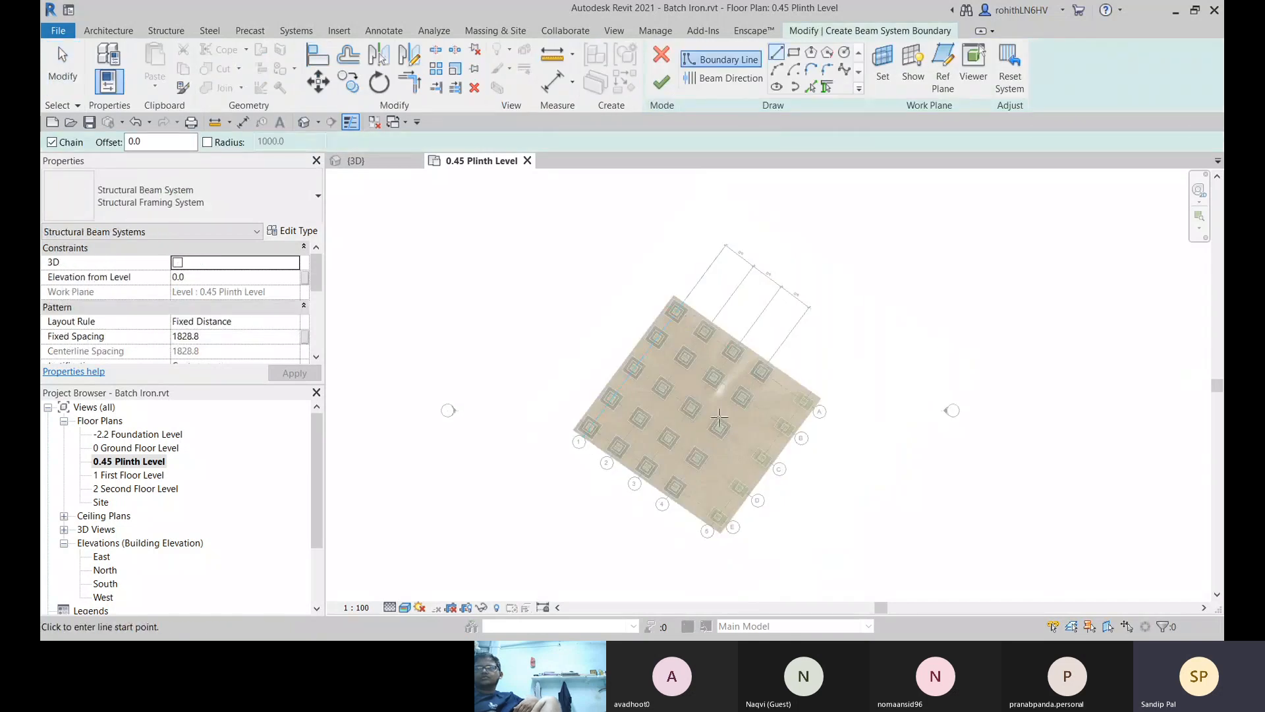
scroll(653, 435, up, 3)
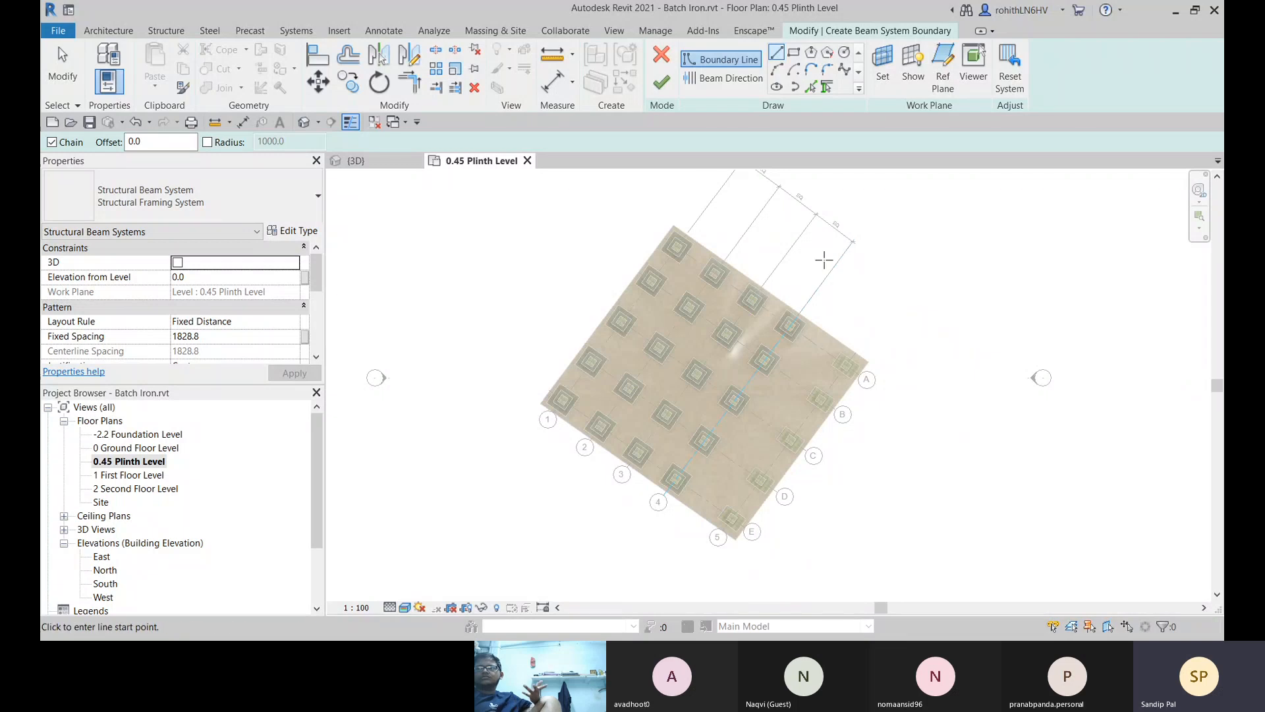
middle_drag(736, 289, 736, 311)
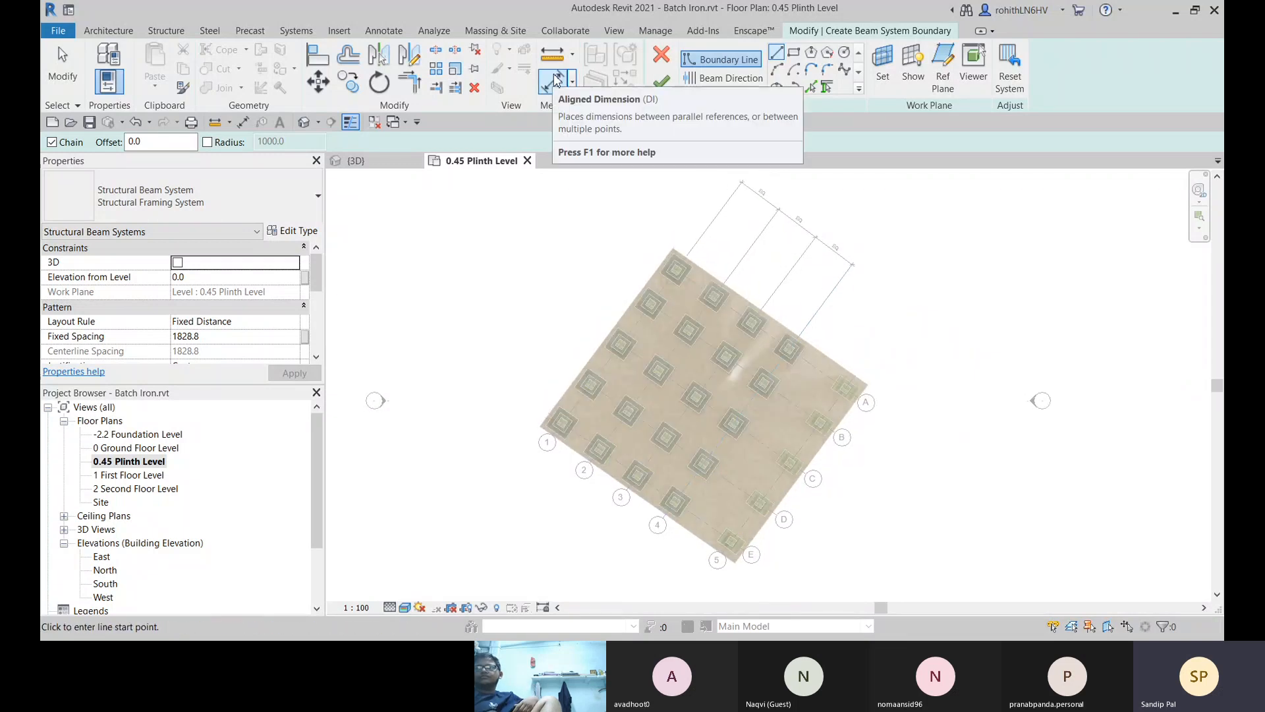
Step: Measure the centre-to-centre distance between the first two columns along grid A
click(554, 58)
scroll(677, 268, up, 5)
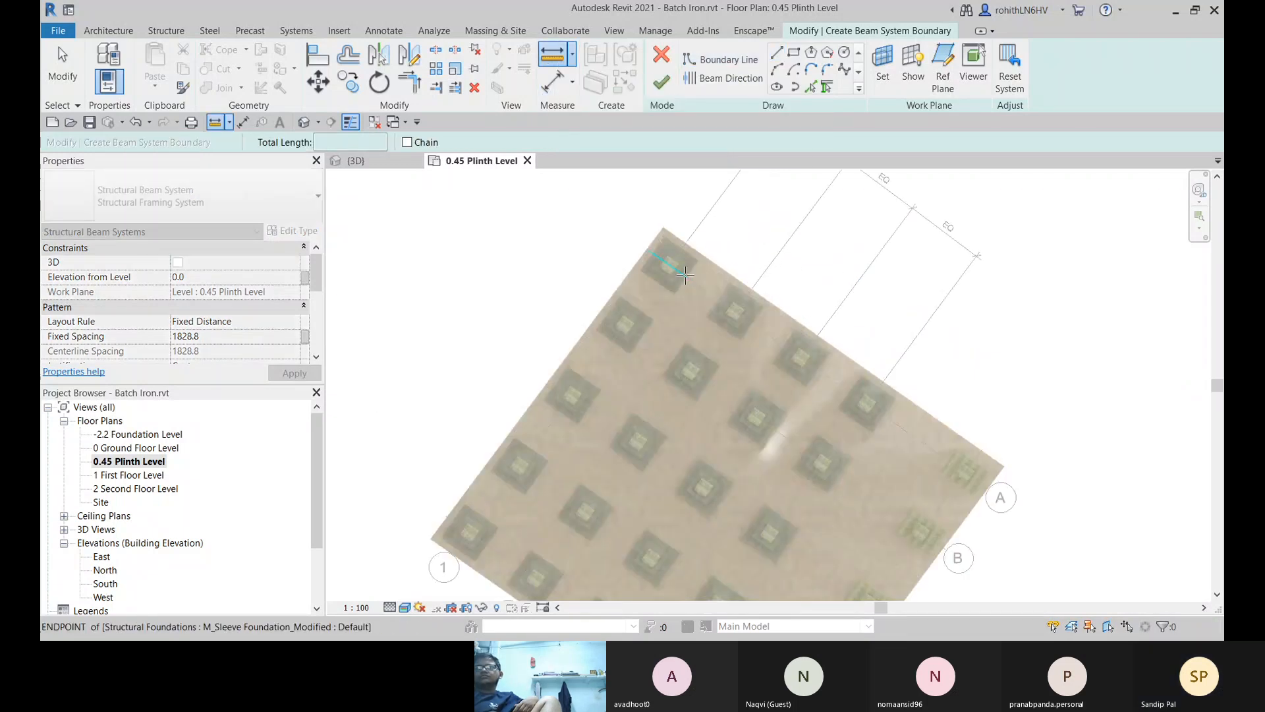
click(660, 261)
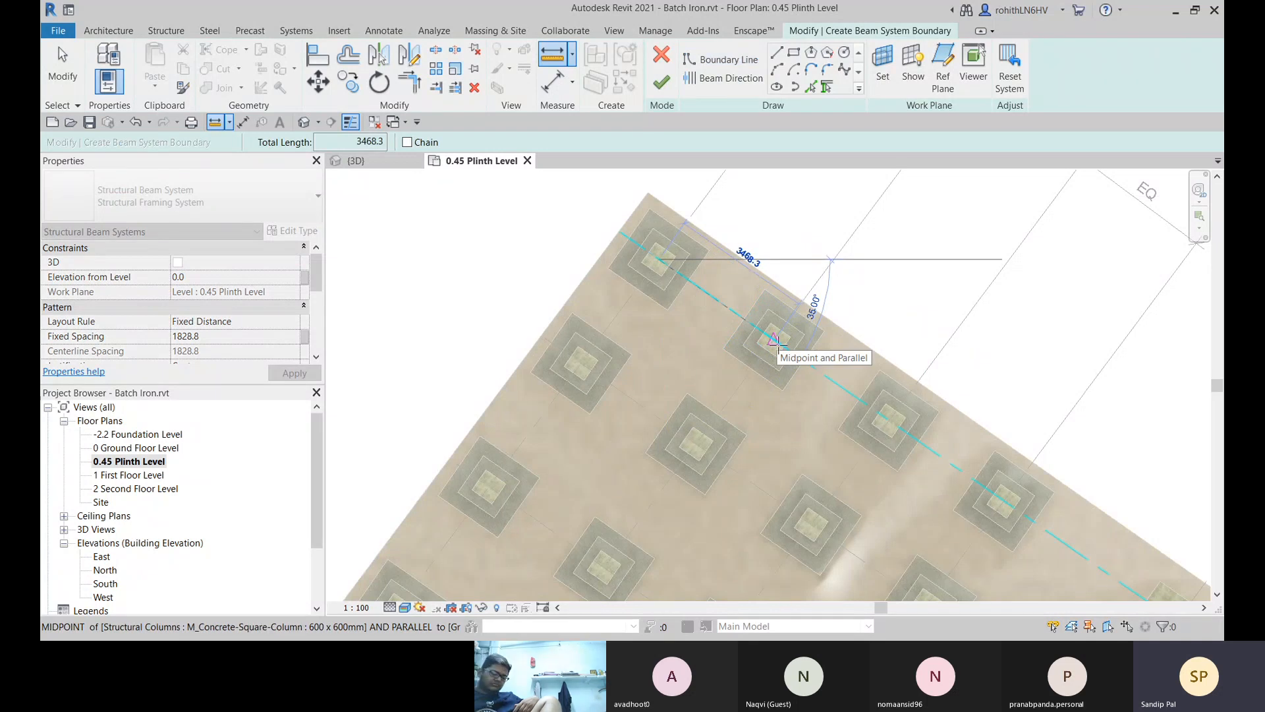
scroll(809, 328, down, 1)
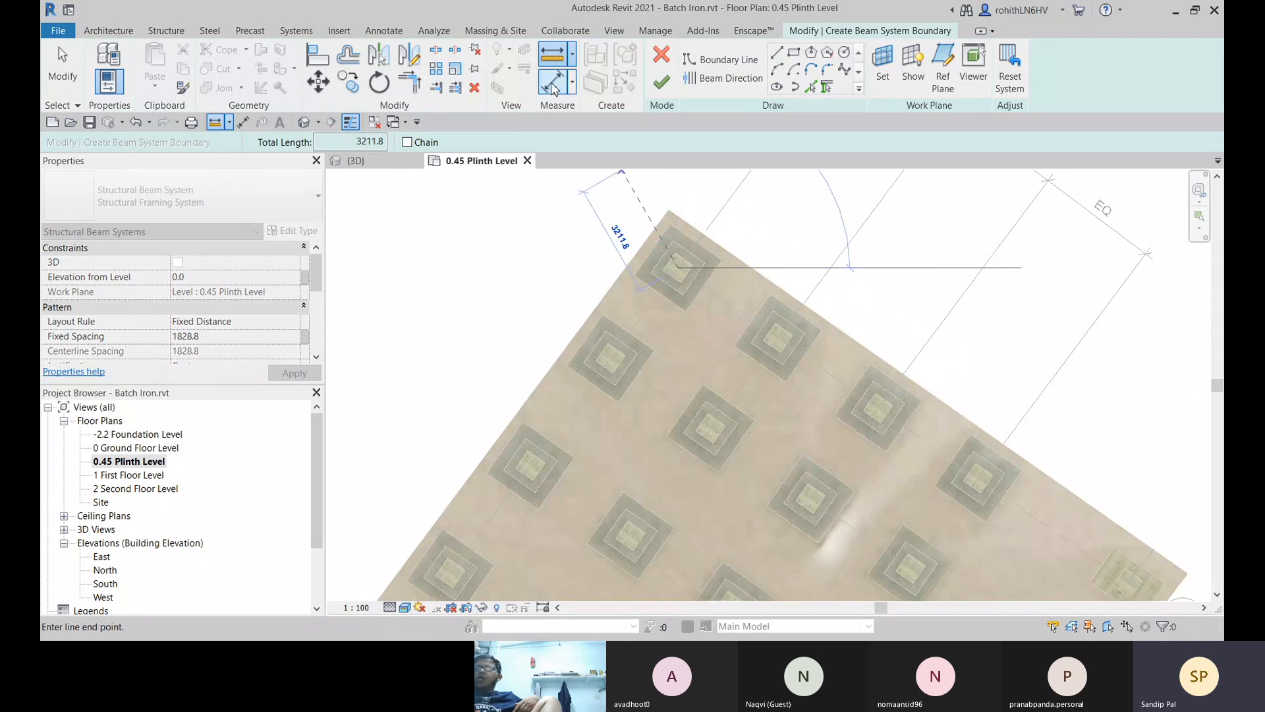
Step: Check the spacing between grids 1 and 2 with an aligned dimension, then leave dimensioning without placing it
click(553, 81)
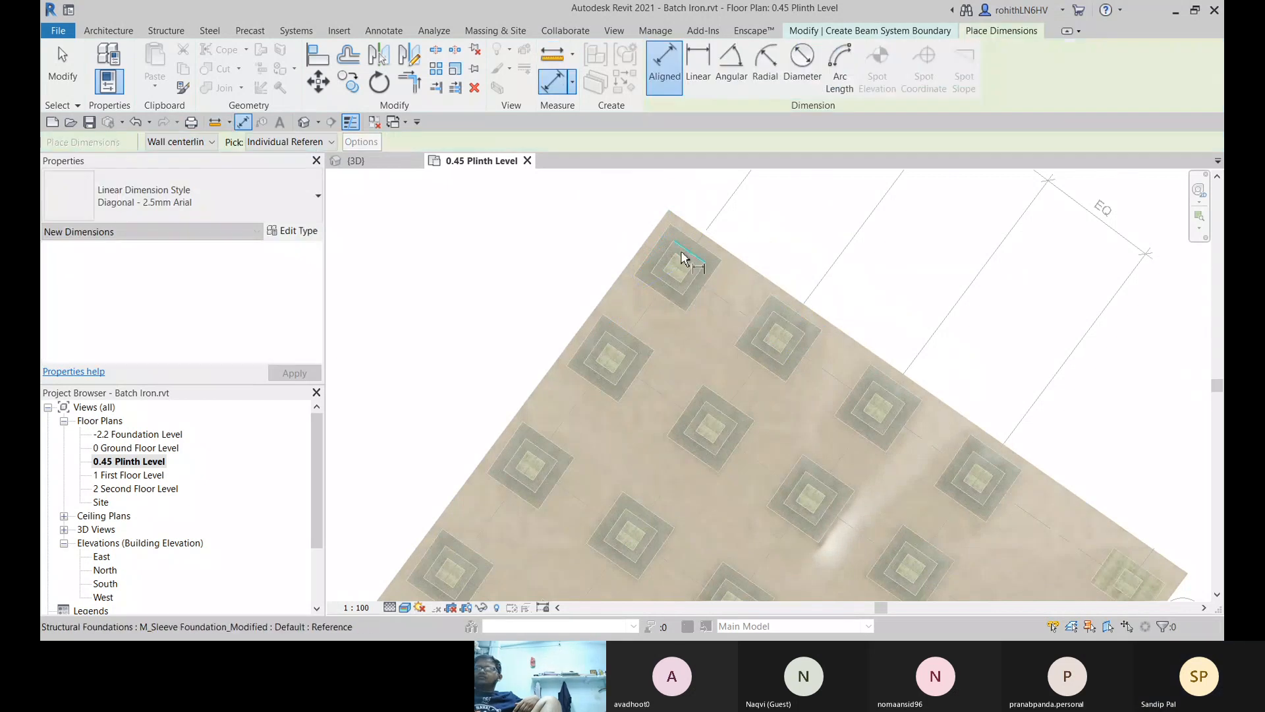
click(653, 312)
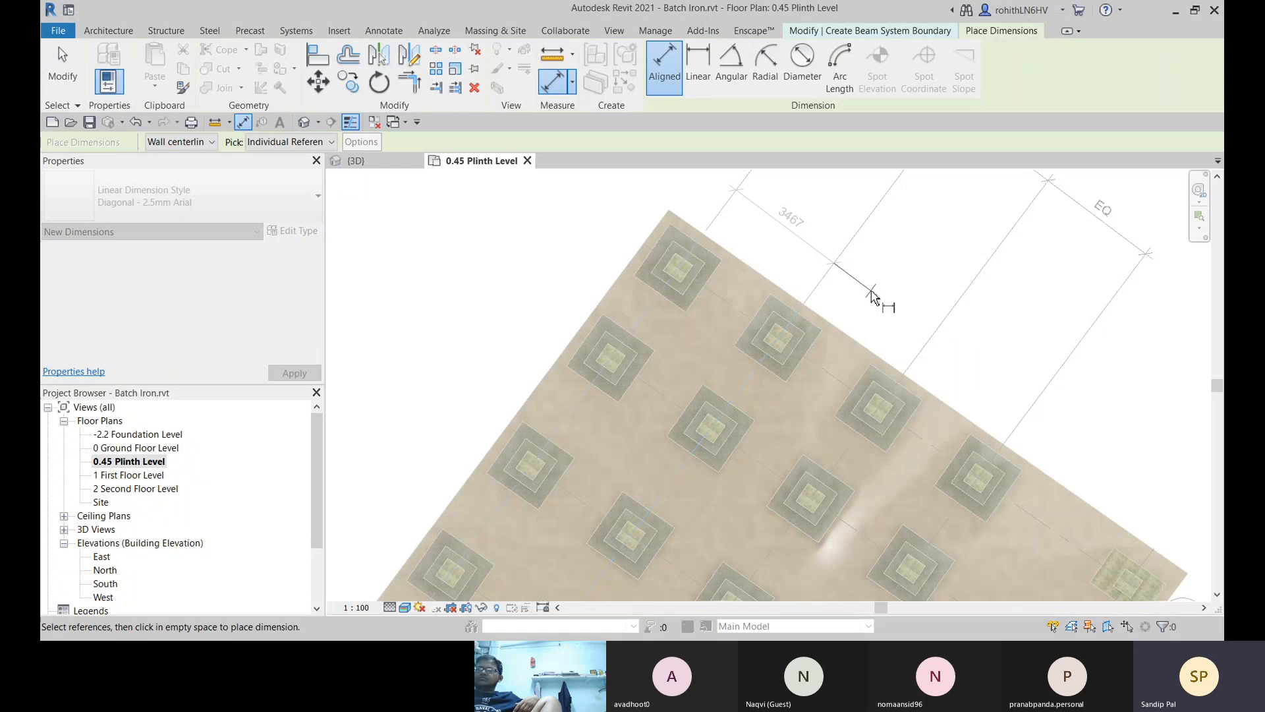
key(Escape)
key(Escape)
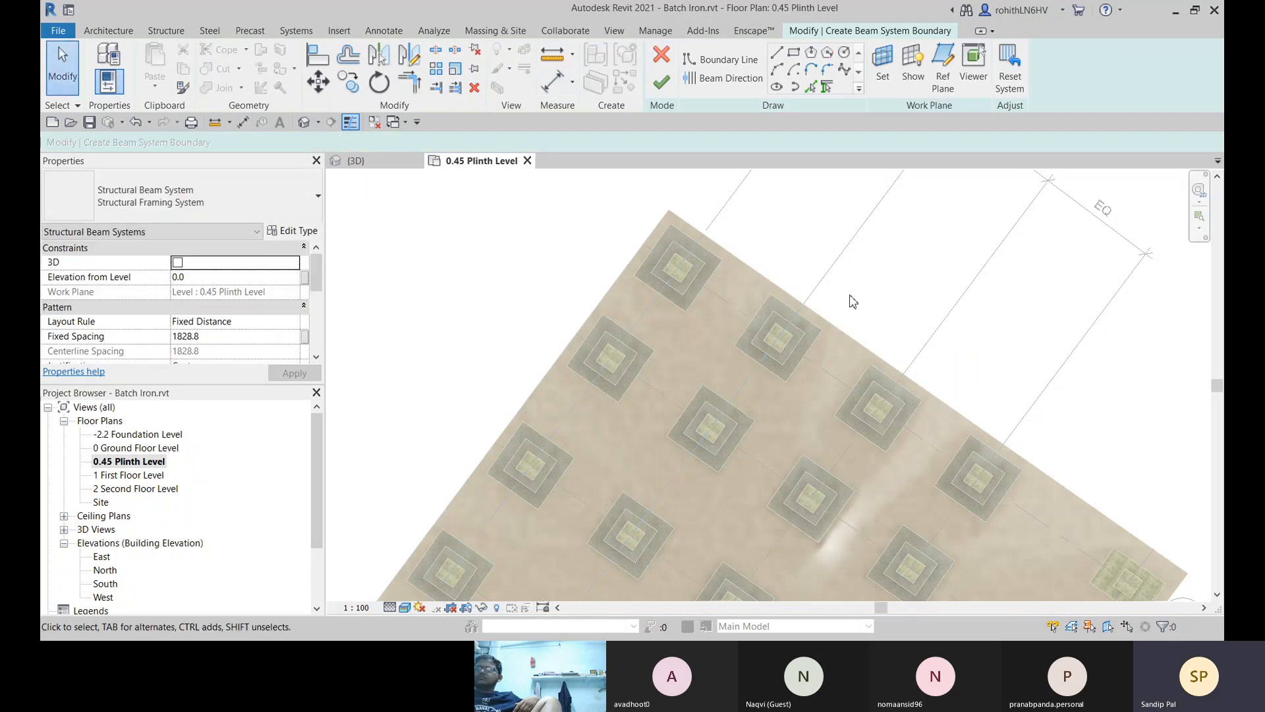
Step: Set the beam system's layout rule to Maximum Spacing with a maximum spacing of 3467
scroll(868, 288, down, 2)
scroll(869, 287, down, 3)
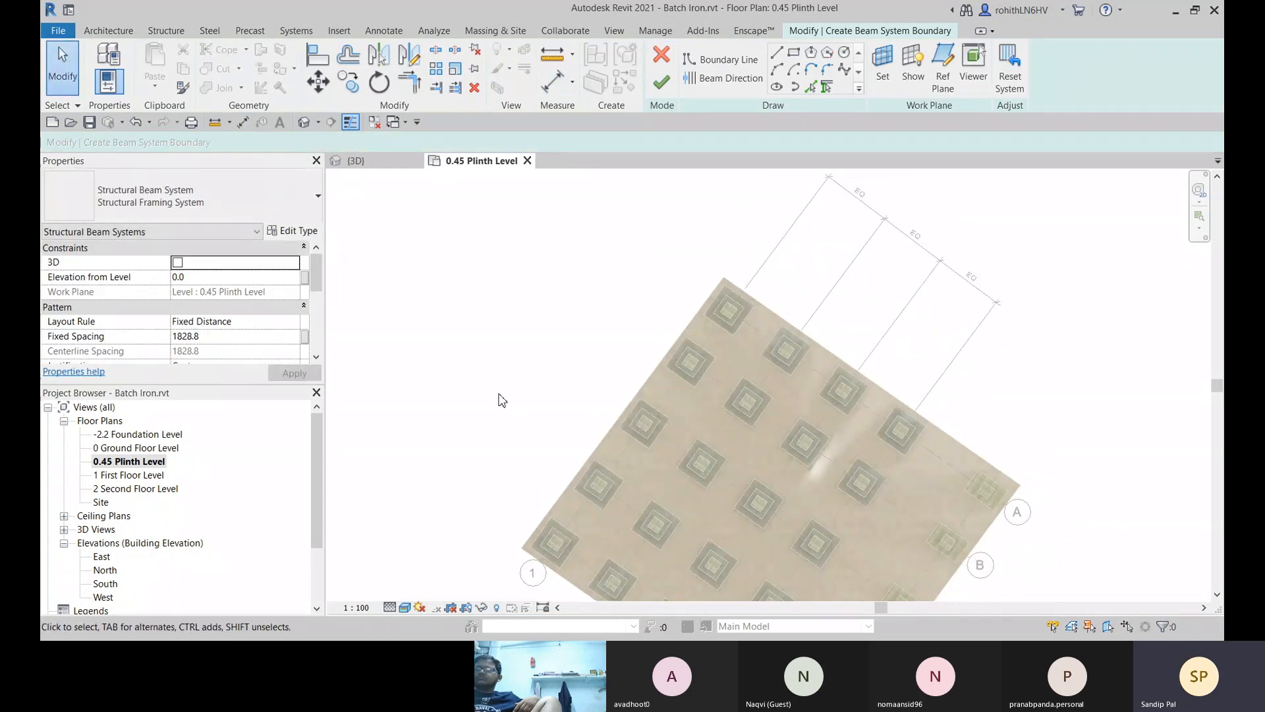
click(291, 327)
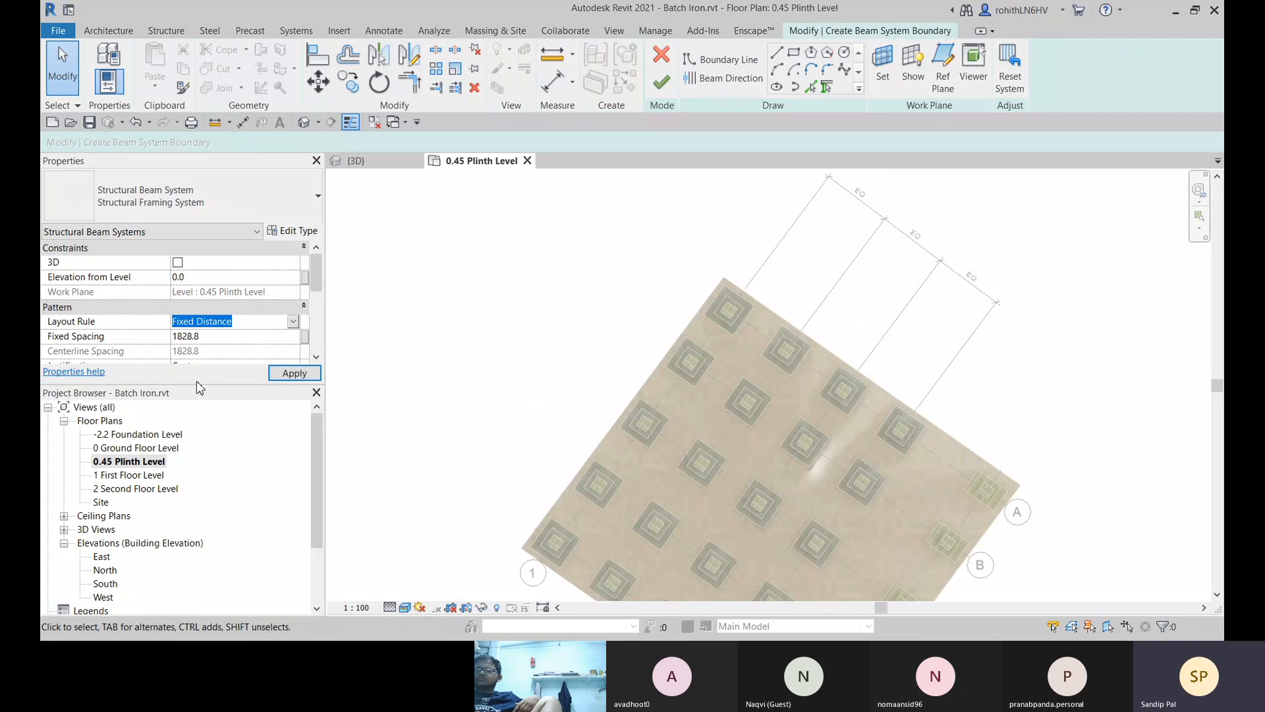
key(m)
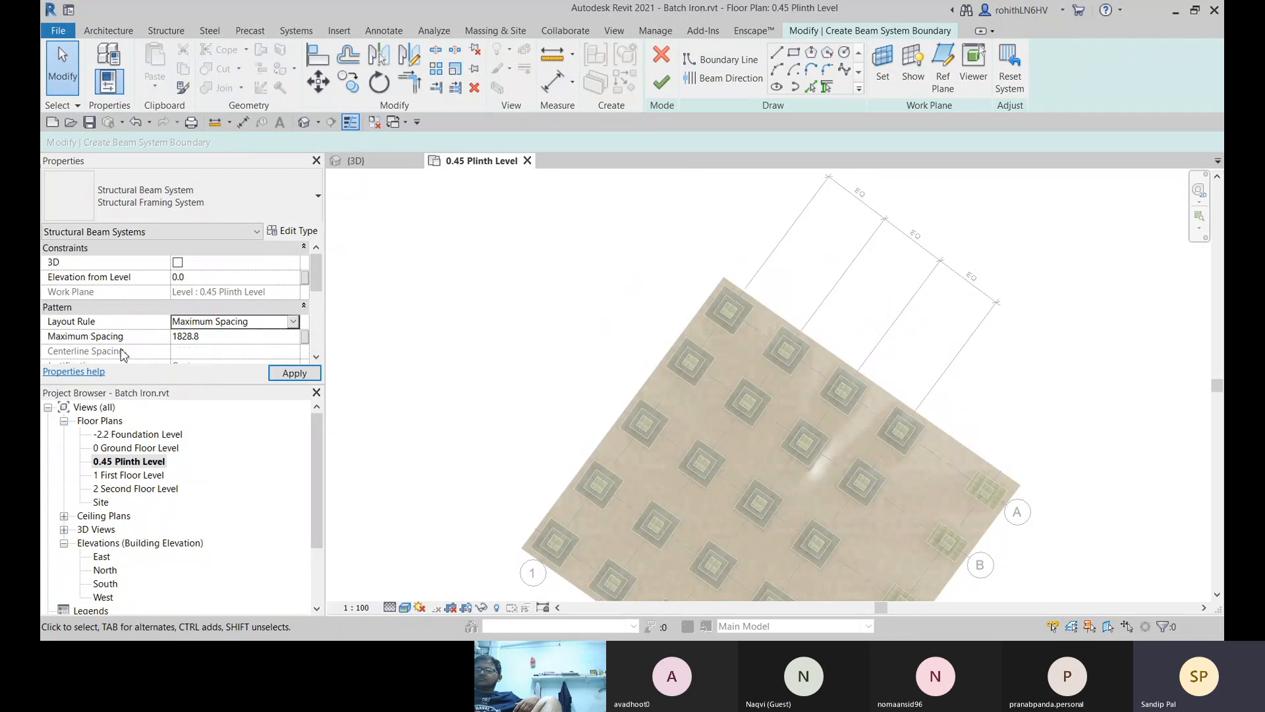
click(211, 336)
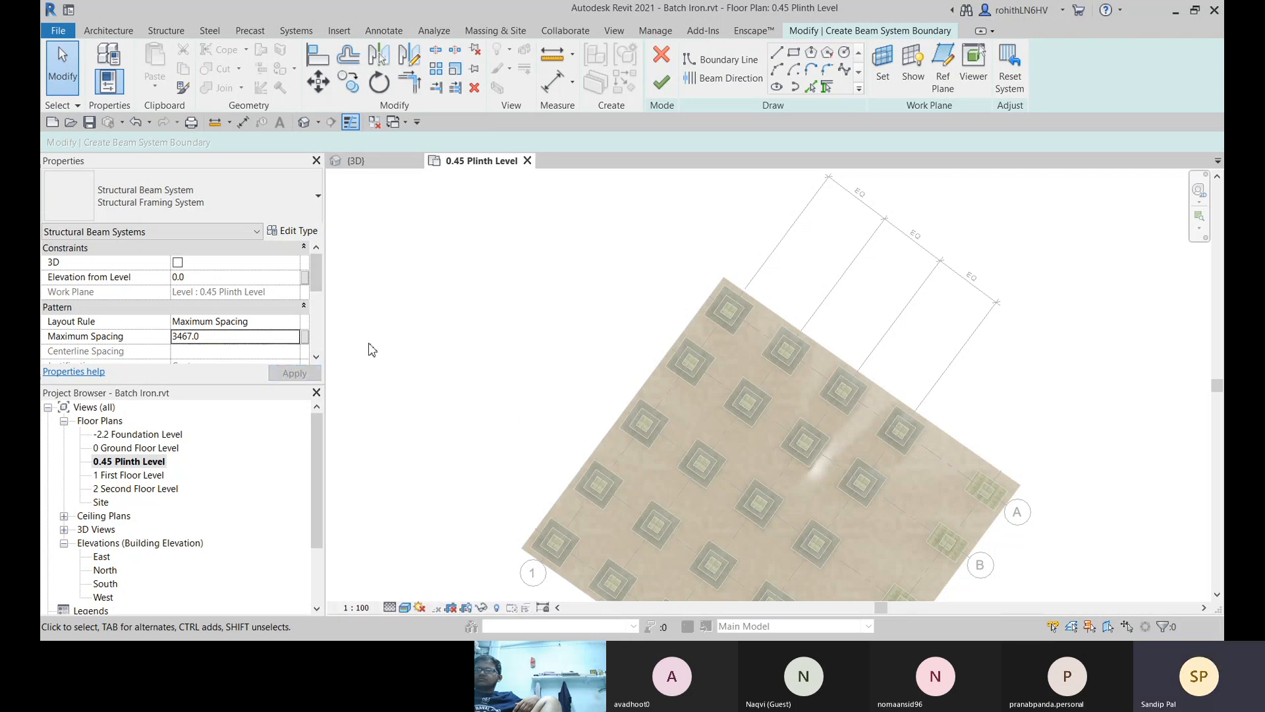
Step: Create beam system boundary lines by picking the lines along grids A, 4 and E
middle_drag(722, 374, 714, 299)
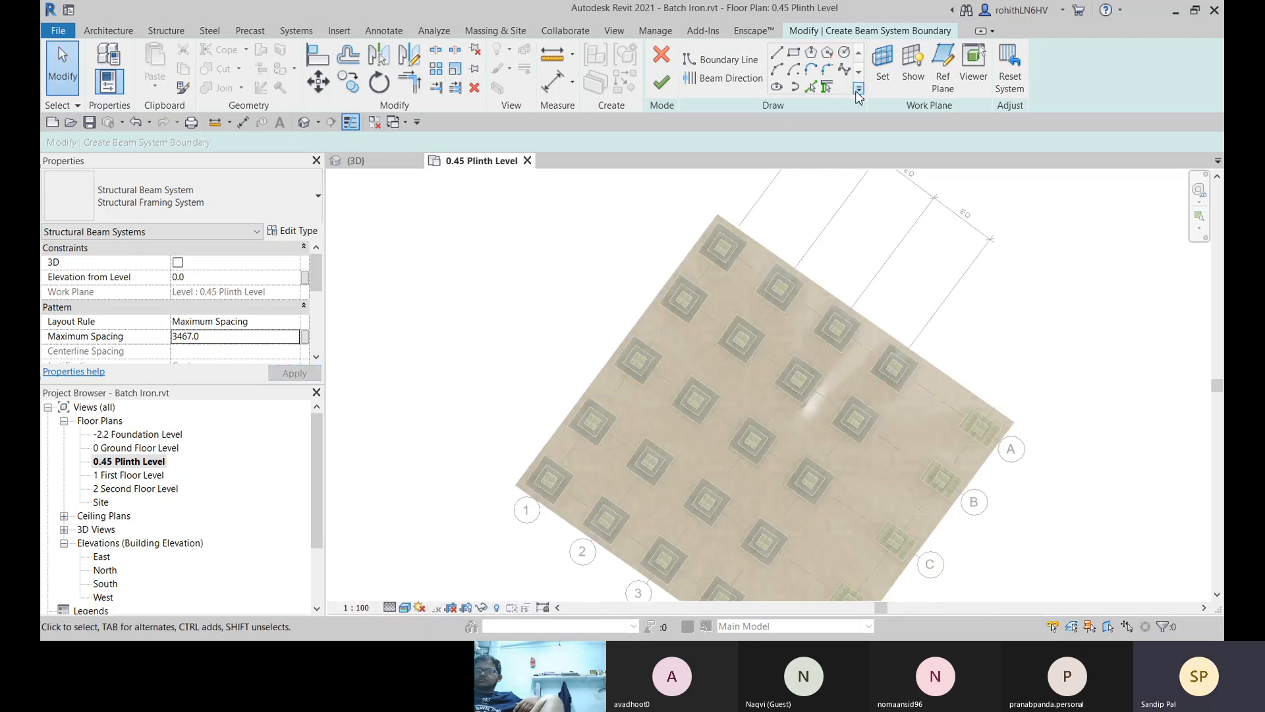
click(829, 88)
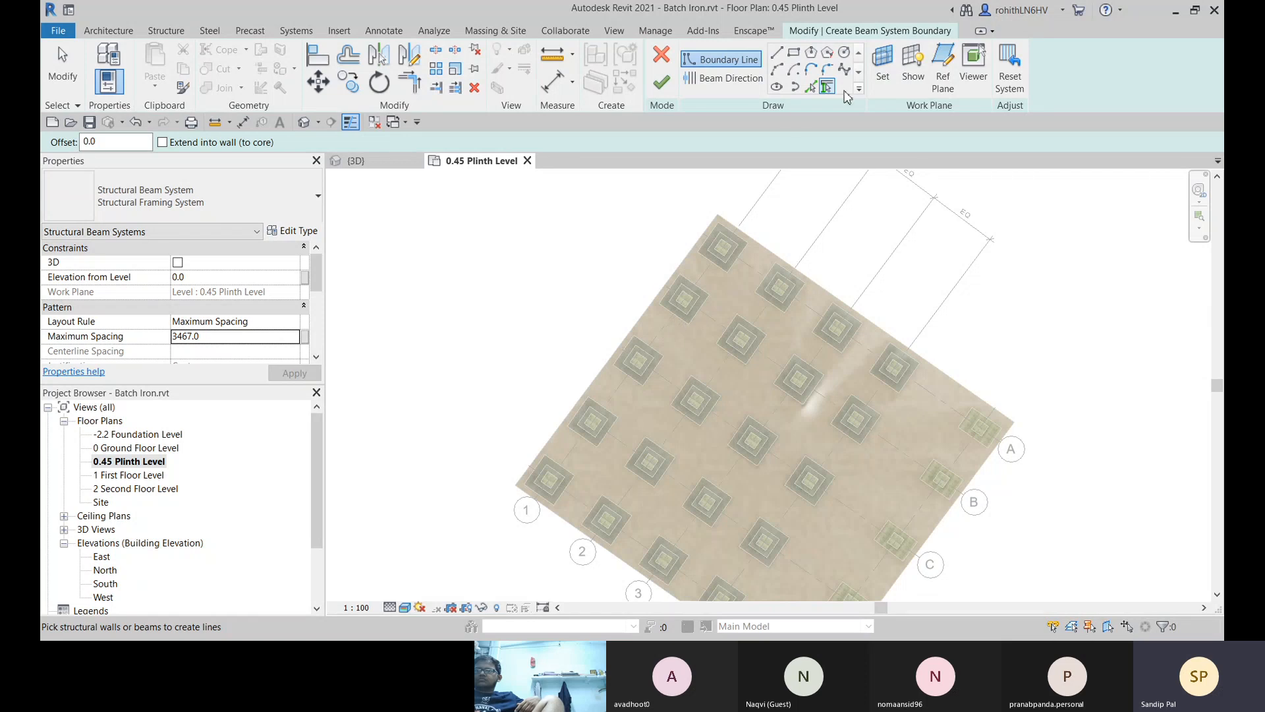
click(811, 88)
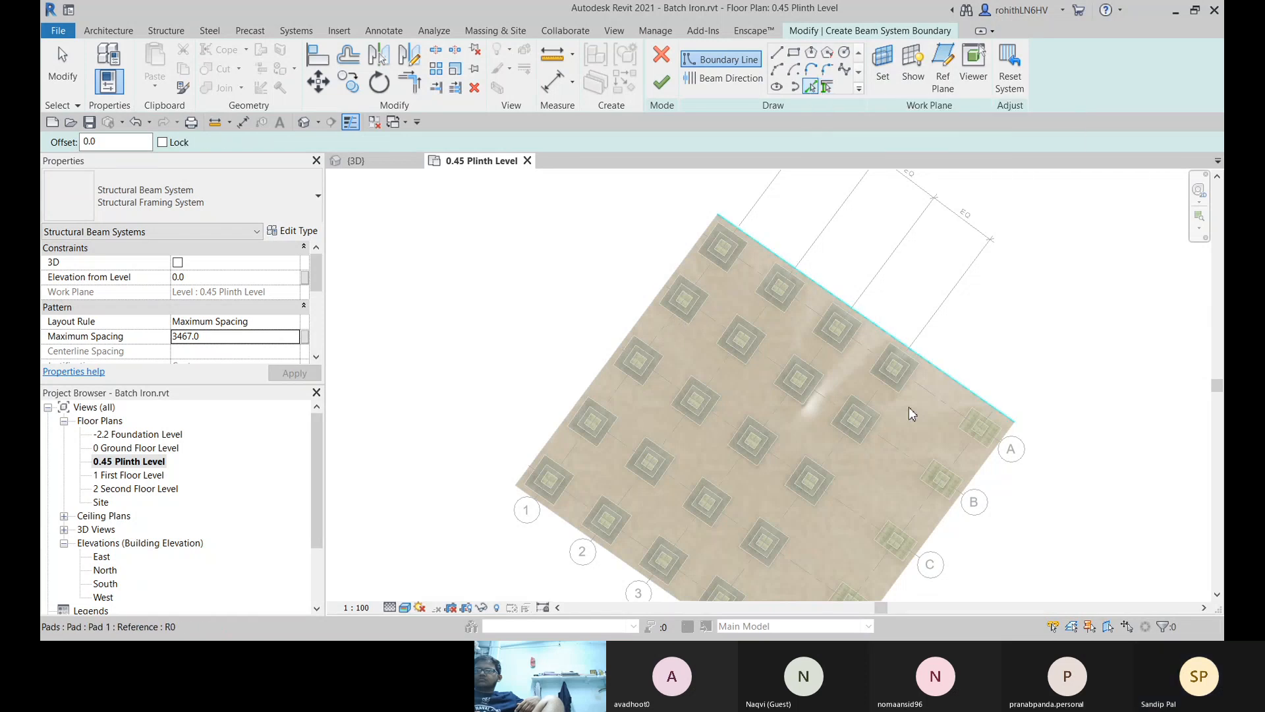
click(684, 303)
scroll(666, 316, up, 2)
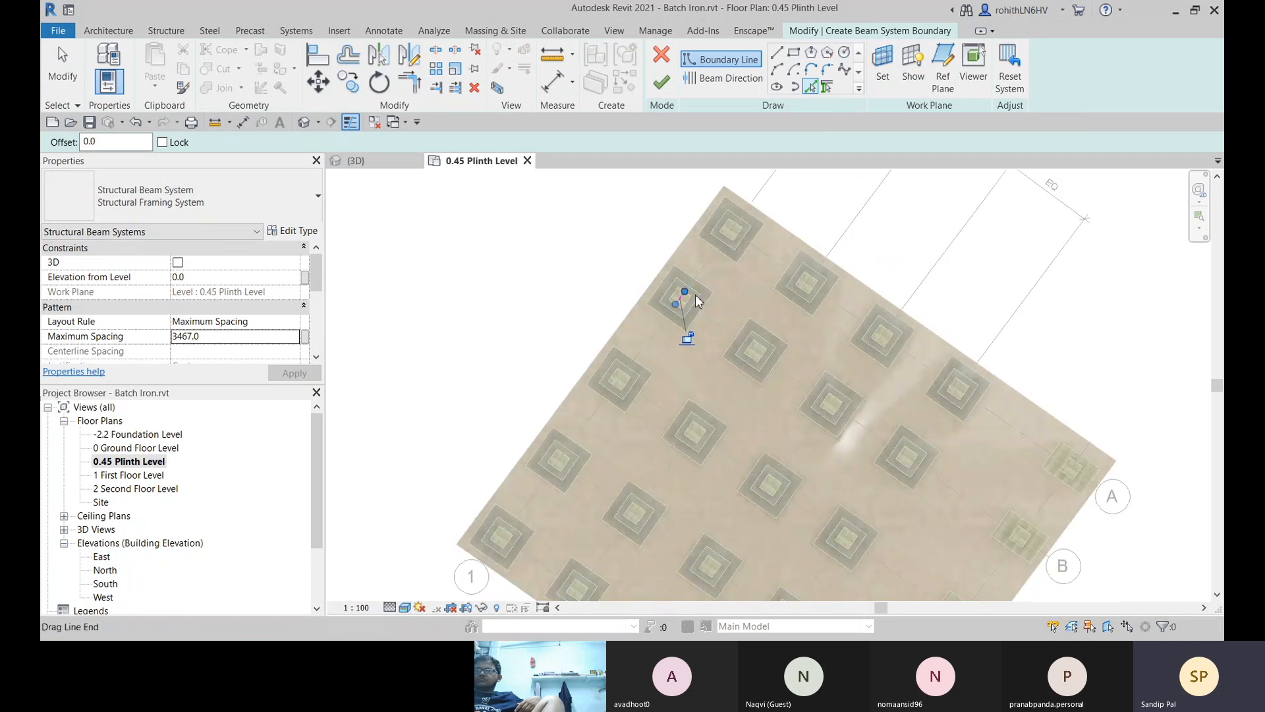
scroll(705, 293, up, 2)
scroll(823, 290, down, 3)
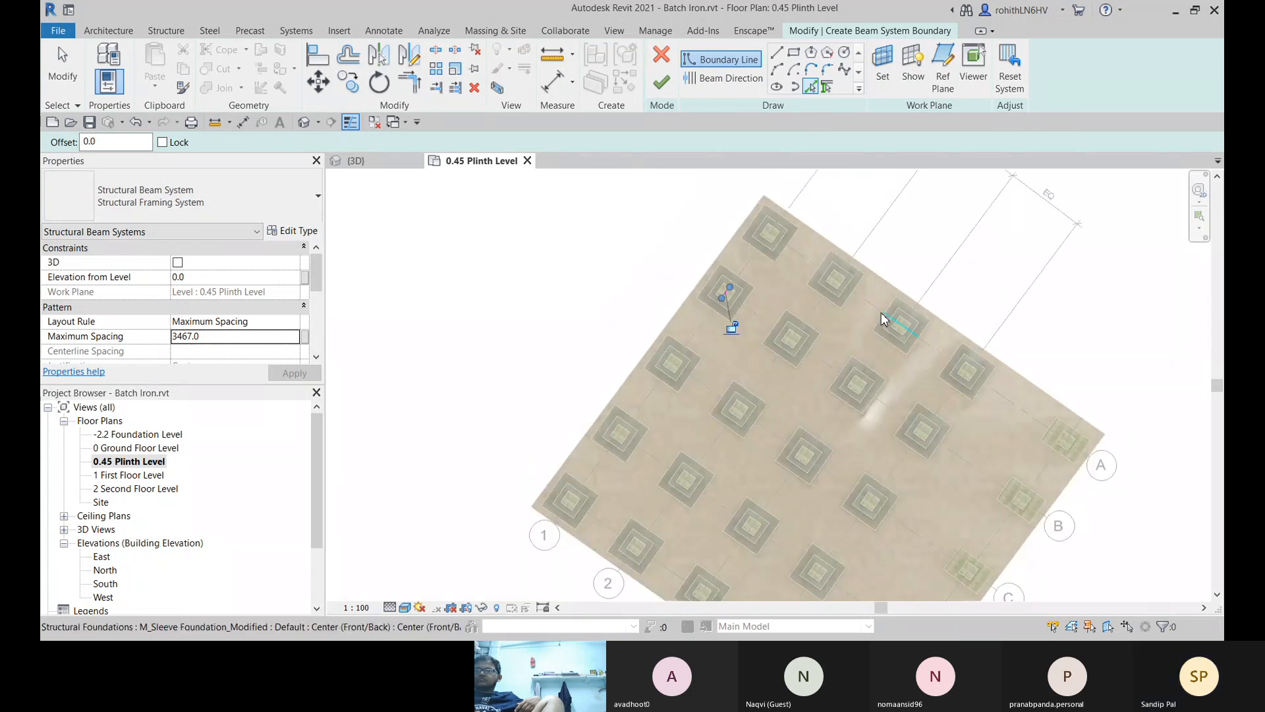
click(882, 315)
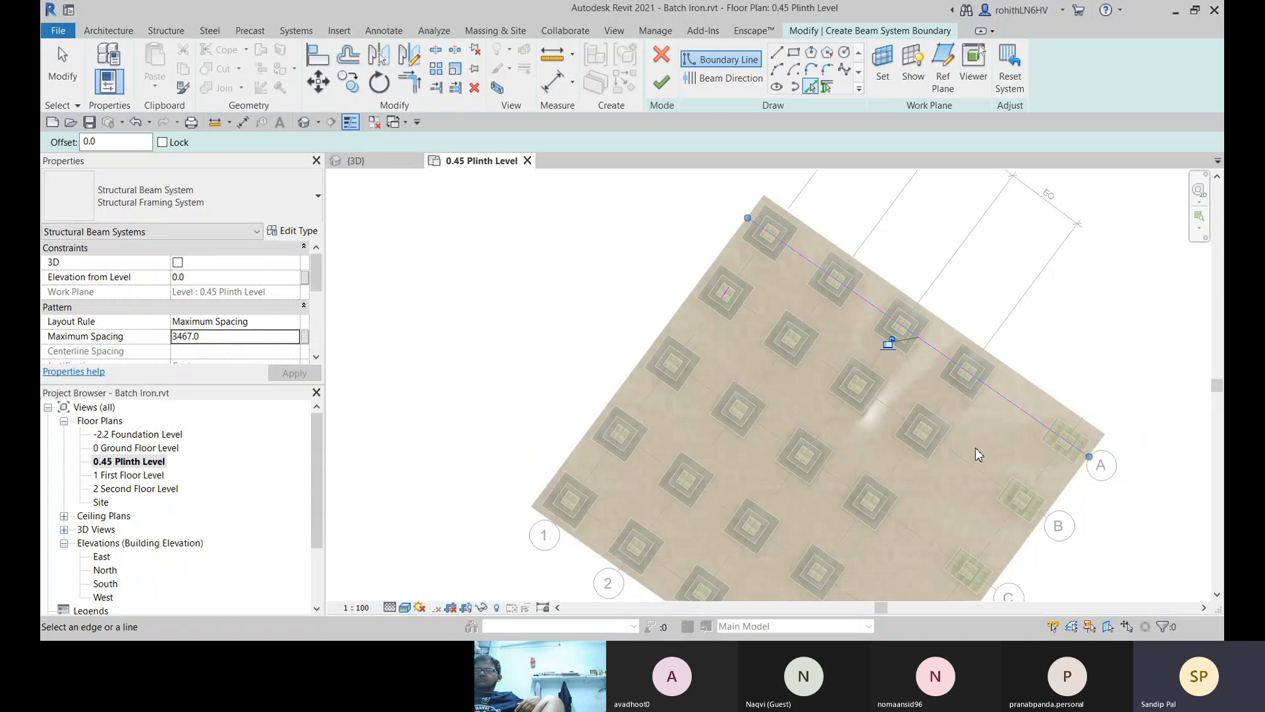
click(926, 420)
middle_drag(881, 442, 919, 381)
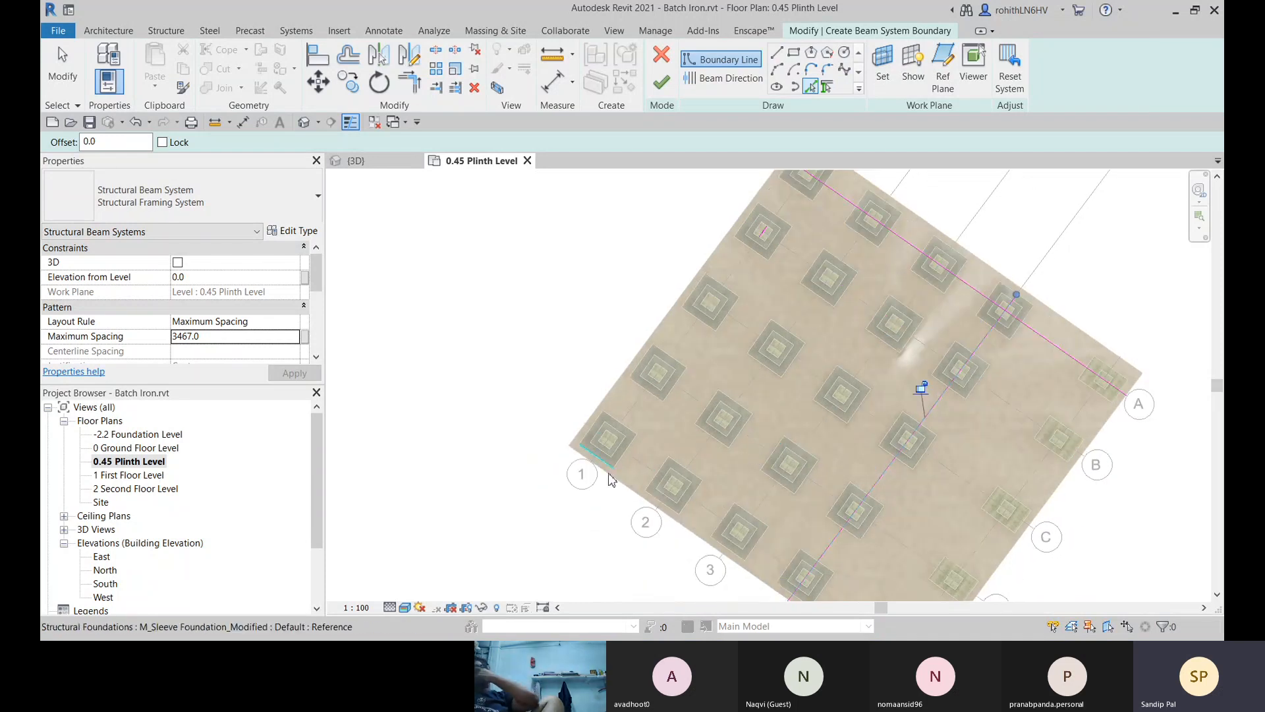
Step: Try to trim the short line at column B1 to a corner with the grid E boundary line, then undo it
key(t)
key(r)
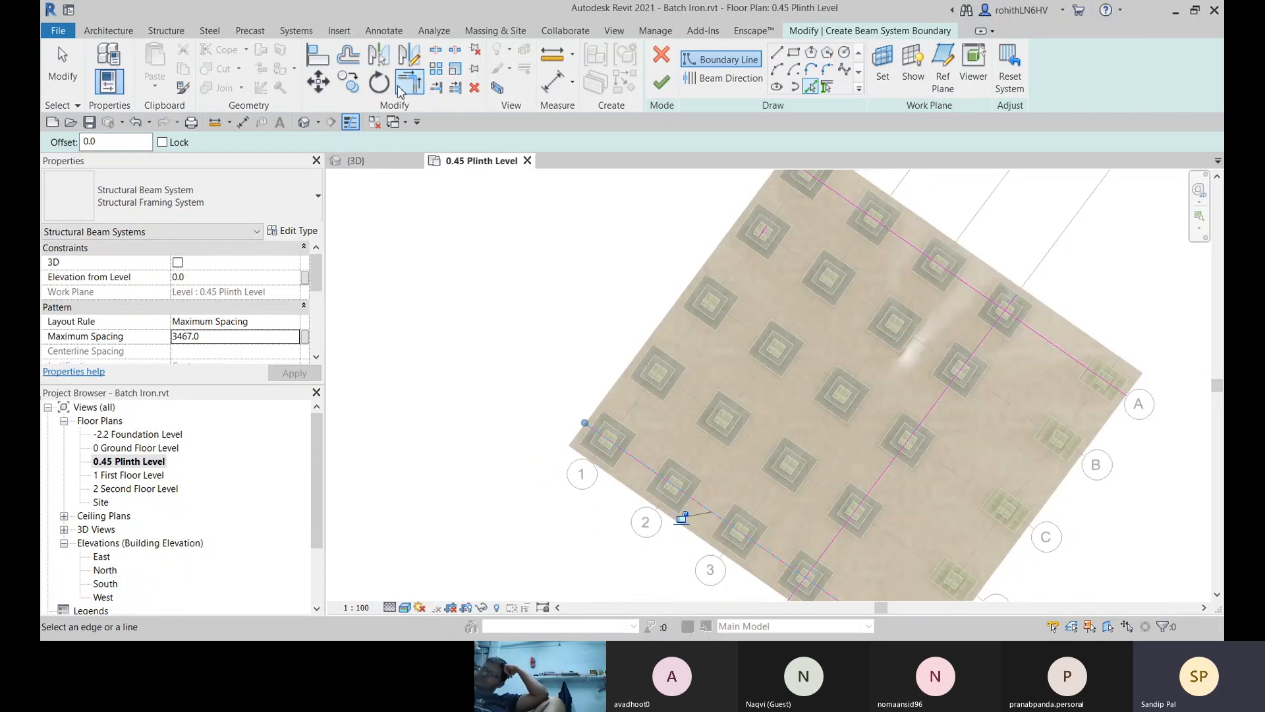
click(759, 245)
click(638, 471)
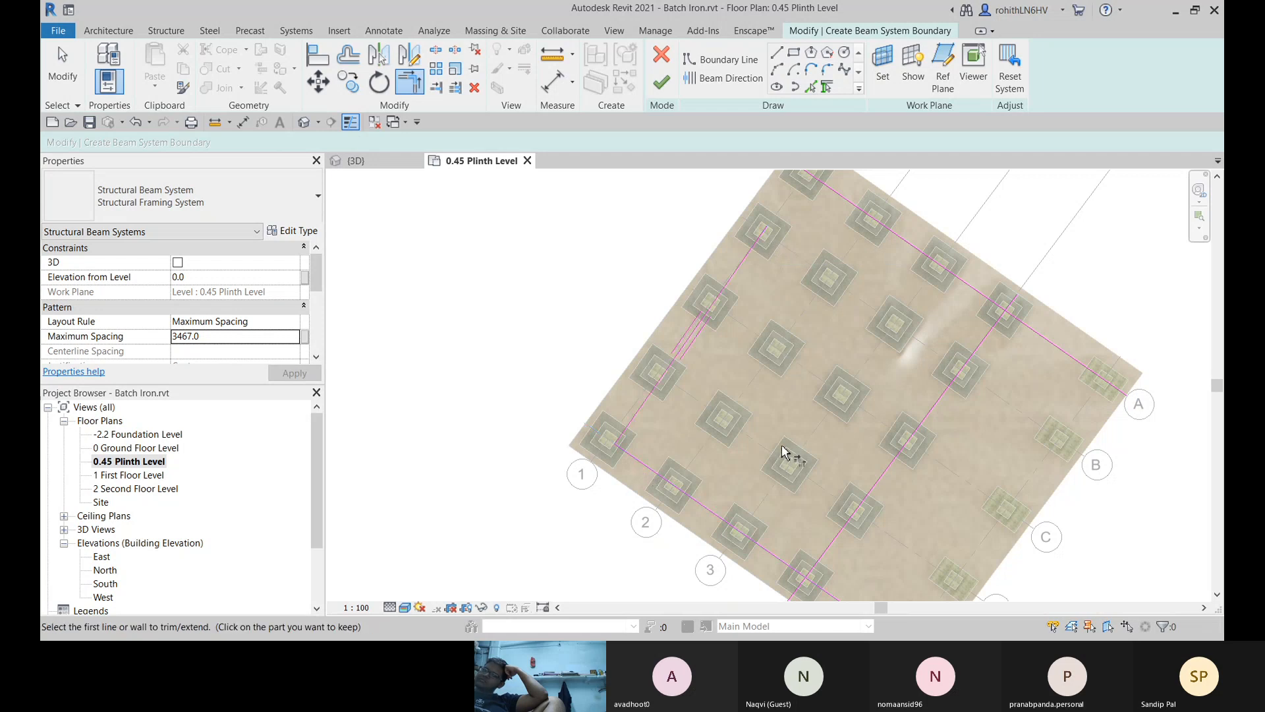
middle_drag(731, 457, 816, 508)
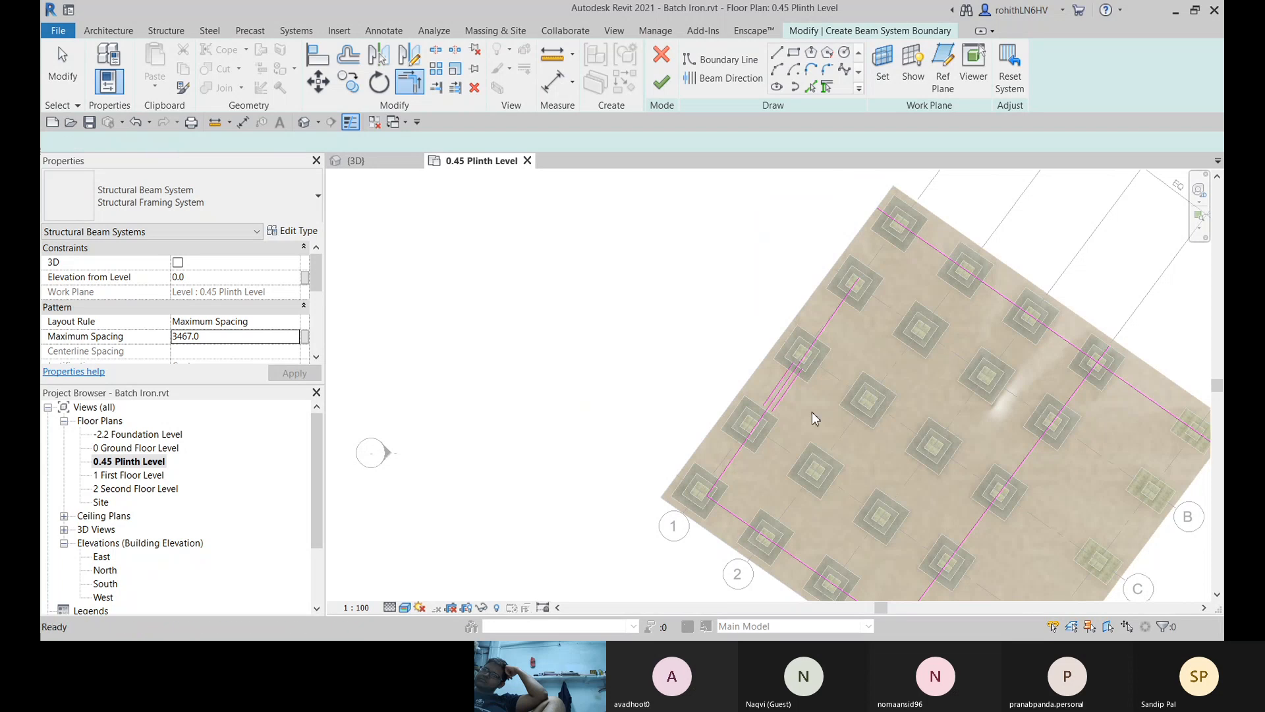
middle_drag(814, 413, 721, 363)
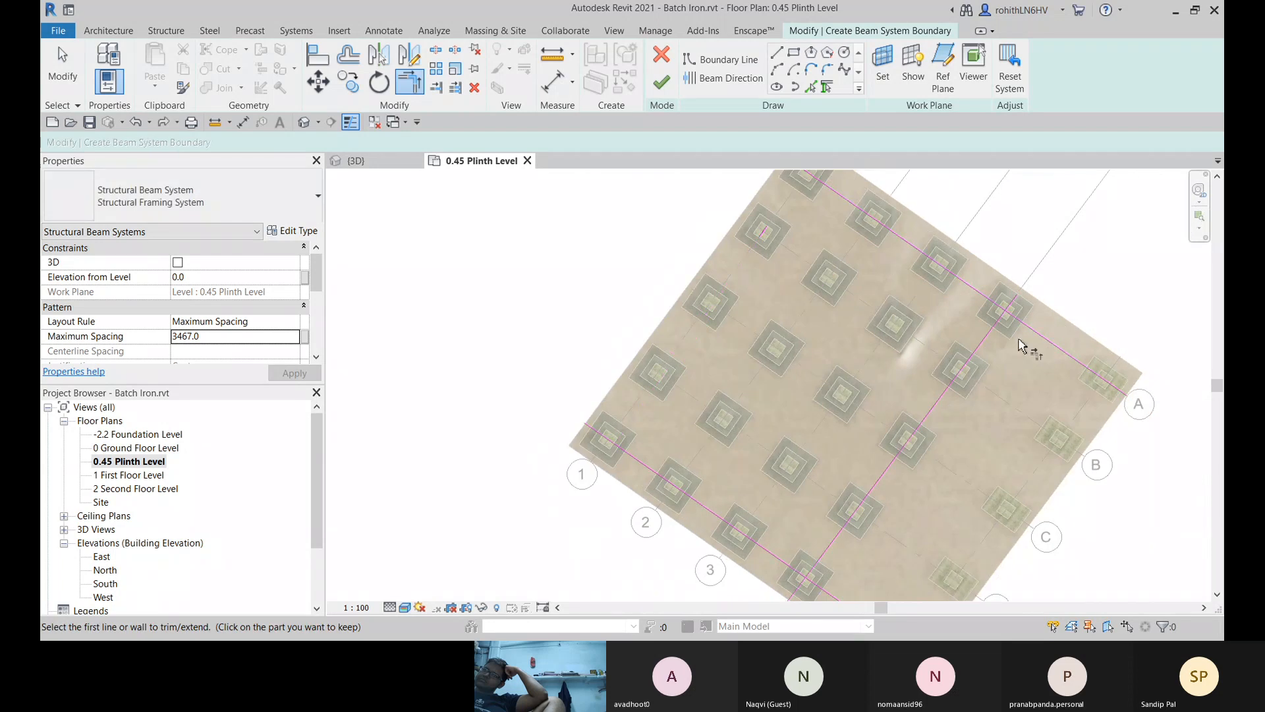
Step: Trim the grid 4 boundary line to corners with the boundary lines along grids A and E
click(976, 289)
click(989, 339)
click(832, 546)
click(781, 559)
Step: Delete the short stray line at column B1 and pick a boundary line along grid 1 in its place
key(Escape)
drag(734, 210, 790, 270)
key(Delete)
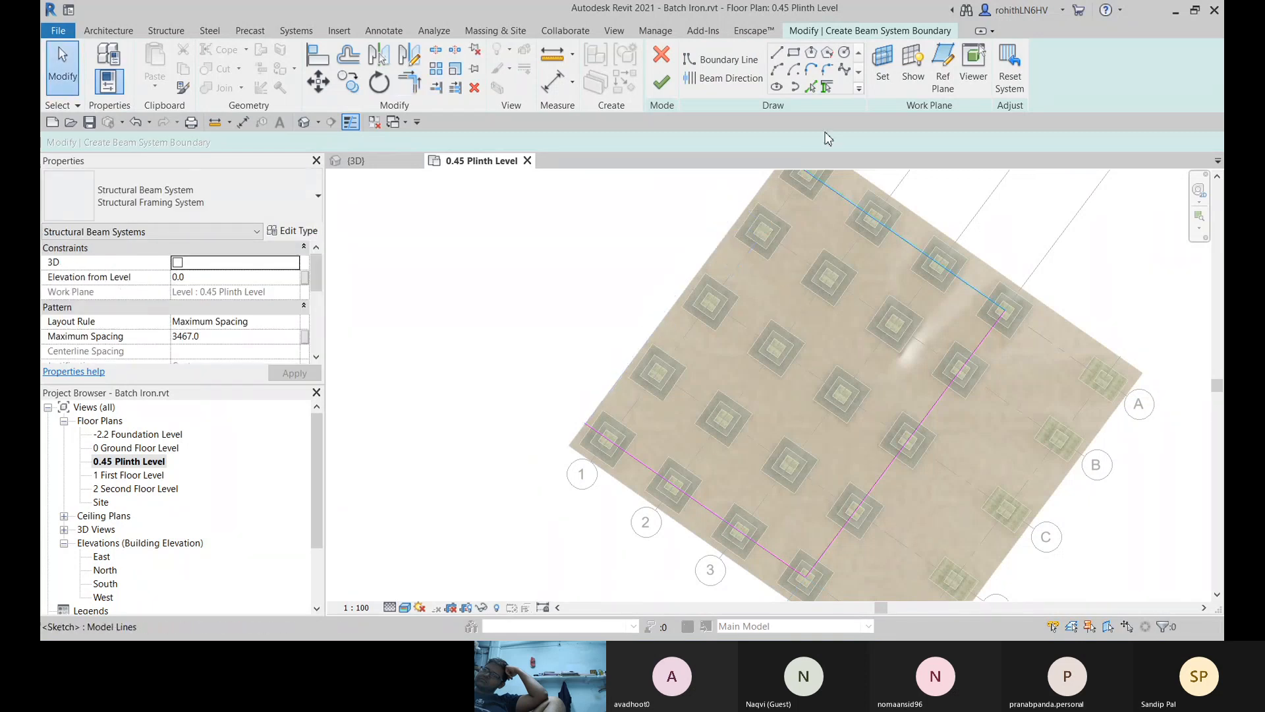
click(810, 86)
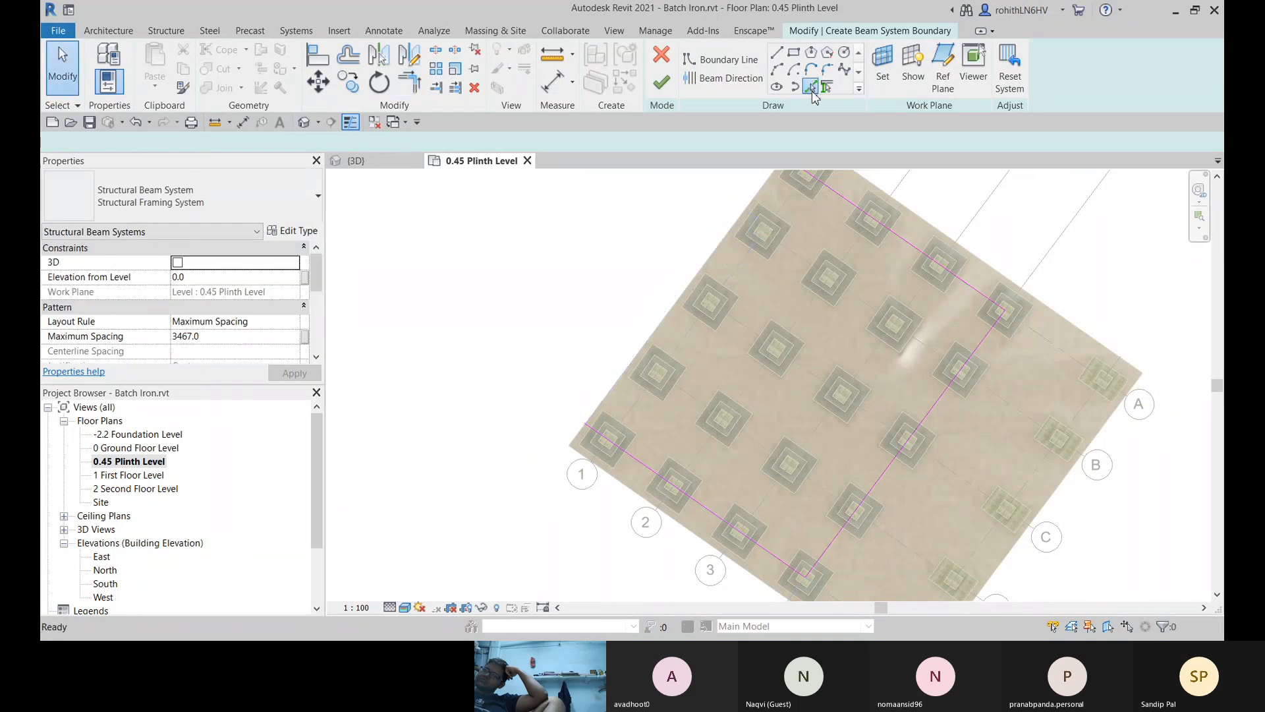
click(740, 275)
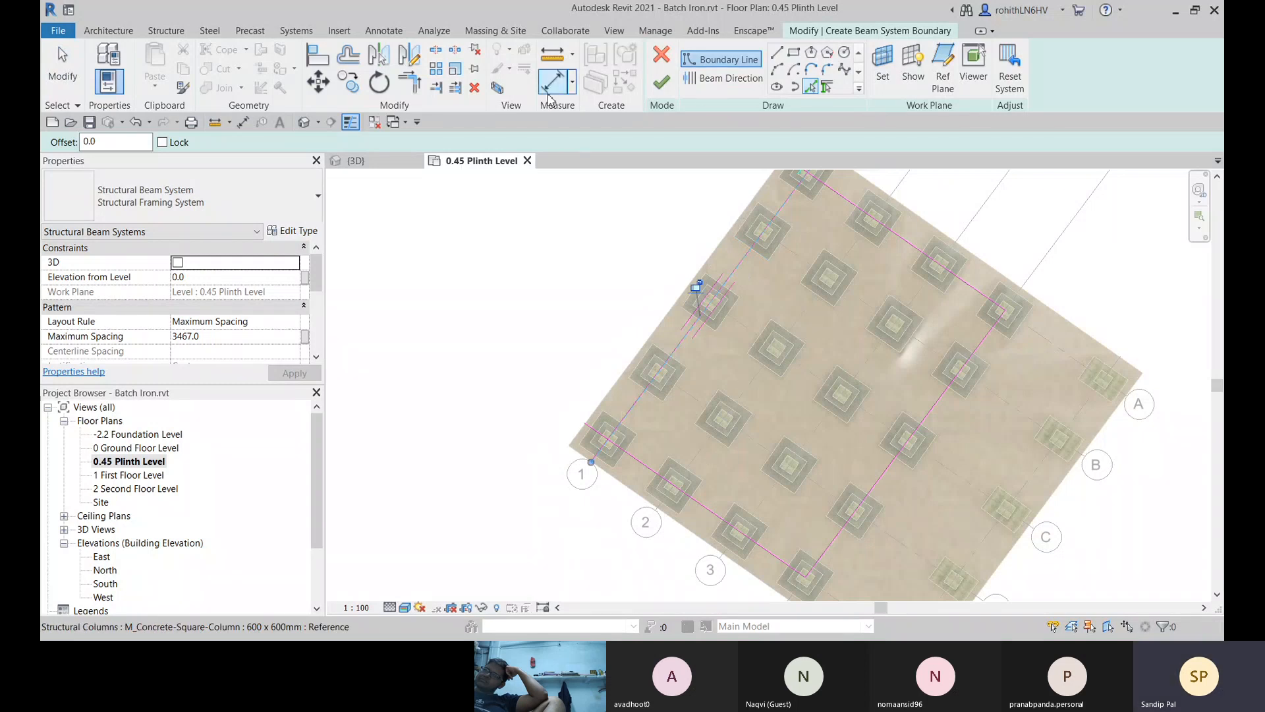
Step: Trim the grid 1 boundary line to corners with the grid E and grid A lines, closing the boundary loop
click(410, 82)
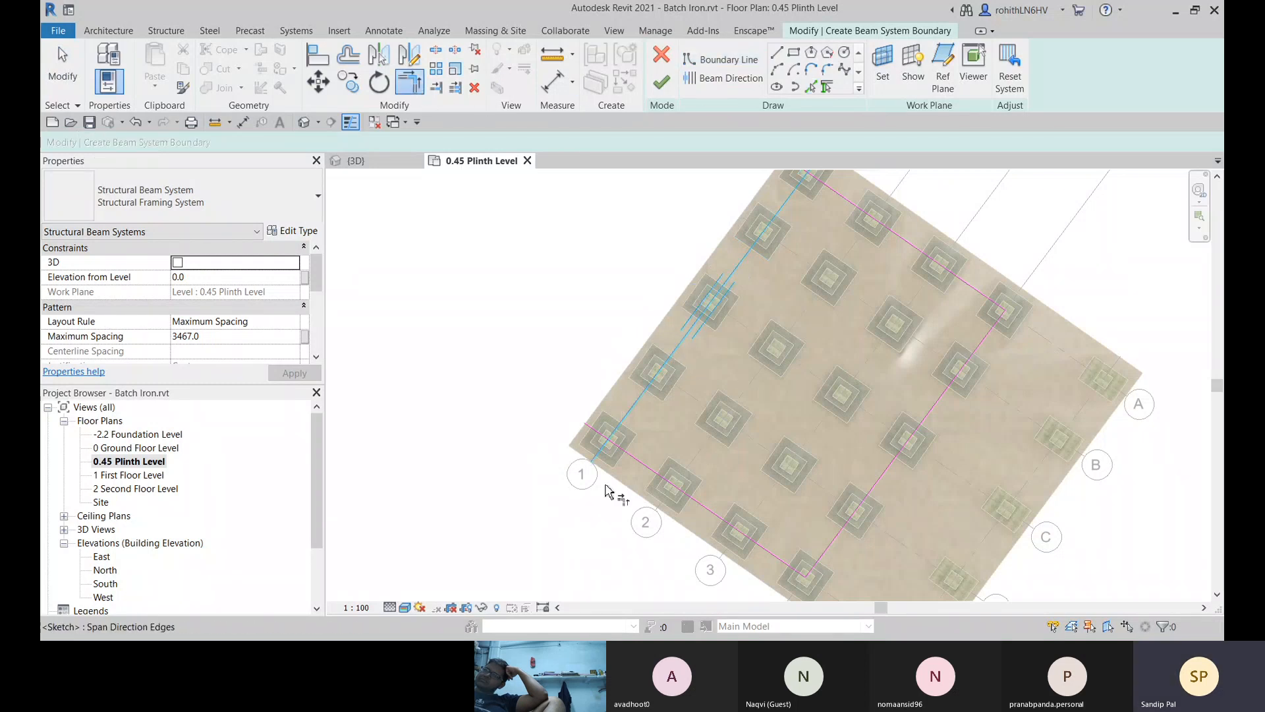
click(767, 232)
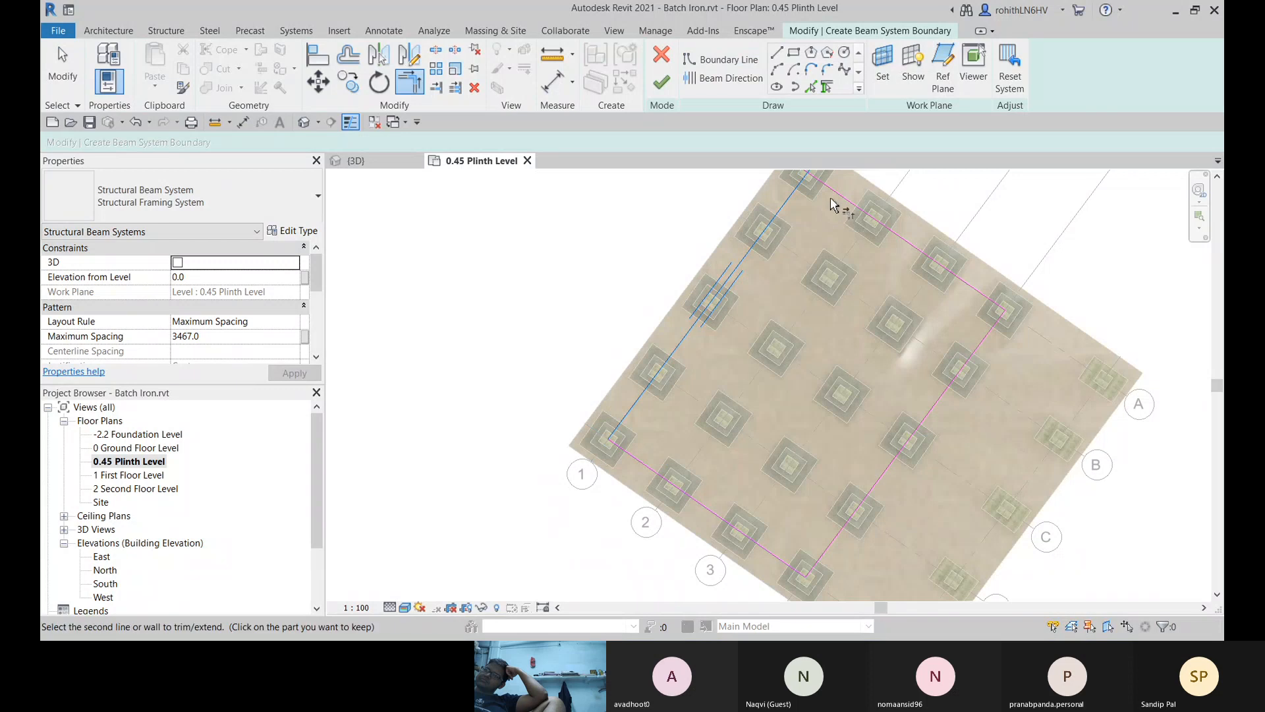
click(831, 198)
scroll(865, 334, down, 1)
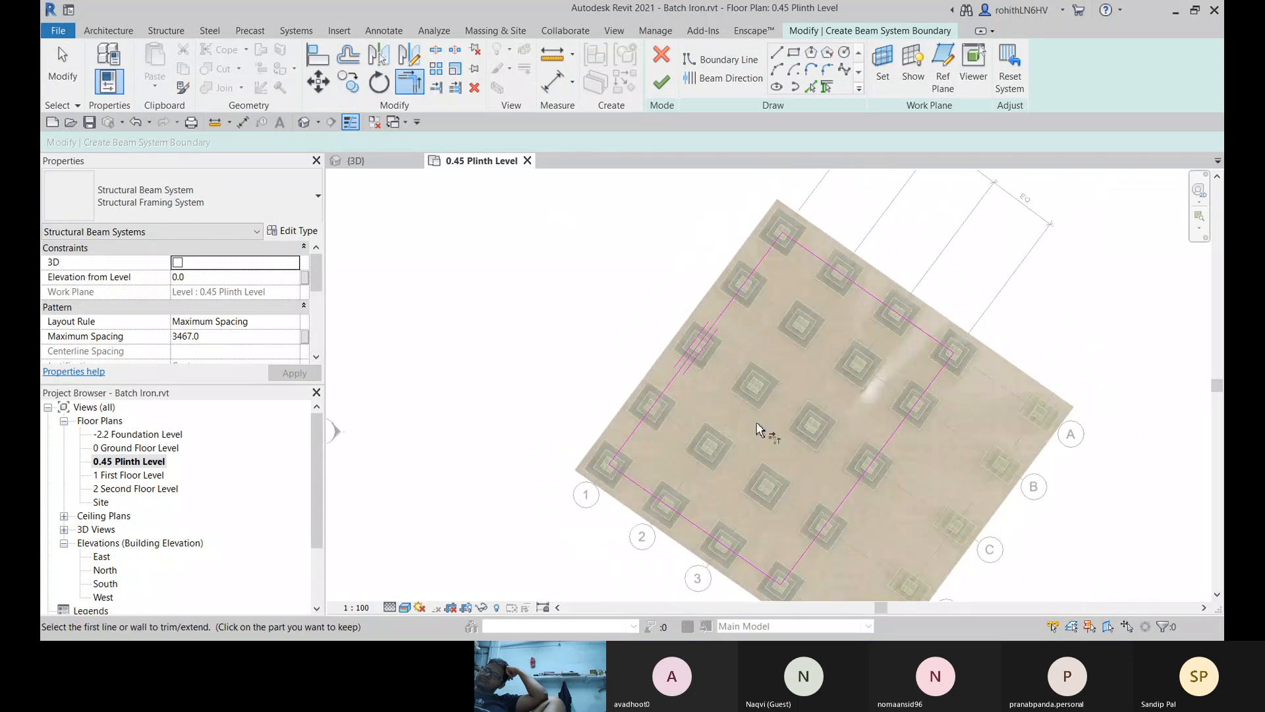
Step: Finish the beam system sketch to generate the beams, and deselect the system
middle_drag(788, 405, 788, 395)
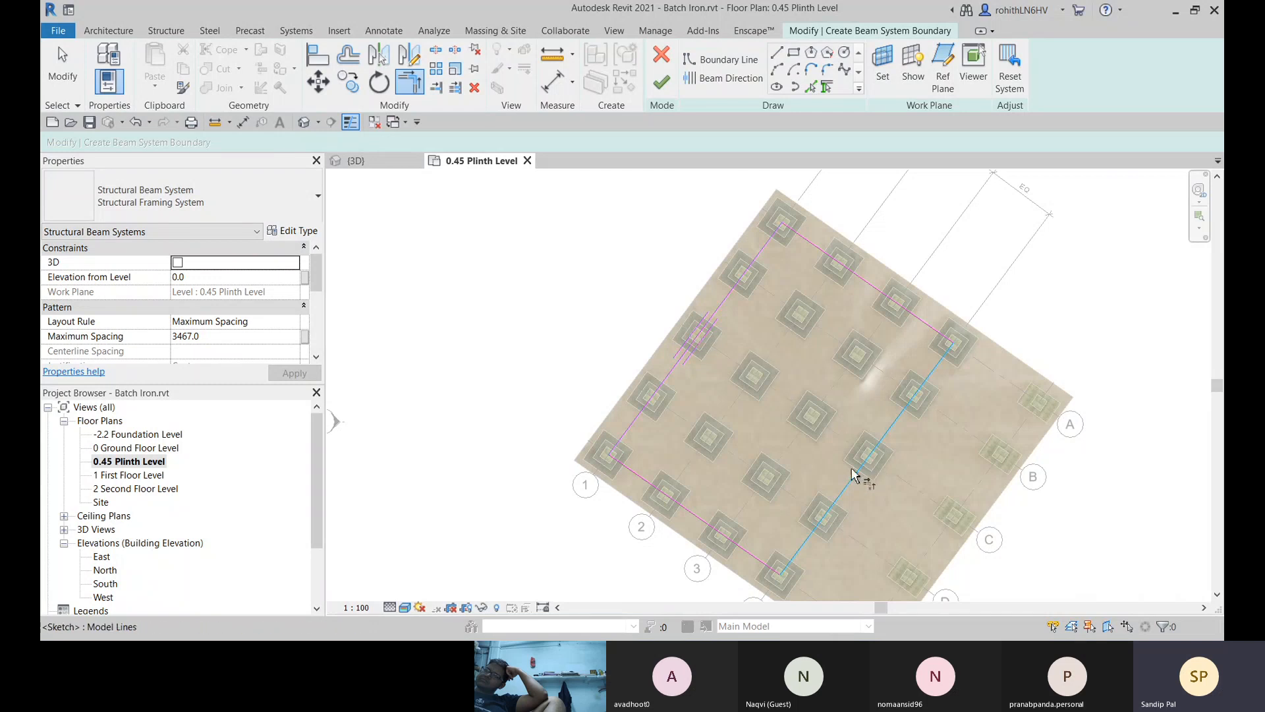
middle_drag(846, 476, 848, 457)
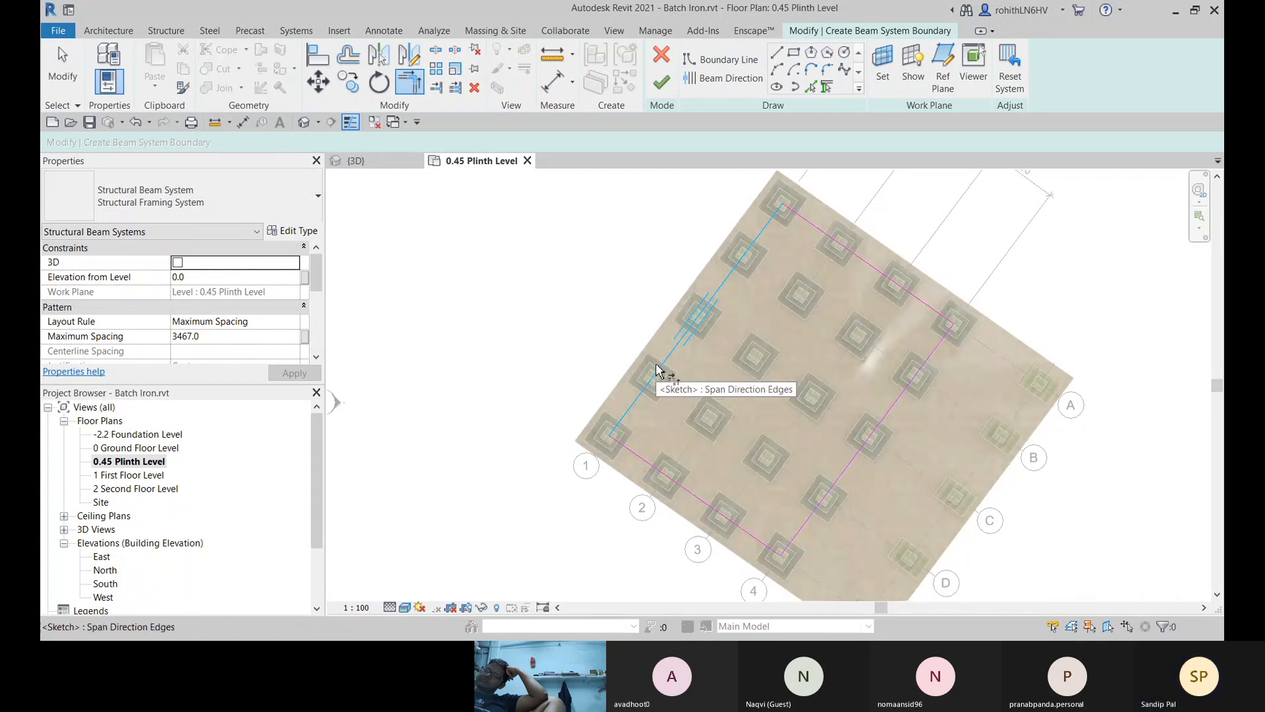
click(672, 89)
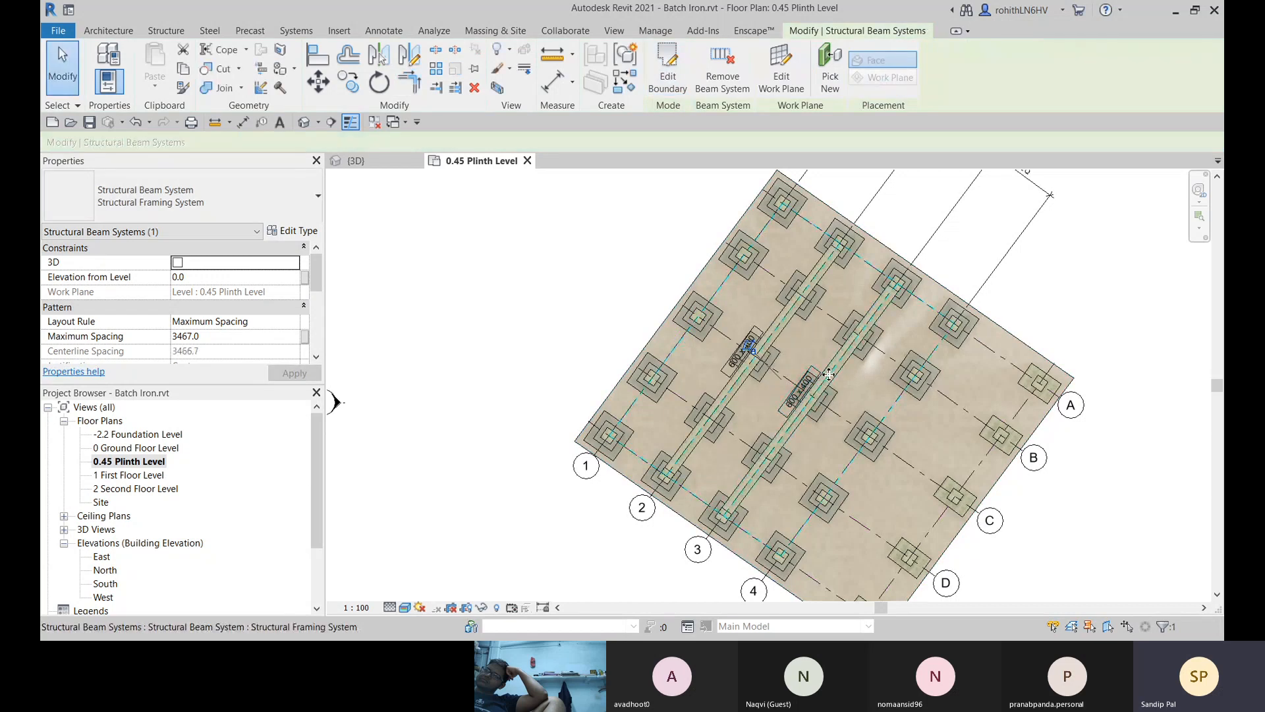
click(1069, 303)
middle_drag(1023, 393, 1004, 360)
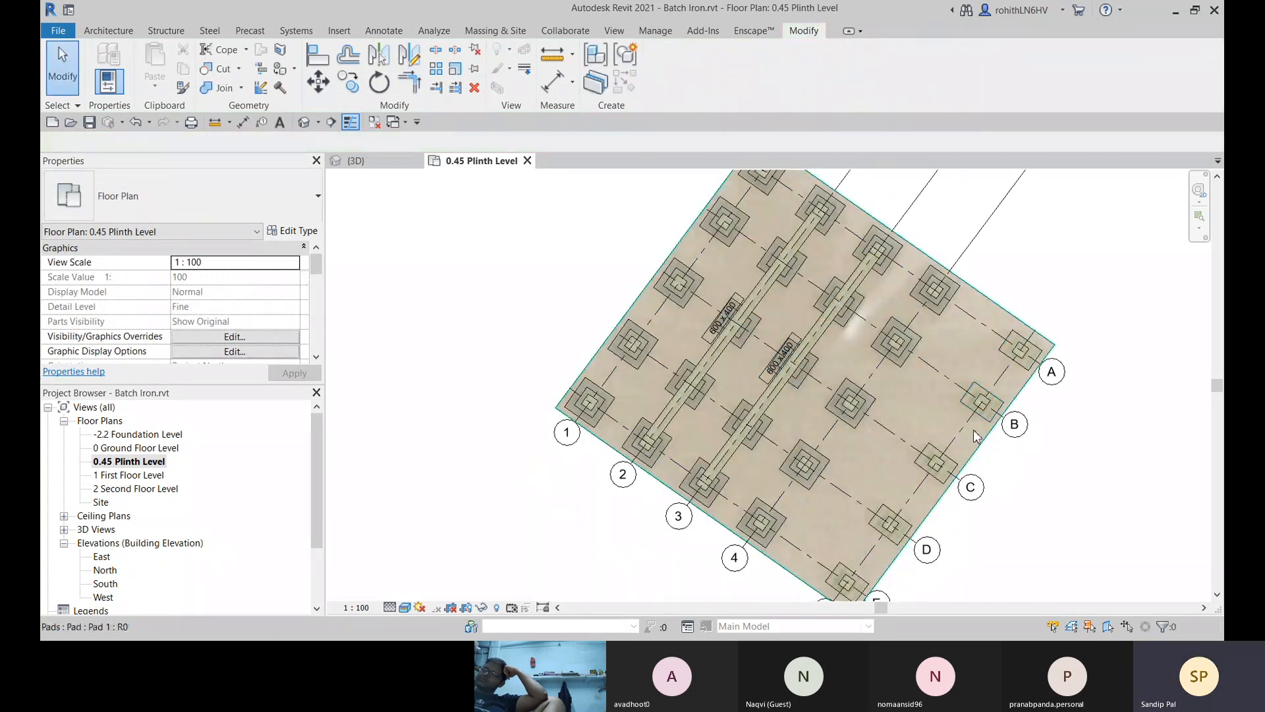
middle_drag(981, 453, 998, 501)
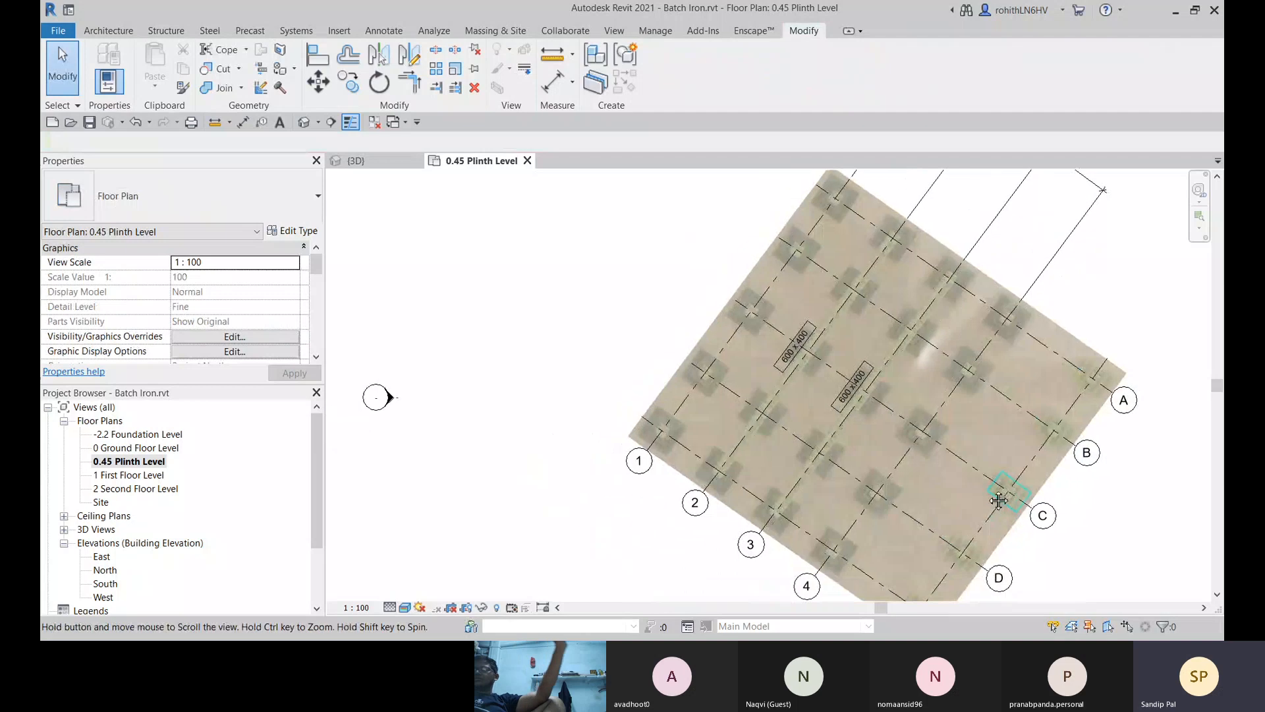
Step: Reopen the beam system's boundary sketch and move the grid 1 boundary line outward, setting its distance from grid 2 to 6933.4
key(alt)
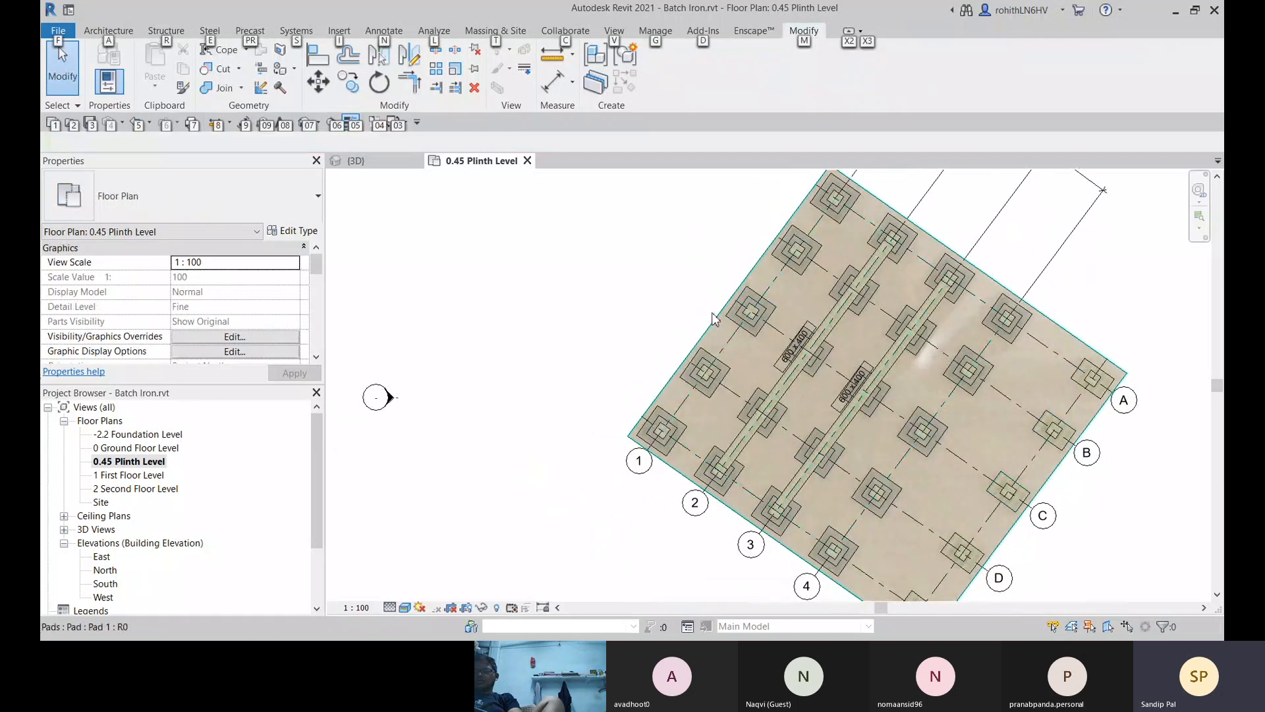
click(736, 350)
click(664, 69)
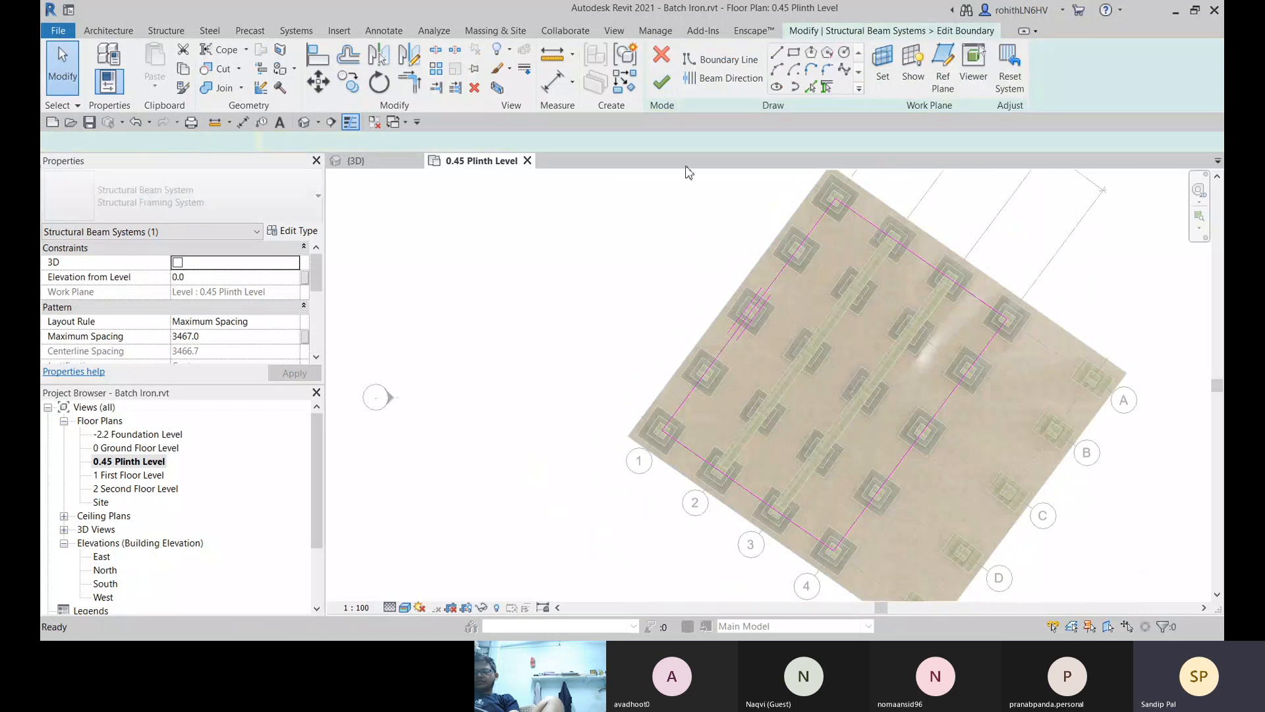
click(772, 285)
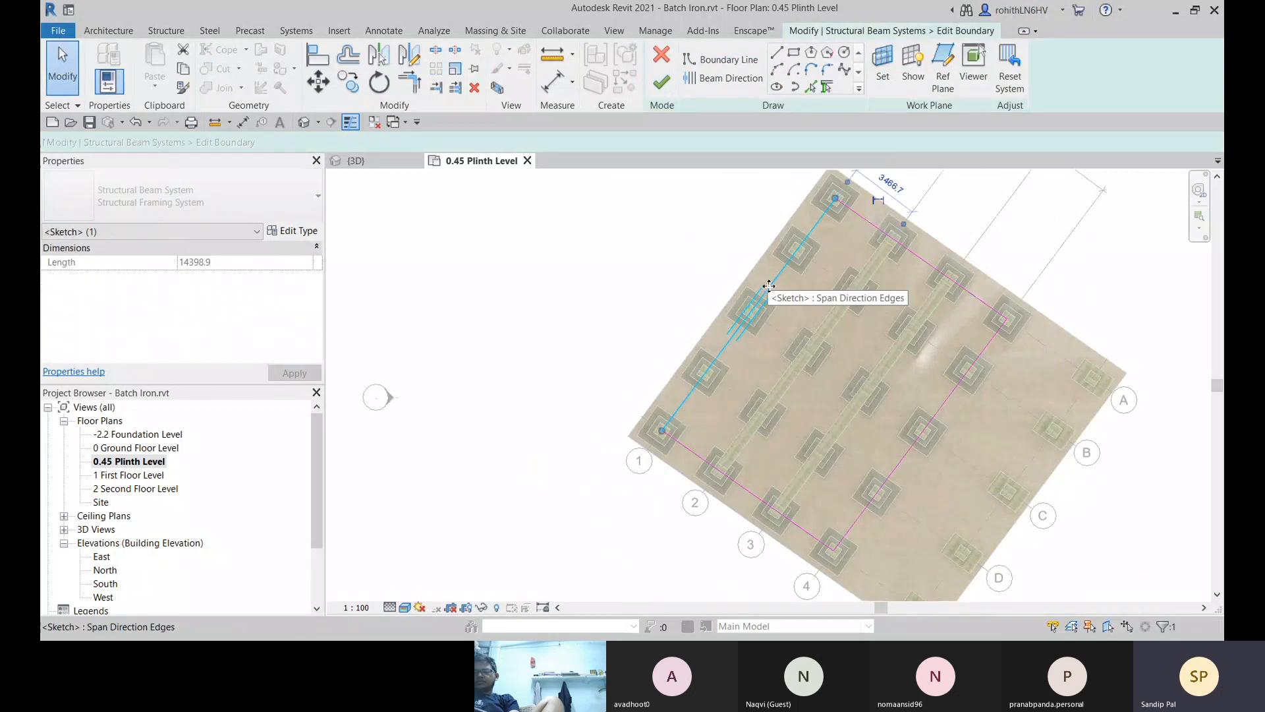
middle_drag(801, 280, 780, 342)
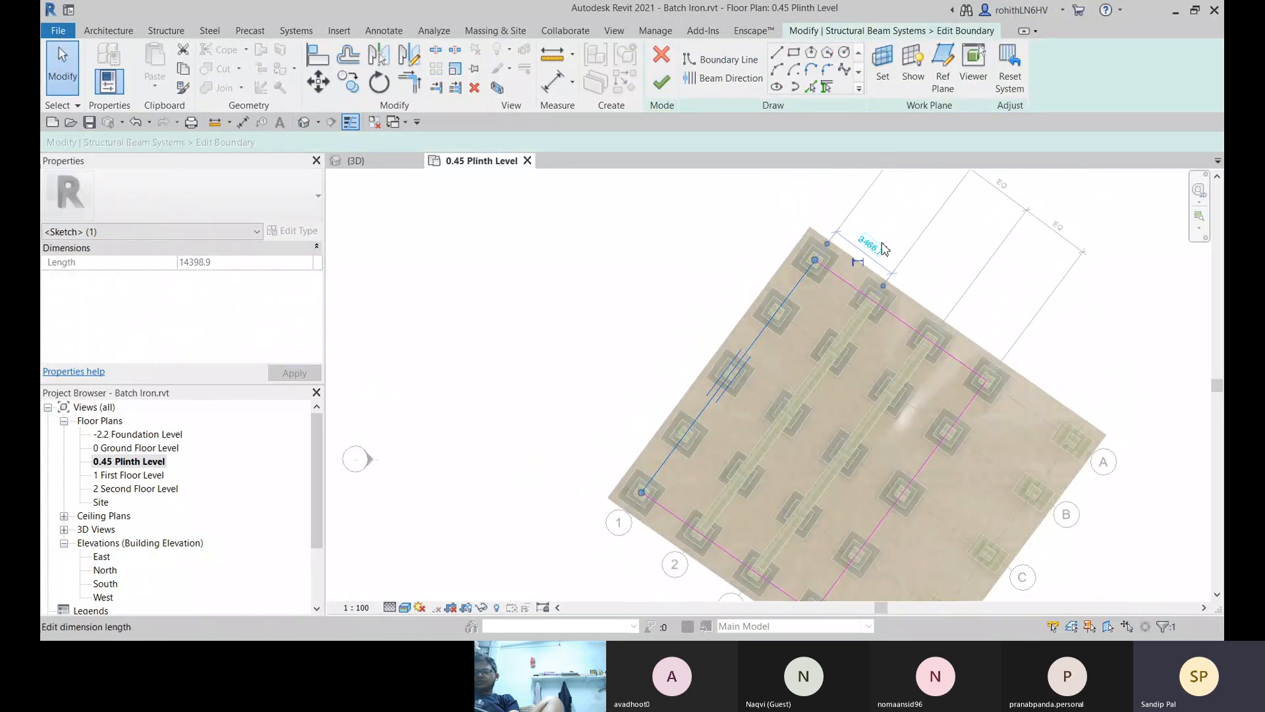
click(870, 244)
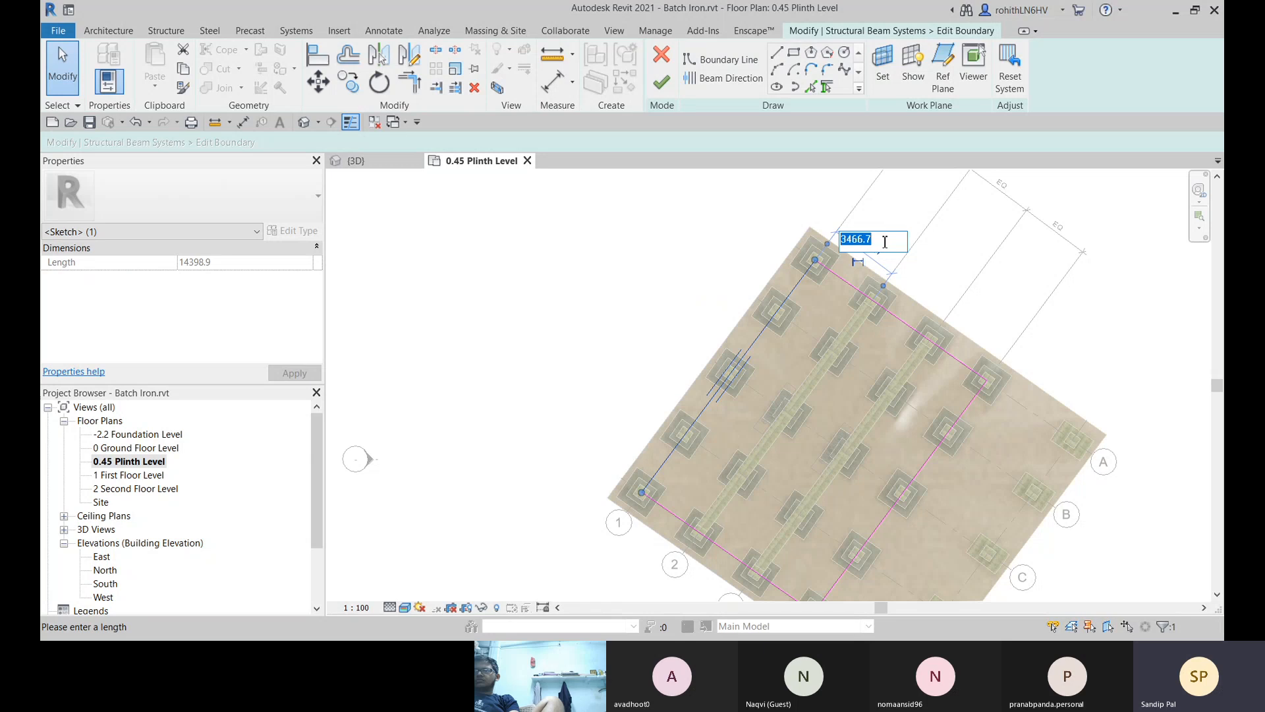
click(844, 242)
key(Return)
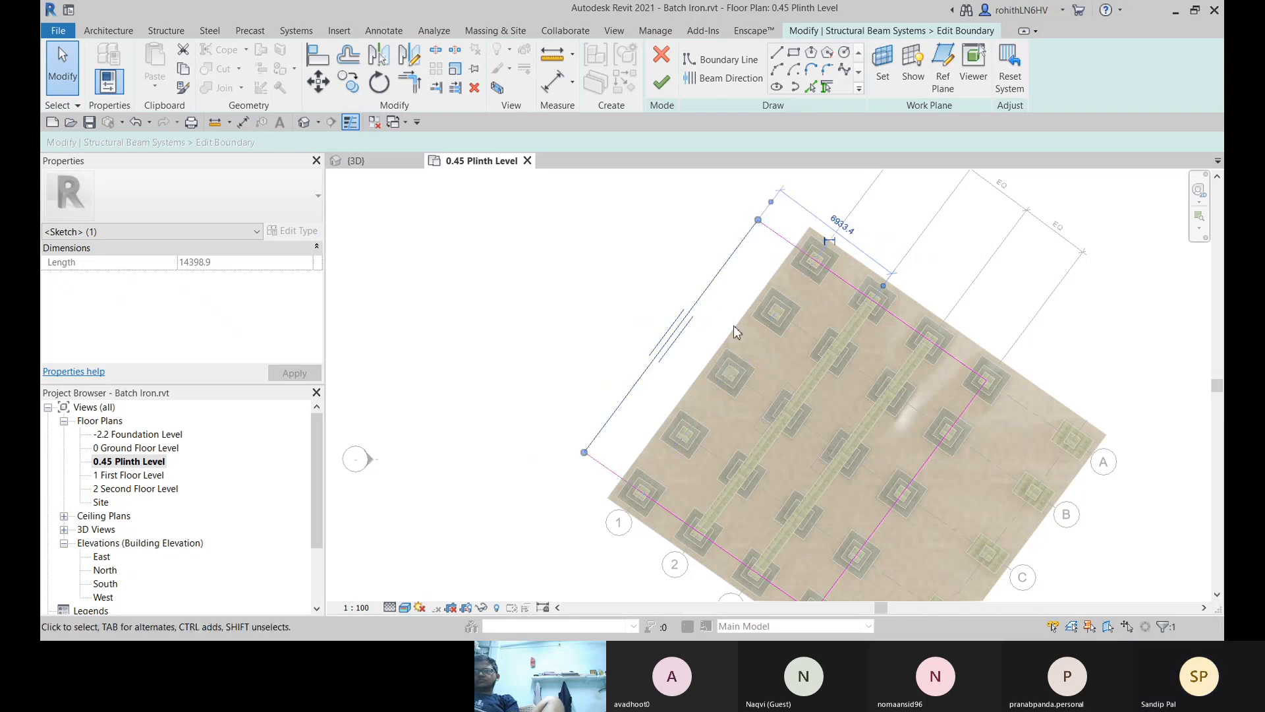
Step: Move the grid 4 boundary line outward, 6933.4 from grid 3, and finish the boundary sketch
scroll(850, 372, down, 1)
middle_drag(850, 373, 834, 291)
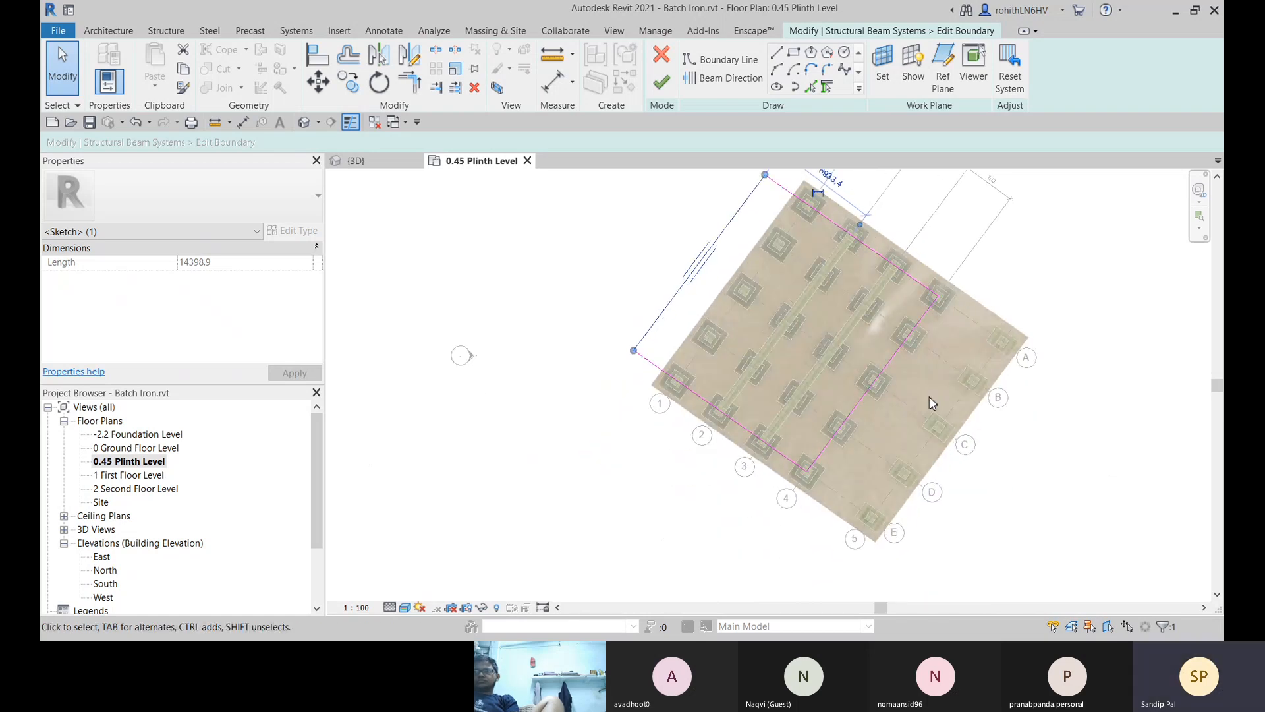
click(885, 379)
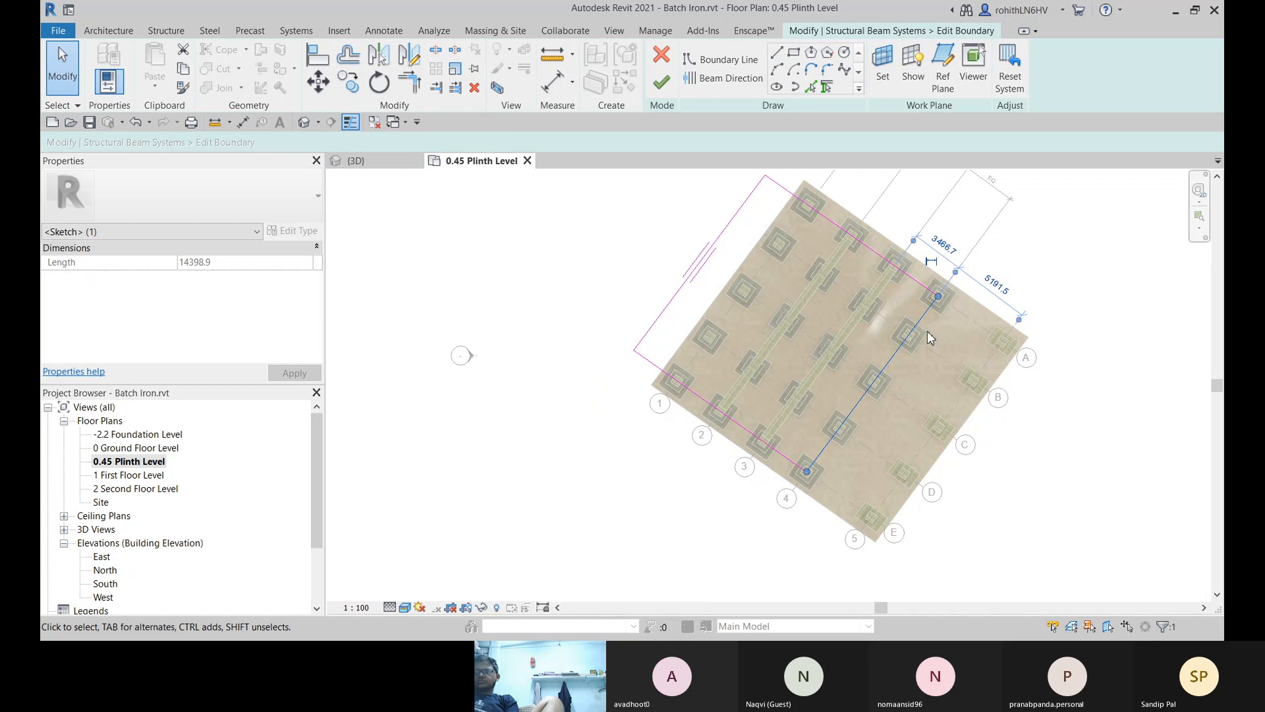
click(946, 251)
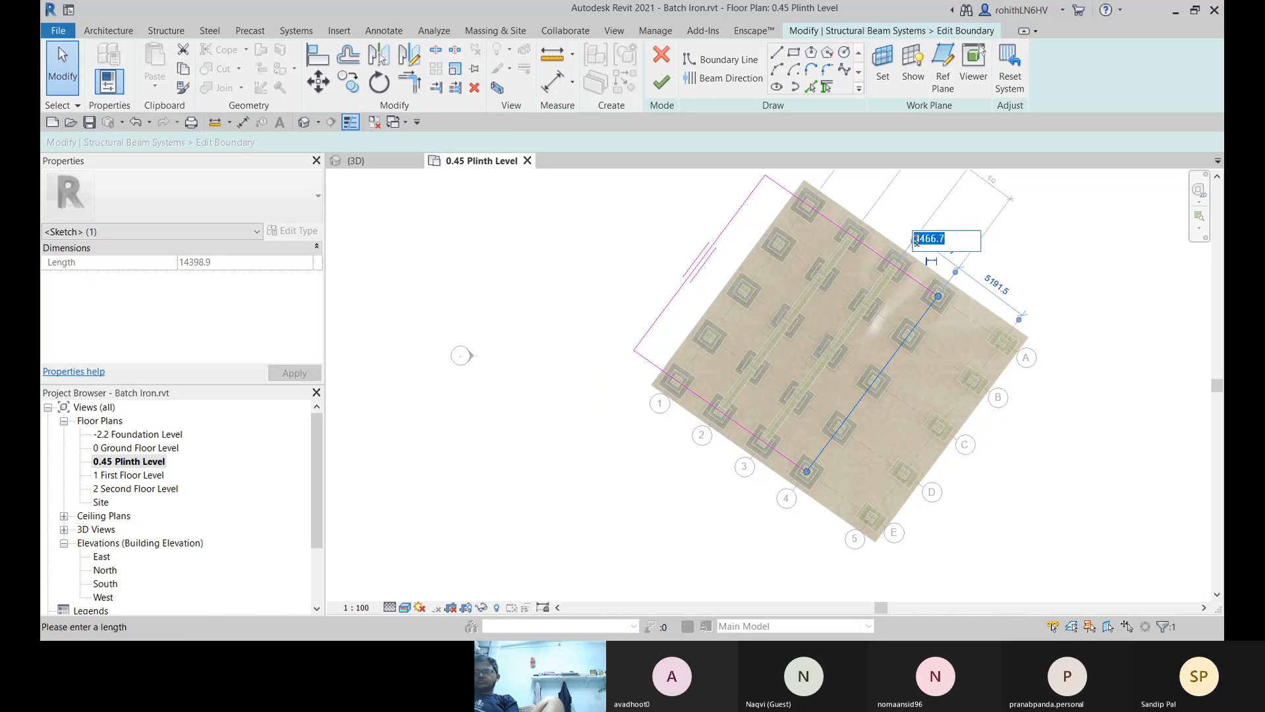
click(917, 240)
key(Return)
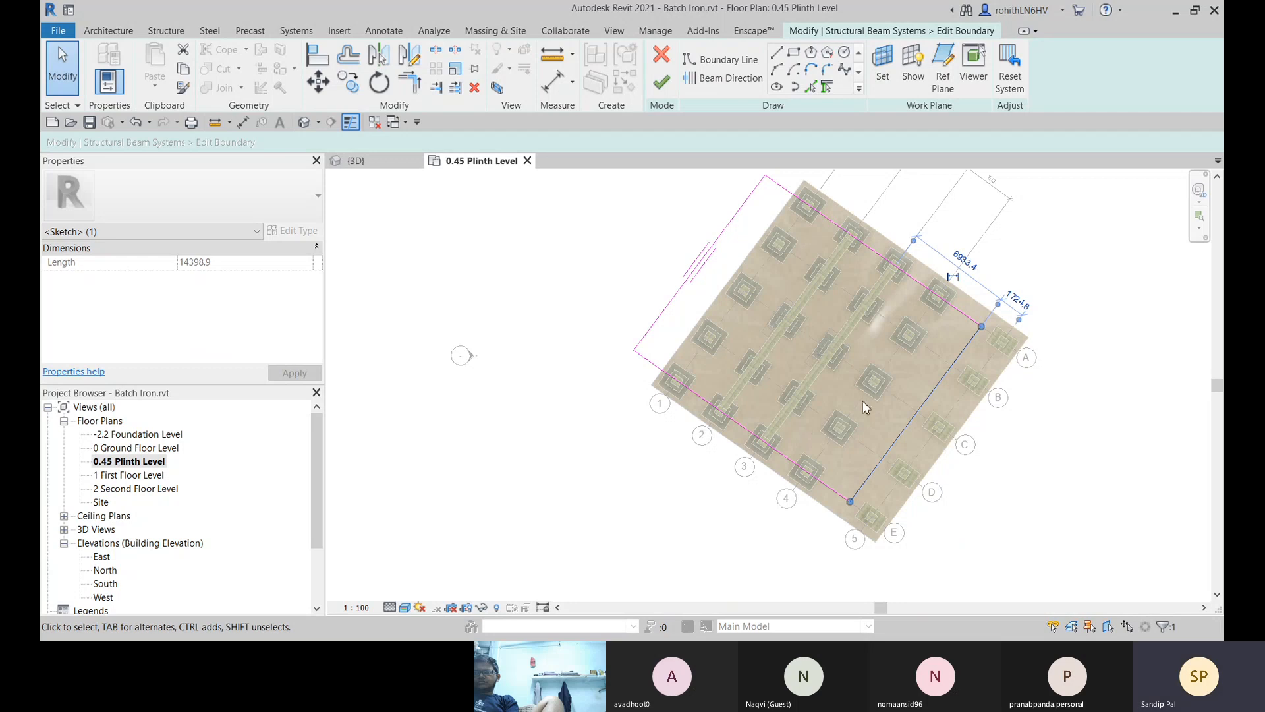
middle_drag(864, 401, 841, 429)
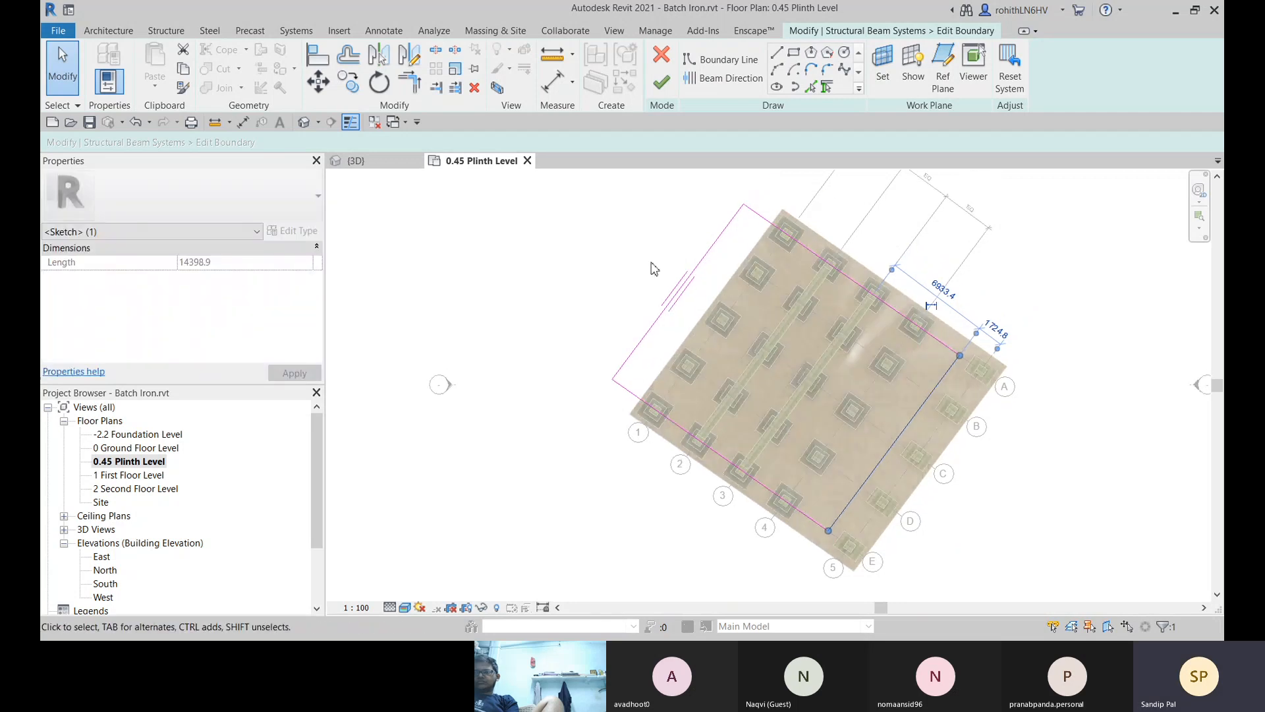
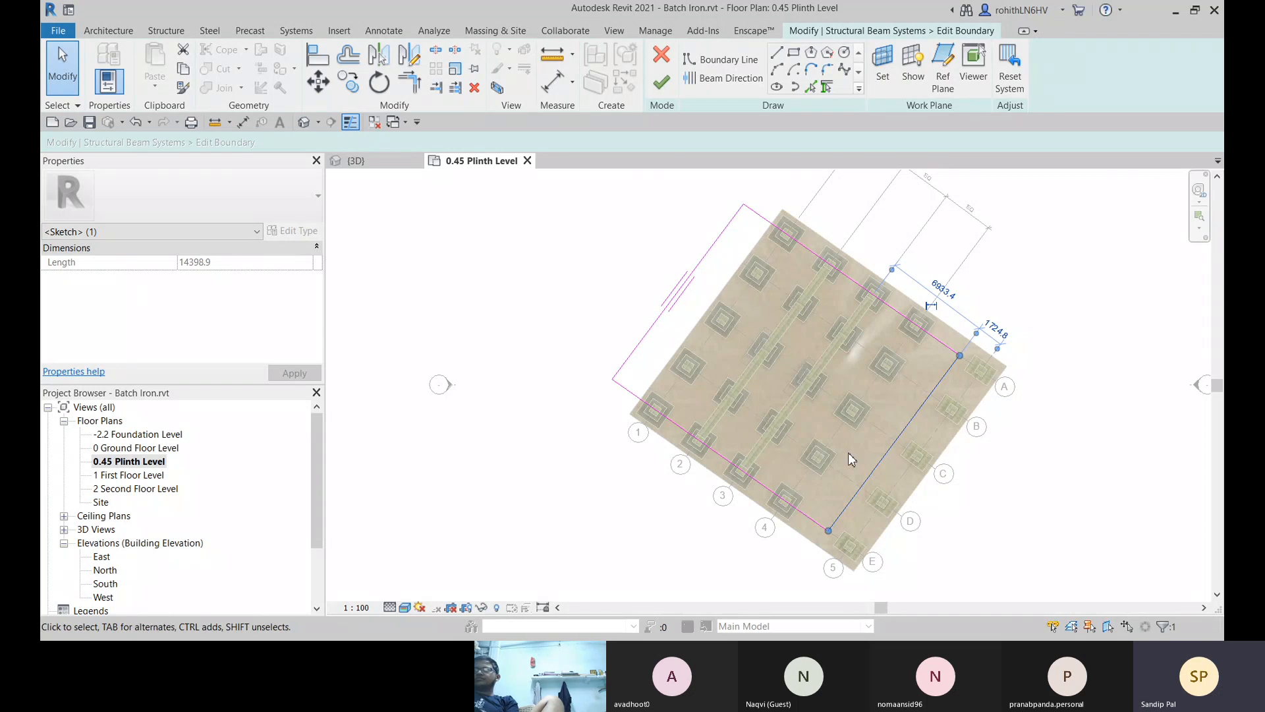
click(661, 82)
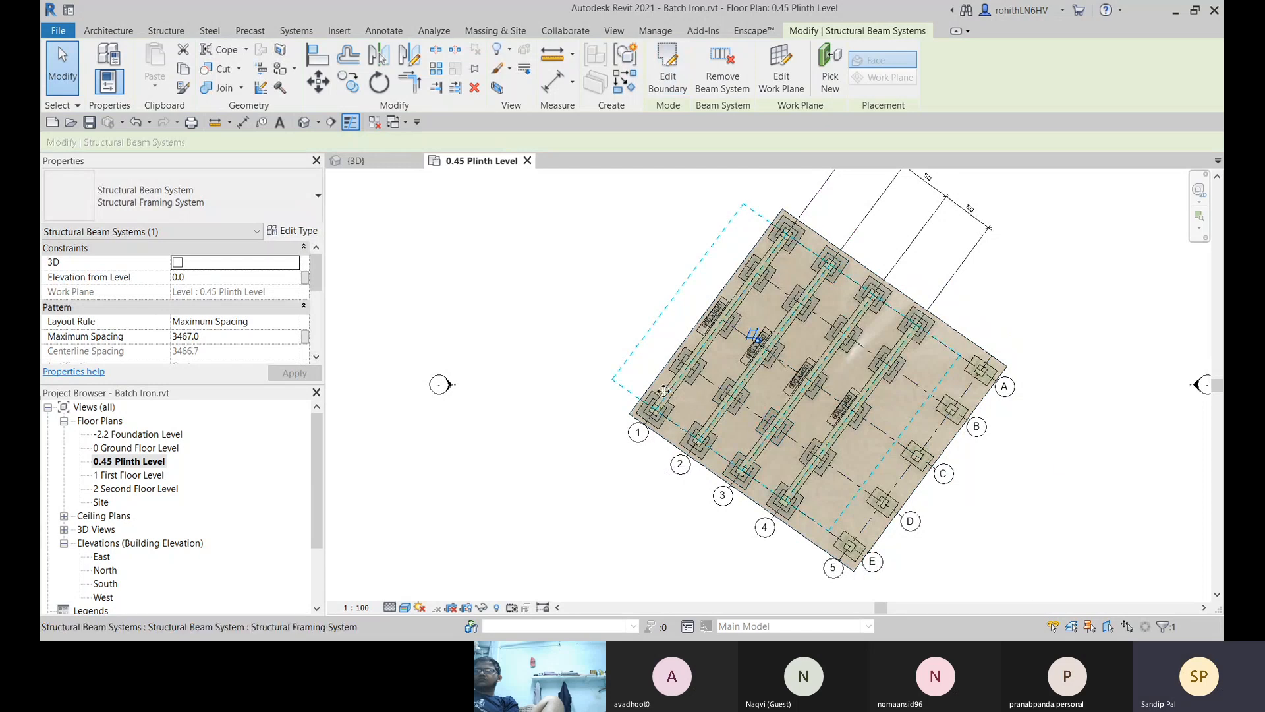
scroll(675, 396, up, 4)
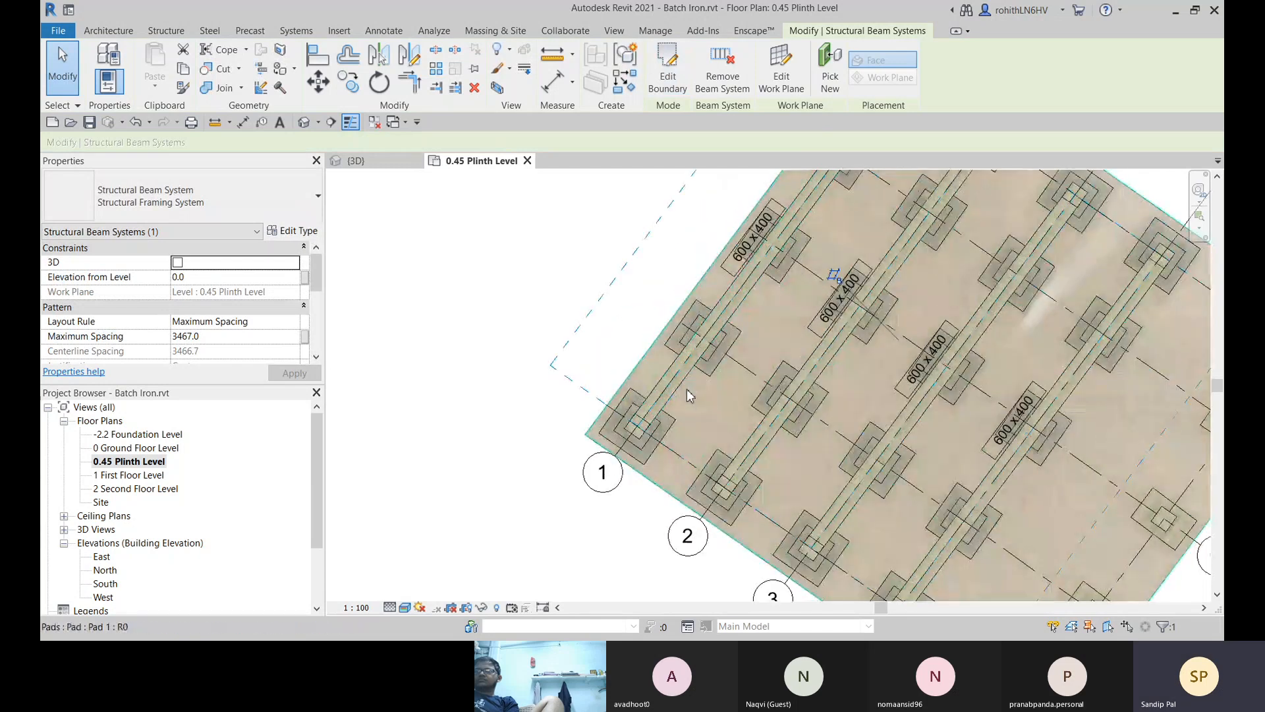
click(682, 369)
middle_drag(770, 300, 761, 355)
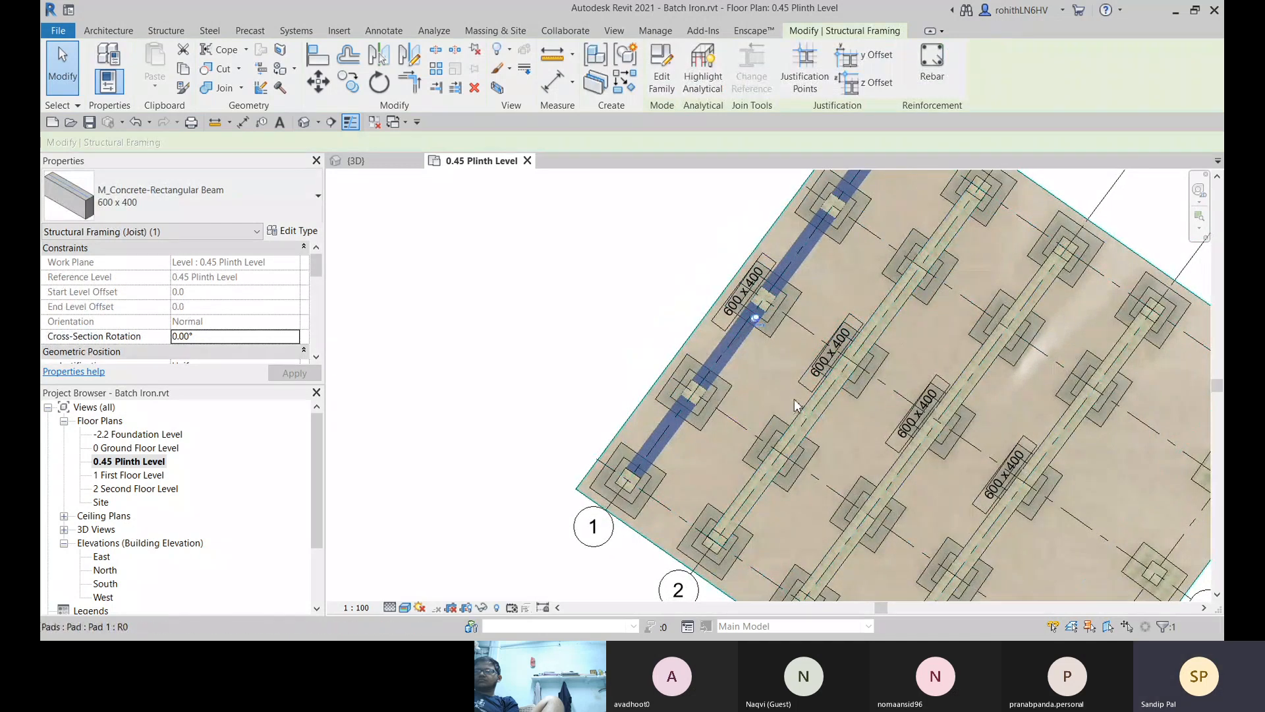
scroll(784, 399, down, 3)
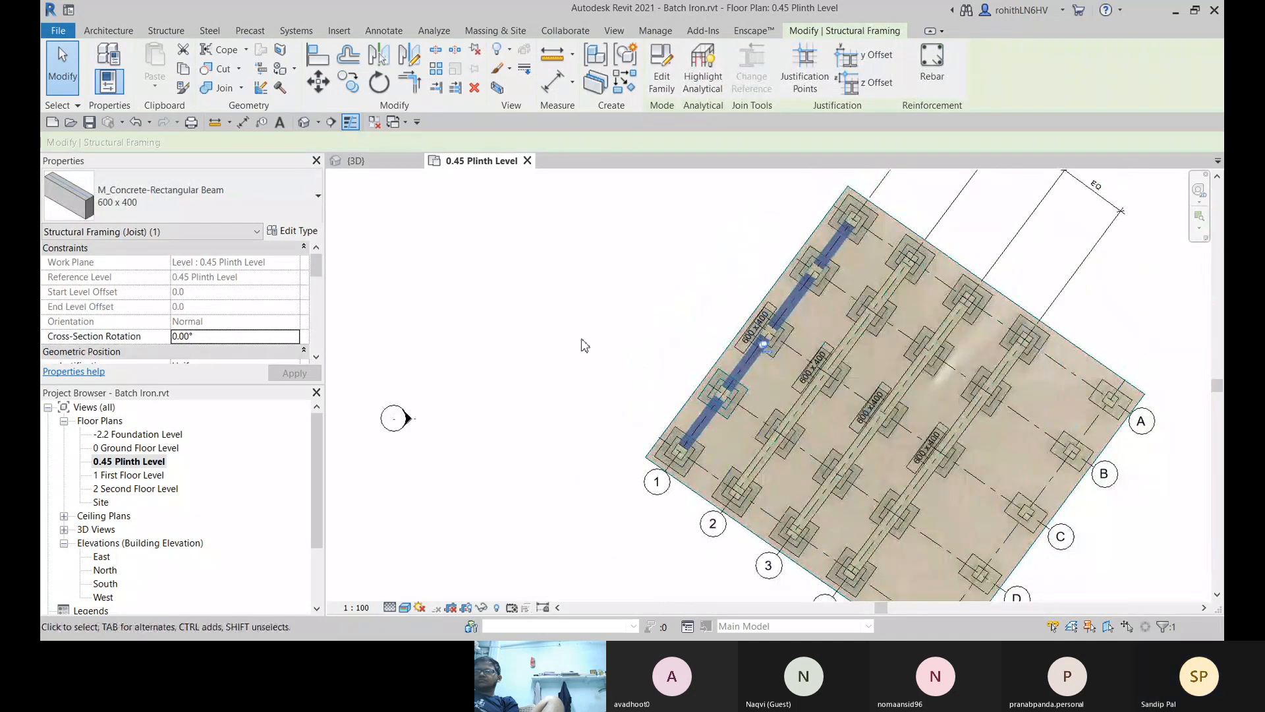
click(437, 54)
scroll(731, 395, up, 4)
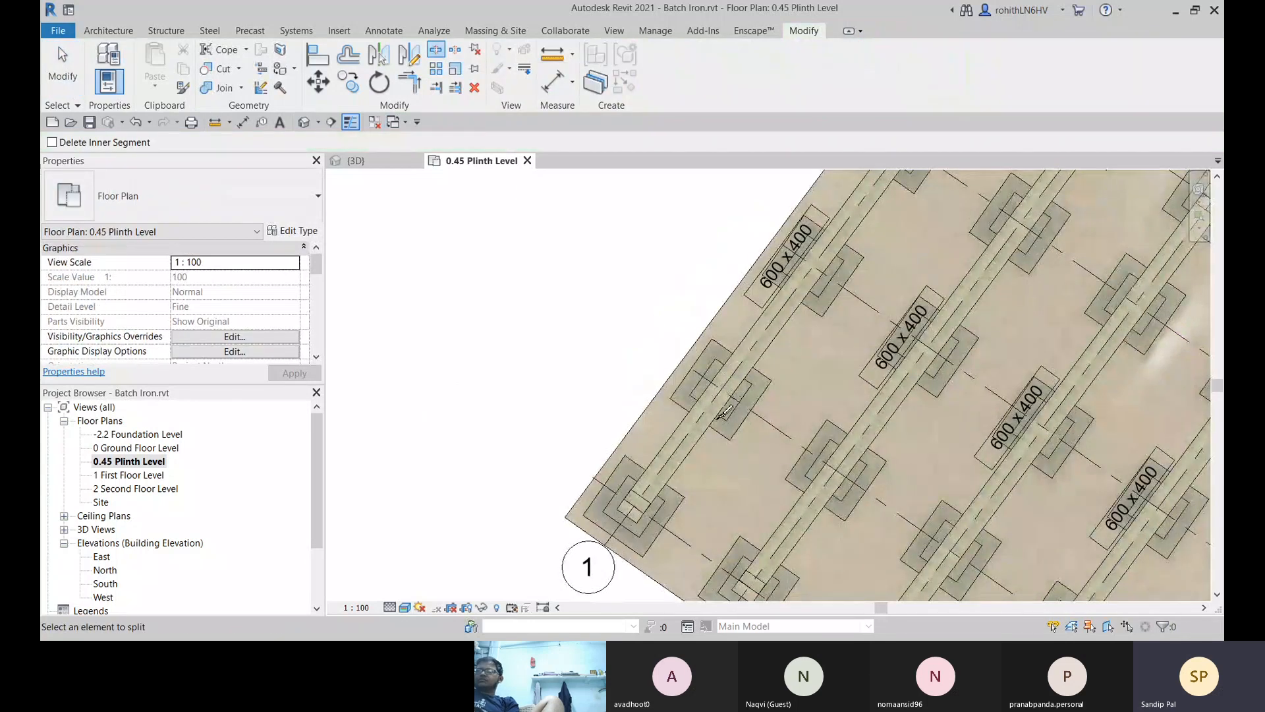
key(Escape)
scroll(742, 449, down, 4)
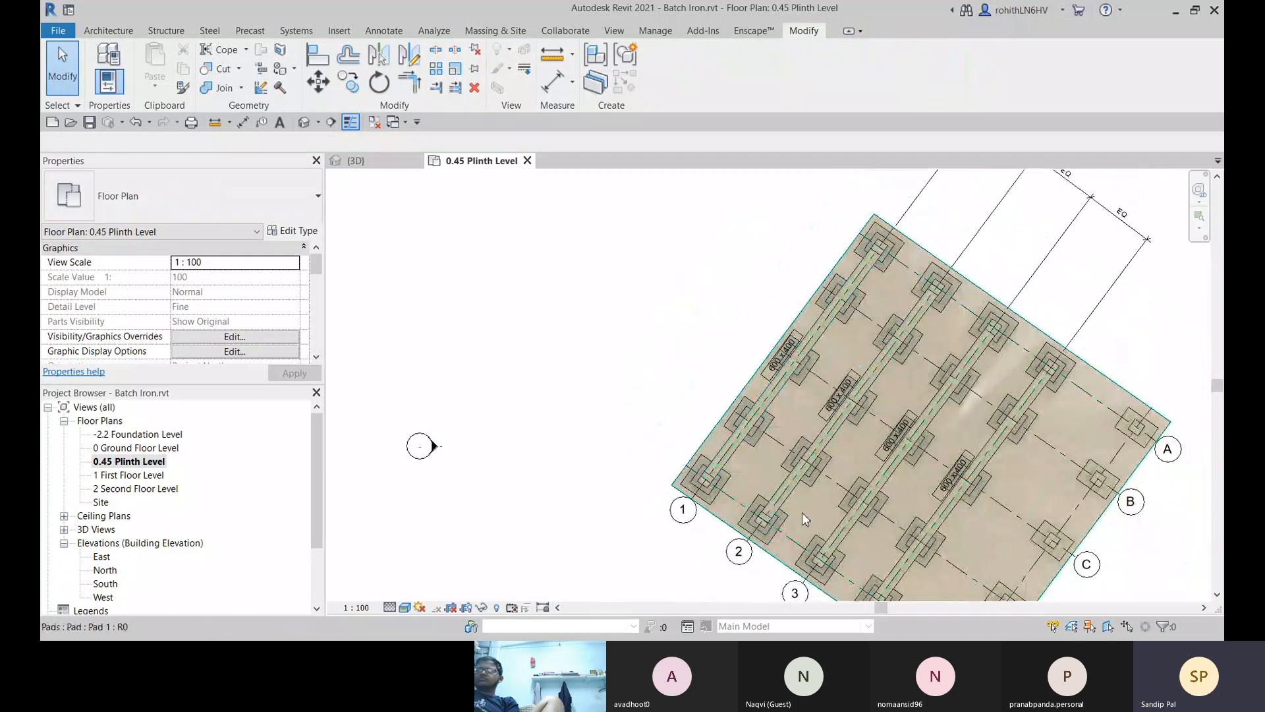
Step: Select the structural beam system and remove it, keeping its beams as independent framing elements
click(730, 502)
middle_drag(781, 494, 721, 451)
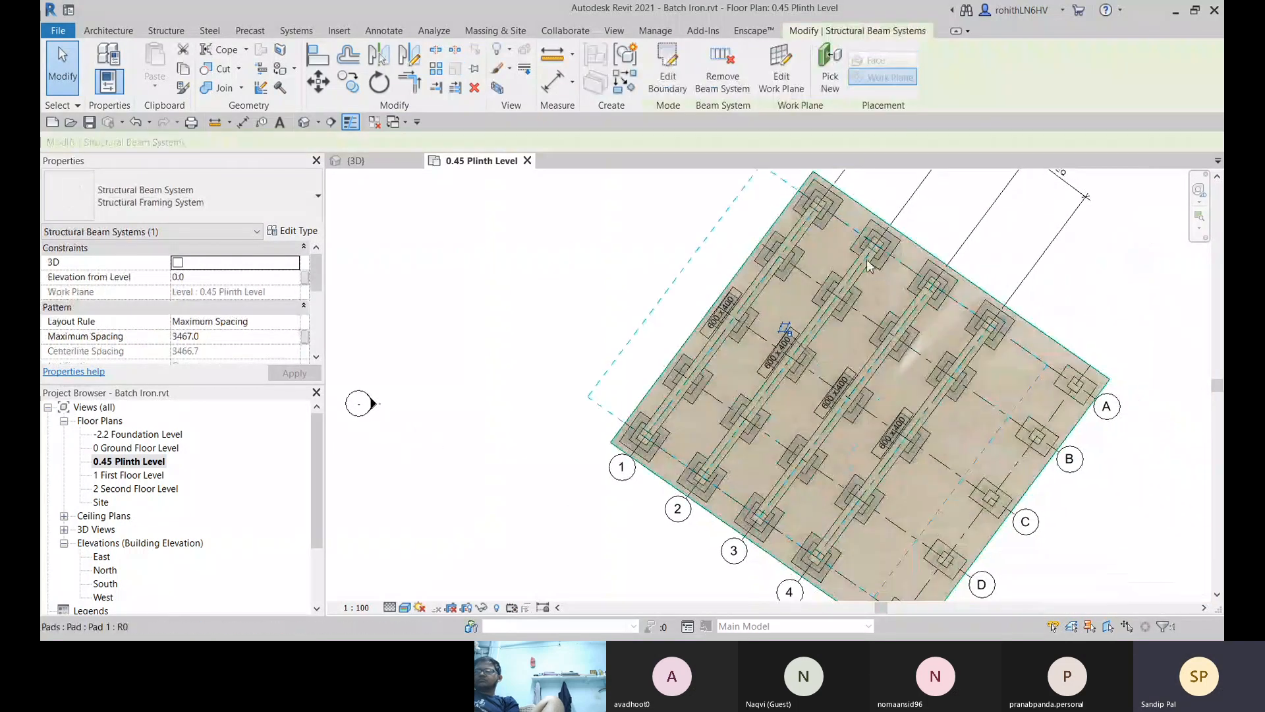
click(736, 82)
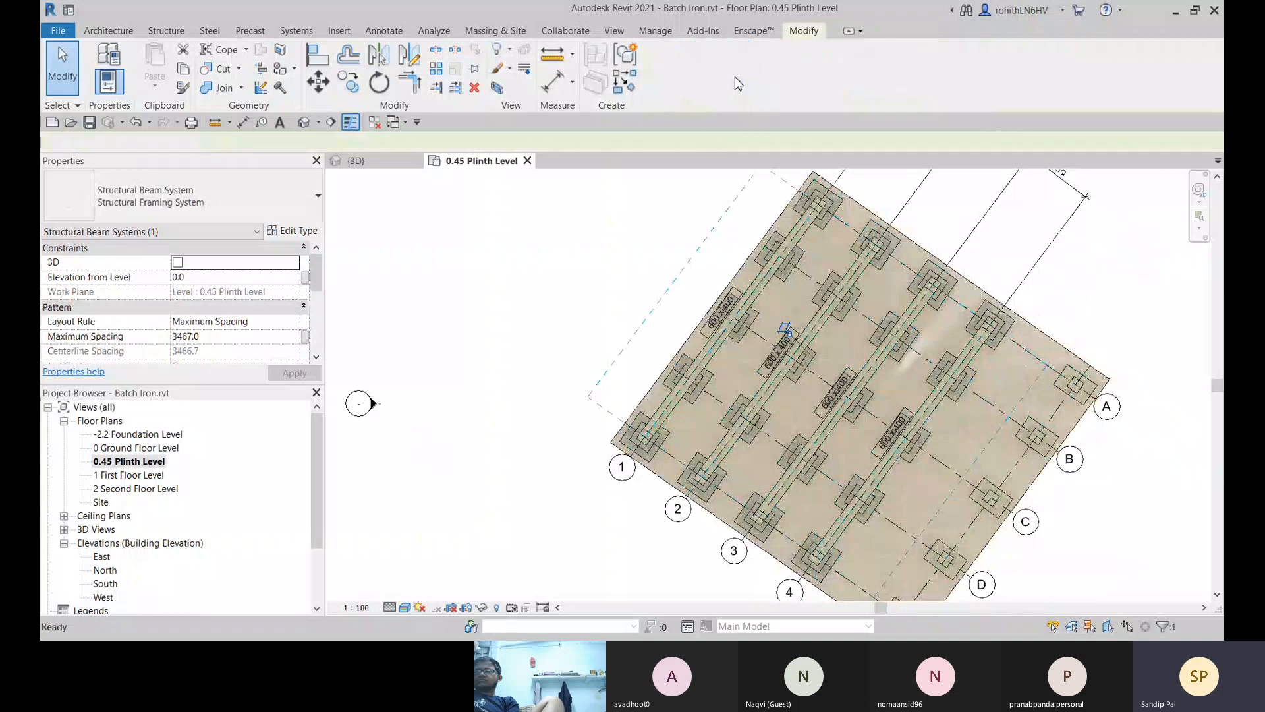
Step: Split the beam along grid 1 on both sides of the column at grid D
click(720, 366)
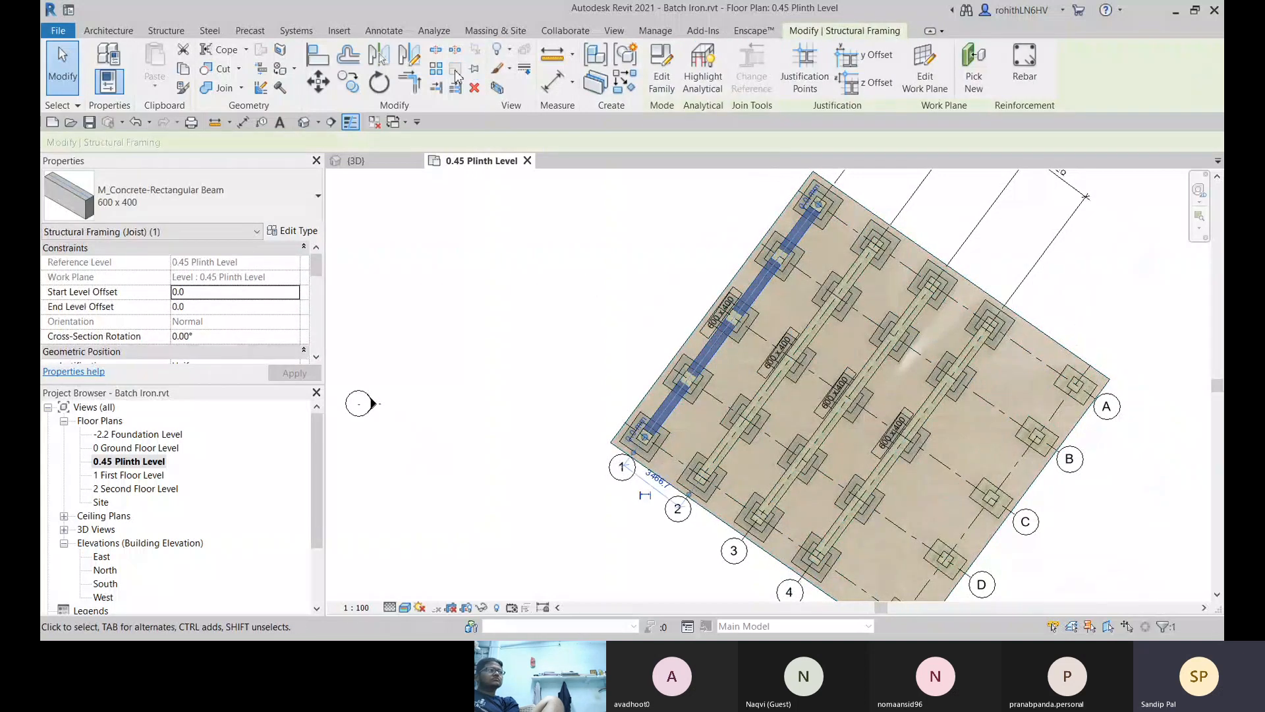
click(436, 53)
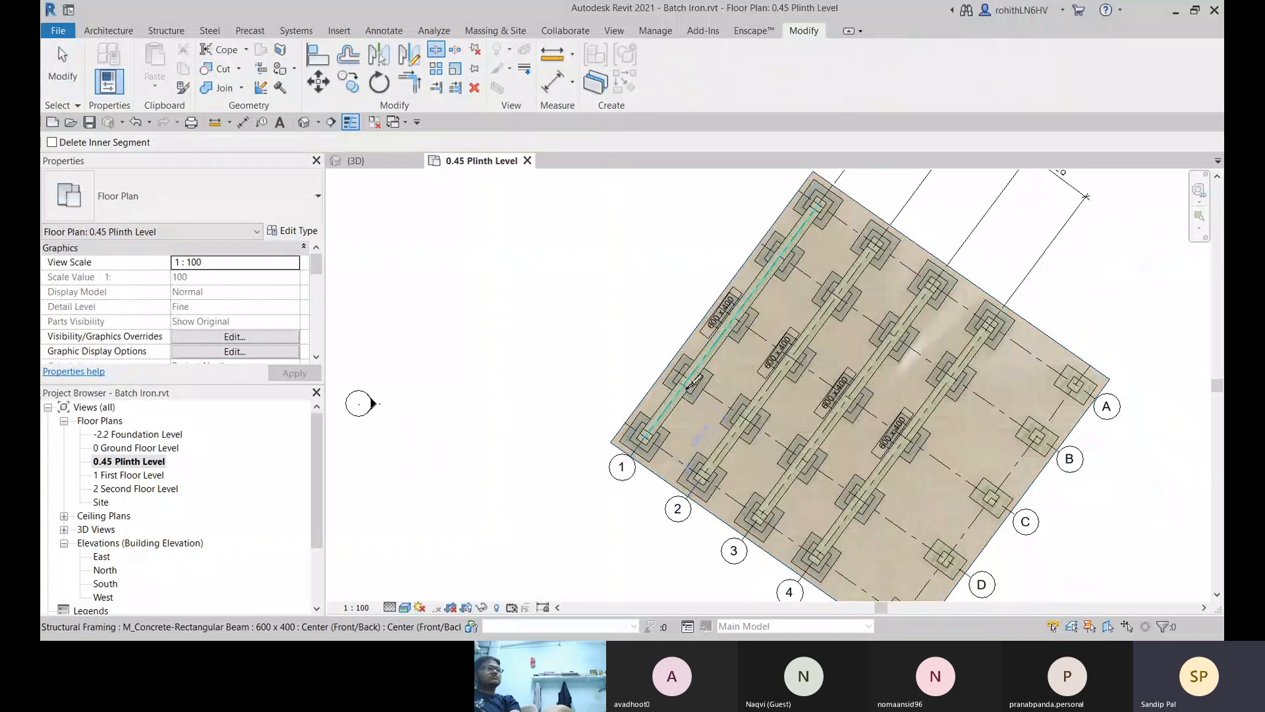
scroll(695, 380, up, 2)
scroll(695, 381, up, 3)
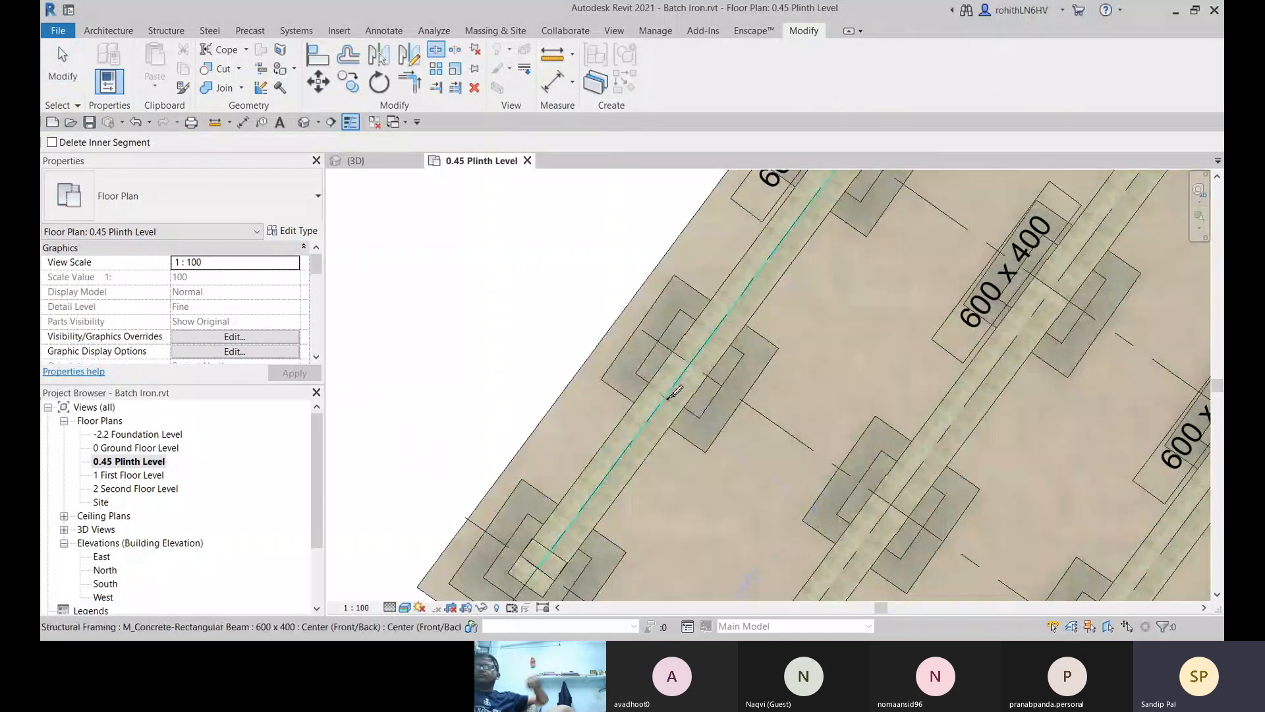
click(672, 392)
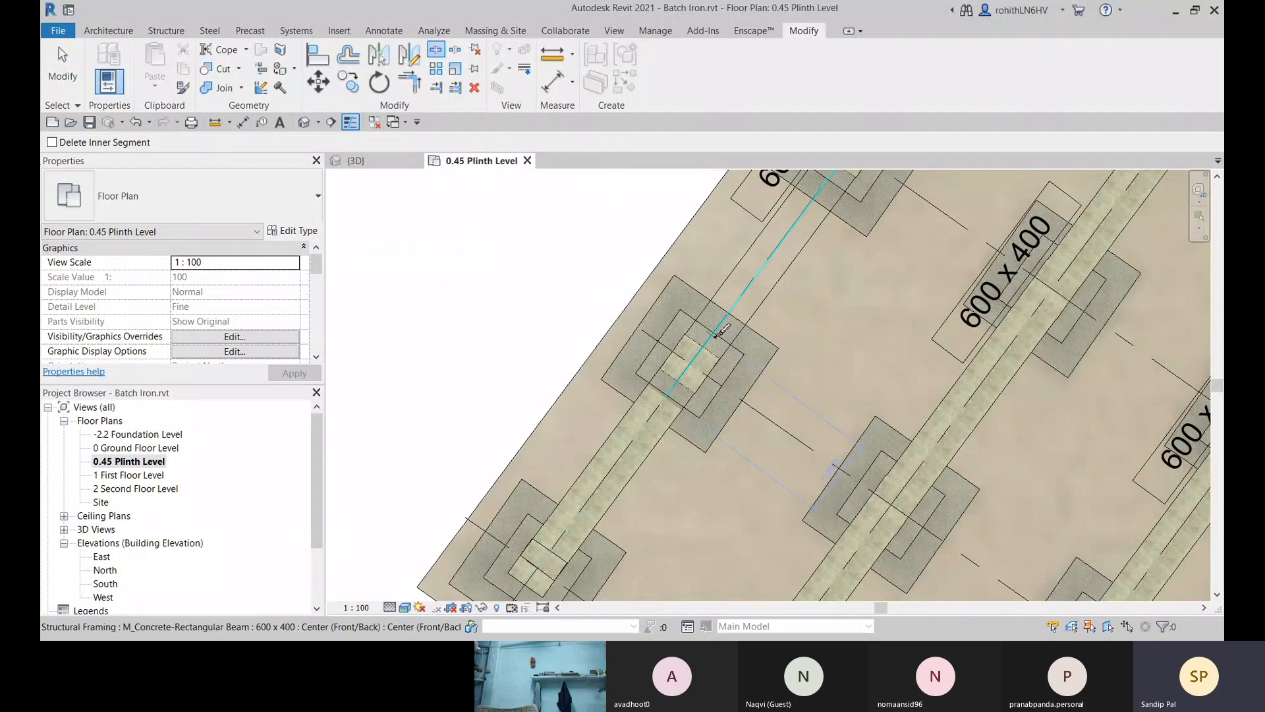
scroll(721, 327, up, 1)
scroll(722, 328, up, 2)
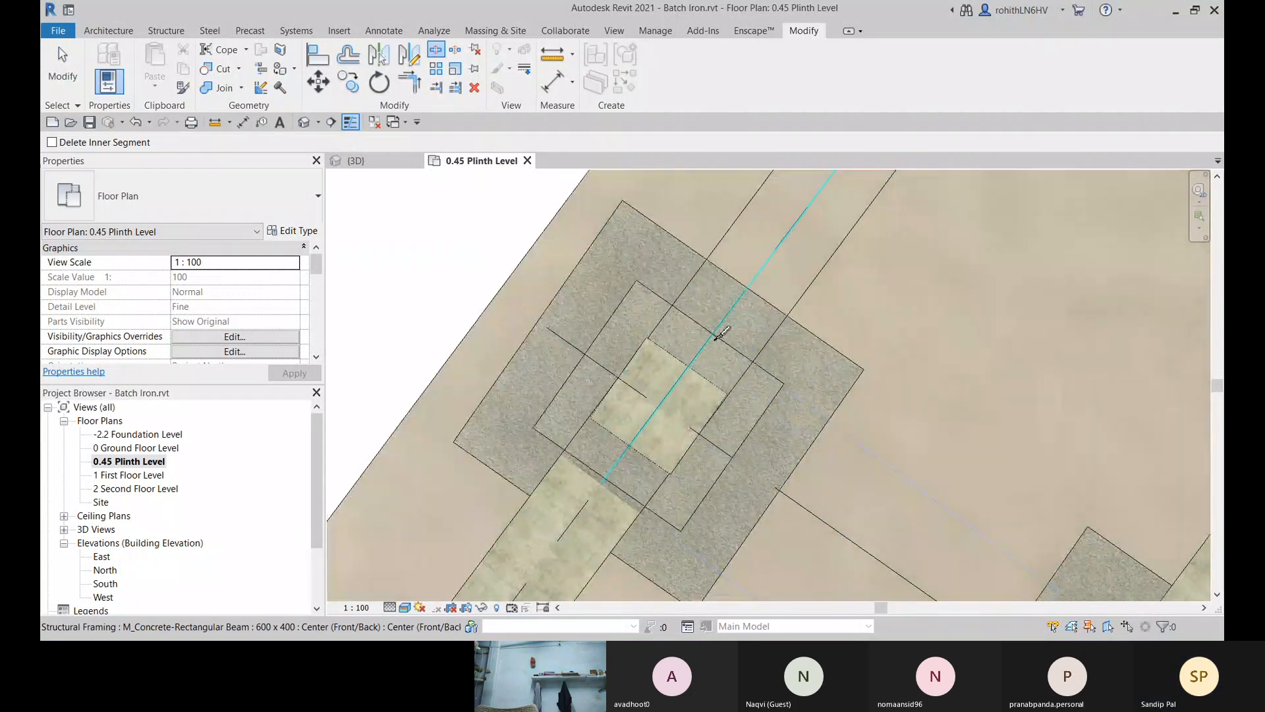
scroll(765, 392, down, 3)
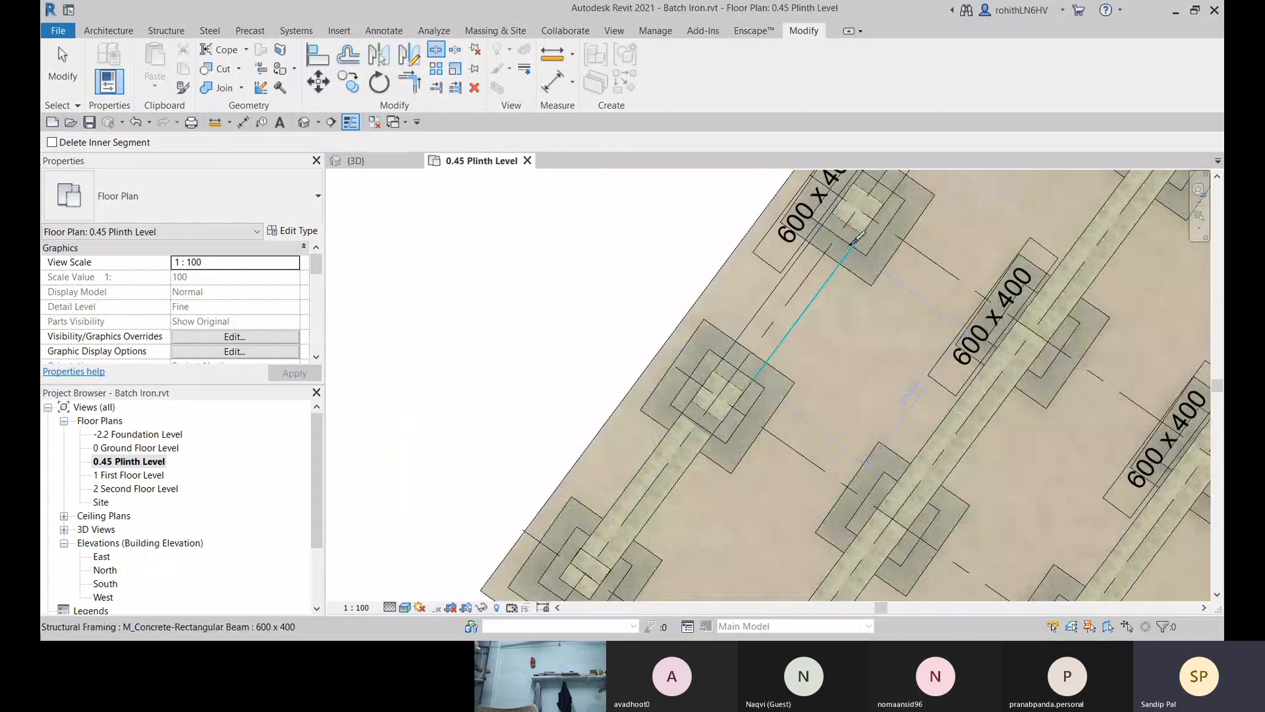
middle_drag(903, 272, 883, 303)
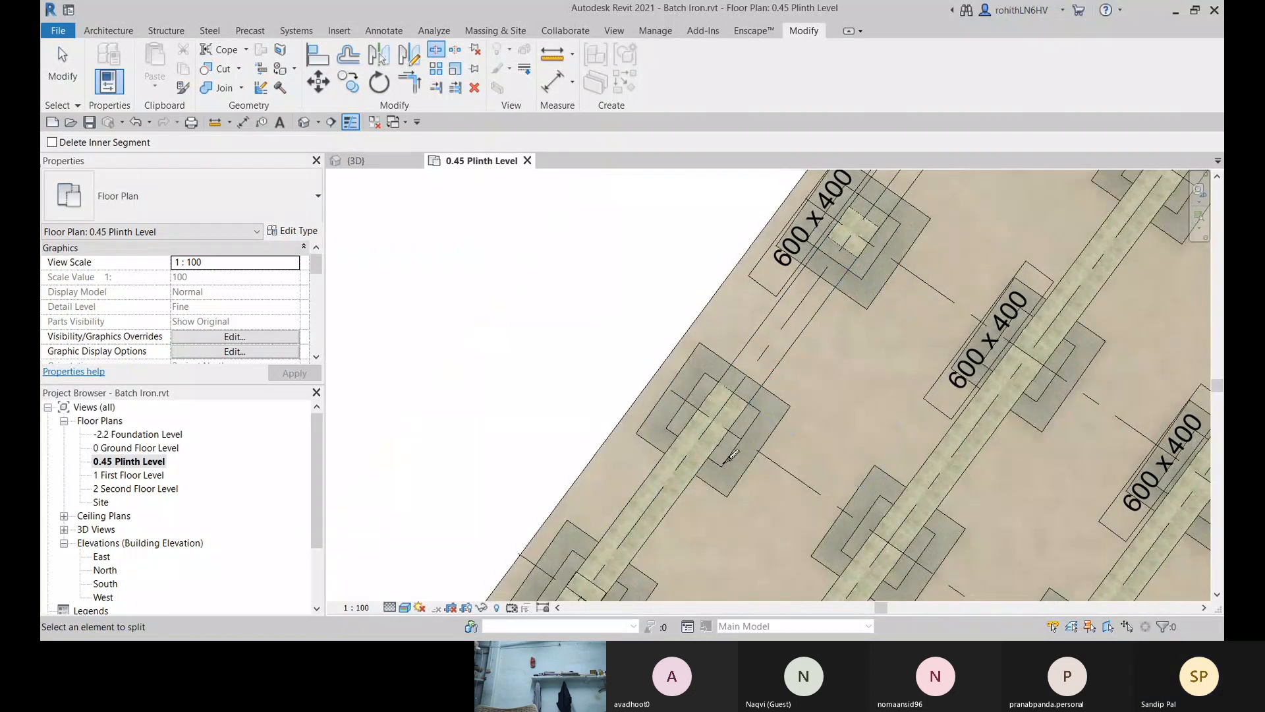
Step: Delete the short beam segment crossing the column at grids 1 and D
key(Escape)
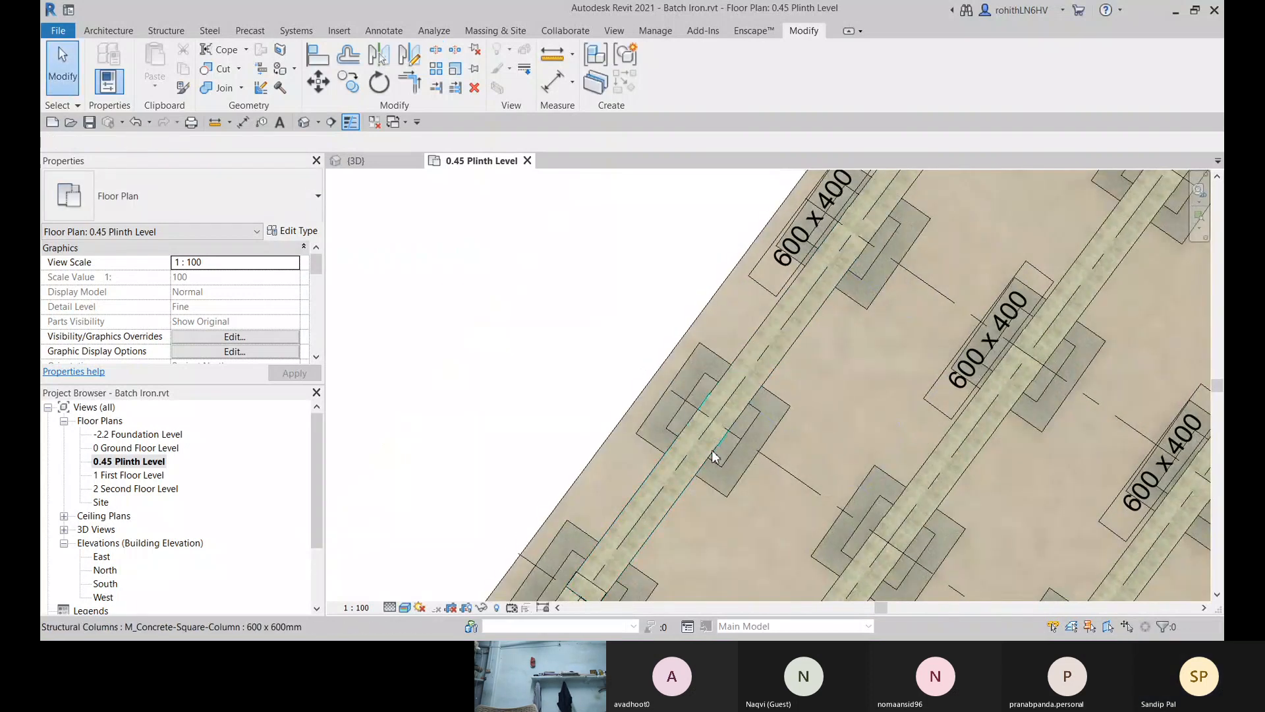
click(713, 453)
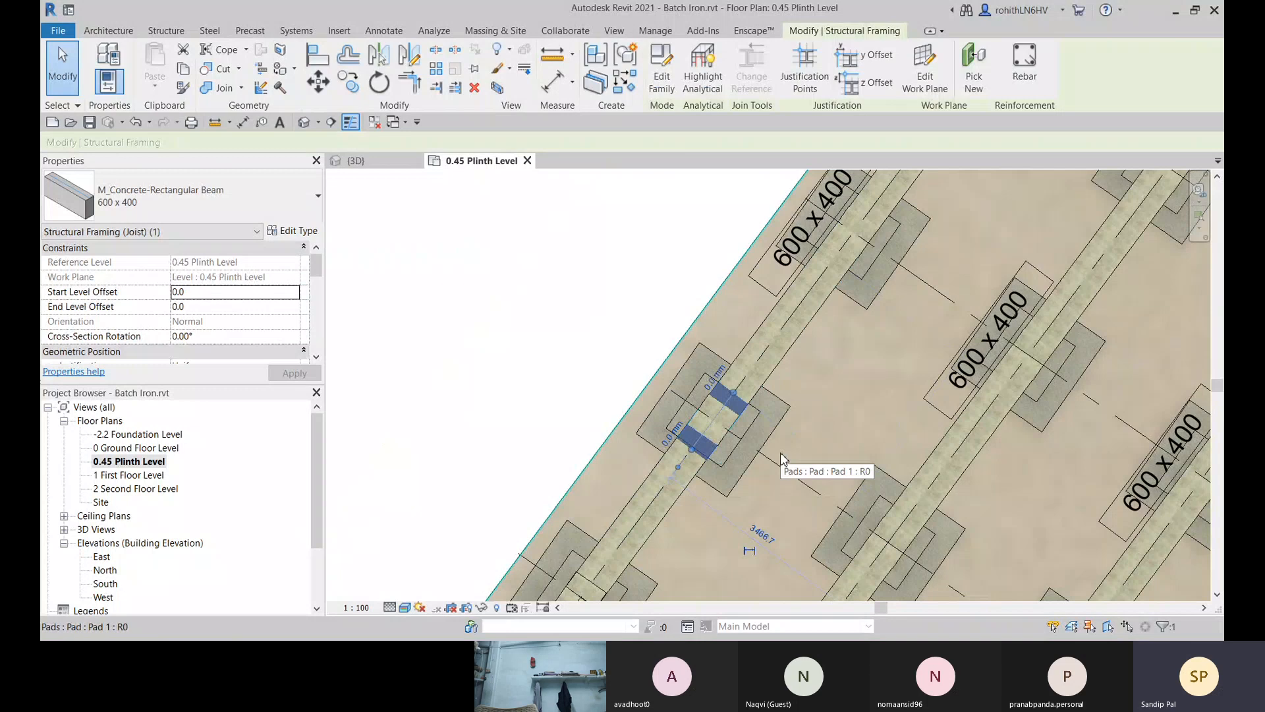
key(Delete)
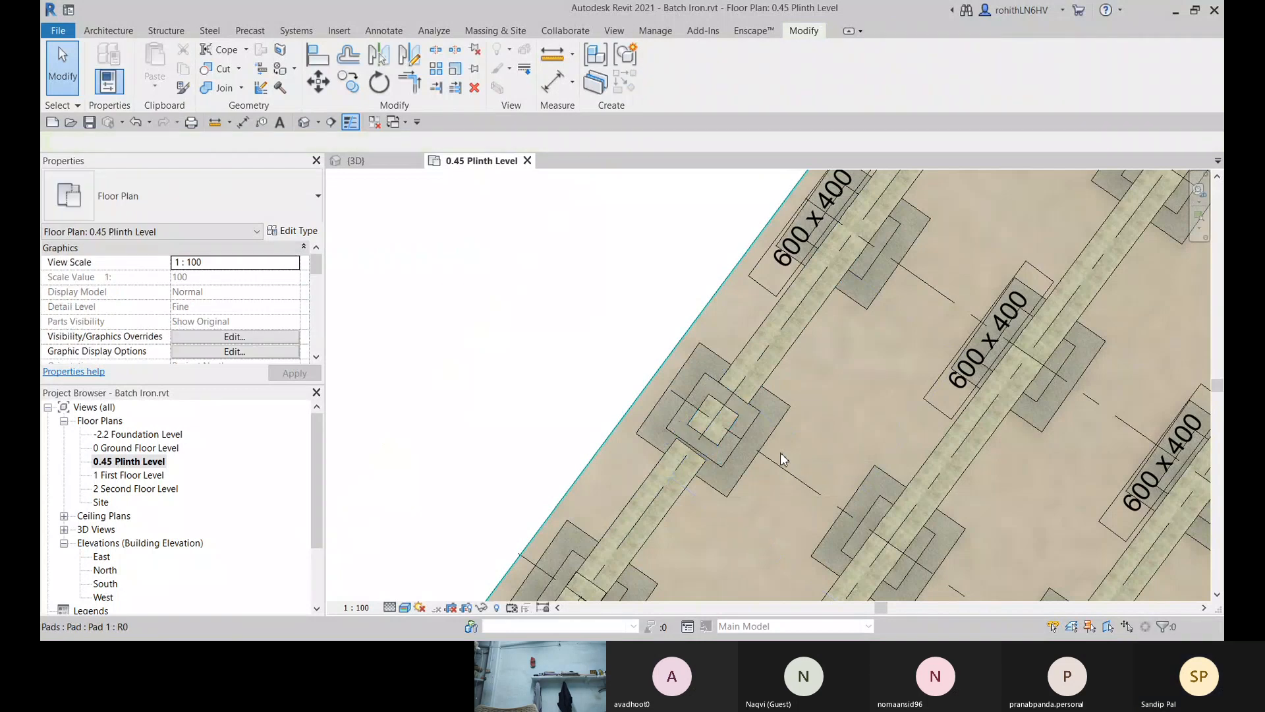
middle_drag(786, 453, 768, 406)
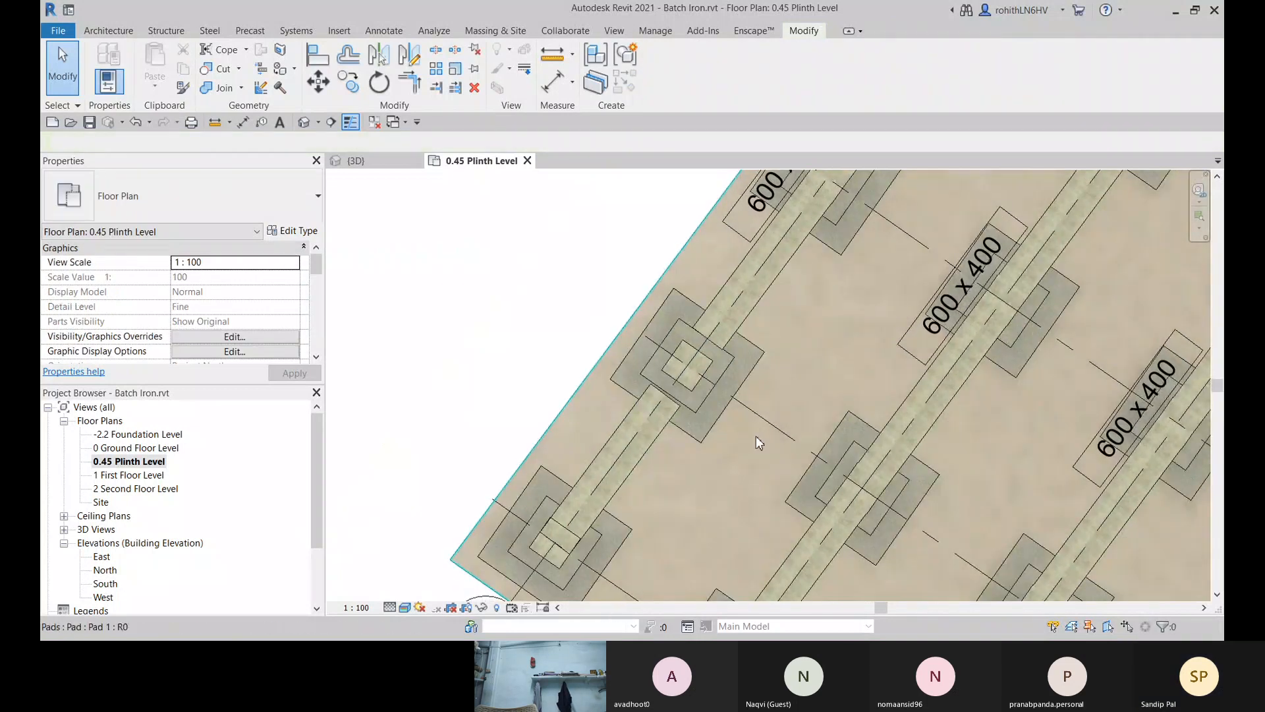
Step: Extend the grid 1 beam between grids D and E to the near face of the grid D column
click(668, 422)
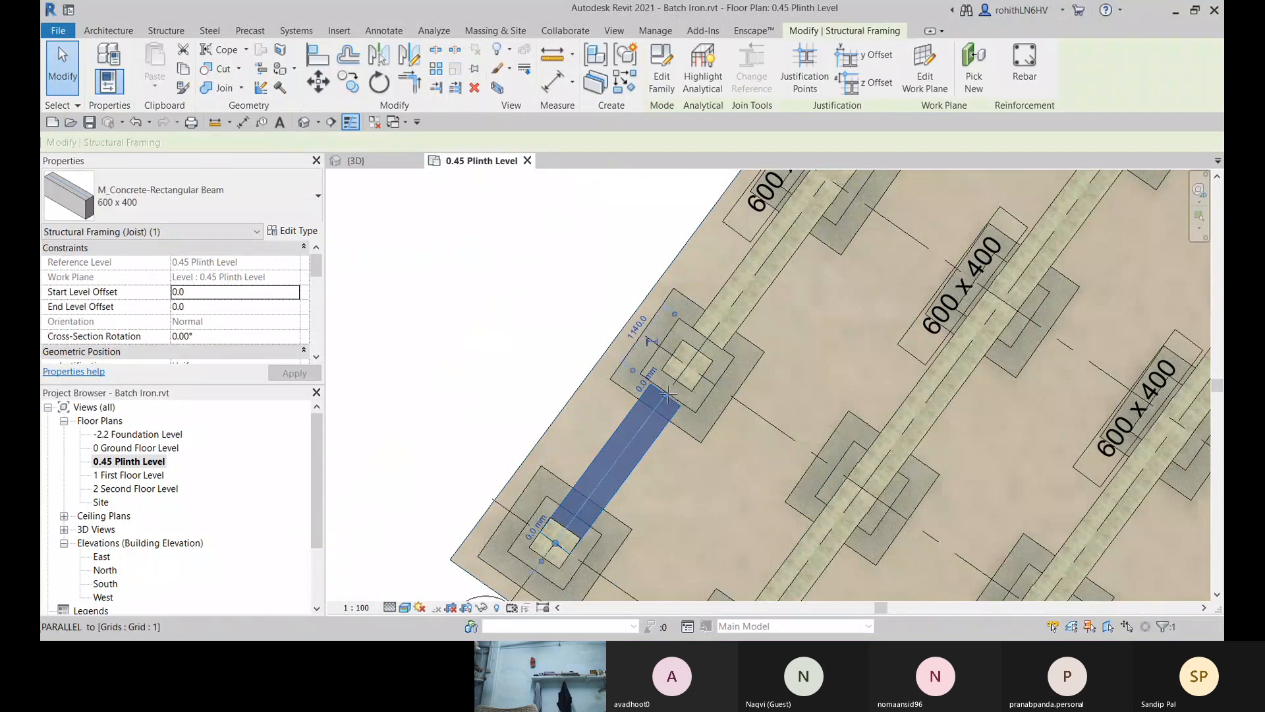
mouse_move(667, 395)
mouse_down()
mouse_move(674, 383)
mouse_move(678, 409)
mouse_up()
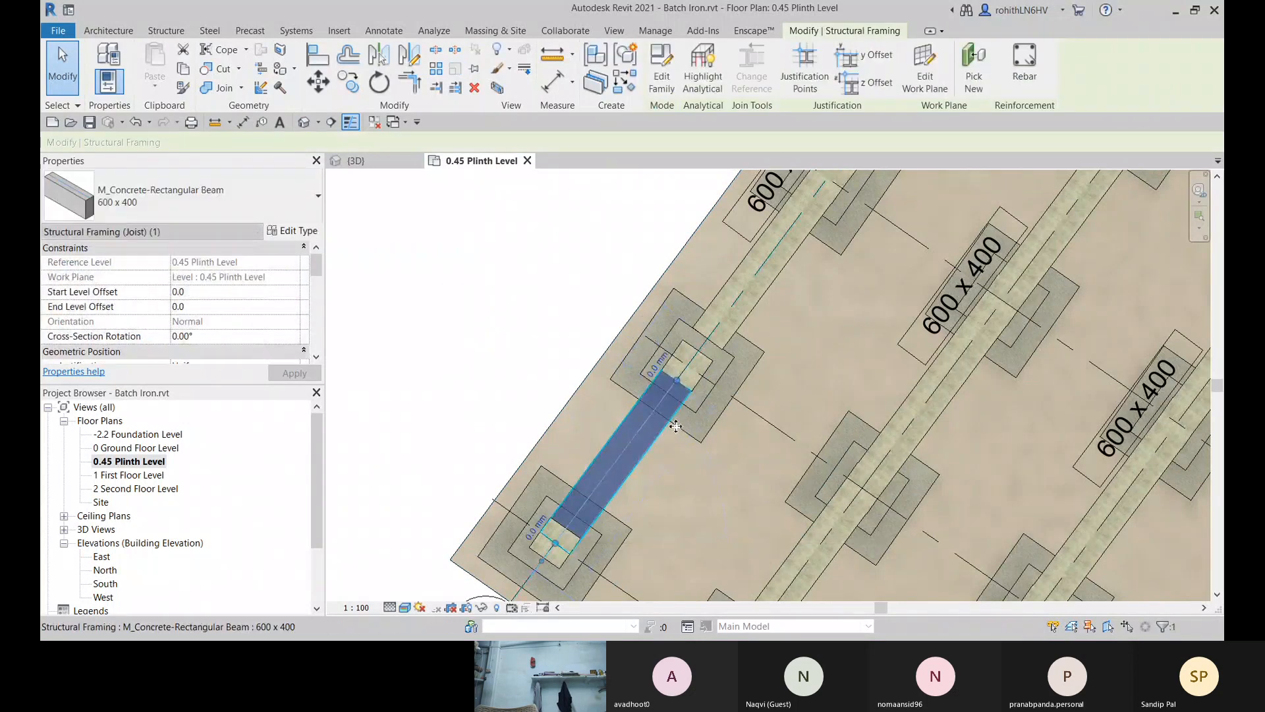
scroll(692, 383, up, 3)
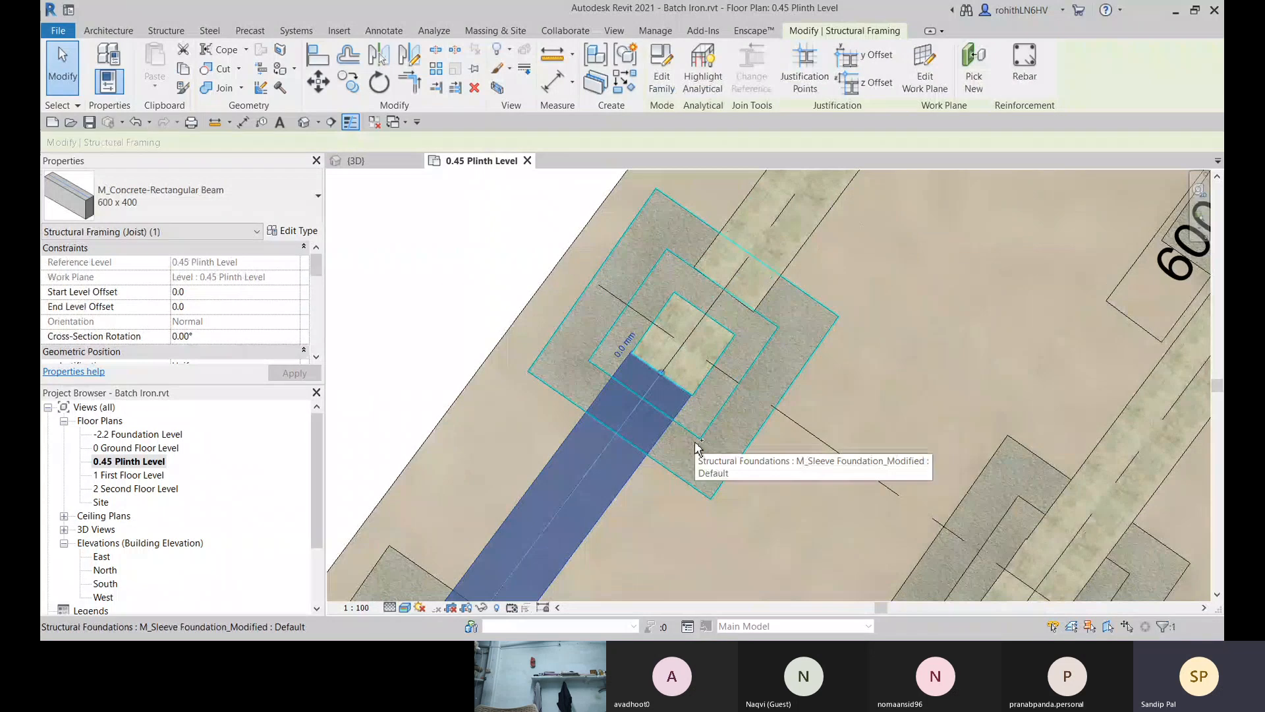
key(Escape)
scroll(707, 428, down, 3)
middle_drag(697, 358, 725, 410)
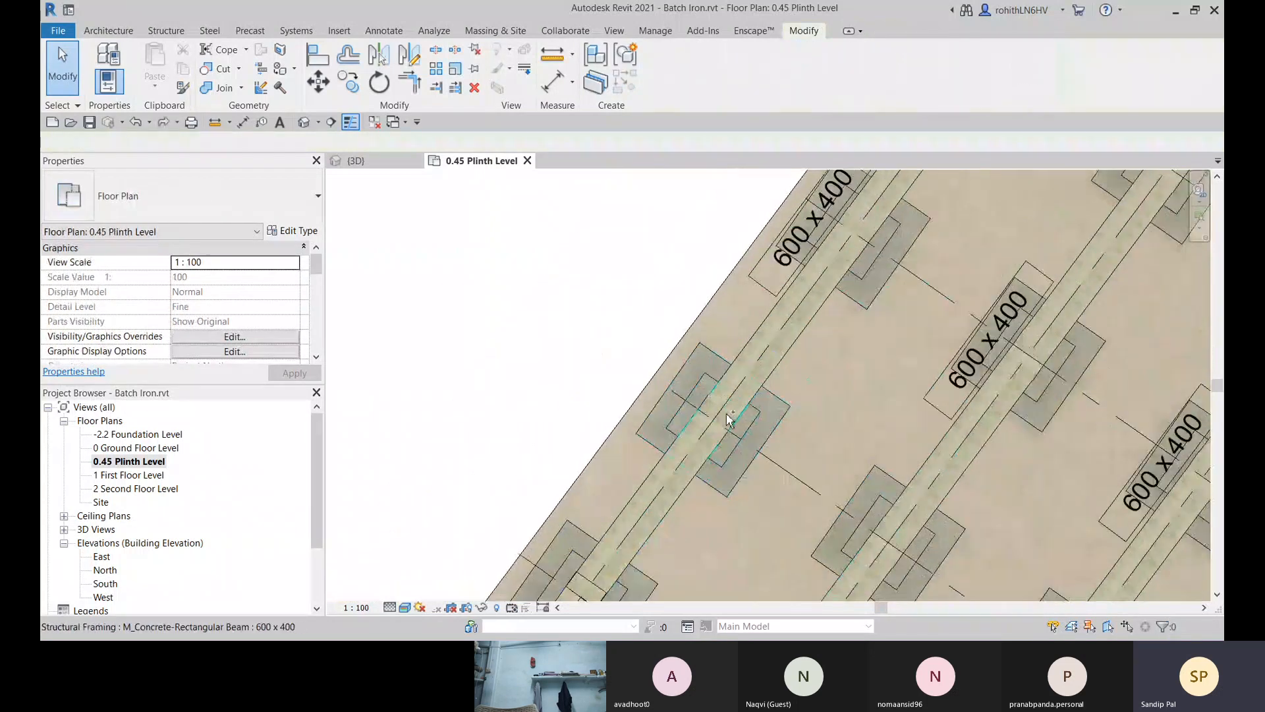
Step: Try to split the grid 1 beam at the face of the column next to the end column
scroll(737, 429, up, 2)
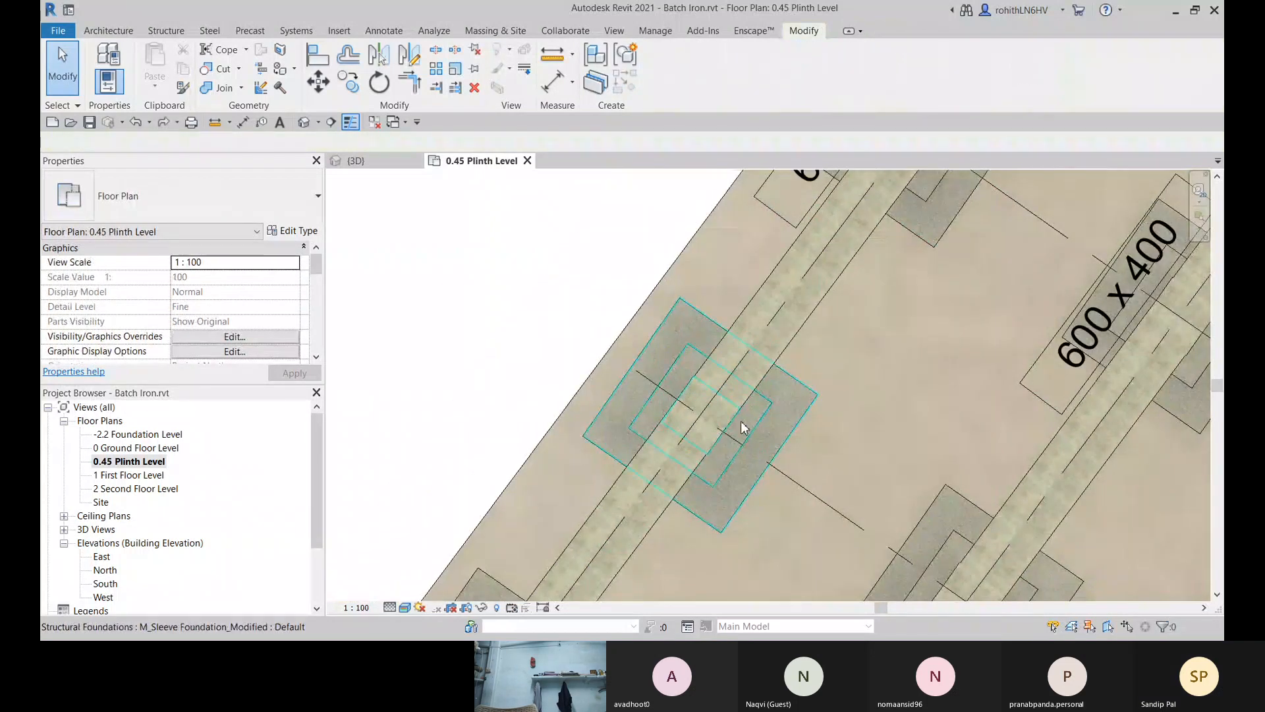
scroll(730, 442, down, 2)
scroll(730, 438, up, 3)
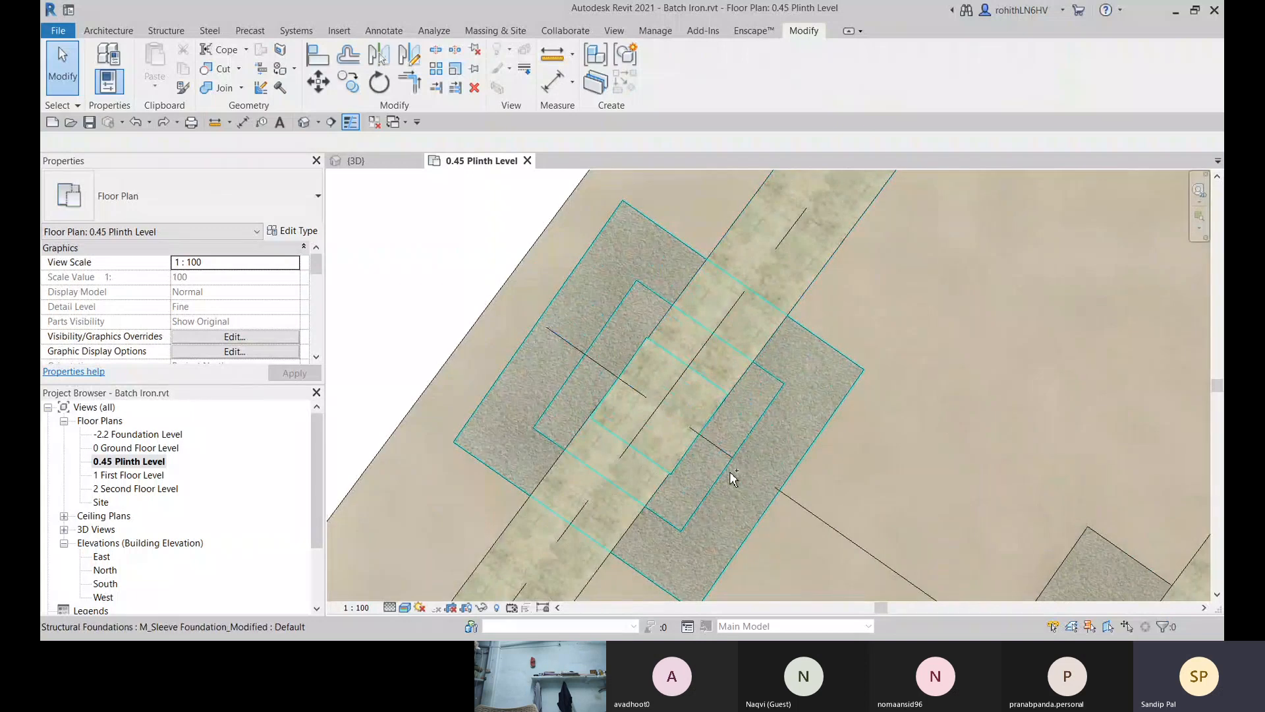
scroll(728, 471, down, 3)
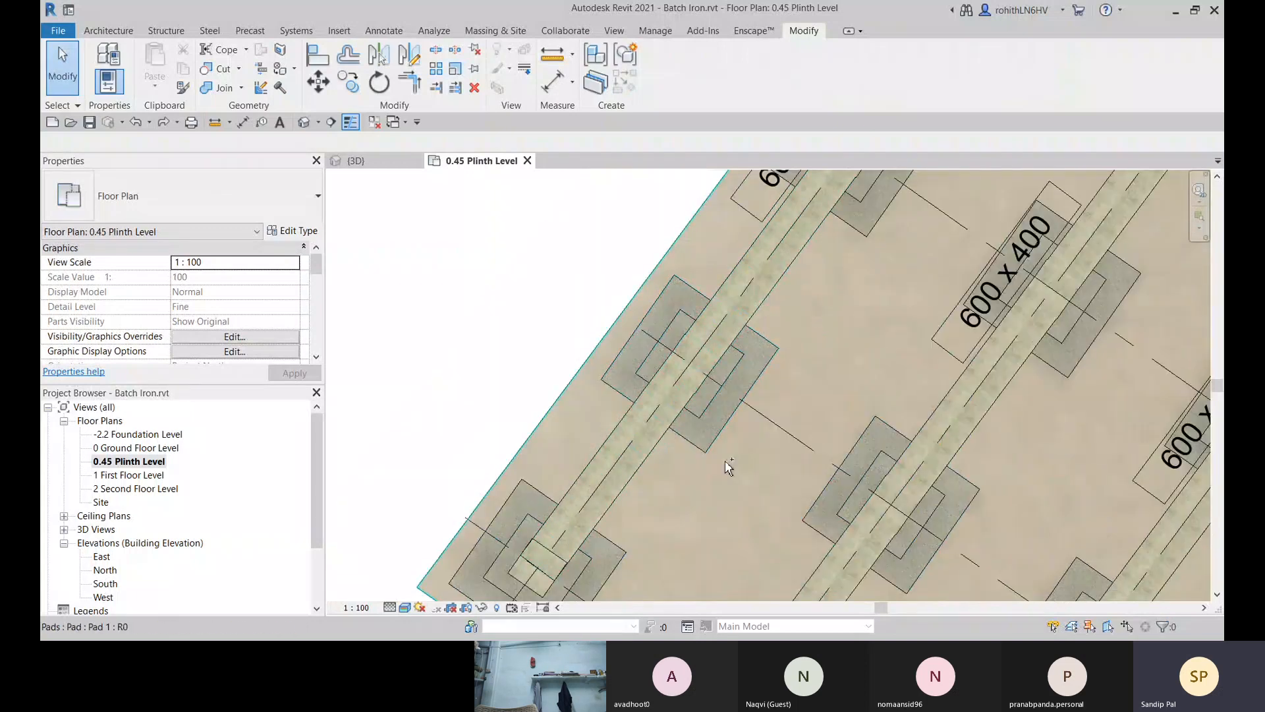
click(671, 409)
click(563, 347)
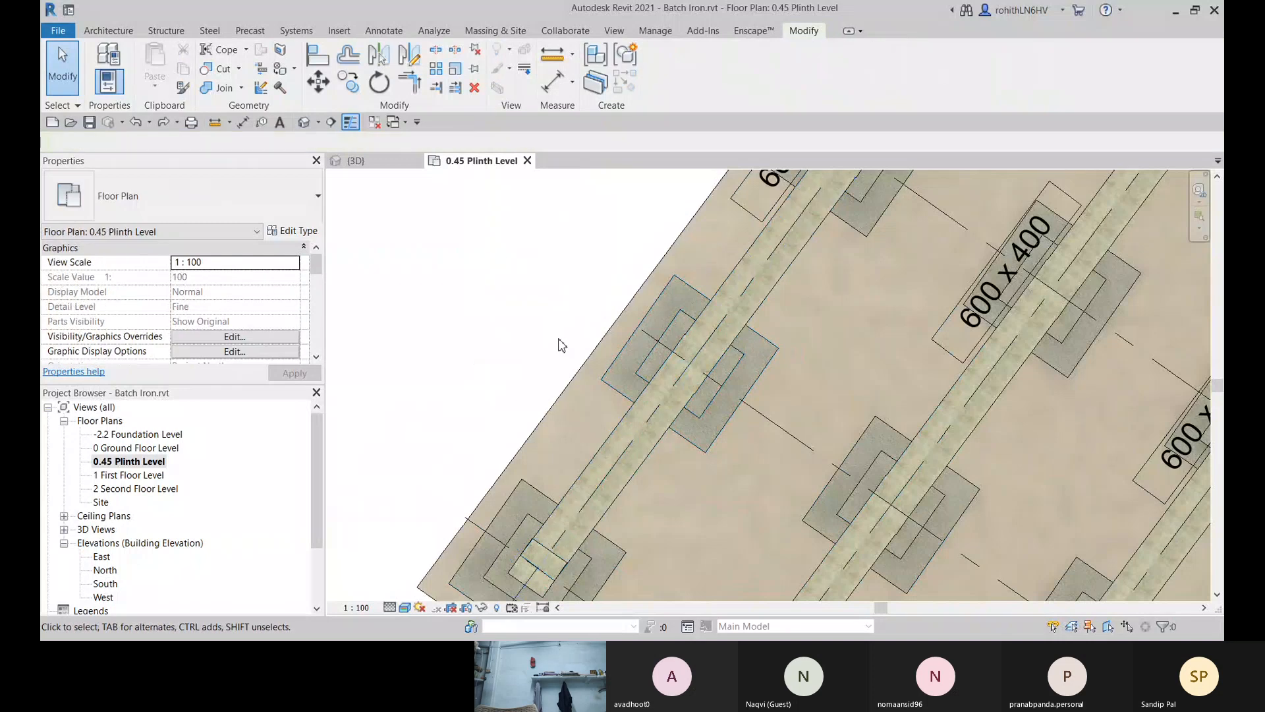
click(439, 54)
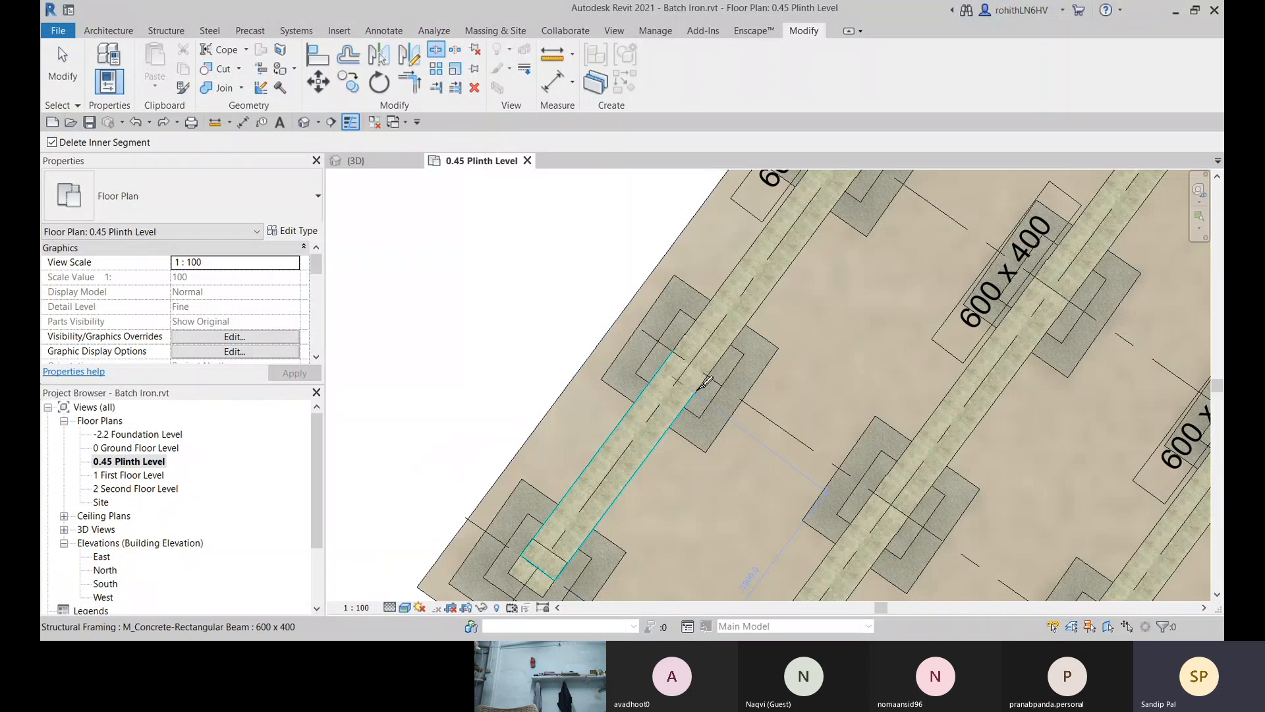
scroll(705, 374, up, 1)
scroll(706, 374, up, 2)
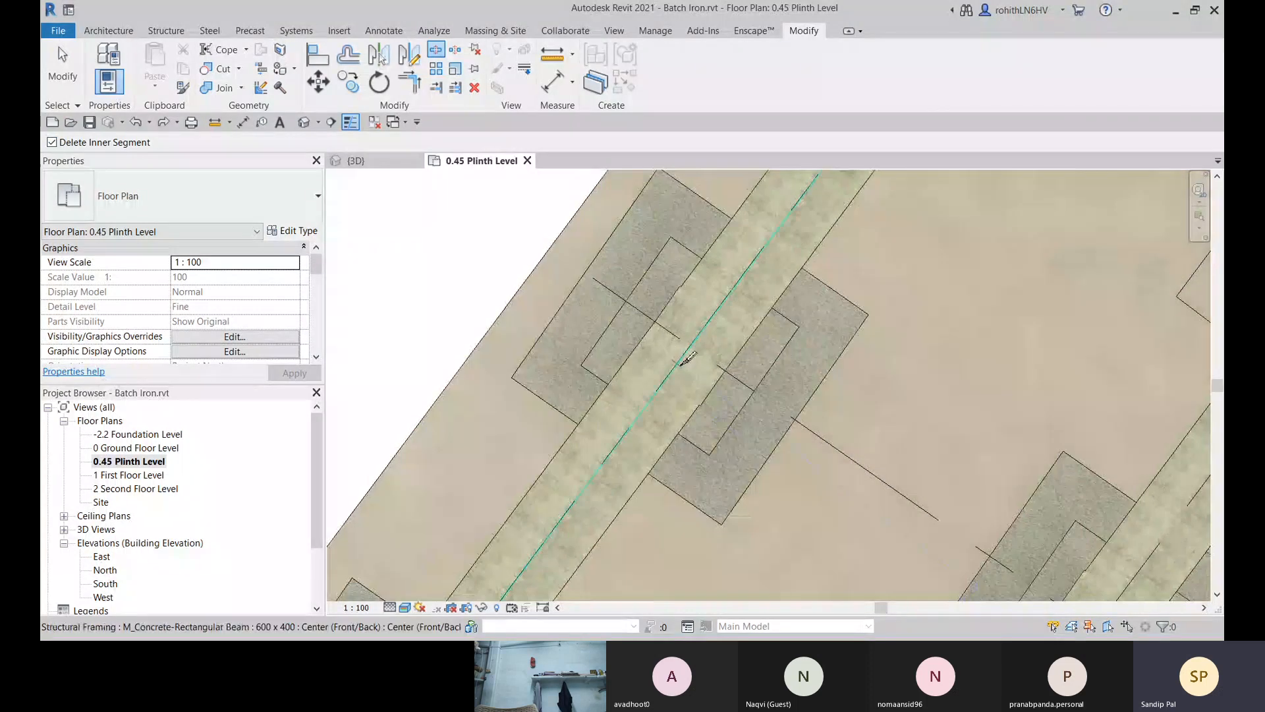
scroll(702, 350, down, 2)
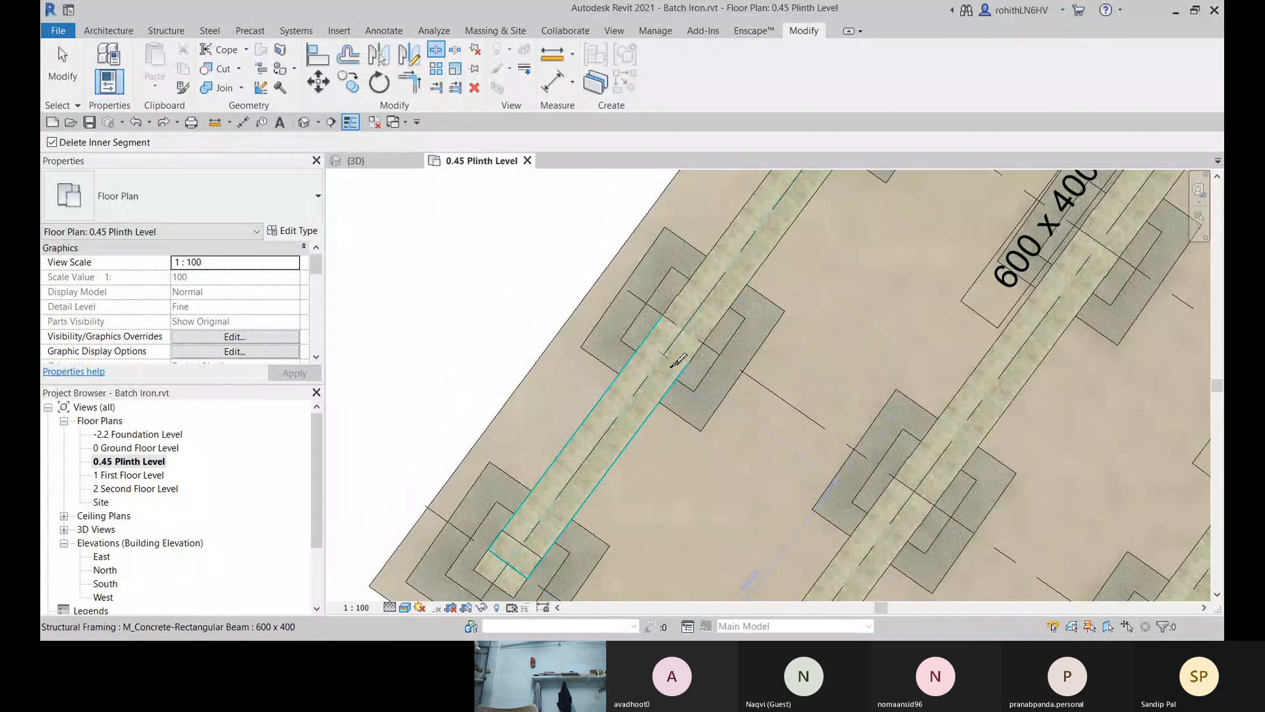
click(684, 350)
Step: Remove the view template from the 0.45 Plinth Level plan and set its visual style to Wireframe
click(405, 607)
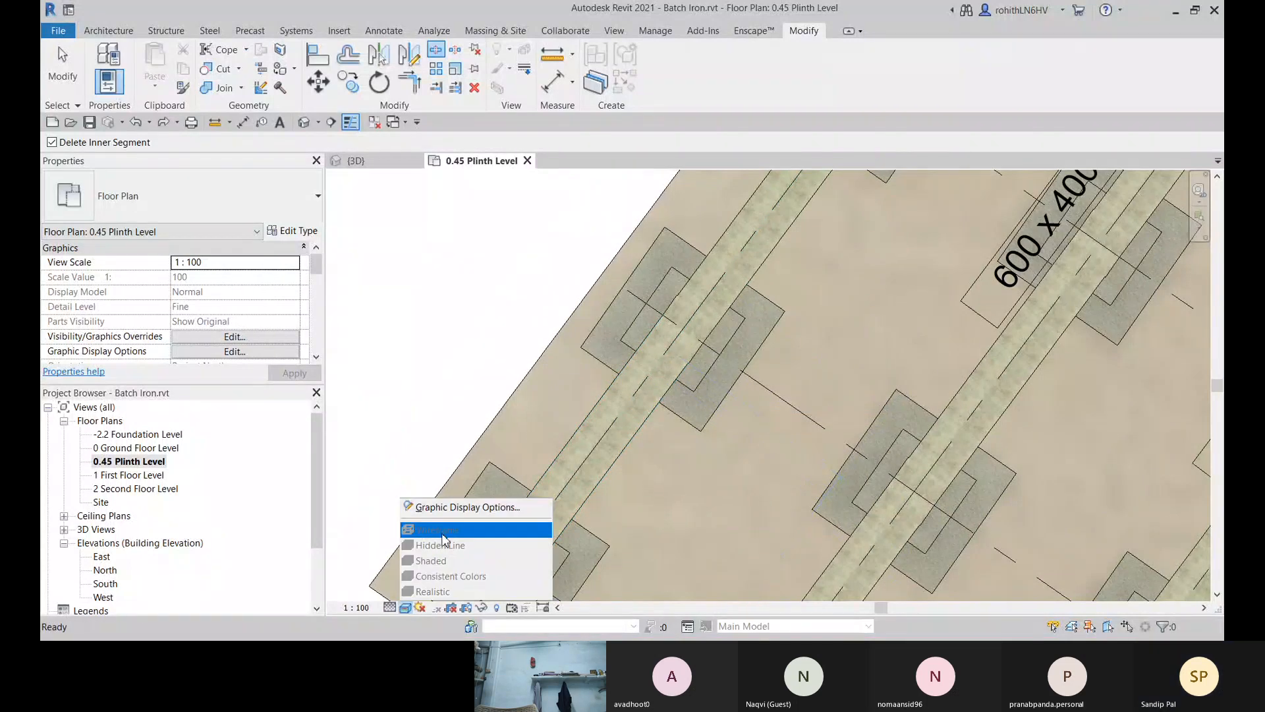
click(301, 271)
drag(318, 272, 317, 326)
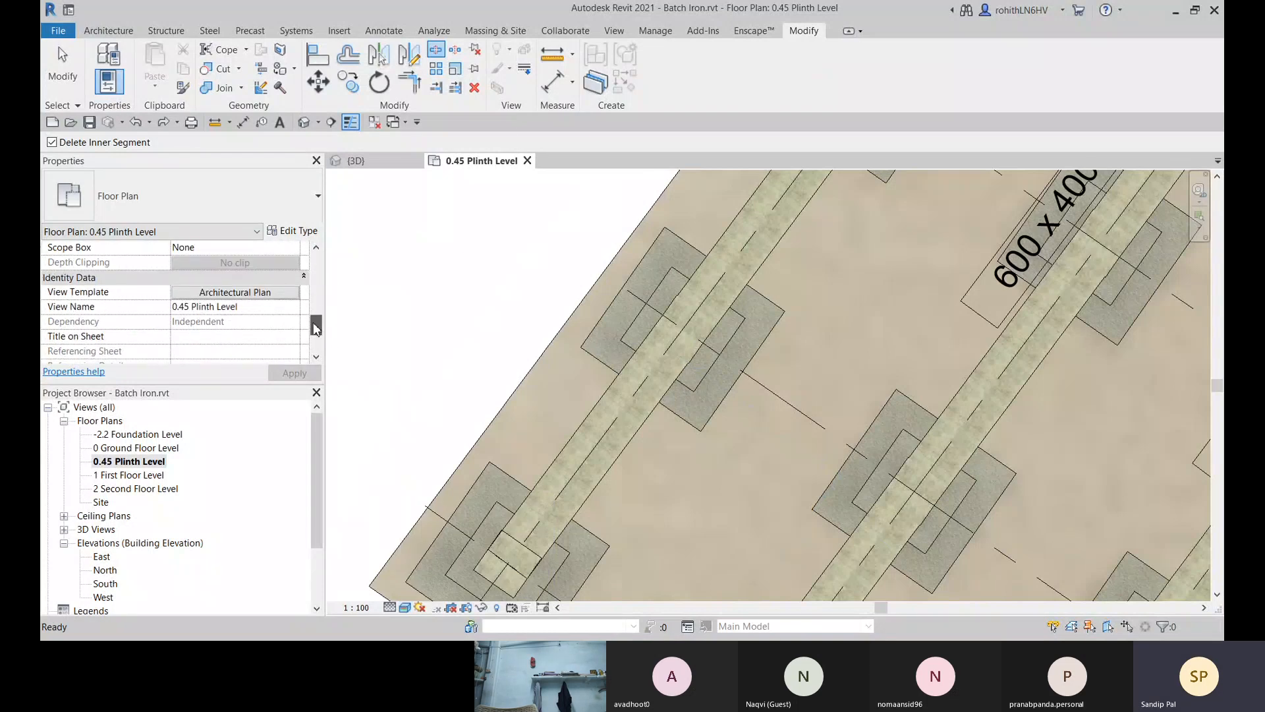
click(235, 295)
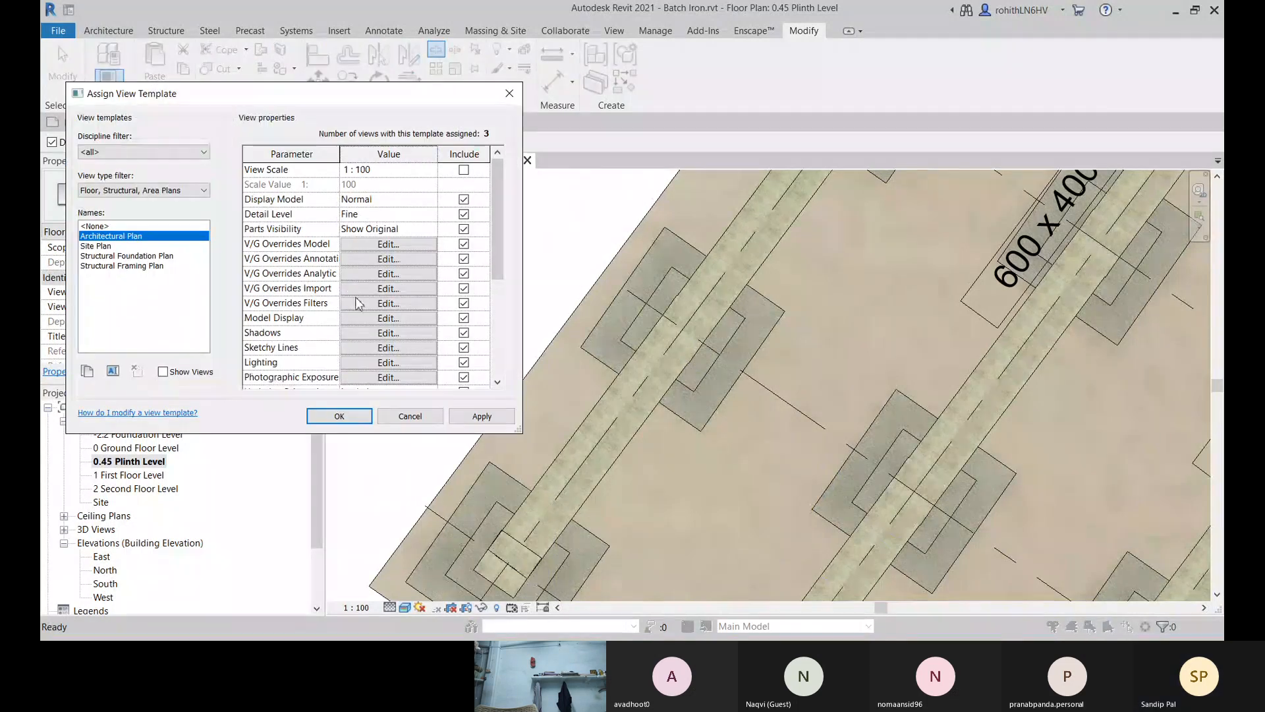
click(99, 228)
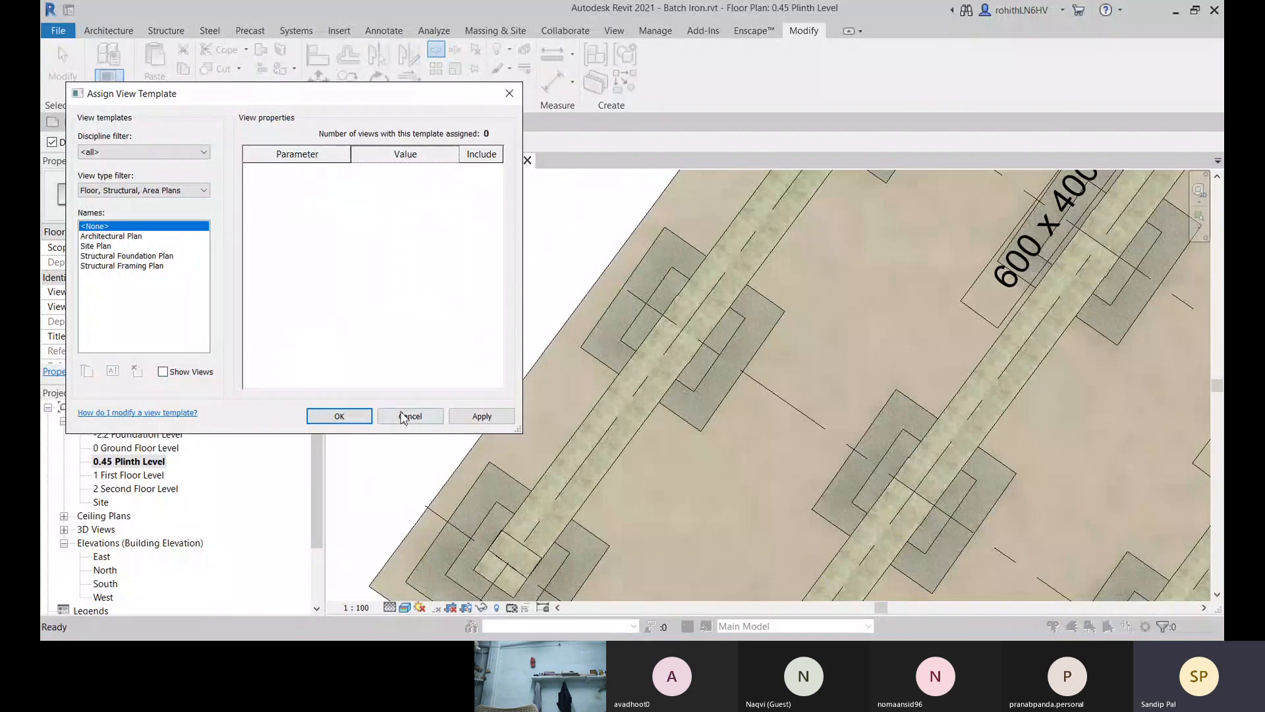
click(339, 415)
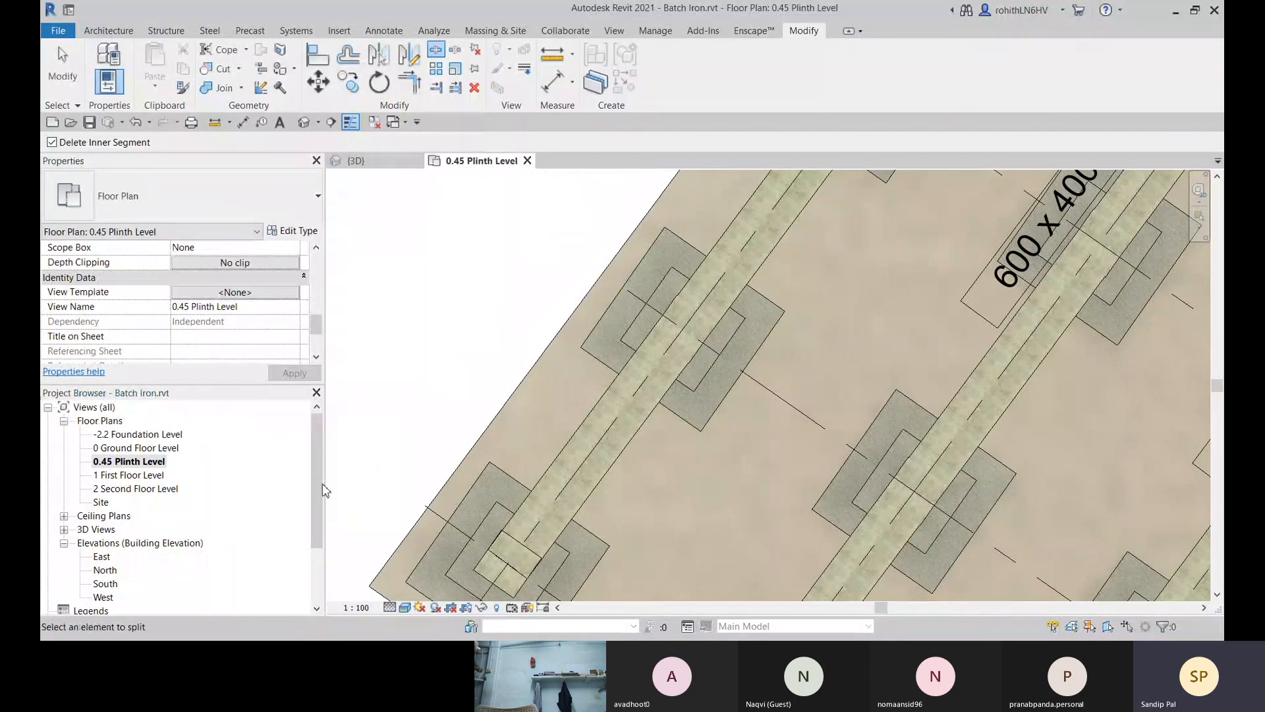
click(405, 608)
click(420, 531)
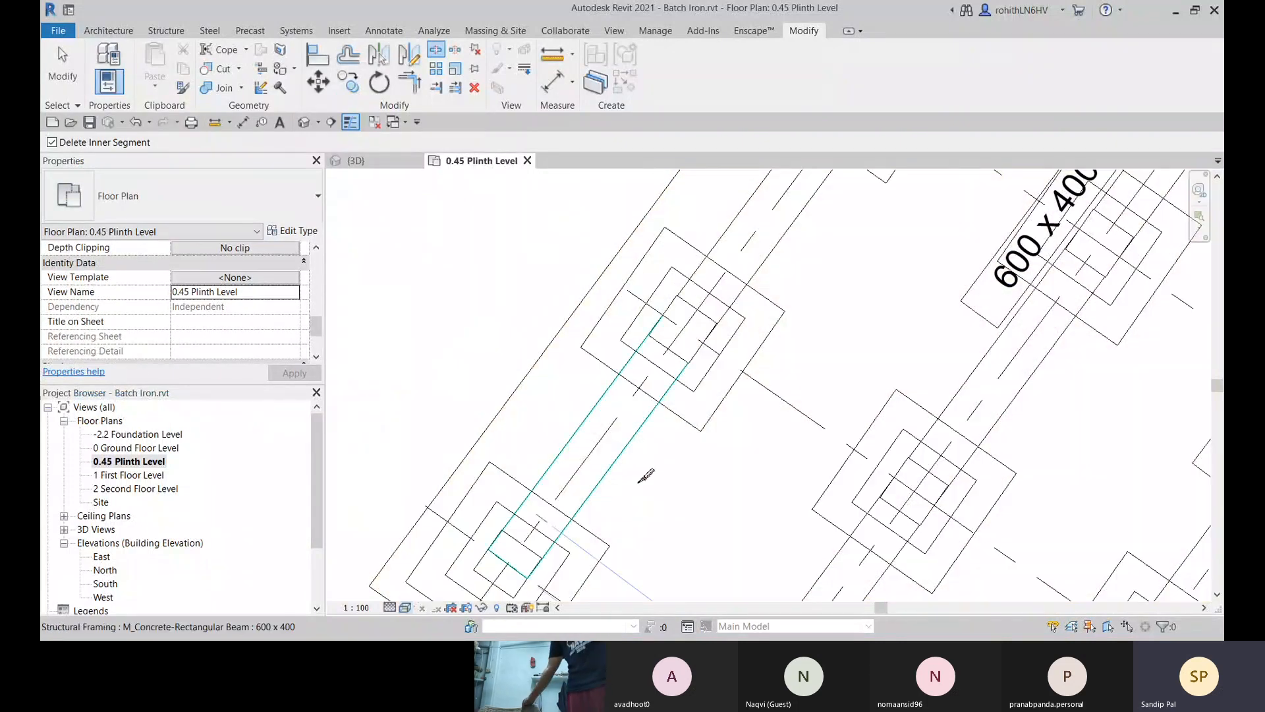
Step: Split the grid 1 beam at both faces of the column next to the end column, deleting the inner segment
scroll(677, 347, up, 3)
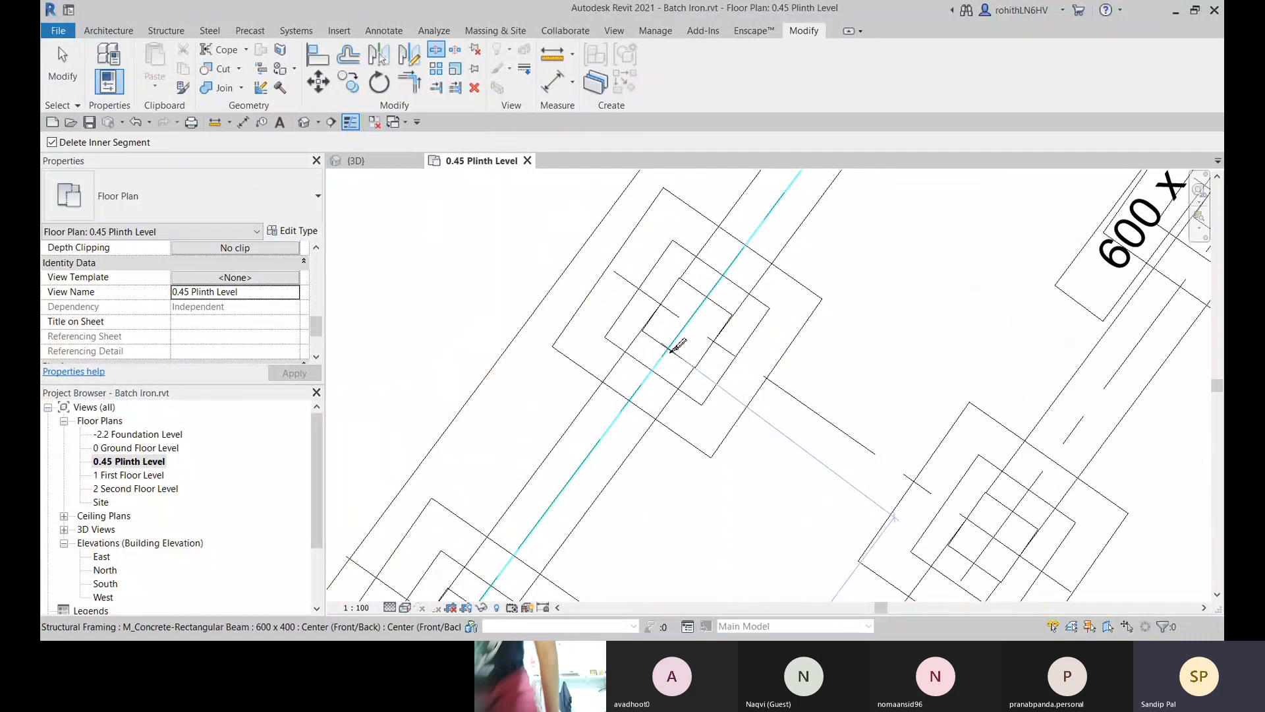
scroll(675, 343, up, 5)
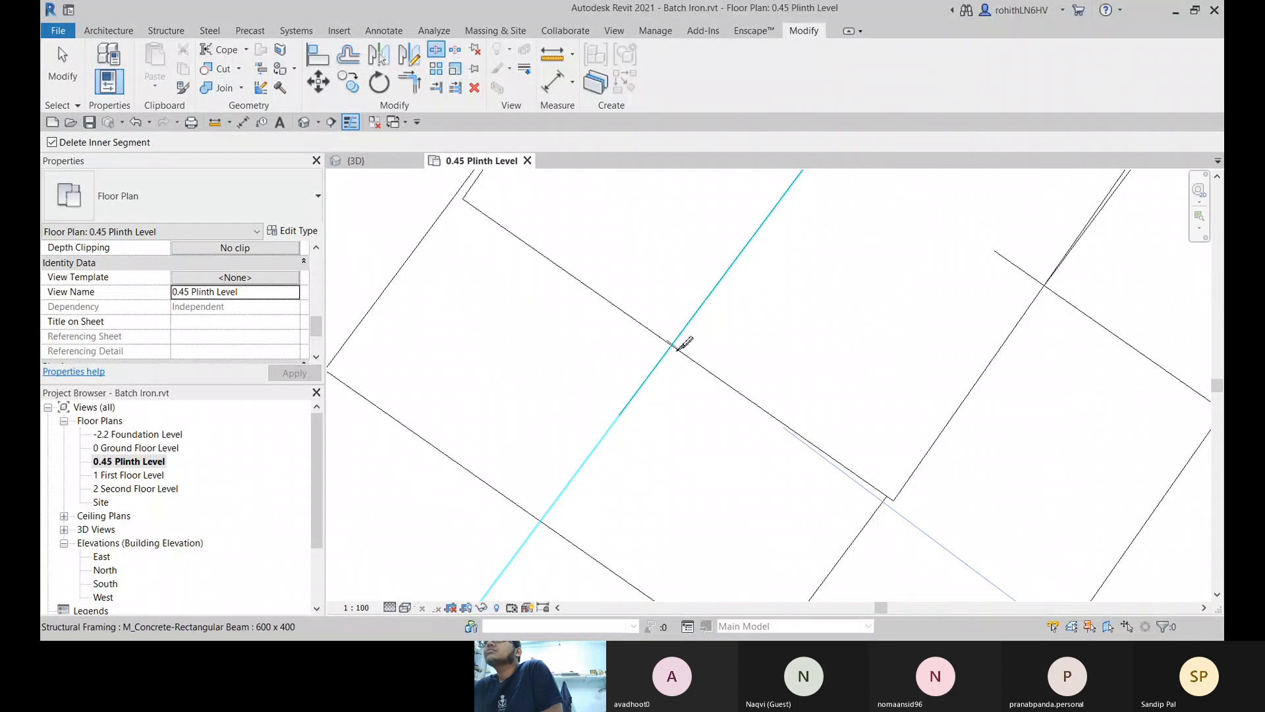
scroll(746, 371, down, 2)
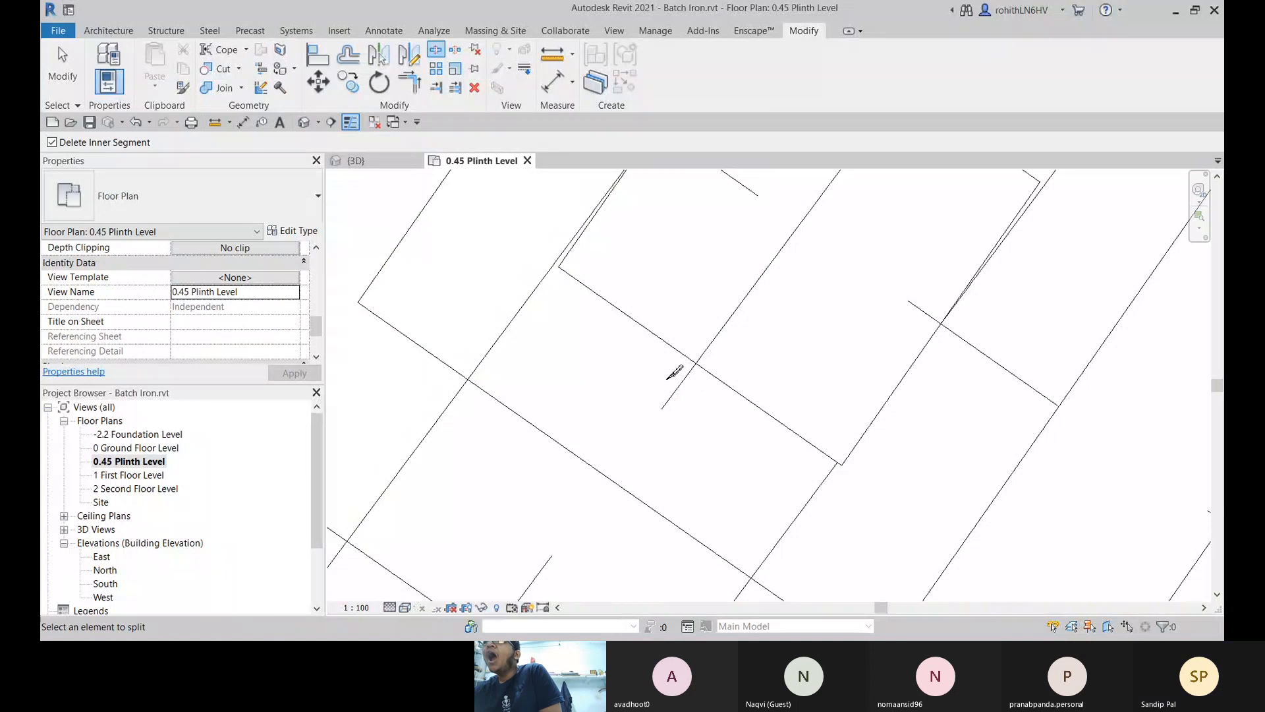
scroll(684, 349, down, 2)
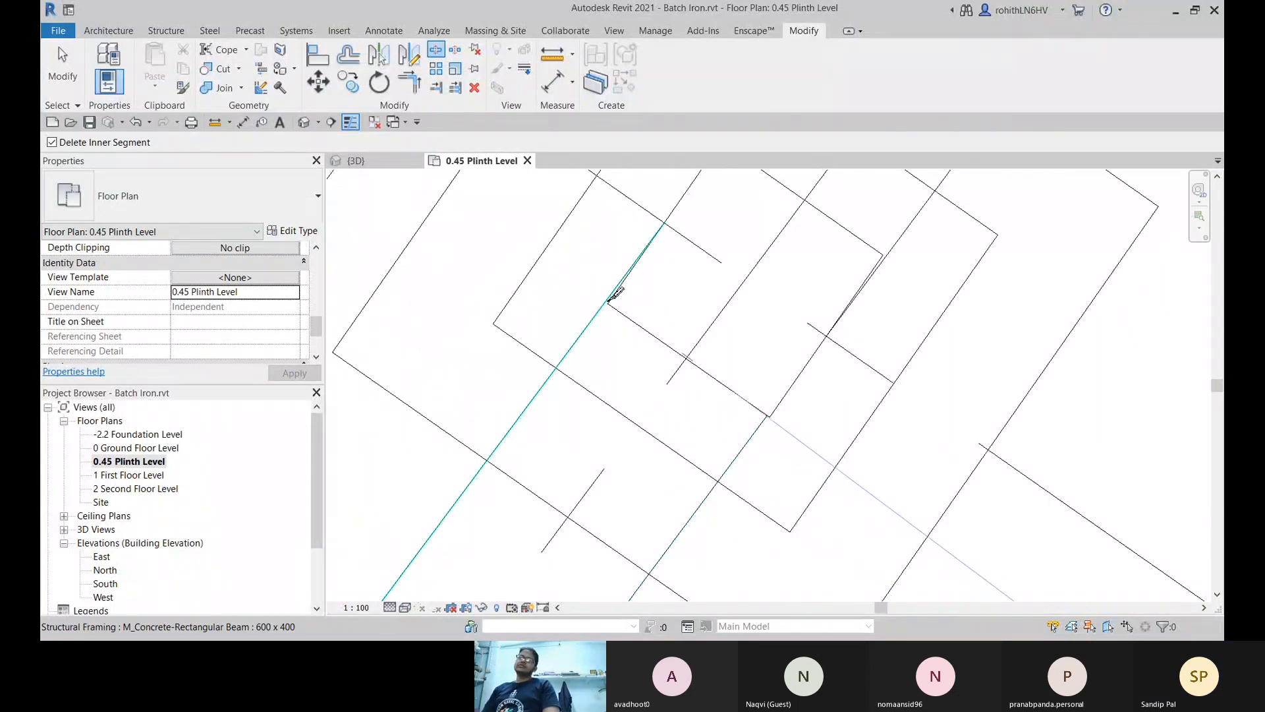
click(617, 295)
scroll(764, 379, down, 2)
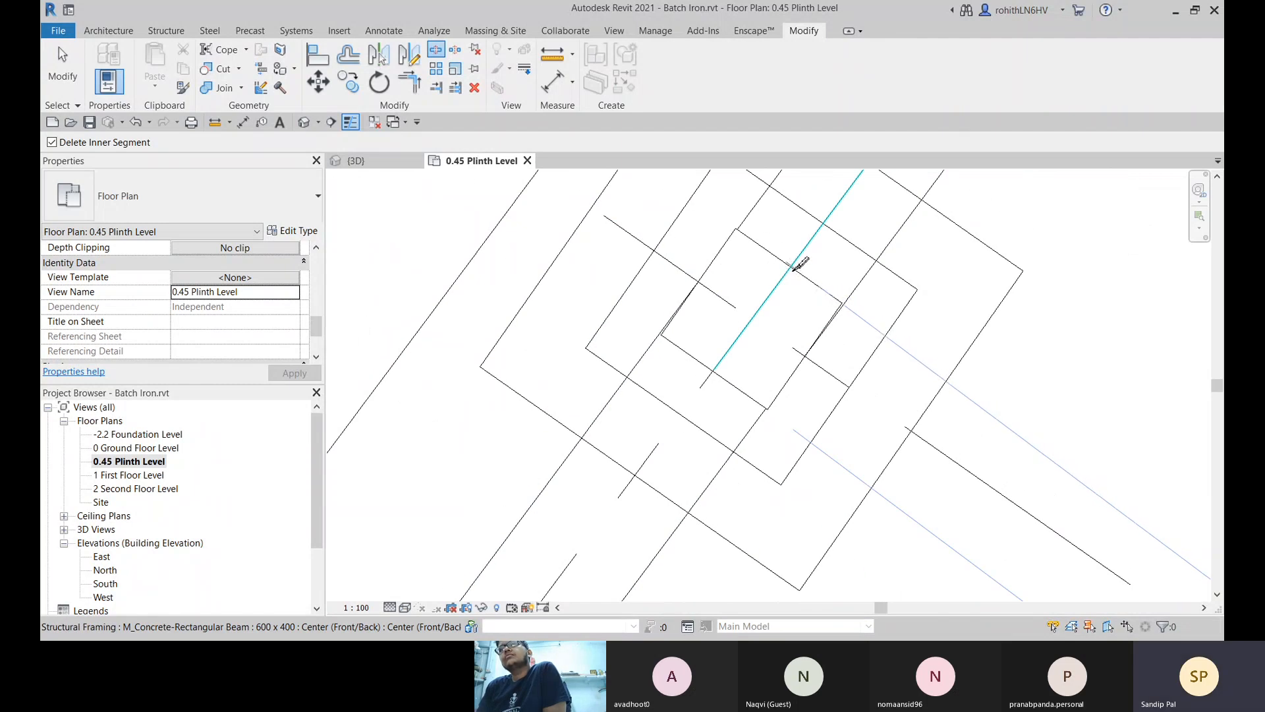
click(792, 271)
middle_drag(677, 369, 661, 407)
key(Escape)
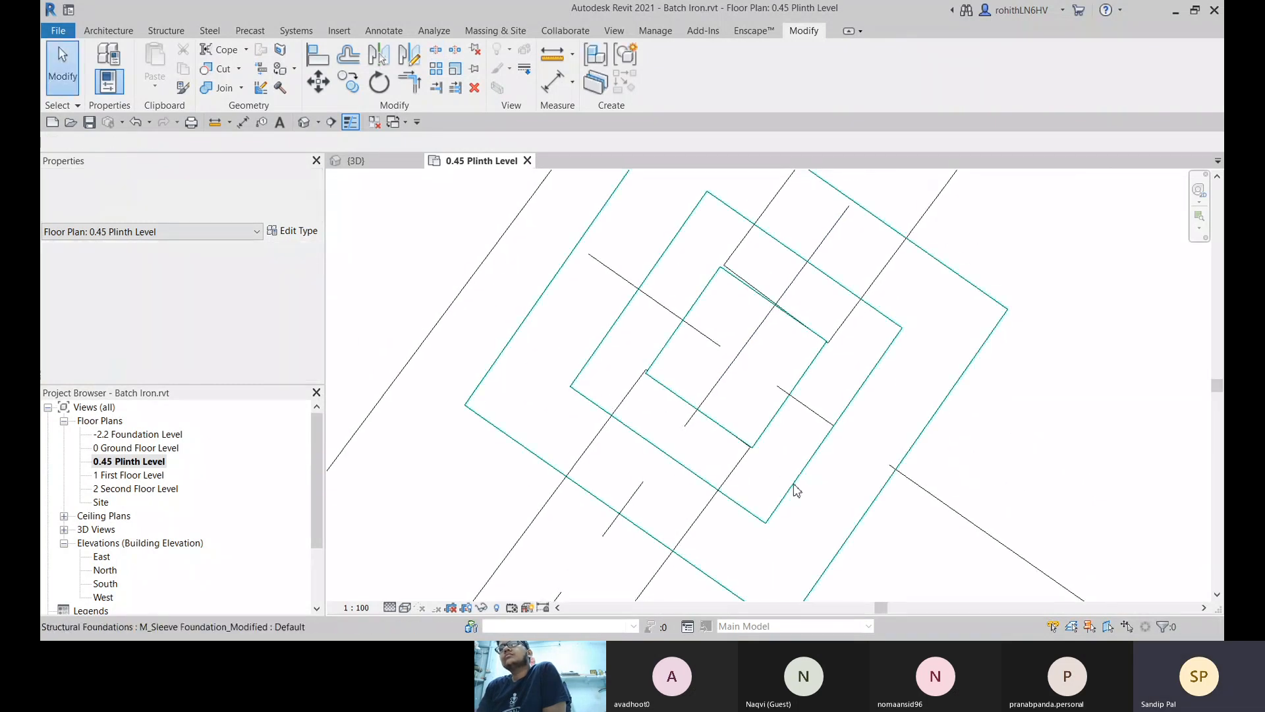
Step: Extend the end-bay beam on grid 1 slightly past the column face, to a length of 3360 mm
click(746, 460)
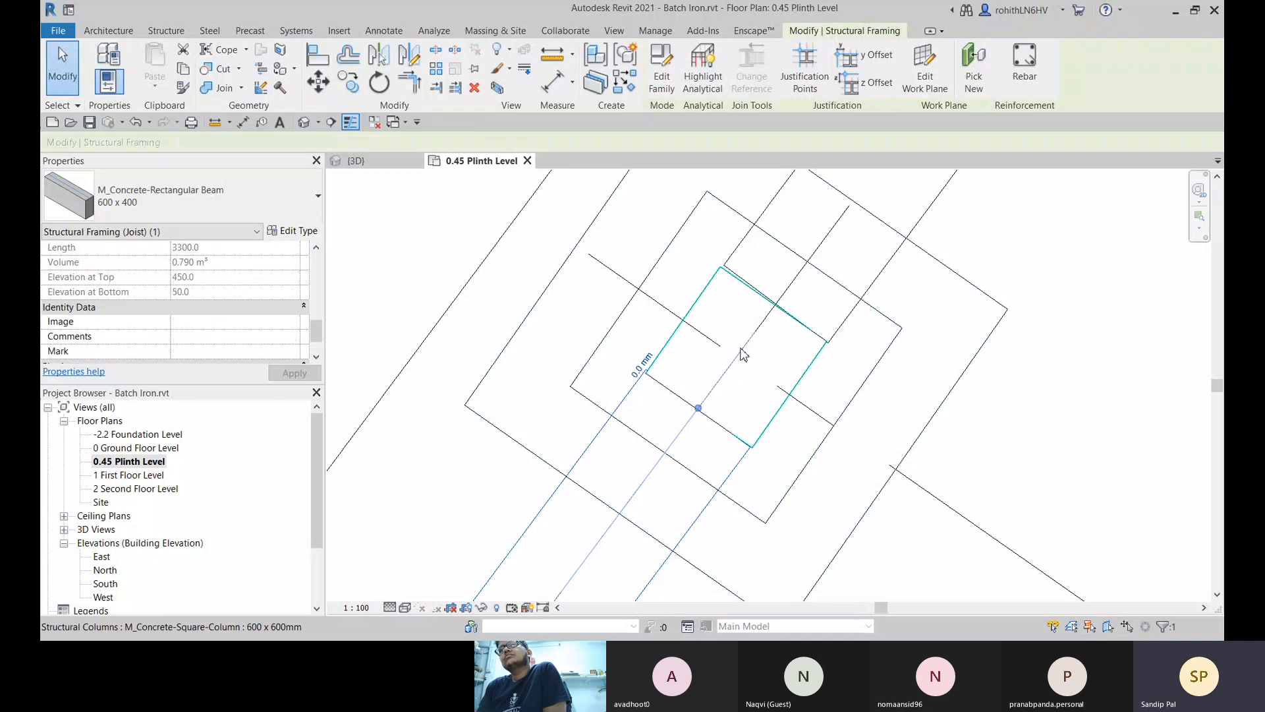
click(744, 354)
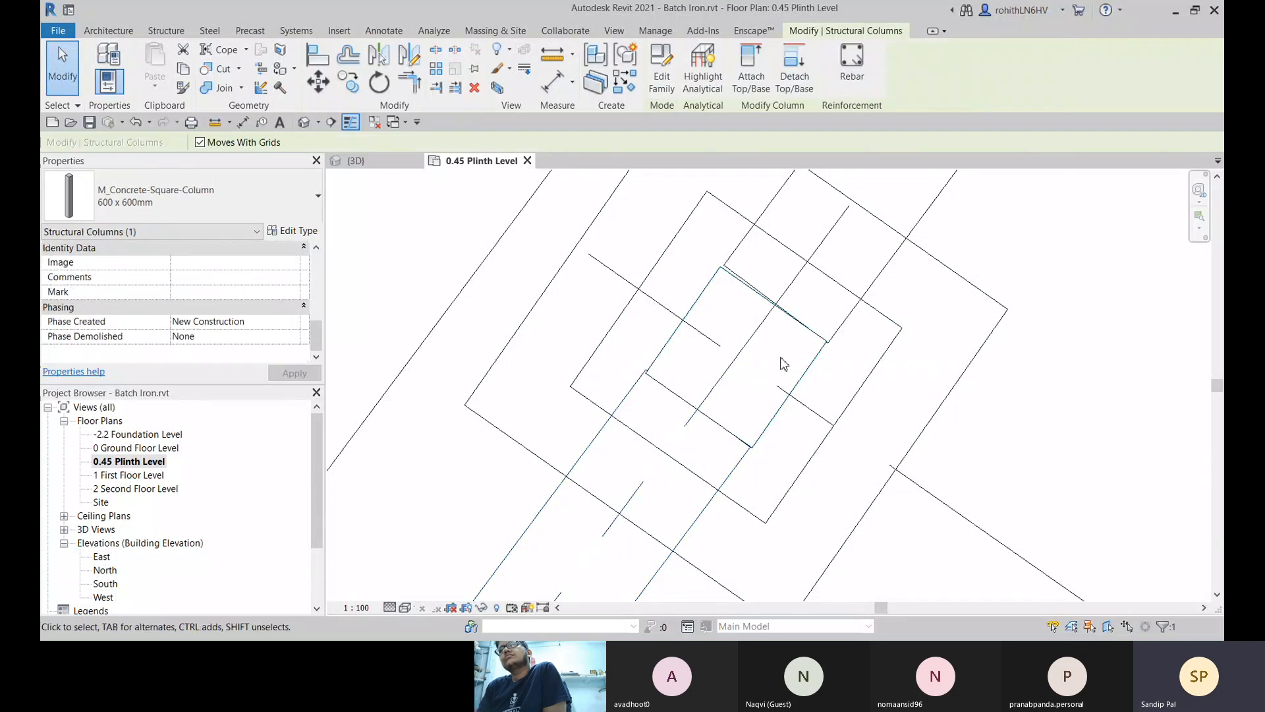
click(704, 457)
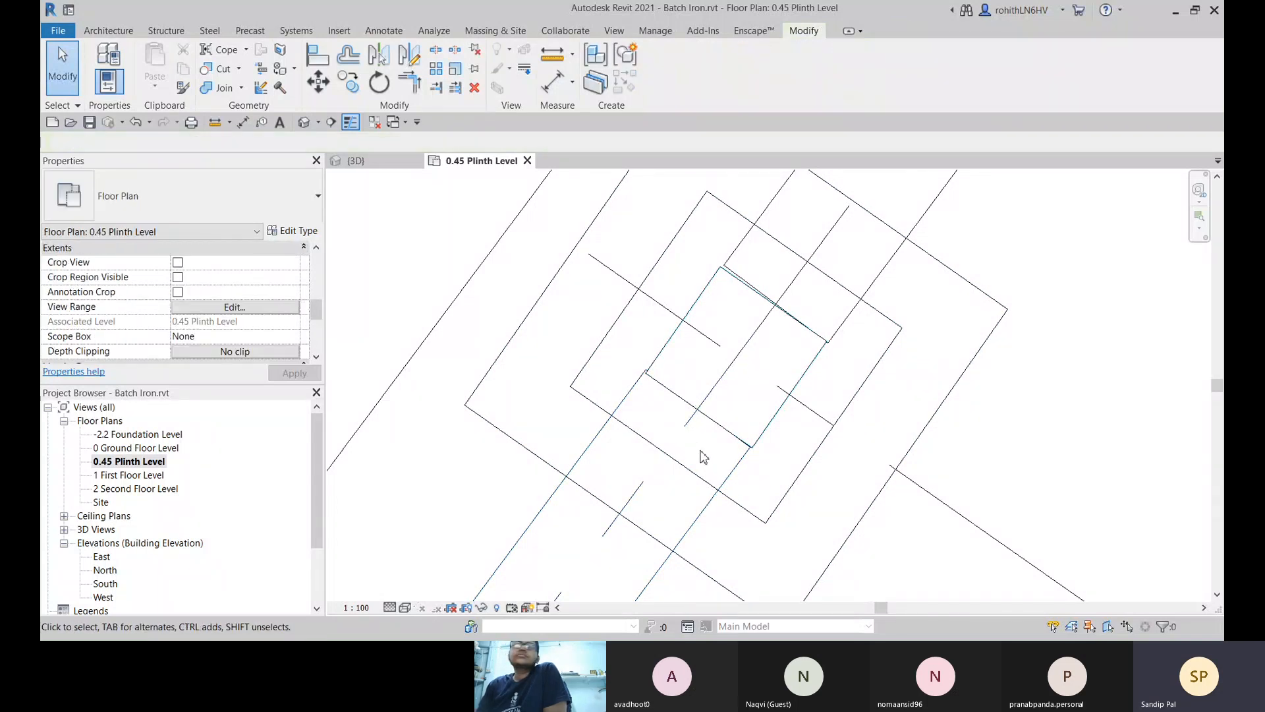
click(733, 473)
scroll(692, 418, up, 4)
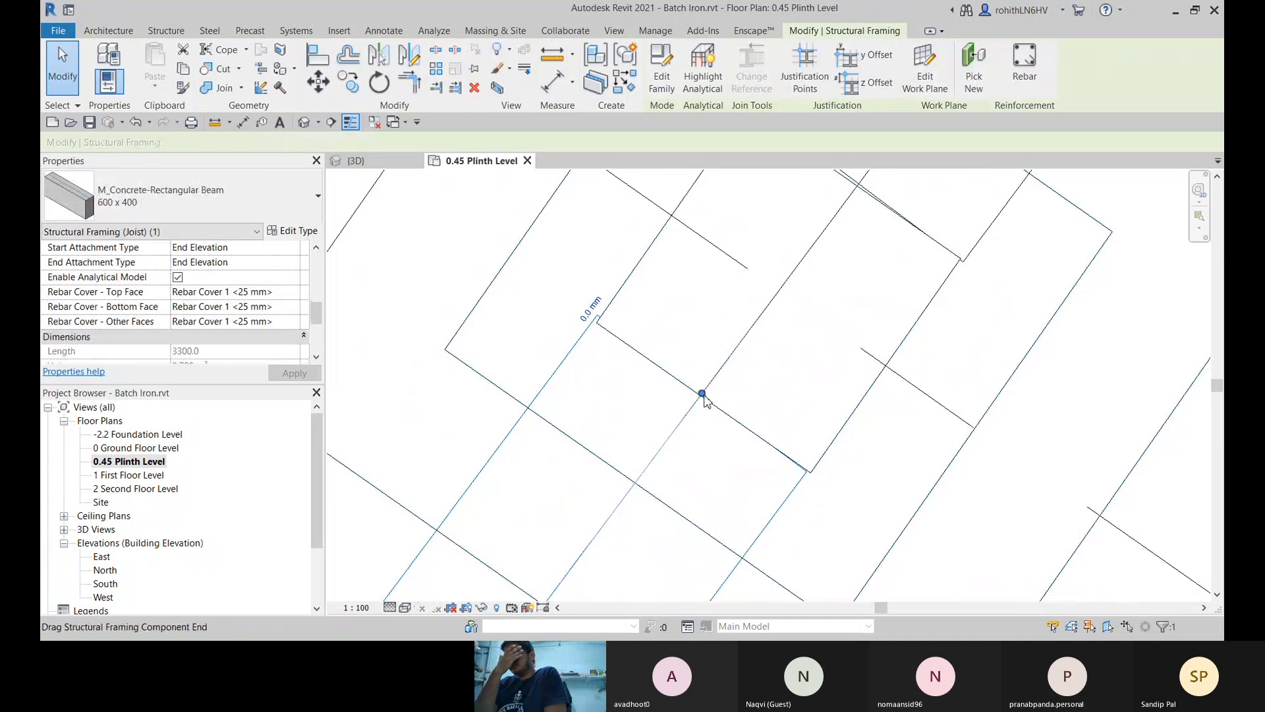
drag(703, 395, 692, 368)
Step: Delete the 600 x 400 beam on grid 1 between the end column and the next column
scroll(630, 369, down, 1)
scroll(719, 410, down, 2)
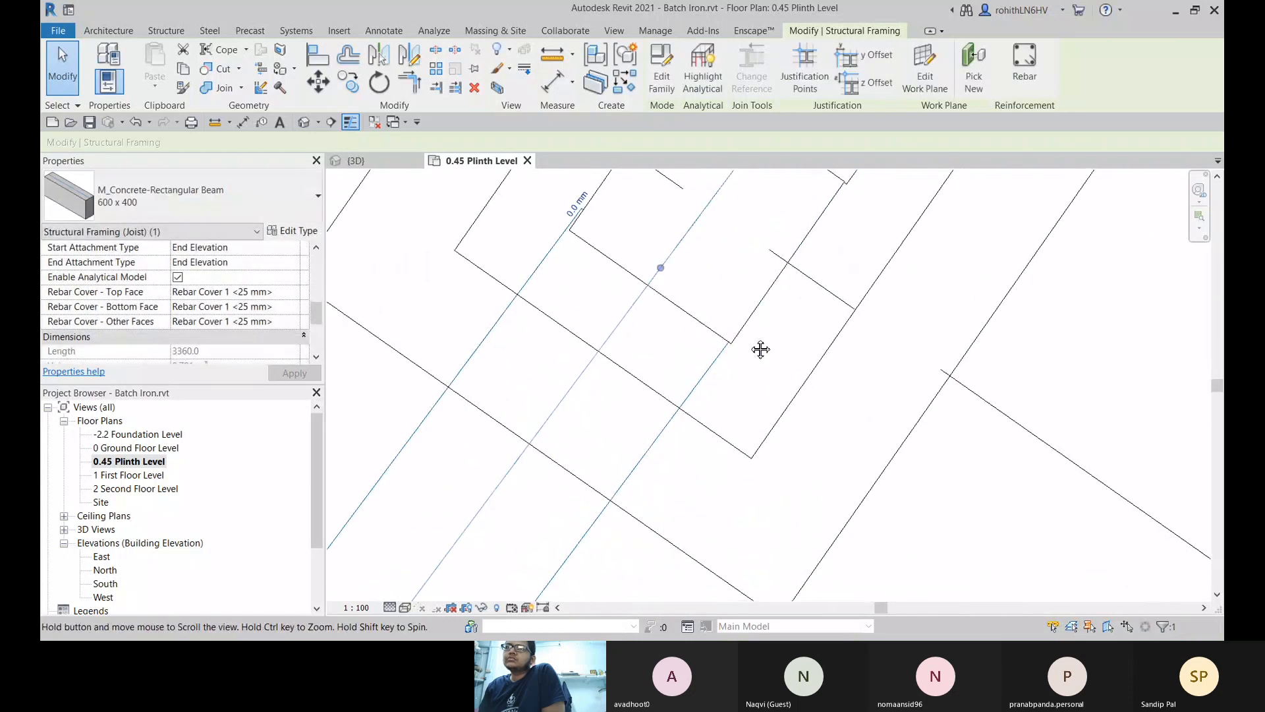
scroll(839, 347, up, 1)
scroll(802, 353, down, 3)
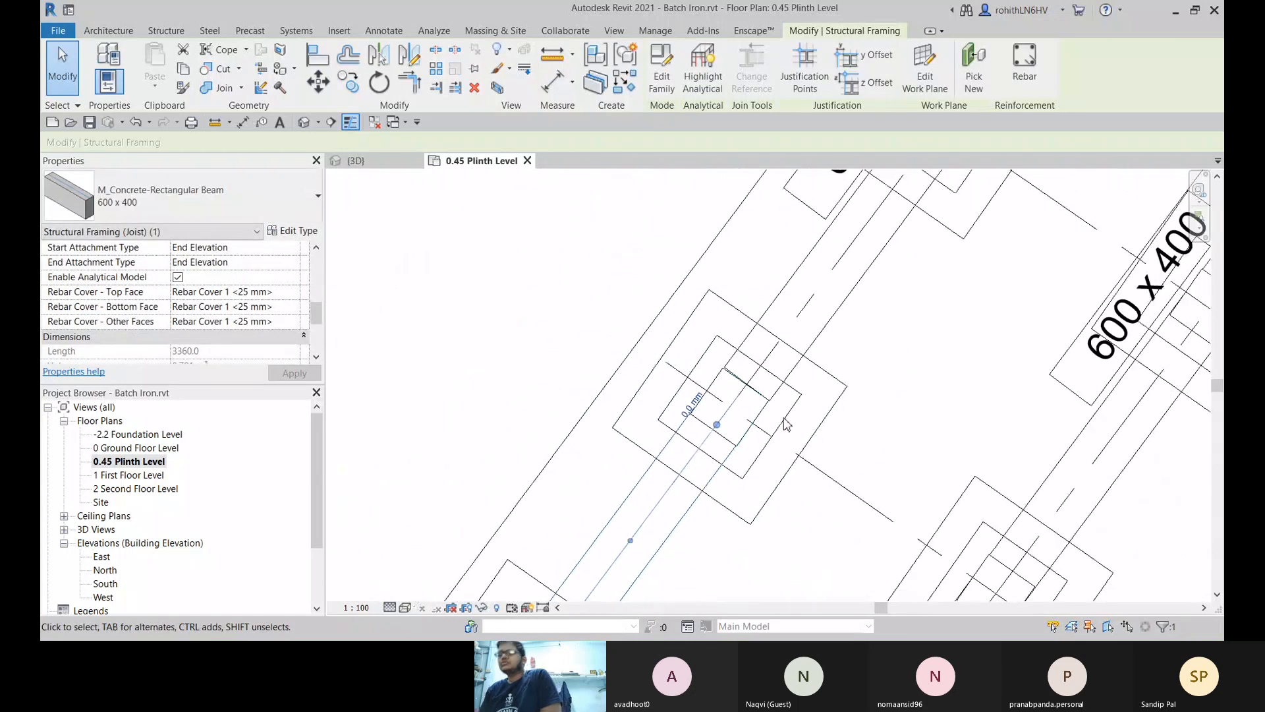
scroll(842, 488, up, 3)
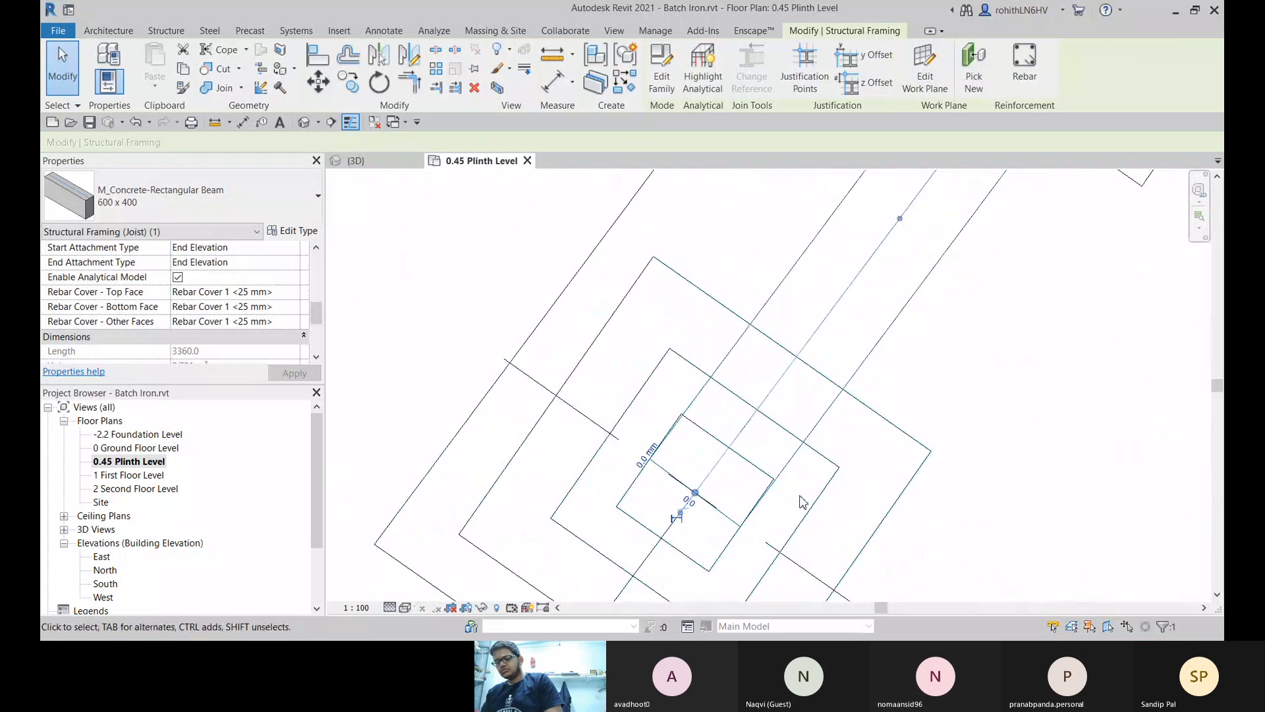
scroll(678, 527, down, 3)
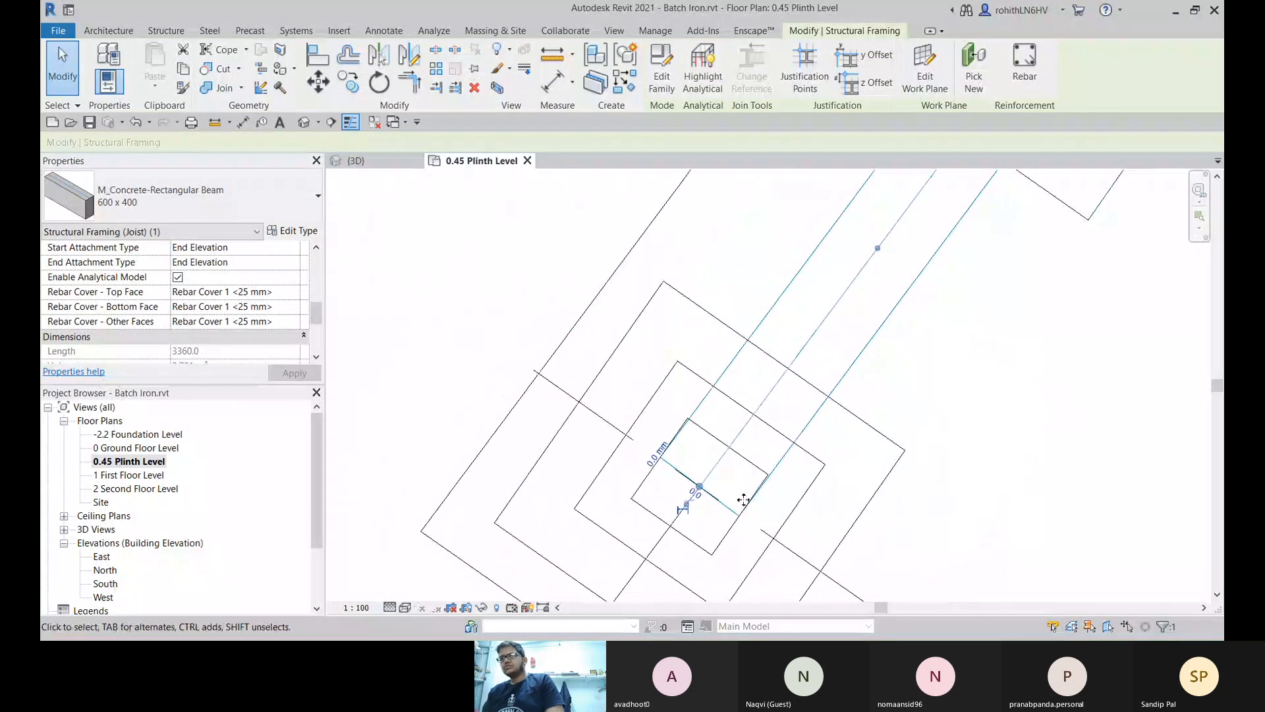
click(509, 300)
click(792, 334)
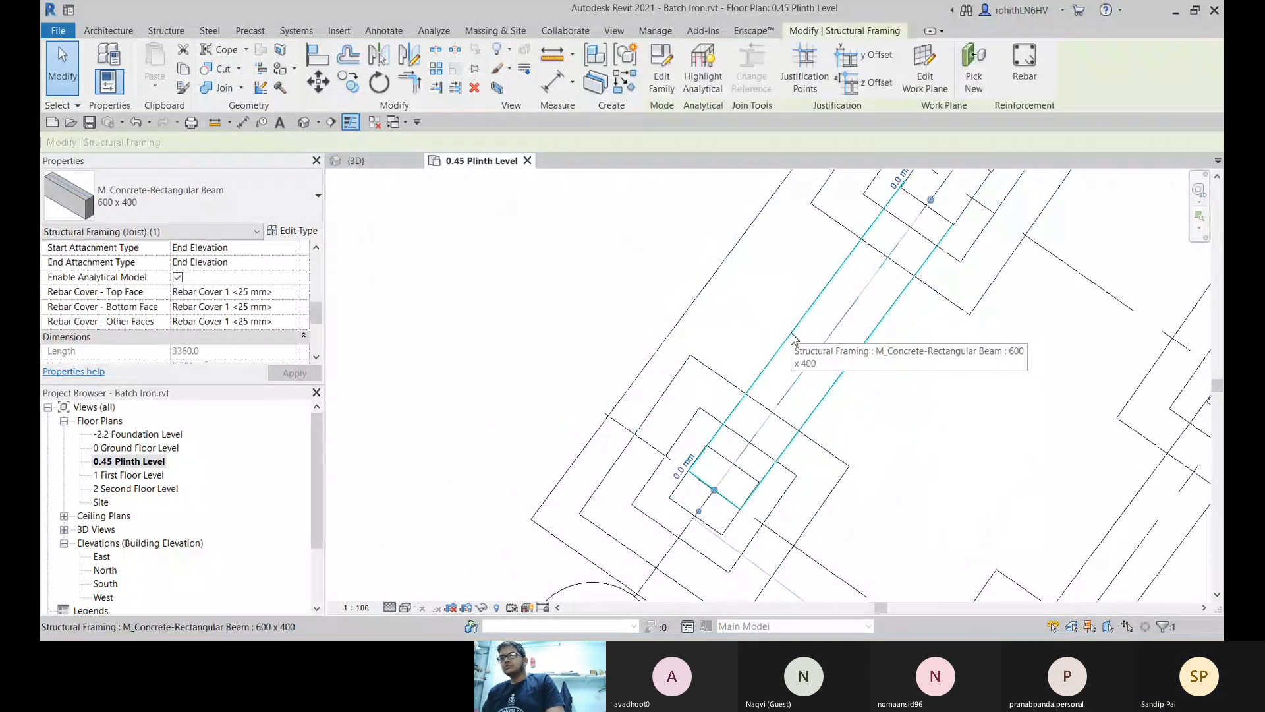
key(Delete)
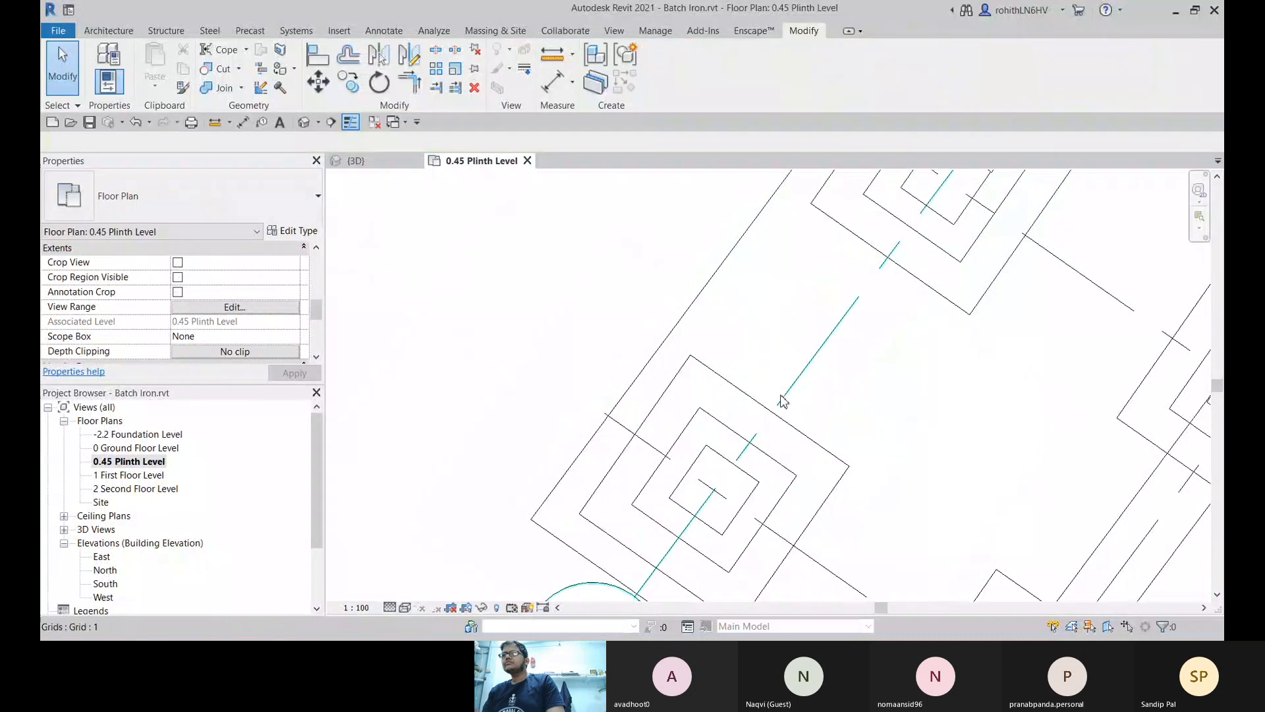
Step: Draw a model line along grid 1 from the column face to the inner footing outline around the end column, about 2740 mm long
middle_drag(783, 401, 731, 420)
middle_drag(885, 257, 825, 303)
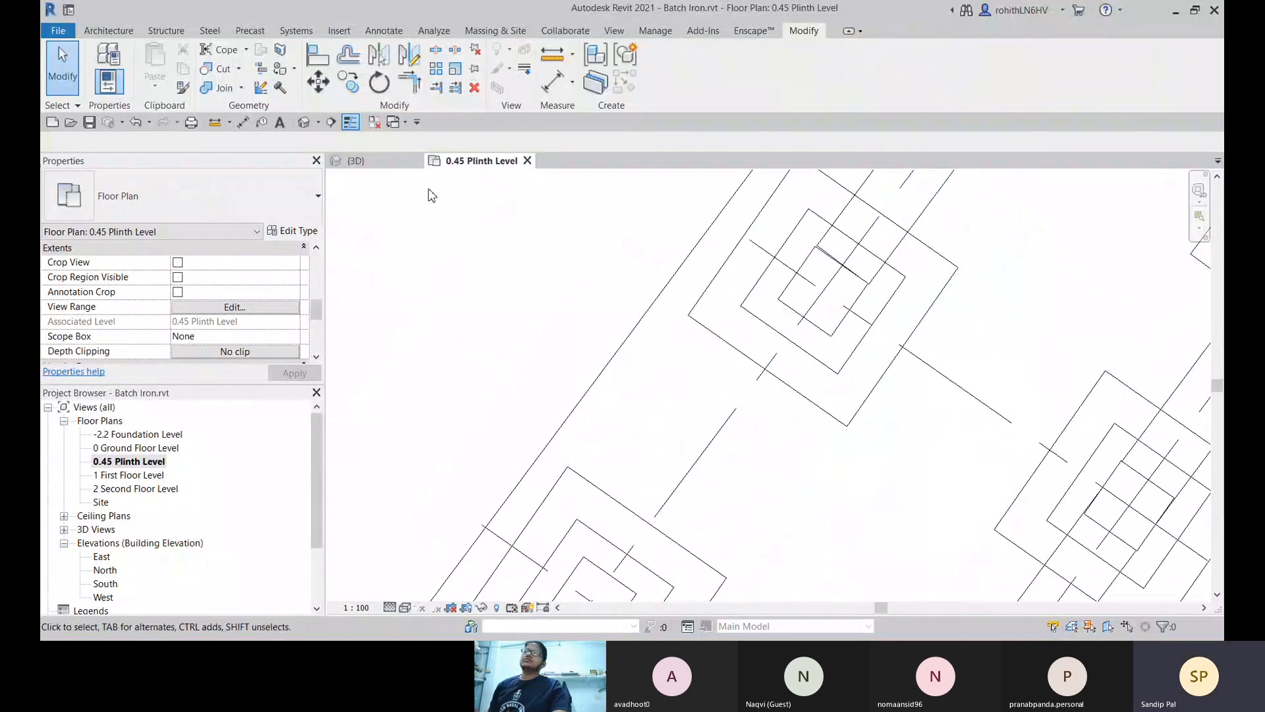
click(111, 31)
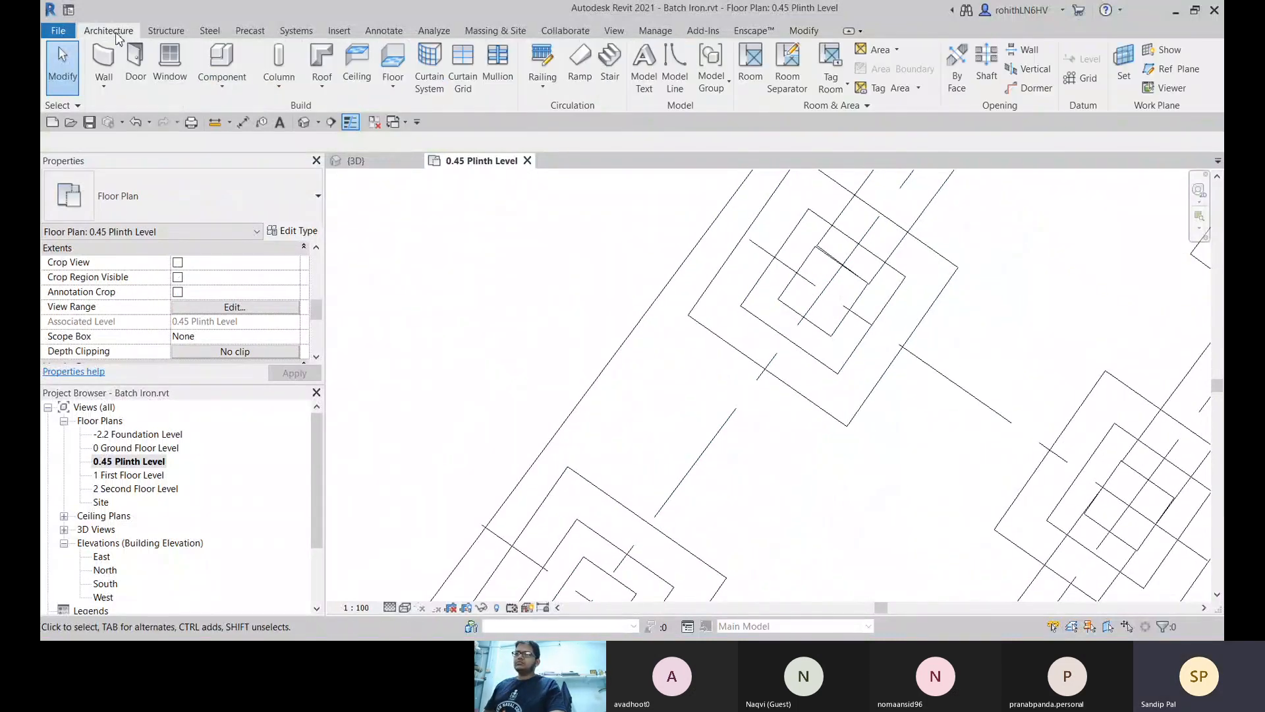
click(681, 58)
scroll(829, 337, up, 6)
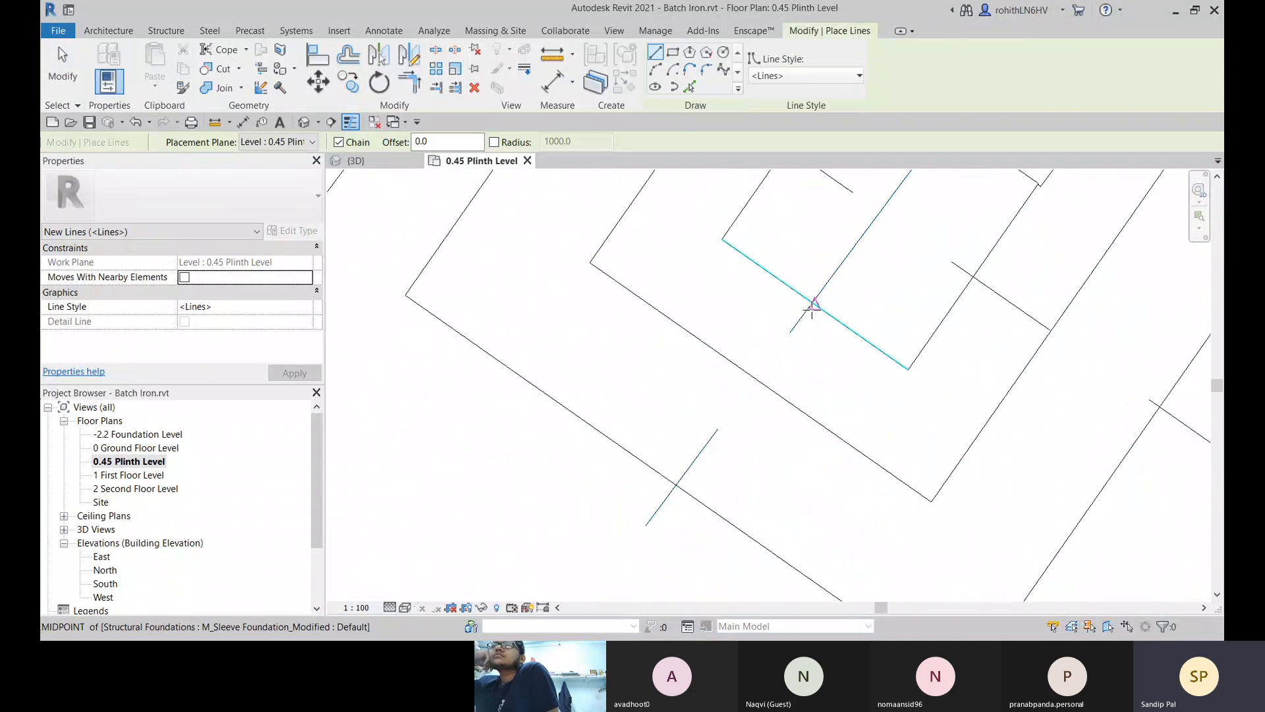
click(816, 297)
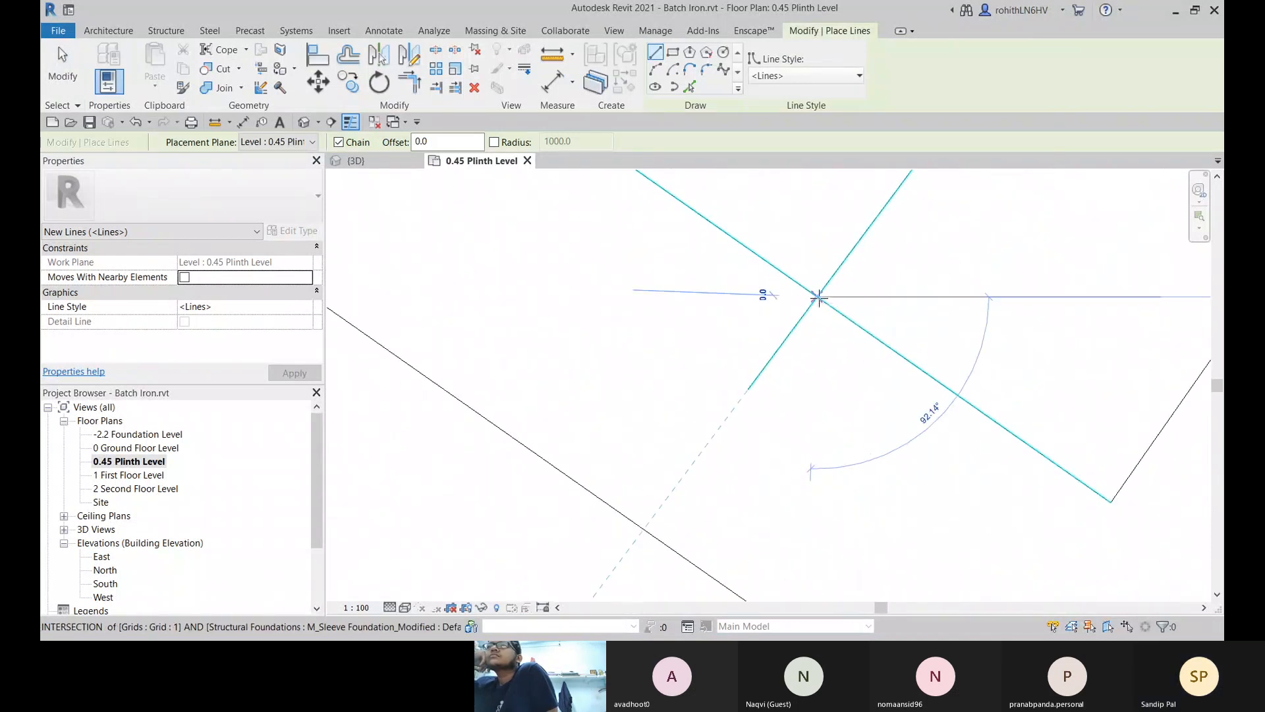
scroll(758, 408, down, 5)
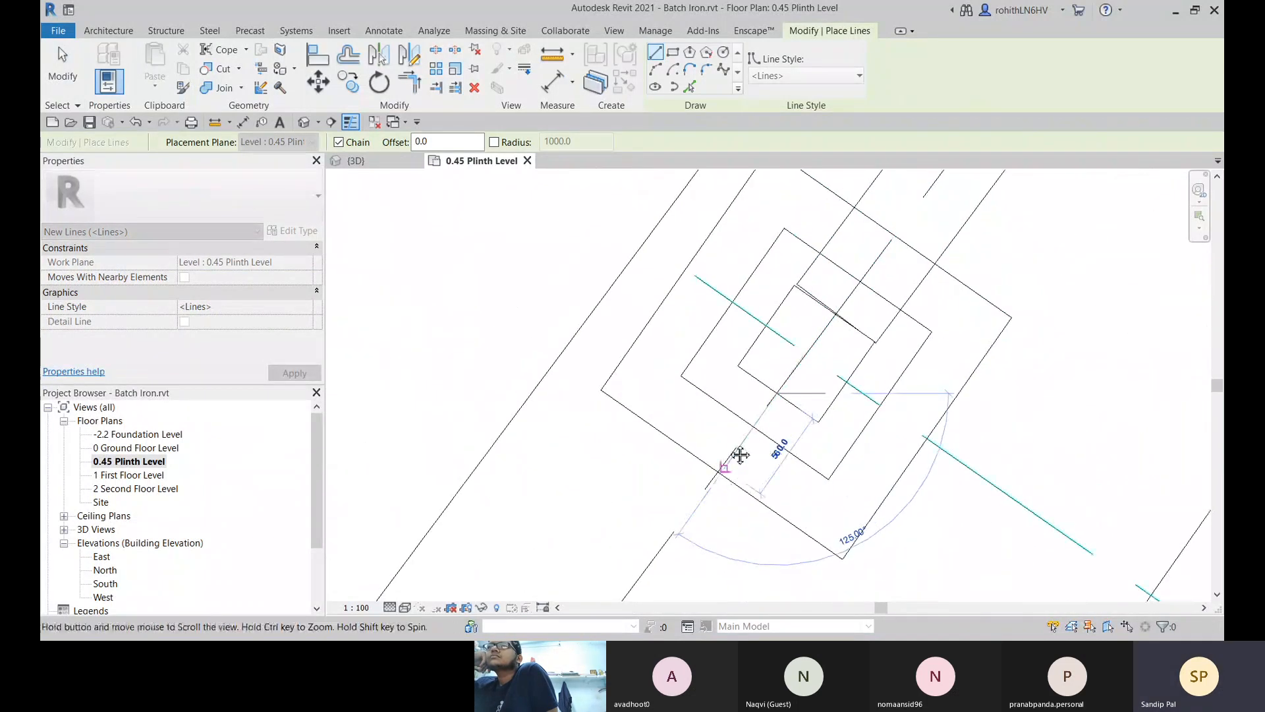
scroll(597, 547, up, 4)
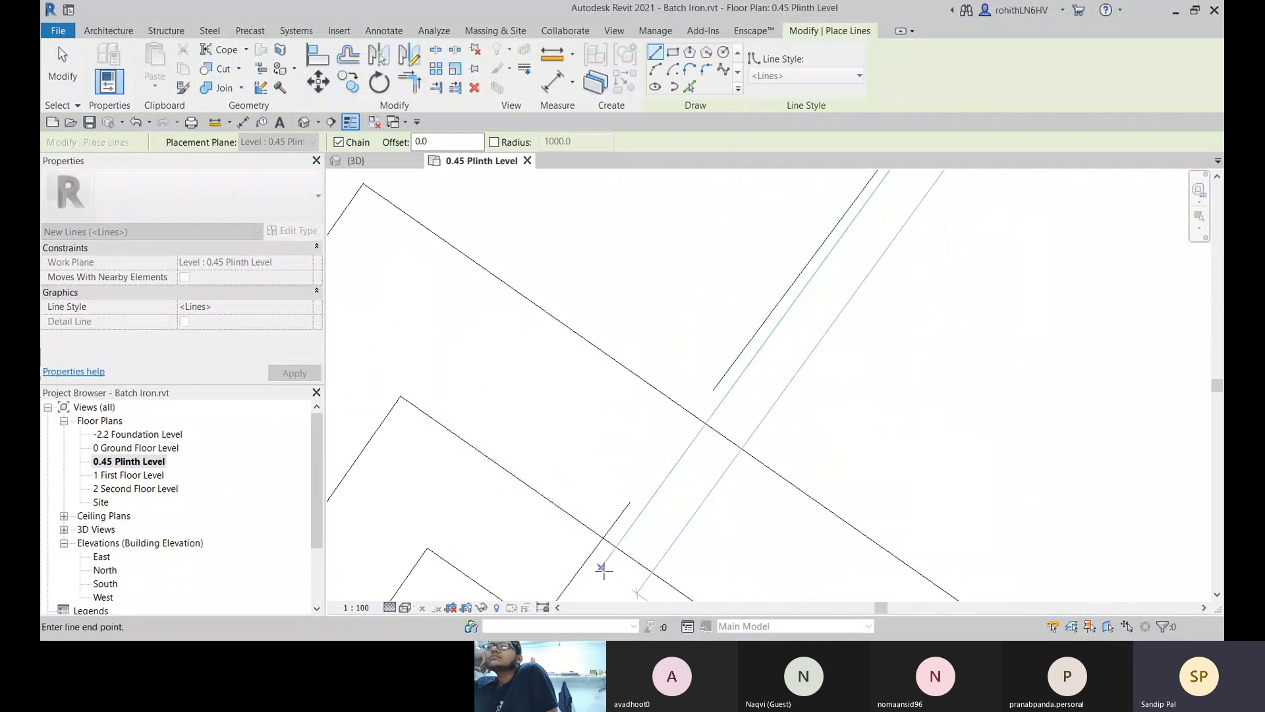
click(605, 540)
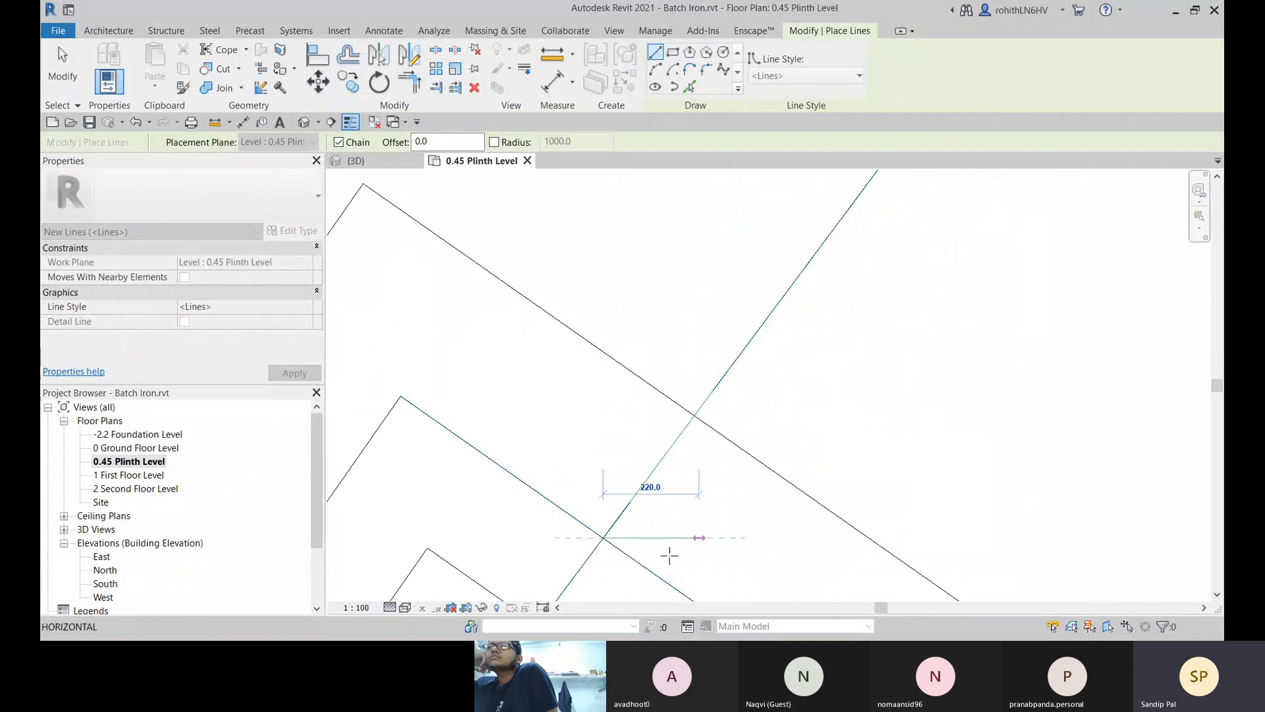
key(Escape)
key(Escape)
scroll(692, 481, down, 6)
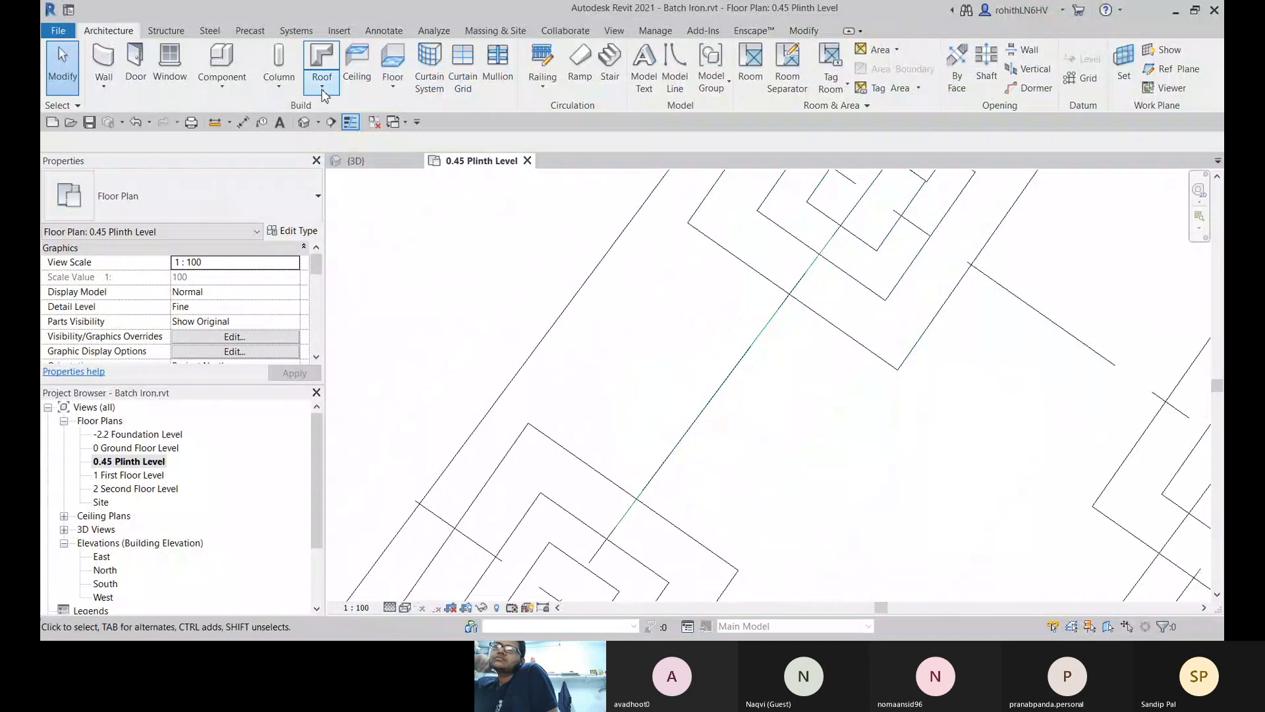
Step: Place a 600 x 400 concrete rectangular beam along grid 1 between the facing sides of the two columns, about 2990 mm long
click(166, 31)
click(99, 63)
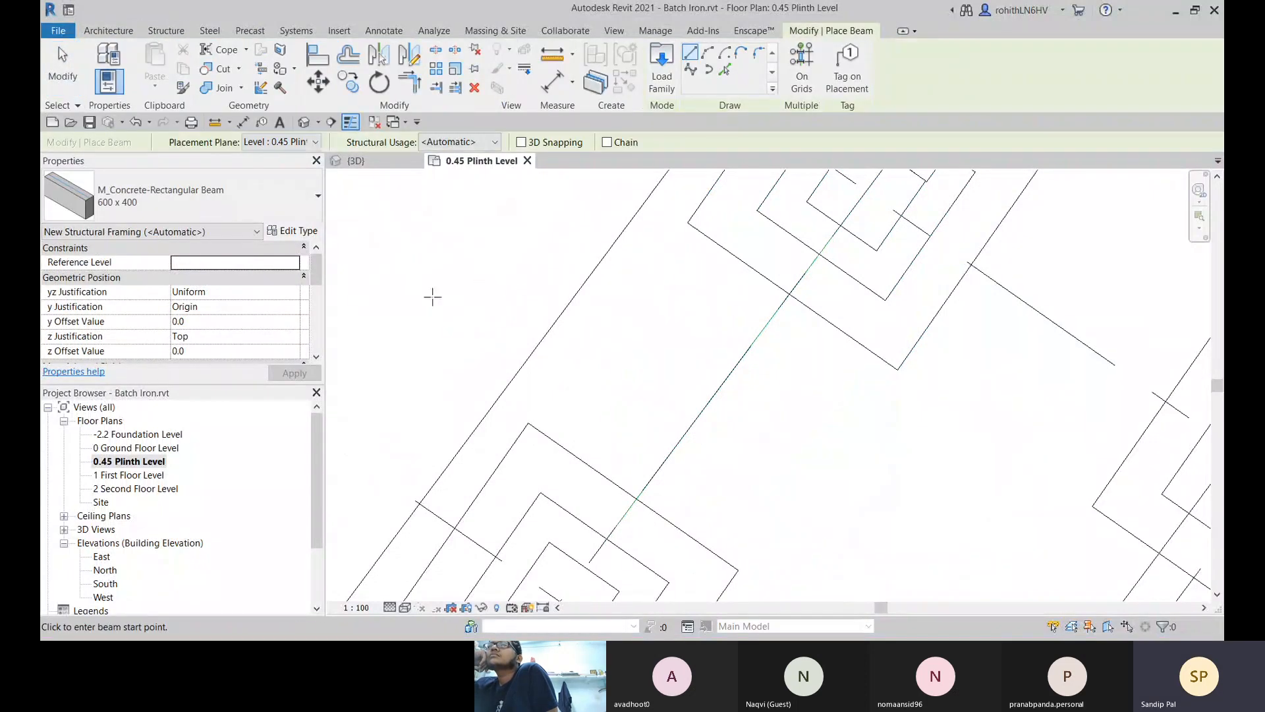
scroll(842, 226, up, 2)
scroll(842, 226, up, 2)
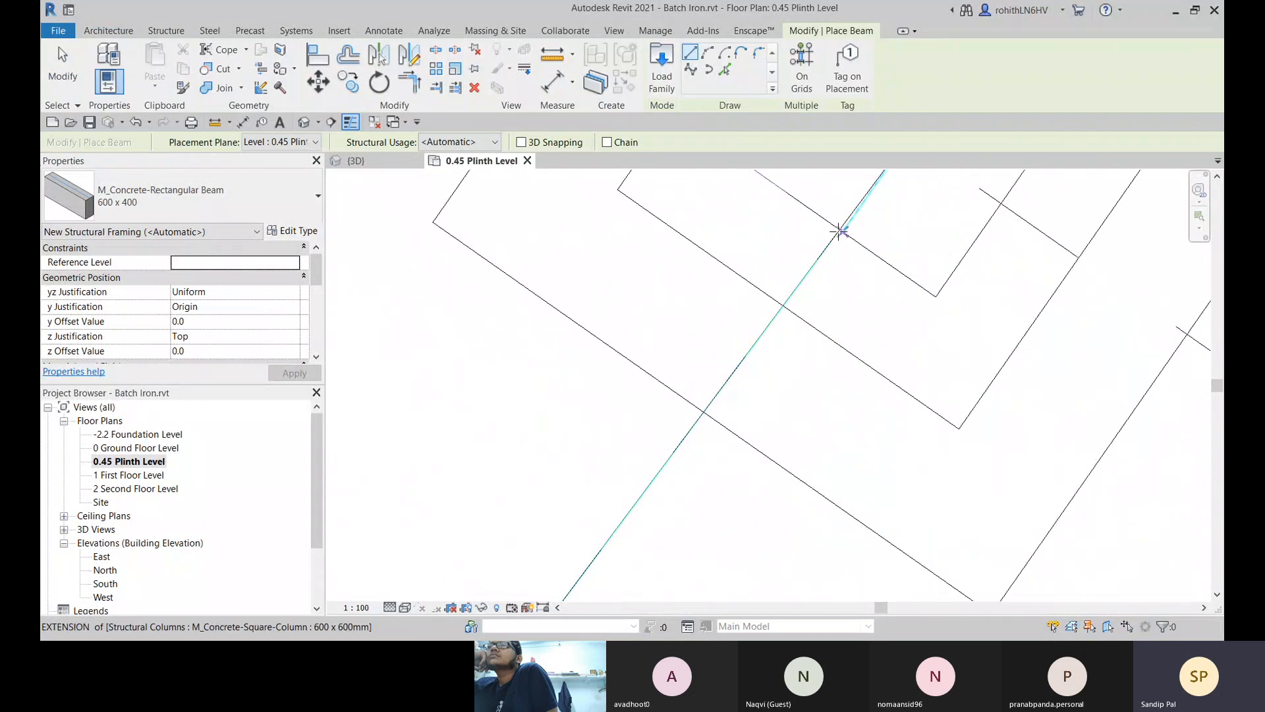
click(843, 230)
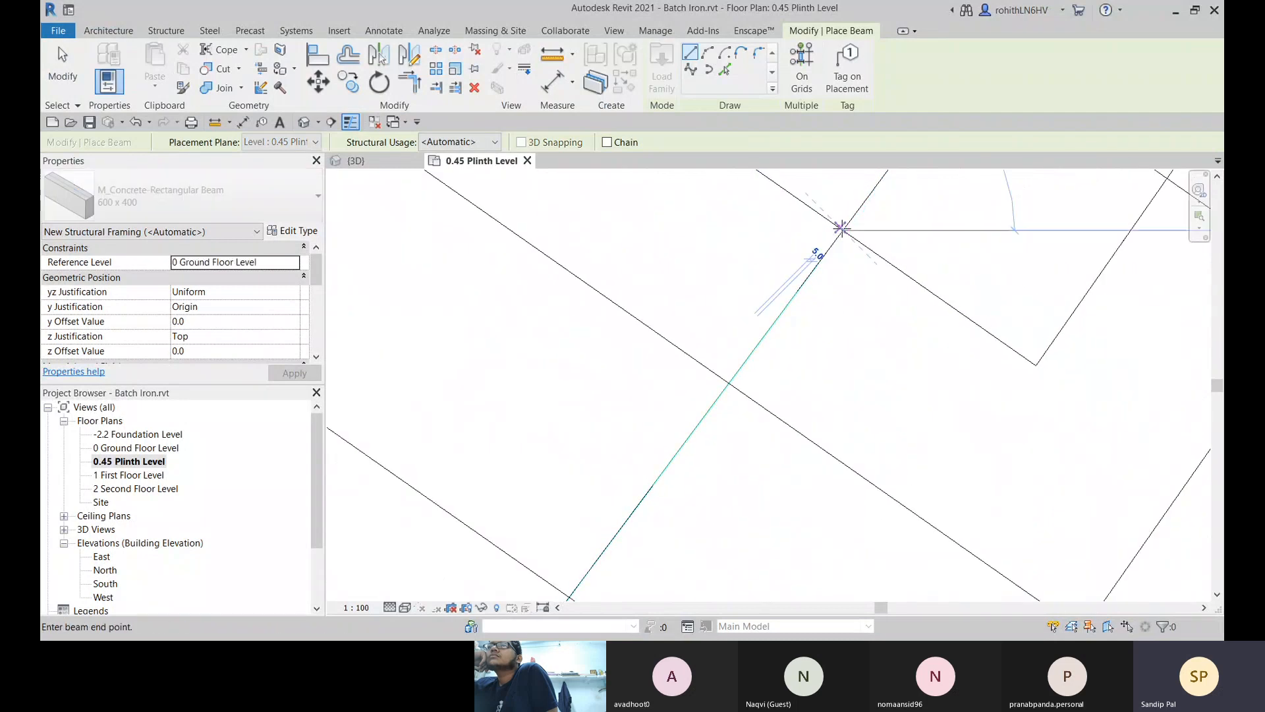
scroll(725, 348, down, 3)
scroll(694, 431, up, 4)
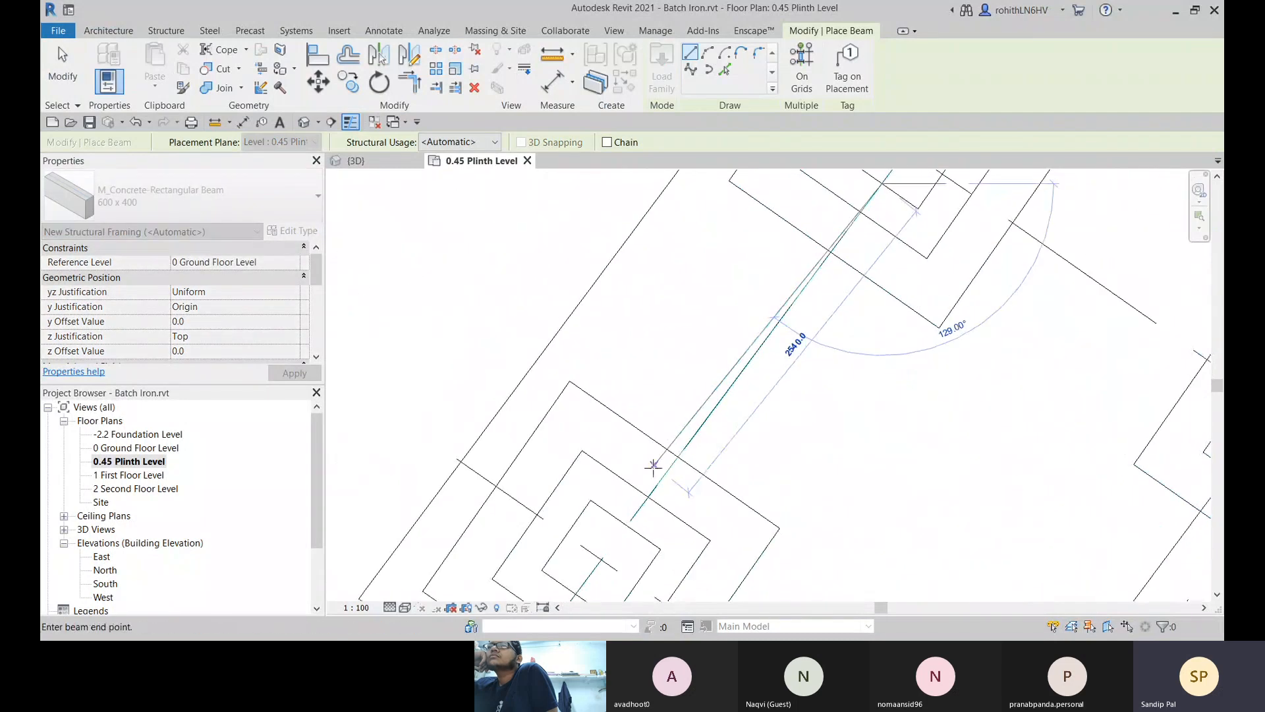
scroll(674, 452, up, 1)
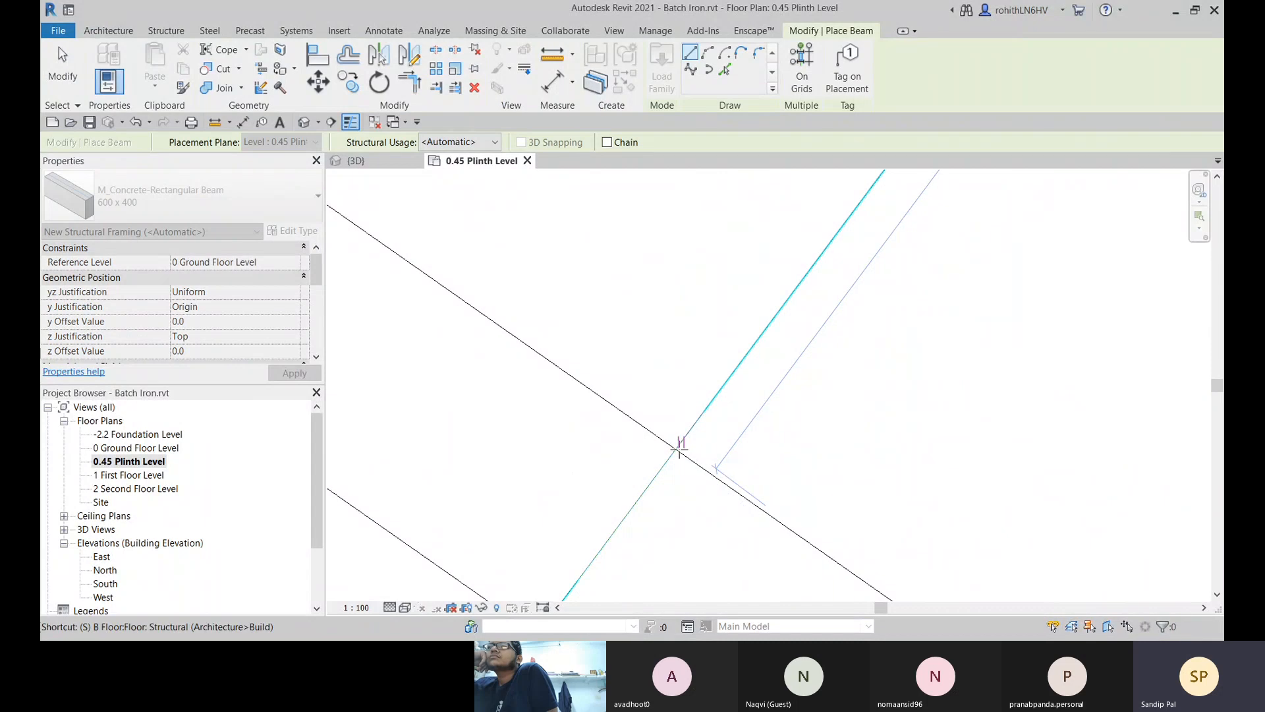
scroll(638, 503, down, 3)
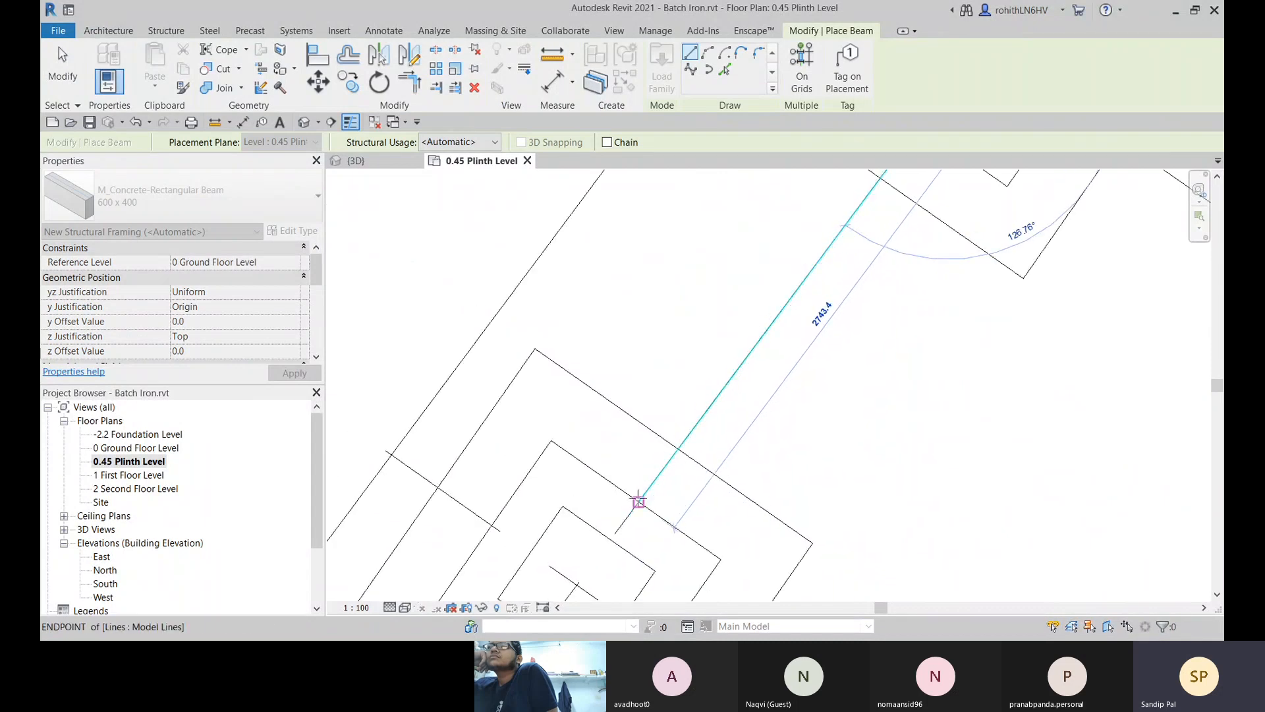
middle_drag(639, 503, 741, 371)
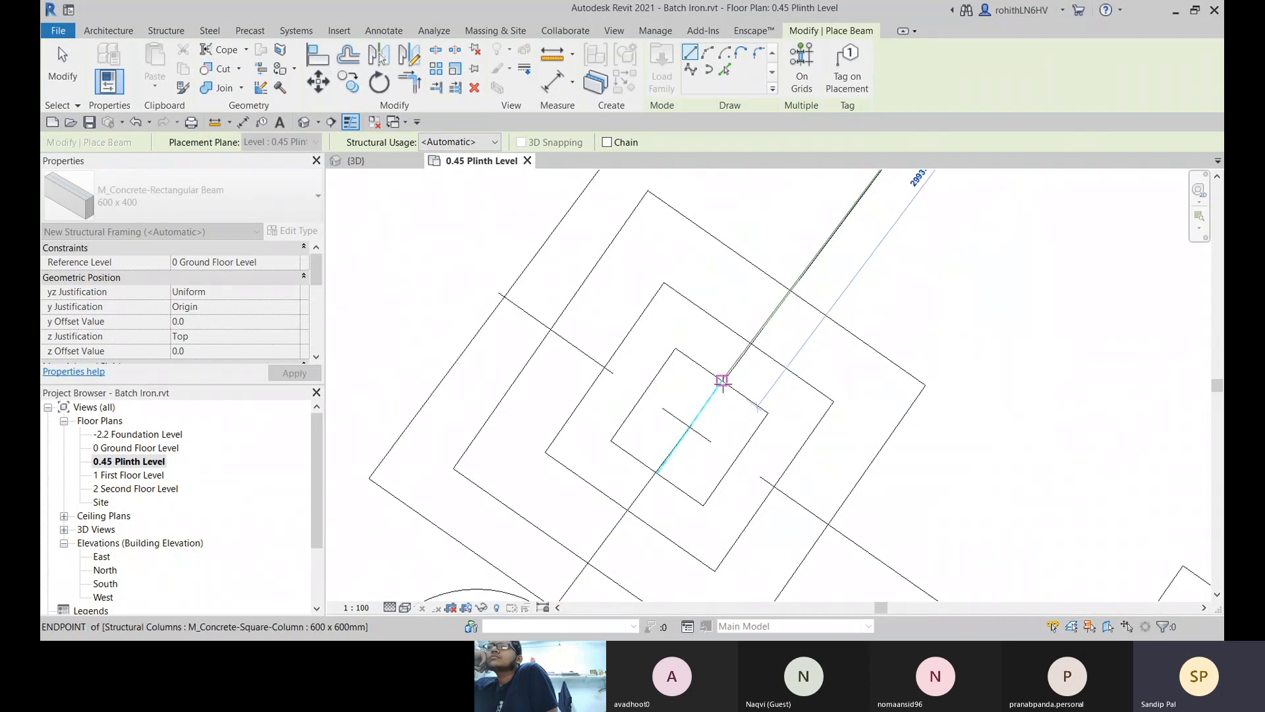
scroll(723, 381, up, 3)
click(723, 381)
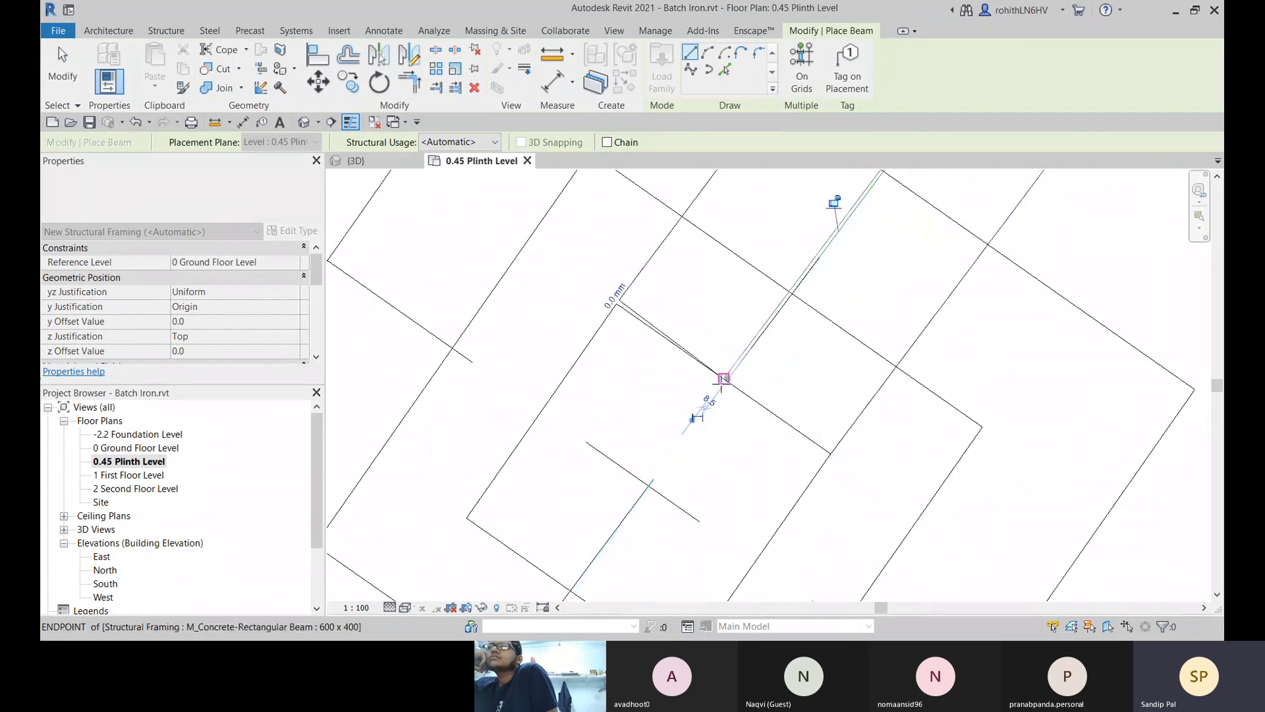
scroll(733, 394, down, 2)
scroll(734, 394, down, 2)
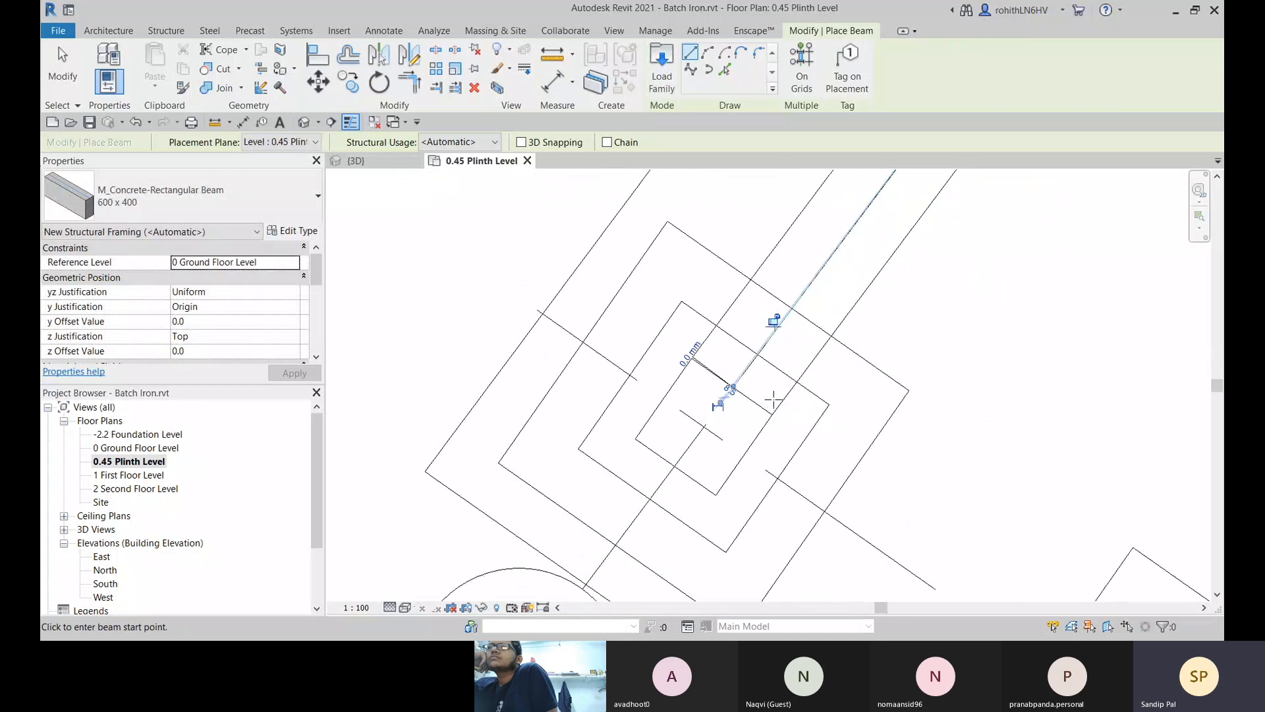
scroll(850, 369, up, 3)
key(Escape)
key(Escape)
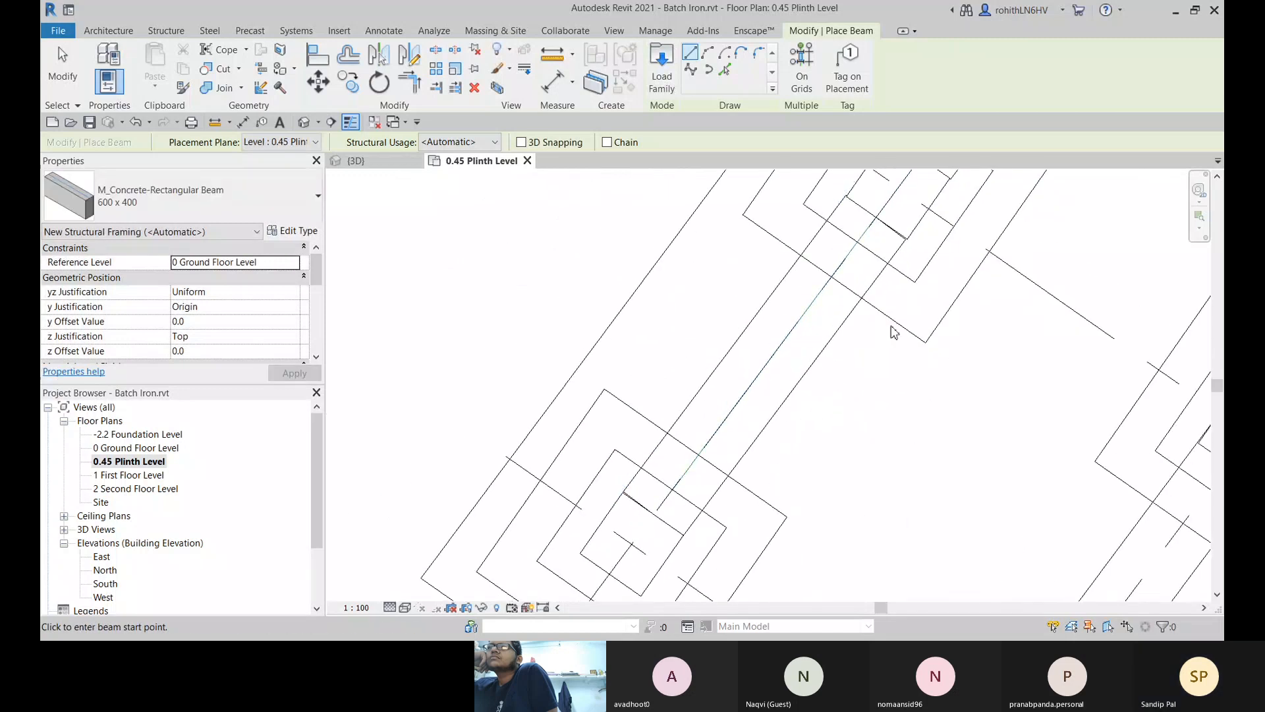
Step: Try to align the footing's outer edge with the end of the new grid 1 beam, and undo the alignment
scroll(863, 362, up, 4)
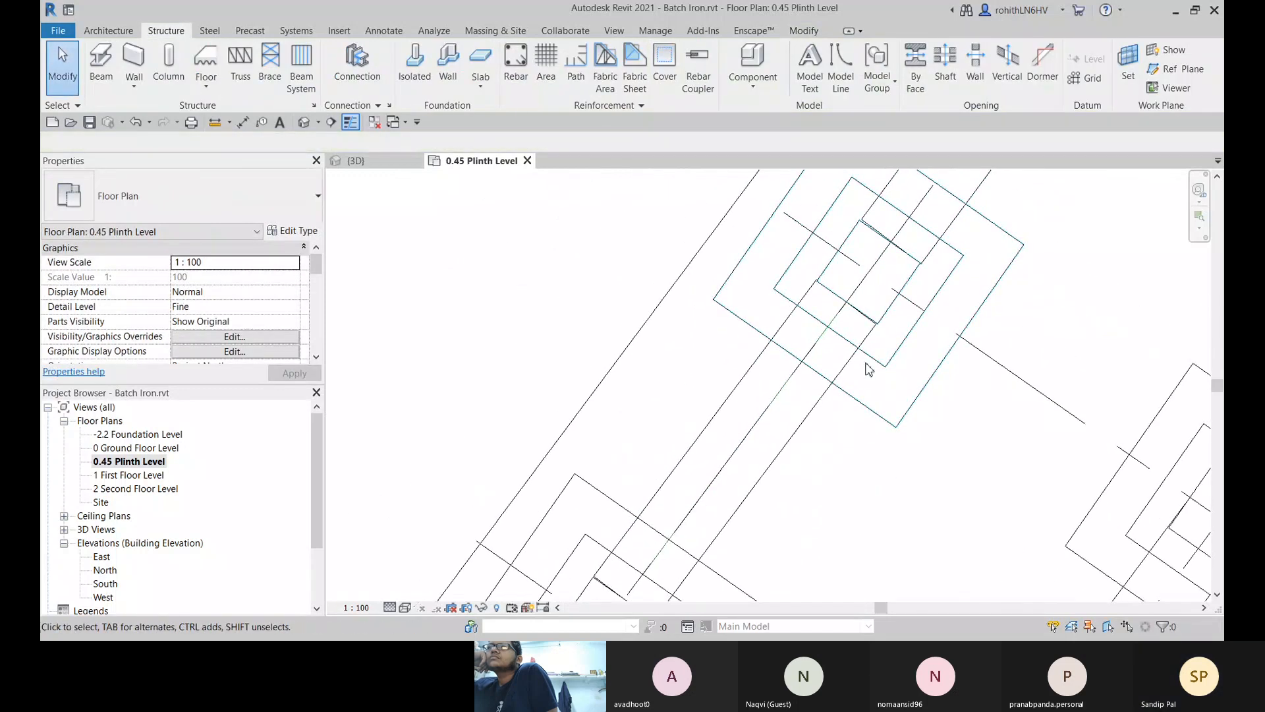
scroll(860, 332, down, 2)
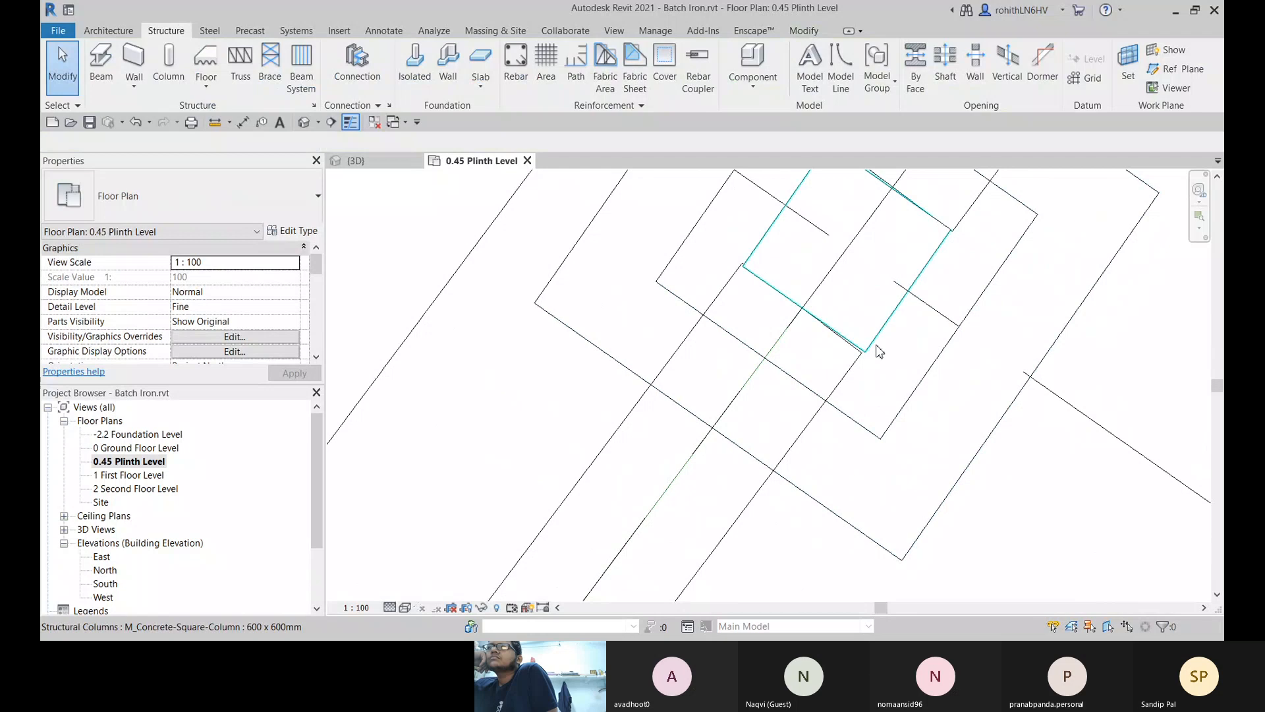
scroll(850, 422, up, 2)
scroll(850, 422, down, 2)
scroll(776, 389, up, 3)
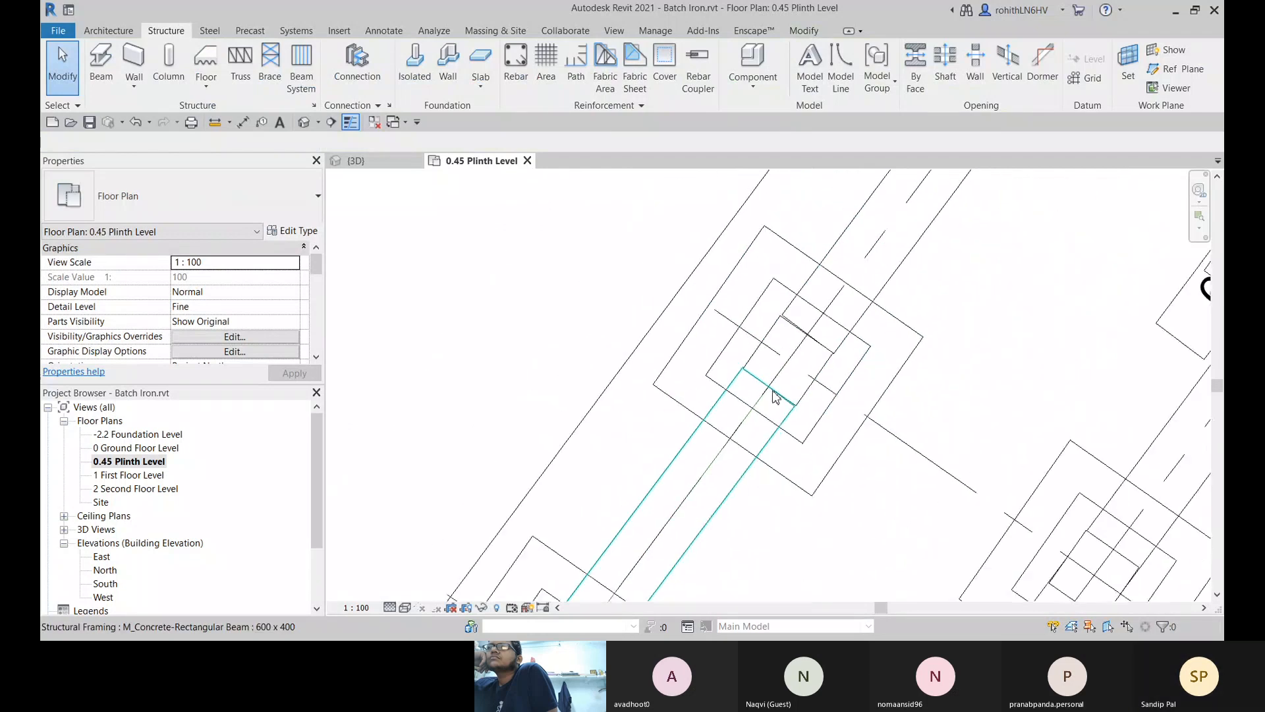
scroll(764, 422, up, 1)
middle_drag(789, 421, 800, 411)
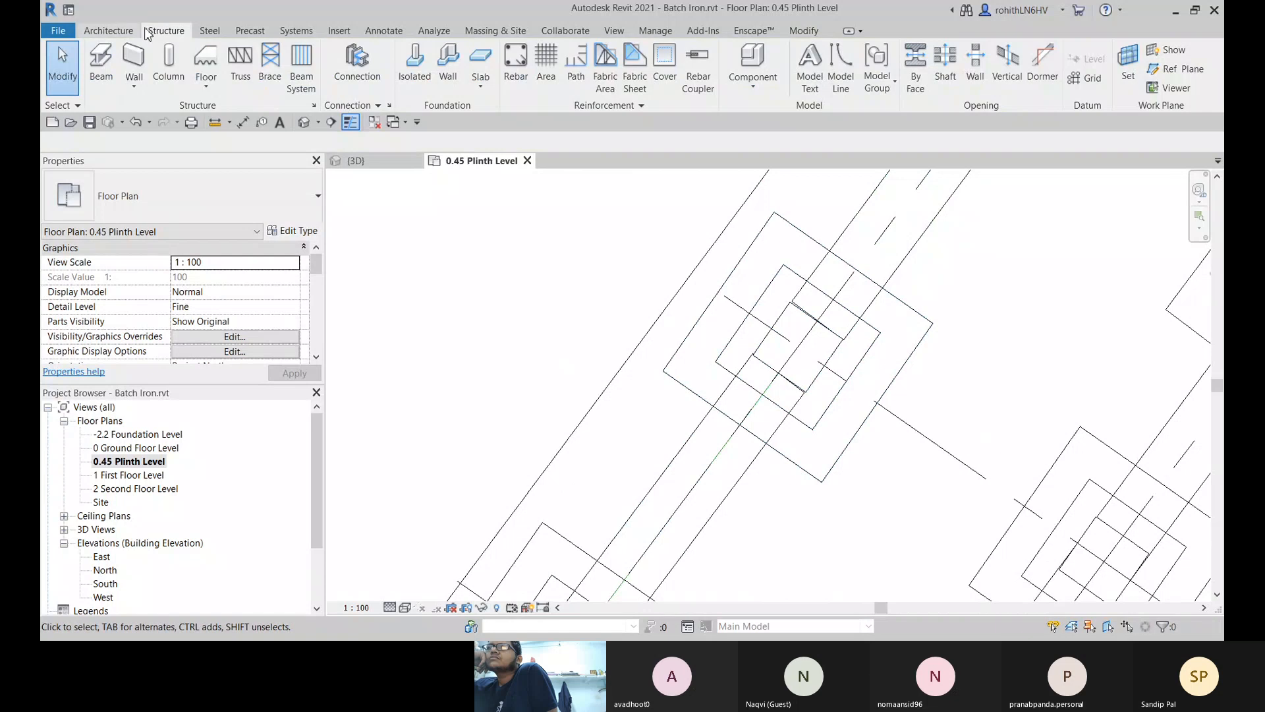
click(804, 30)
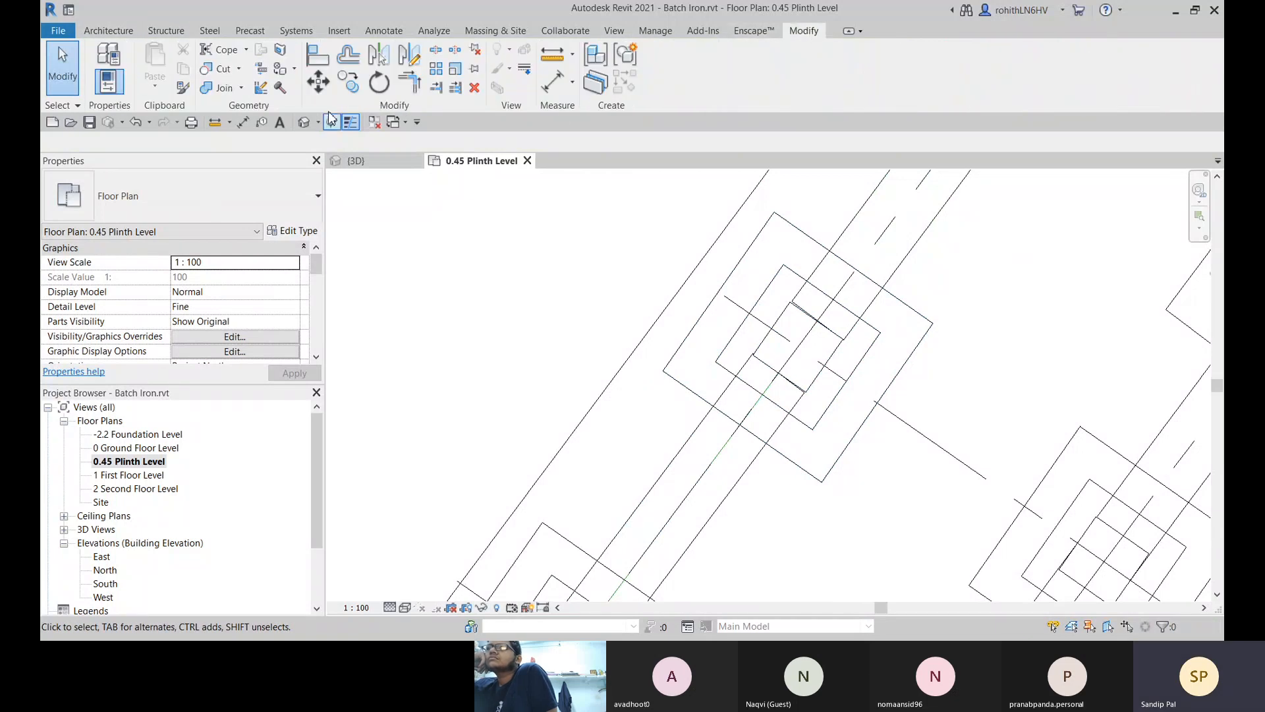
click(309, 56)
scroll(803, 397, up, 3)
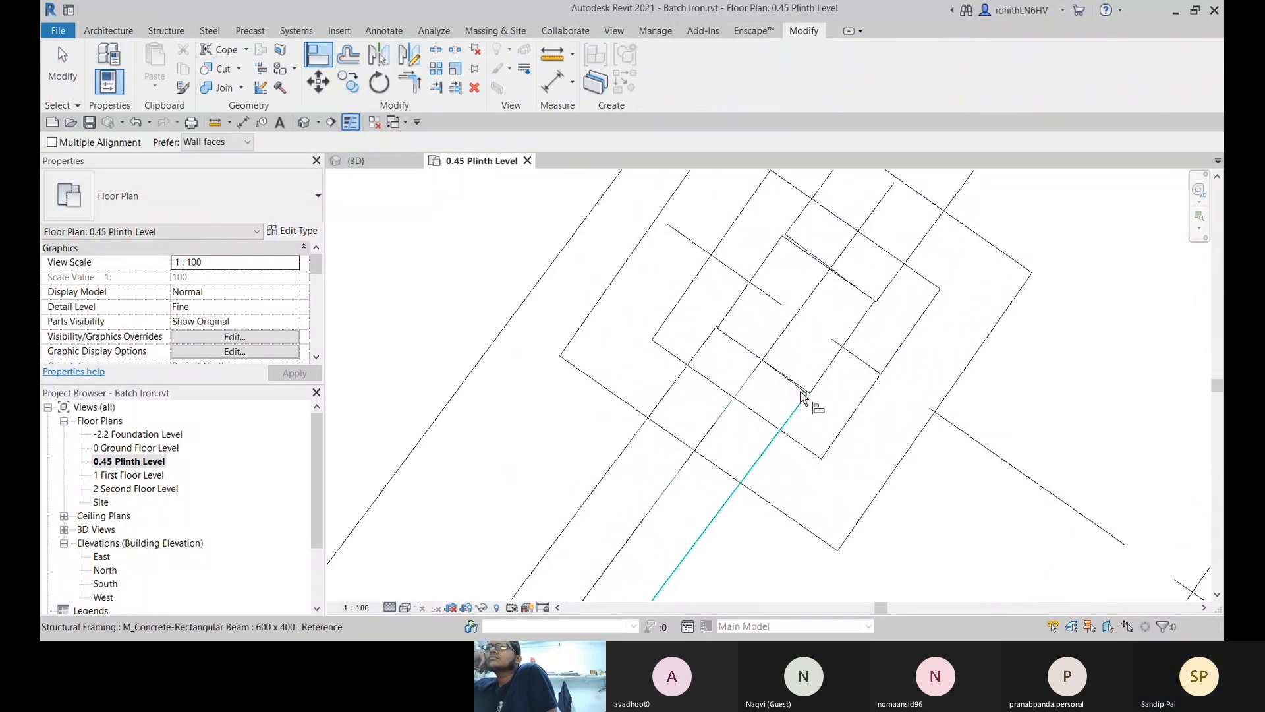
click(798, 392)
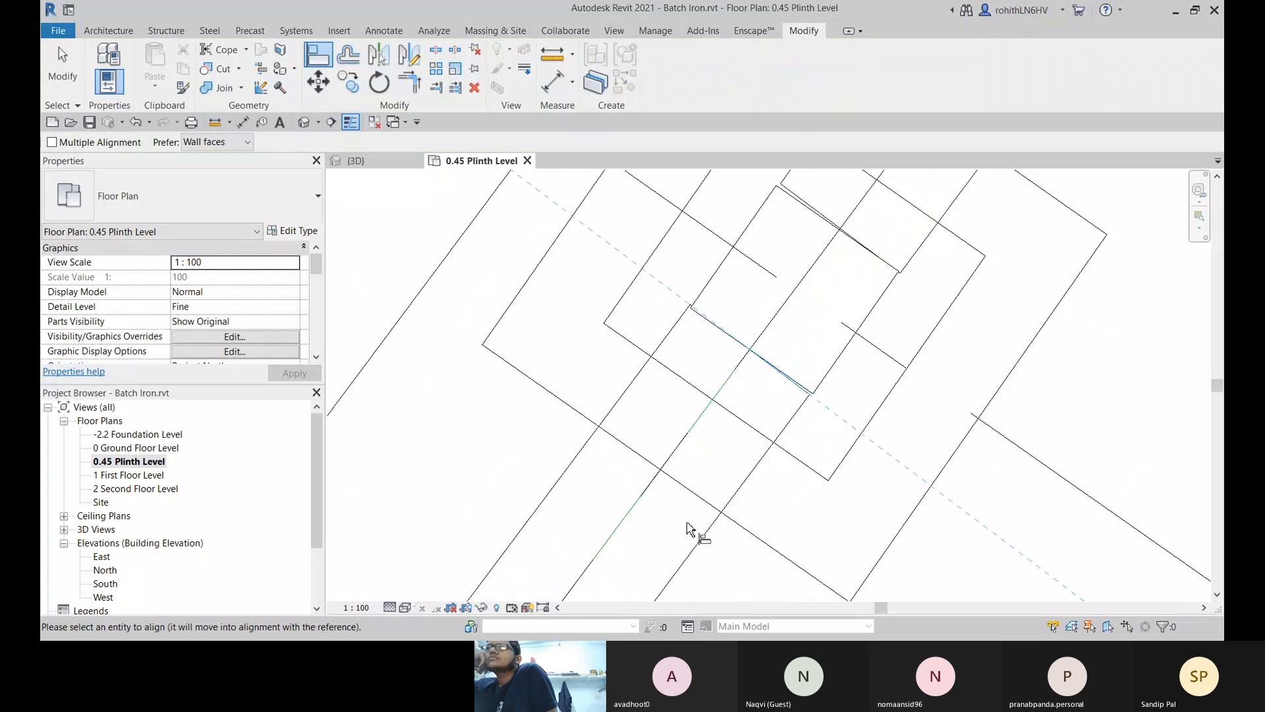
click(741, 523)
scroll(817, 507, down, 2)
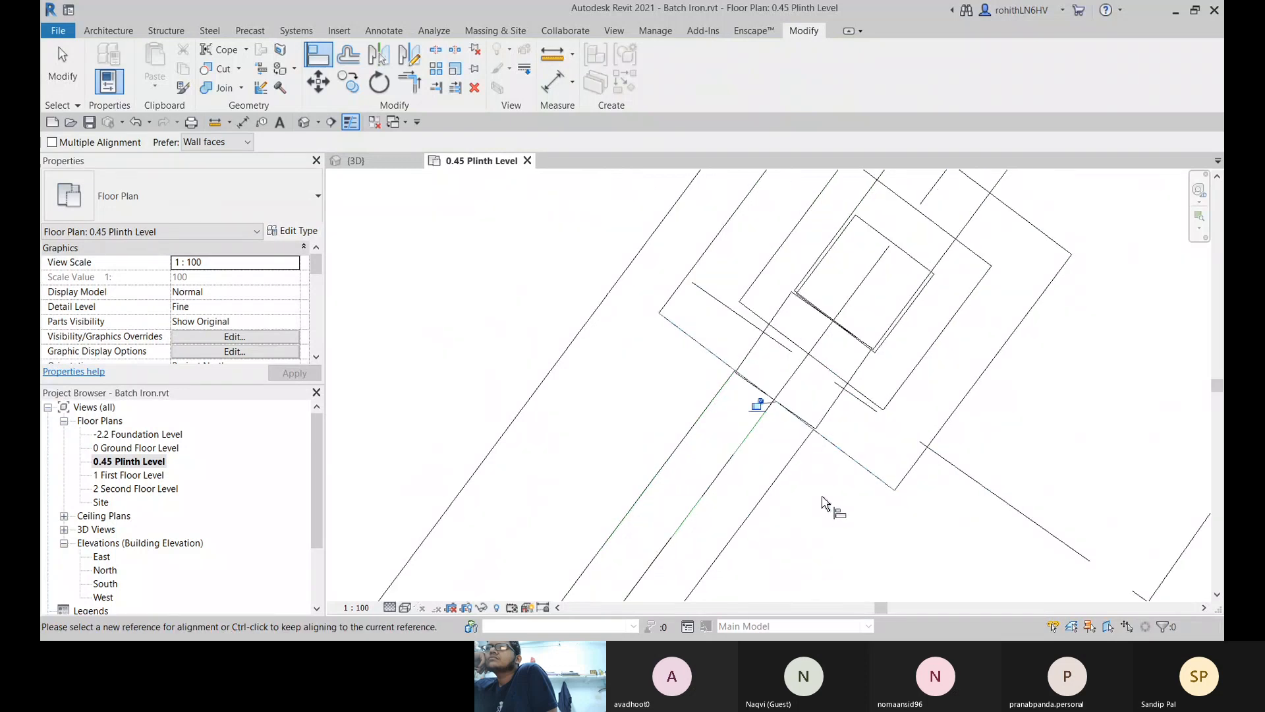
key(ctrl+z)
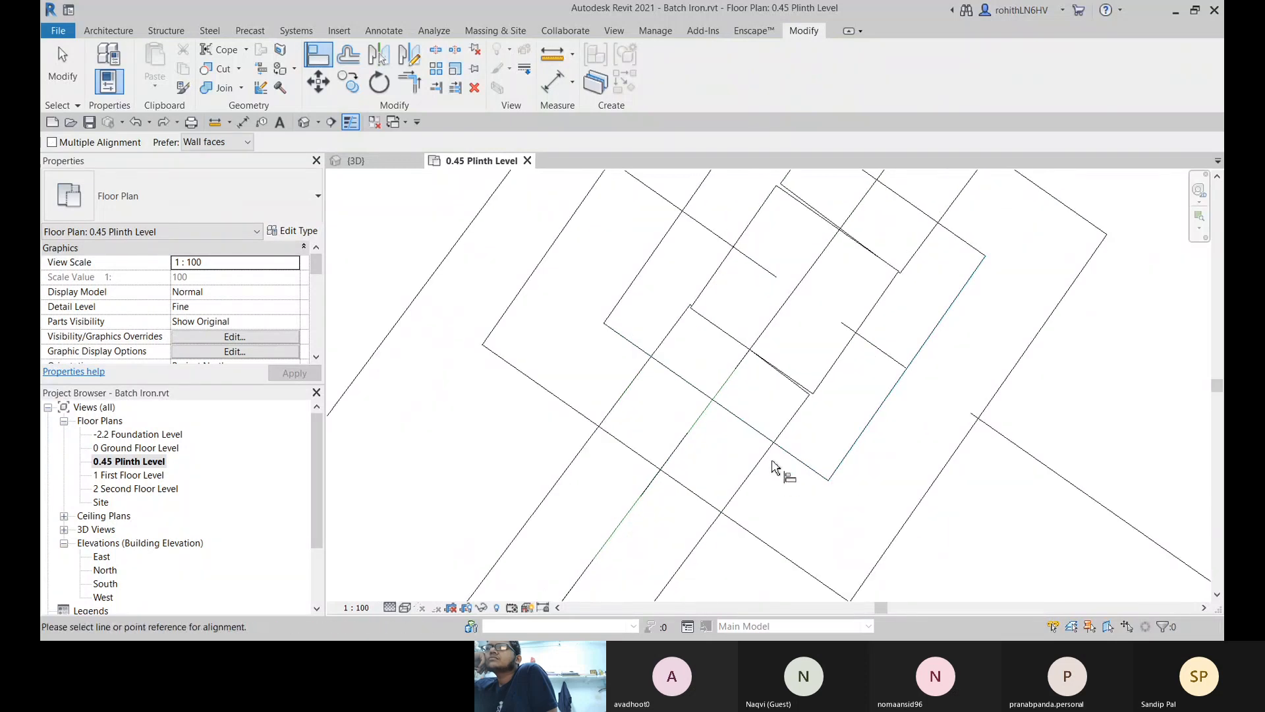
scroll(796, 397, down, 3)
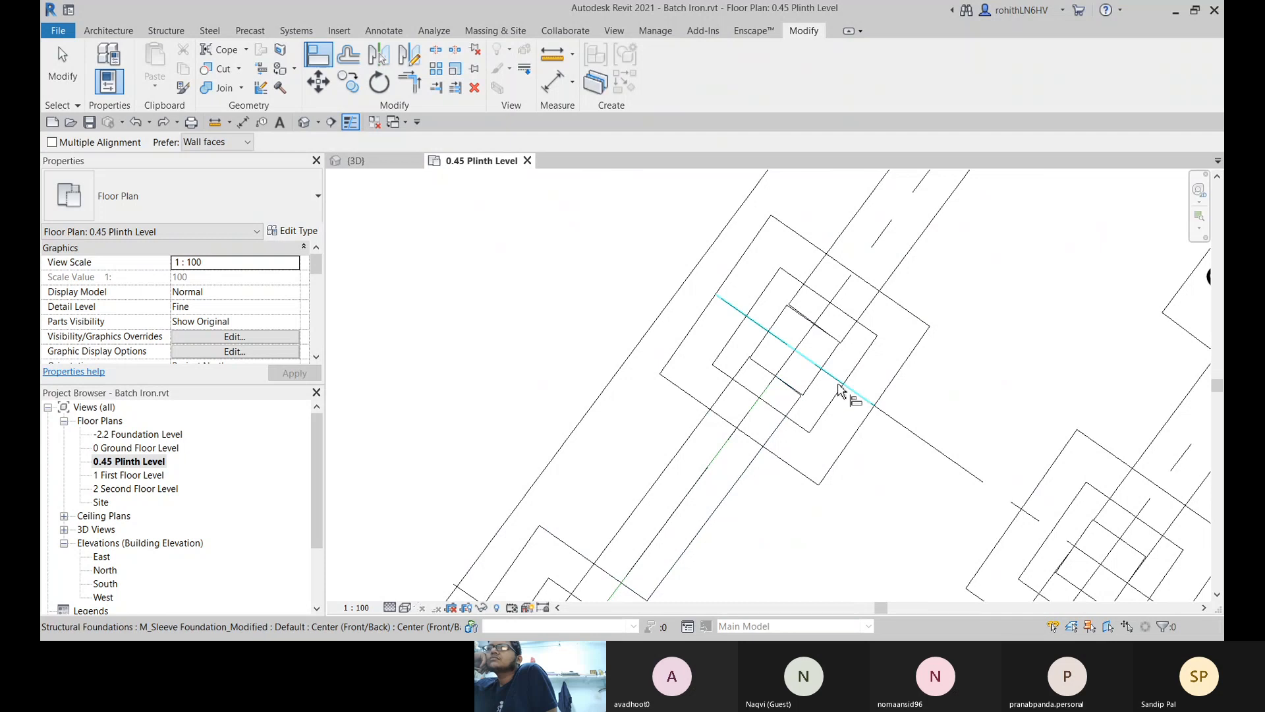
Step: Align the edge of the 600 x 600 mm column inside the footing with the skewed end line of the 600 x 400 beam
middle_drag(839, 387, 834, 394)
scroll(784, 395, up, 2)
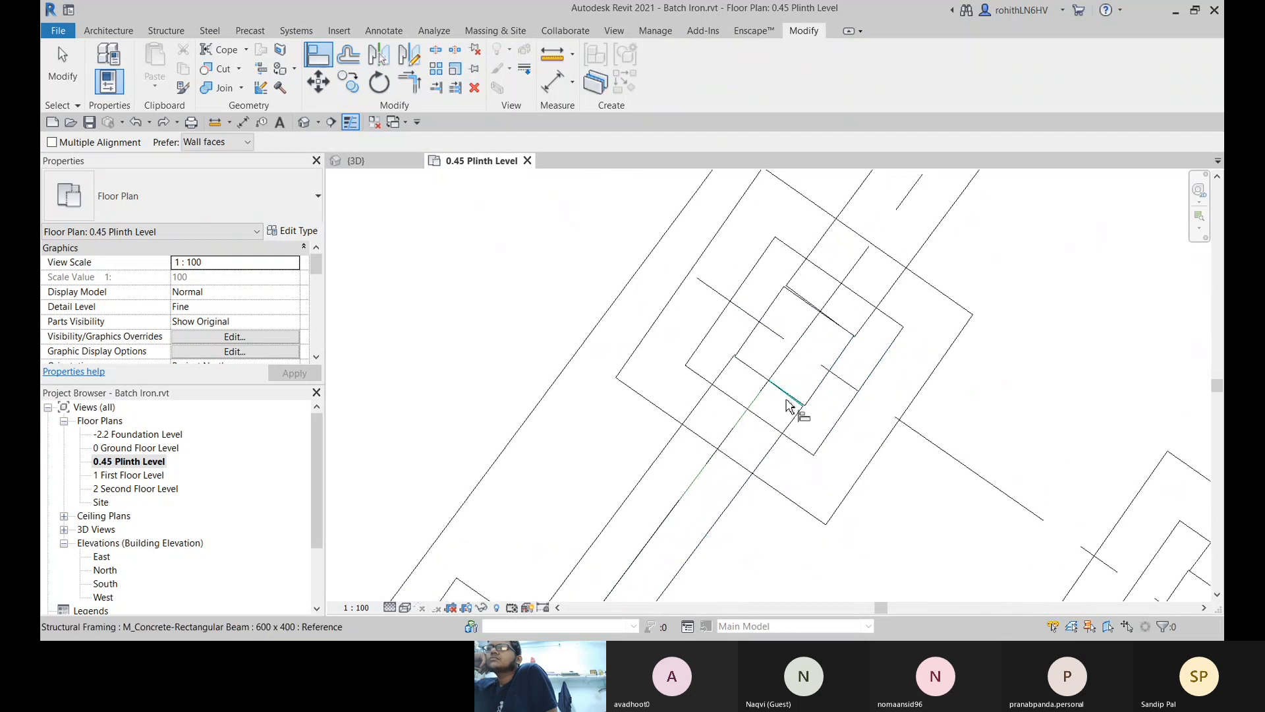
scroll(787, 402, up, 1)
scroll(797, 405, up, 3)
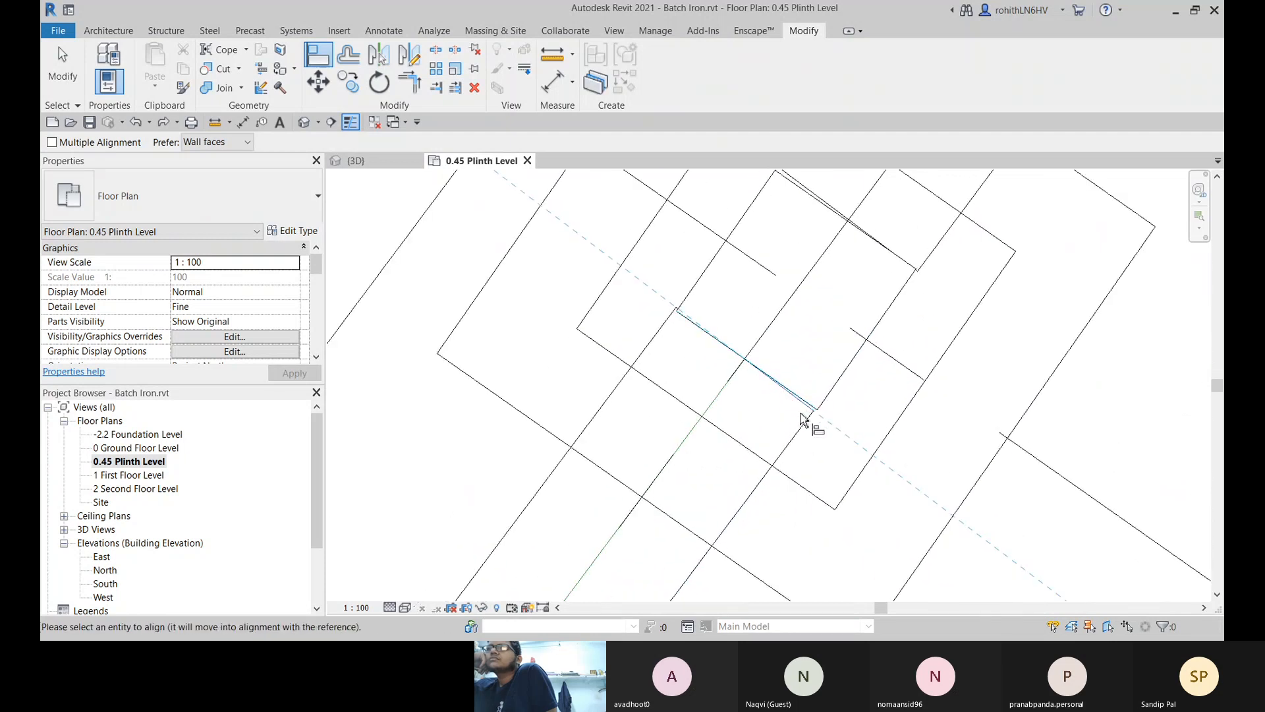
click(810, 407)
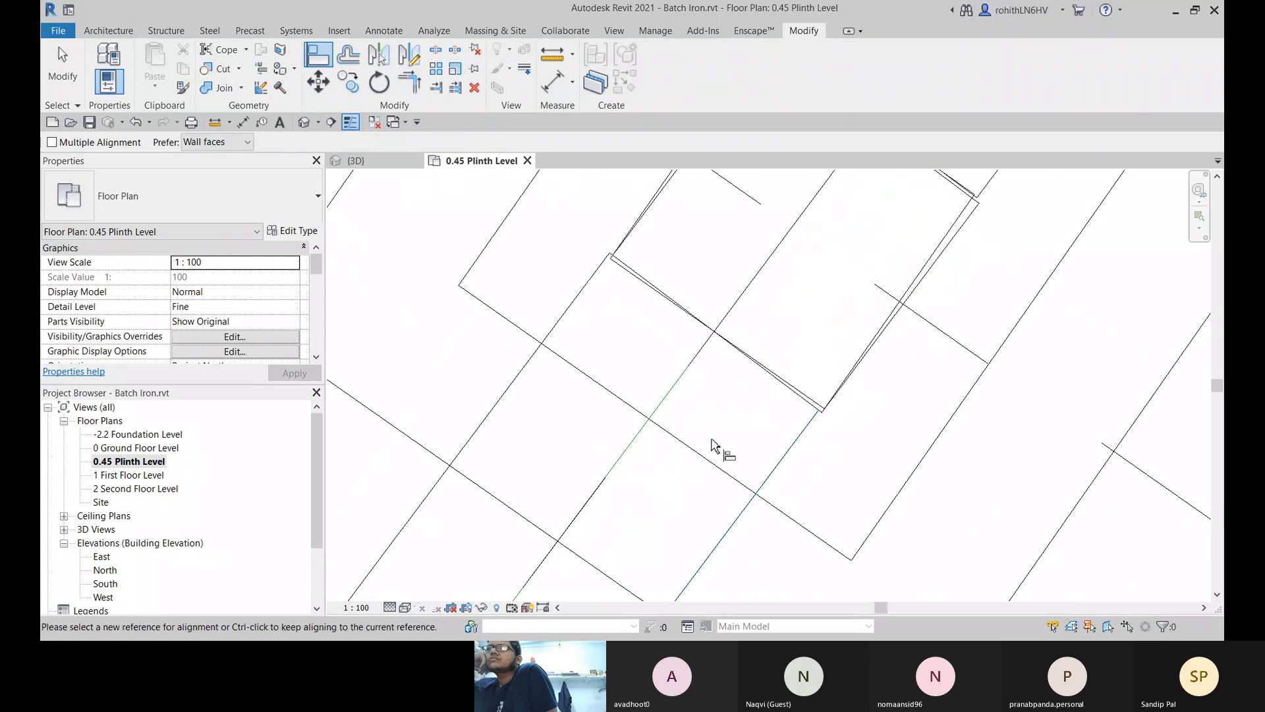
click(809, 410)
scroll(829, 431, up, 2)
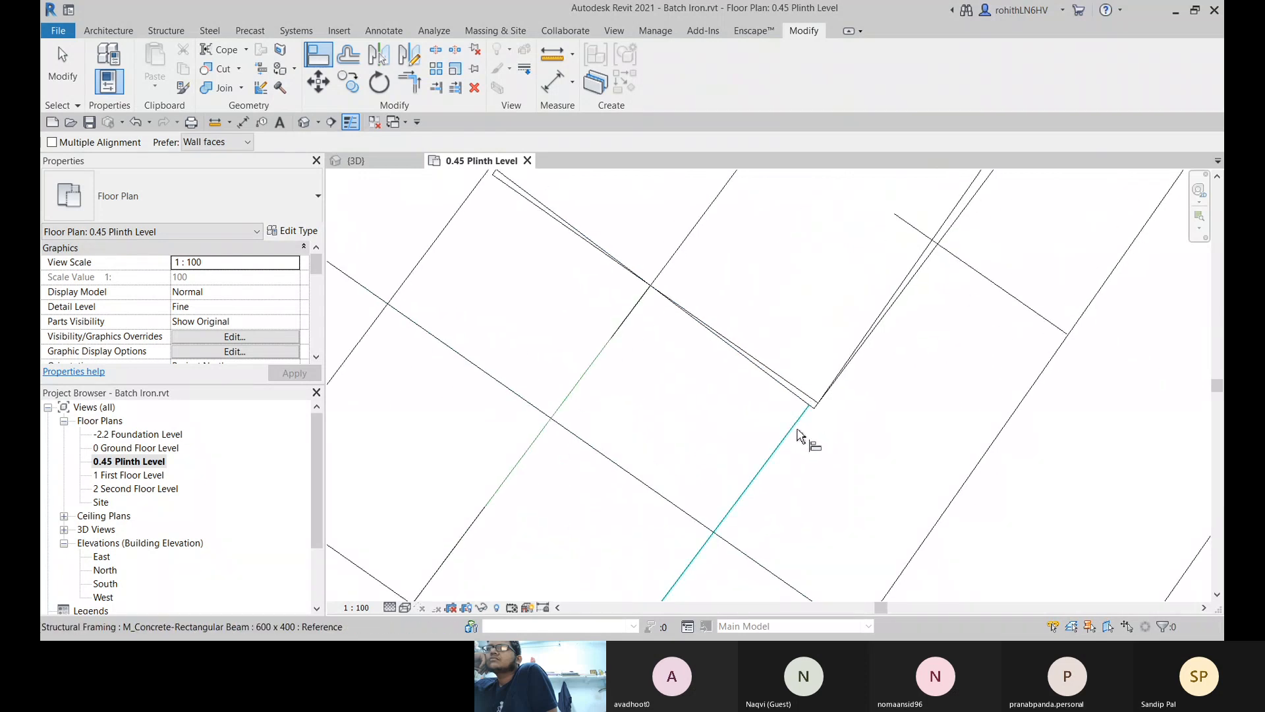
key(Escape)
key(Escape)
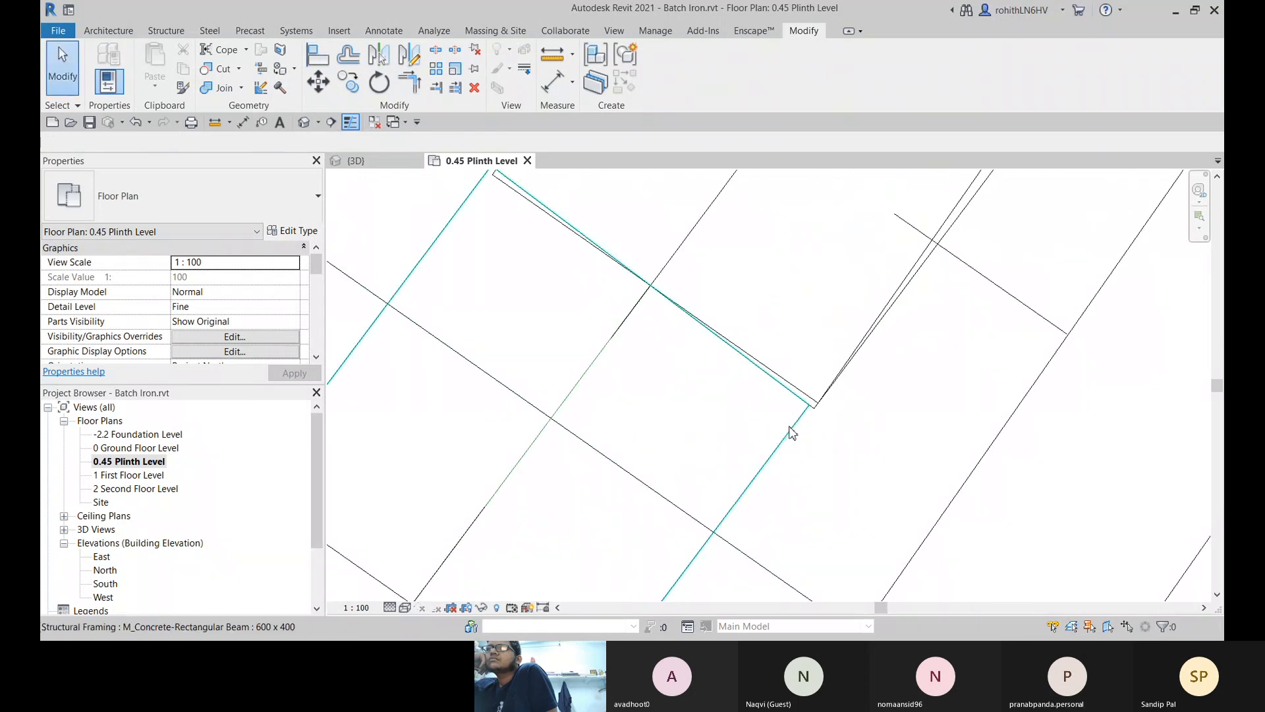
Step: Move the end point of the 600 x 400 beam onto the edge of the column at the footing
click(790, 429)
middle_drag(739, 422, 773, 493)
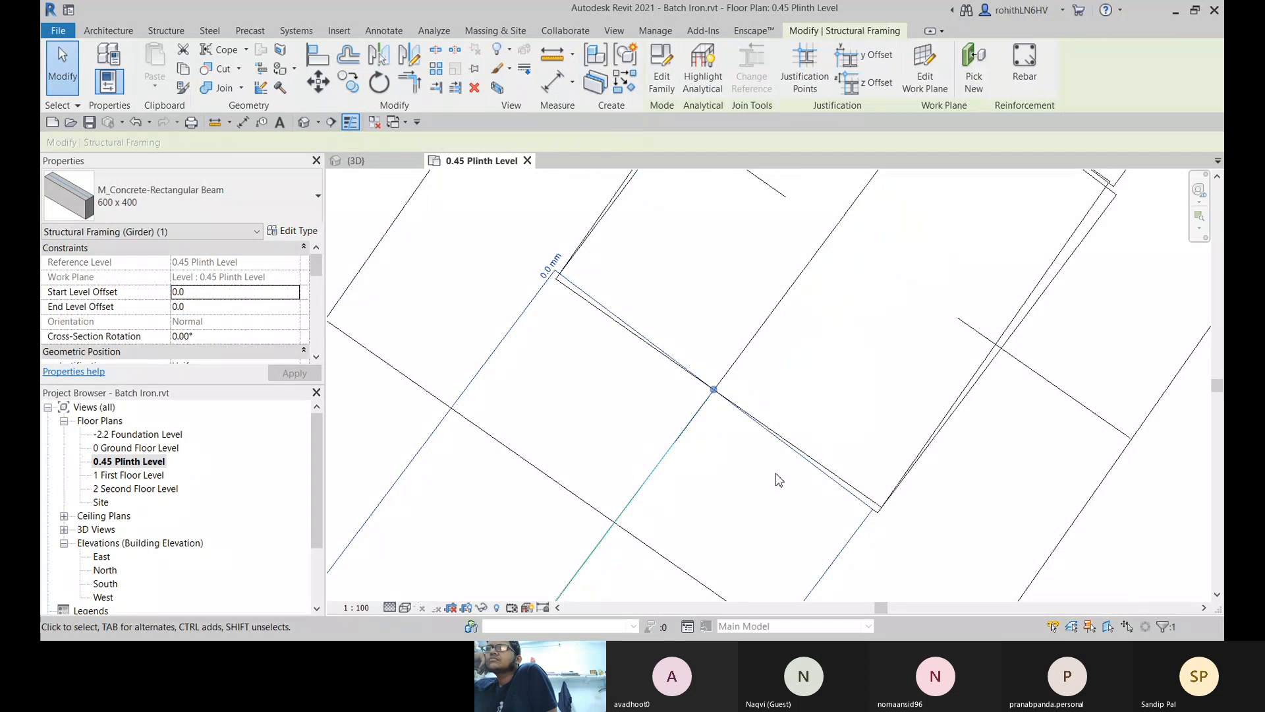
scroll(758, 443, up, 2)
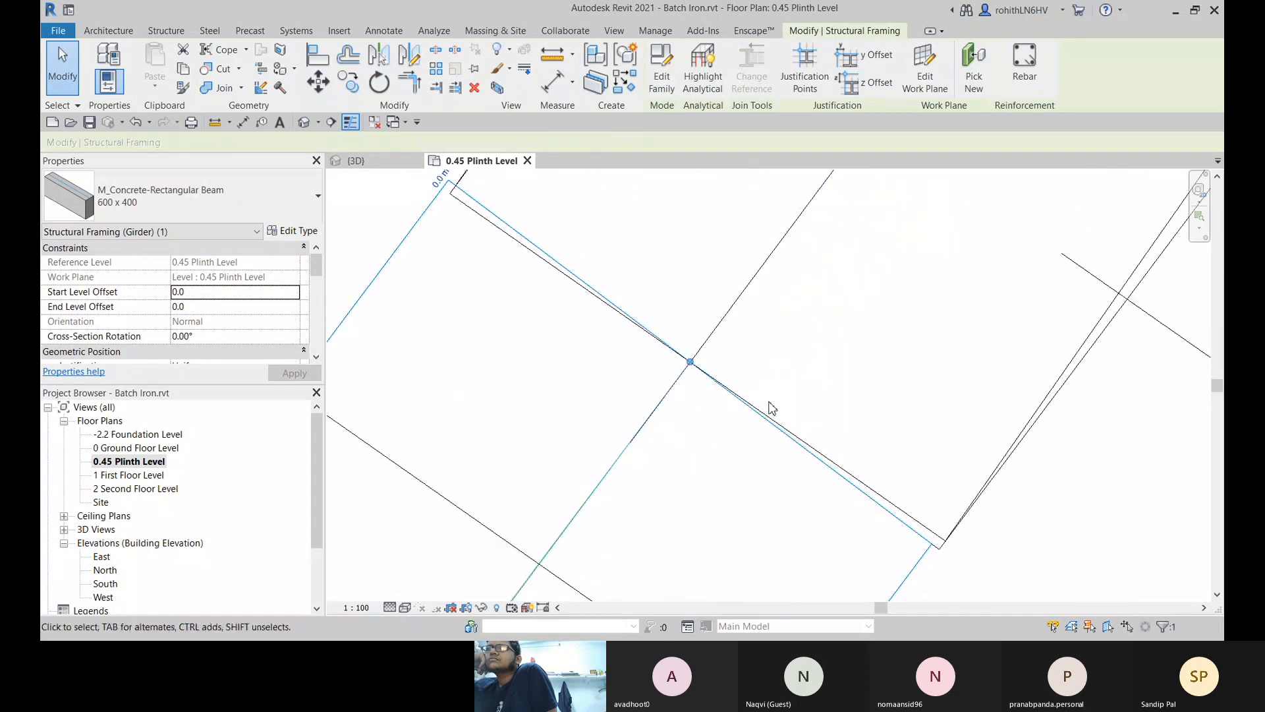
click(906, 521)
scroll(922, 515, down, 3)
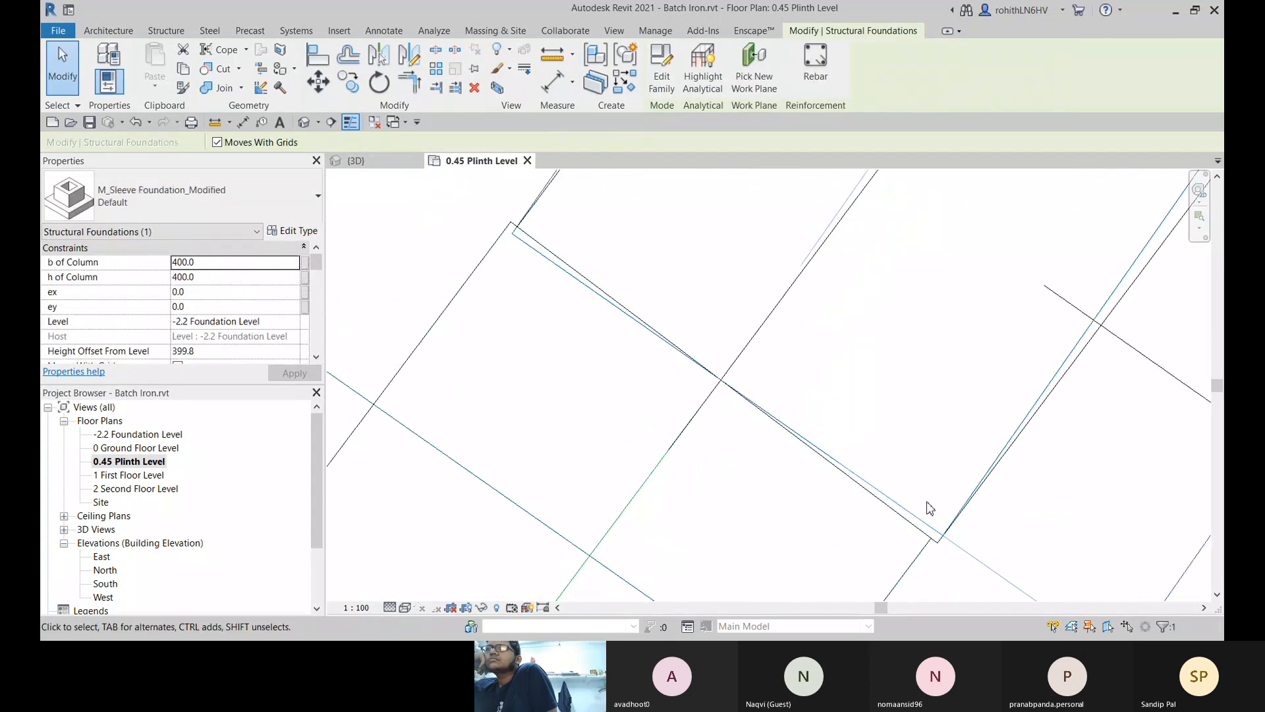
scroll(969, 479, down, 2)
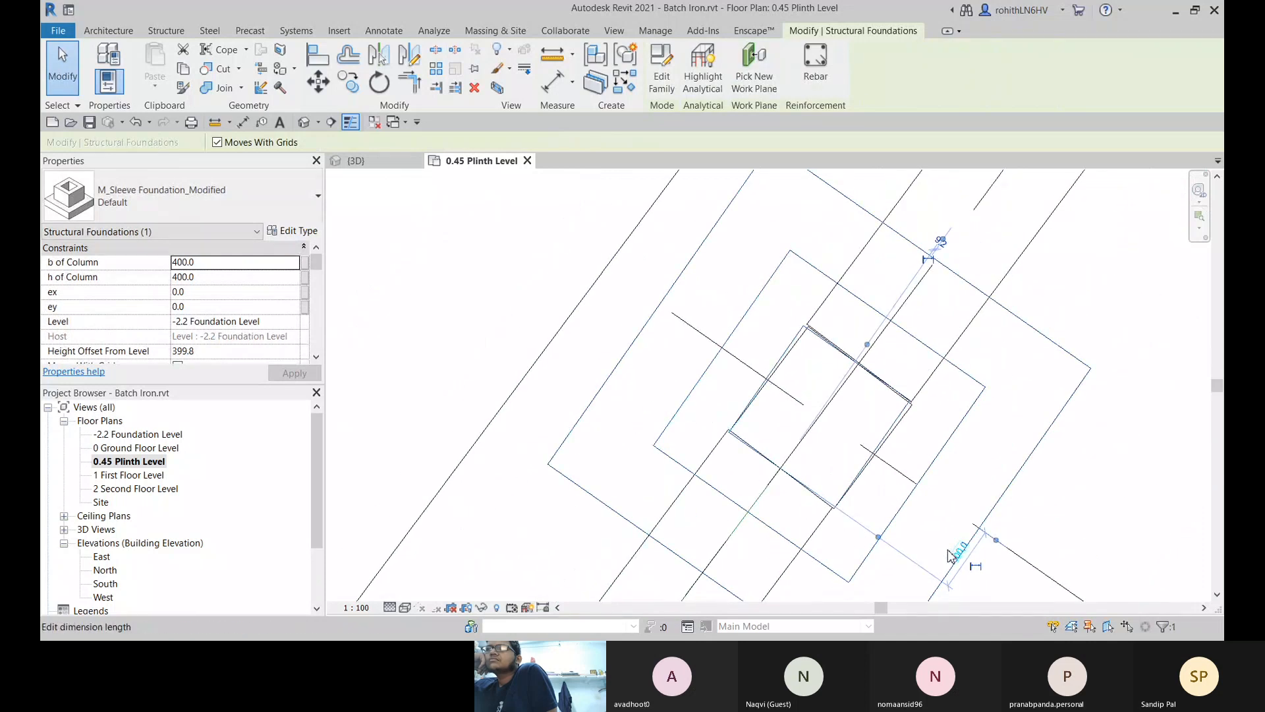
click(804, 513)
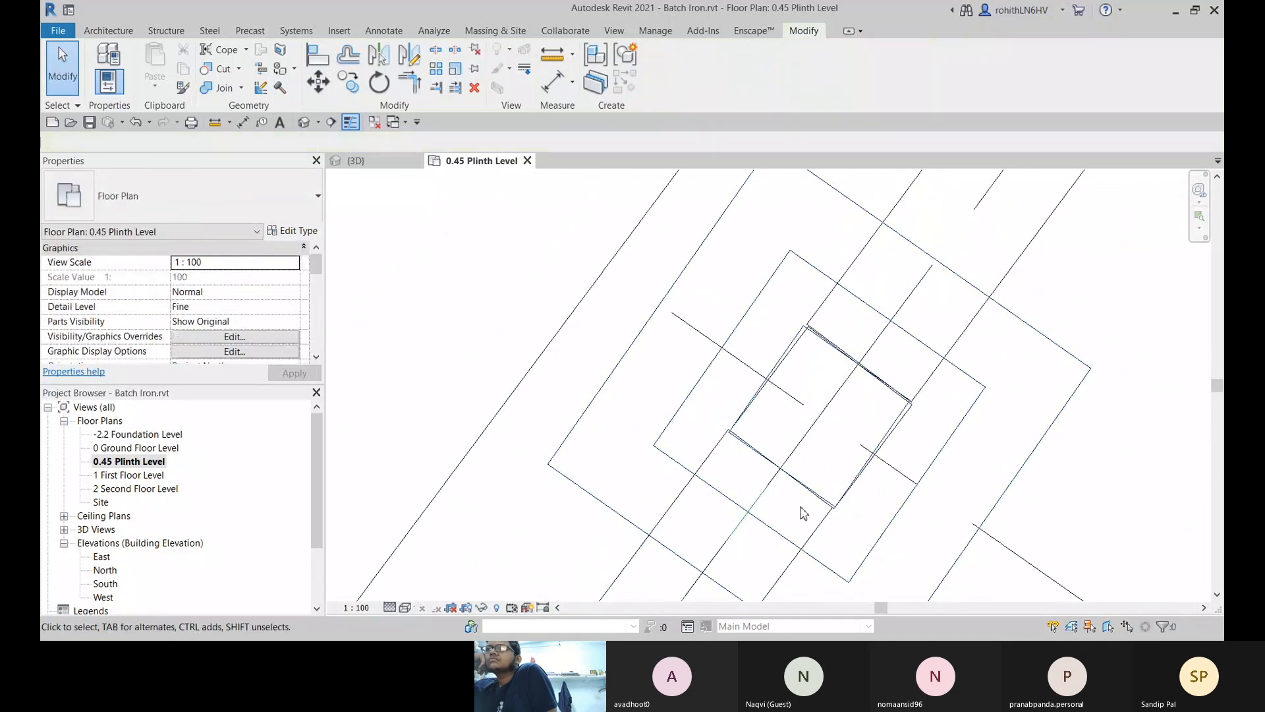
click(721, 455)
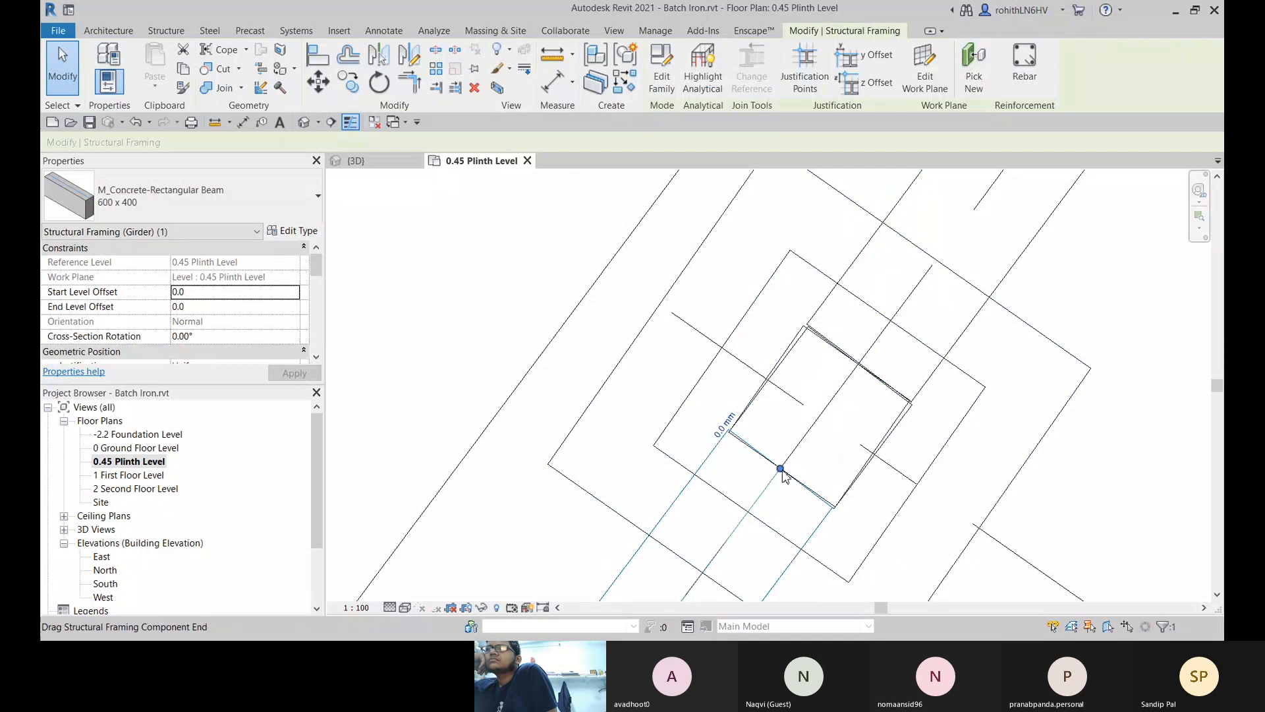
mouse_move(782, 470)
mouse_down()
mouse_move(771, 481)
mouse_move(782, 470)
mouse_up()
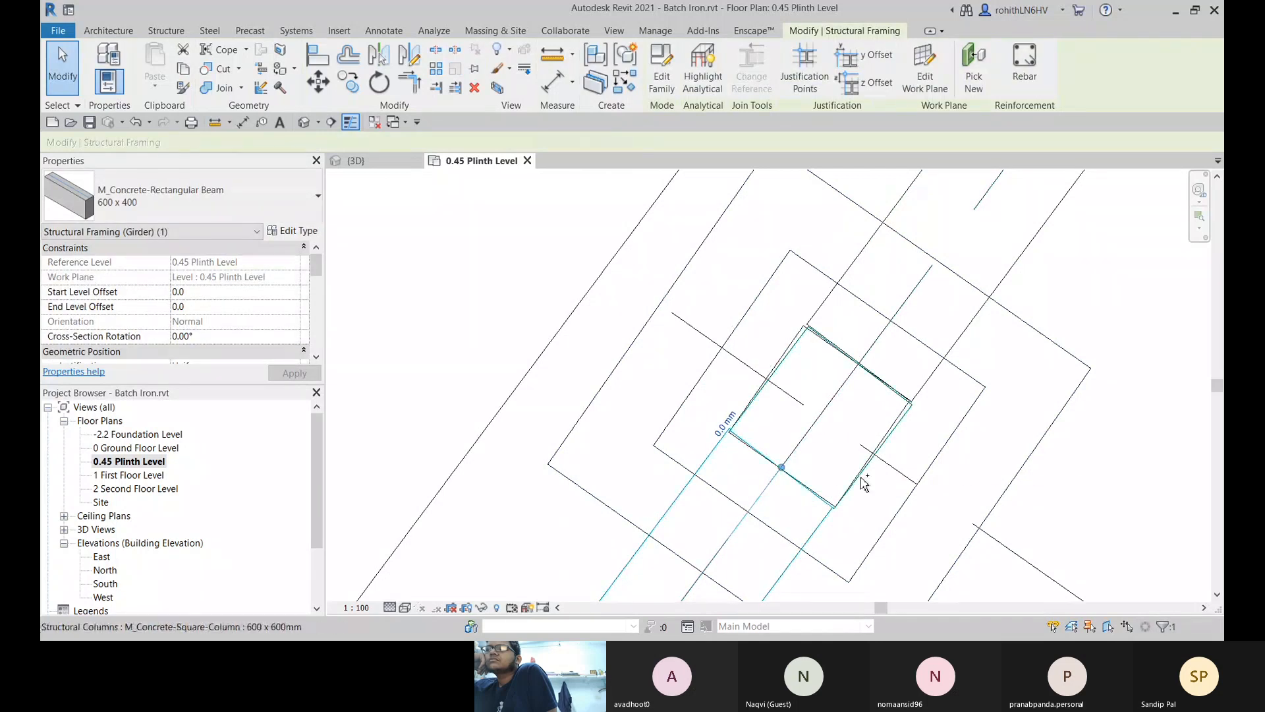
click(740, 493)
Step: Examine the 600 x 400 beam along grid line 1 and how it meets the columns and footings
scroll(739, 493, down, 3)
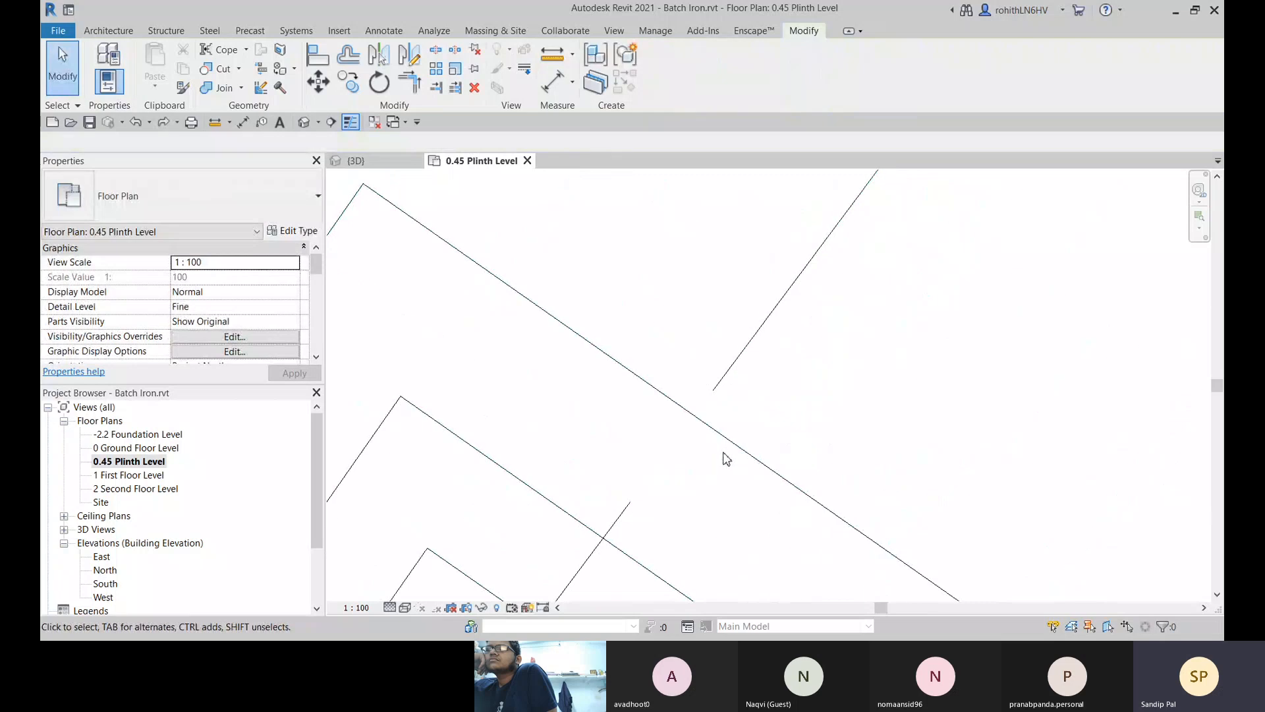
scroll(759, 461, down, 6)
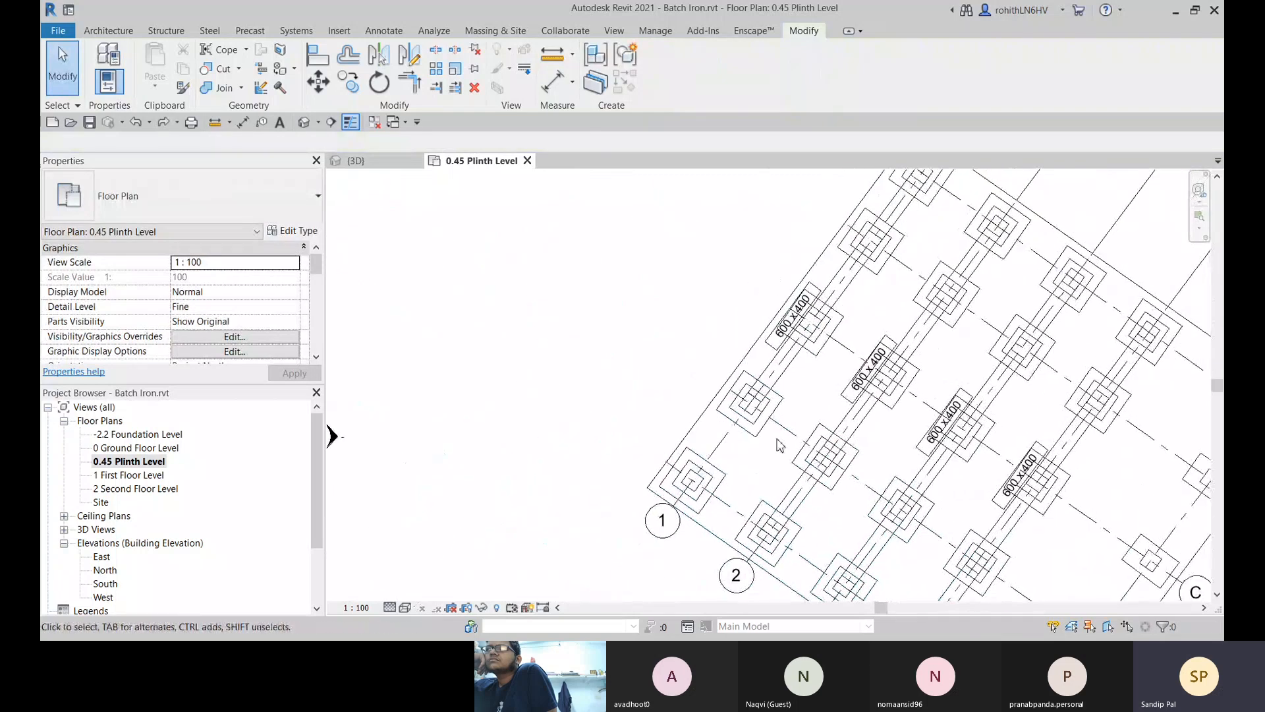
click(793, 381)
scroll(850, 364, up, 2)
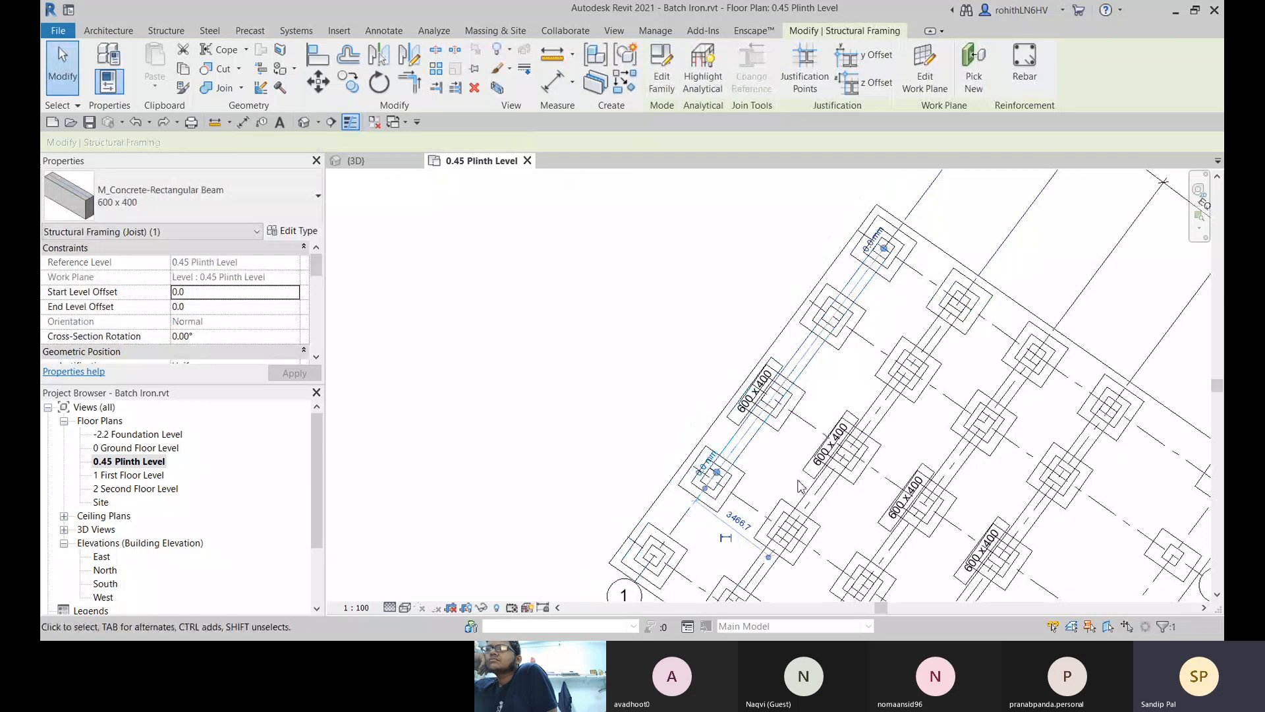
scroll(799, 486, up, 4)
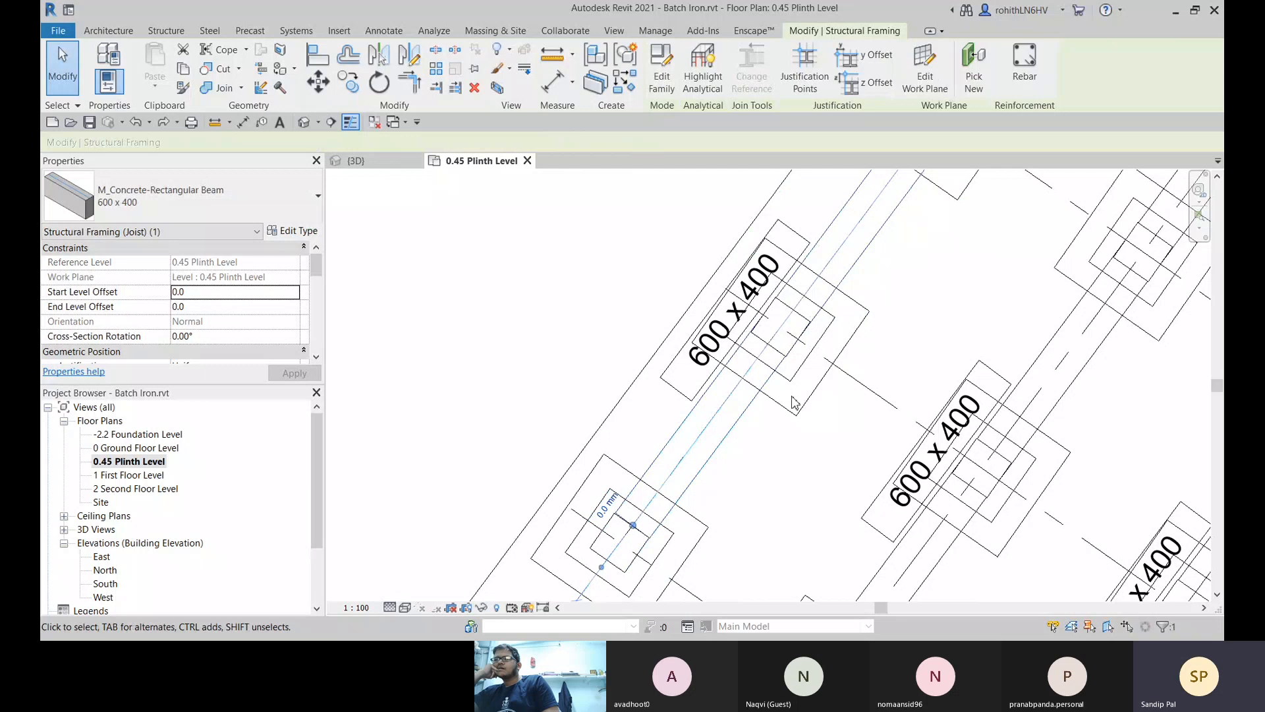
scroll(744, 347, down, 2)
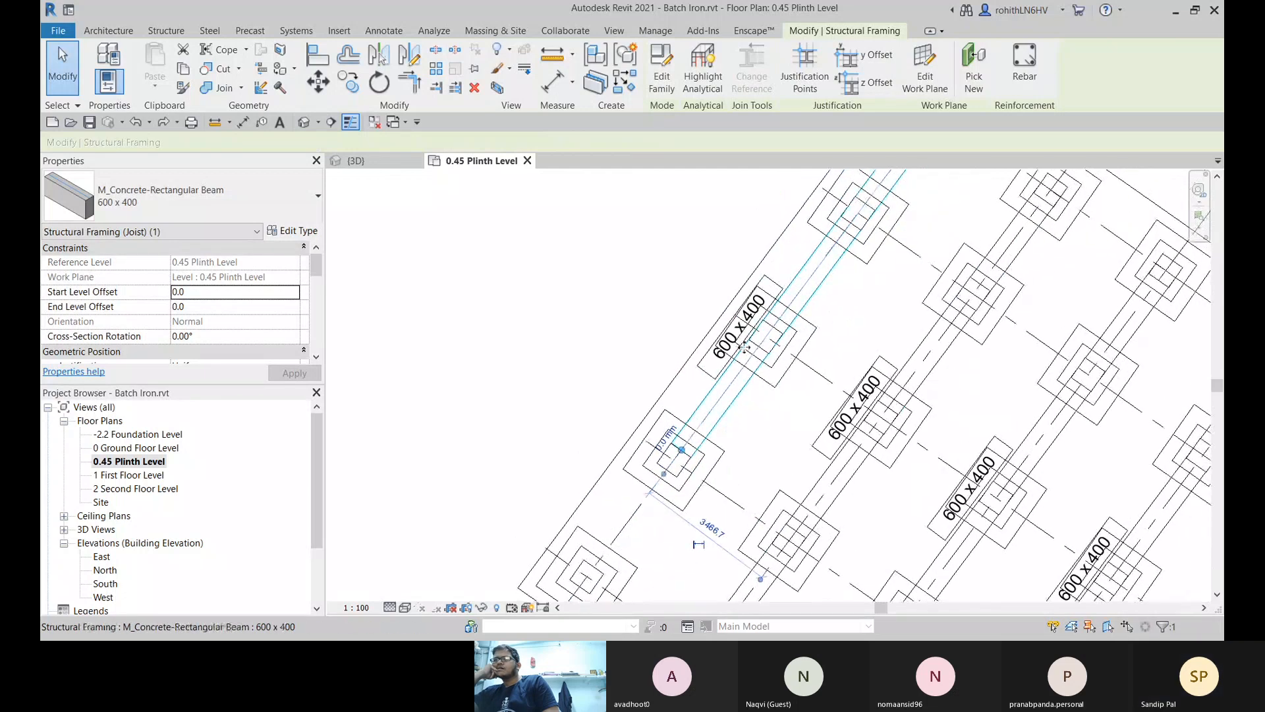
mouse_move(826, 367)
middle_down()
mouse_move(855, 344)
mouse_move(843, 354)
middle_up()
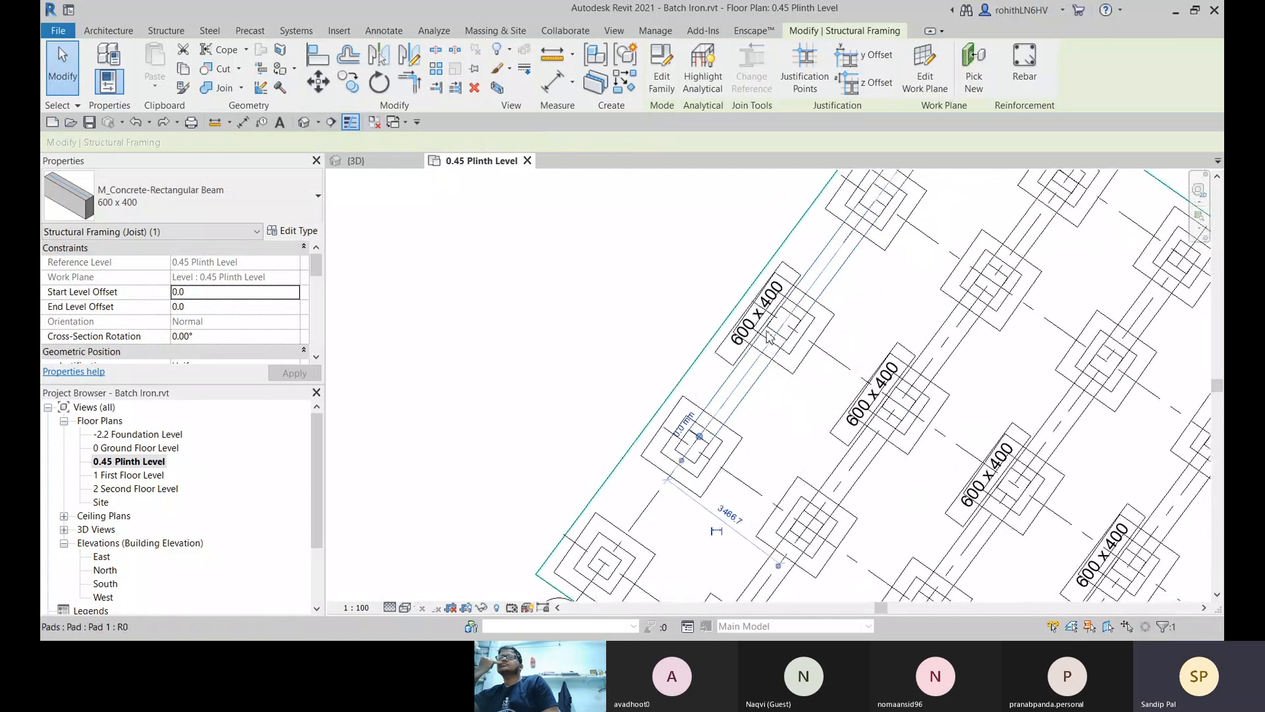
middle_drag(768, 337, 728, 394)
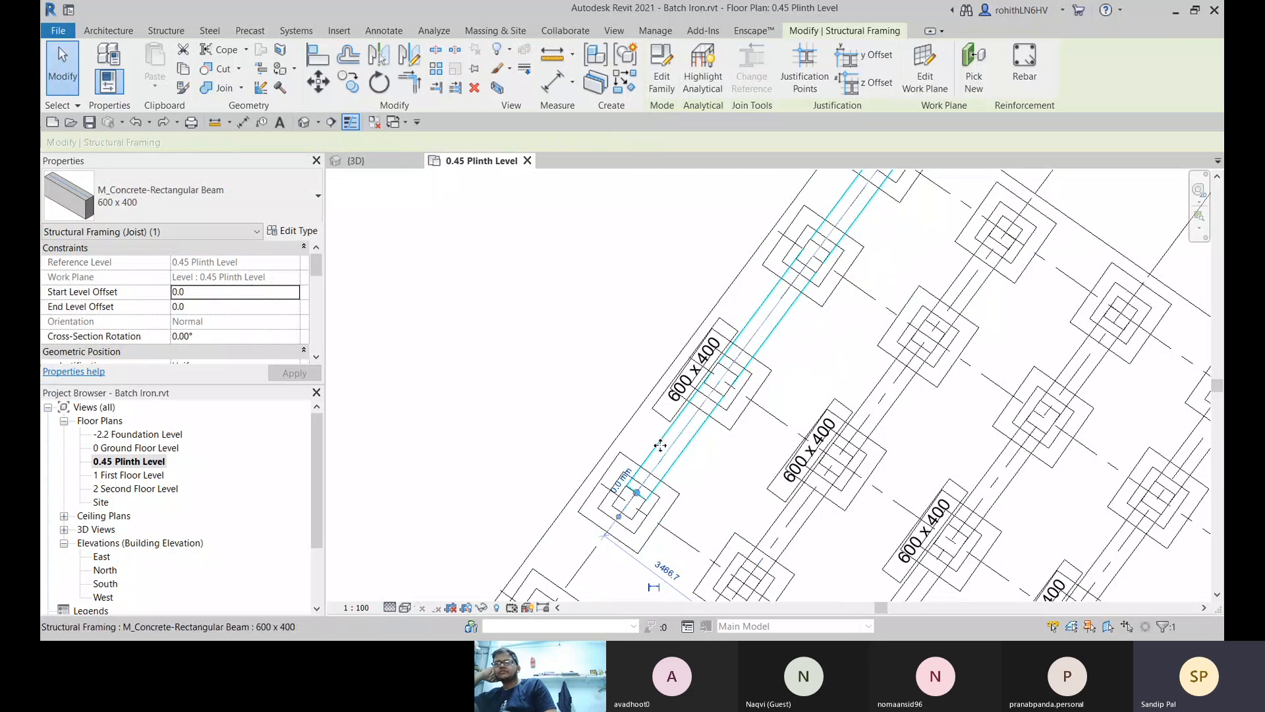
click(626, 320)
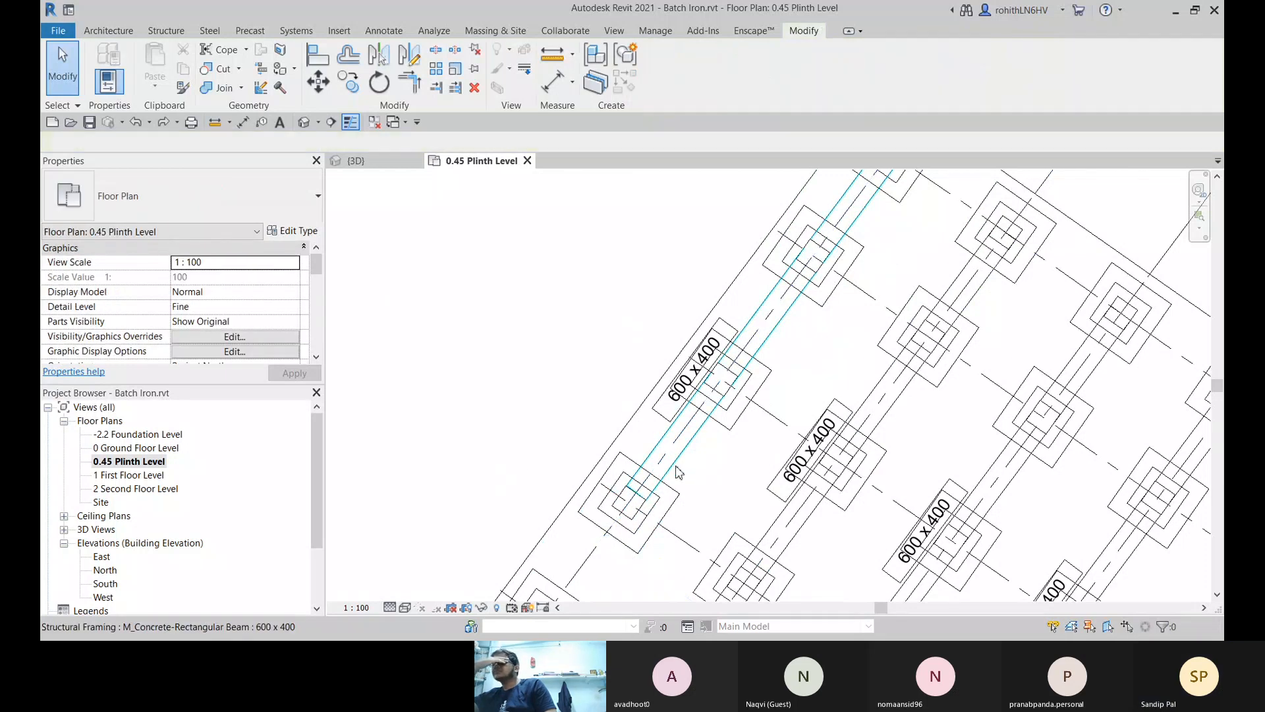
Step: Examine the 600 x 400 beam along grid line 2 and how its end sits on the column near the grid bubble
mouse_move(658, 494)
middle_down()
mouse_move(688, 418)
mouse_move(656, 464)
middle_up()
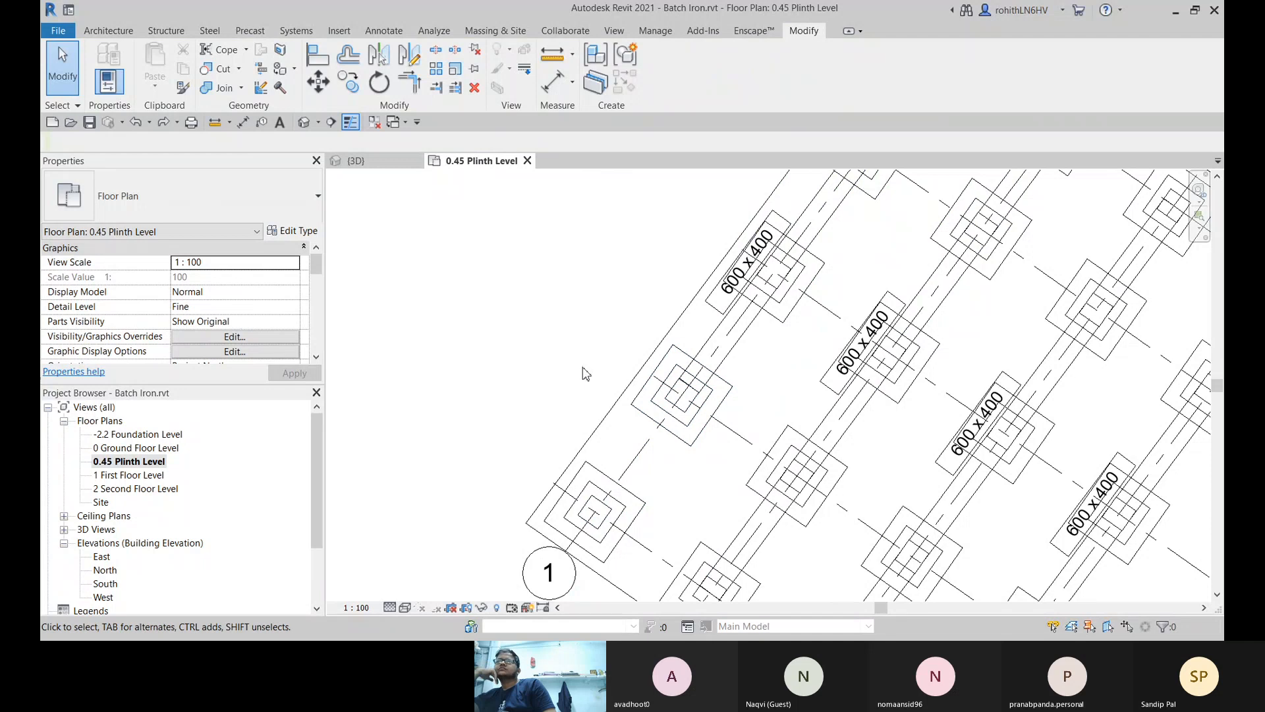
scroll(583, 373, down, 3)
scroll(740, 421, up, 6)
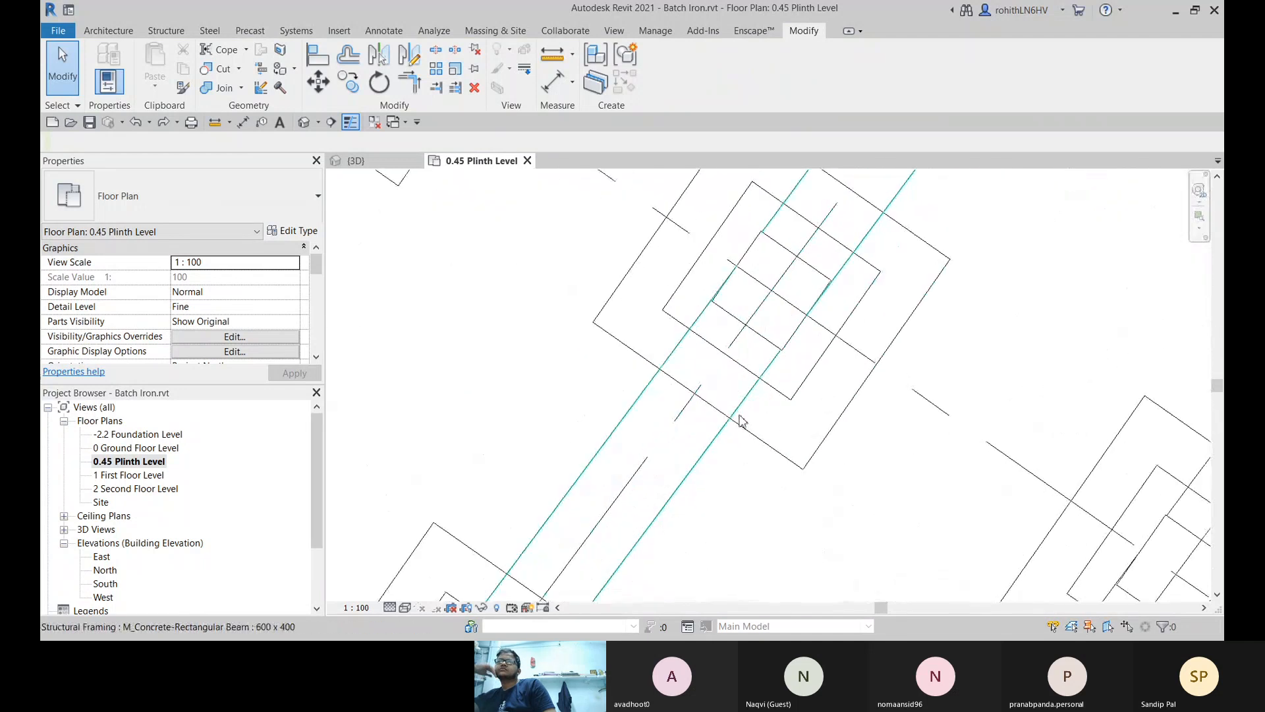
click(695, 470)
scroll(715, 458, down, 4)
scroll(659, 517, up, 8)
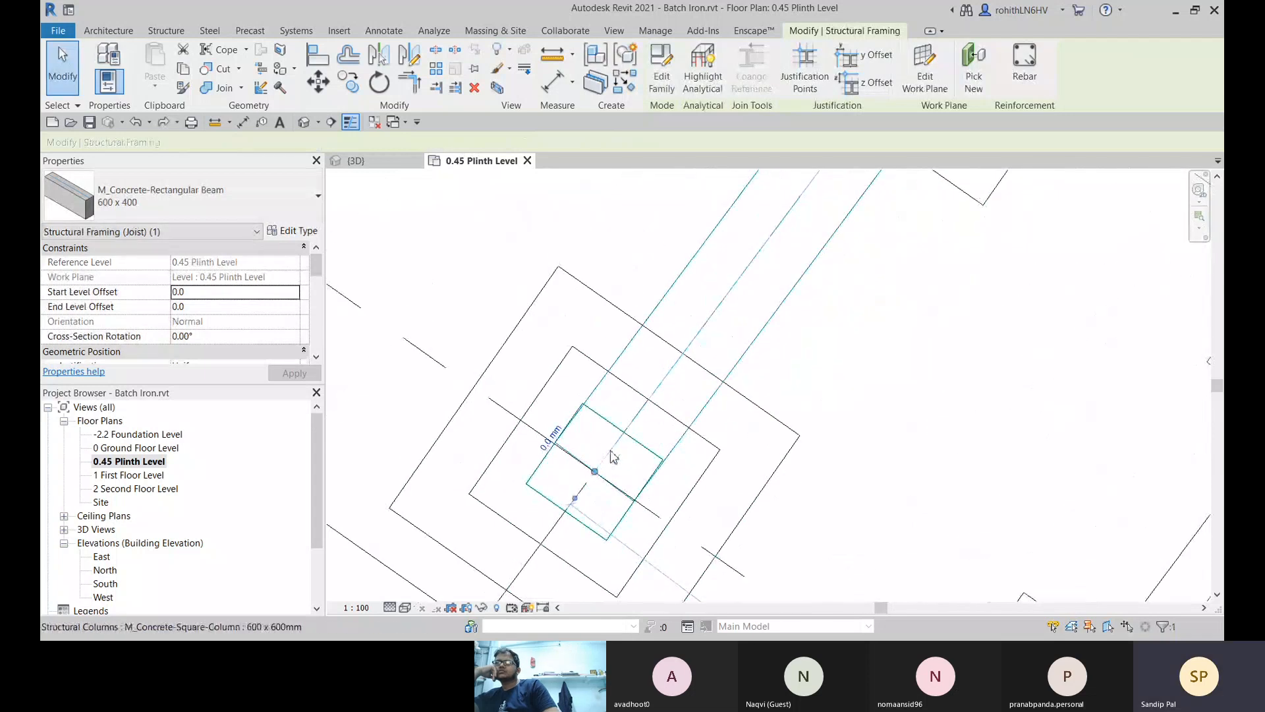
scroll(632, 508, down, 4)
scroll(685, 457, up, 2)
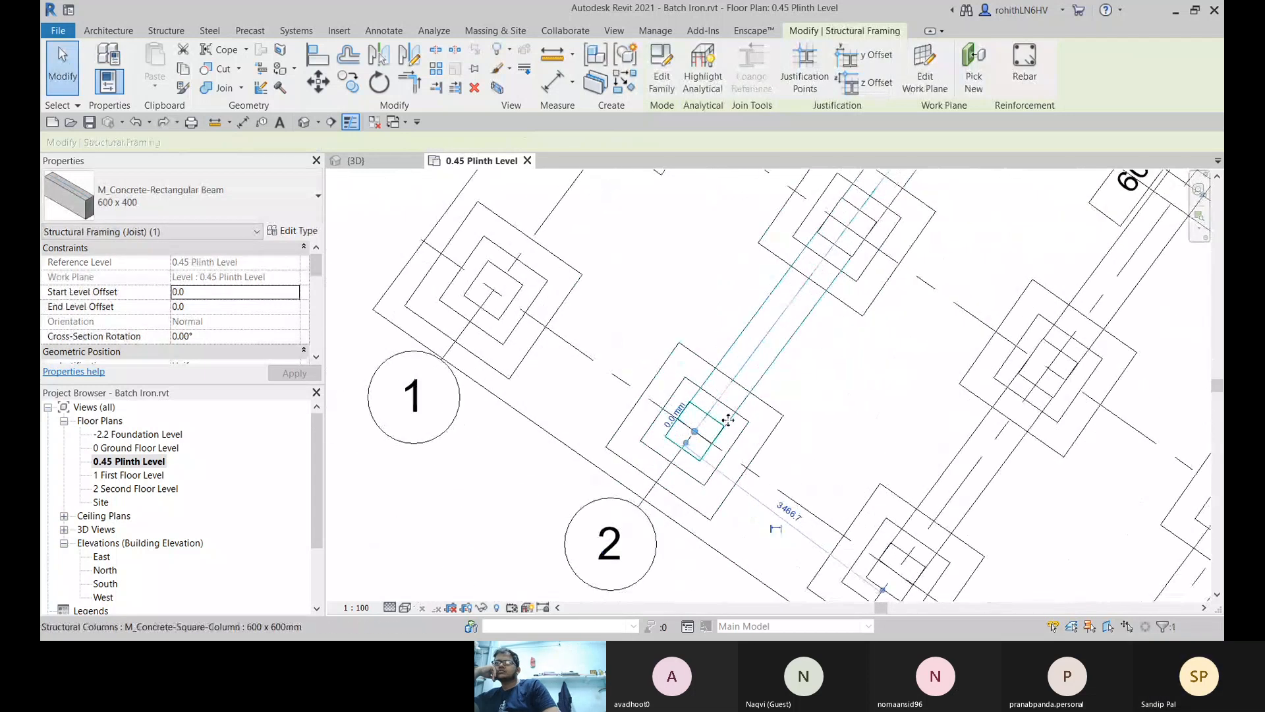
scroll(723, 424, up, 2)
scroll(662, 406, up, 2)
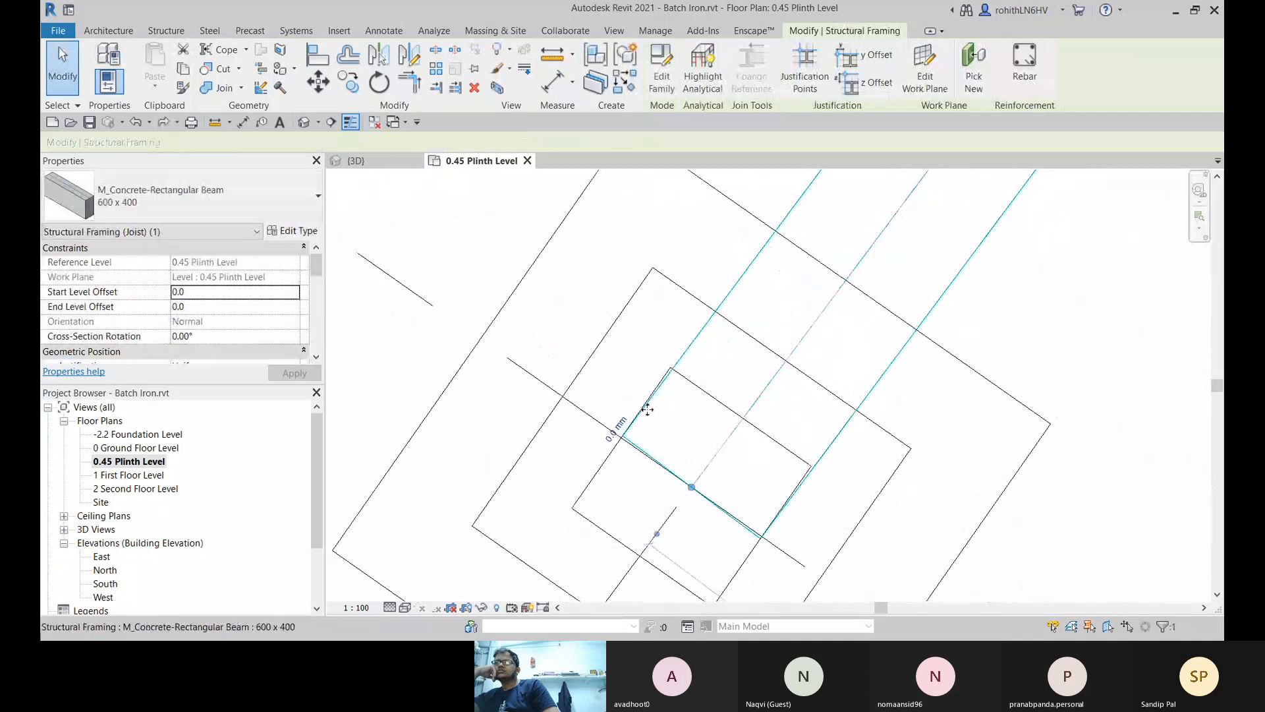
scroll(723, 481, down, 2)
scroll(752, 488, down, 2)
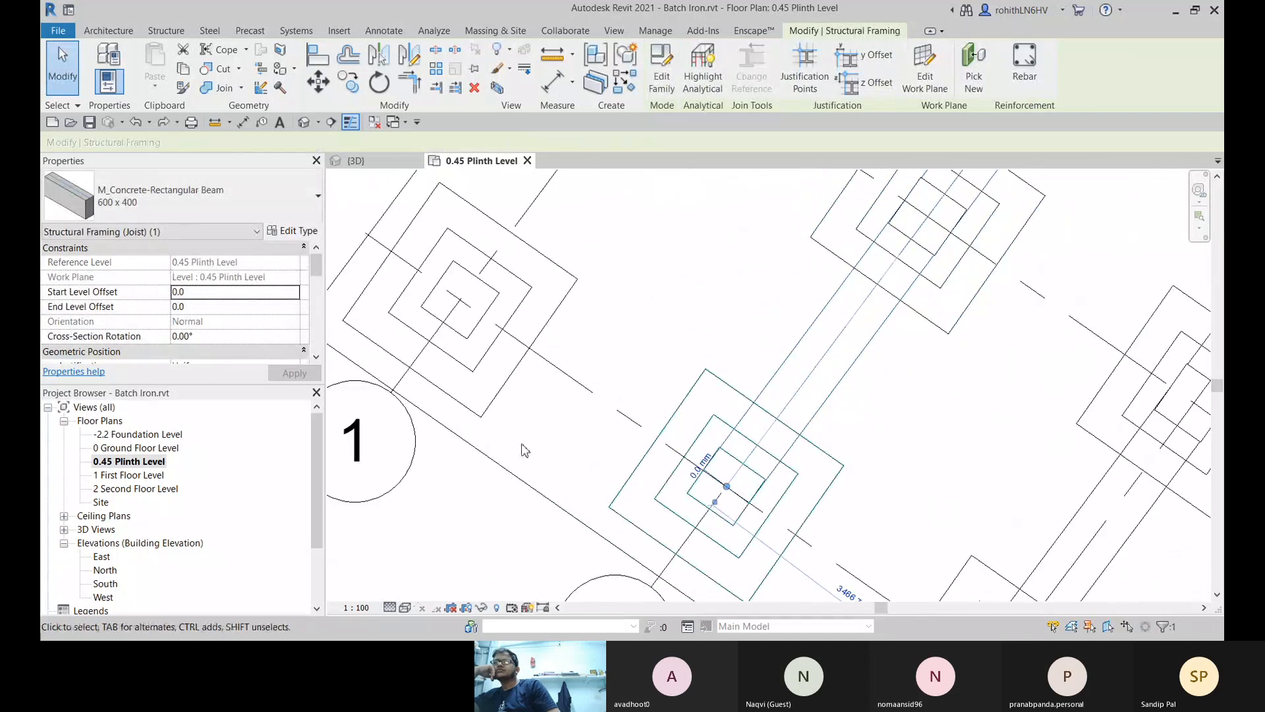
Step: Select the 600 x 600 mm column at grid intersection E-1 and review its placement within the whole grid layout
middle_drag(547, 359, 641, 363)
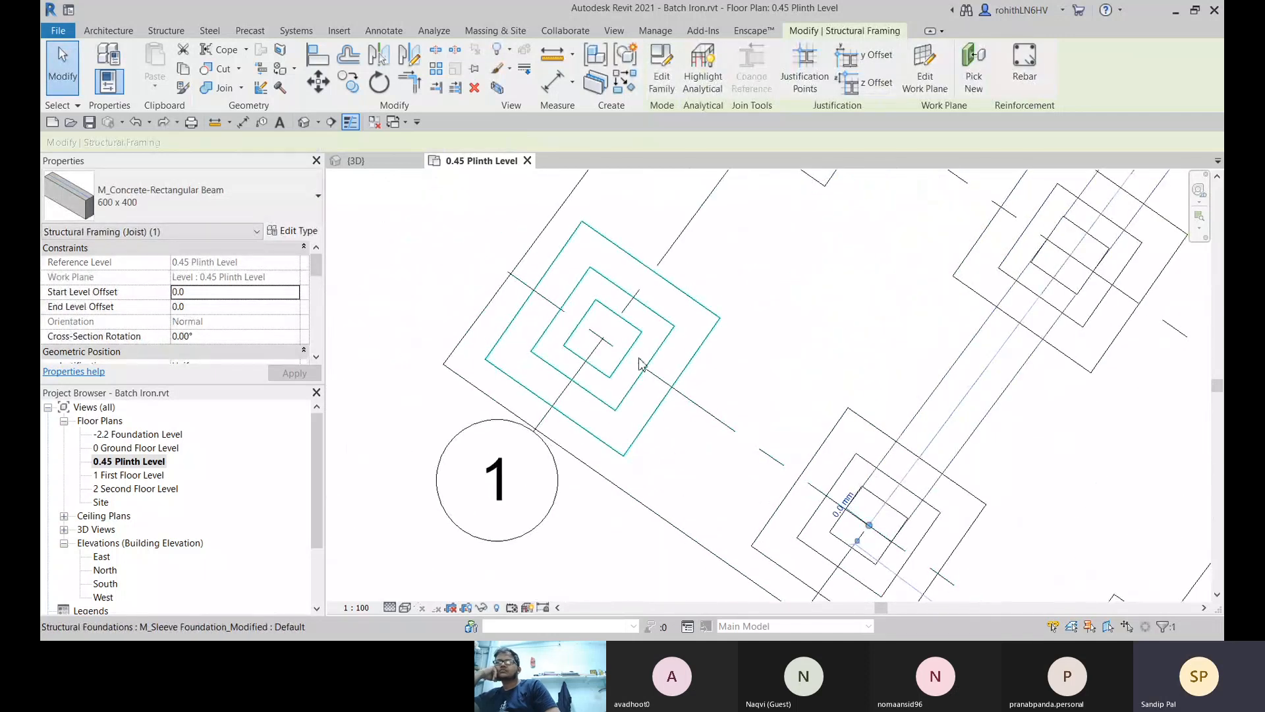
scroll(629, 359, up, 3)
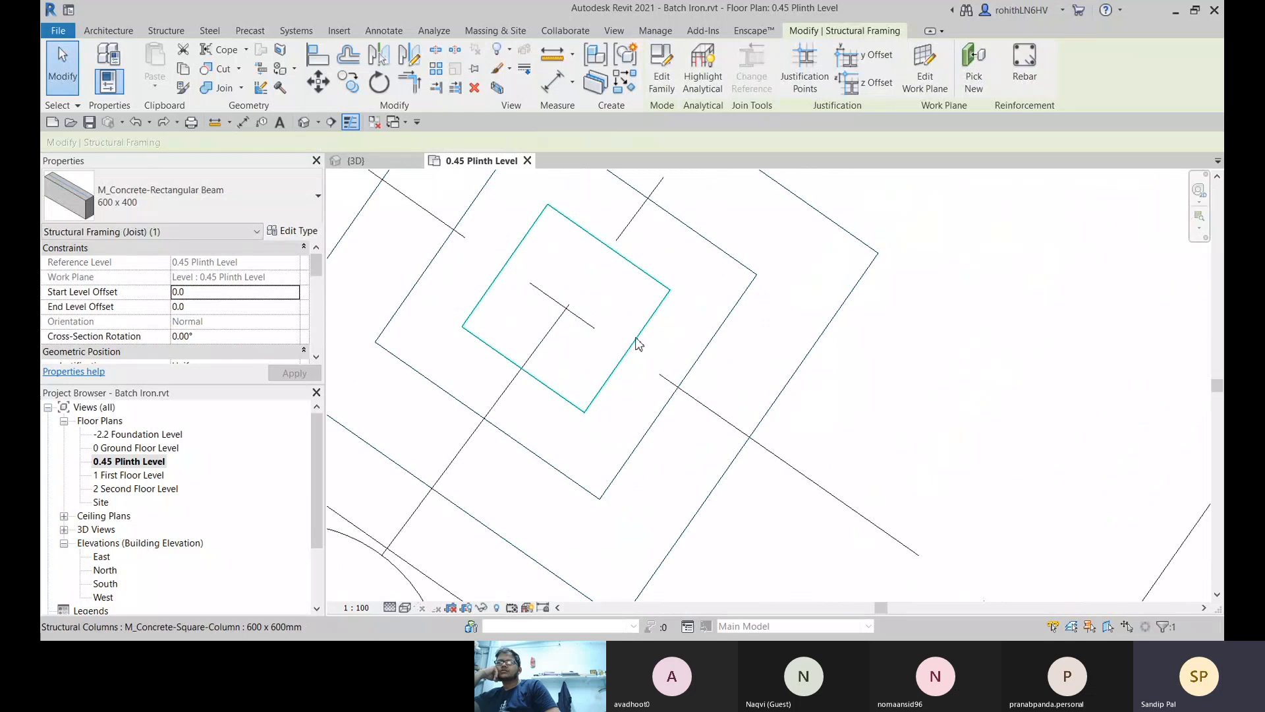
click(638, 342)
scroll(638, 344, down, 8)
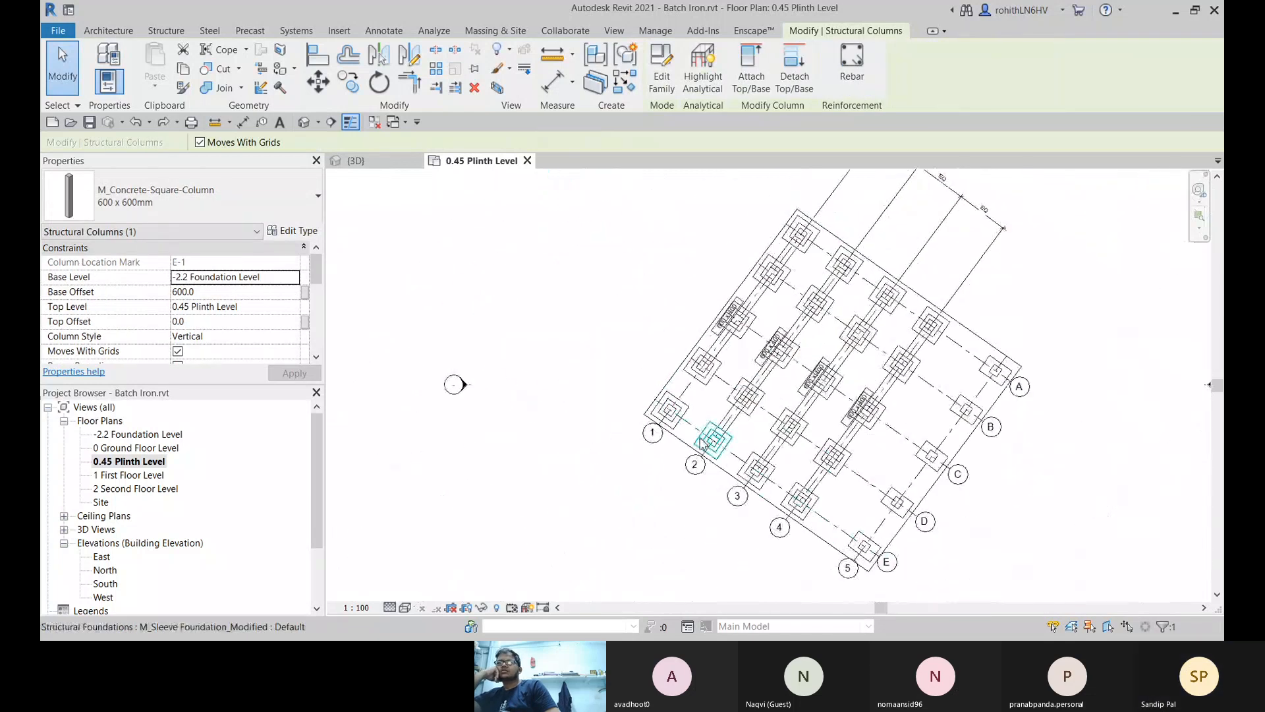
middle_drag(833, 457, 741, 490)
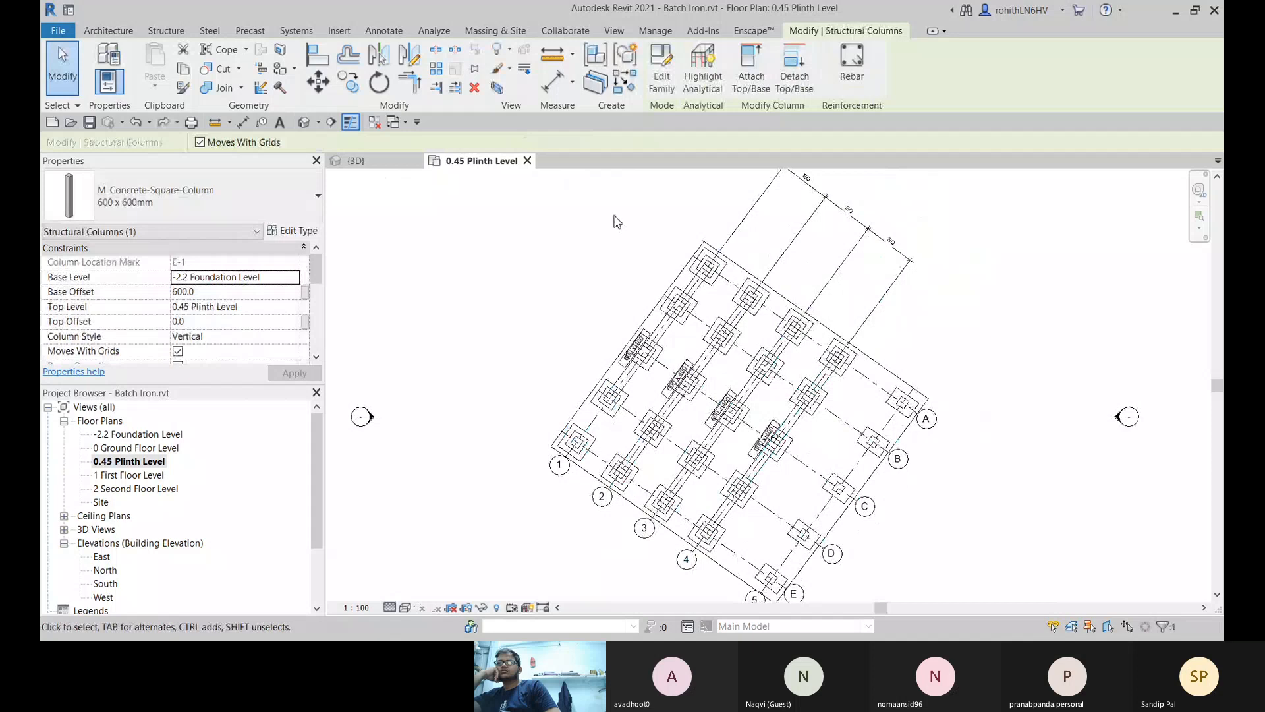
scroll(522, 262, down, 3)
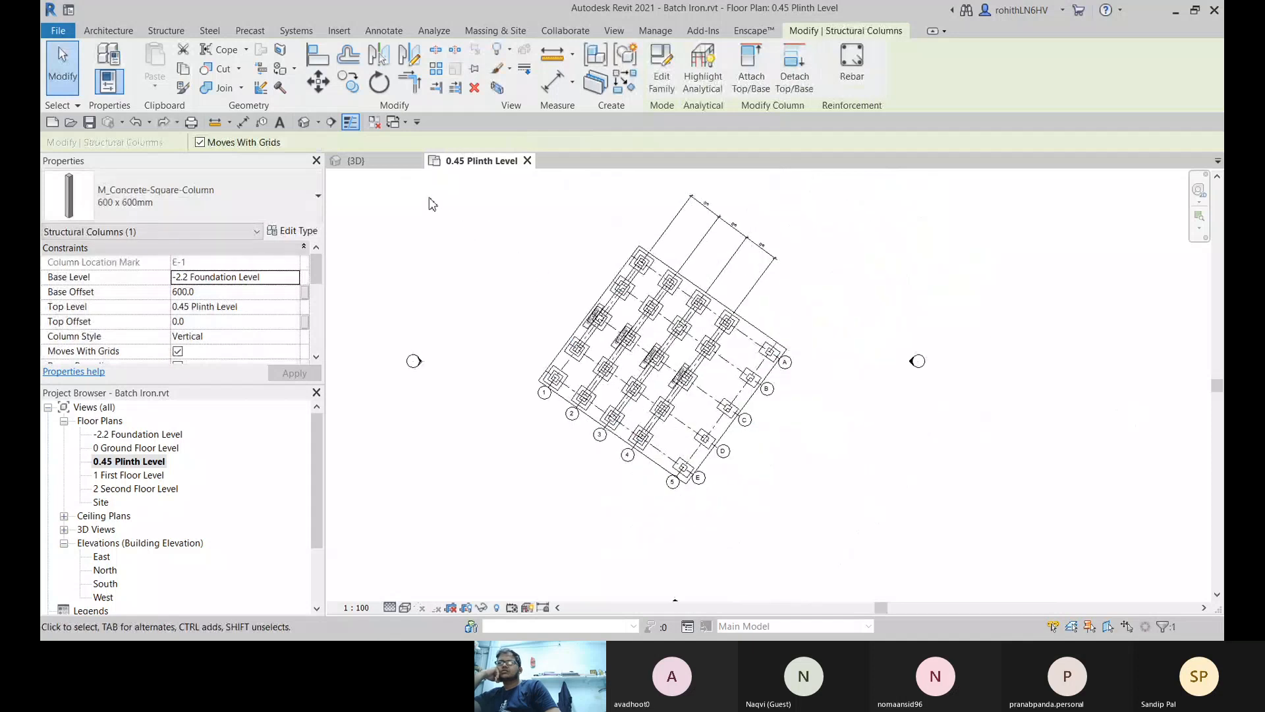
Step: Select all instances of the 600 x 400 concrete rectangular beam and delete them from the plinth level plan
drag(430, 197, 779, 307)
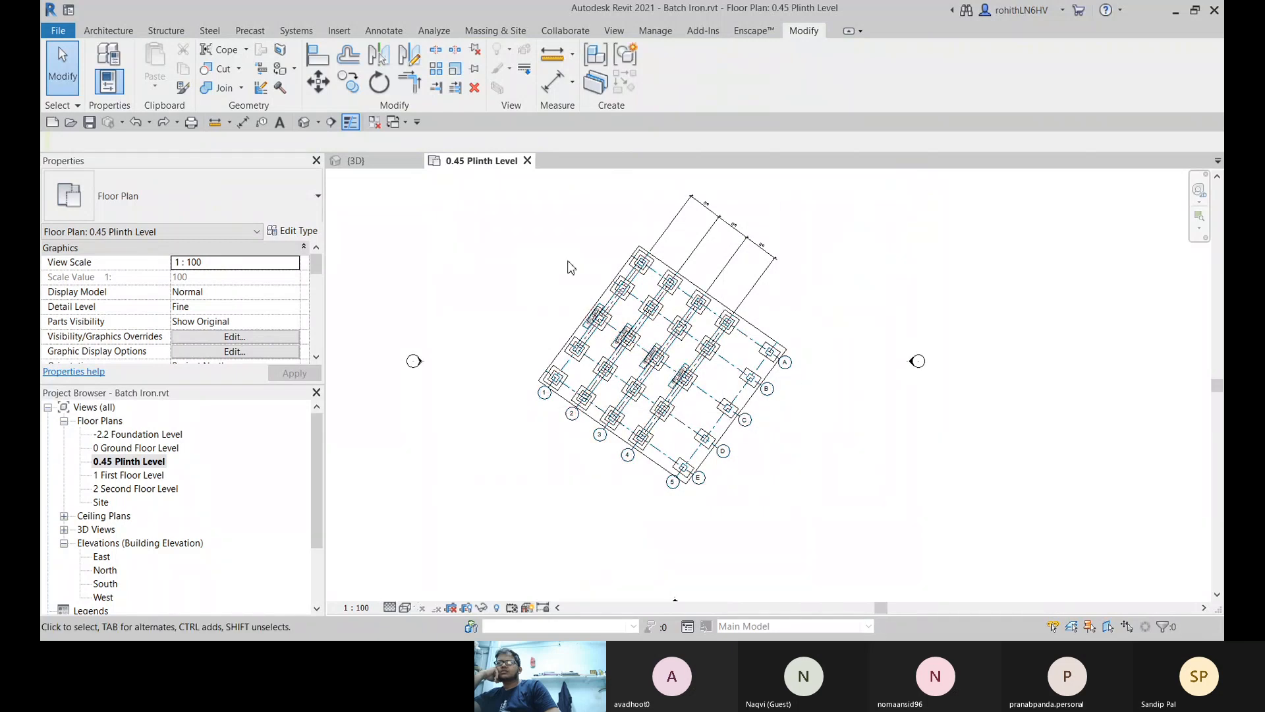
right_click(860, 234)
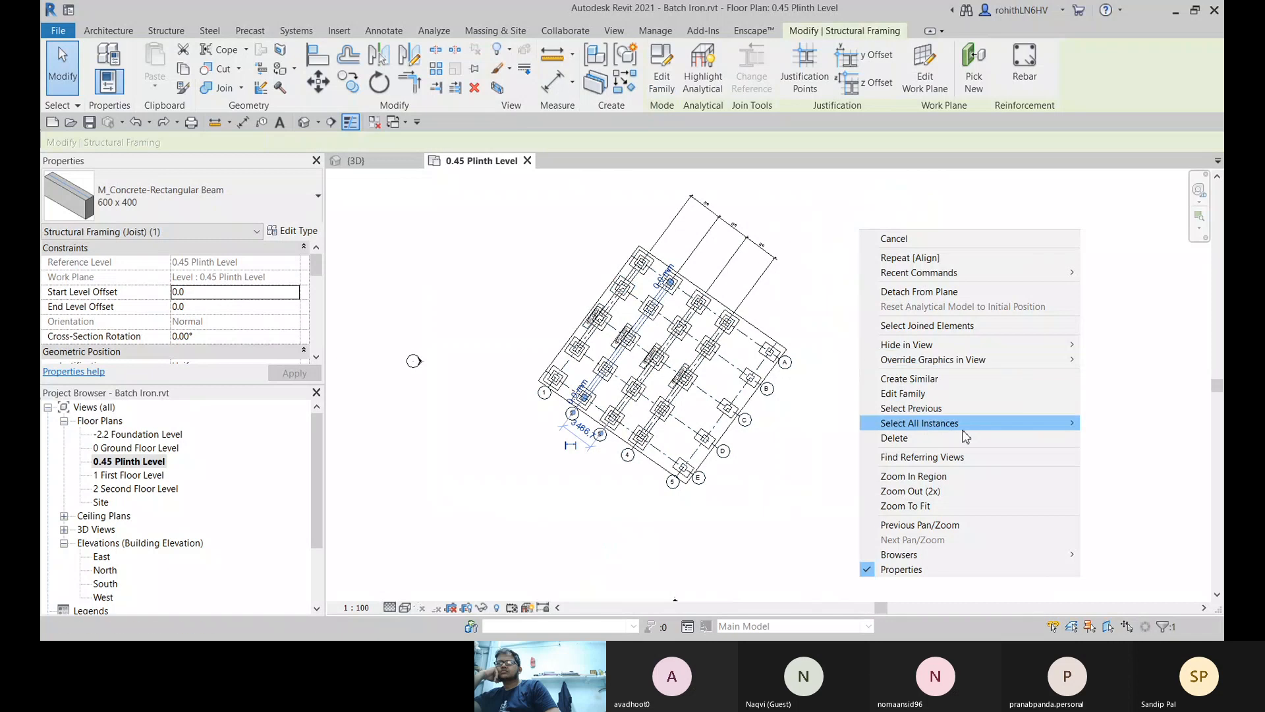
mouse_move(966, 436)
click(1120, 438)
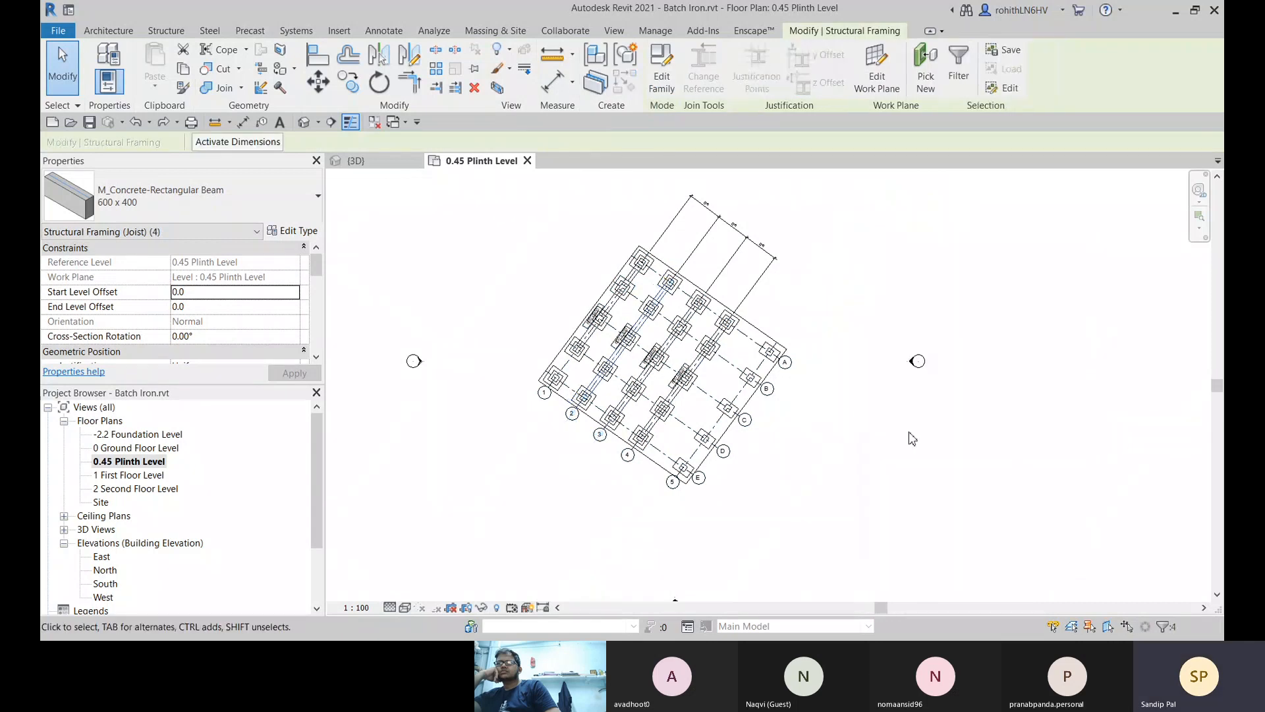
click(840, 403)
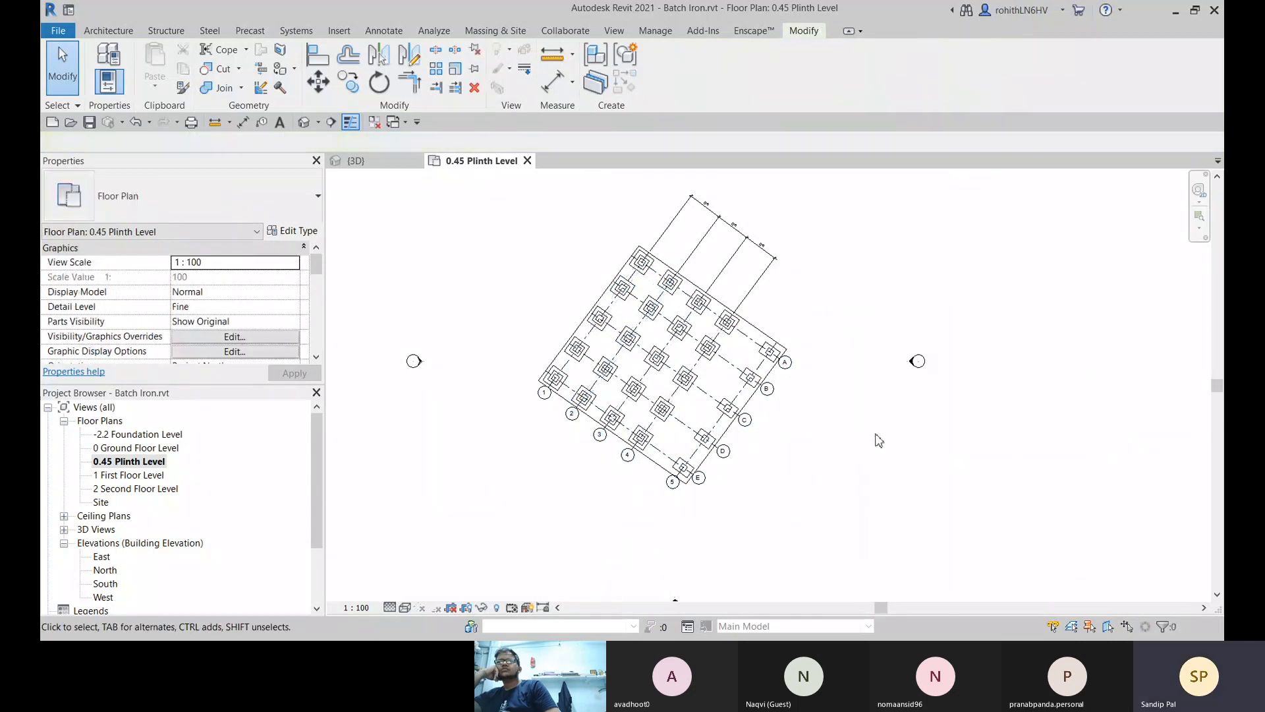
Step: Select all M_Sleeve Foundation_Modified footings visible in the plinth level plan and delete them
scroll(628, 357, up, 1)
click(628, 358)
scroll(628, 356, up, 3)
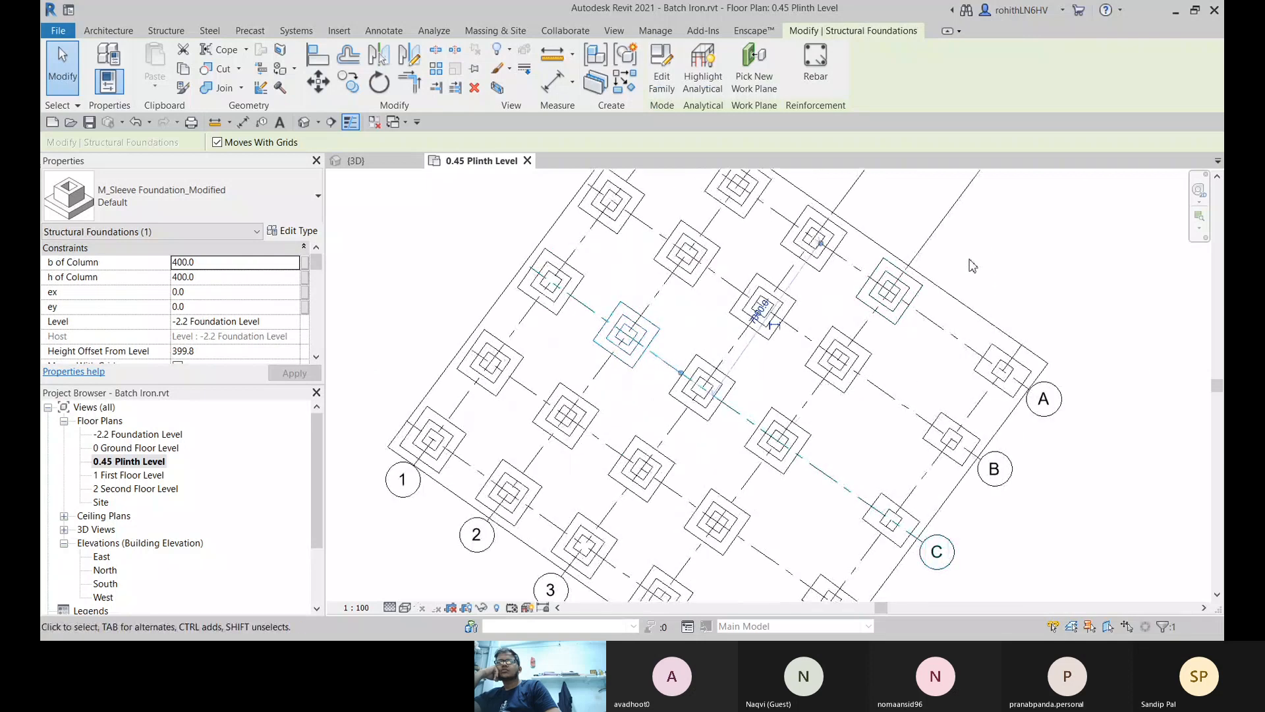
scroll(973, 265, down, 3)
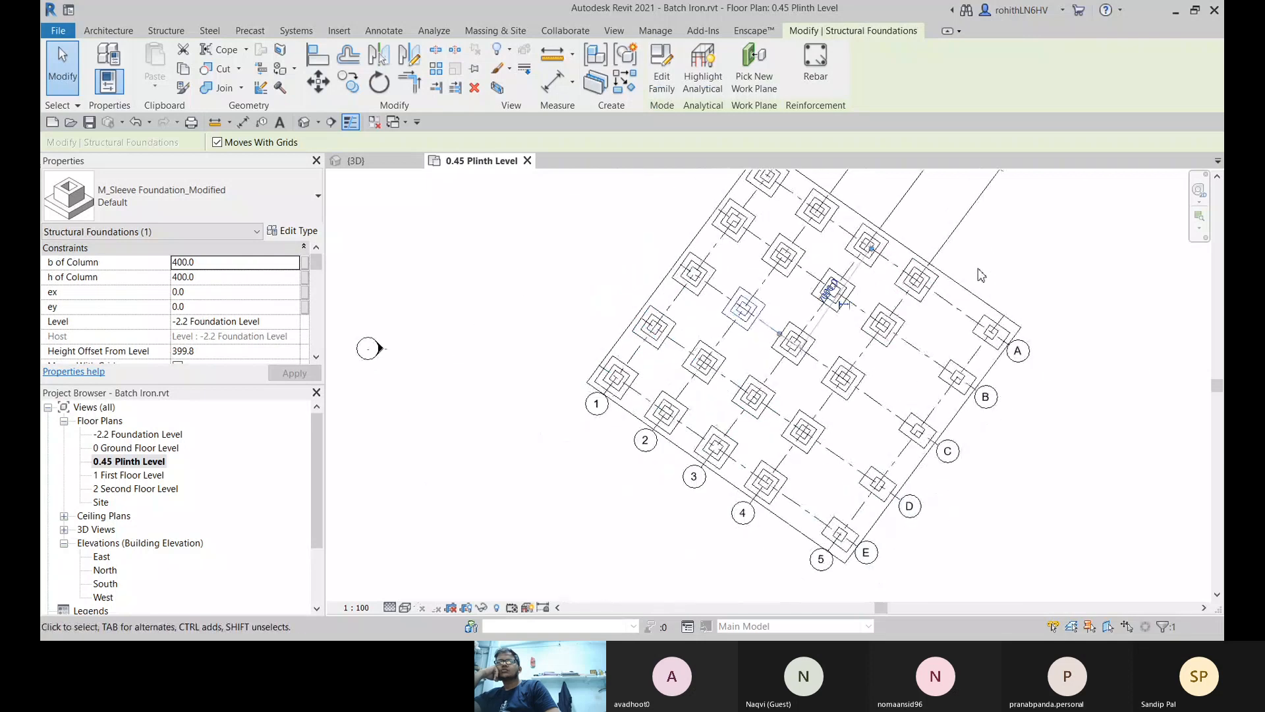
right_click(686, 361)
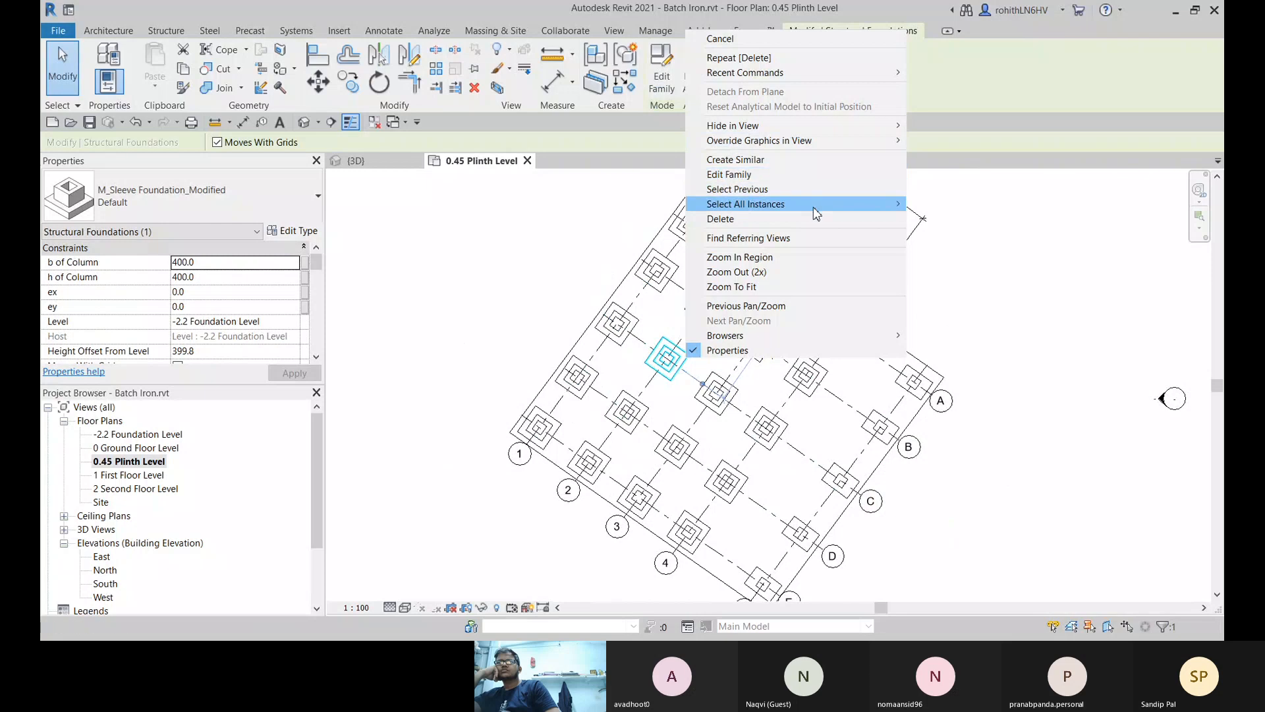
mouse_move(816, 206)
click(946, 219)
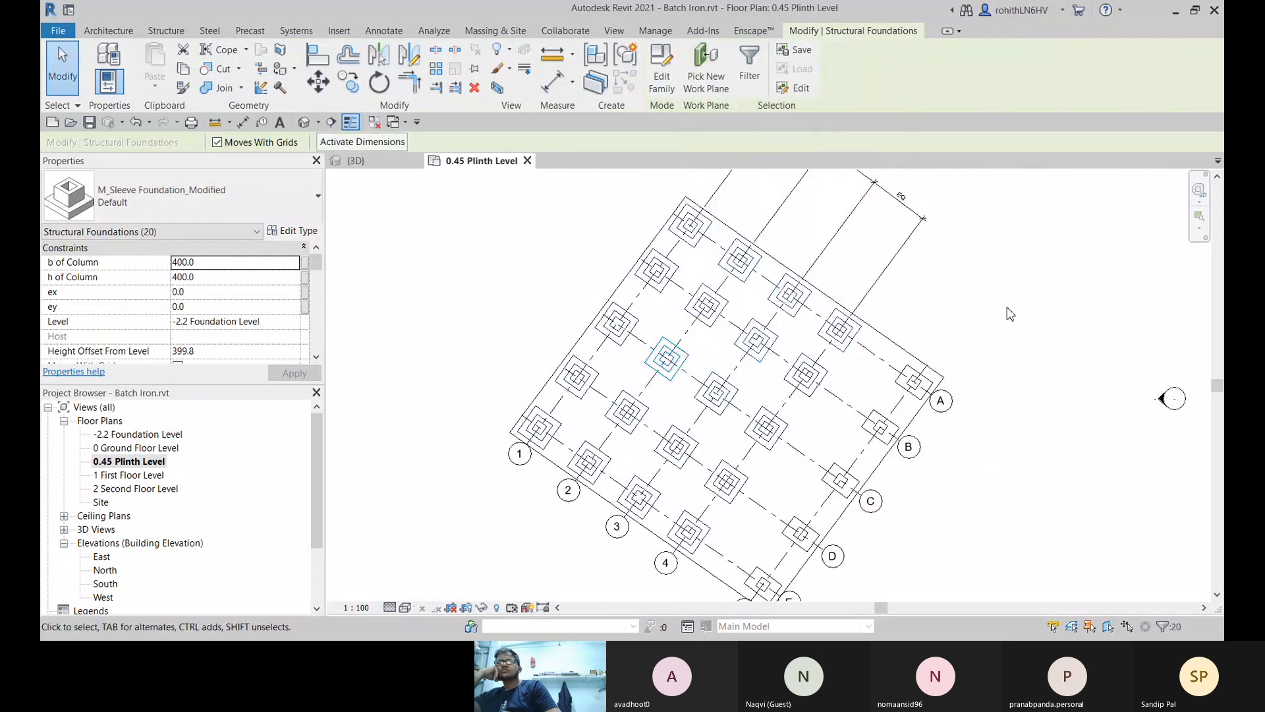
key(Delete)
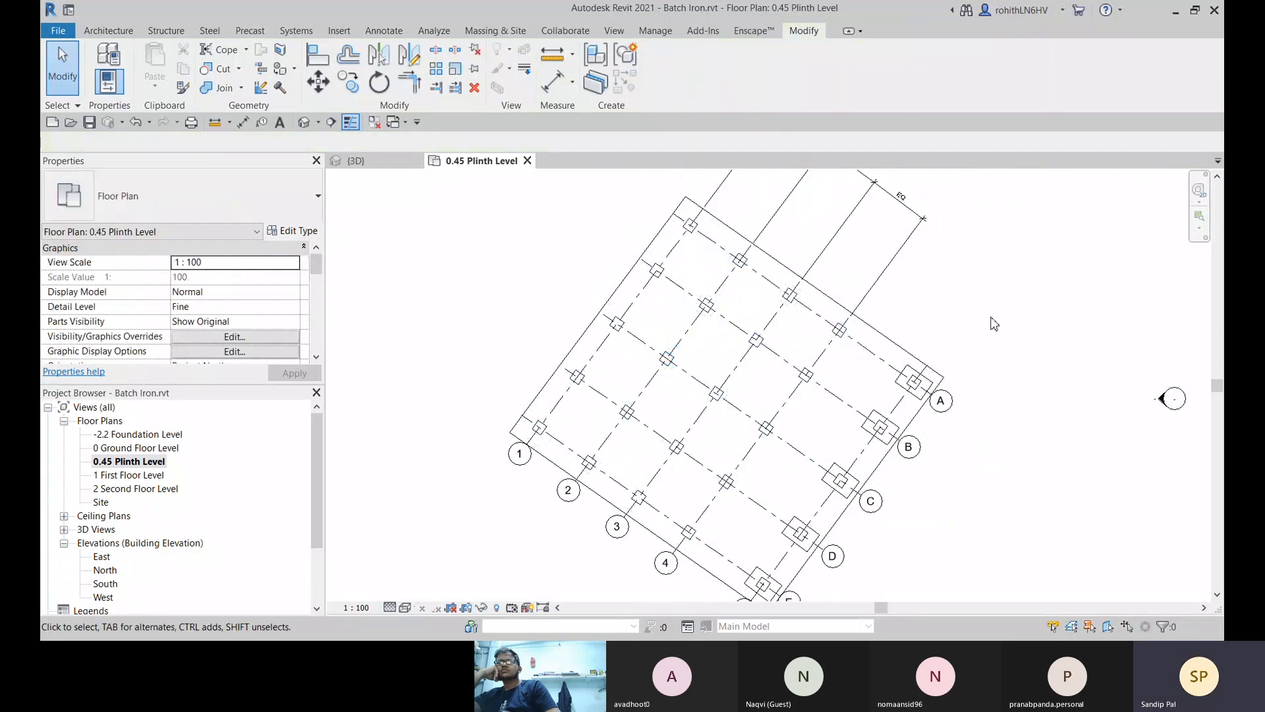
Step: Select all 600 x 600 mm concrete square columns visible in the plinth level plan and delete them
click(578, 376)
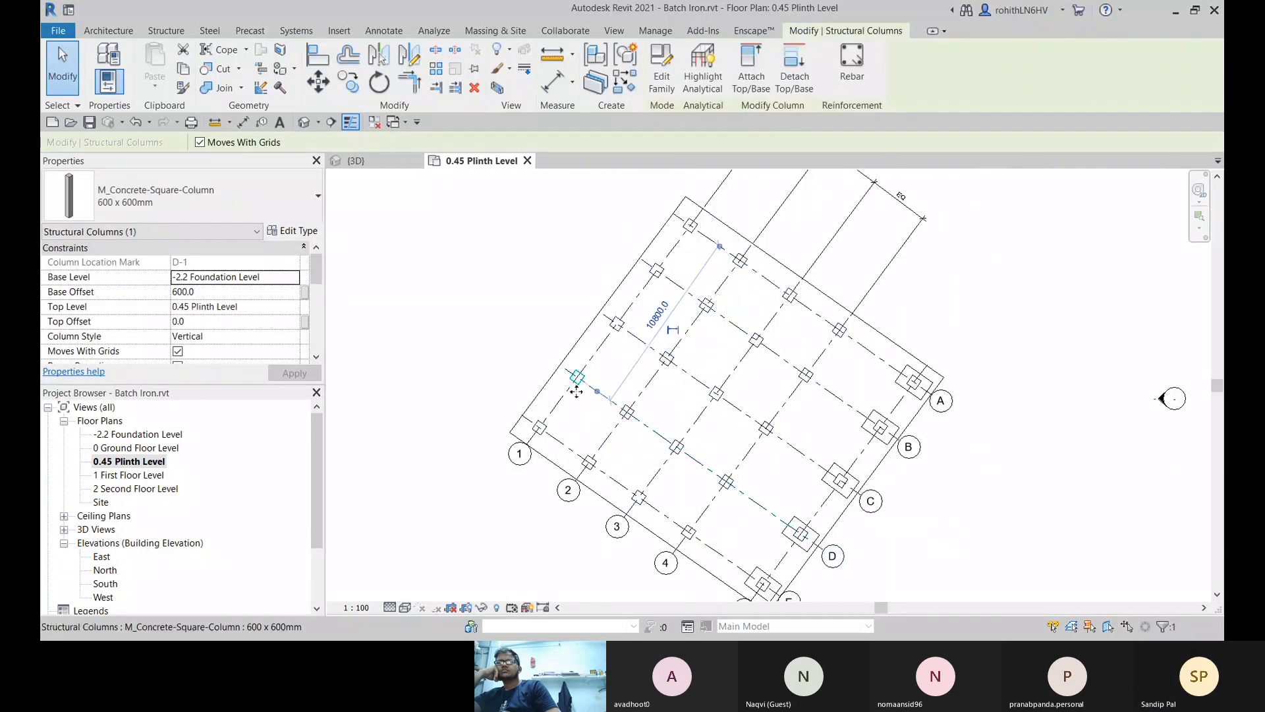
right_click(953, 281)
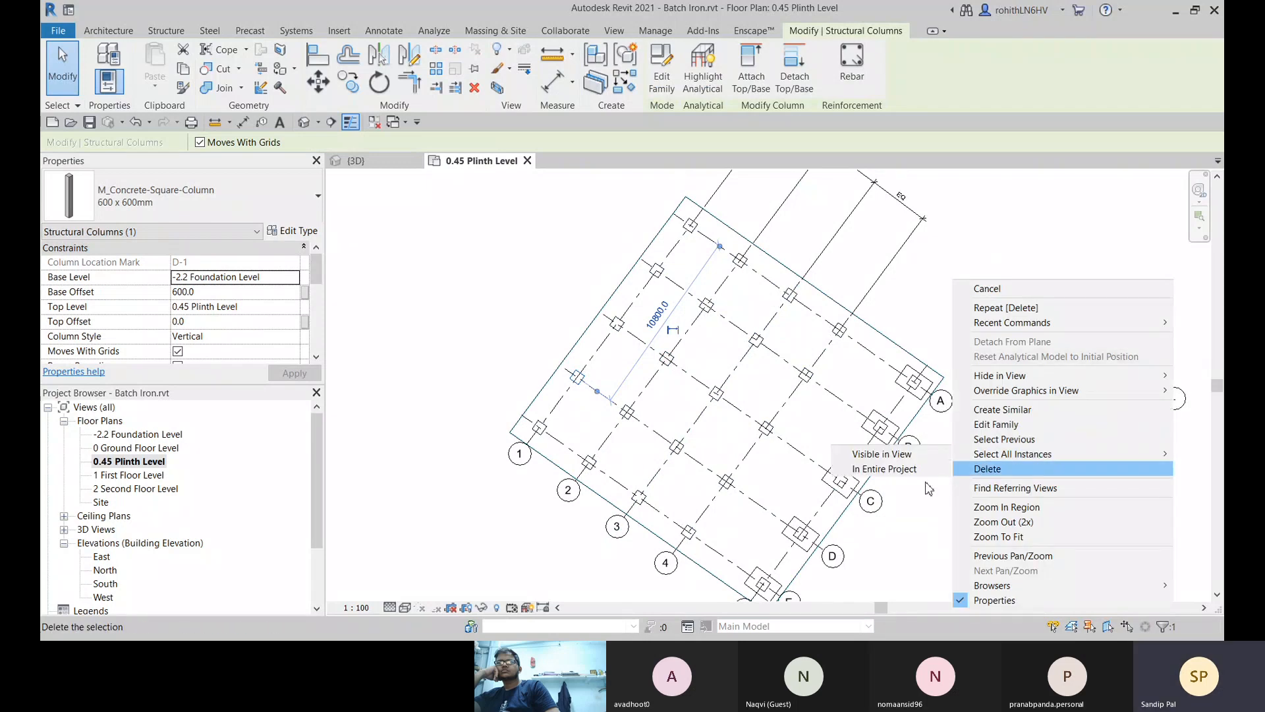
click(882, 454)
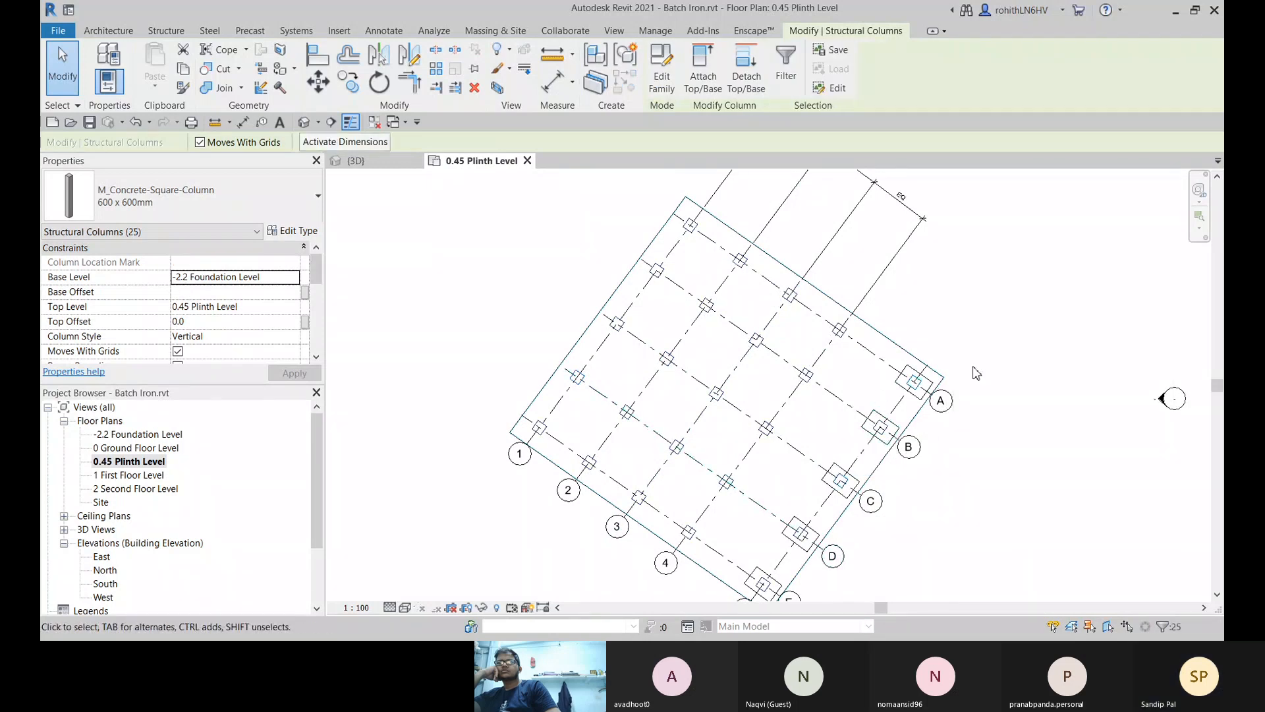
key(Delete)
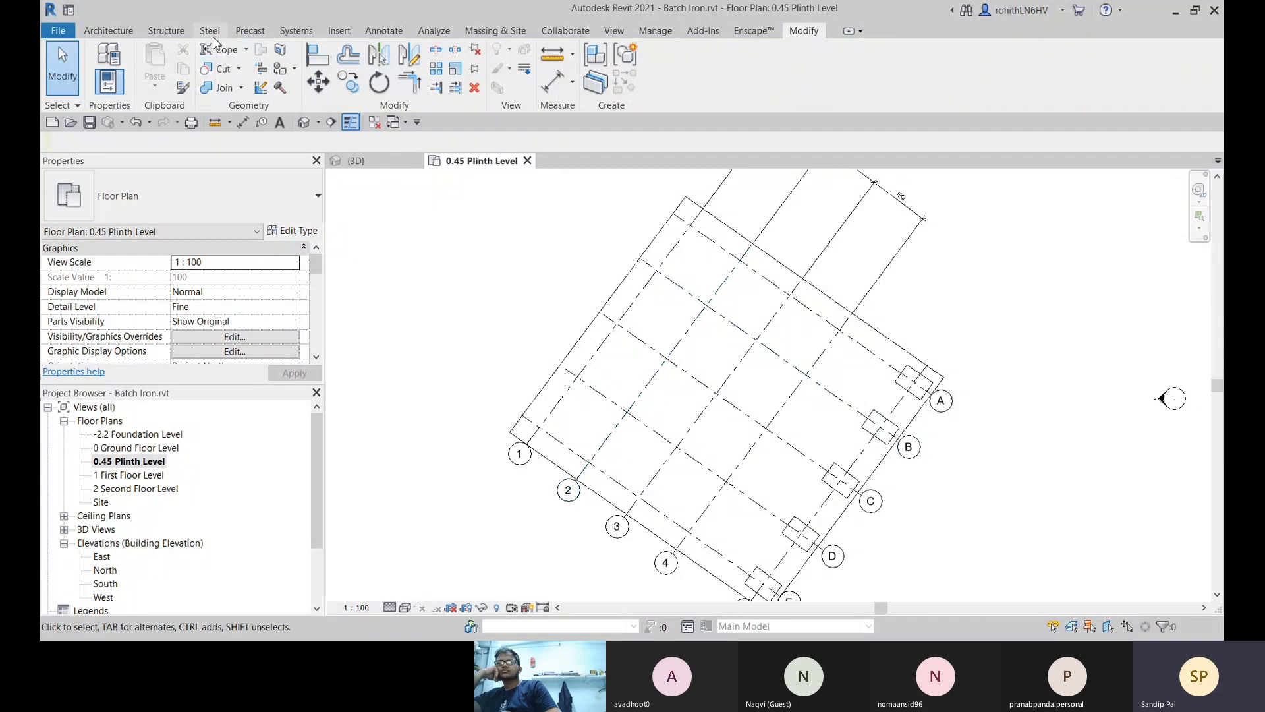
Step: Place vertical 600 x 600 mm concrete square structural columns at grid intersections A-1 and A-2
click(167, 31)
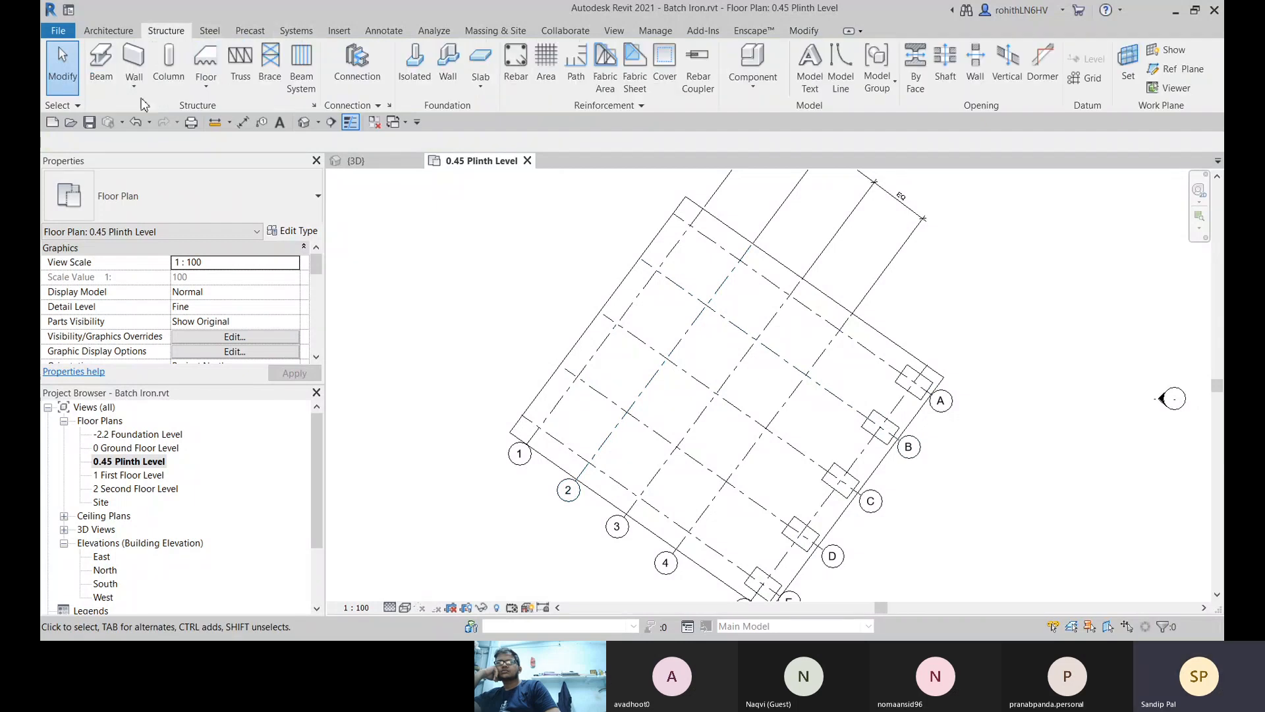
click(168, 66)
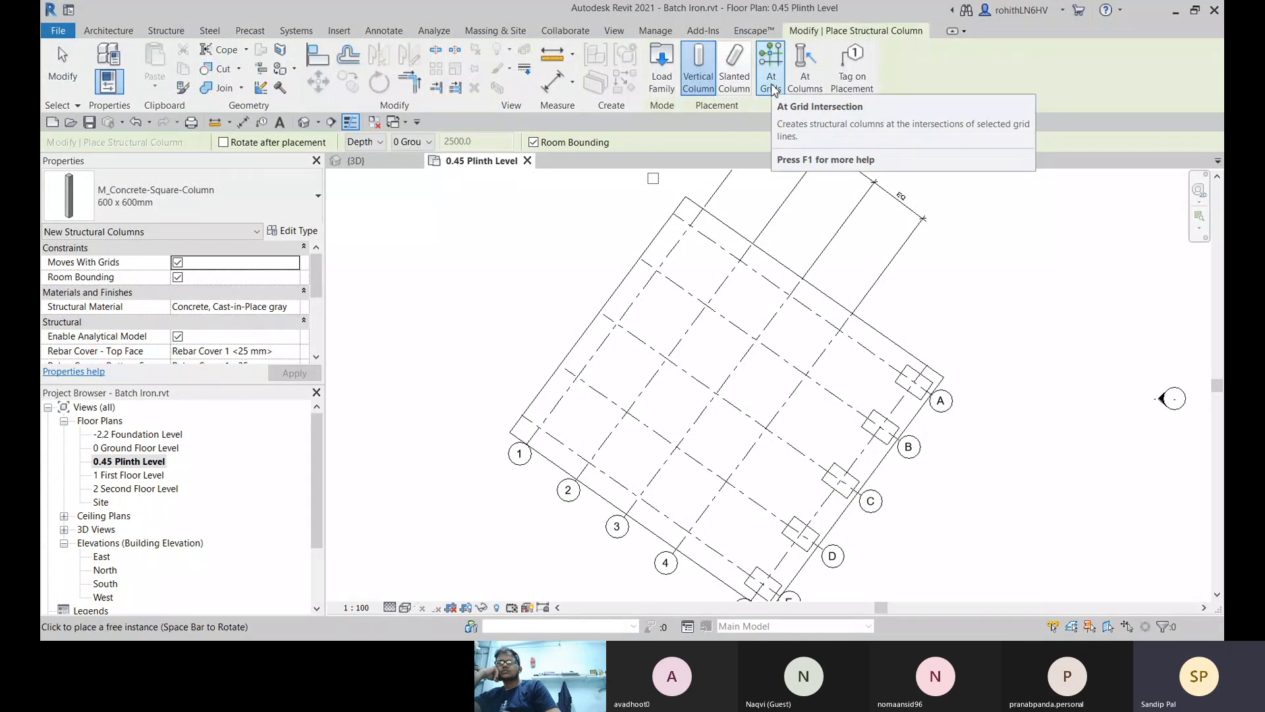
scroll(700, 233, up, 4)
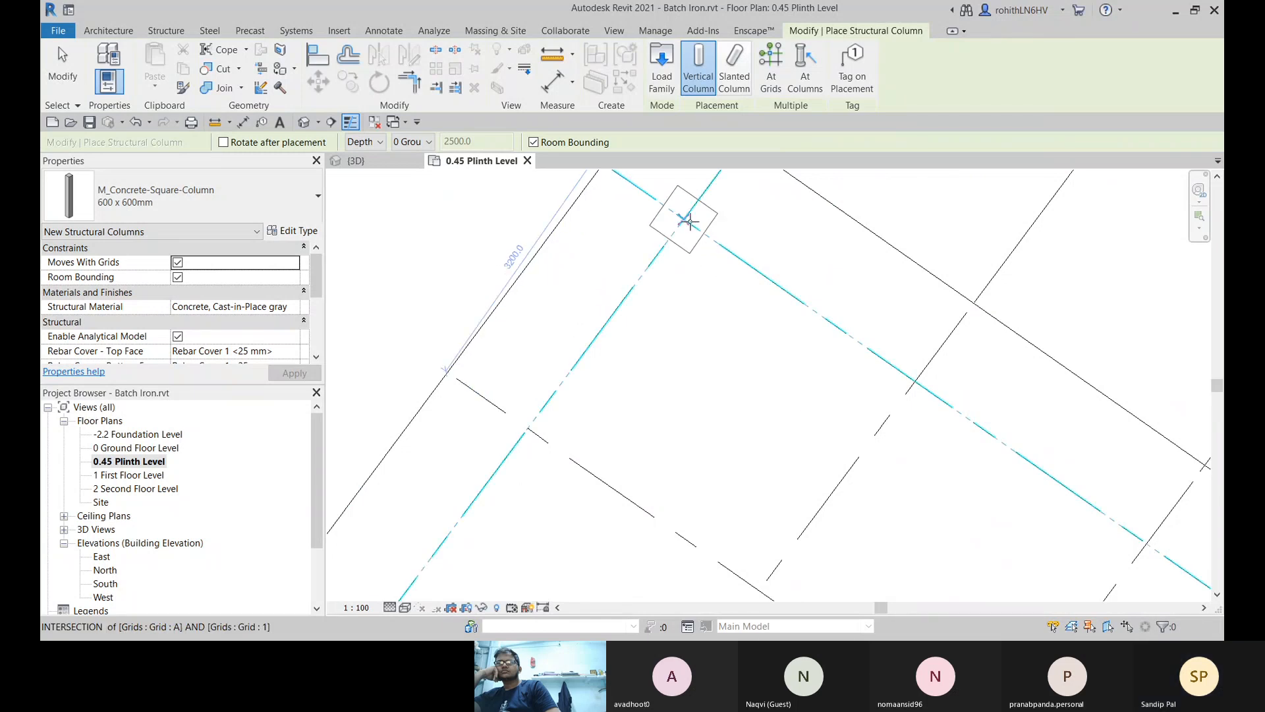
click(689, 222)
scroll(705, 263, down, 1)
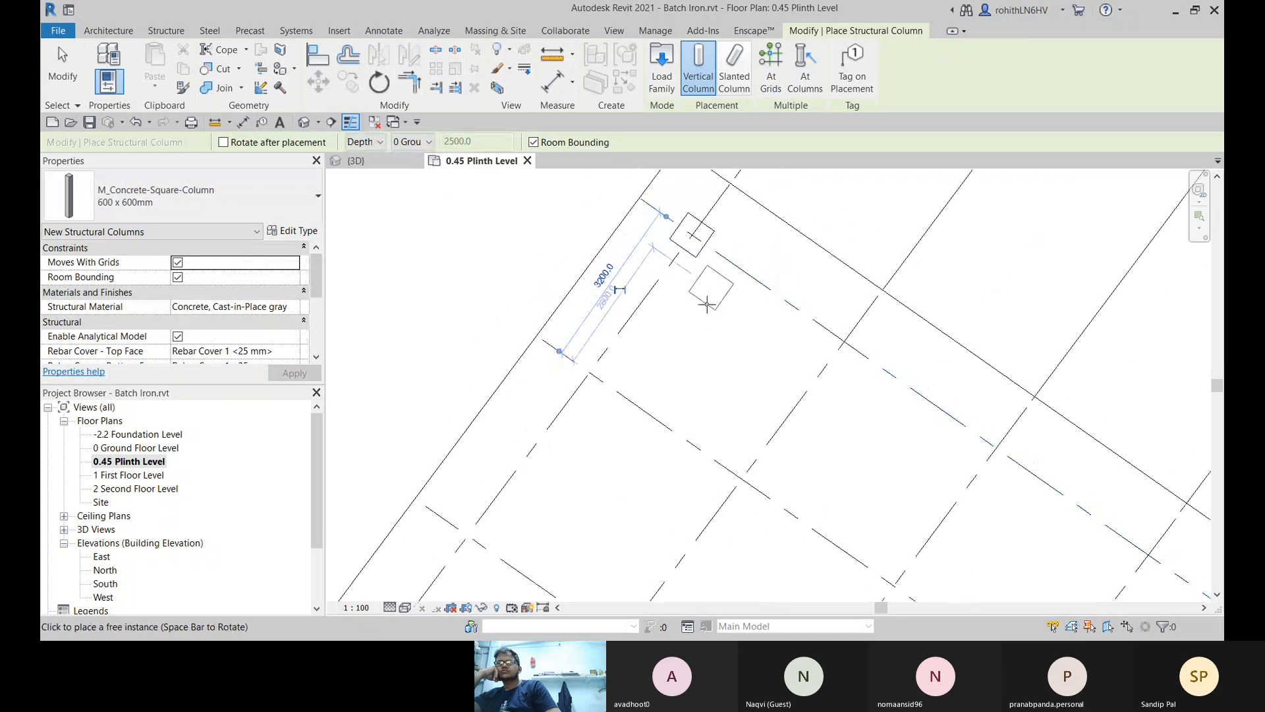
scroll(844, 344, up, 3)
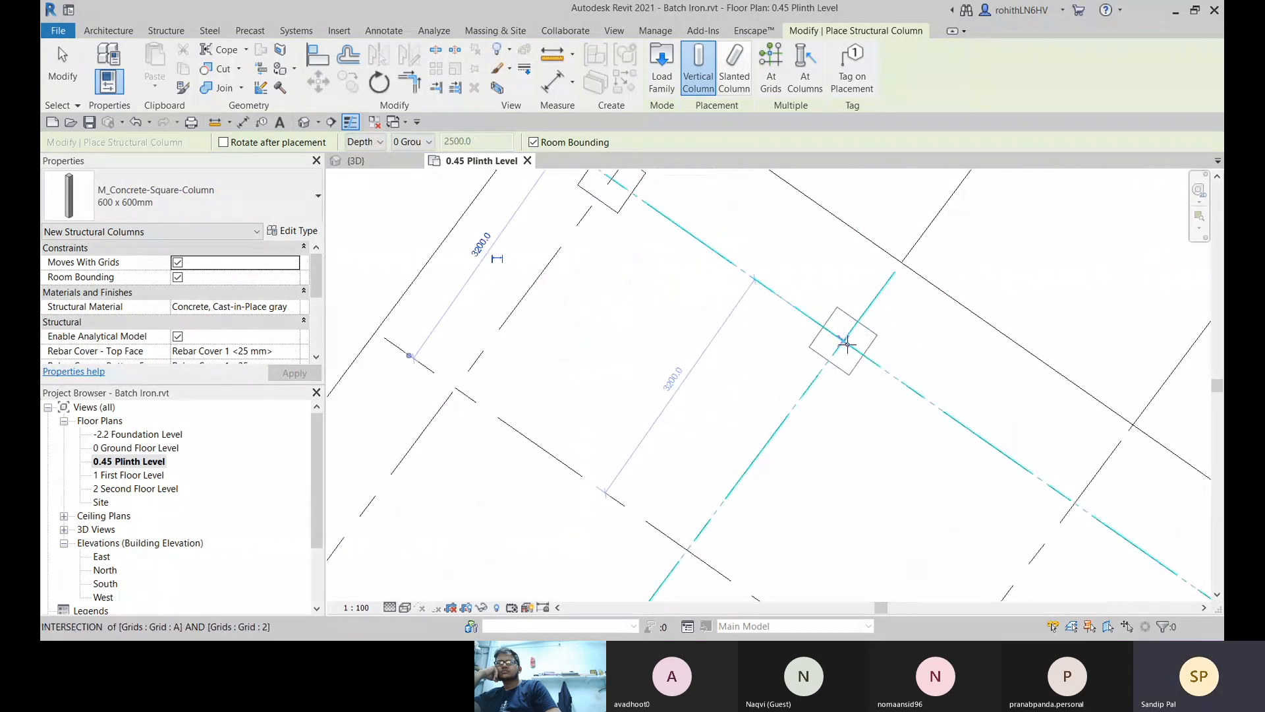
click(844, 336)
Step: Place 600 x 600 mm concrete square columns at grid intersections B-2 and B-1, and end column placement
scroll(845, 337, down, 3)
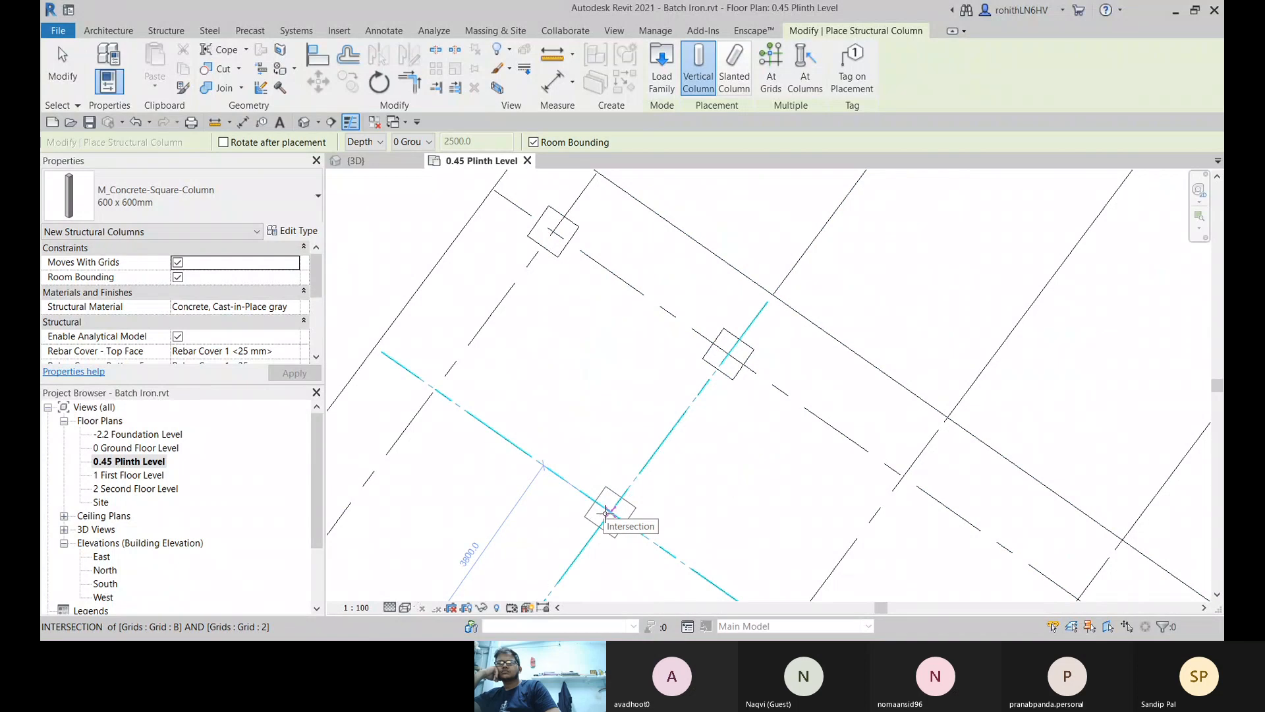
click(606, 512)
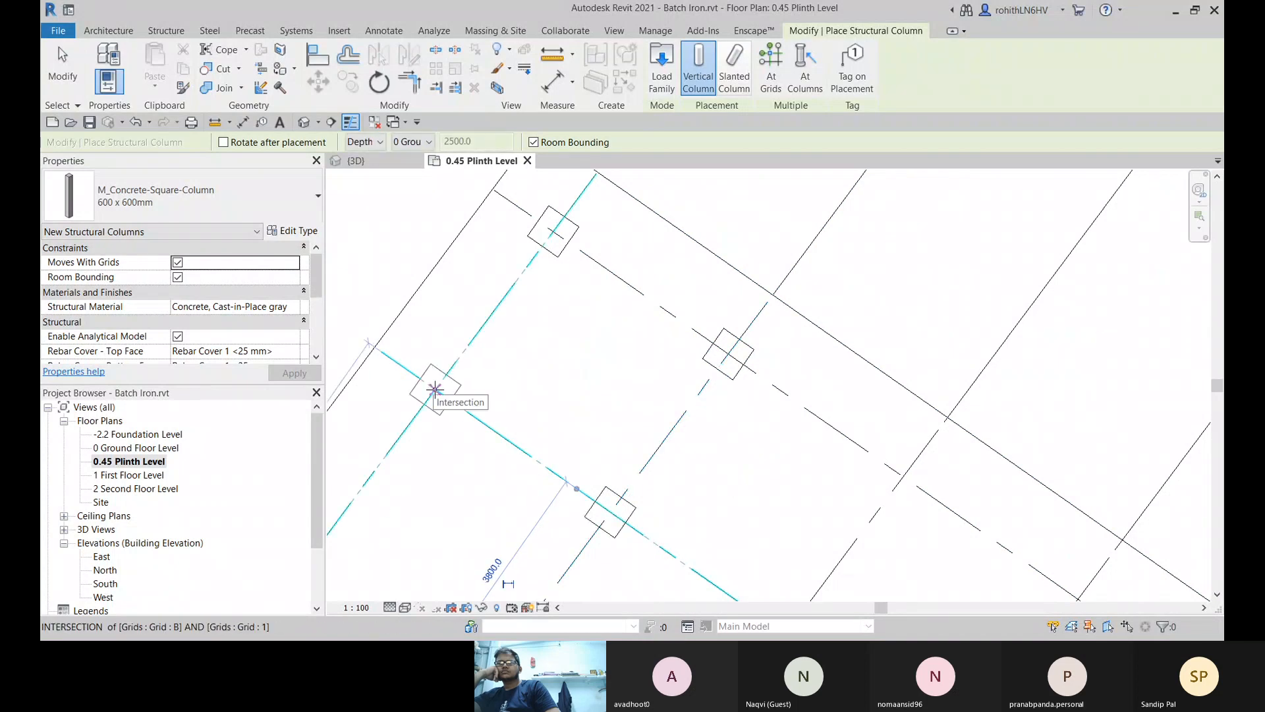
click(435, 388)
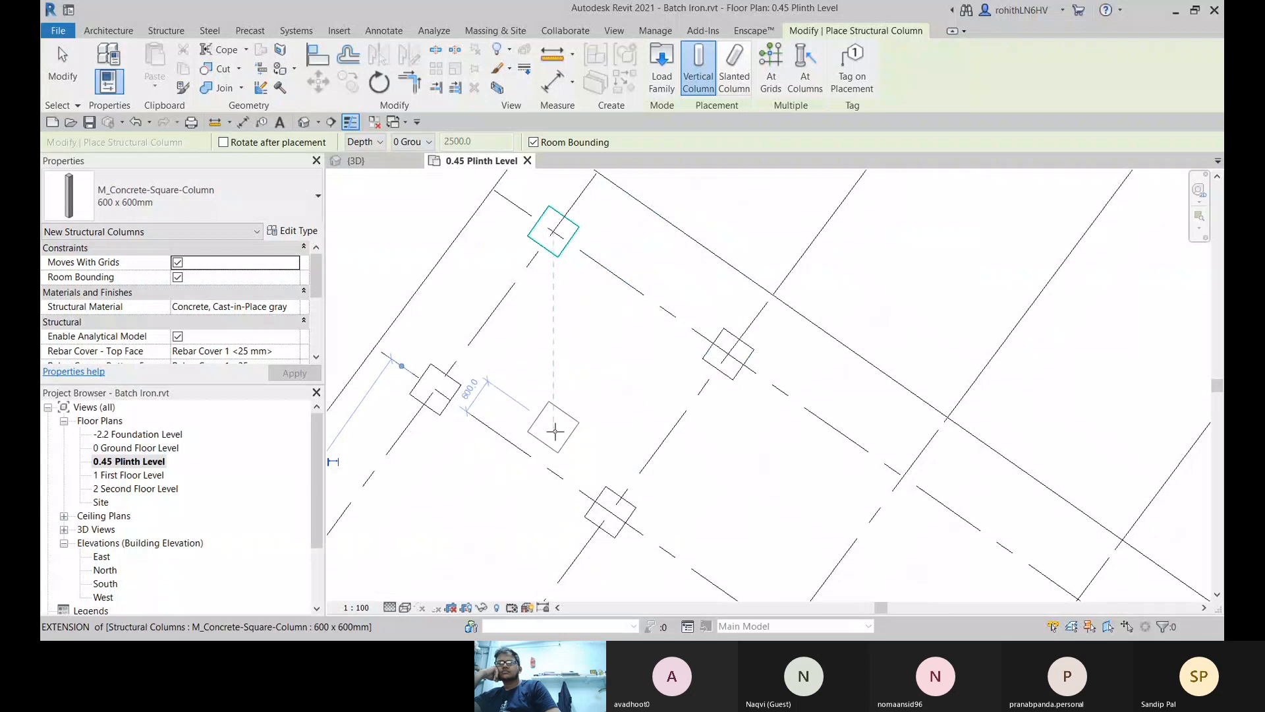
key(Escape)
key(Escape)
middle_drag(579, 409, 767, 400)
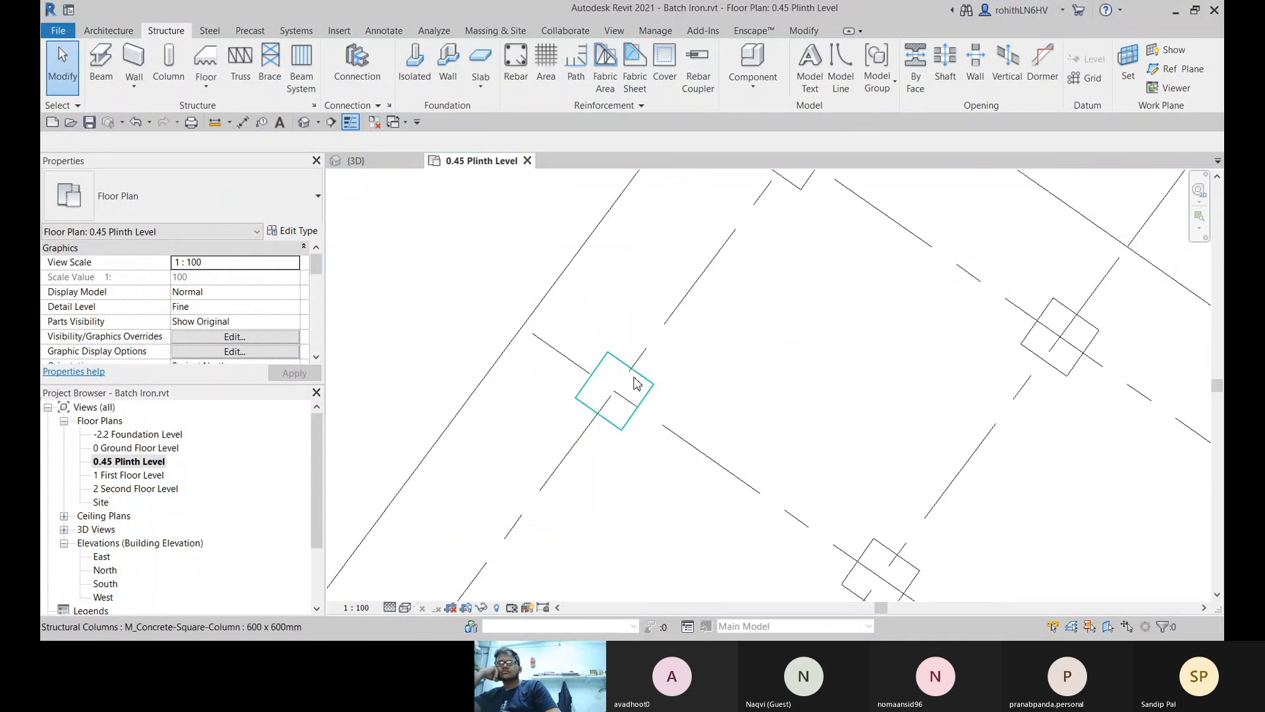
scroll(638, 373, up, 2)
click(803, 31)
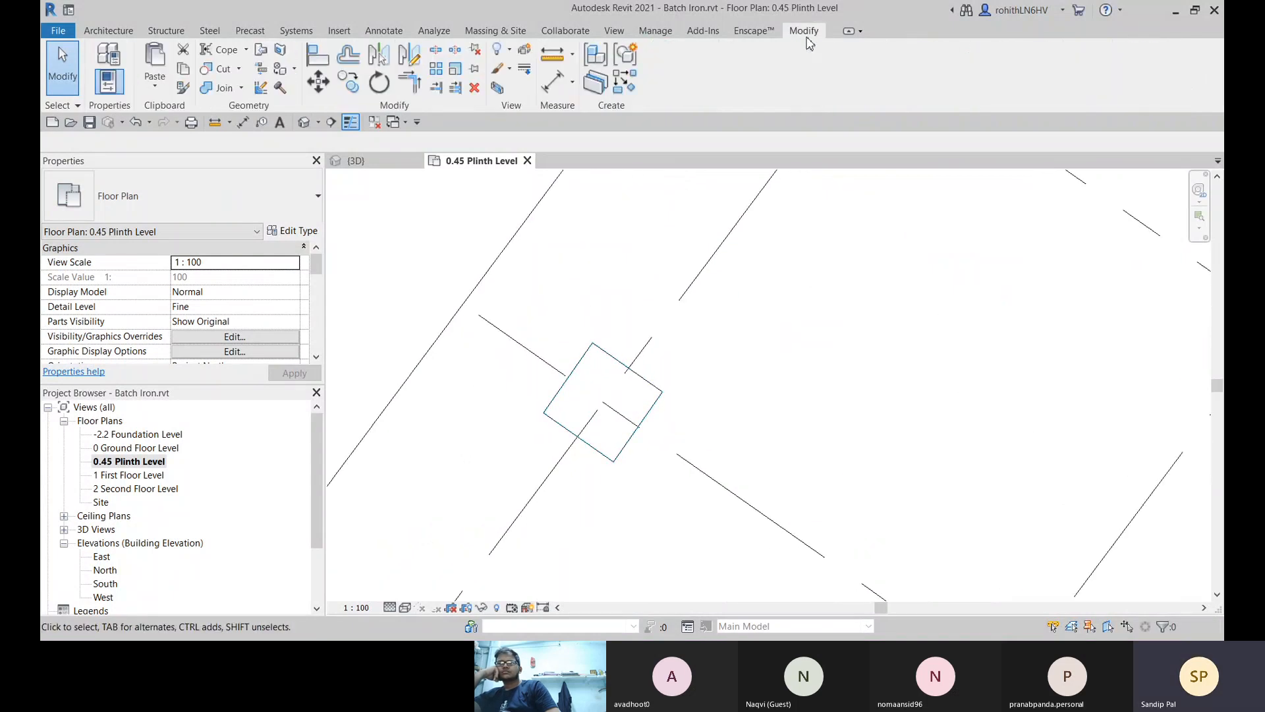
click(553, 82)
click(637, 357)
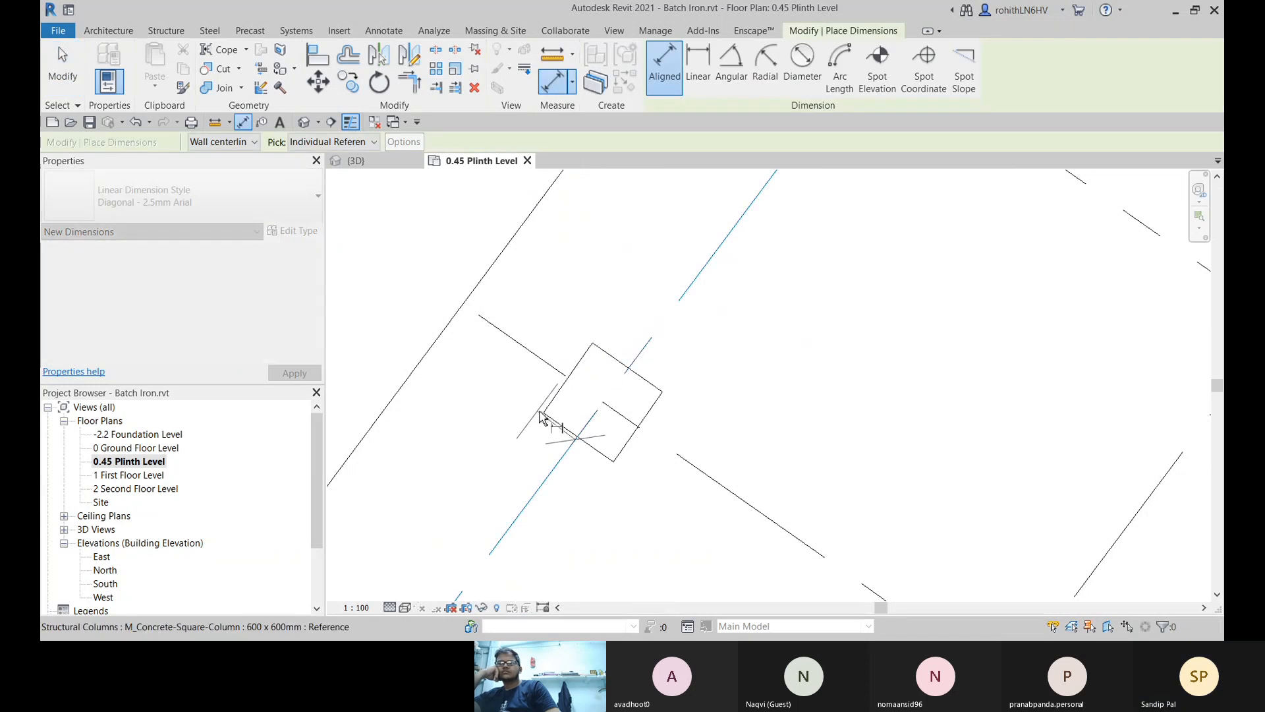
scroll(662, 430, down, 1)
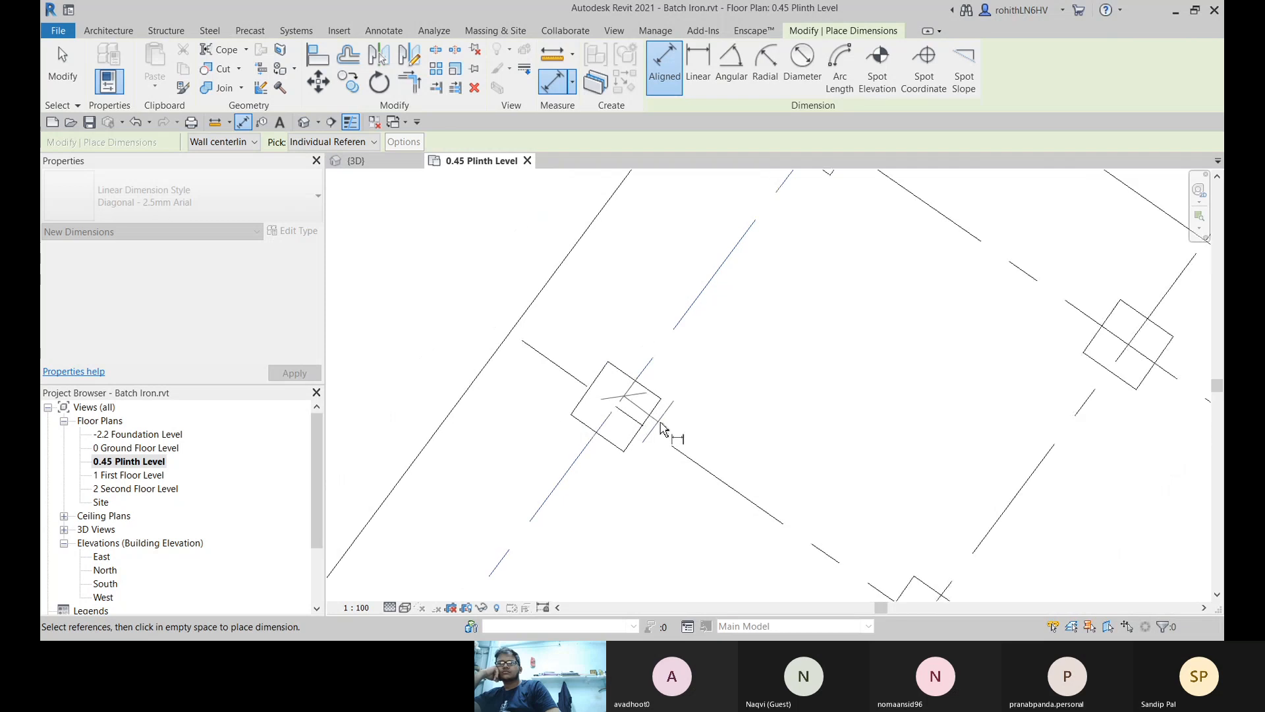
key(Escape)
Step: Measure the full side length of the column at grid intersection B-1 from corner to corner
scroll(657, 419, up, 1)
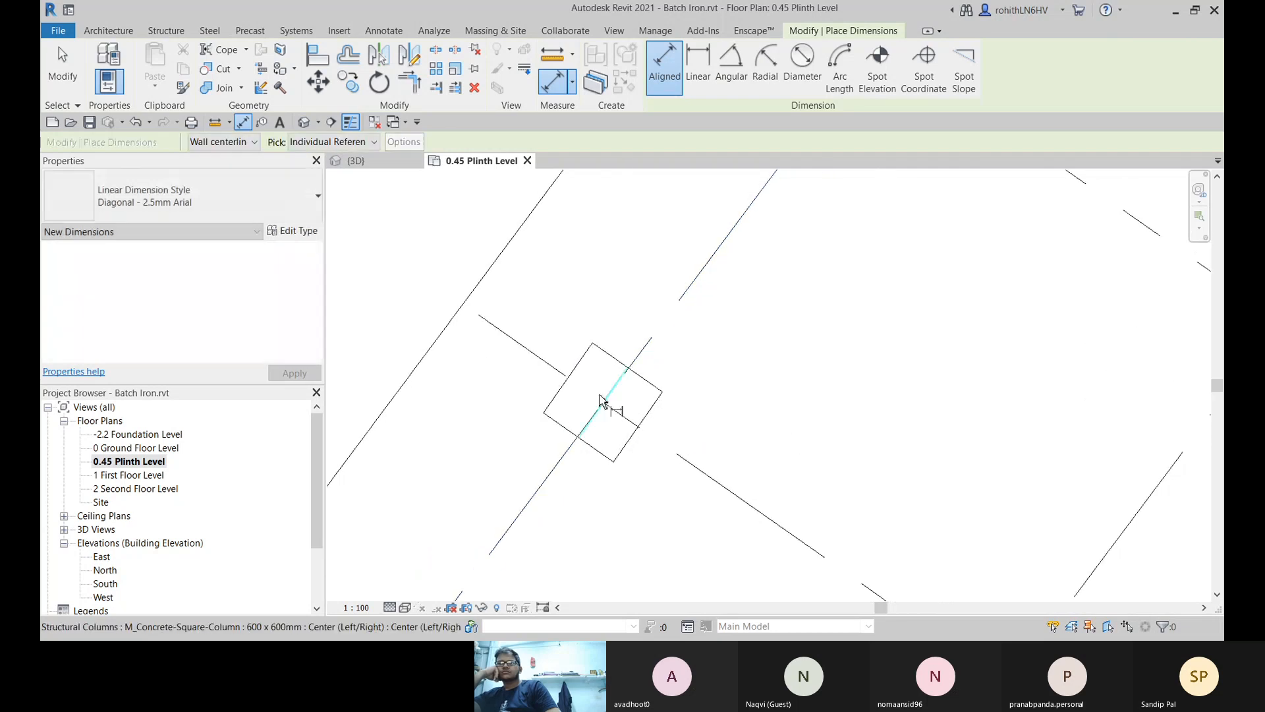
click(556, 56)
click(592, 344)
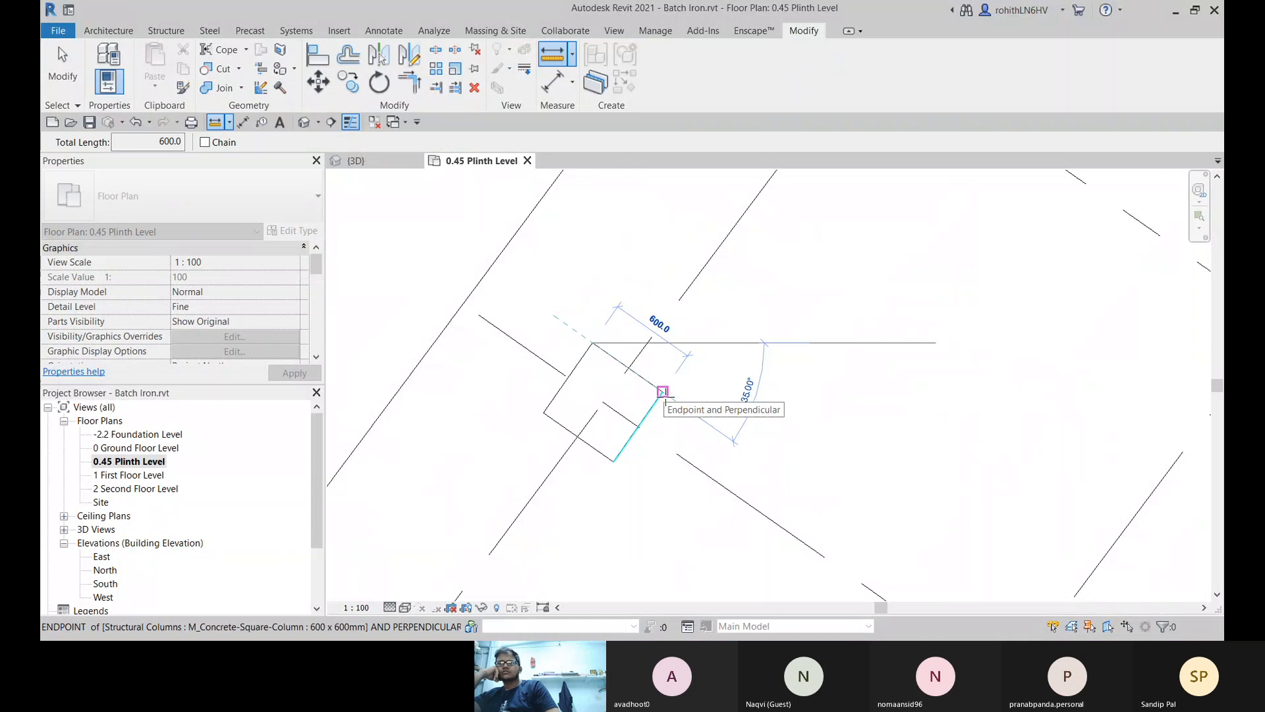
key(Escape)
key(Escape)
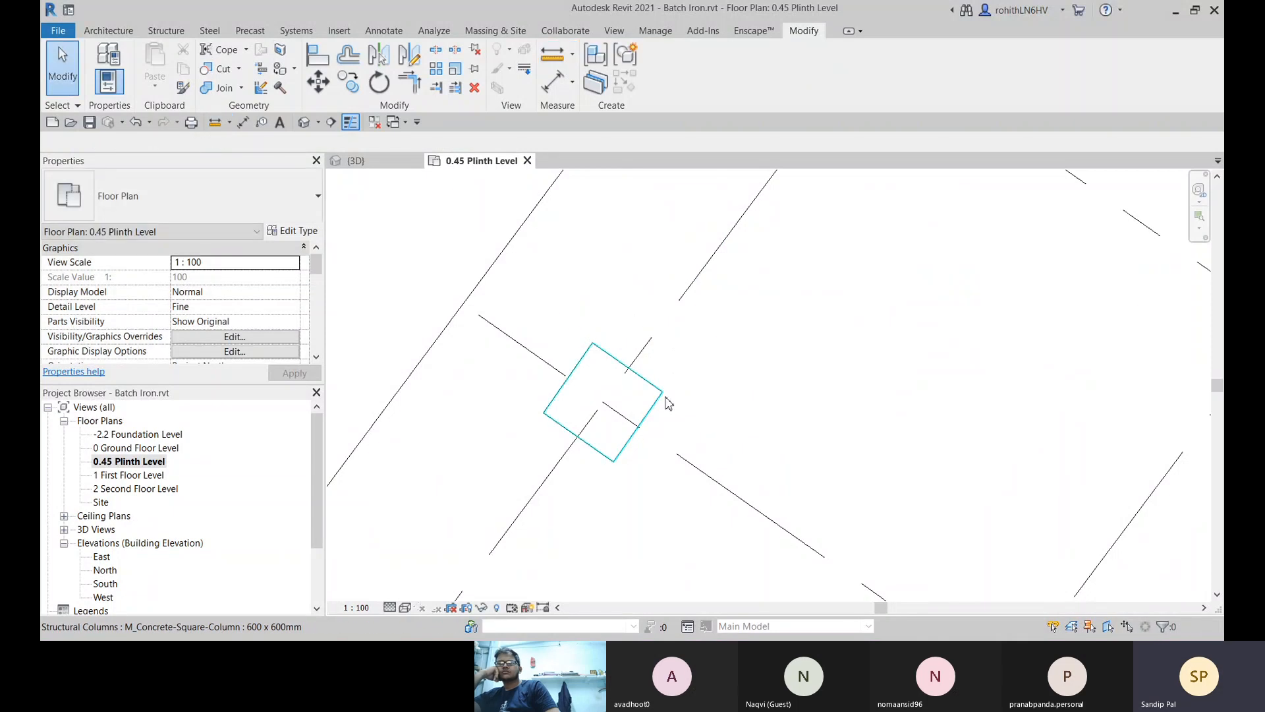
Step: Measure from the corner of the B-1 column along its edge to grid line 1 to check its centring
click(553, 58)
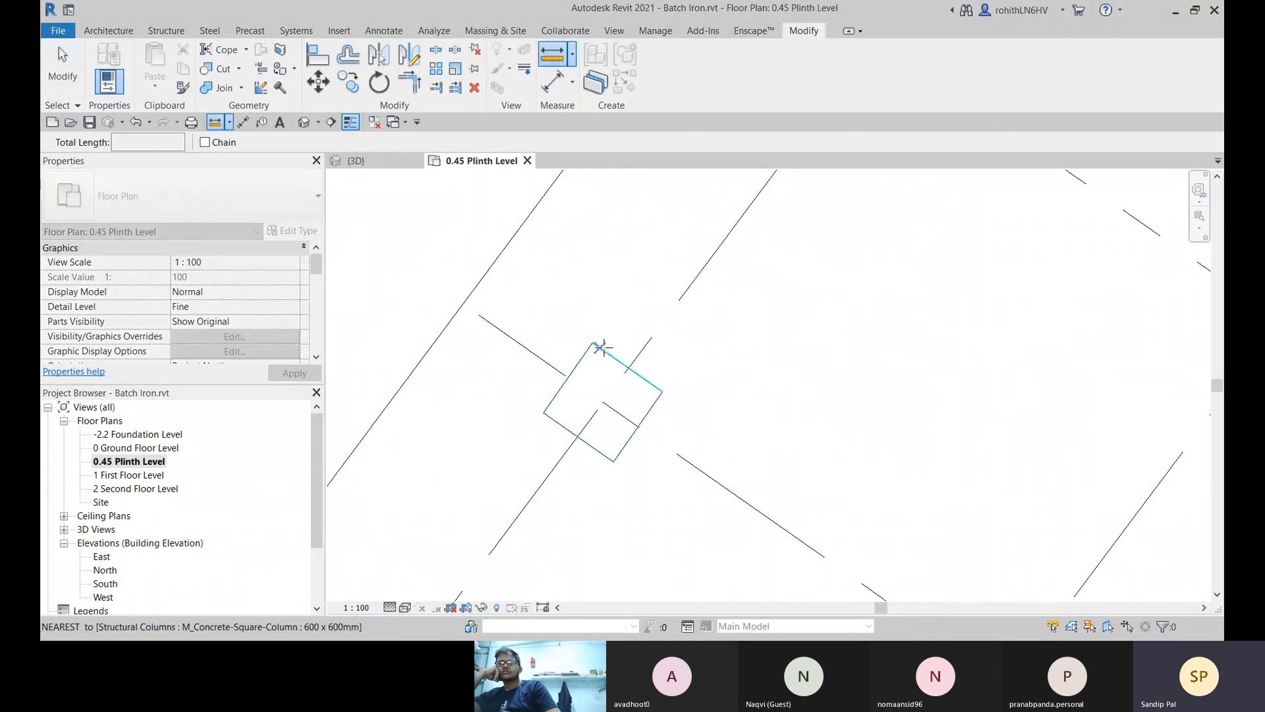
click(593, 343)
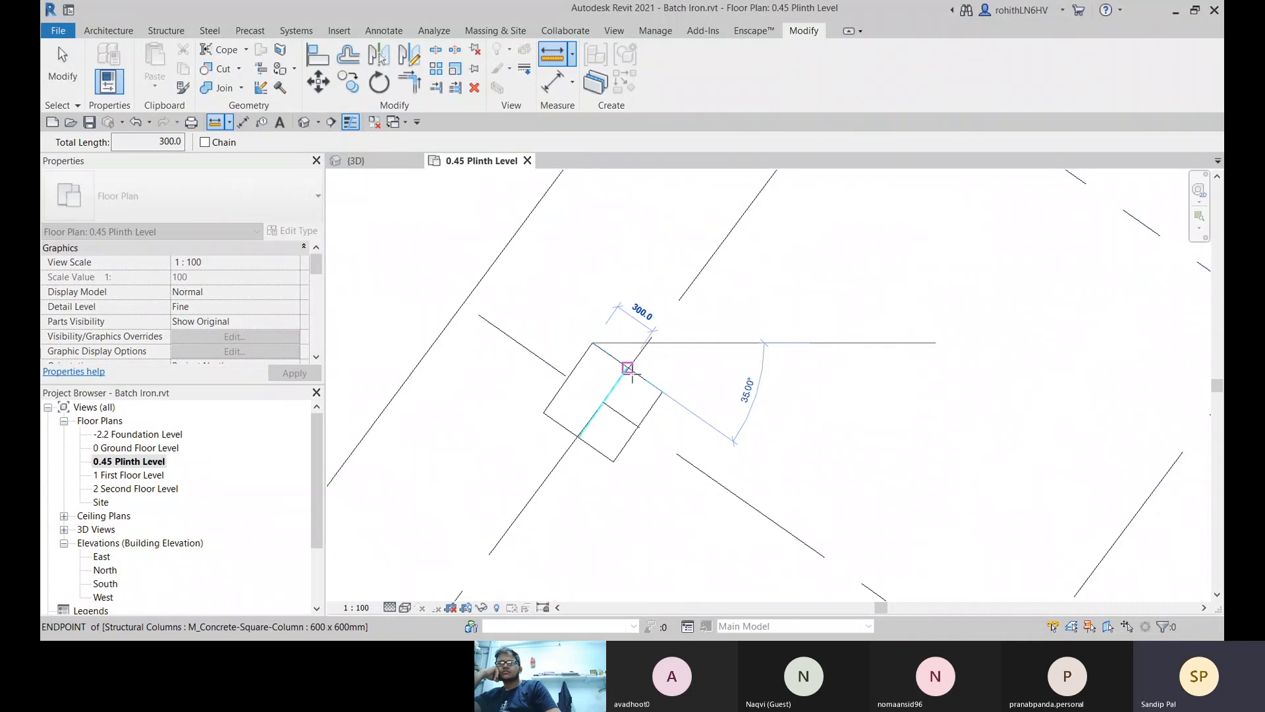
scroll(627, 366, up, 5)
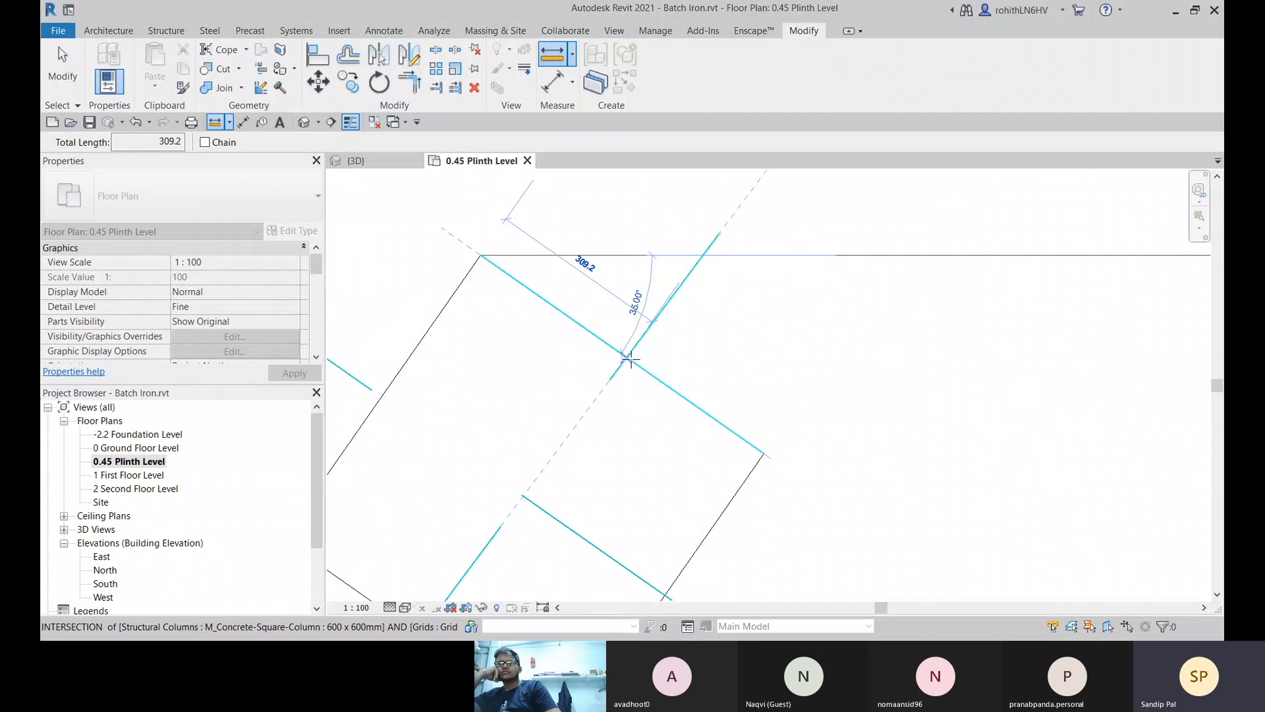
scroll(633, 366, down, 4)
key(Escape)
key(Escape)
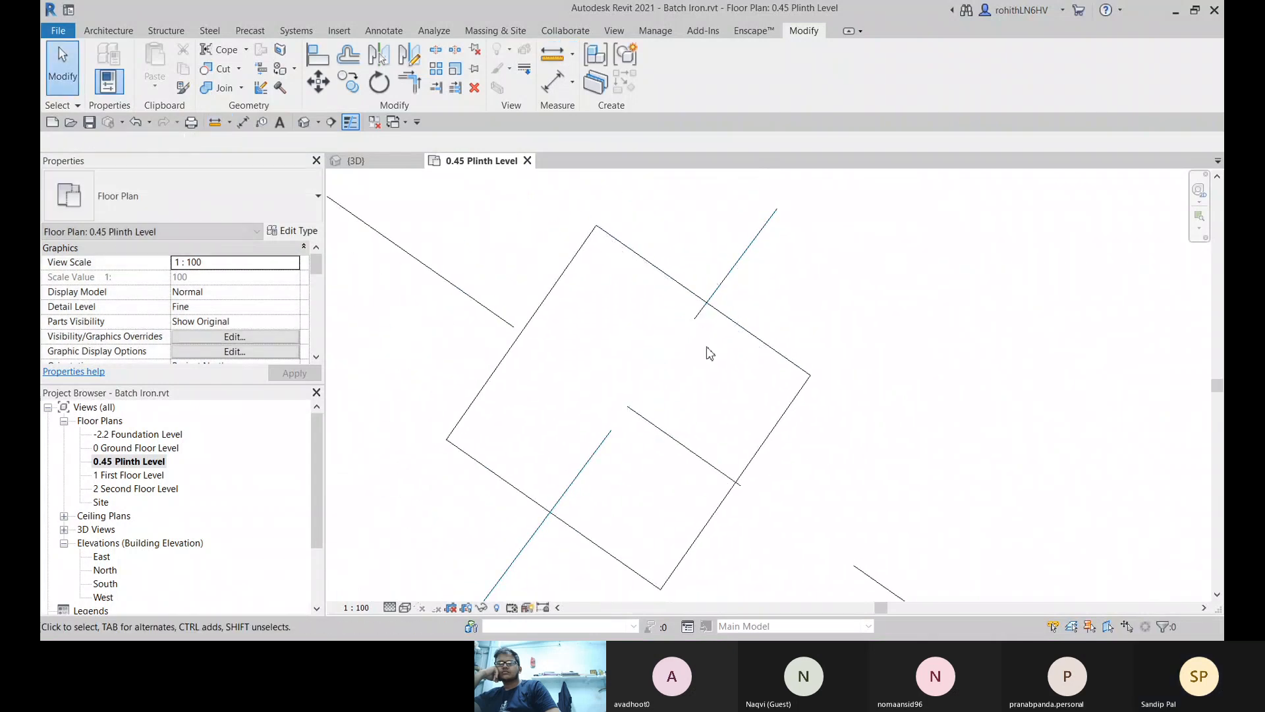
Step: Align the Center (Left/Right) reference of the column at grid intersection B-1 with grid line 1
click(511, 359)
middle_drag(671, 432, 678, 397)
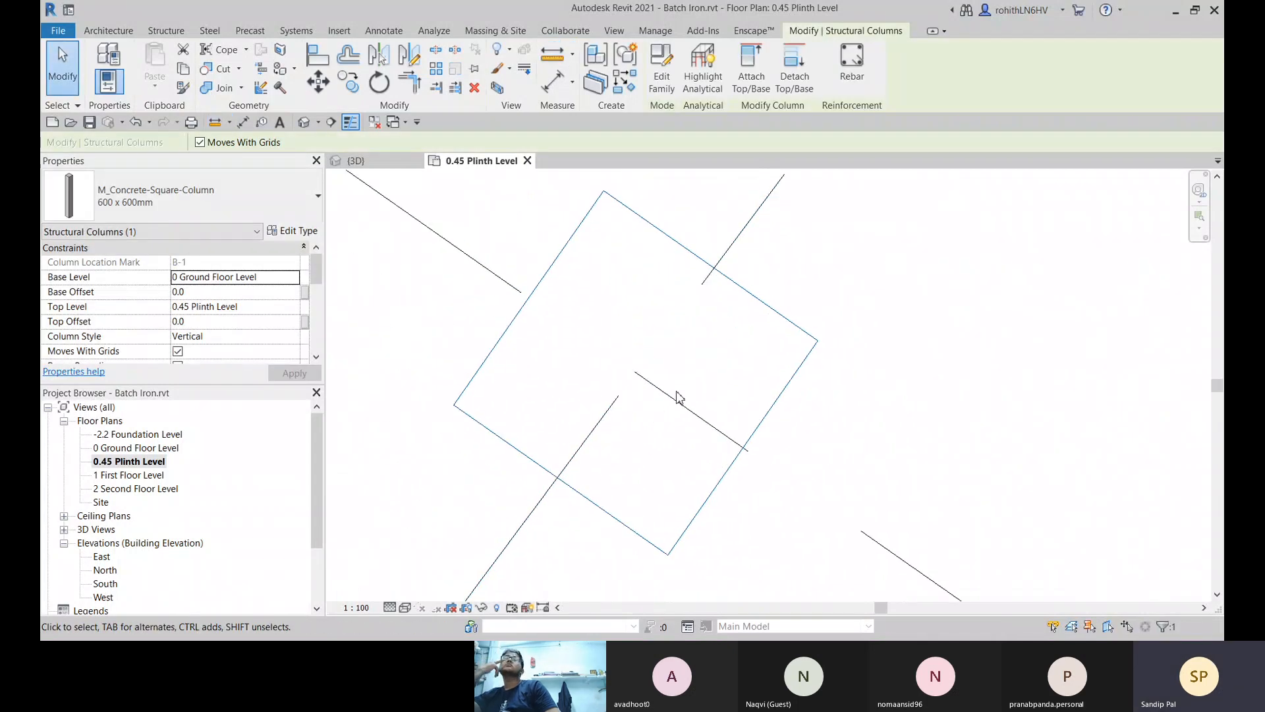
scroll(658, 280, down, 2)
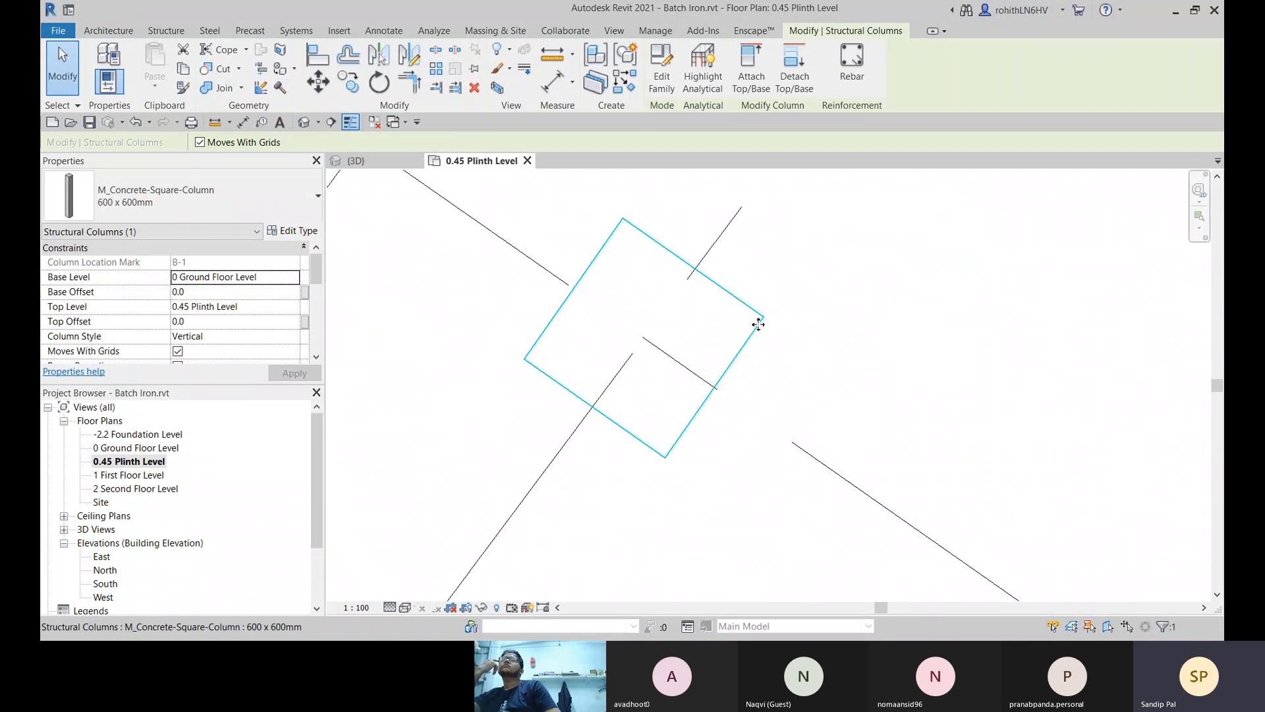
click(328, 60)
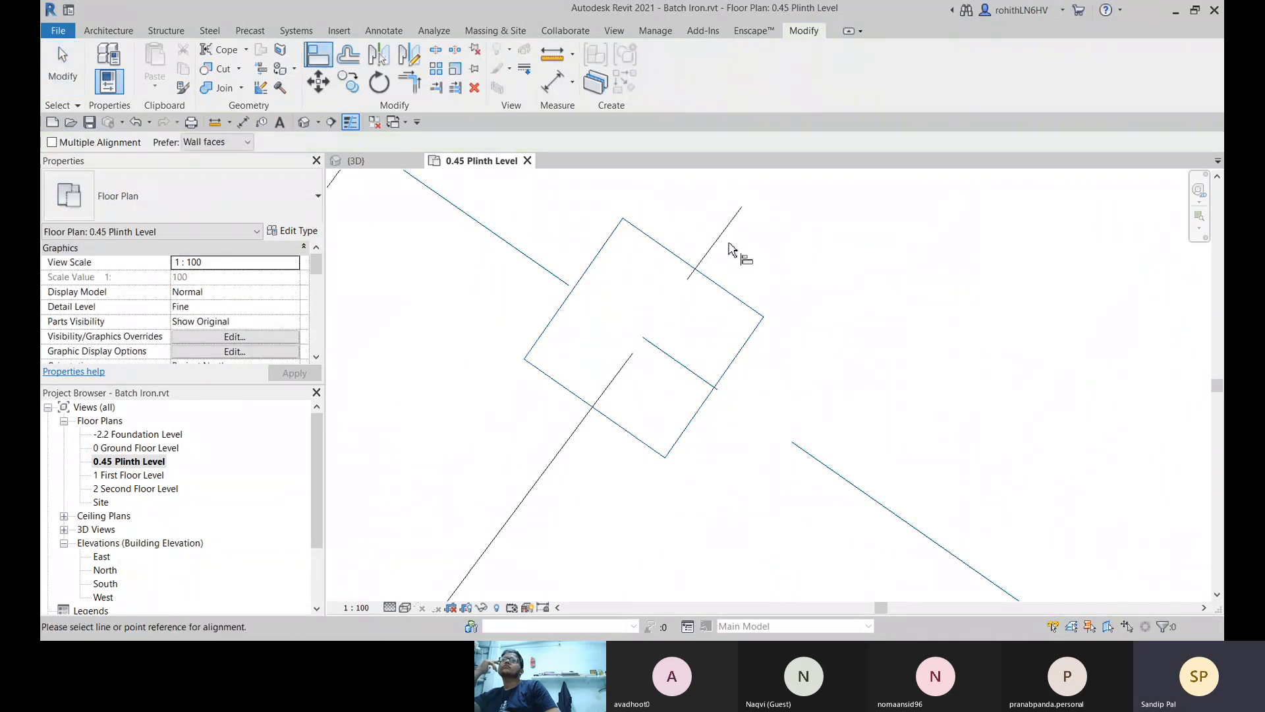
click(729, 247)
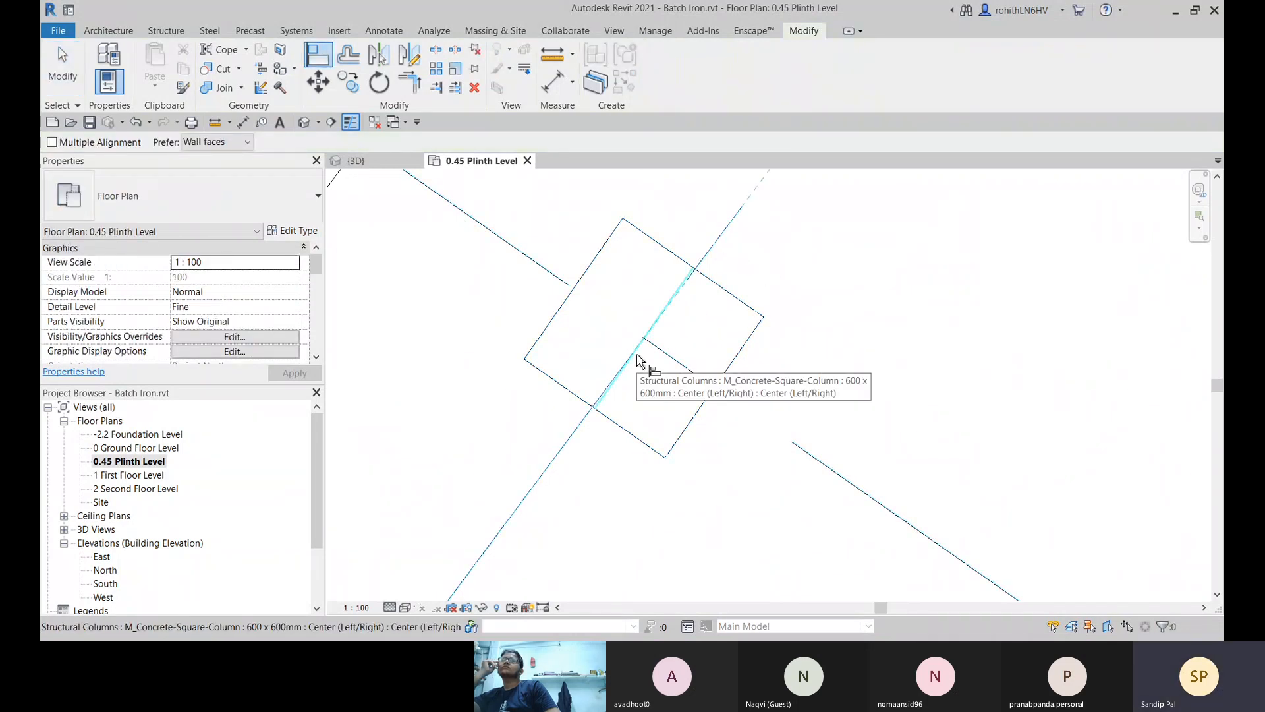
click(637, 356)
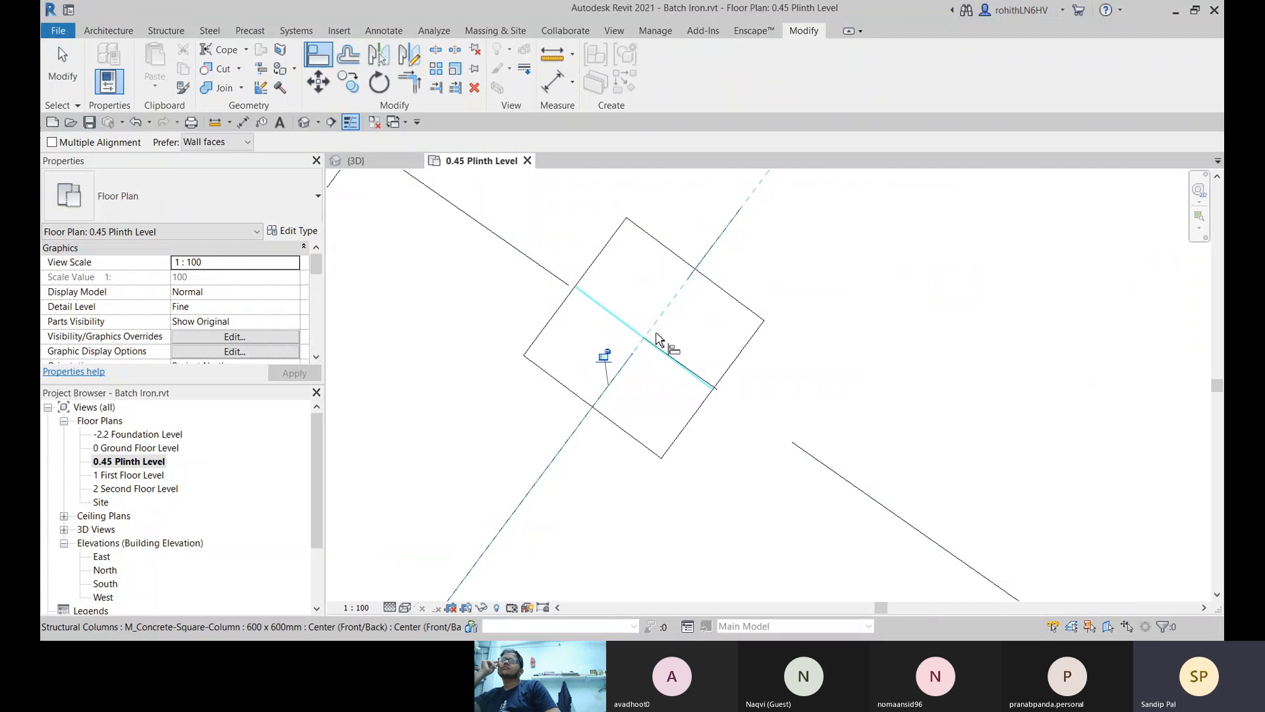
Step: Align the Center (Left/Right) reference of the column at grid intersection A-1 with grid line 1
scroll(724, 321, down, 5)
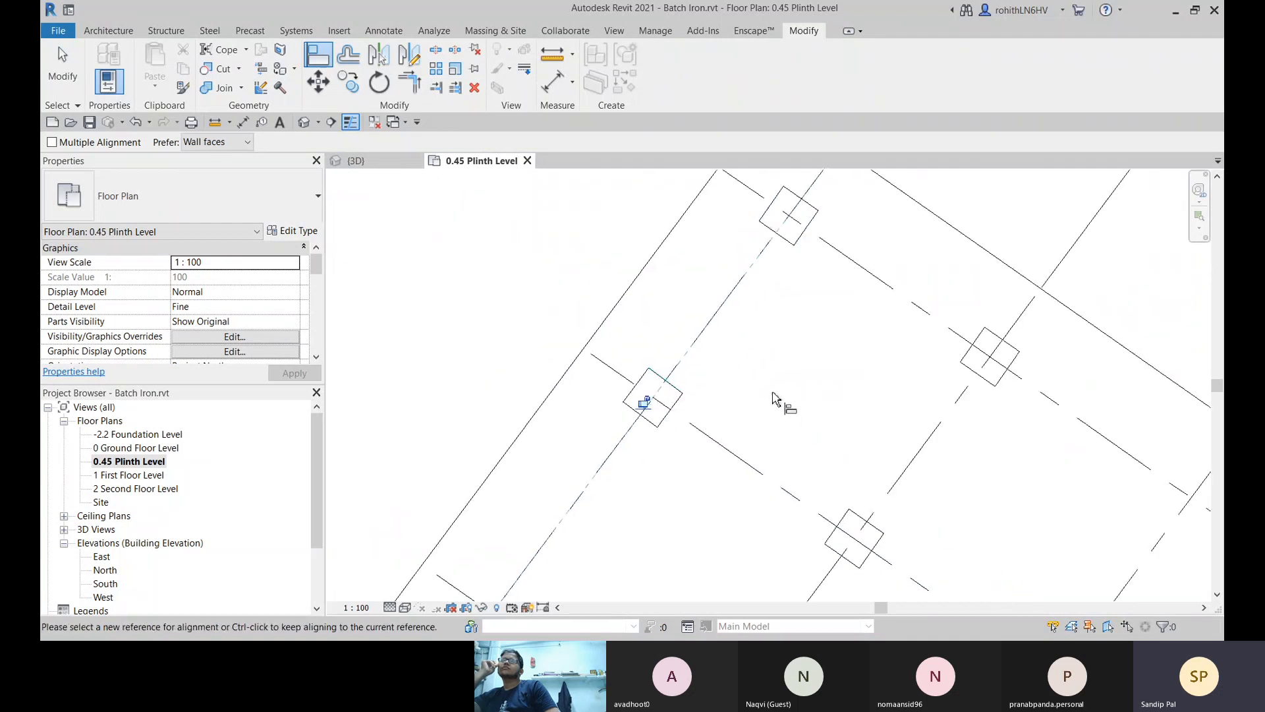
scroll(755, 264, up, 5)
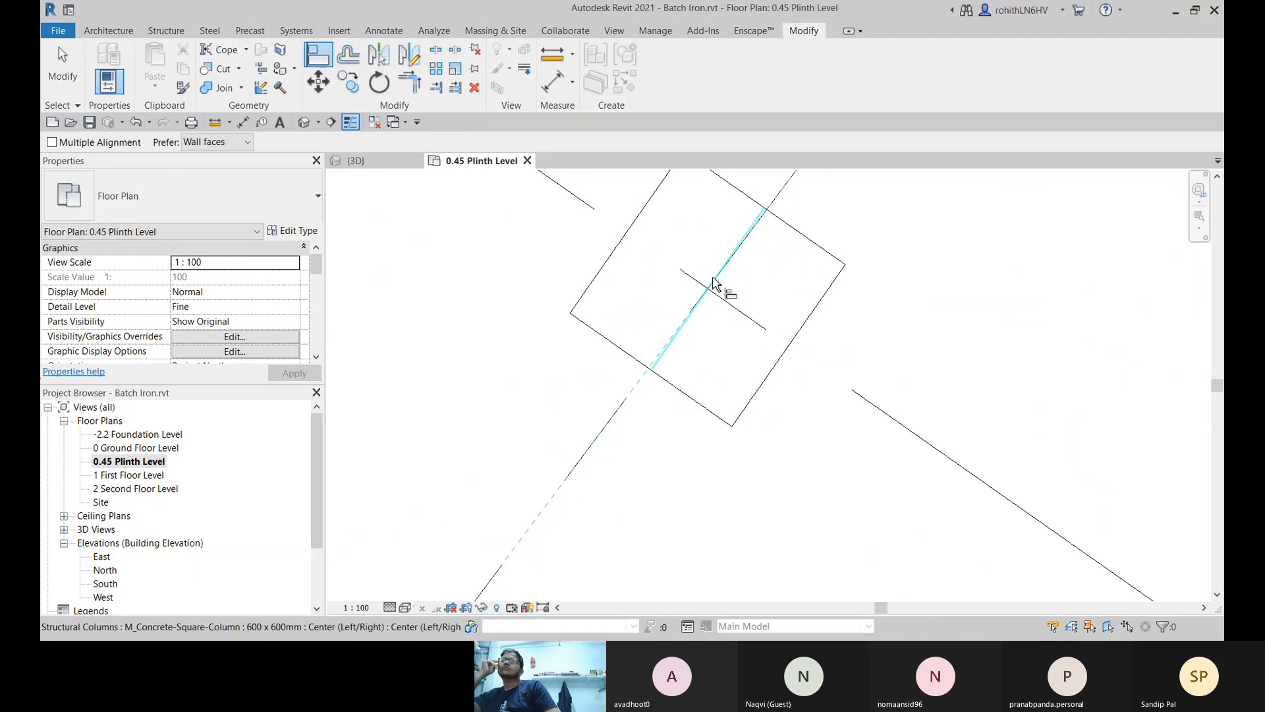
middle_drag(801, 248, 789, 333)
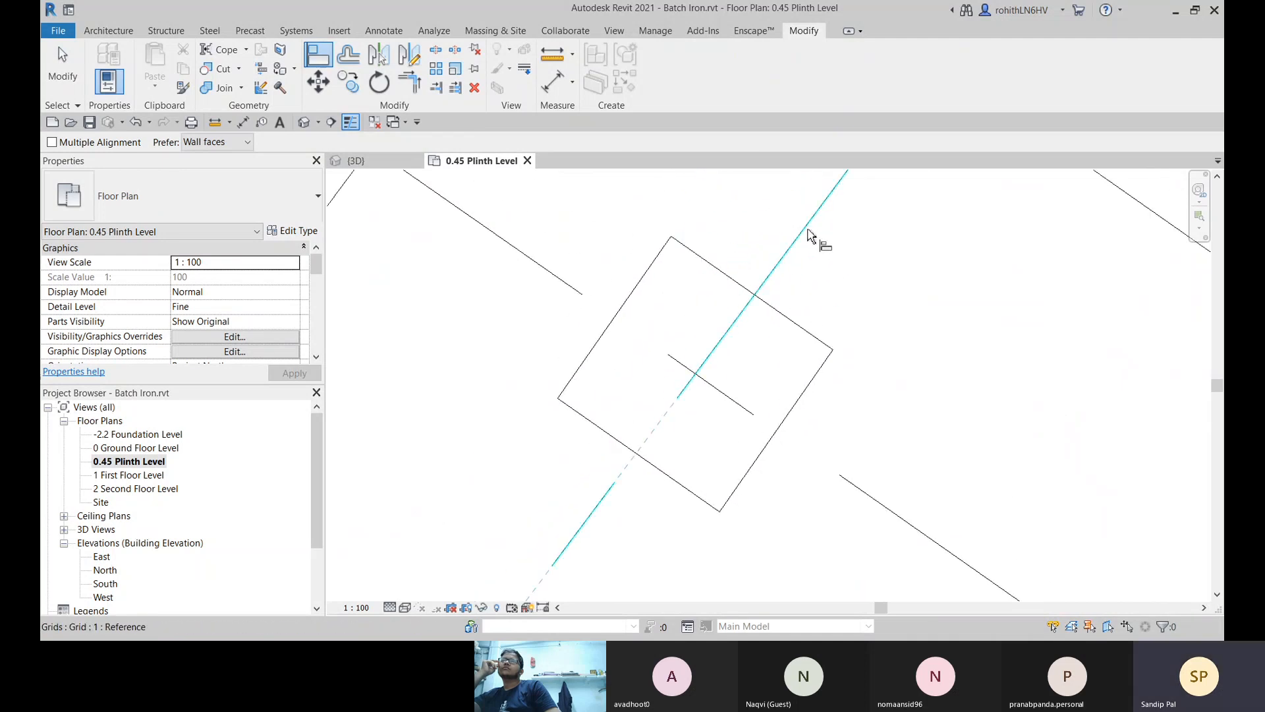
click(811, 235)
scroll(665, 425, up, 2)
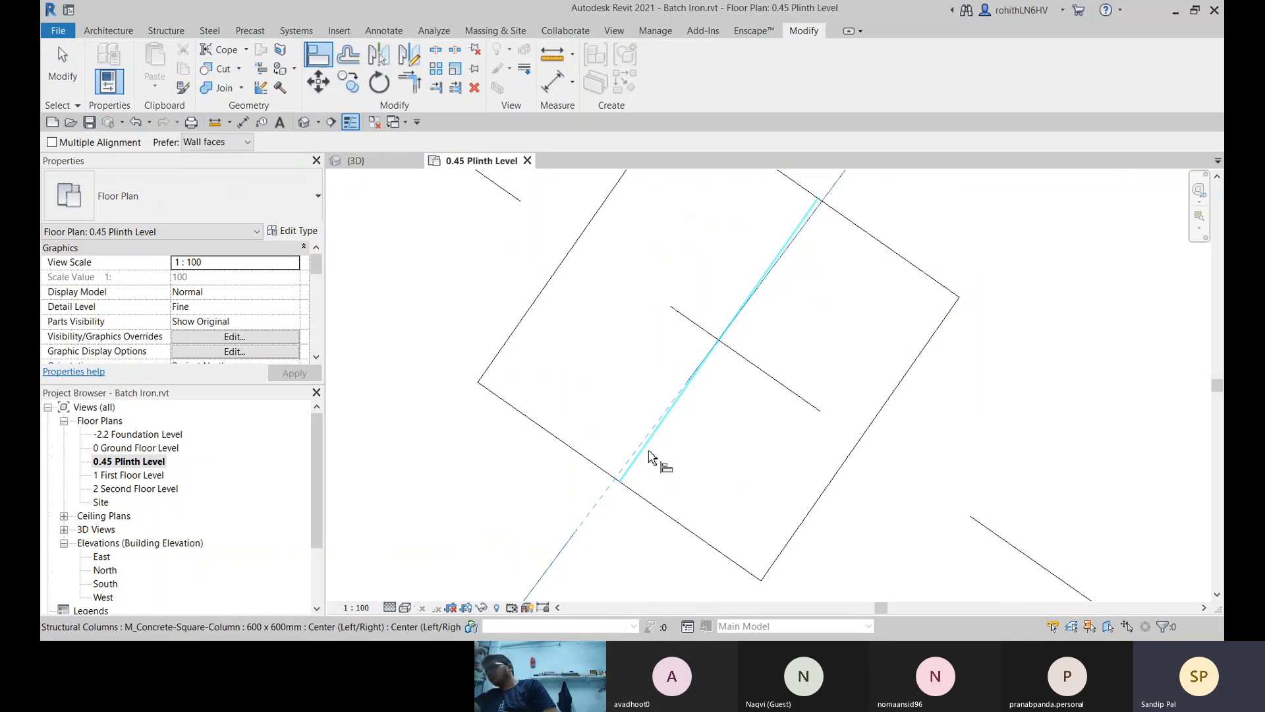
click(650, 450)
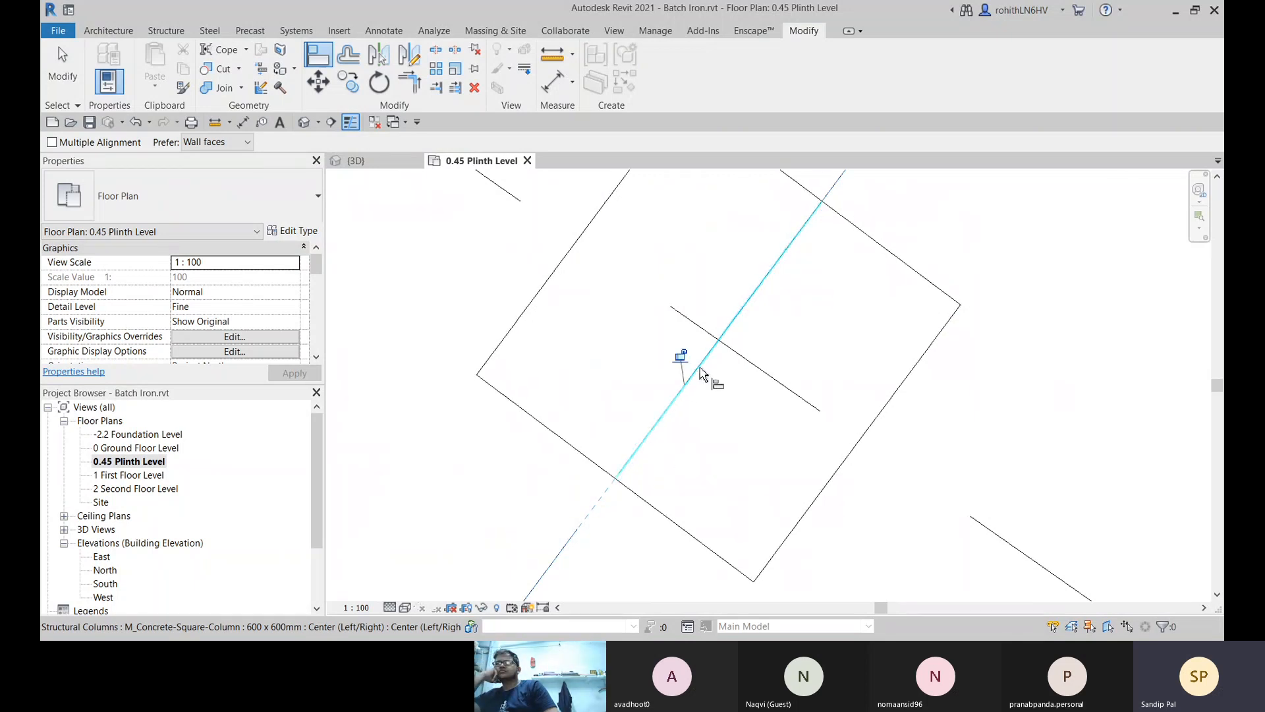
scroll(702, 365, down, 6)
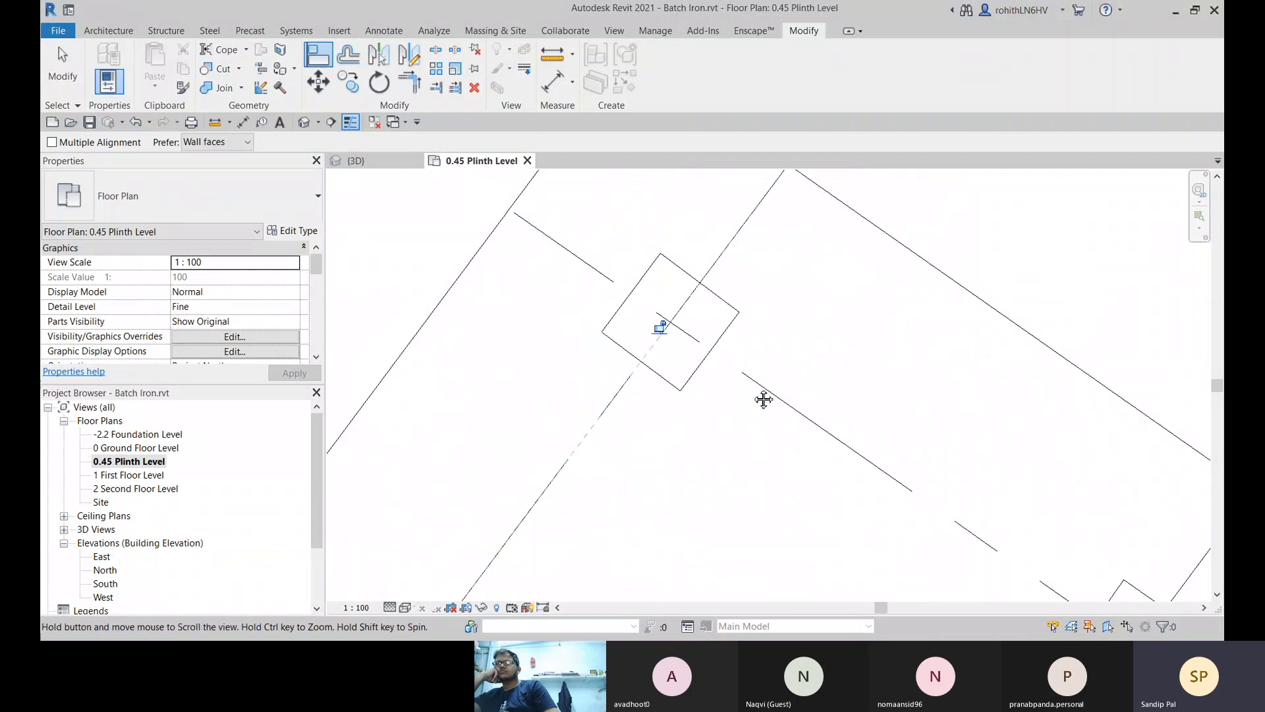
Step: Align the Center (Left/Right) reference of the column at grid intersection A-2 with grid line 2
scroll(734, 359, down, 3)
scroll(883, 396, up, 6)
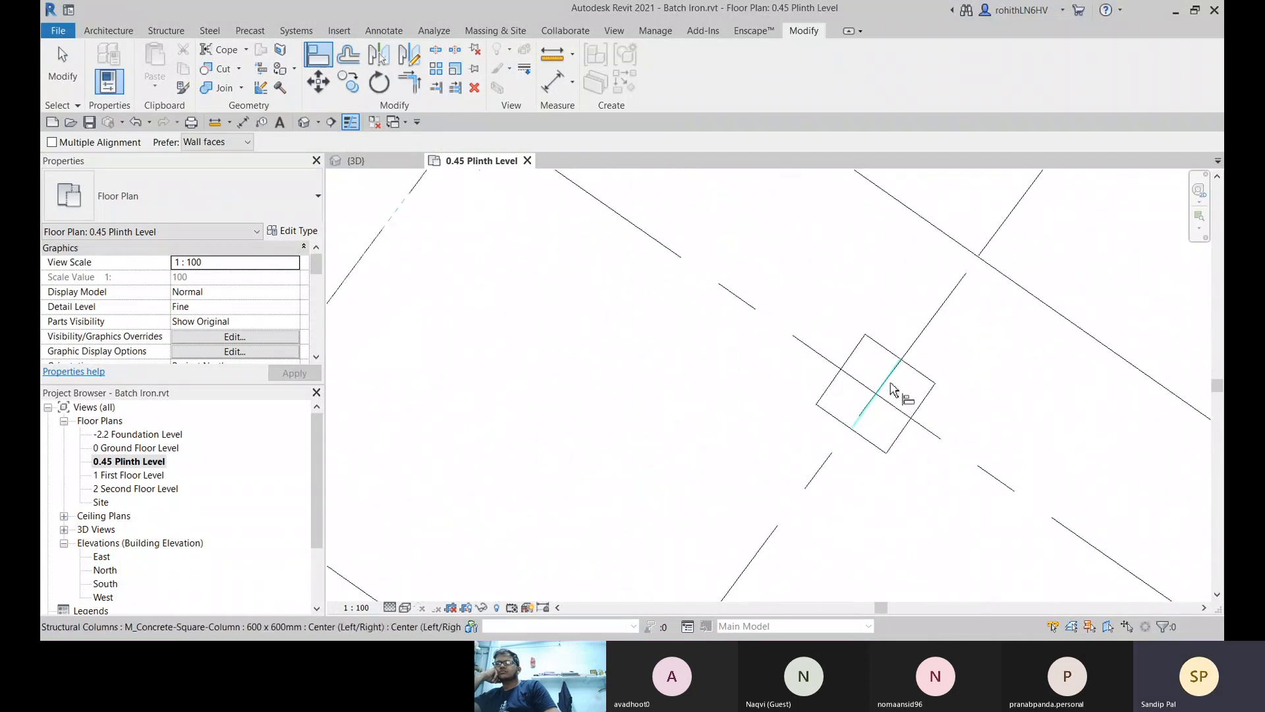
scroll(929, 341, up, 2)
click(927, 344)
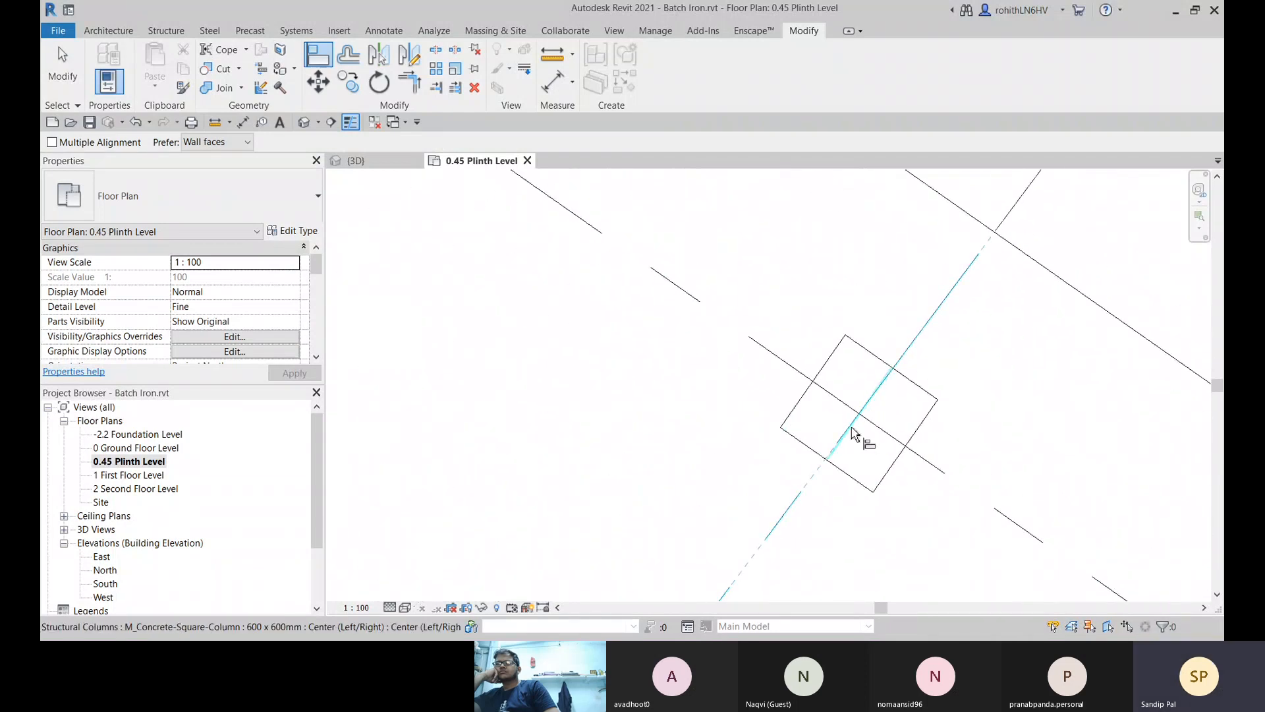
scroll(842, 463, up, 4)
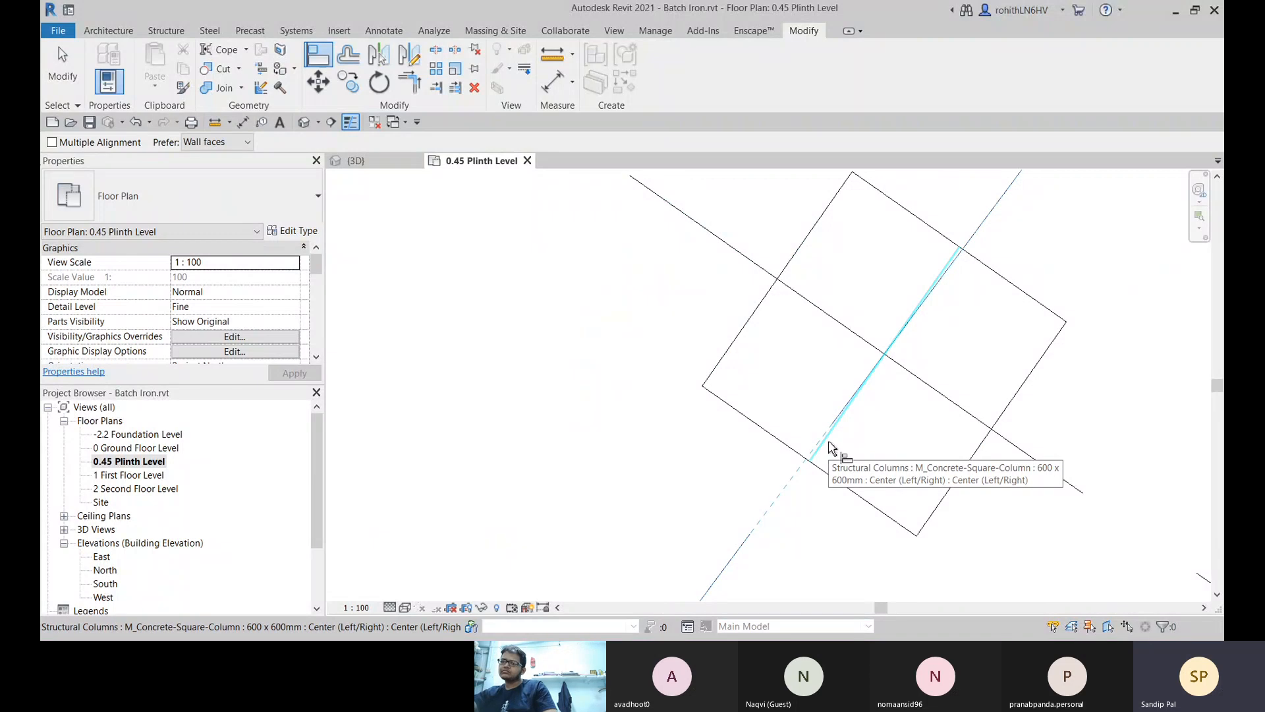
click(830, 448)
scroll(835, 452, down, 5)
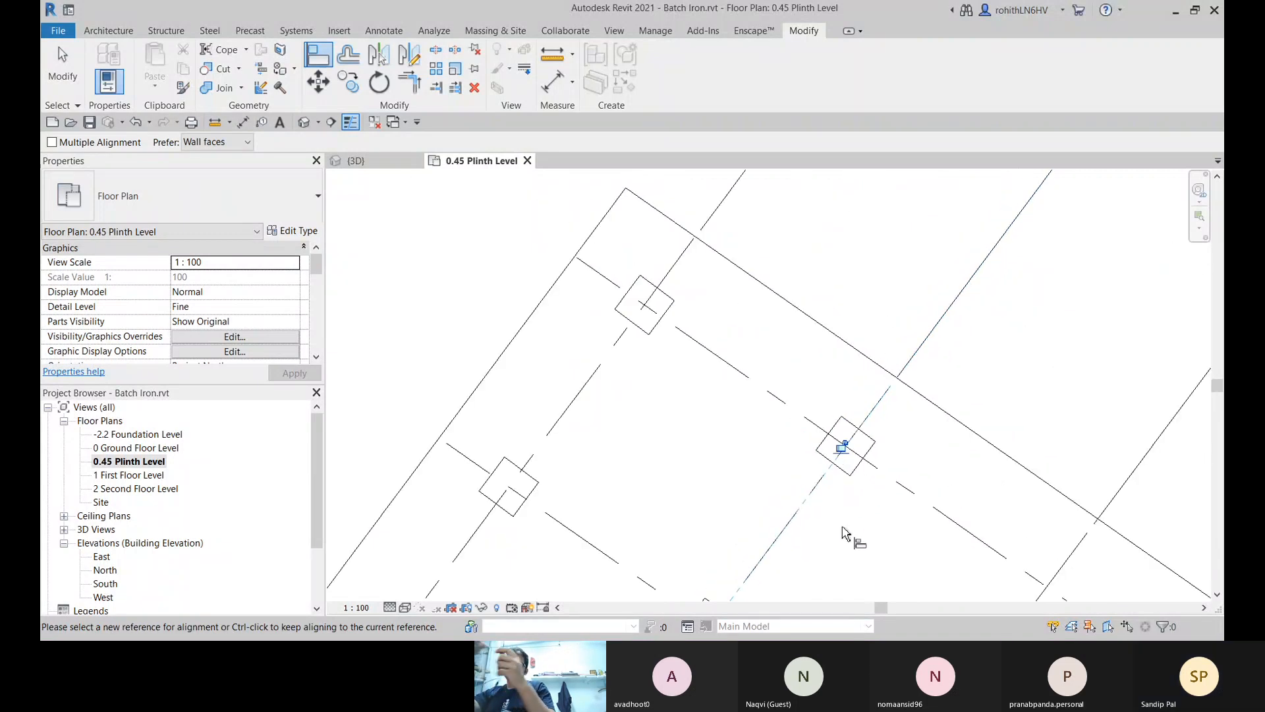
Step: Align the Center (Left/Right) reference of the column at grid intersection B-2 with grid line 2 and end the Align command
scroll(805, 339, up, 5)
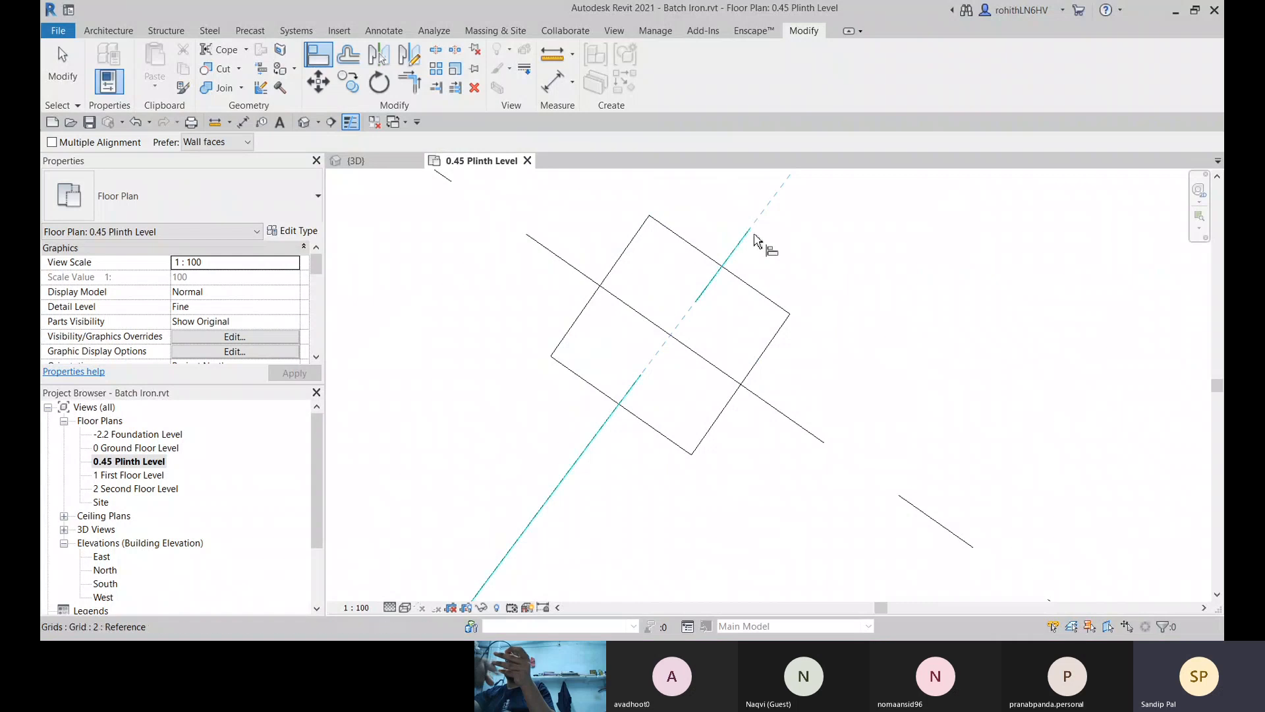
click(743, 238)
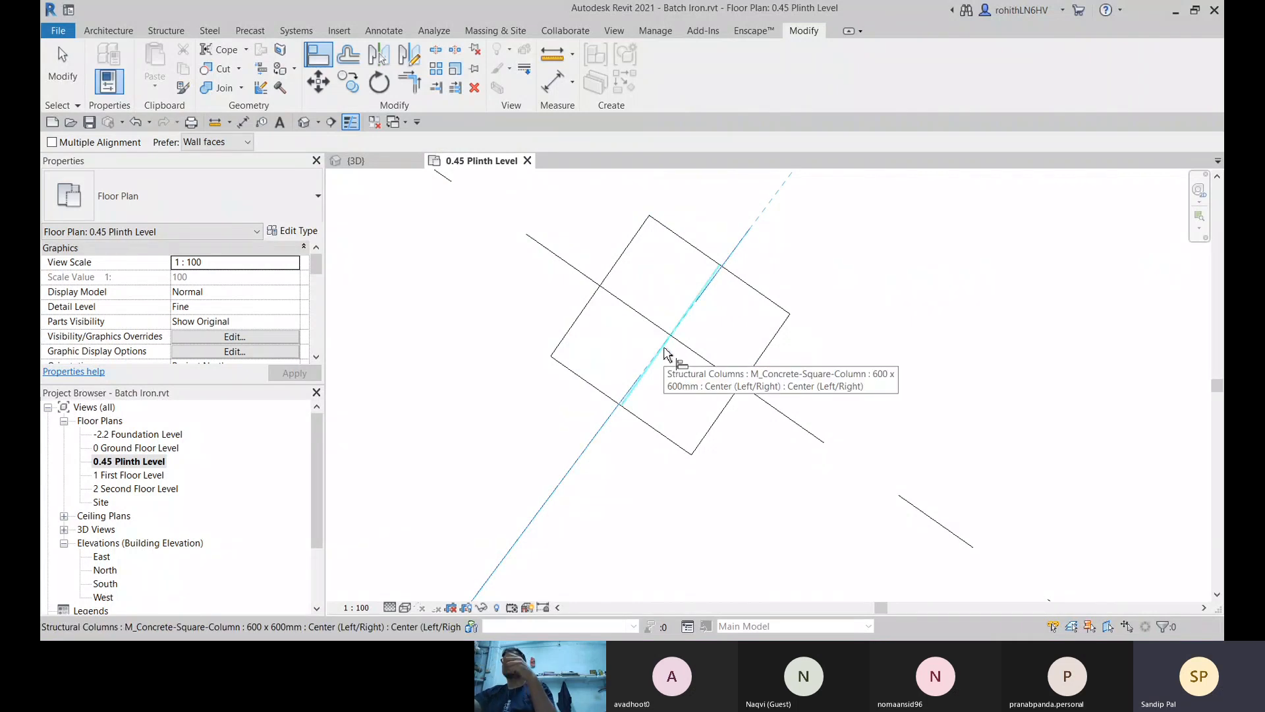
click(666, 356)
scroll(757, 361, down, 4)
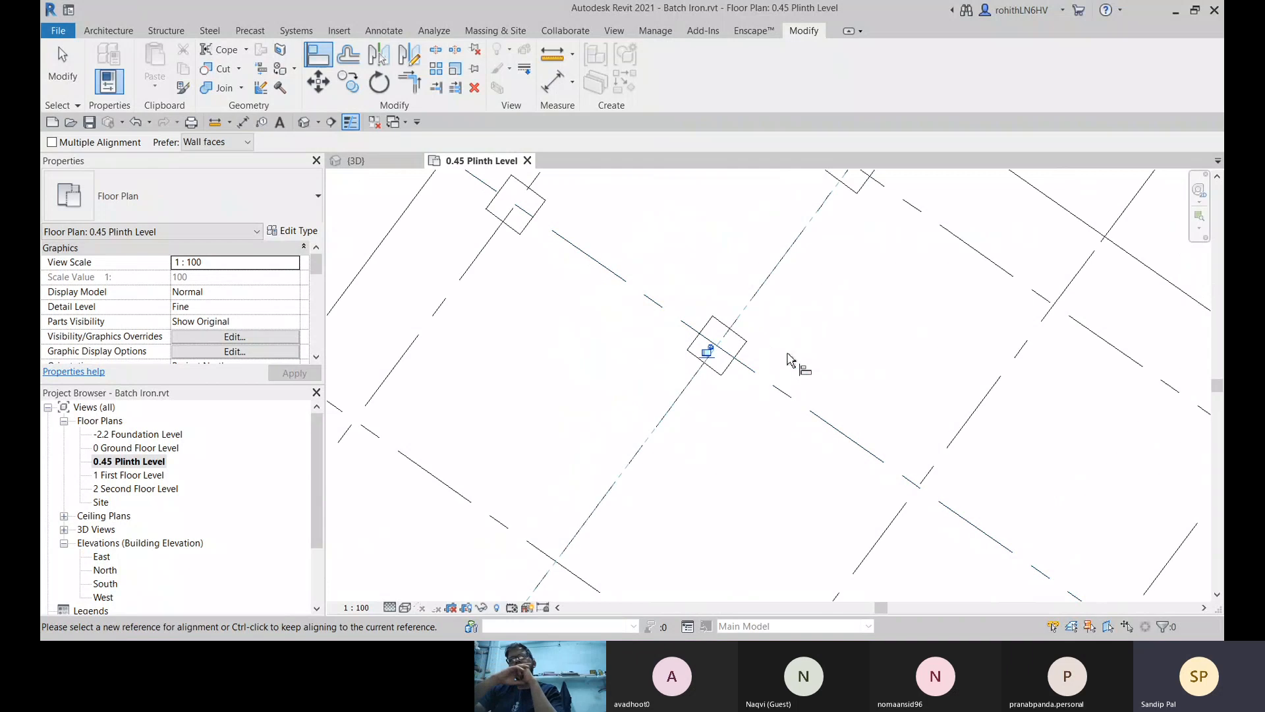
scroll(725, 462, down, 3)
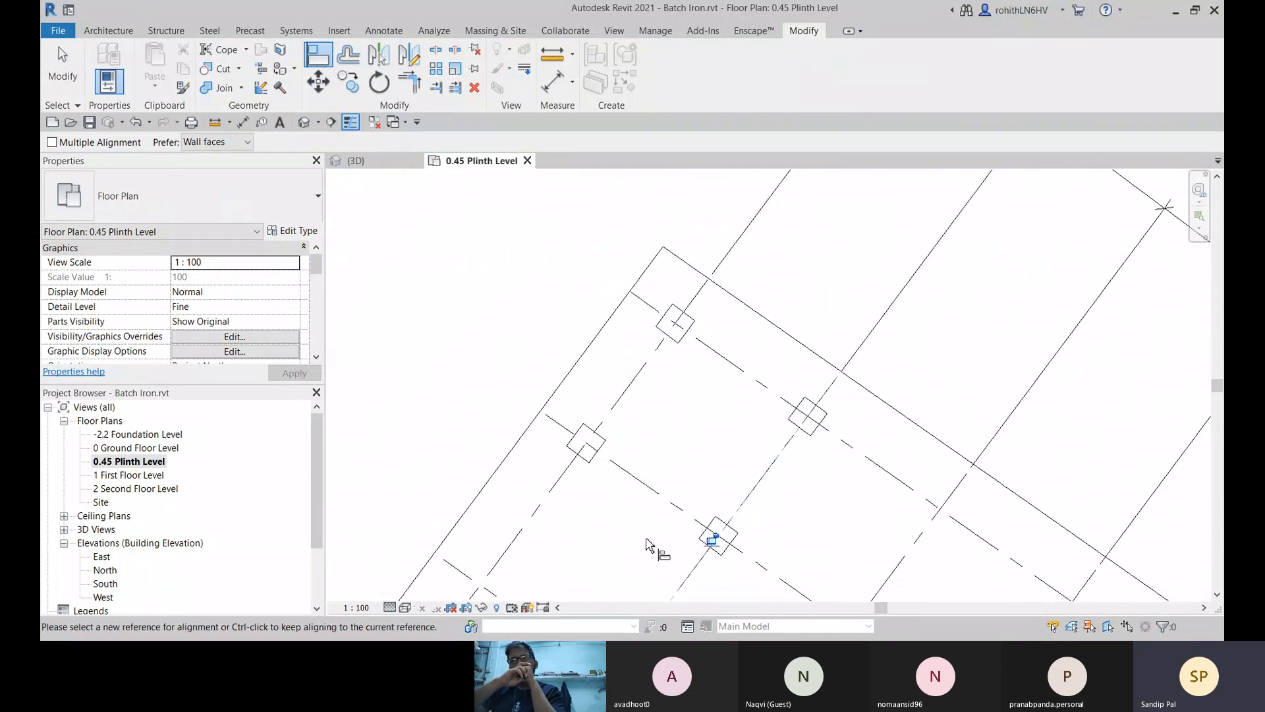
key(Escape)
key(Escape)
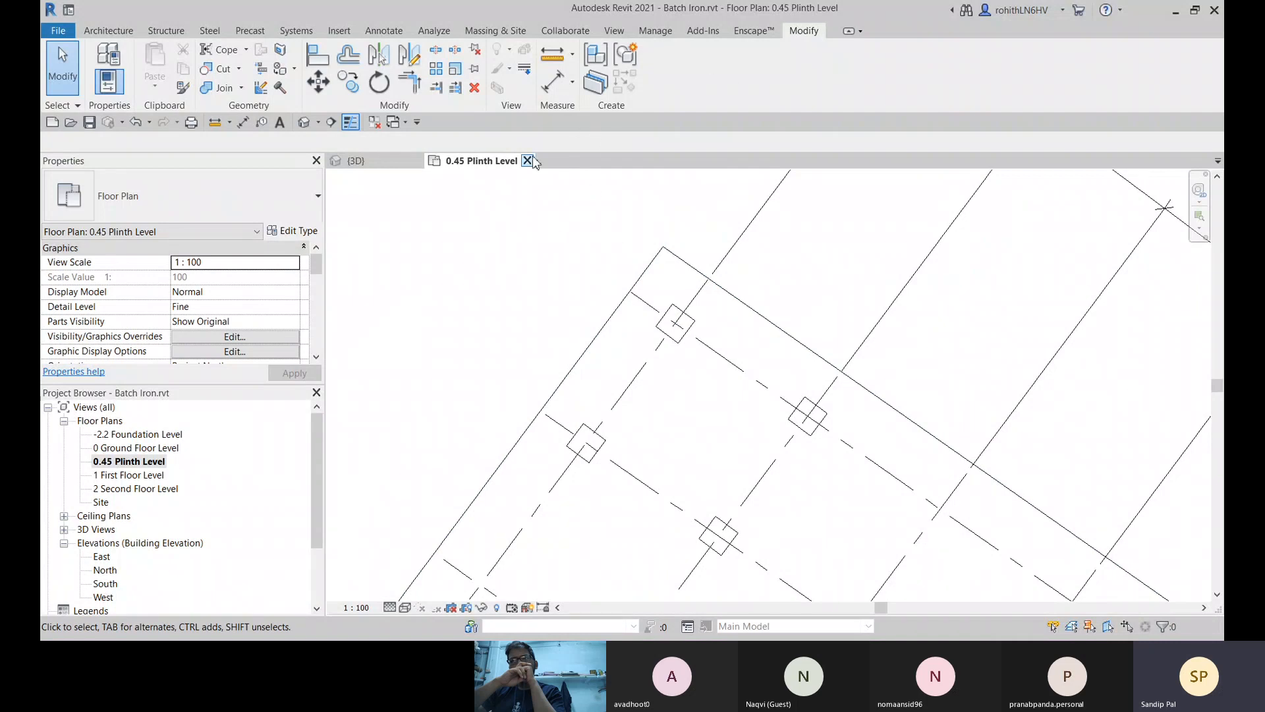
Step: Set the base level of the column at grid intersection A-1 to -2.2 Foundation Level
scroll(588, 282, down, 5)
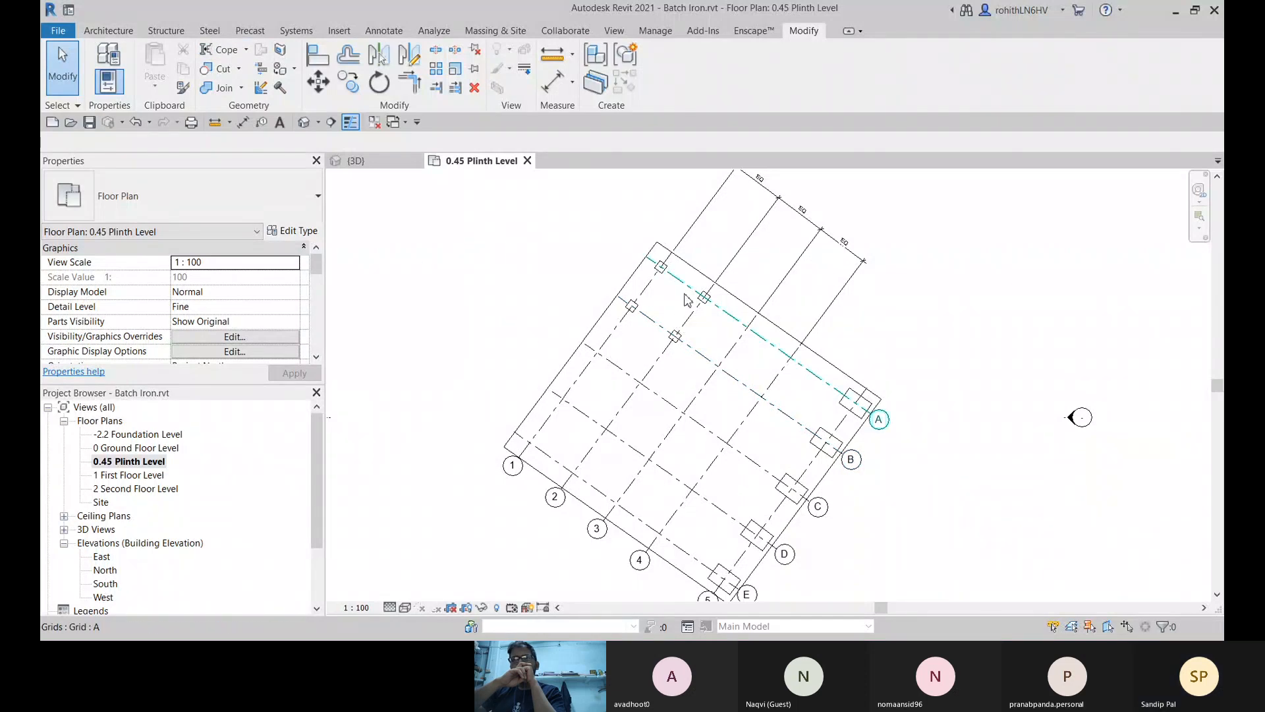
scroll(657, 283, up, 3)
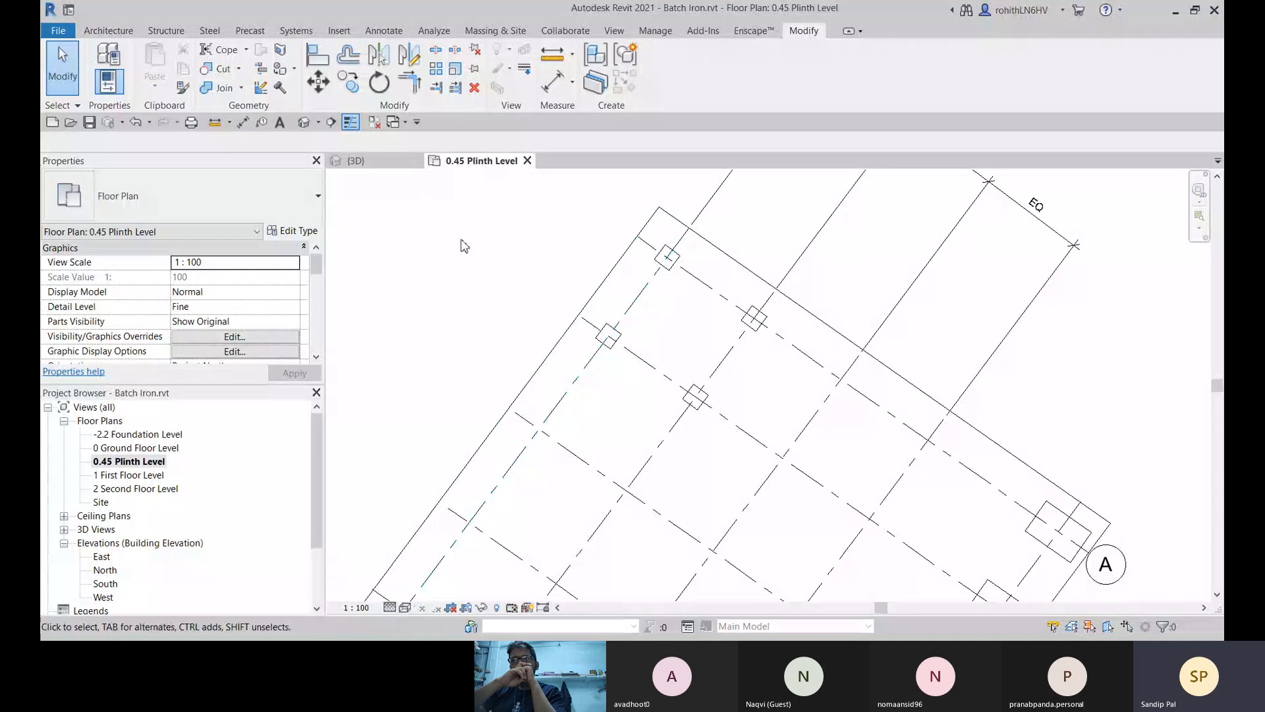
click(667, 258)
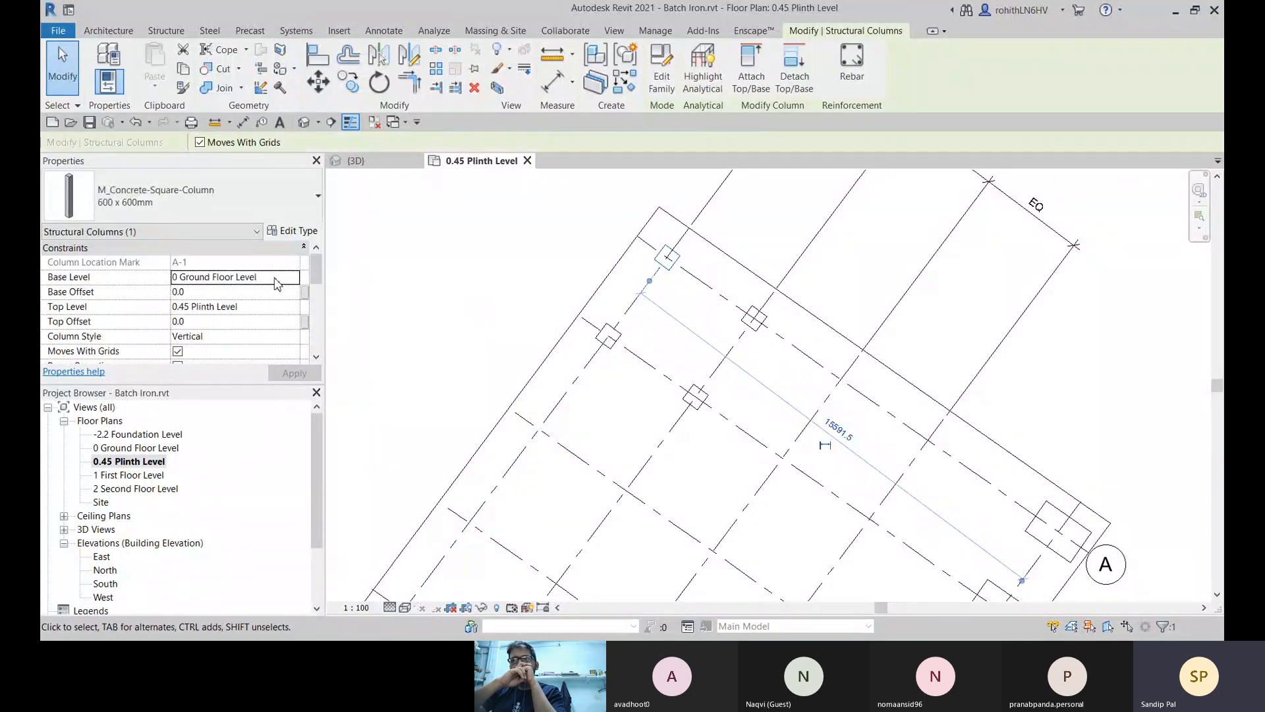
click(293, 277)
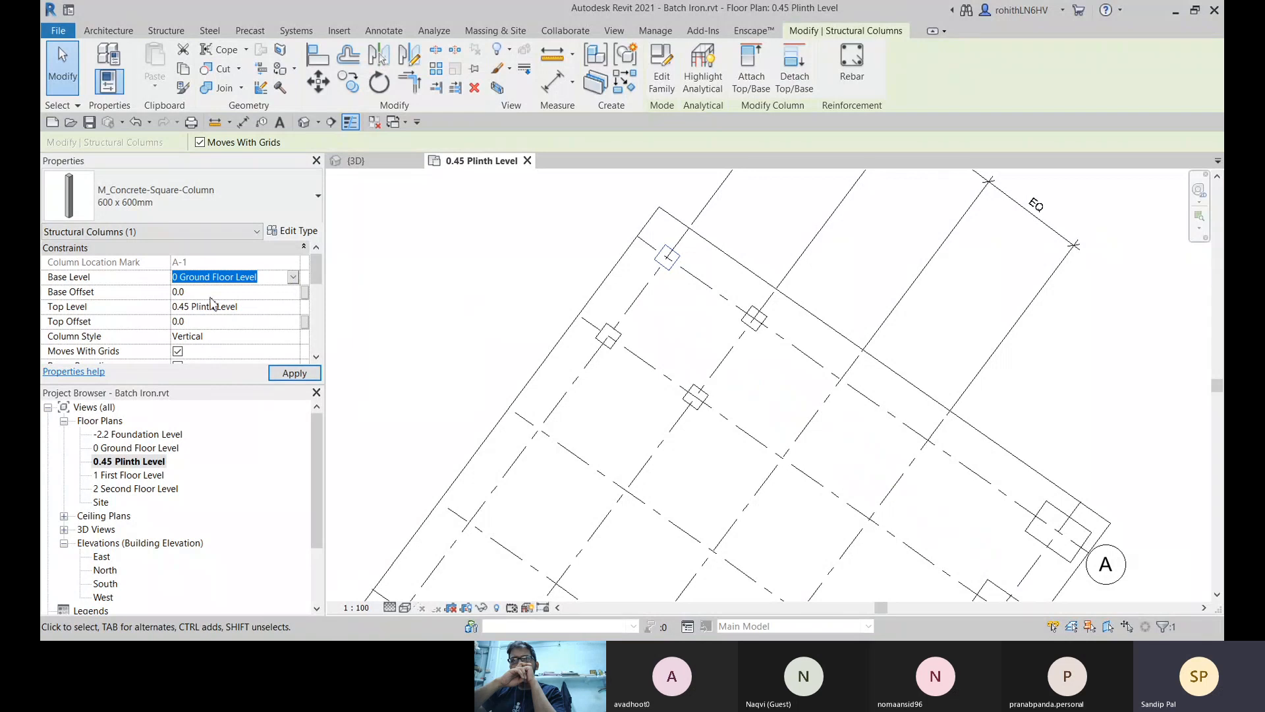
key(Up)
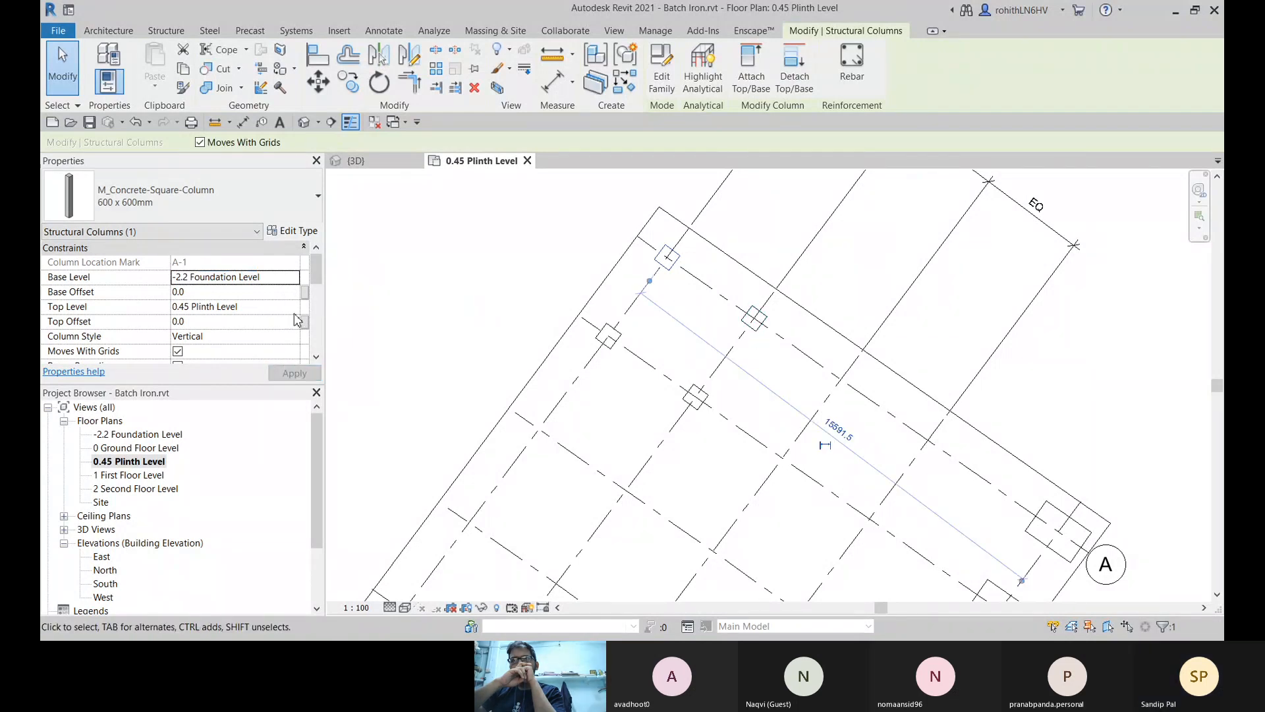
Step: Set the base level of the columns at A-2, B-1 and B-2 together to -2.2 Foundation Level and clear the selection
click(754, 318)
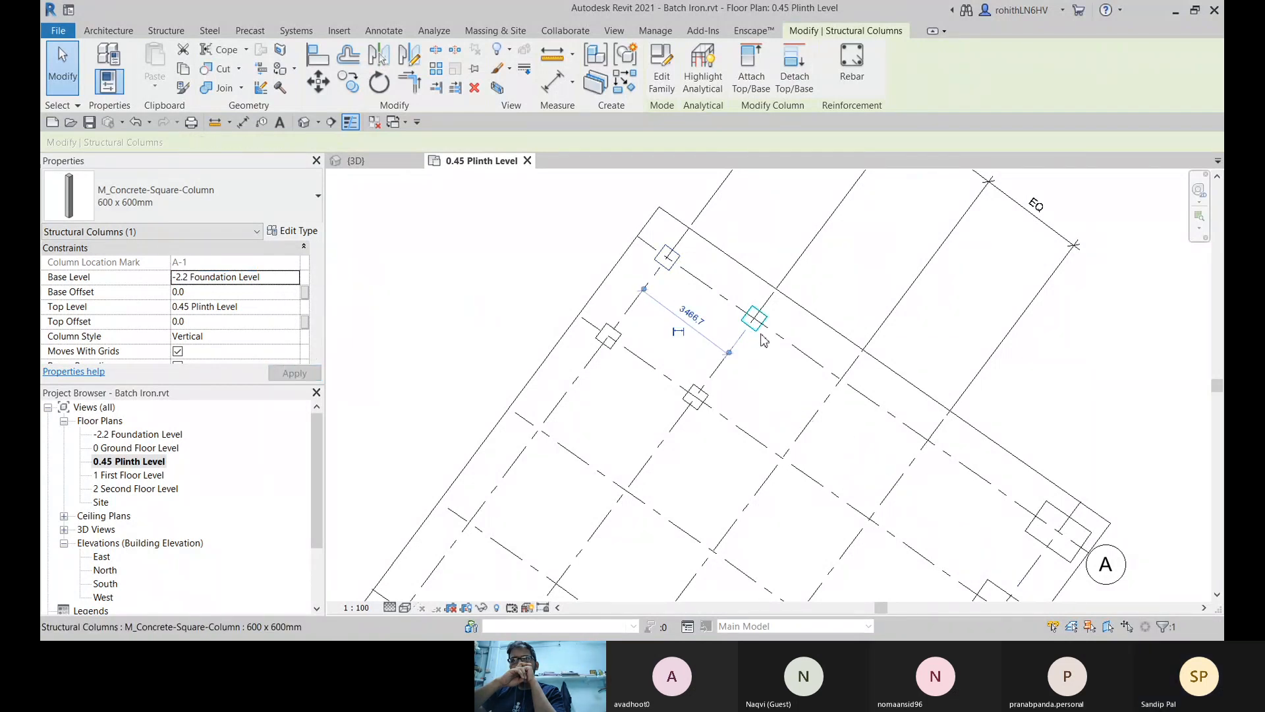
ctrl+click(613, 346)
click(296, 282)
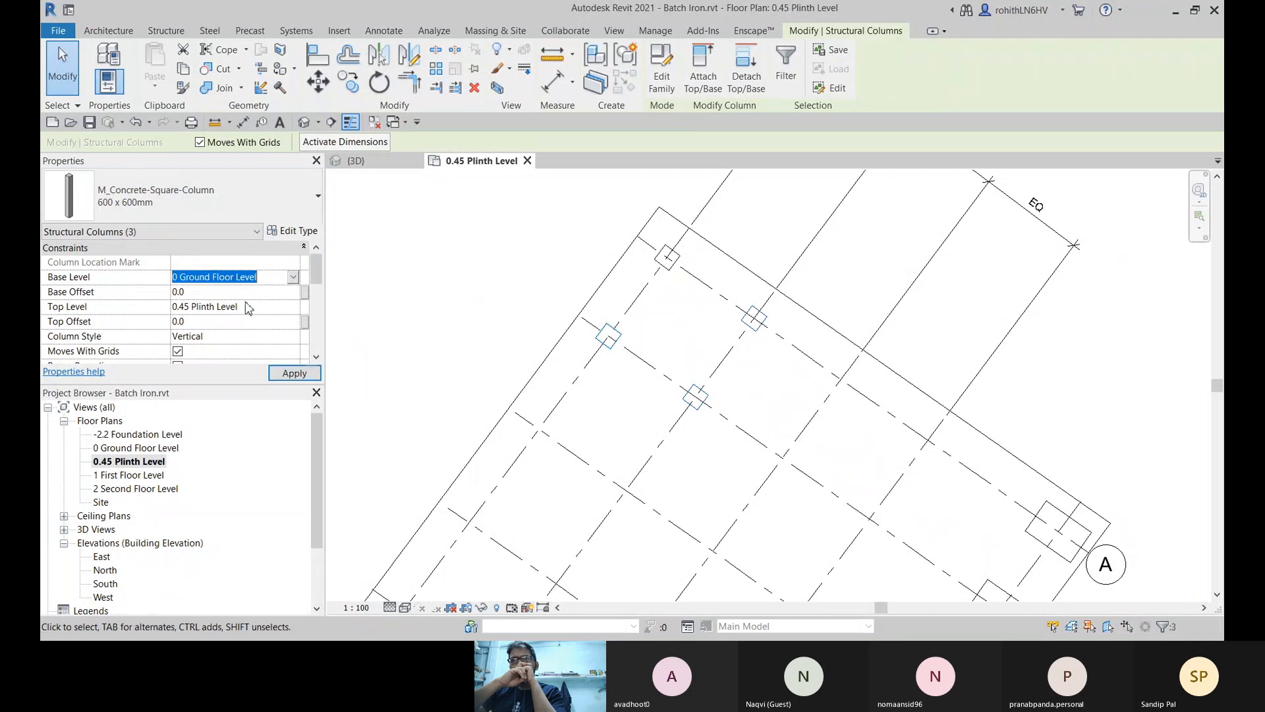
click(242, 293)
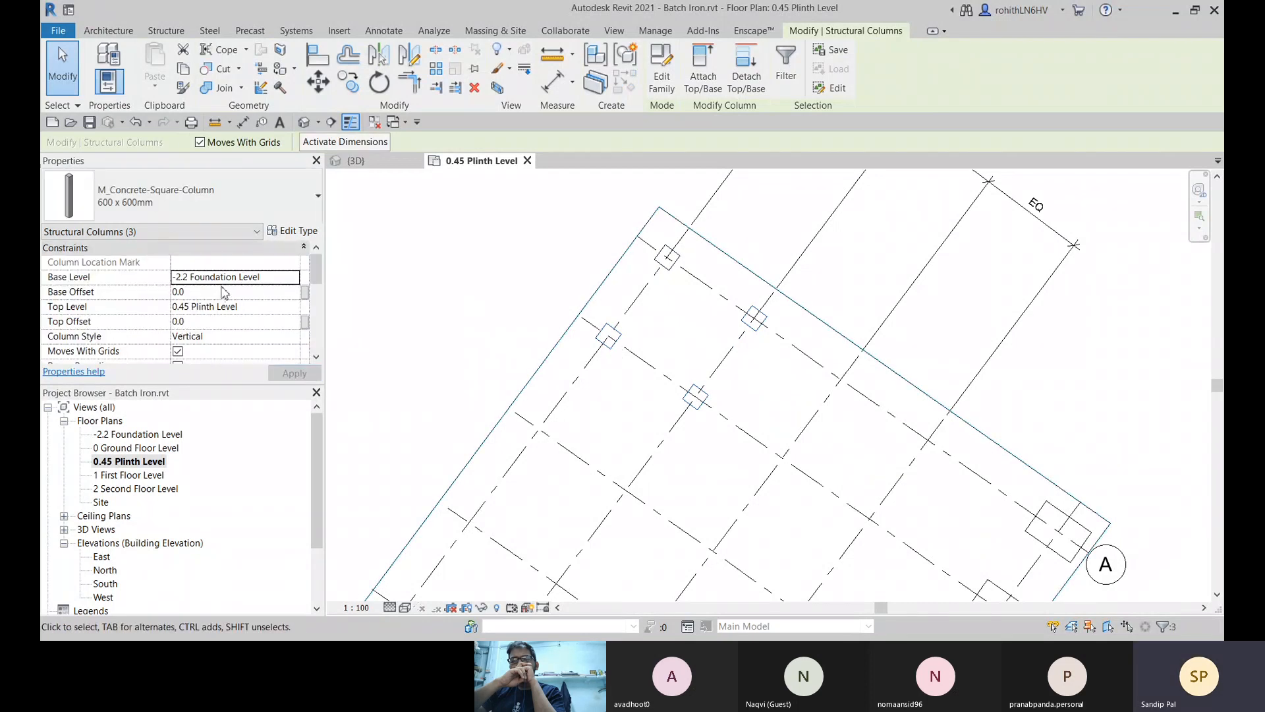
click(527, 265)
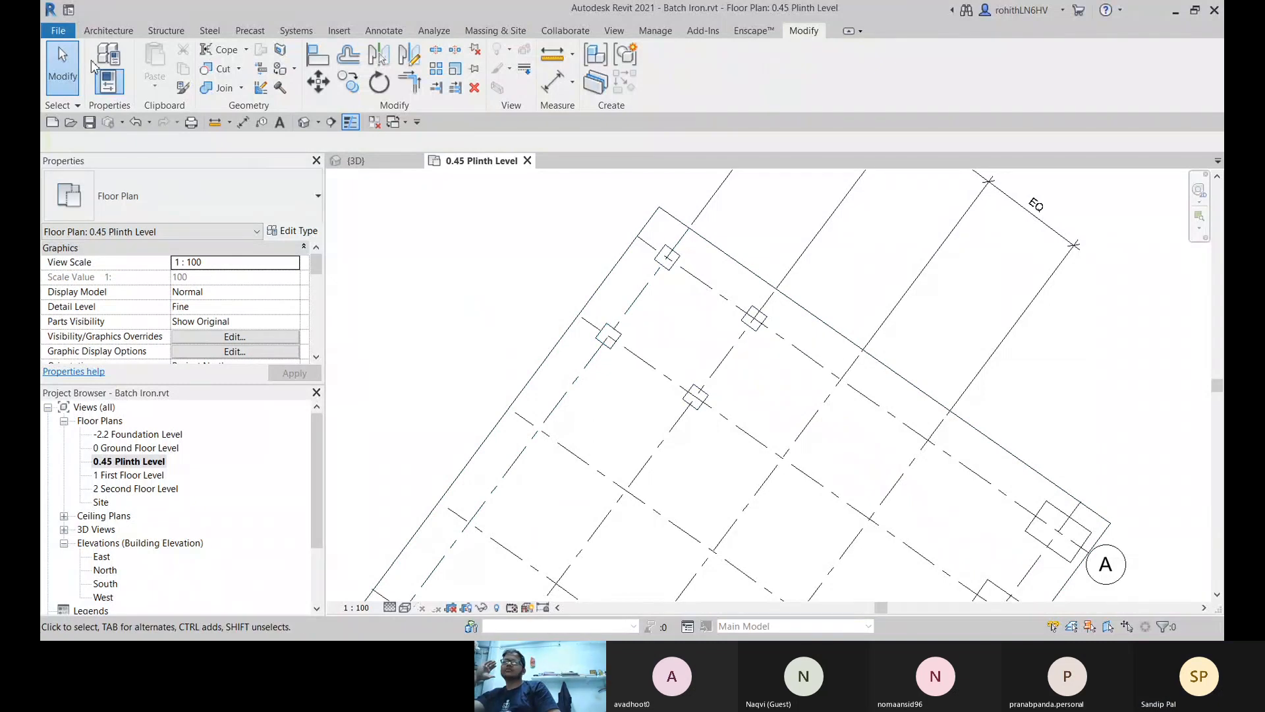
click(173, 34)
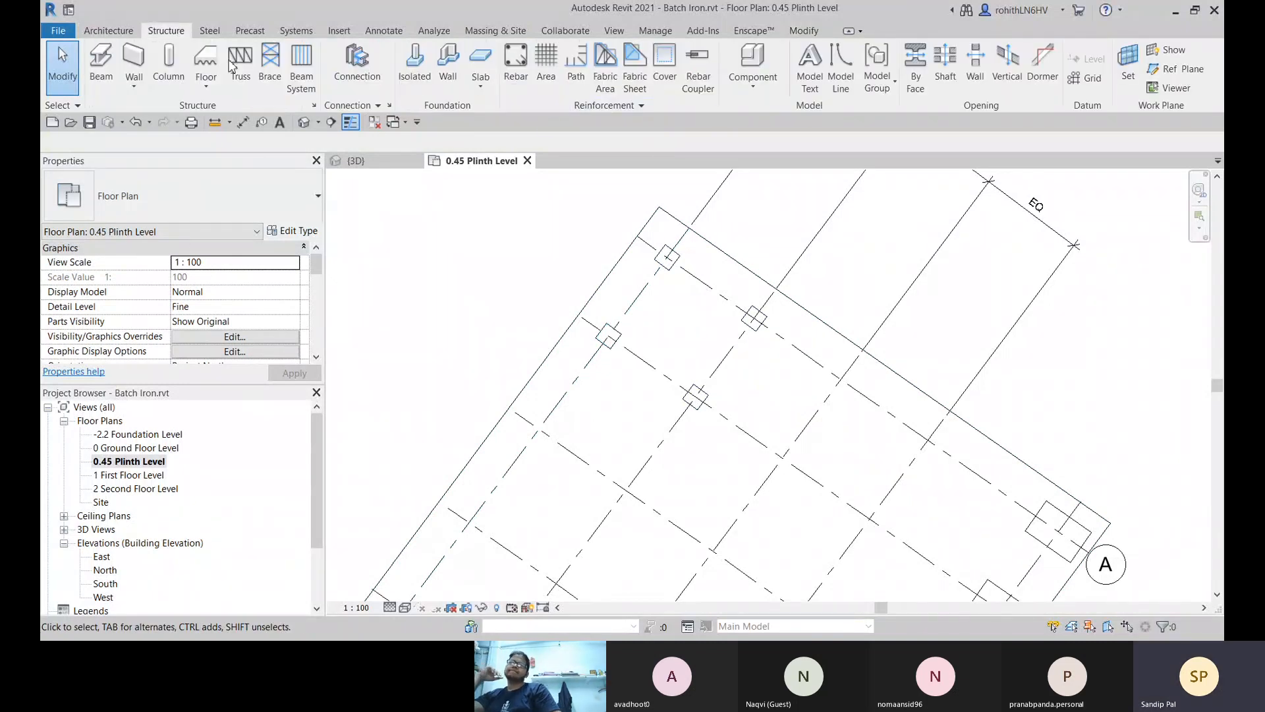
click(414, 78)
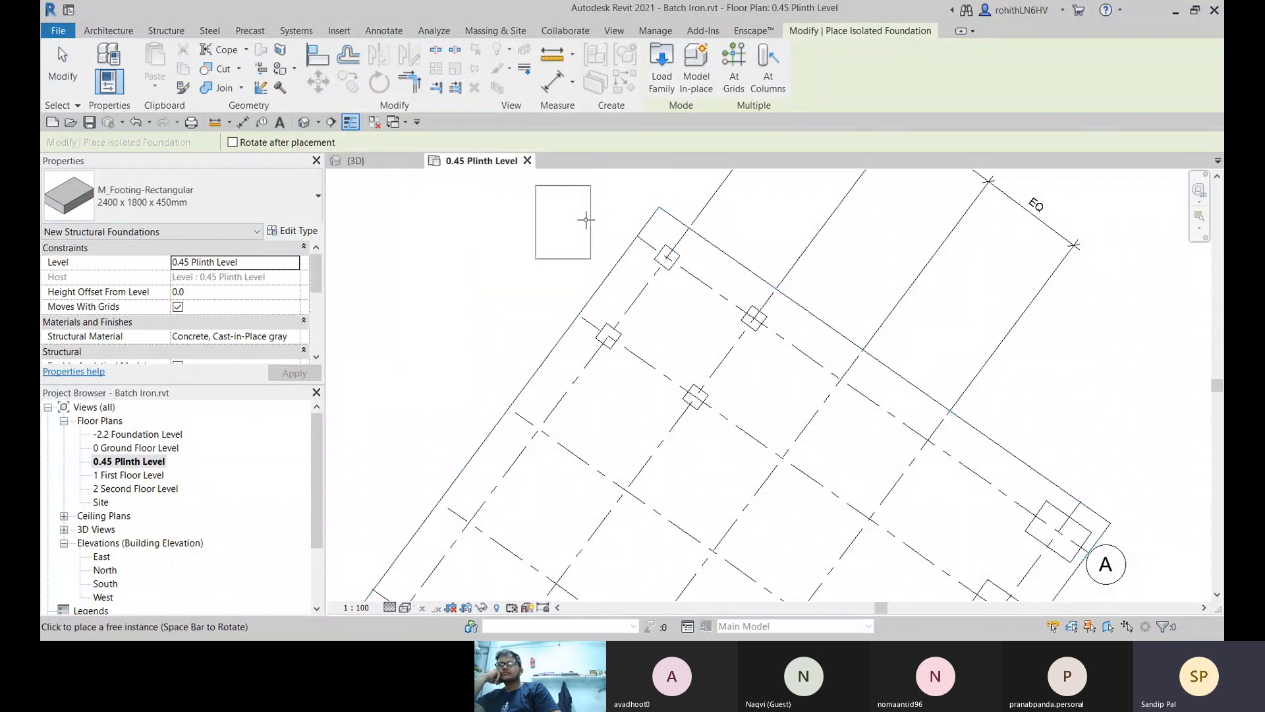
right_click(541, 212)
click(552, 227)
right_click(551, 236)
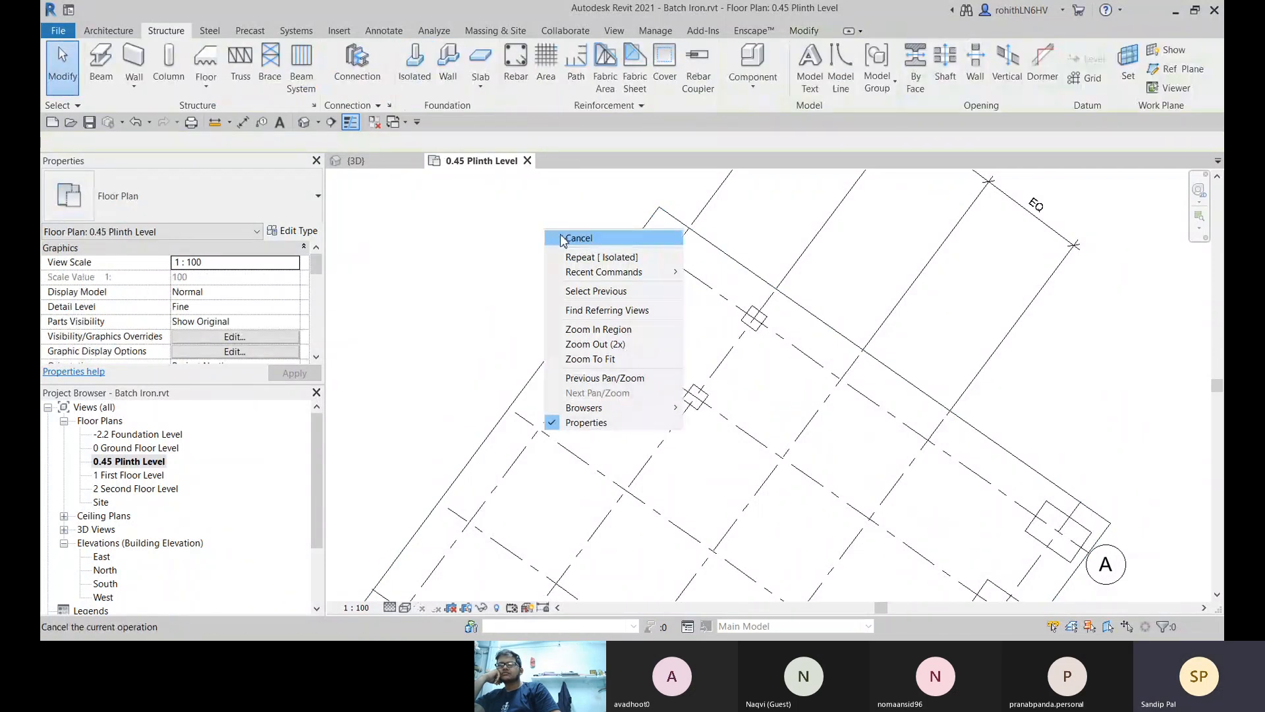
click(564, 240)
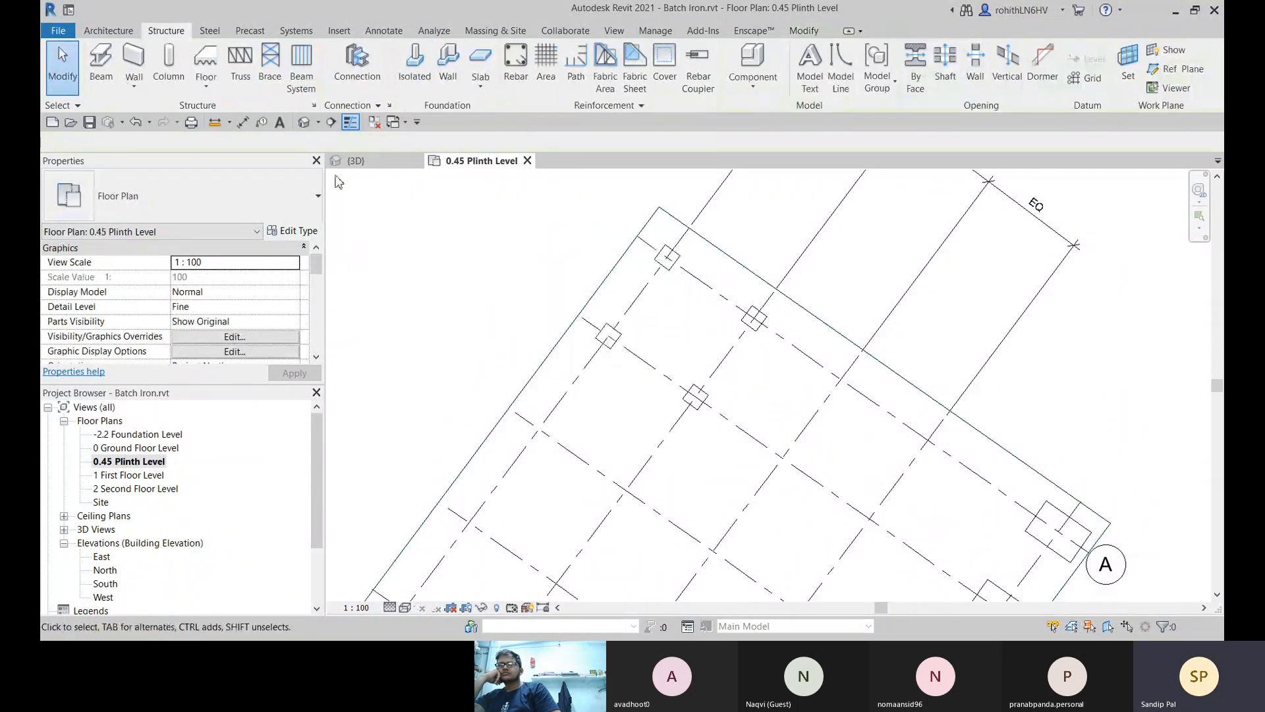
Step: Place a 600 x 400 concrete rectangular beam along grid line 1 between the facing edges of the A-1 and B-1 columns
click(101, 66)
scroll(653, 277, up, 4)
scroll(643, 271, up, 1)
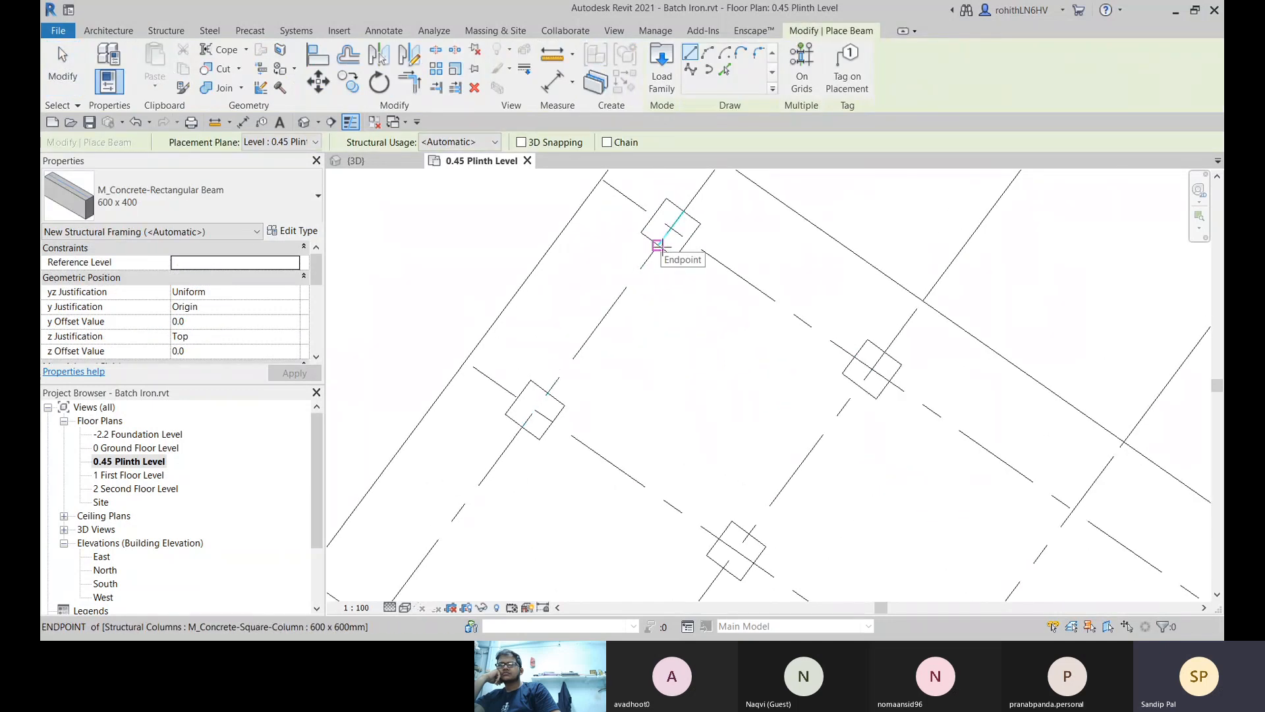
scroll(657, 246, up, 2)
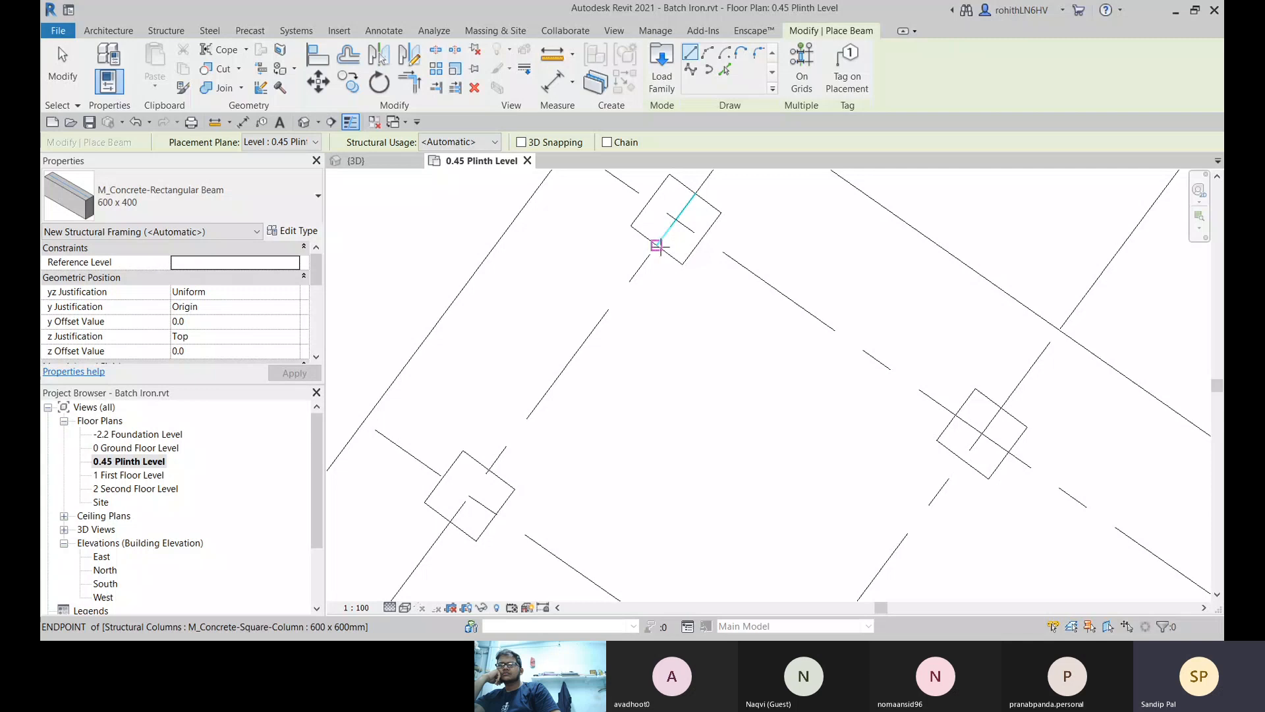
click(657, 247)
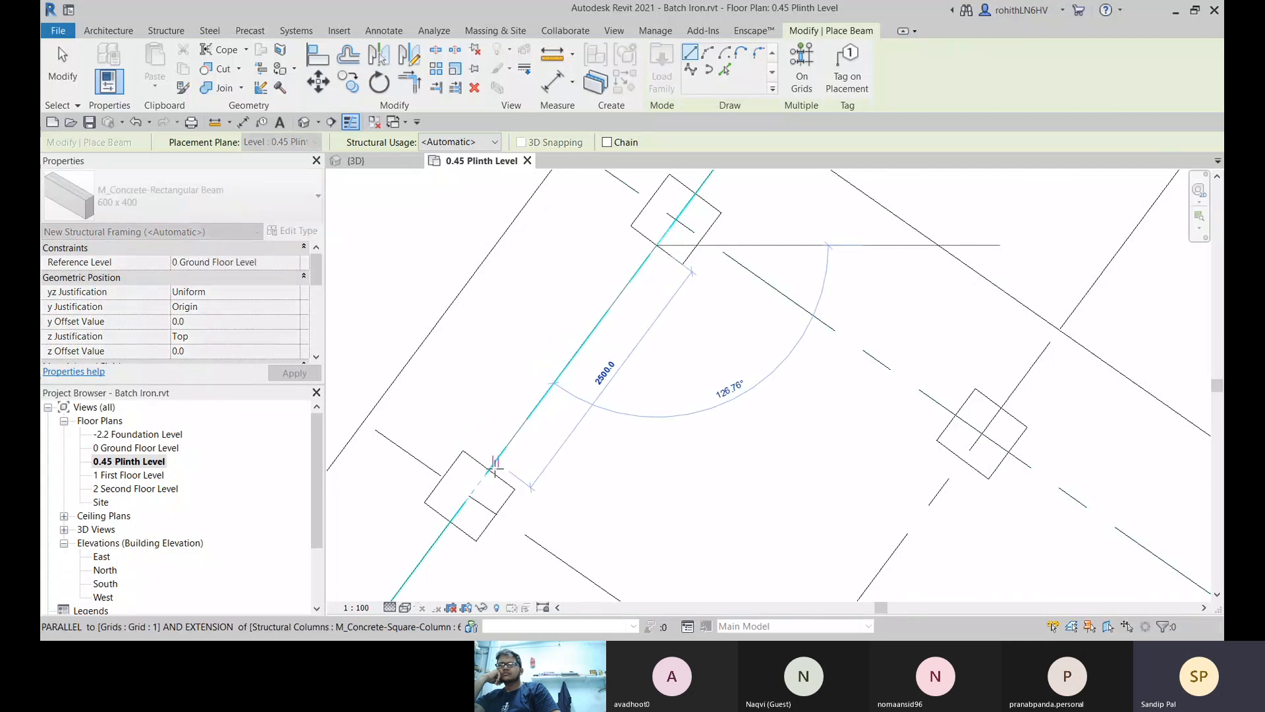
scroll(491, 469, up, 1)
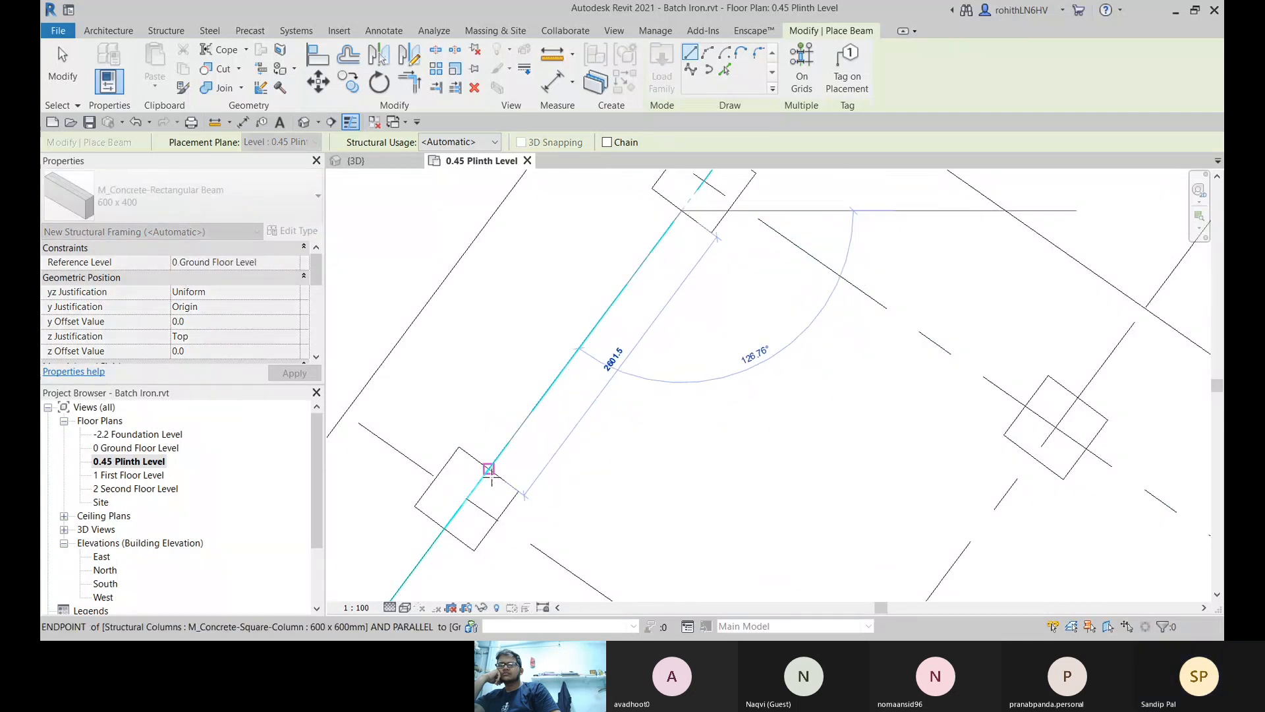
click(489, 468)
scroll(666, 268, up, 3)
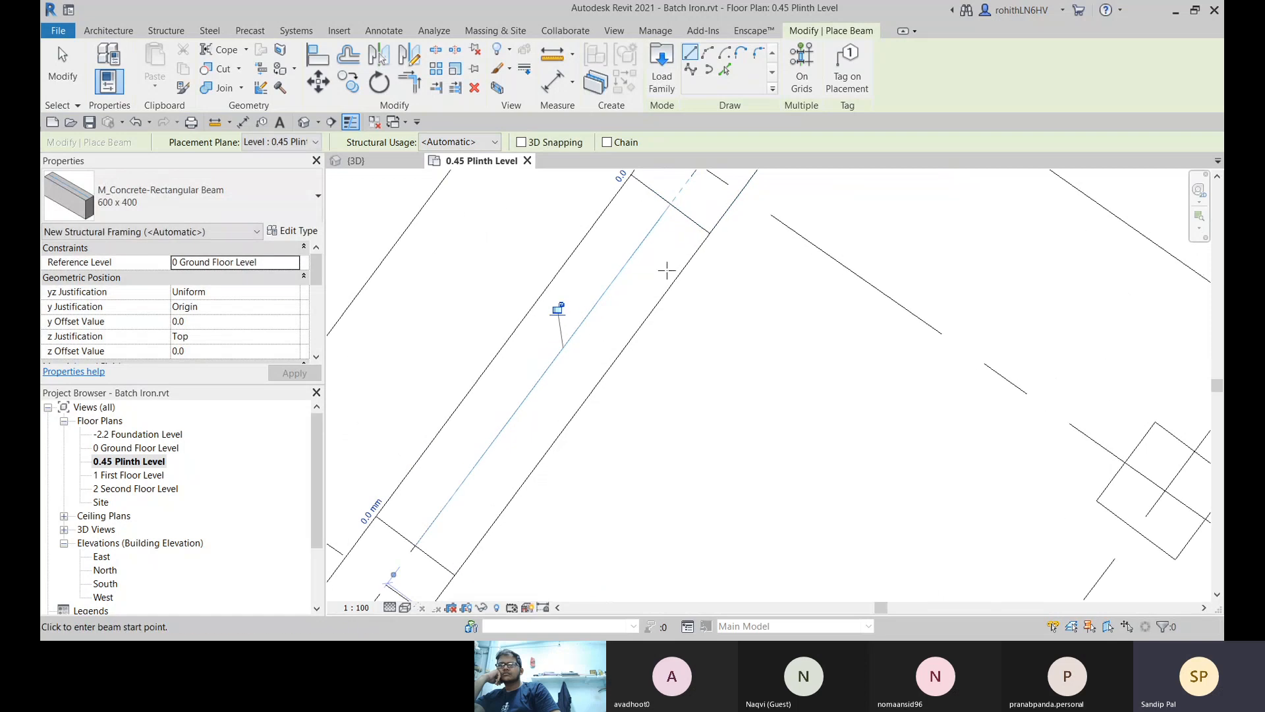
scroll(655, 266, down, 1)
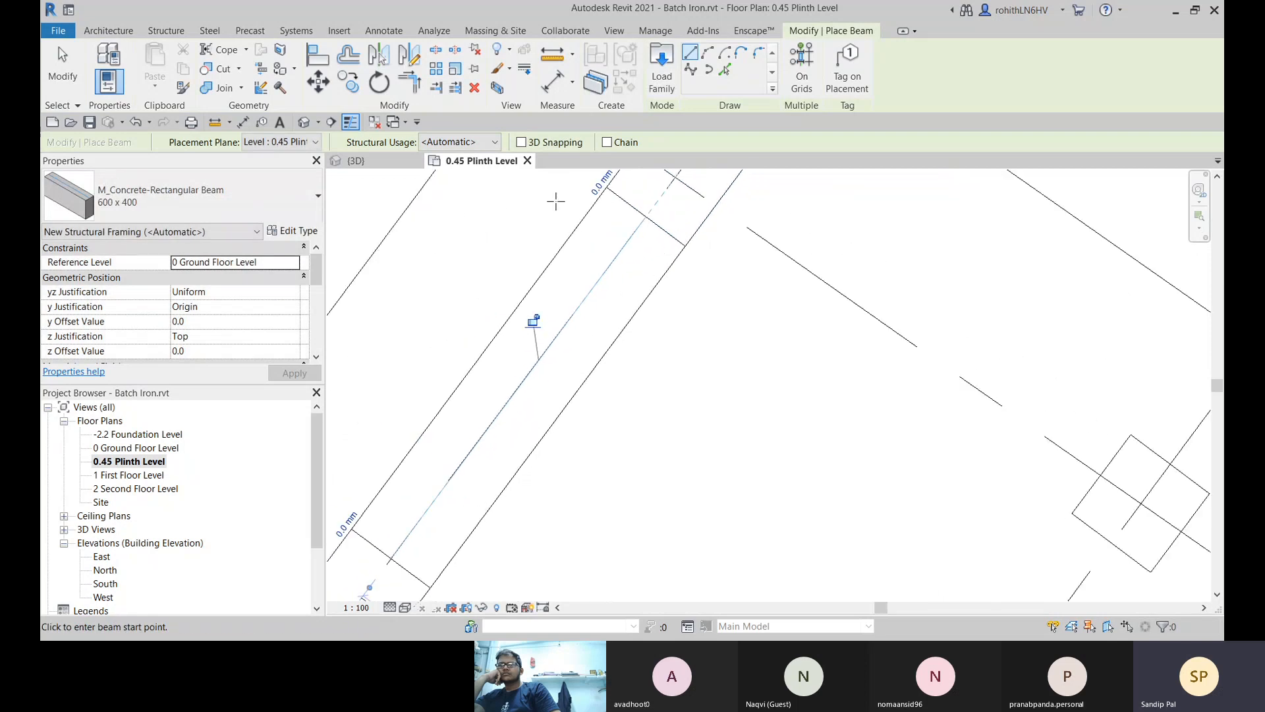
scroll(591, 225, down, 3)
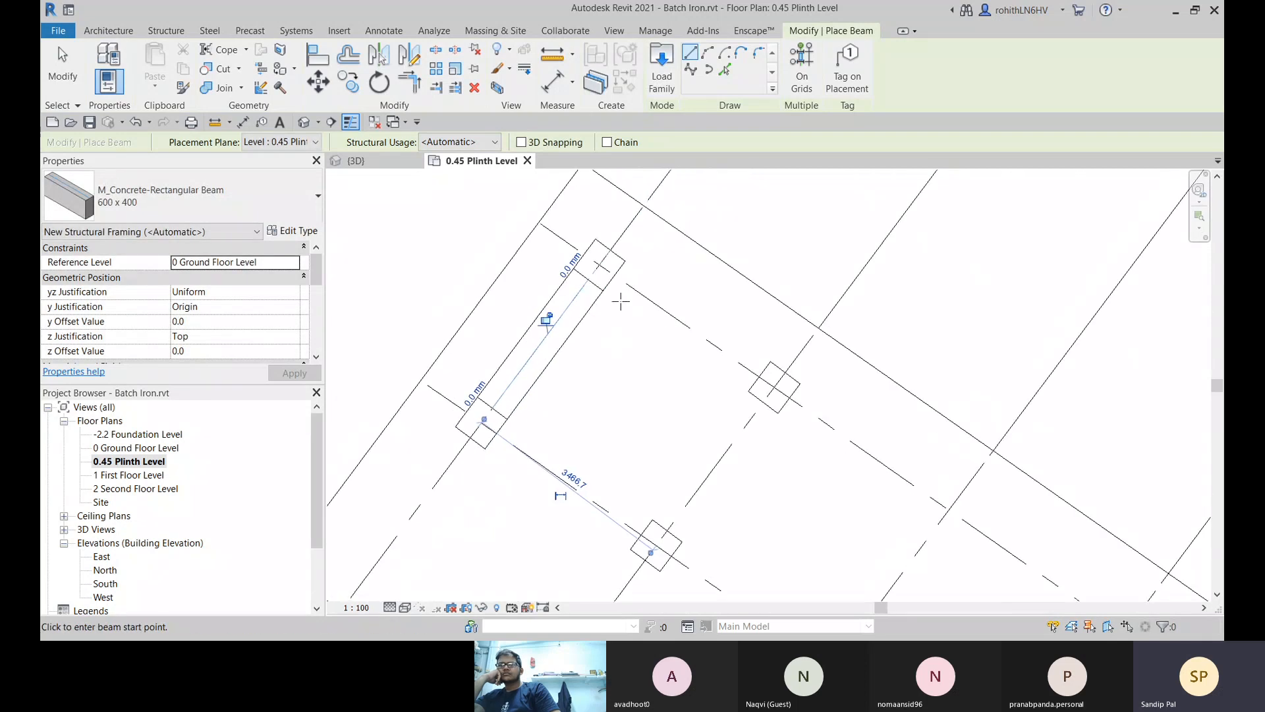
Step: Place a 600 x 400 concrete rectangular beam with reference level 0.45 Plinth Level along grid line 2 between the A-2 and B-2 columns
click(295, 263)
key(Down)
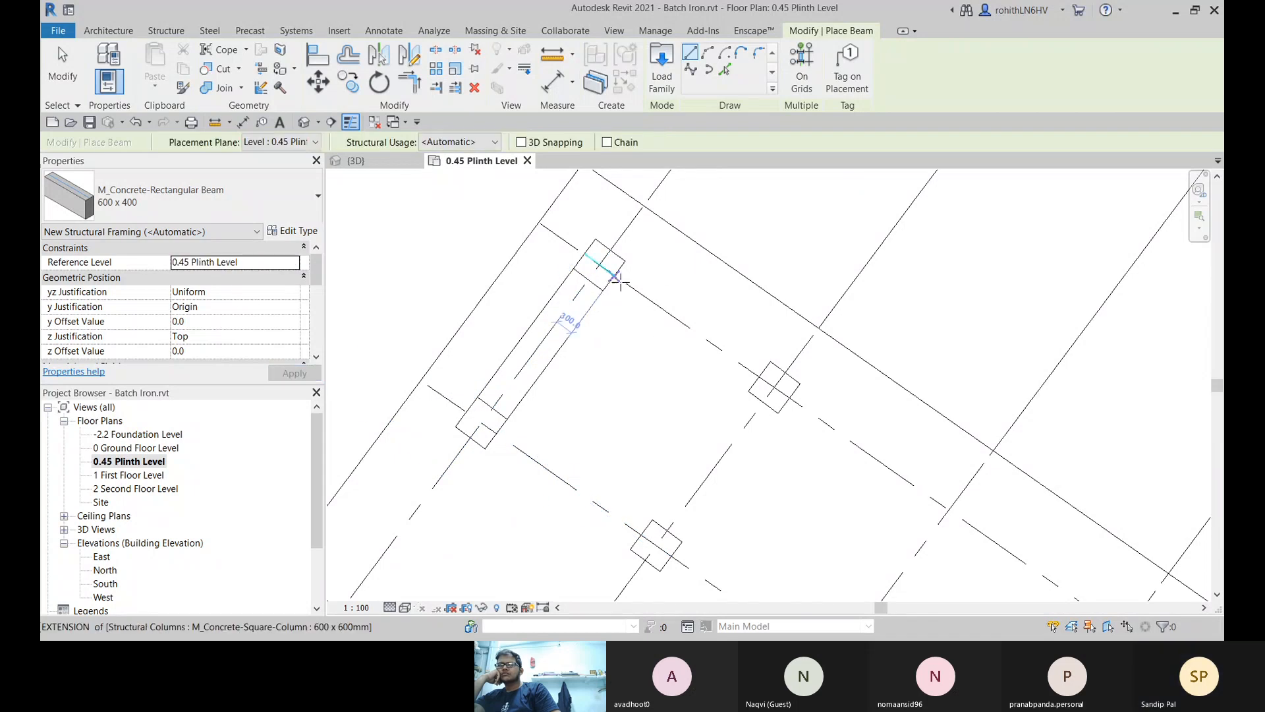
scroll(617, 278, up, 3)
scroll(575, 267, up, 1)
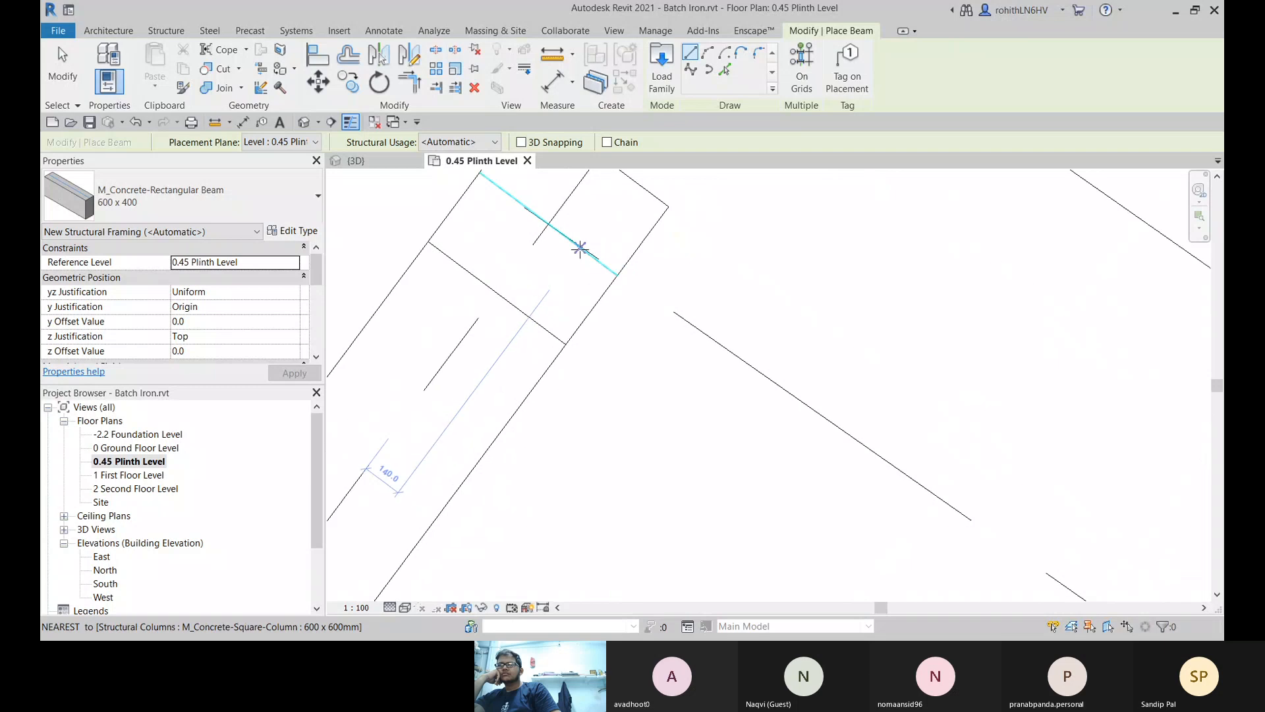
middle_drag(563, 253, 602, 330)
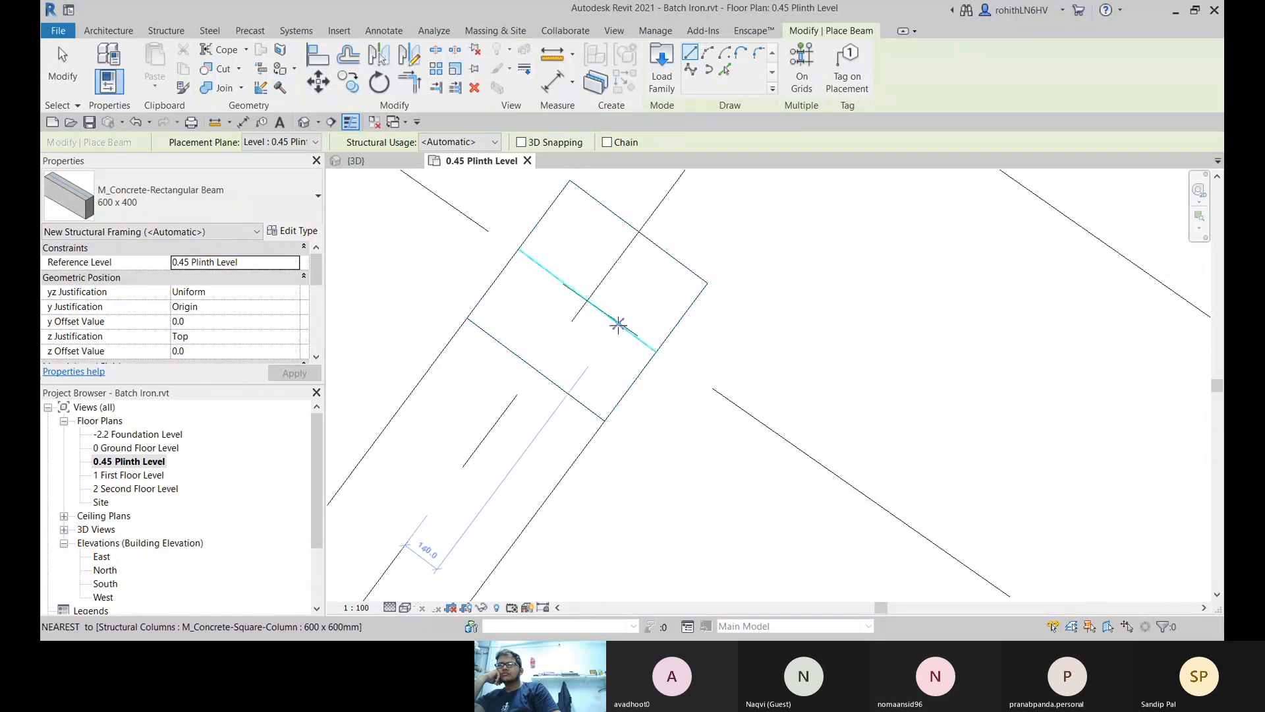
scroll(689, 421, down, 2)
scroll(694, 420, down, 2)
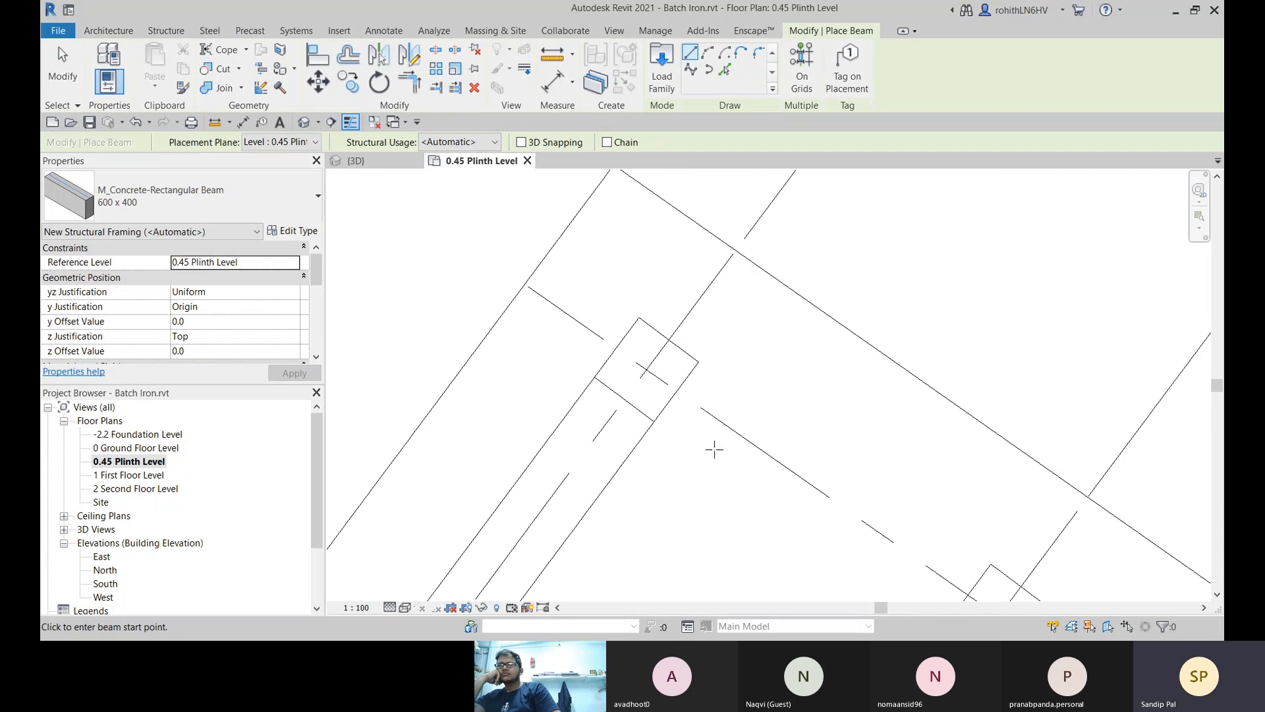
middle_drag(720, 488, 768, 179)
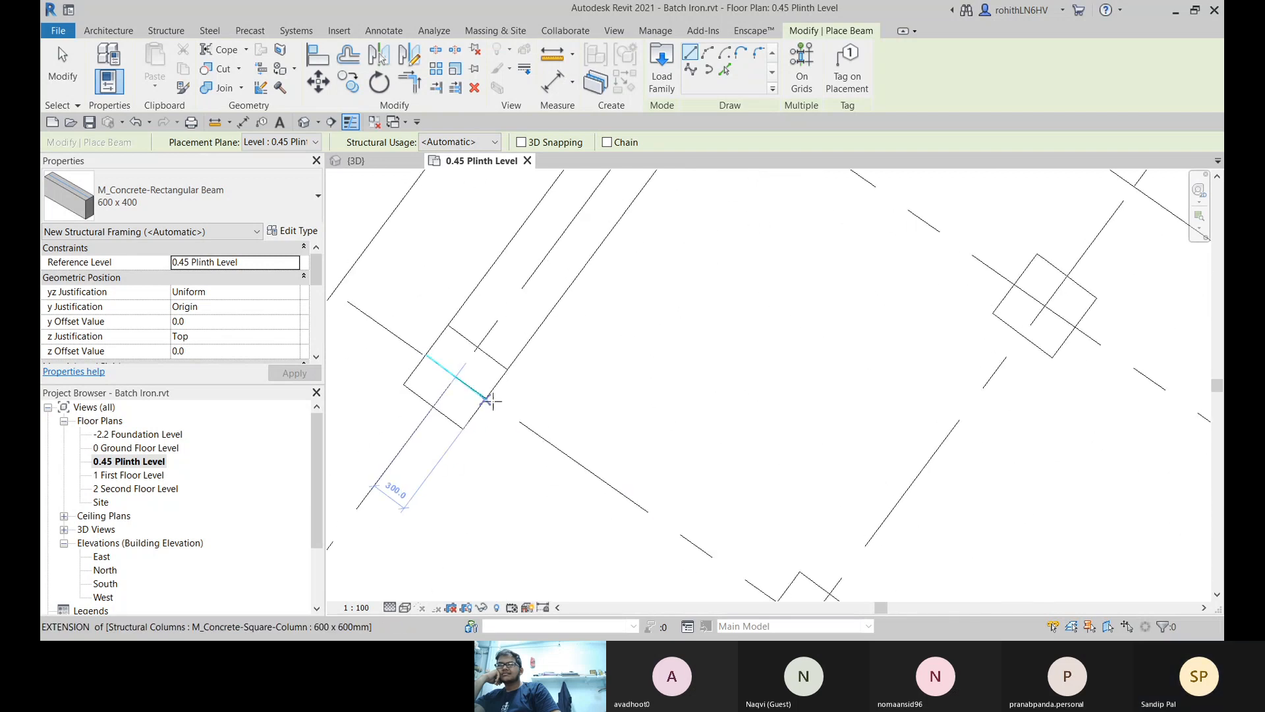
scroll(488, 400, up, 5)
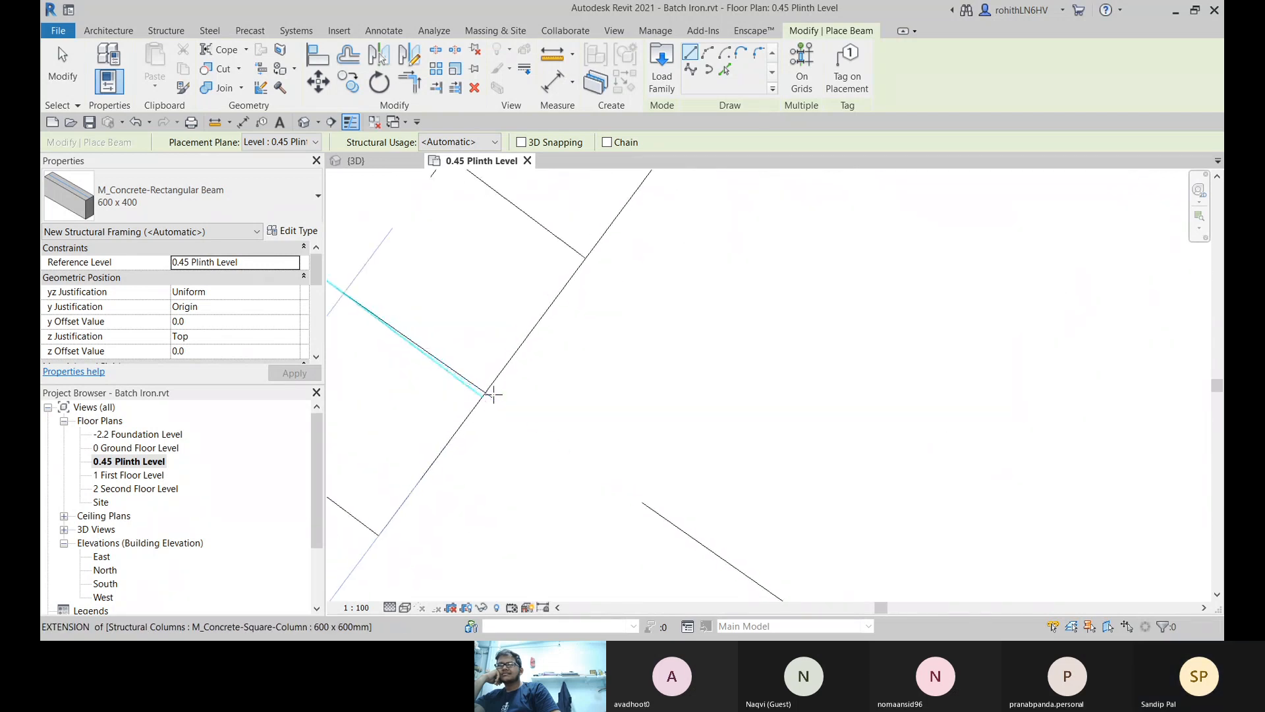
scroll(481, 392, down, 5)
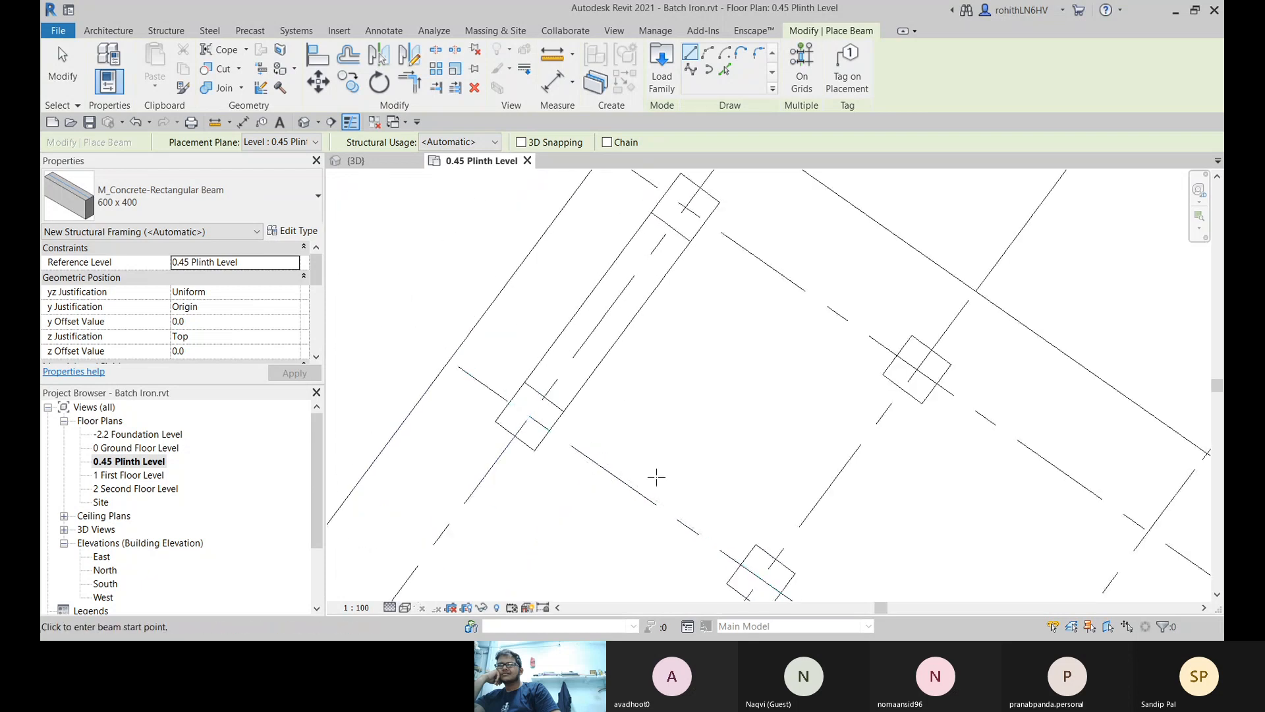
middle_drag(657, 478, 670, 443)
scroll(914, 359, up, 3)
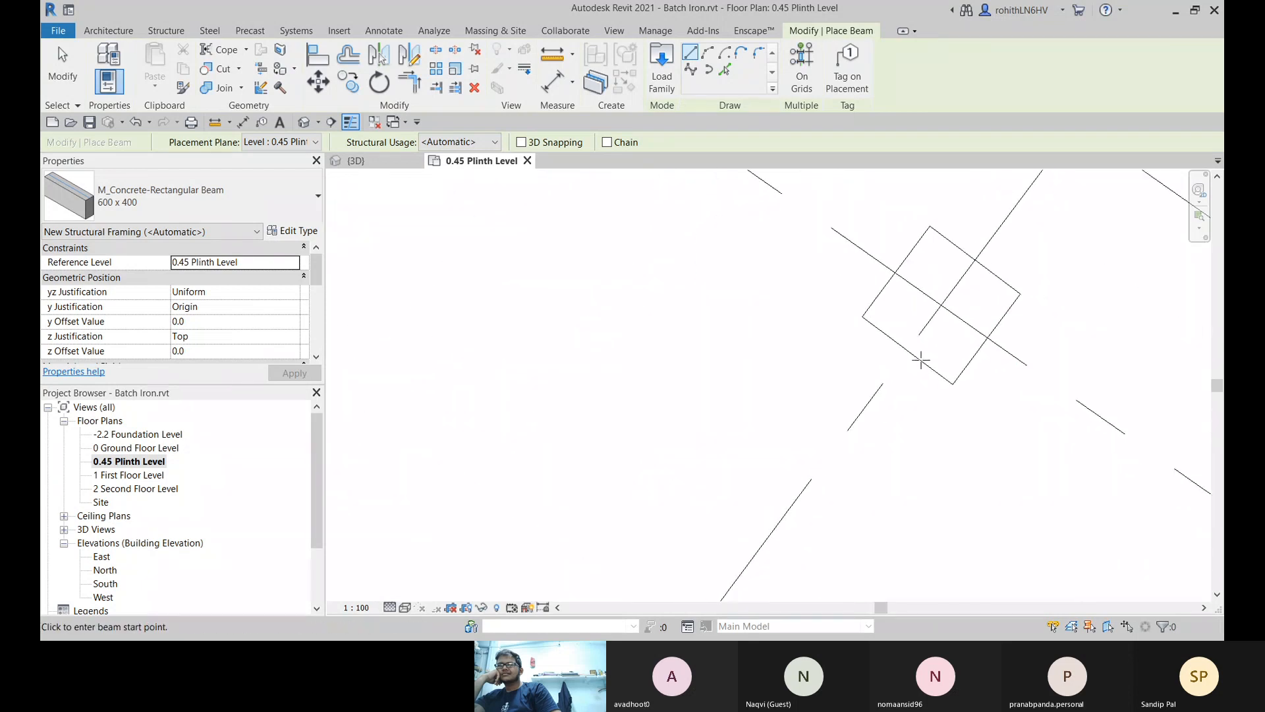
click(912, 353)
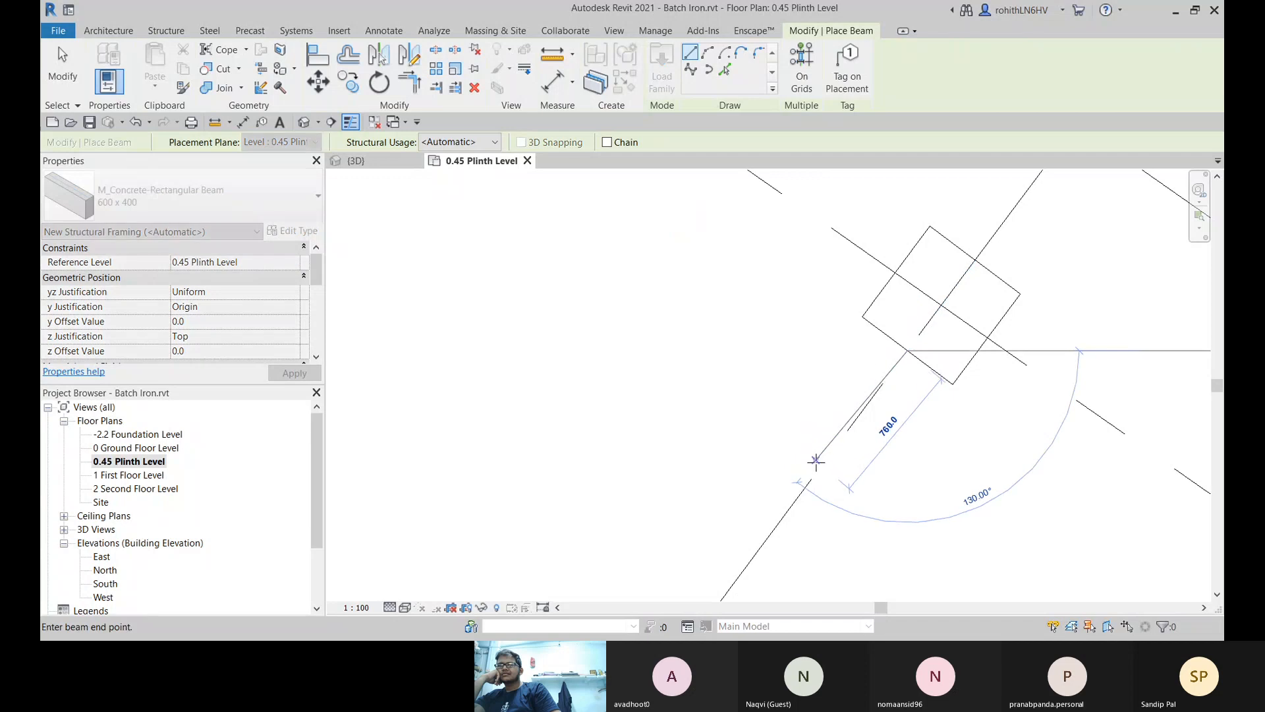
scroll(817, 471, down, 3)
middle_drag(828, 485, 895, 371)
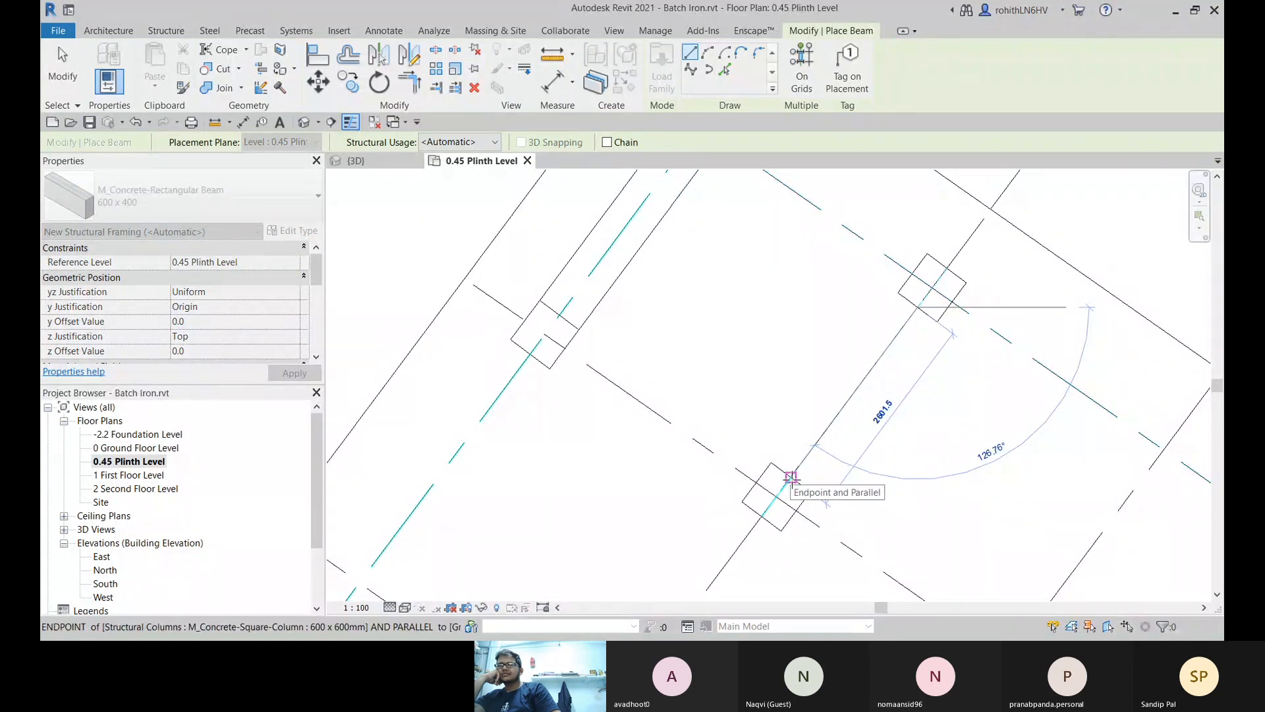
click(791, 477)
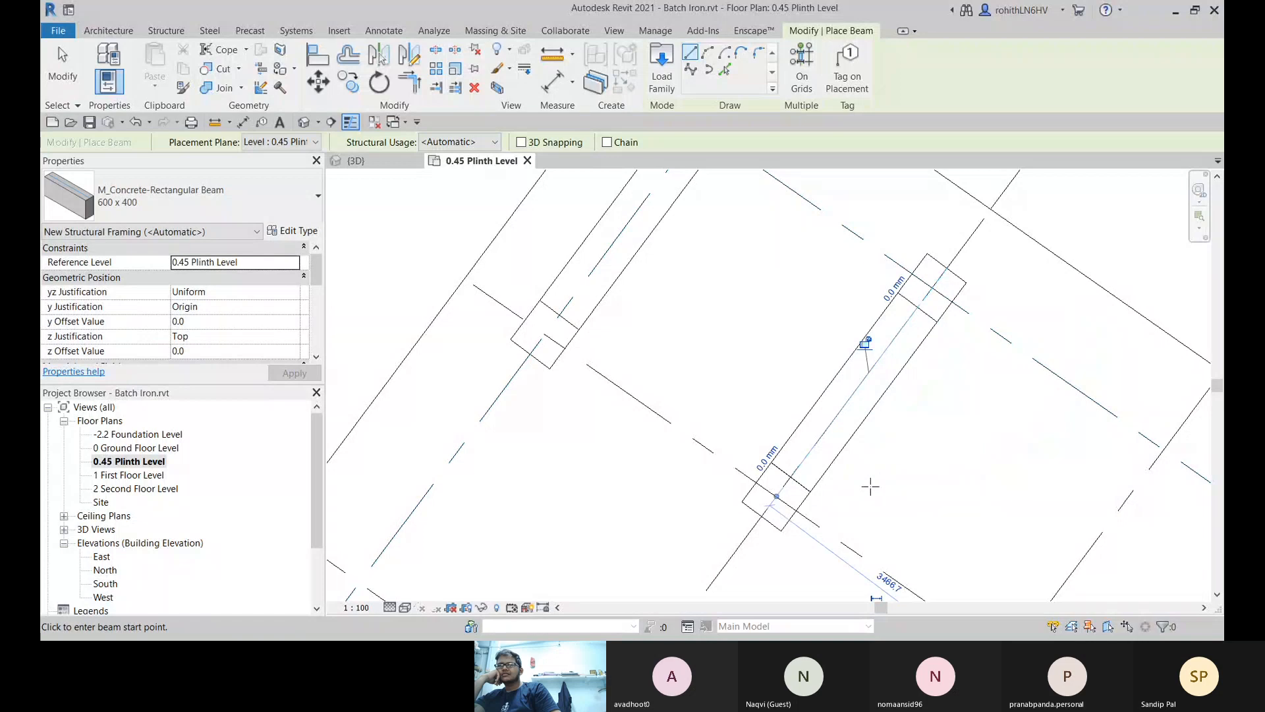
middle_drag(921, 351, 884, 435)
scroll(901, 406, up, 2)
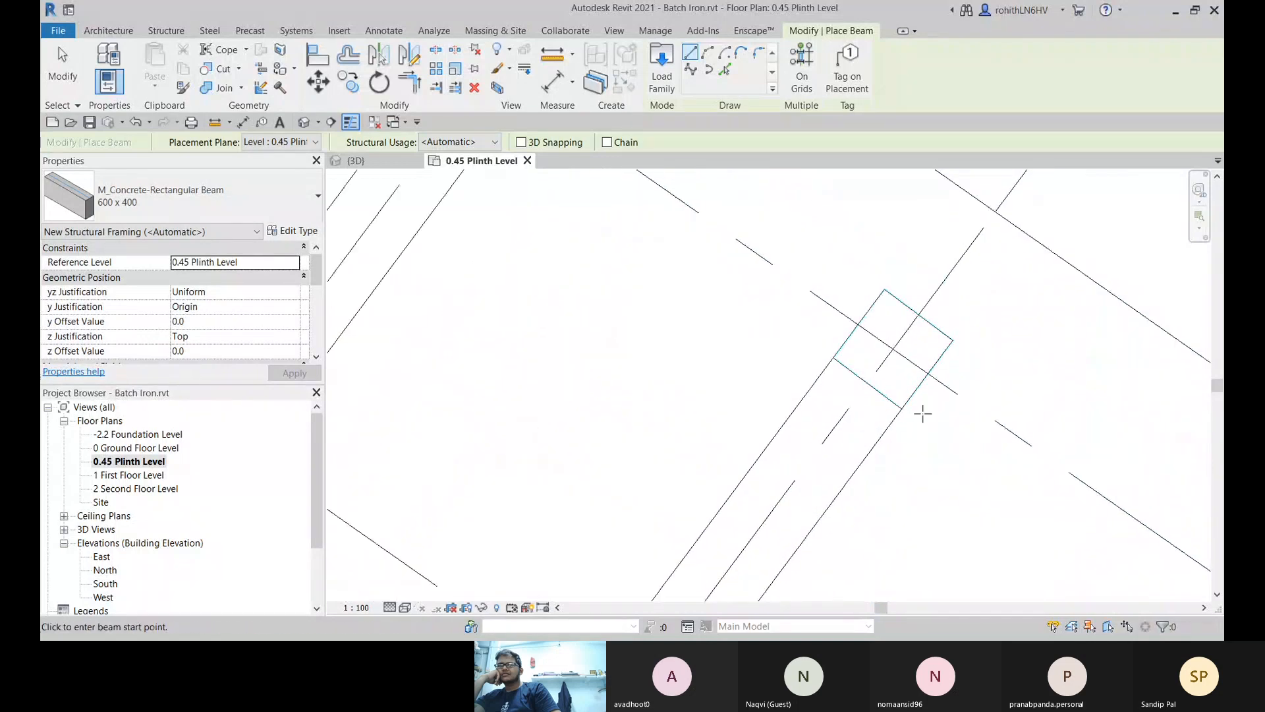
key(Escape)
key(Escape)
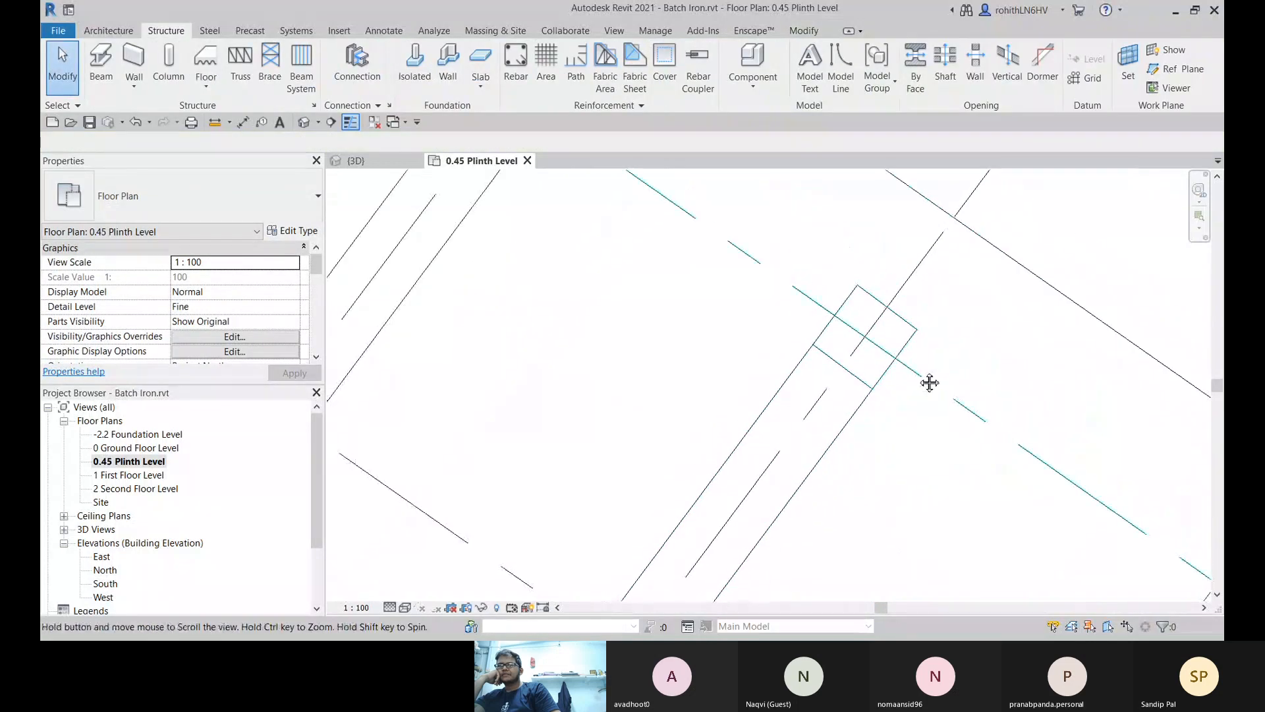
Step: Examine how the two beams meet the columns along grid lines 1 and 2
scroll(929, 382, down, 2)
scroll(758, 468, down, 2)
middle_drag(873, 451, 879, 452)
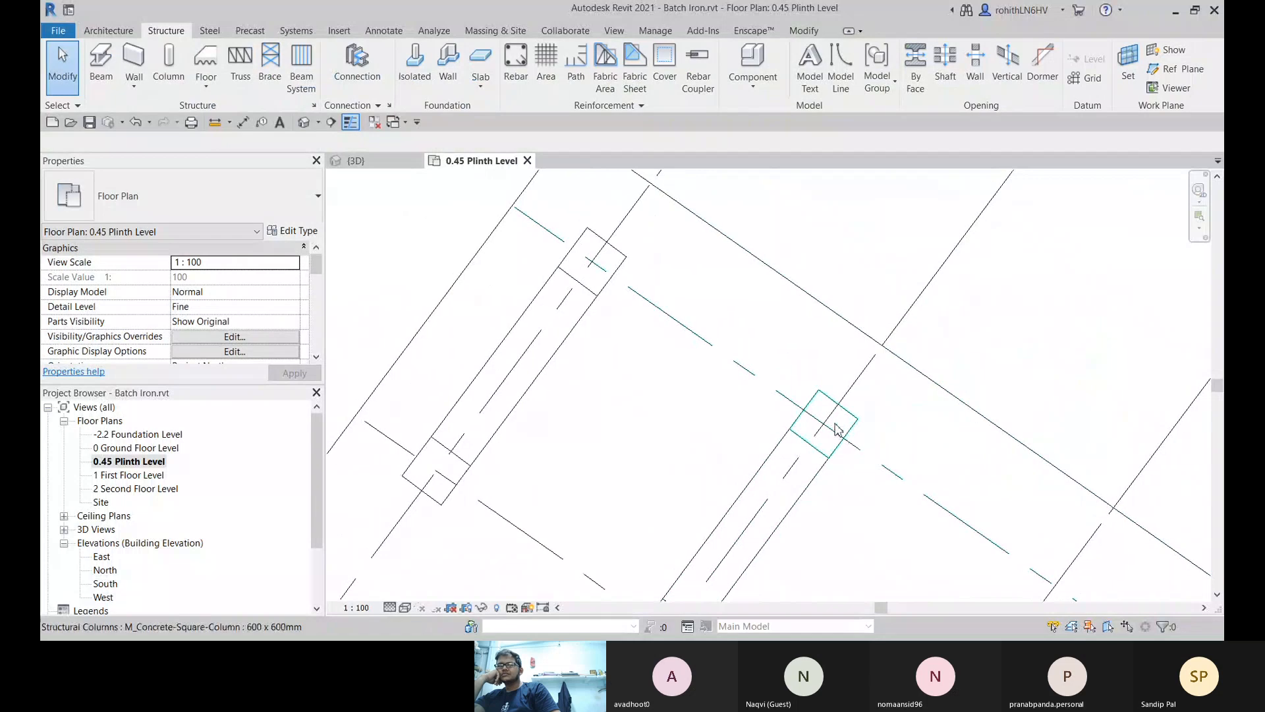
scroll(863, 433, up, 2)
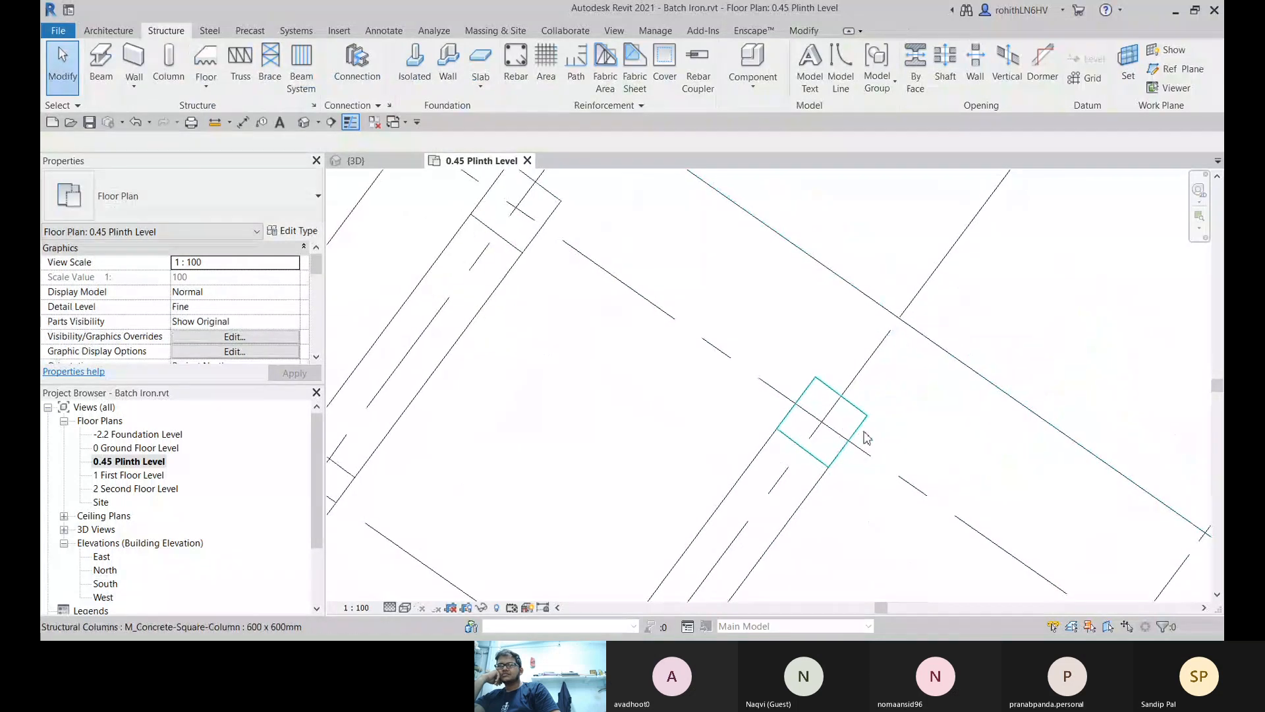
scroll(818, 408, down, 2)
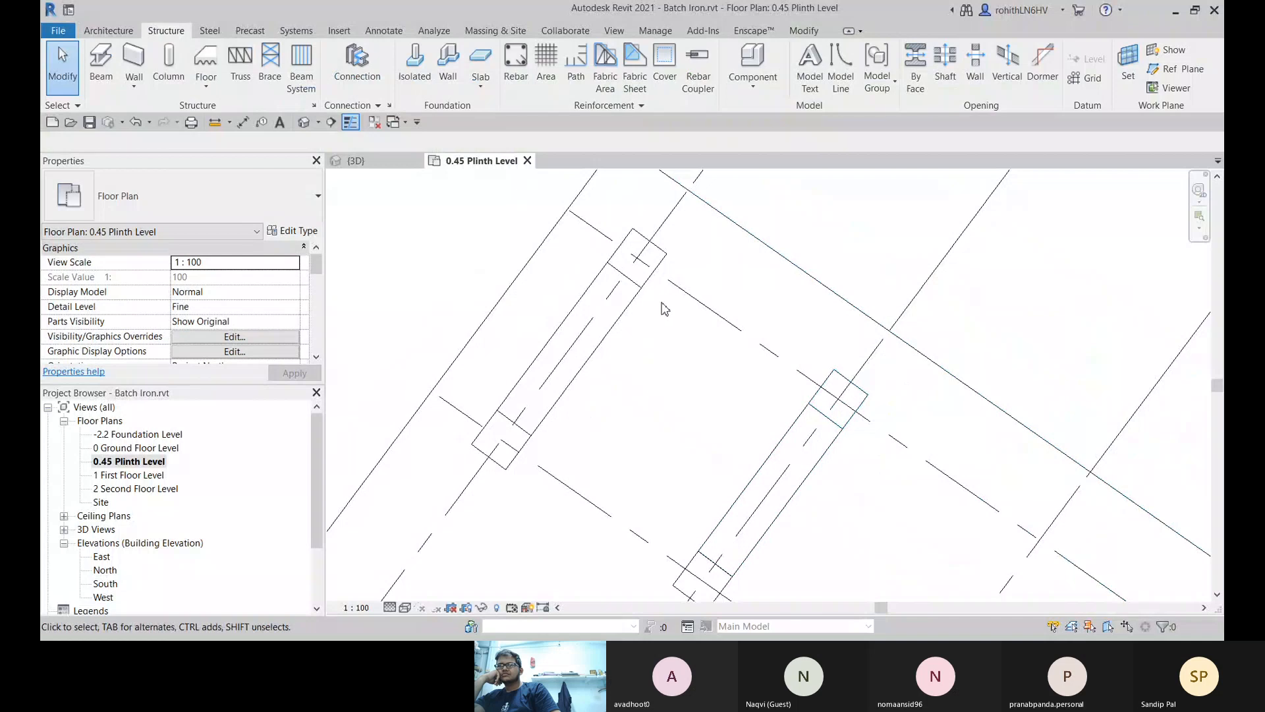
scroll(657, 261, up, 2)
scroll(635, 264, up, 2)
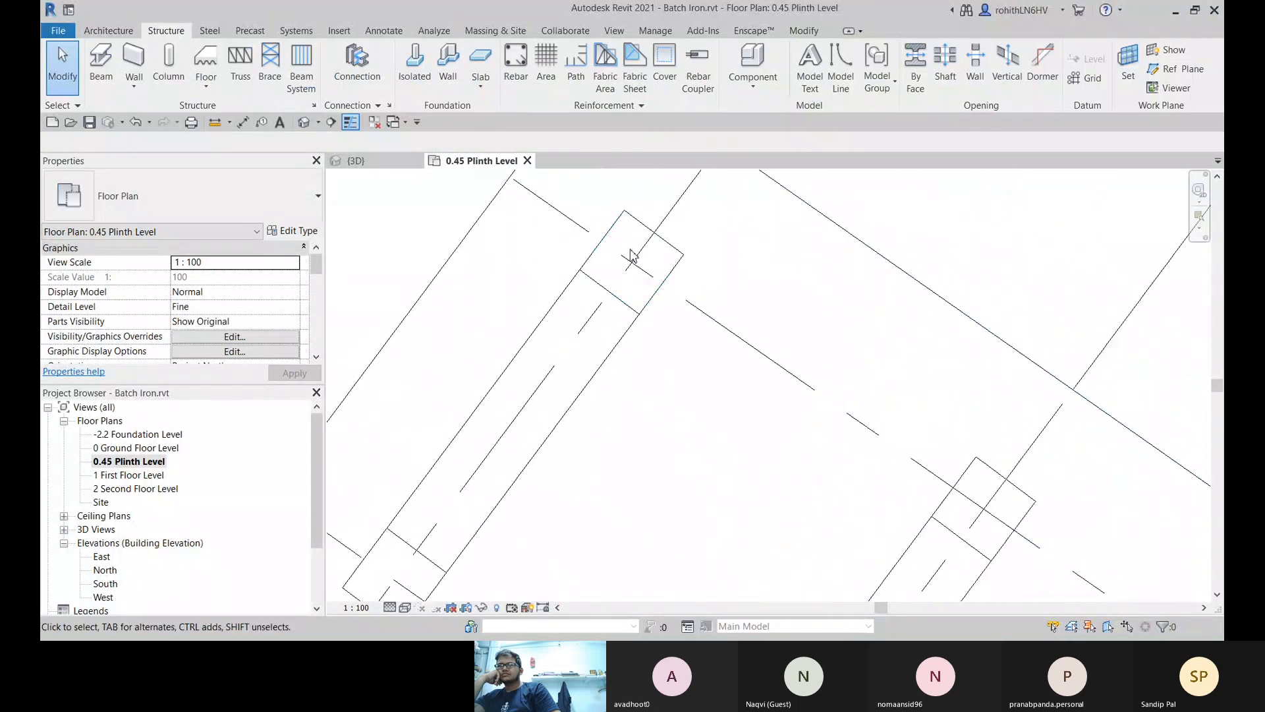
scroll(613, 249, down, 4)
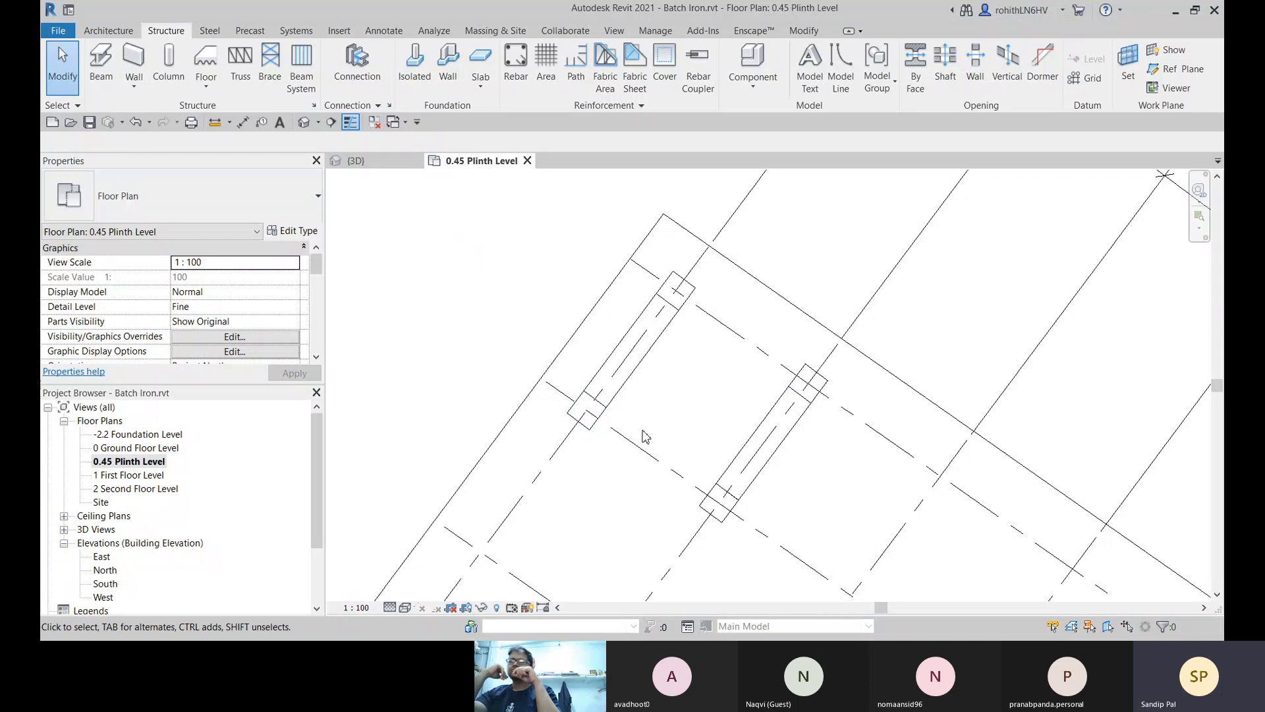
scroll(705, 326, down, 3)
scroll(704, 330, up, 3)
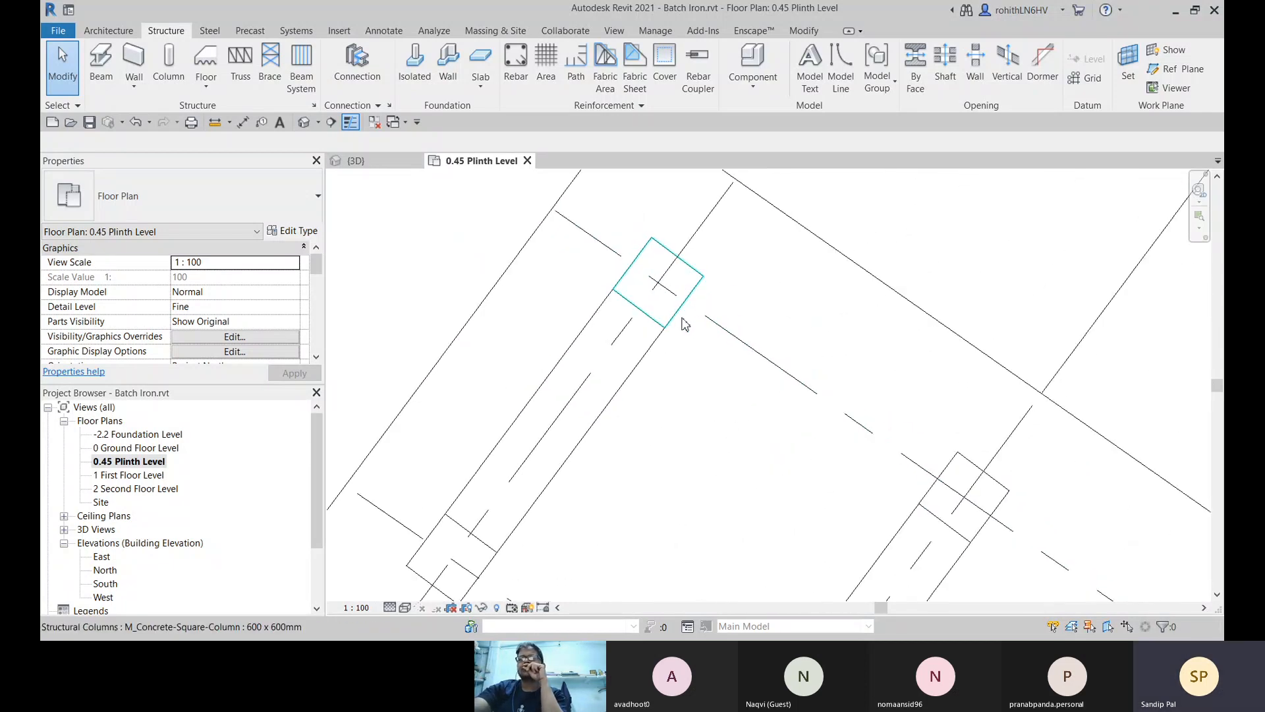
scroll(689, 325, up, 2)
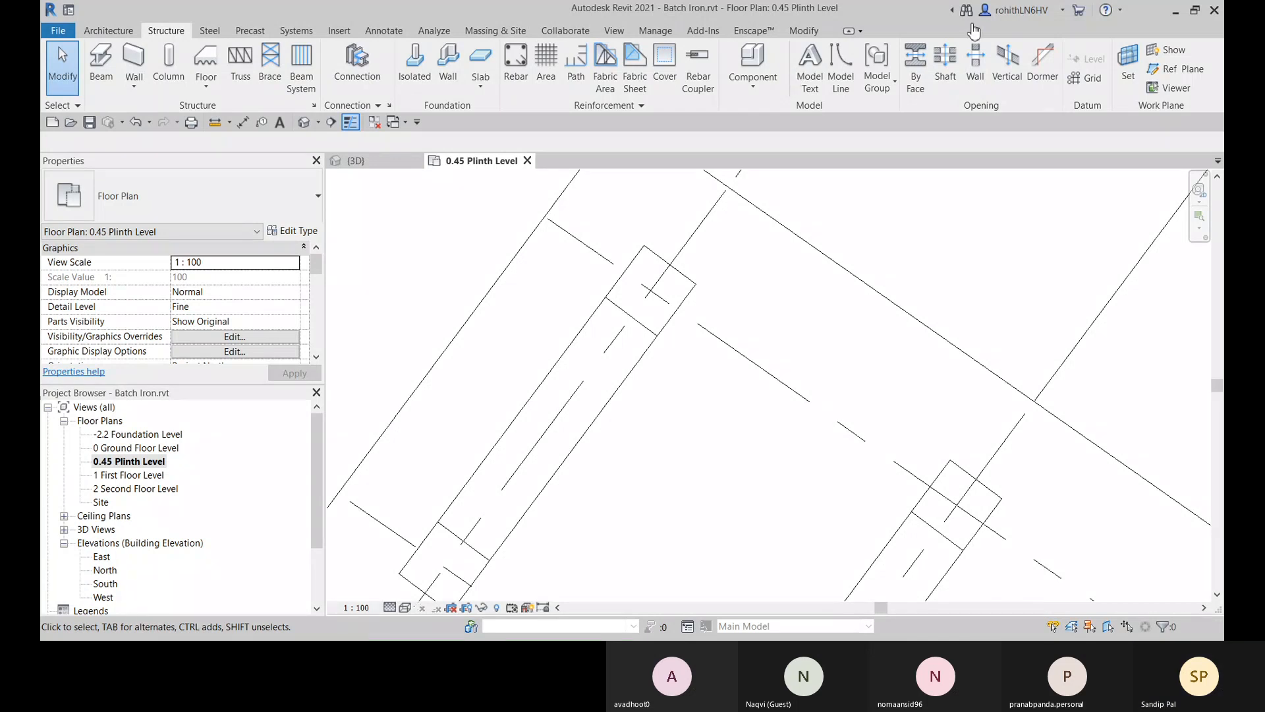
Step: Delete the EQ dimension string across the numbered grid lines, leaving the grids constrained
scroll(733, 410, down, 6)
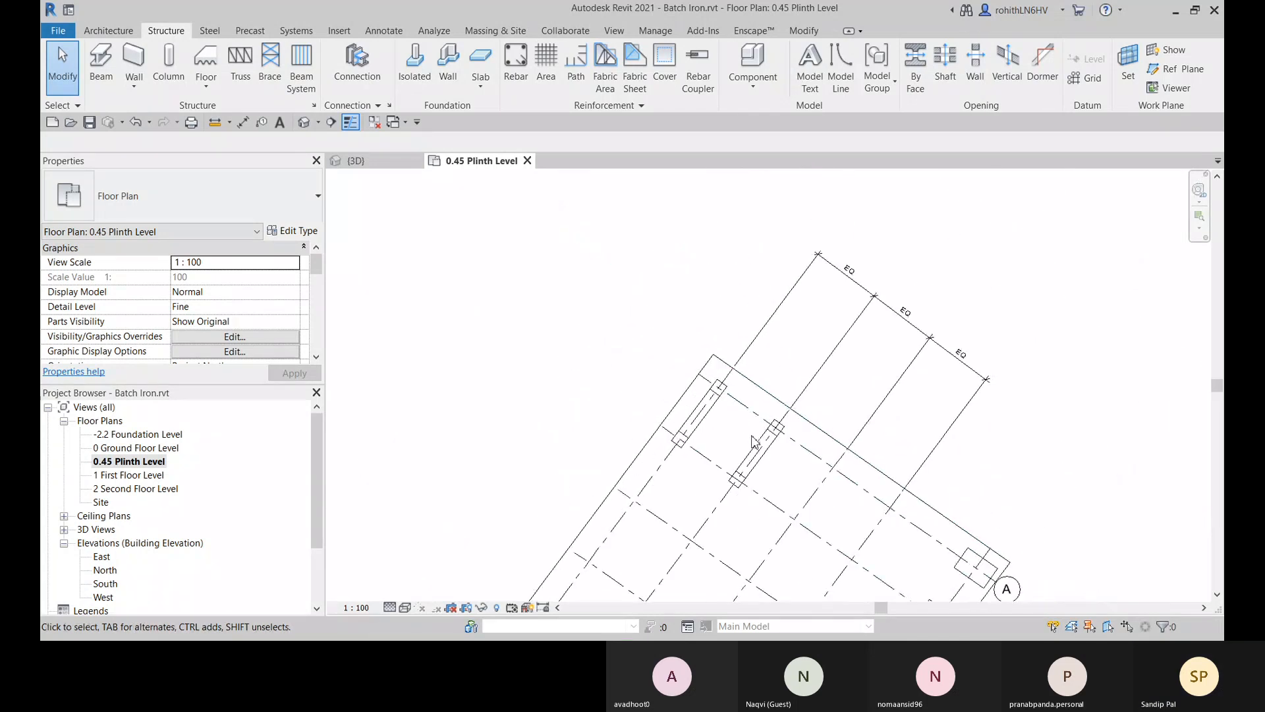
middle_drag(754, 437, 755, 282)
click(923, 311)
middle_drag(954, 267, 854, 303)
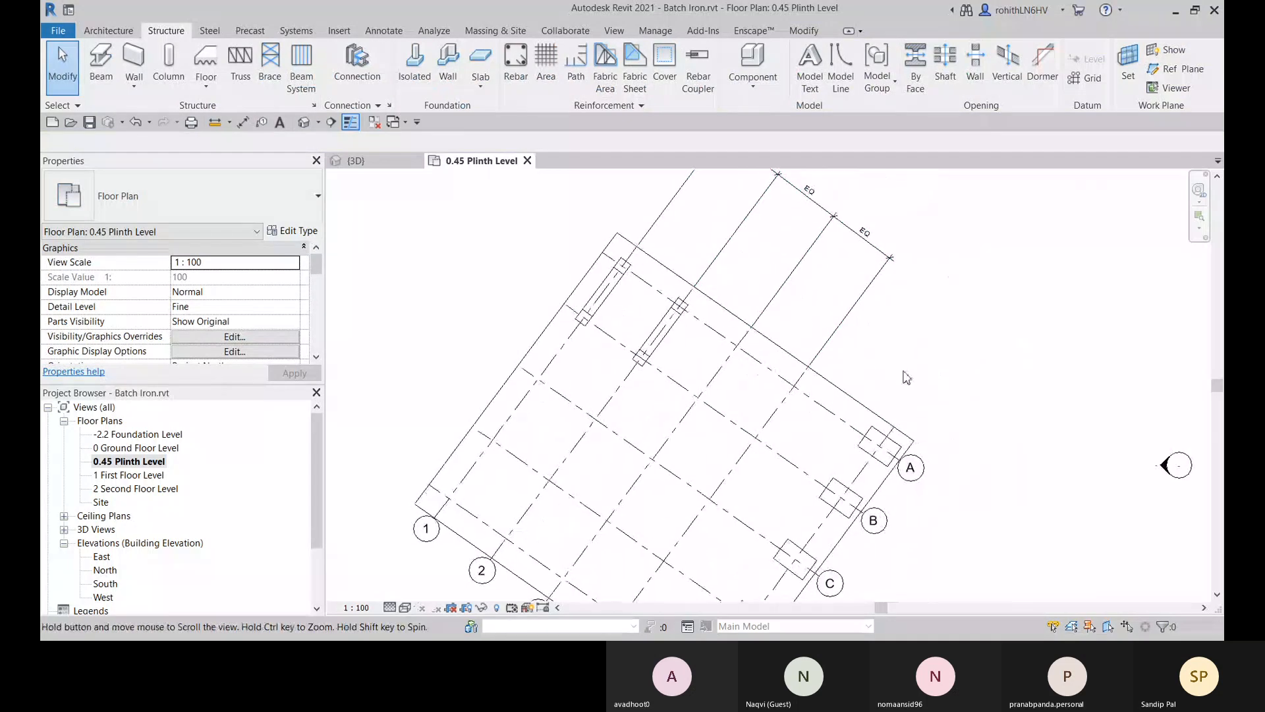
click(854, 303)
key(Delete)
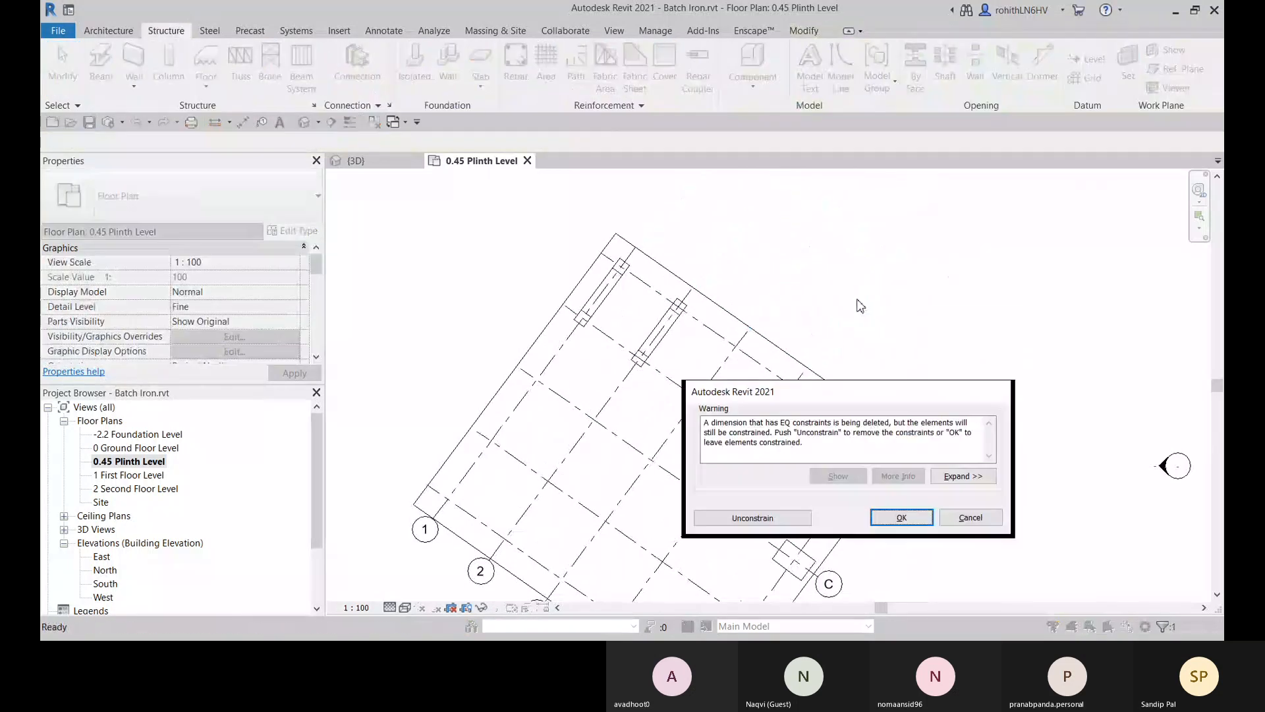
click(901, 518)
Step: Start a wall foundation without saving the project, choose Bearing Footing - 900 x 300 and review its type parameters without changing them
scroll(680, 527, down, 3)
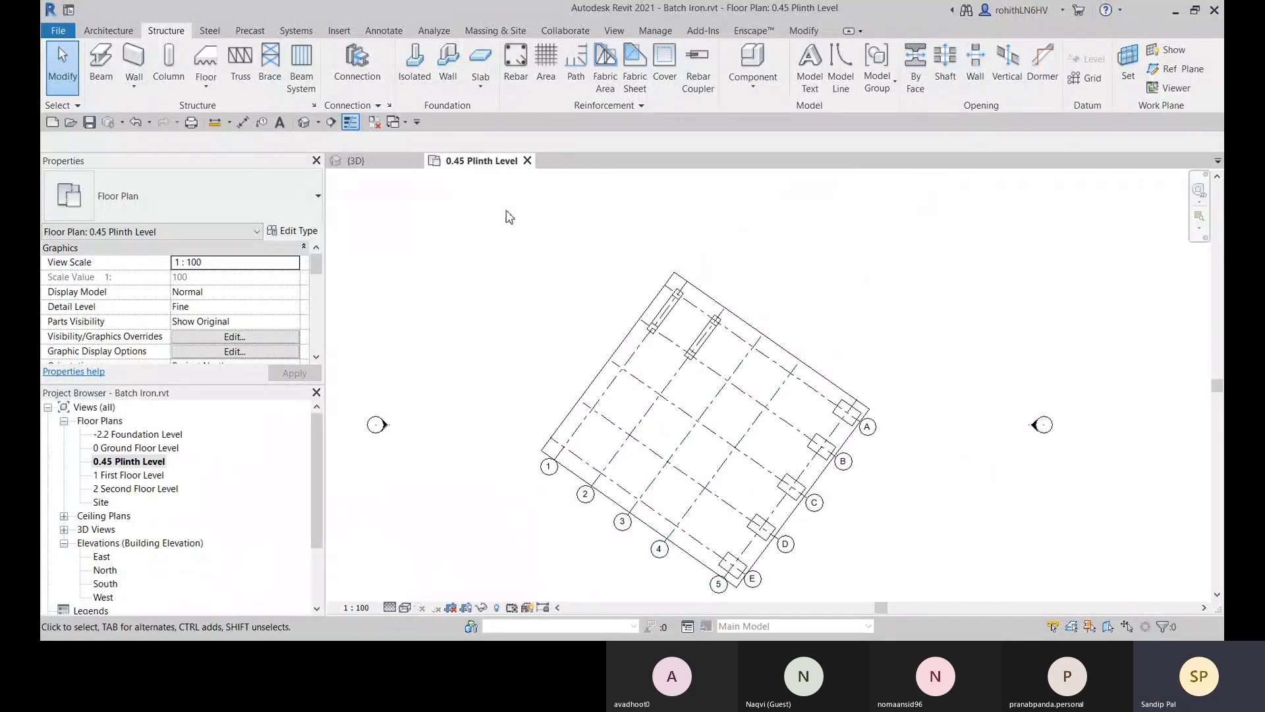
click(454, 67)
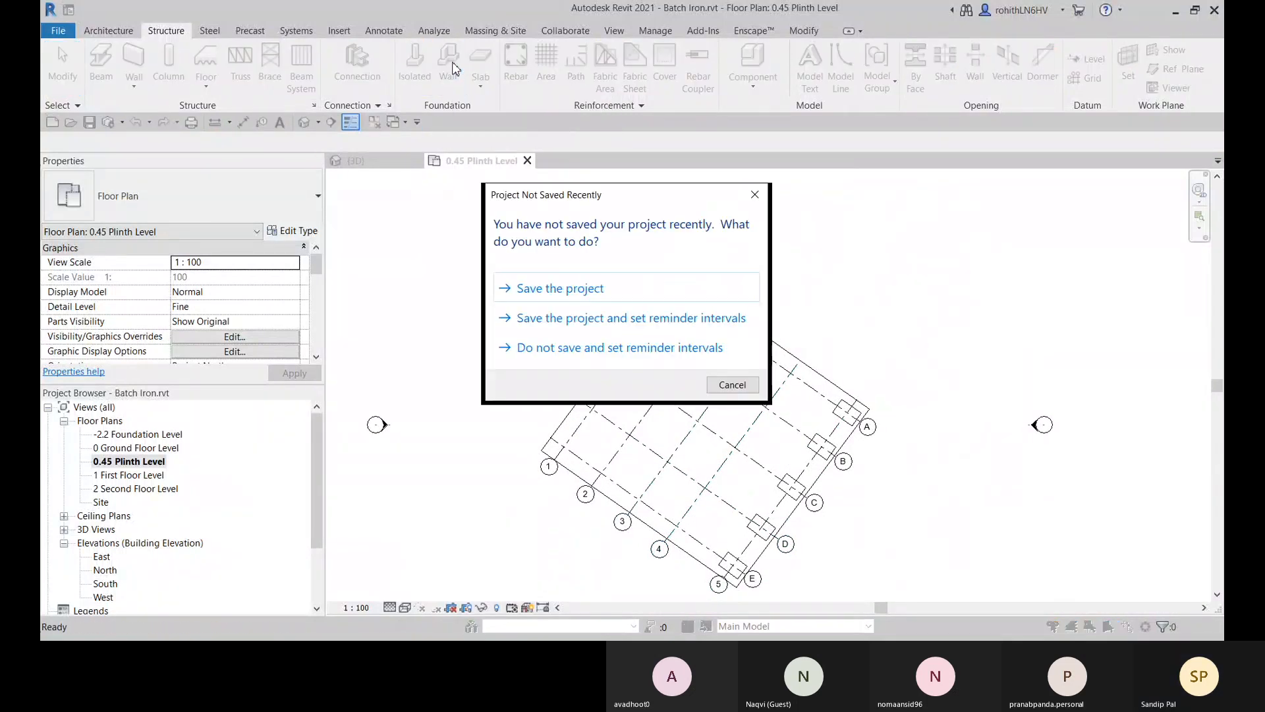
click(732, 385)
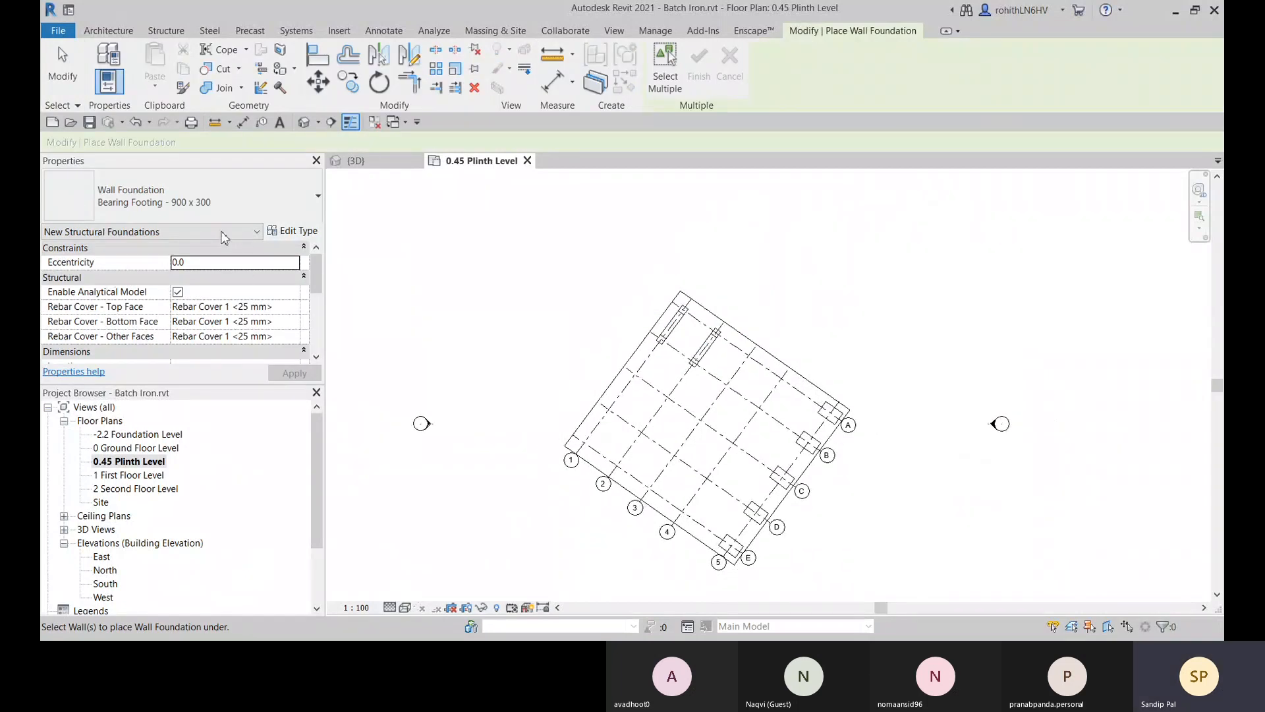
click(166, 204)
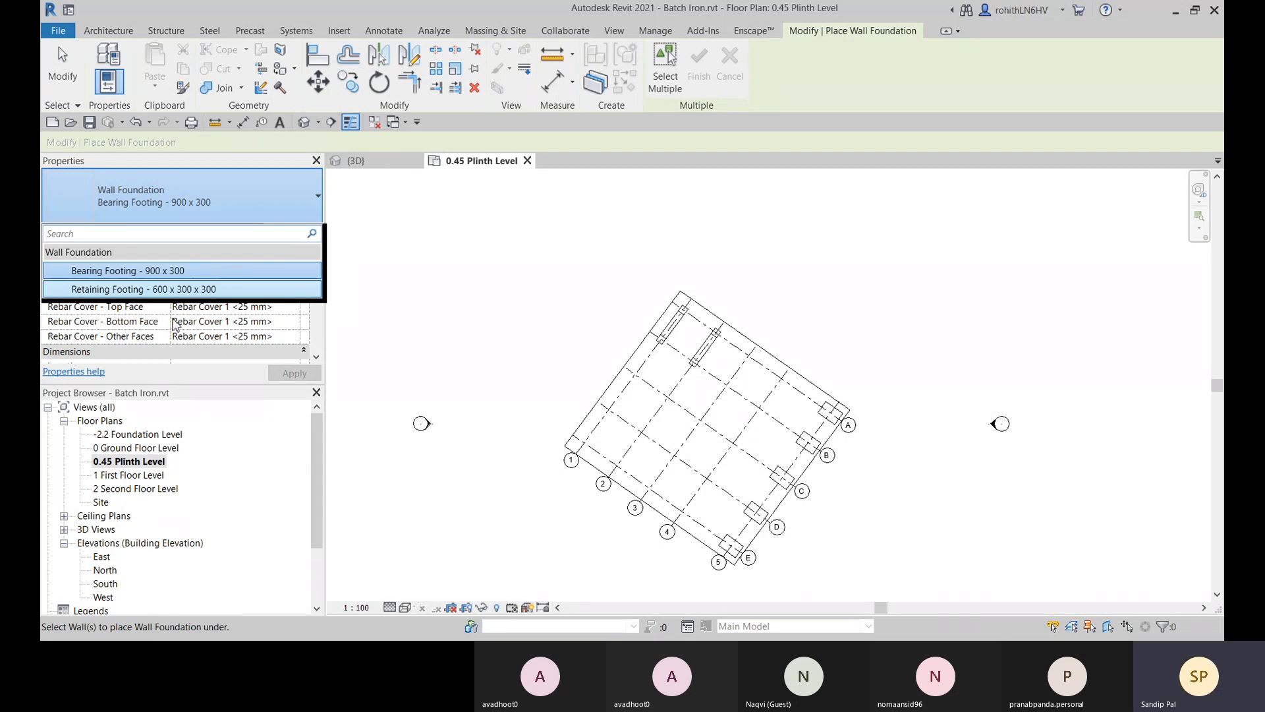
click(108, 274)
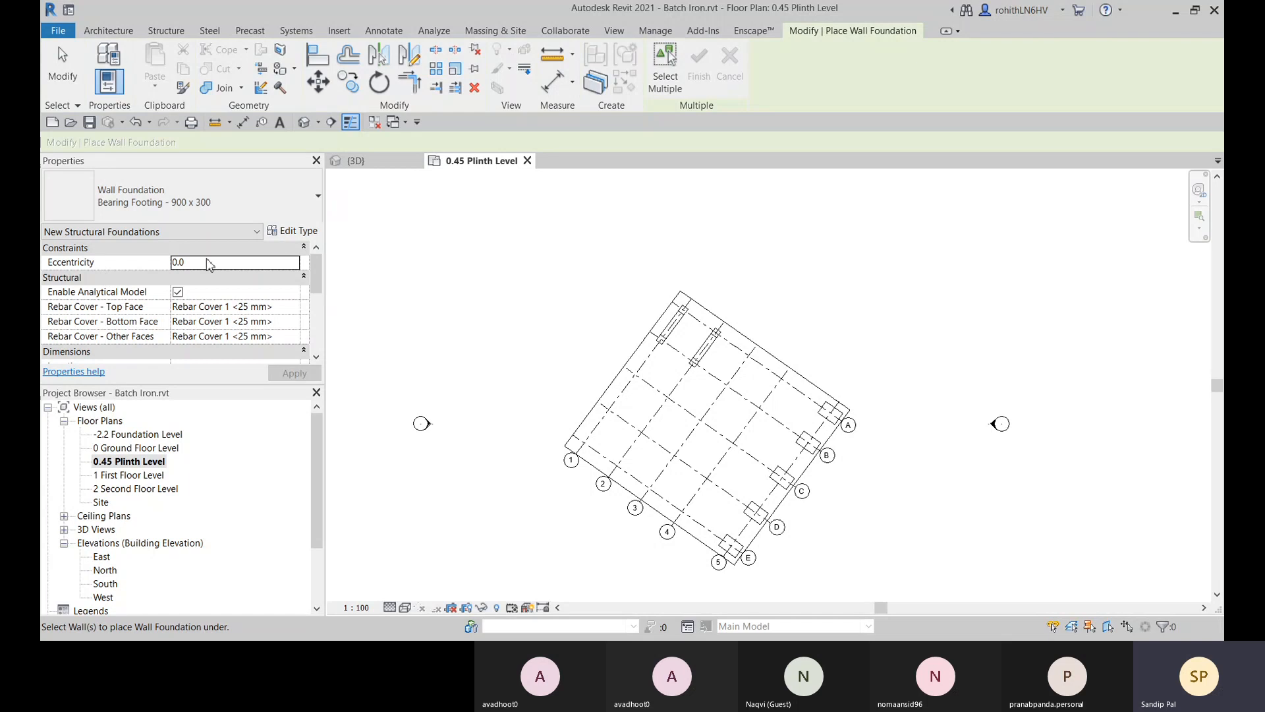
click(292, 231)
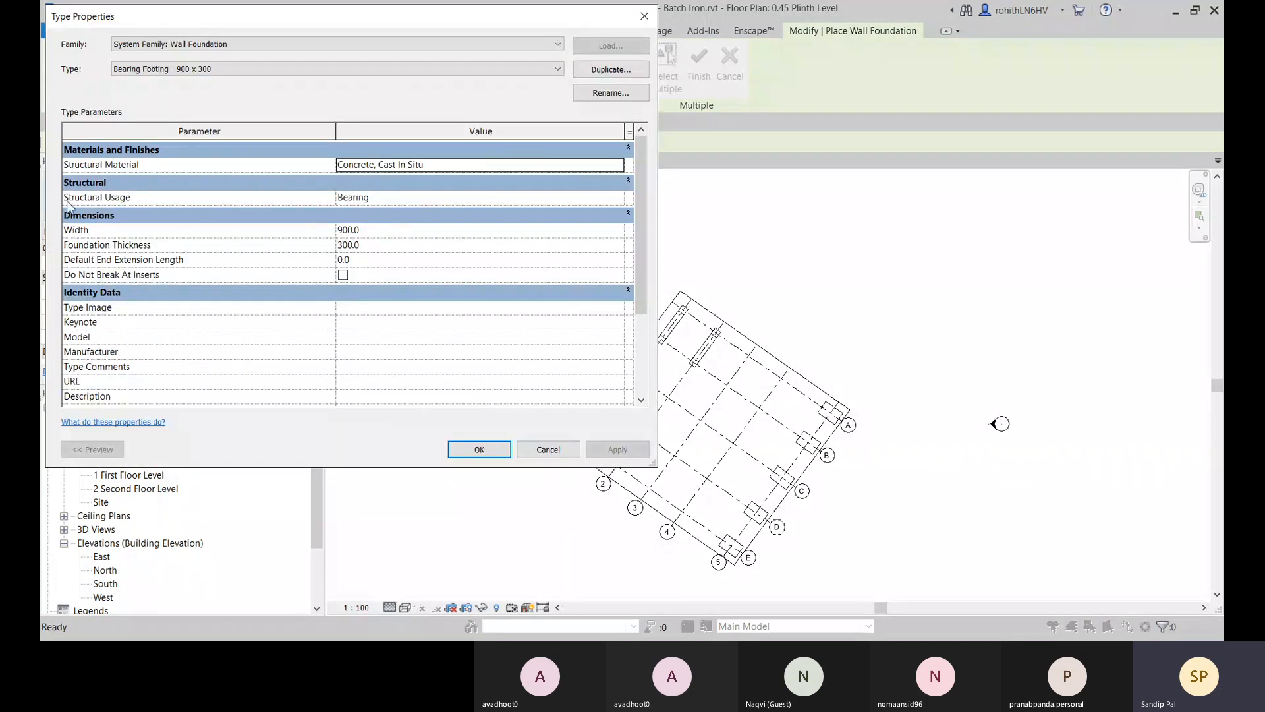
click(618, 197)
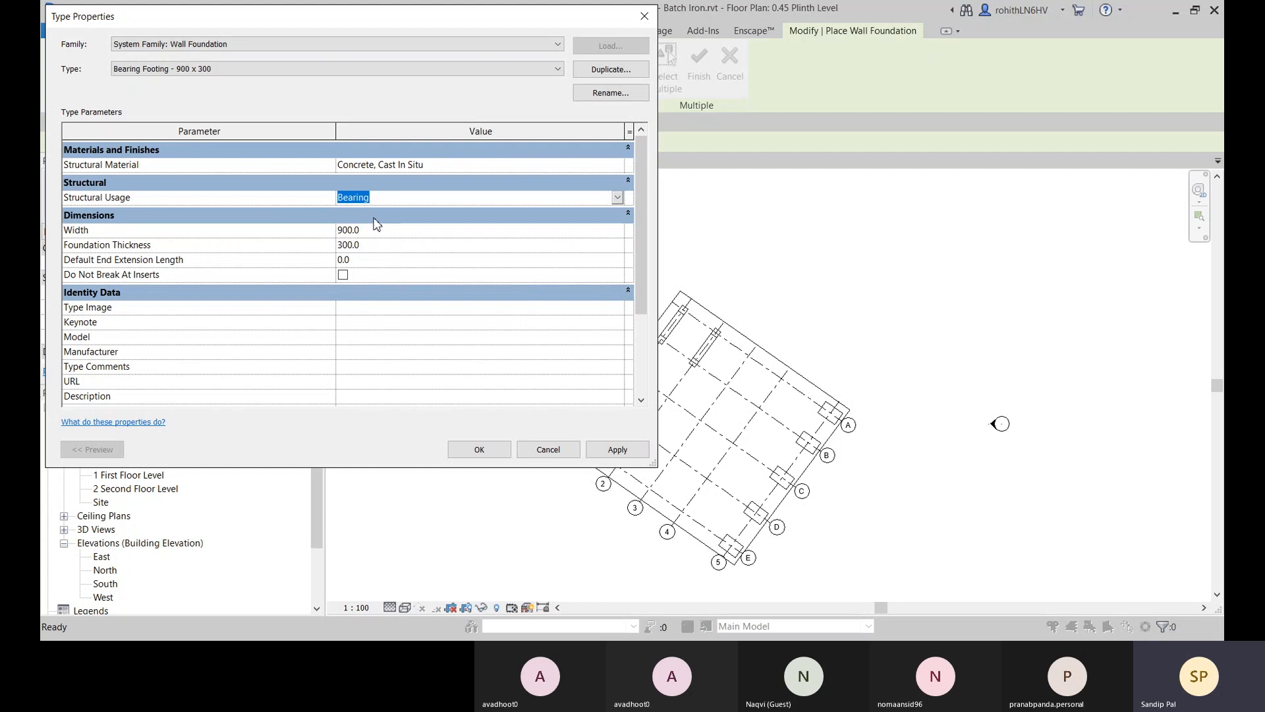
click(542, 451)
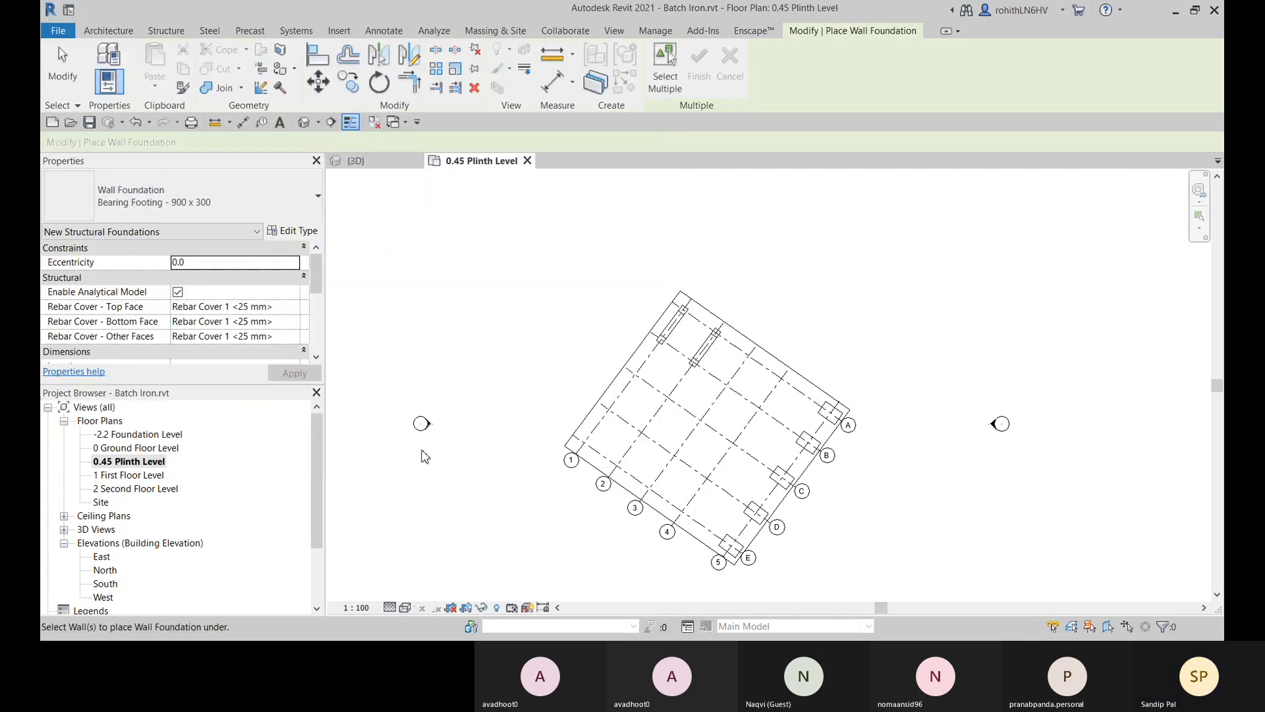
click(108, 30)
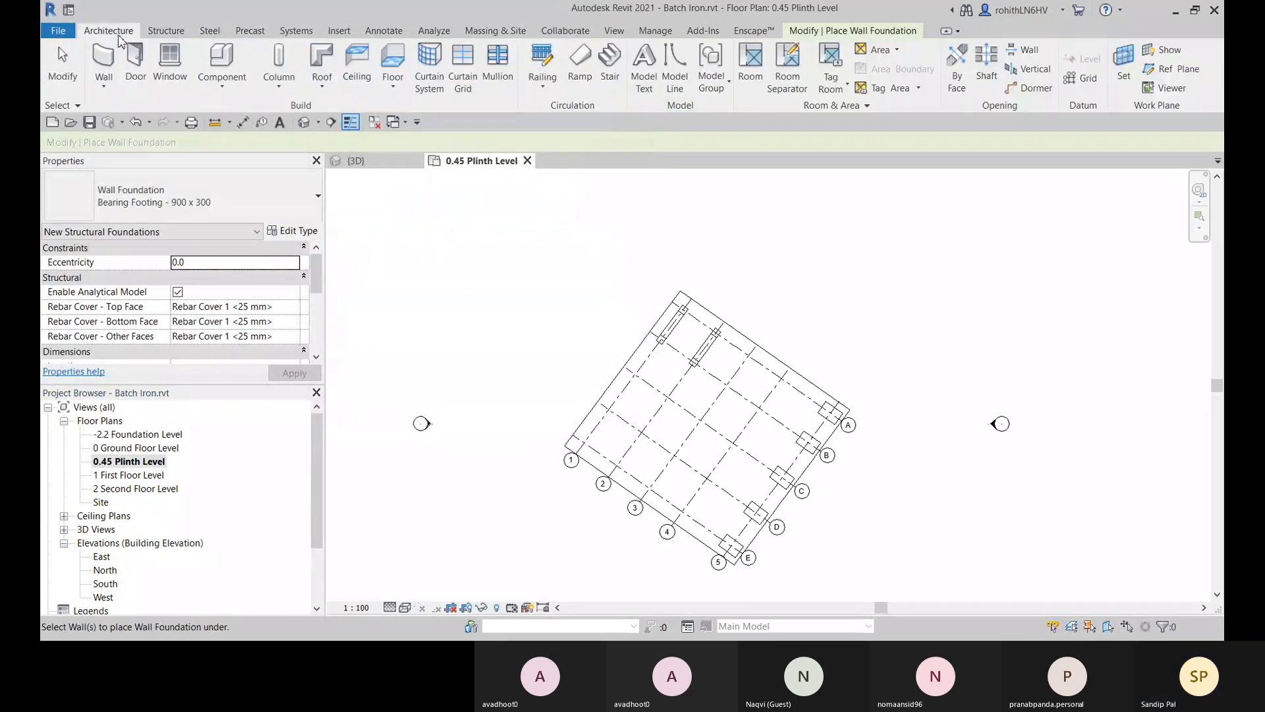
click(104, 82)
click(124, 153)
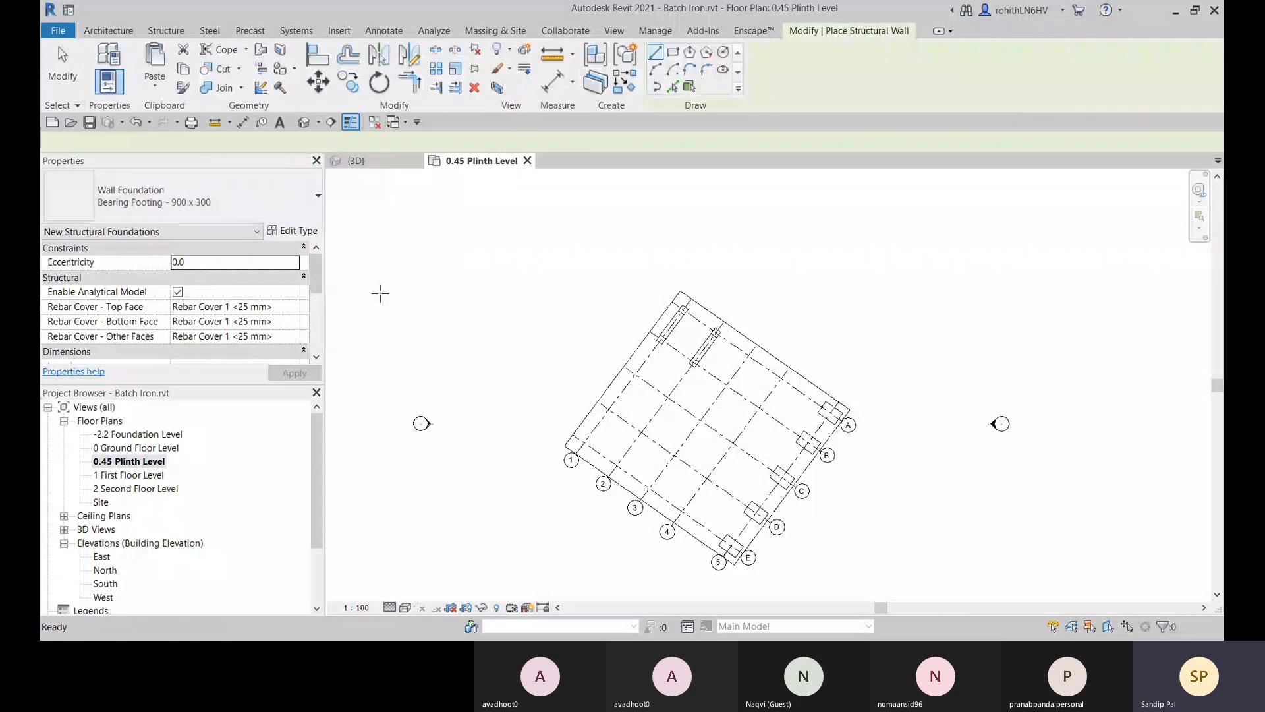
click(174, 217)
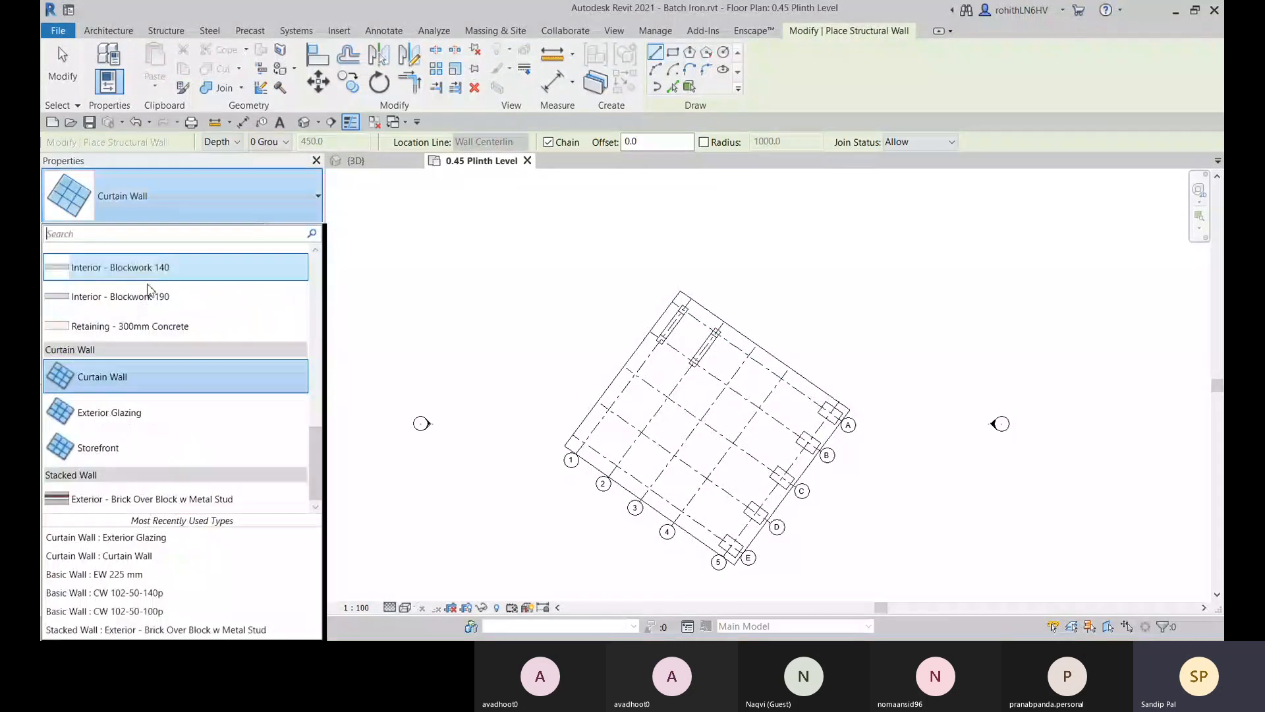
scroll(102, 342, up, 5)
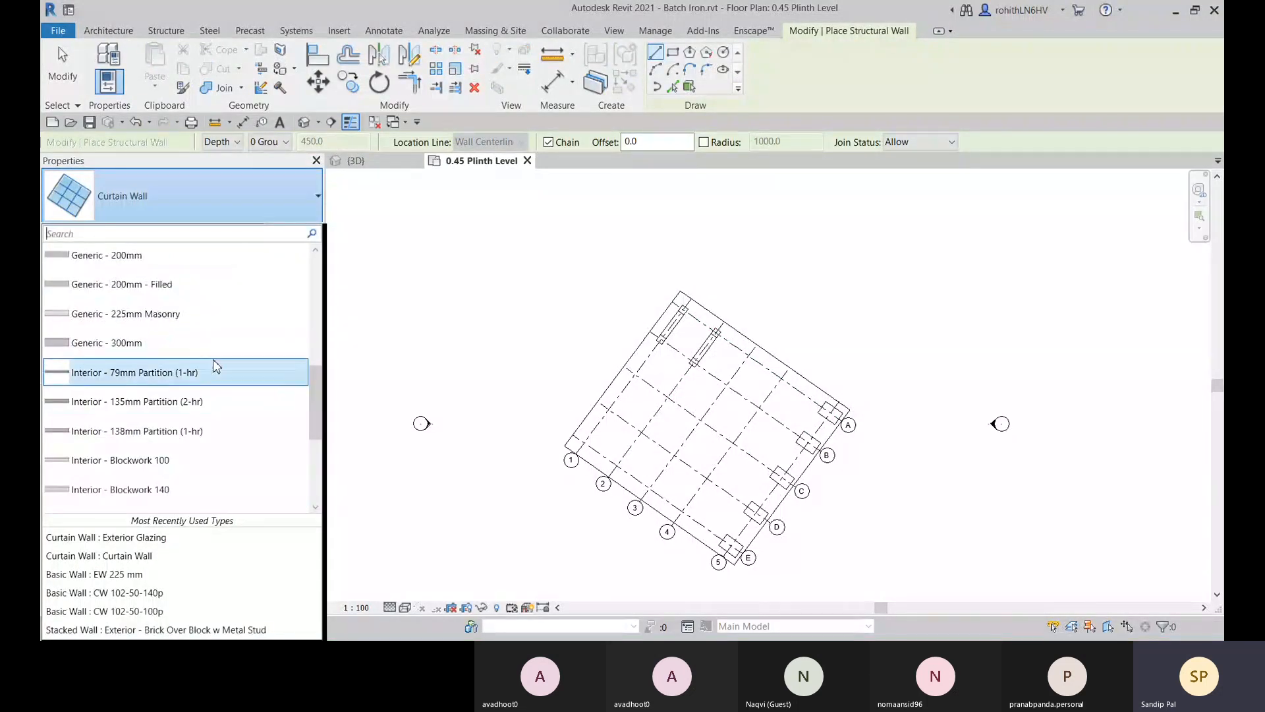
scroll(109, 346, up, 2)
click(117, 323)
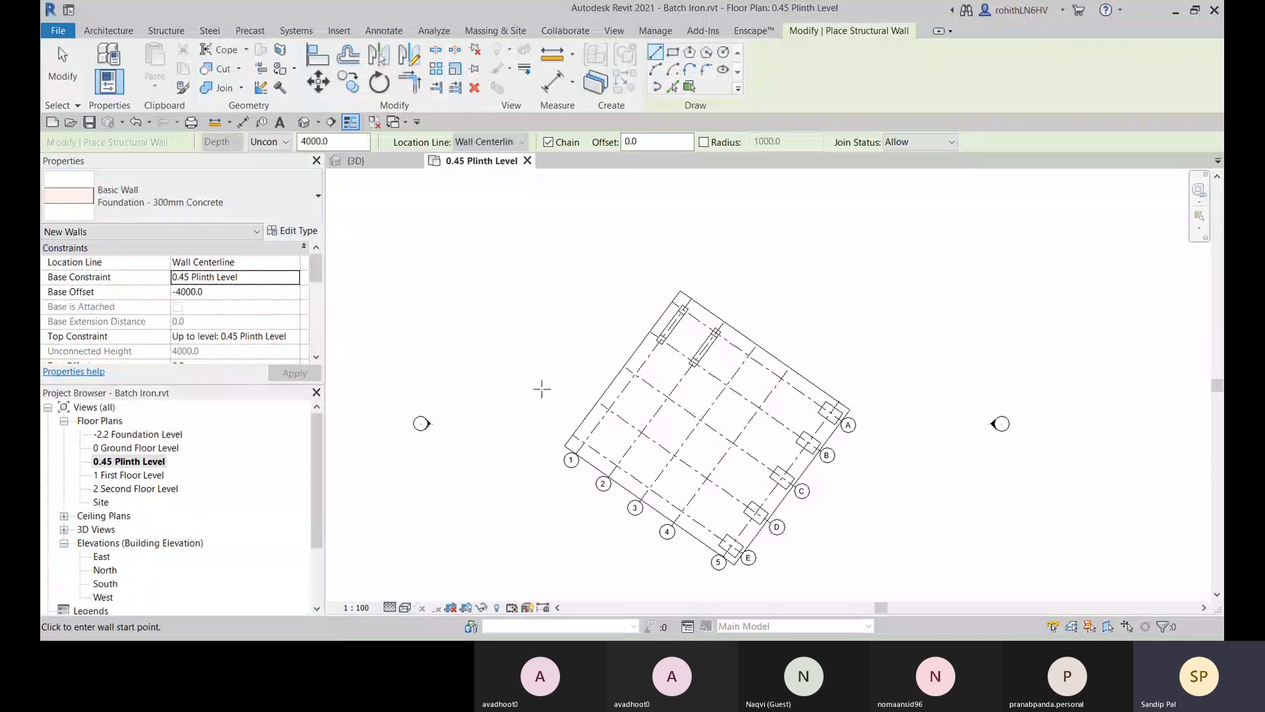
scroll(750, 391, down, 1)
middle_drag(817, 422, 642, 399)
scroll(680, 396, up, 2)
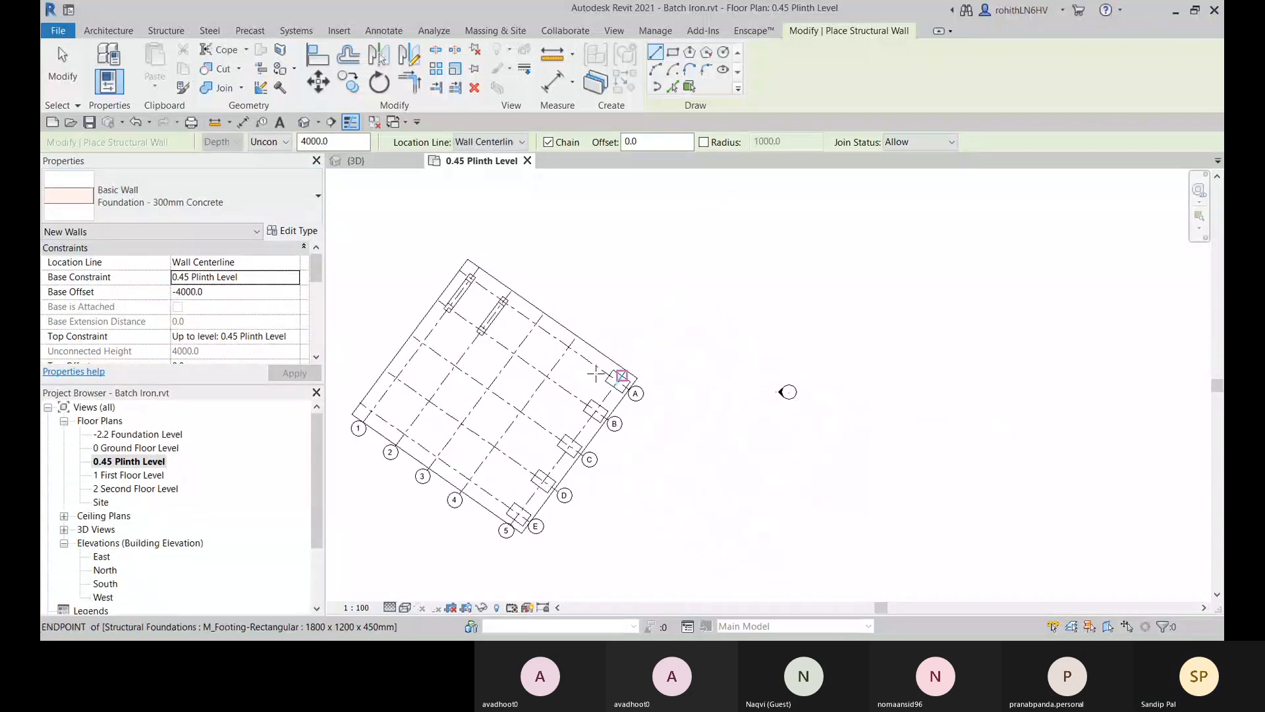
scroll(457, 315, up, 5)
scroll(448, 270, up, 4)
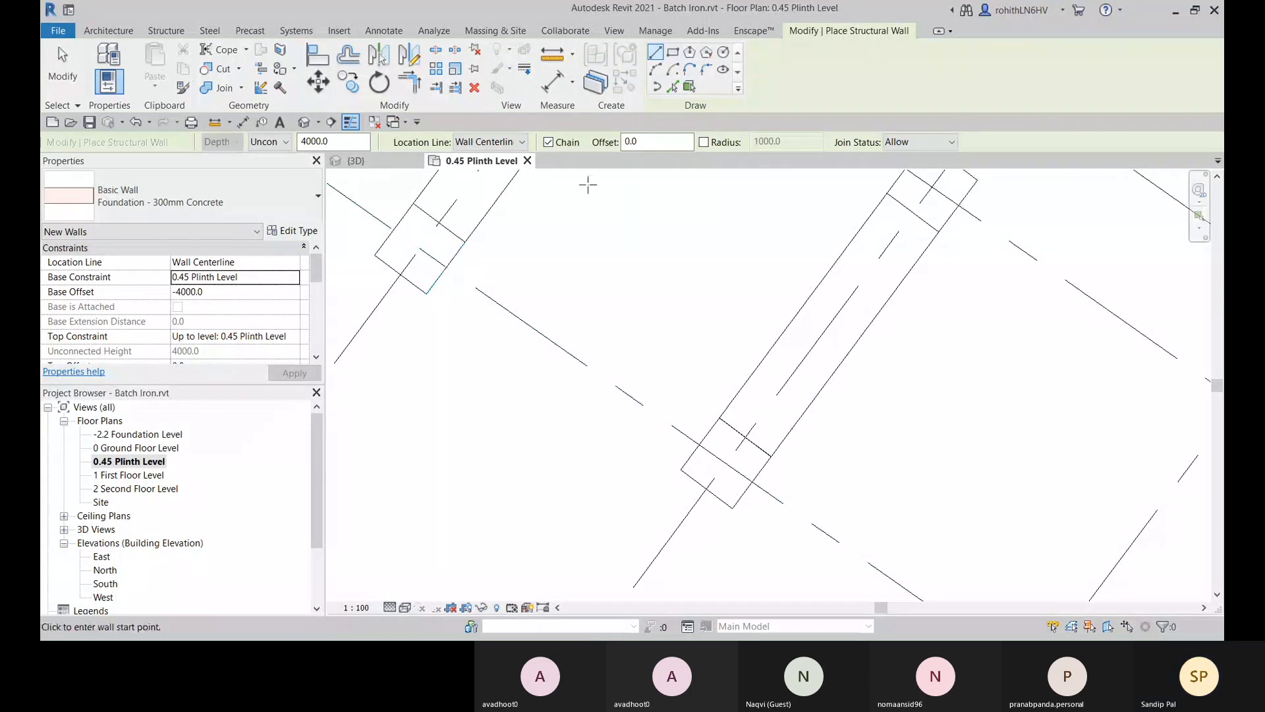
right_click(606, 205)
click(616, 214)
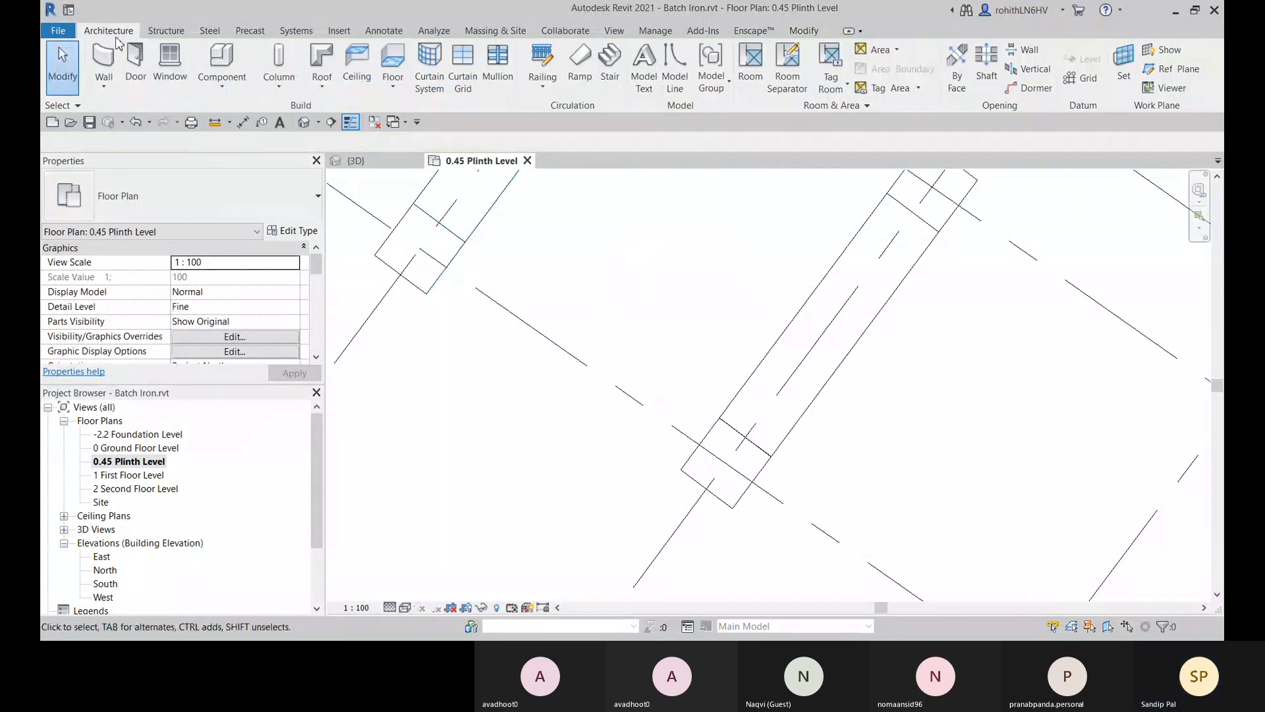
click(104, 58)
right_click(632, 264)
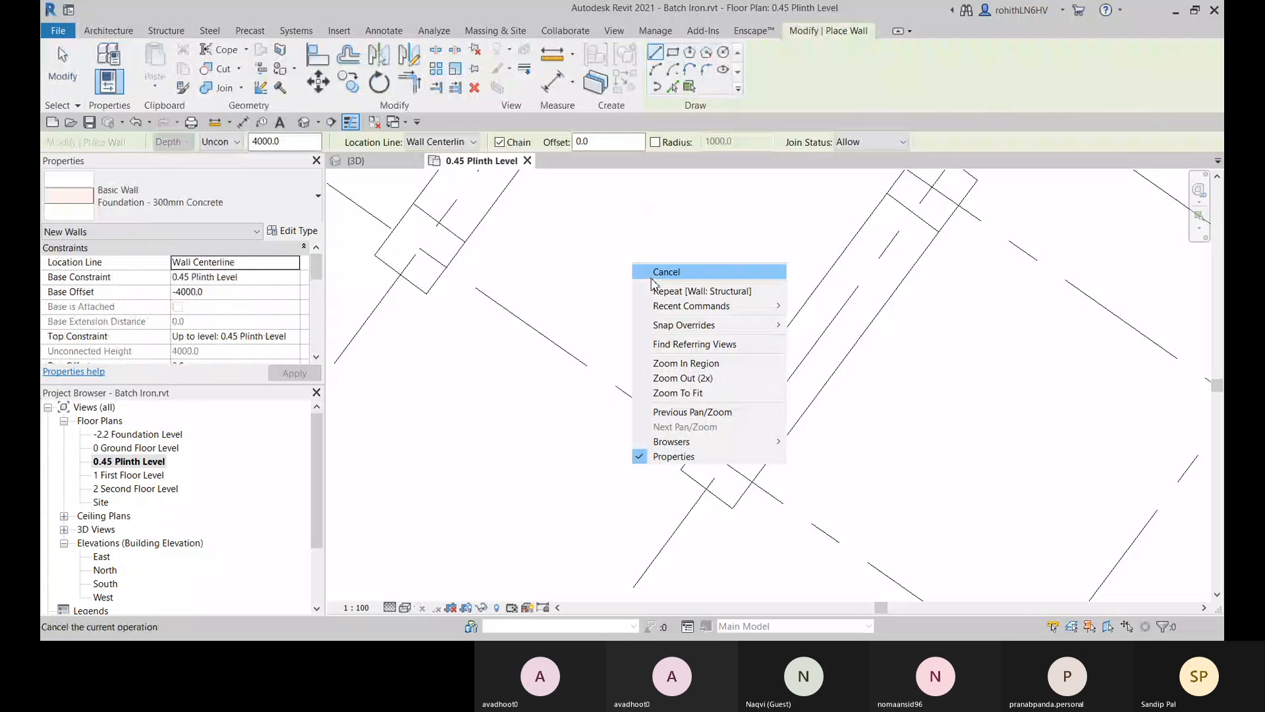
click(657, 282)
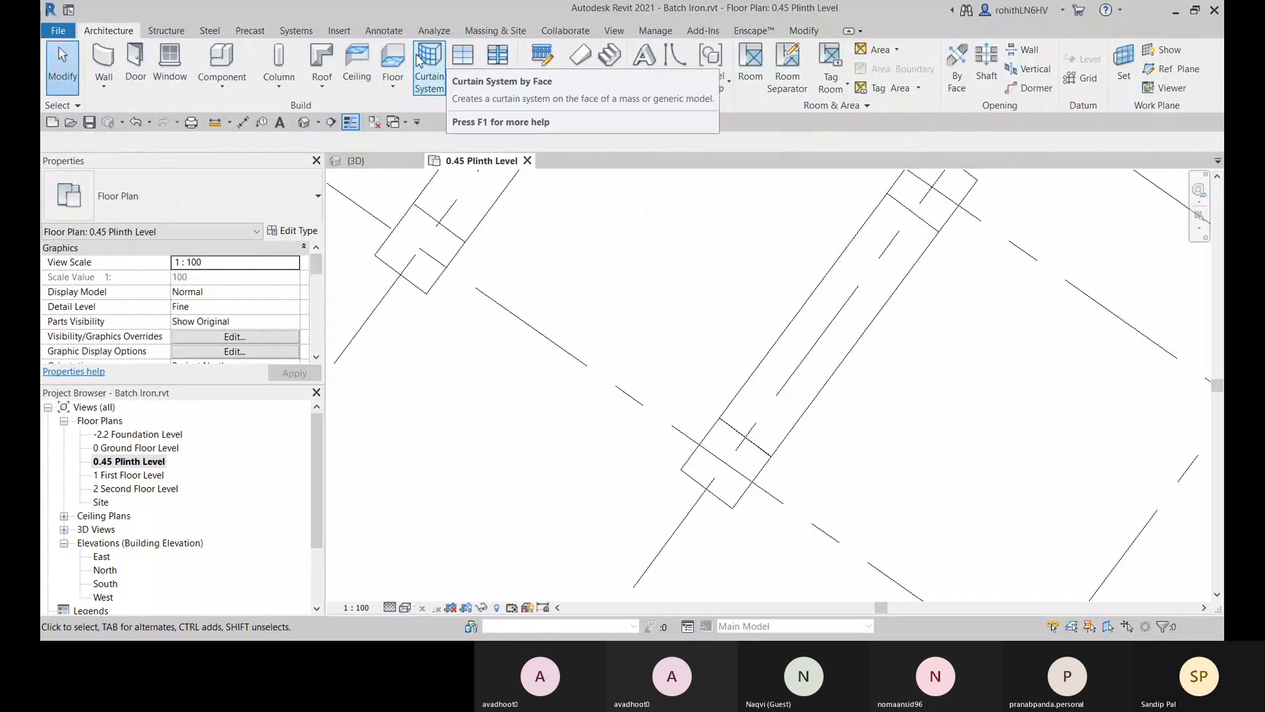
Step: Place a 600 x 400 concrete rectangular beam at 0.45 Plinth Level along grid line B between the B-1 and B-2 columns
click(166, 30)
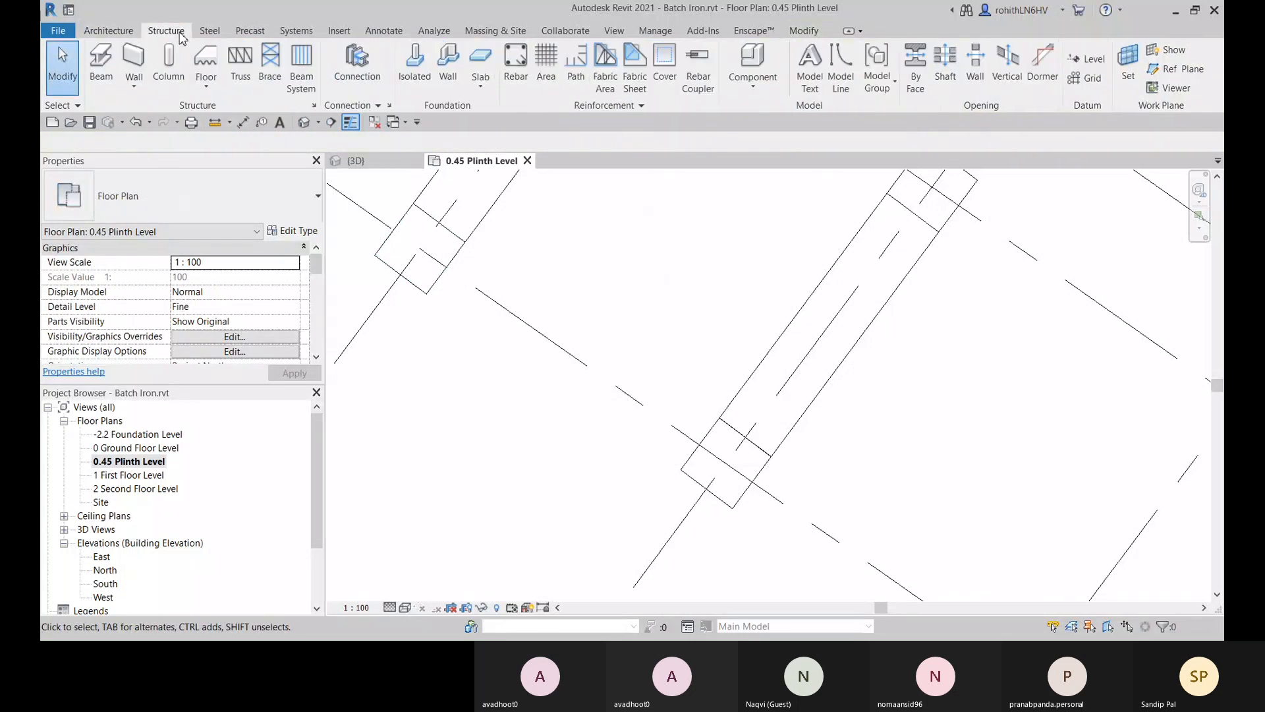
click(101, 64)
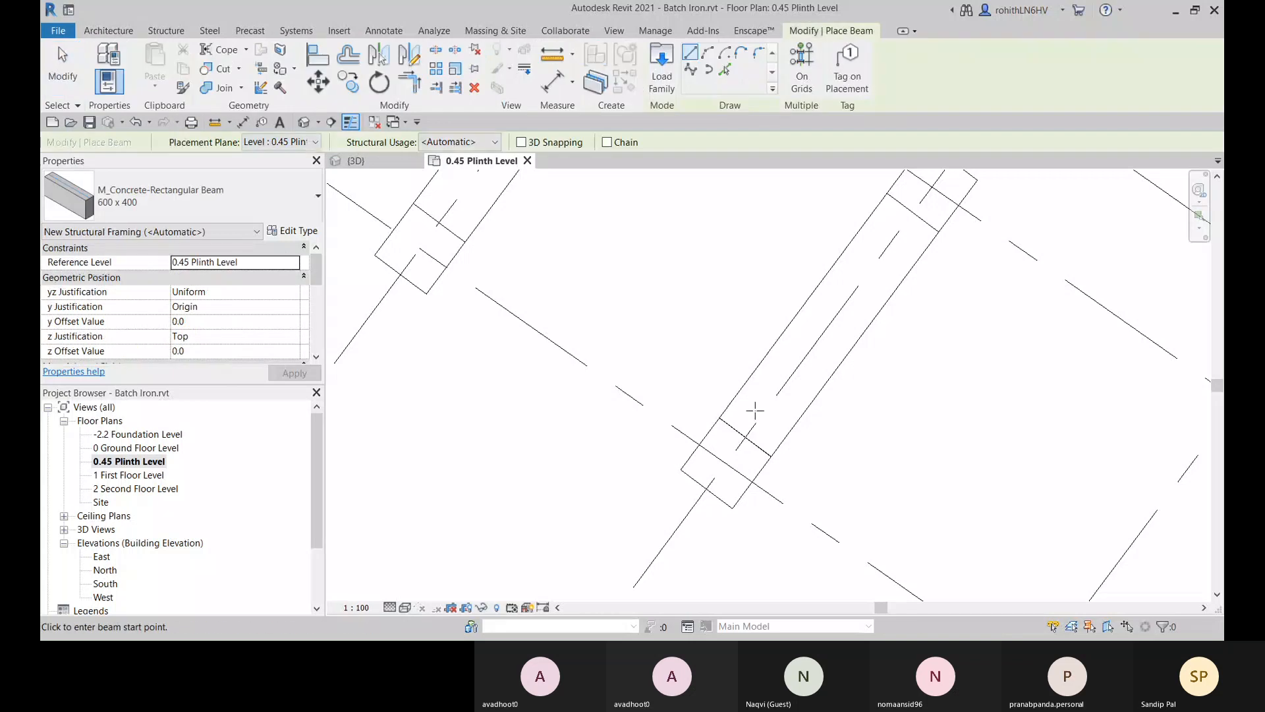
click(448, 268)
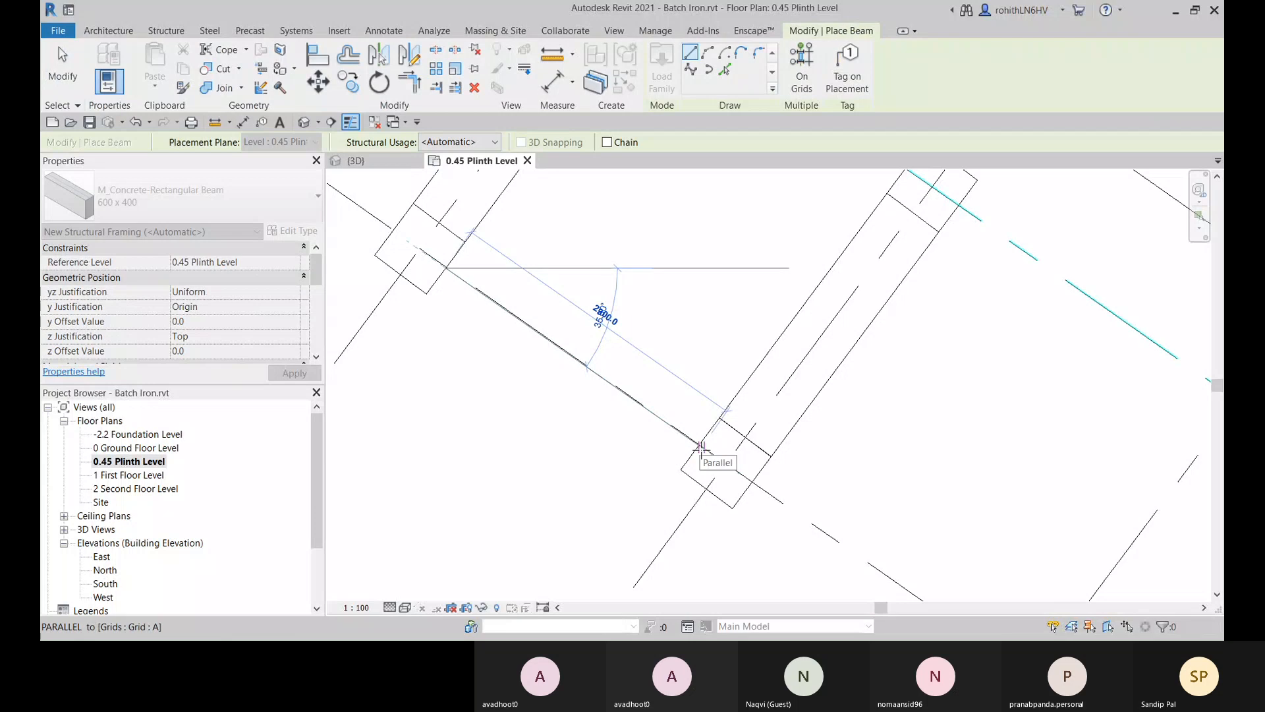
scroll(702, 444, up, 5)
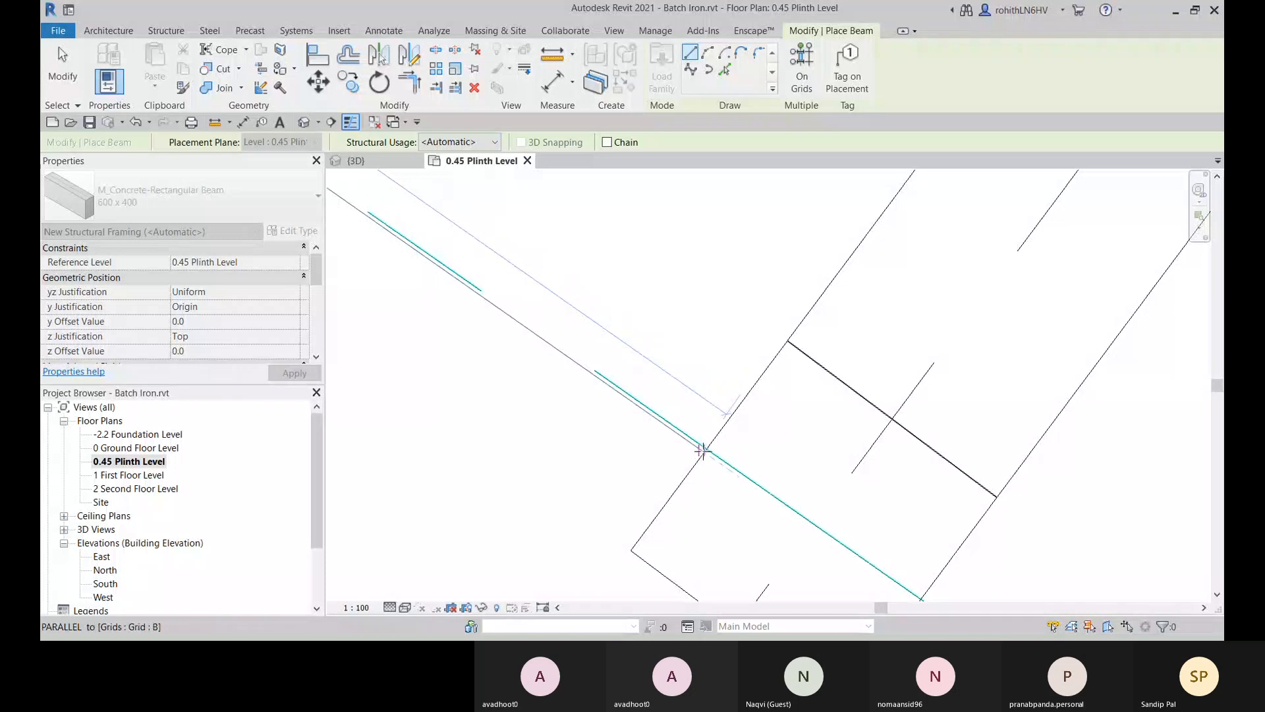
scroll(707, 455, up, 3)
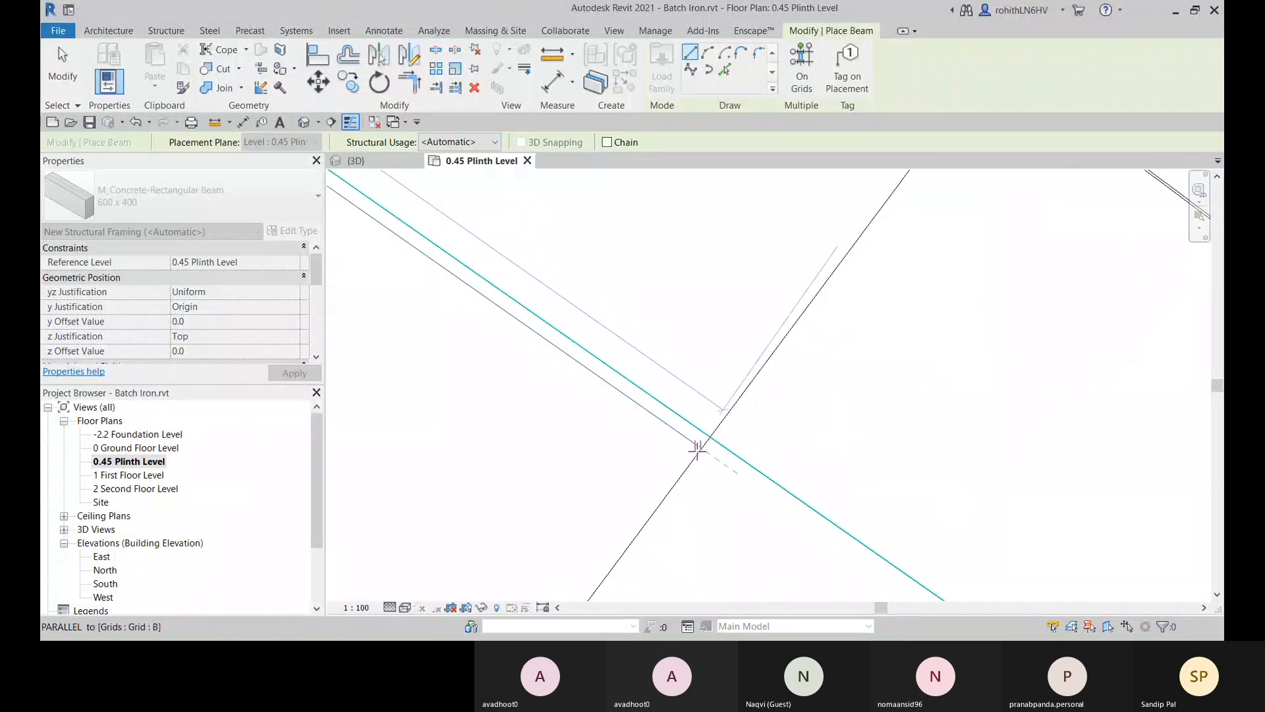
click(707, 452)
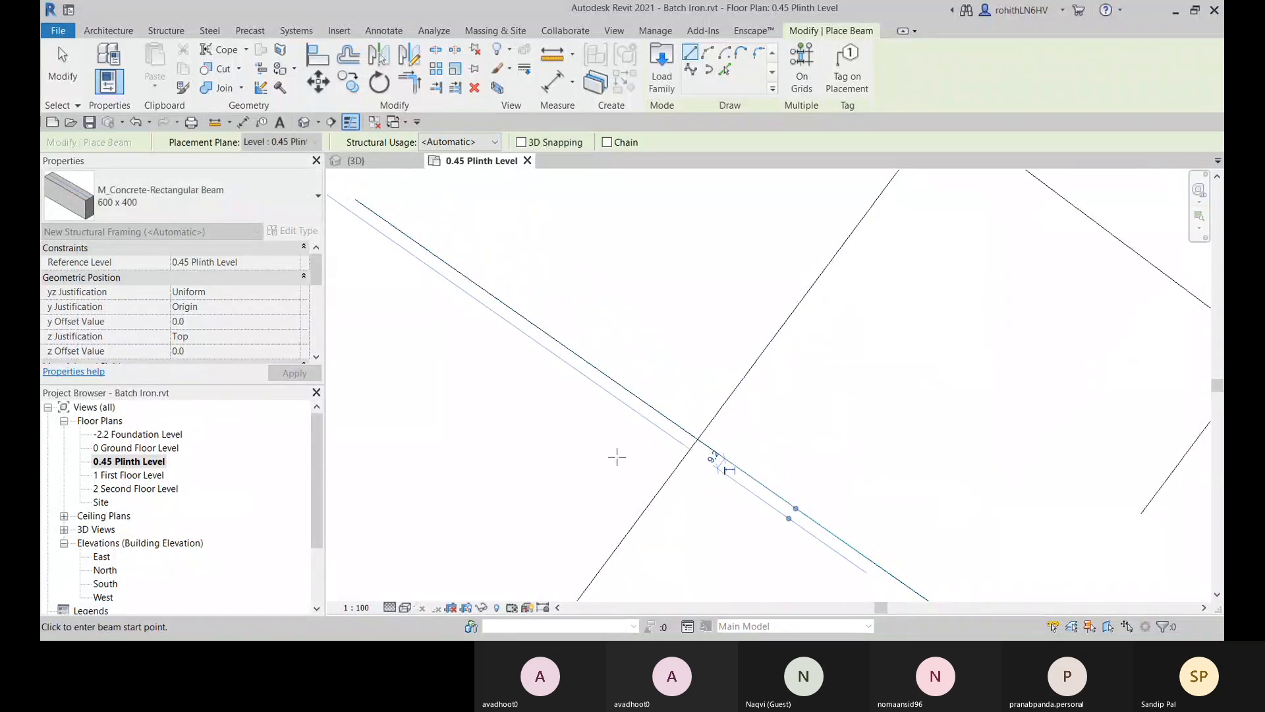
scroll(619, 454, down, 6)
middle_drag(700, 479, 844, 500)
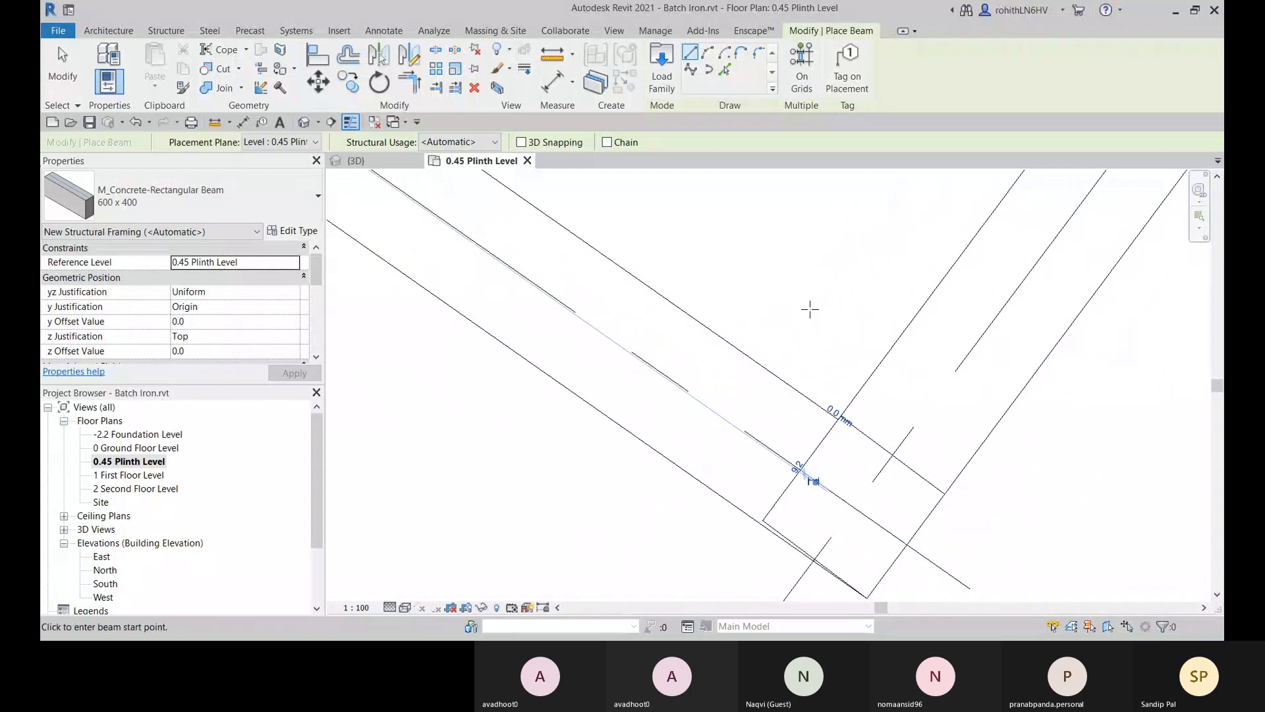
right_click(885, 305)
click(903, 310)
Step: Delete the new beam between the B-1 and B-2 columns
middle_drag(798, 398, 963, 513)
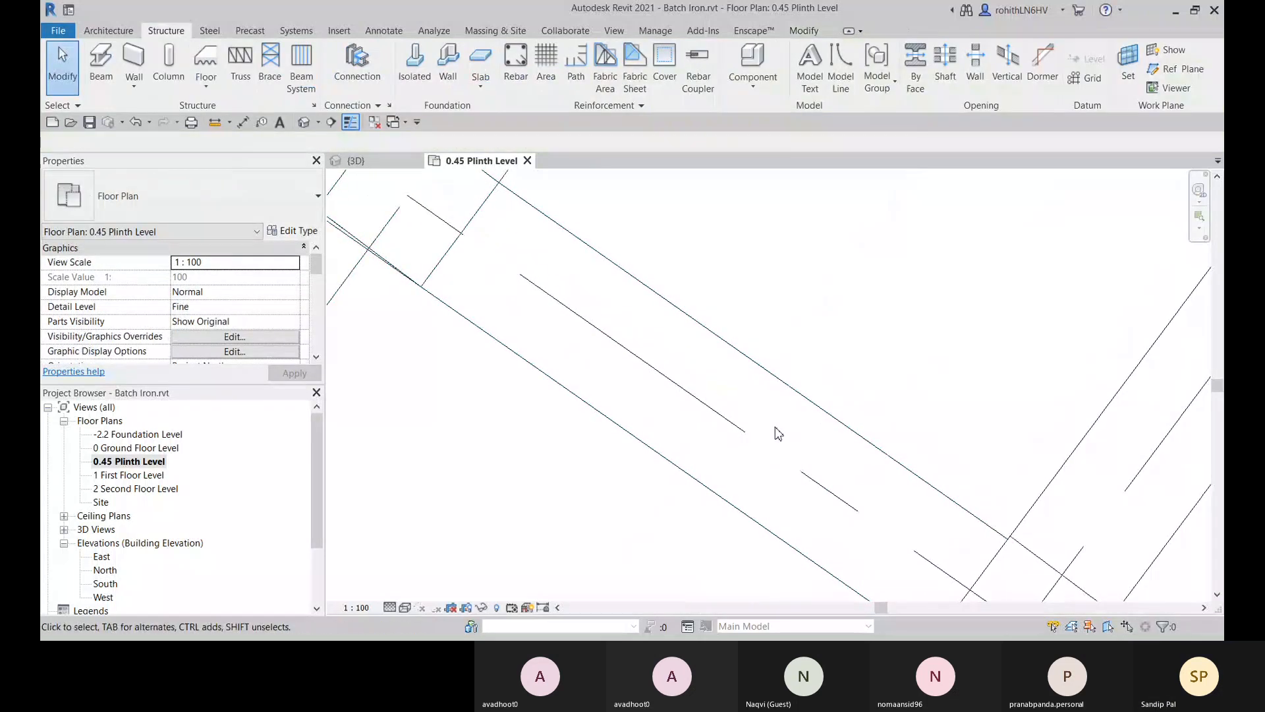
scroll(775, 431, down, 2)
click(671, 331)
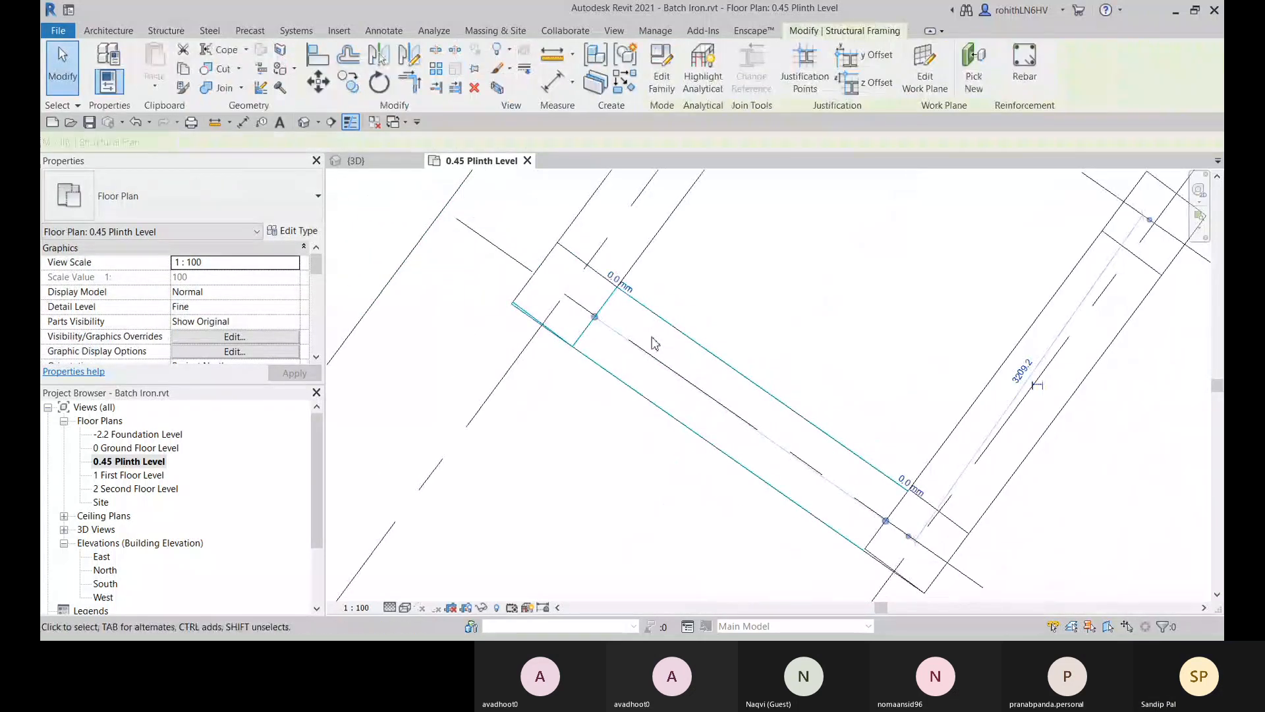
key(Delete)
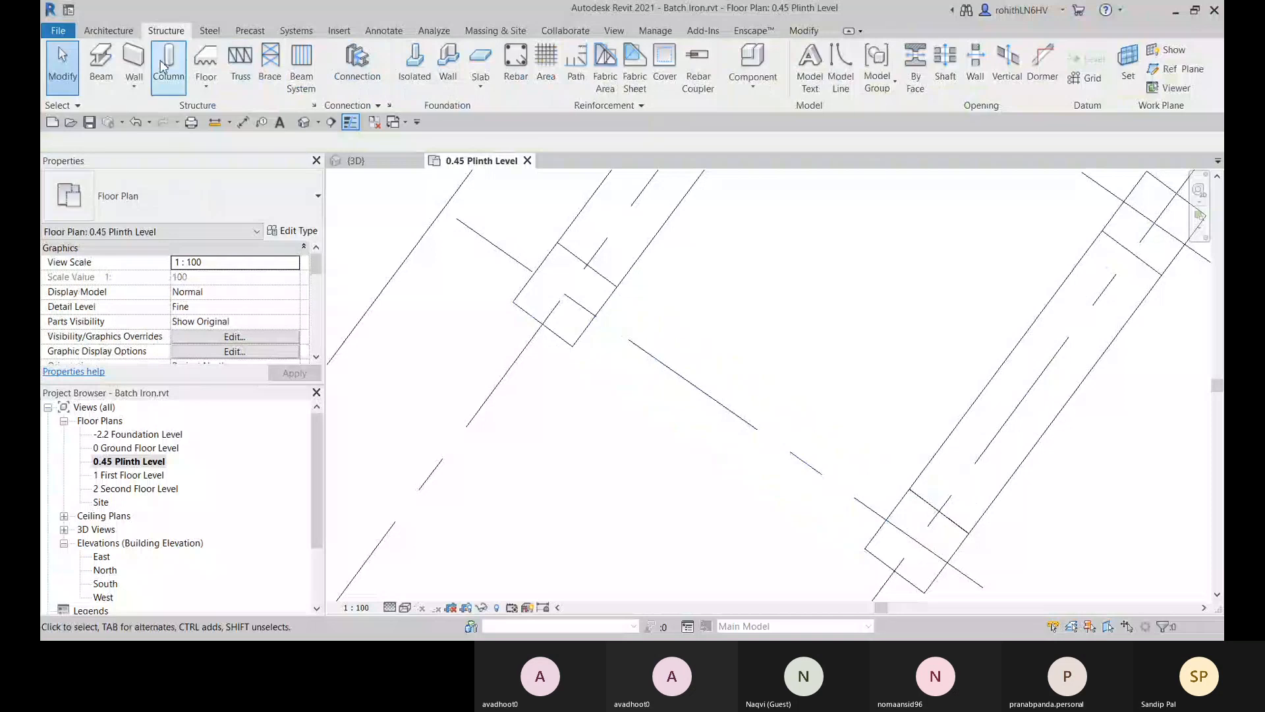
Step: Redraw the 600 x 400 concrete beam from where grid line B meets the B-1 column's face to the facing side of the B-2 column
click(101, 64)
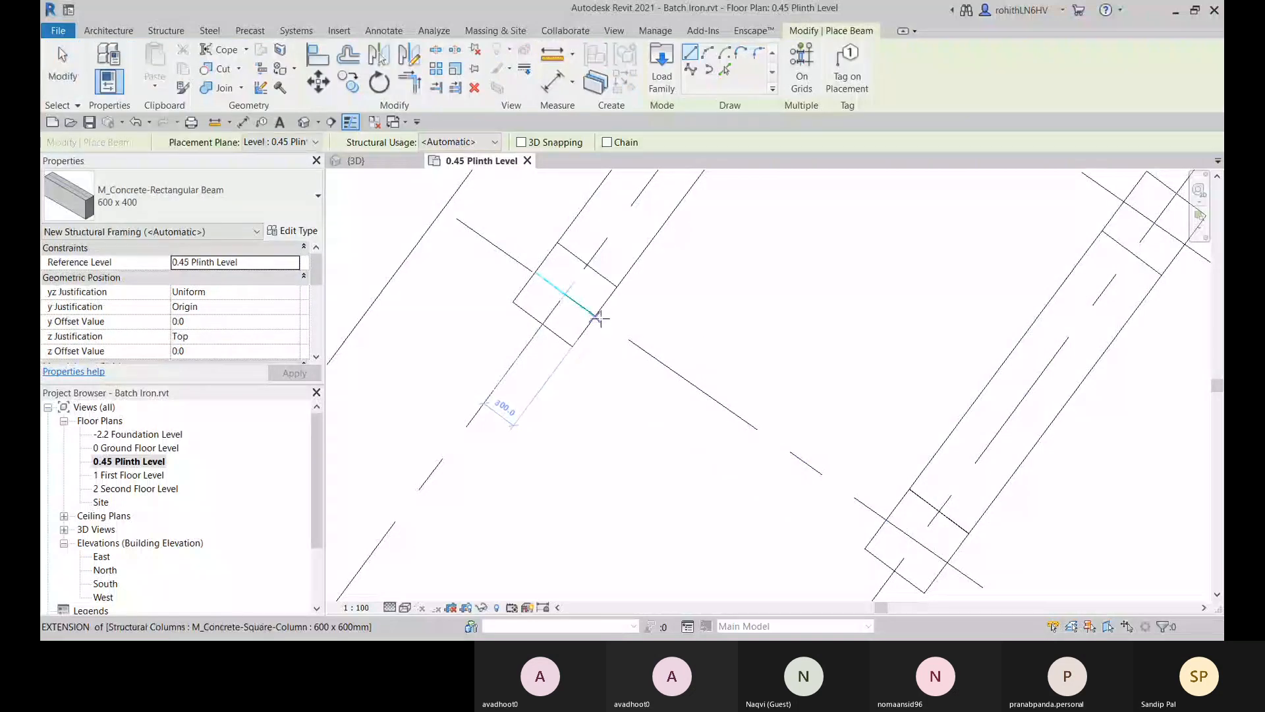
scroll(601, 321, up, 3)
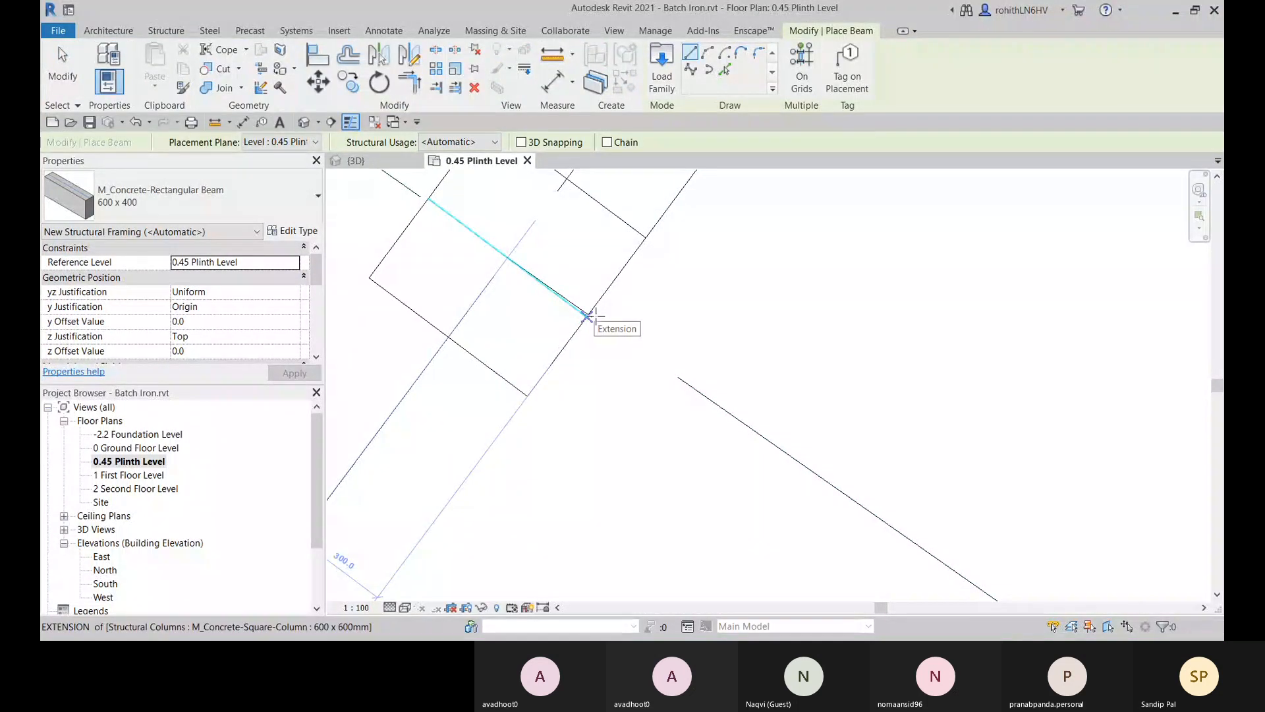
middle_drag(591, 317, 591, 366)
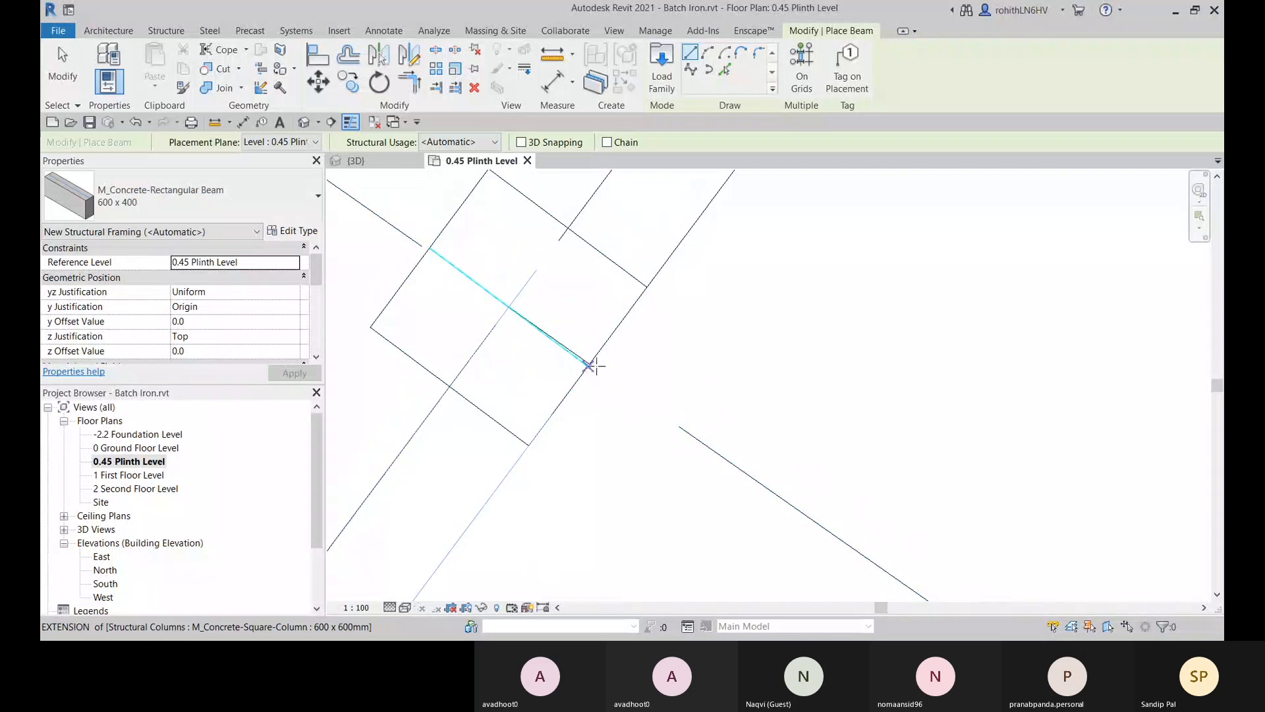
click(592, 366)
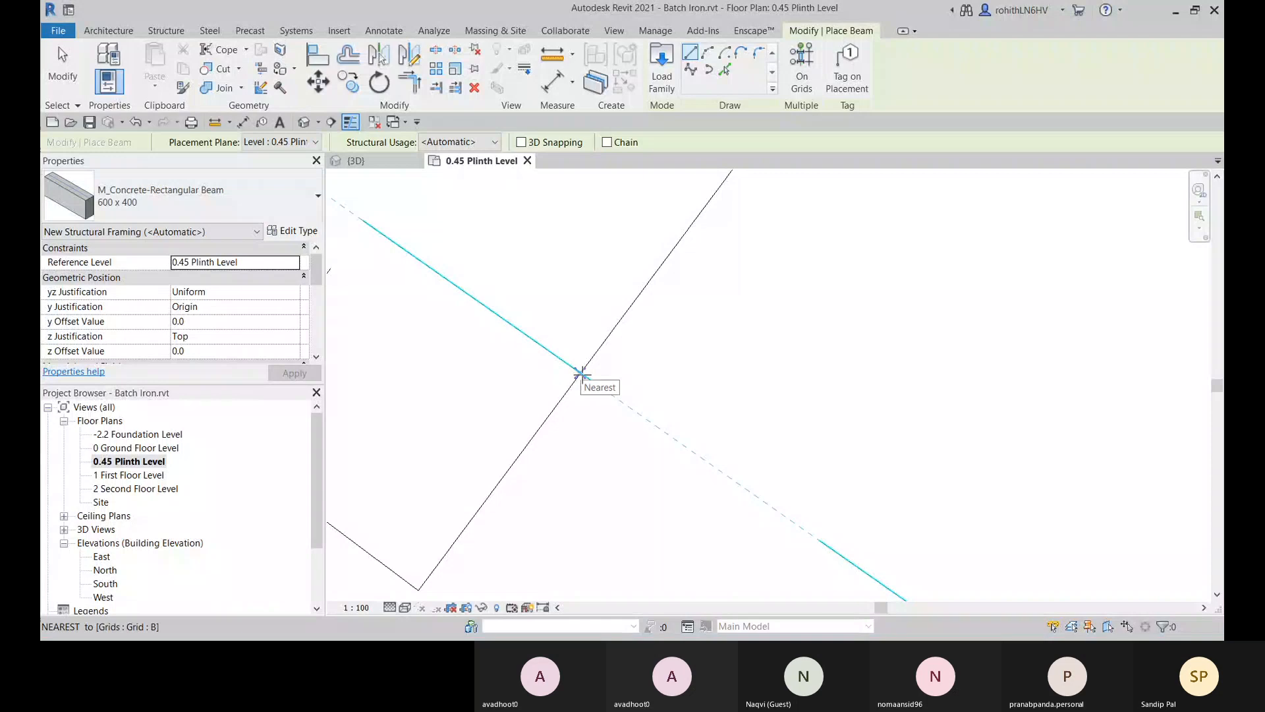
click(582, 374)
scroll(694, 432, down, 6)
middle_drag(873, 590, 659, 334)
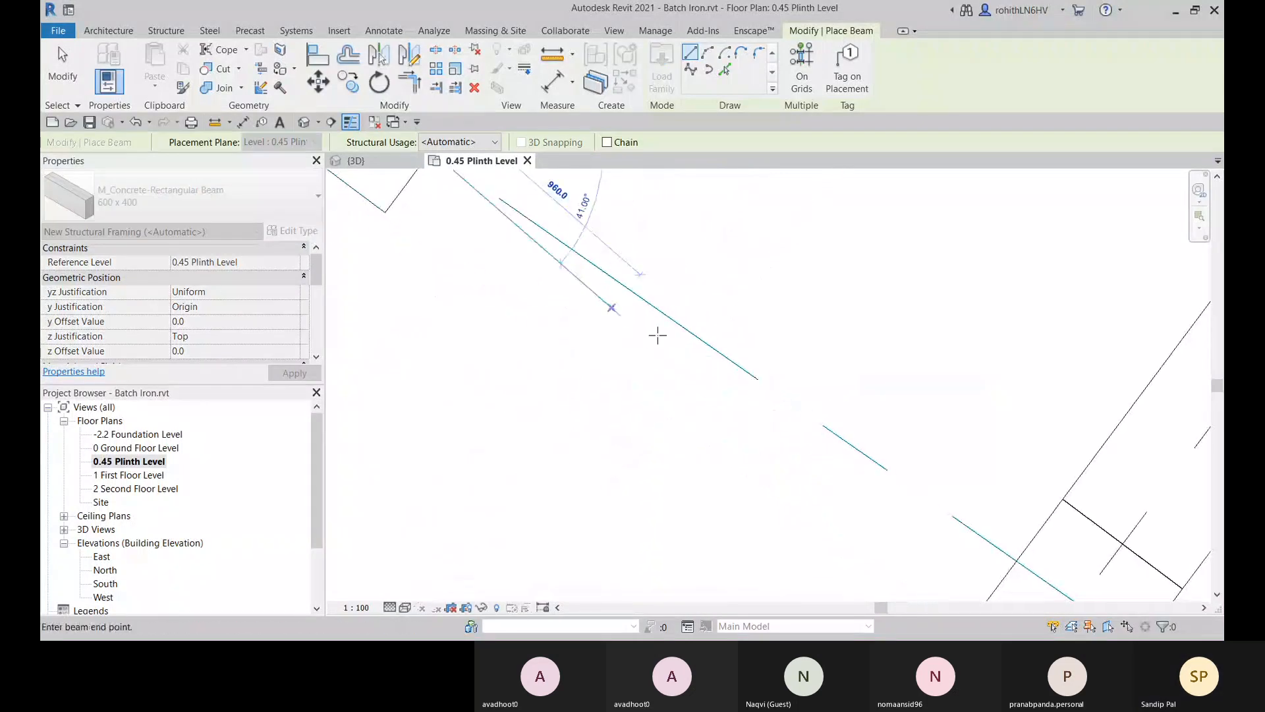
scroll(758, 386, down, 2)
scroll(794, 393, down, 2)
scroll(875, 461, up, 4)
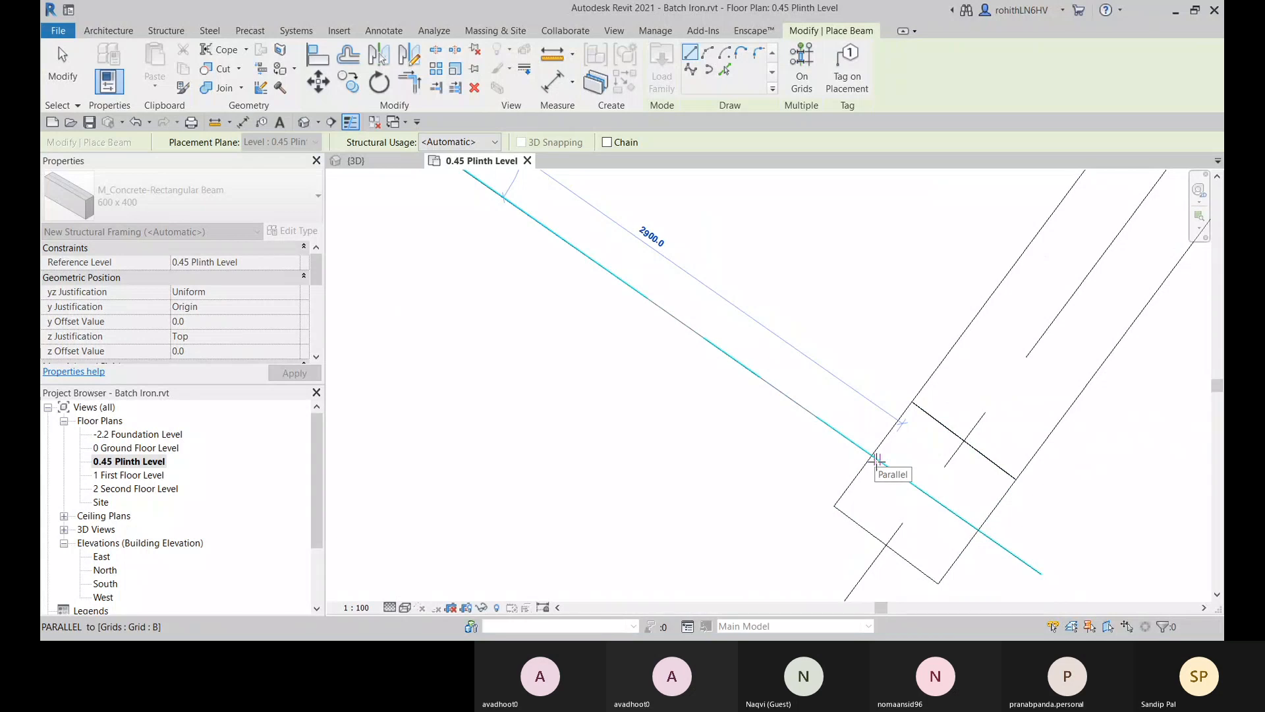
click(877, 459)
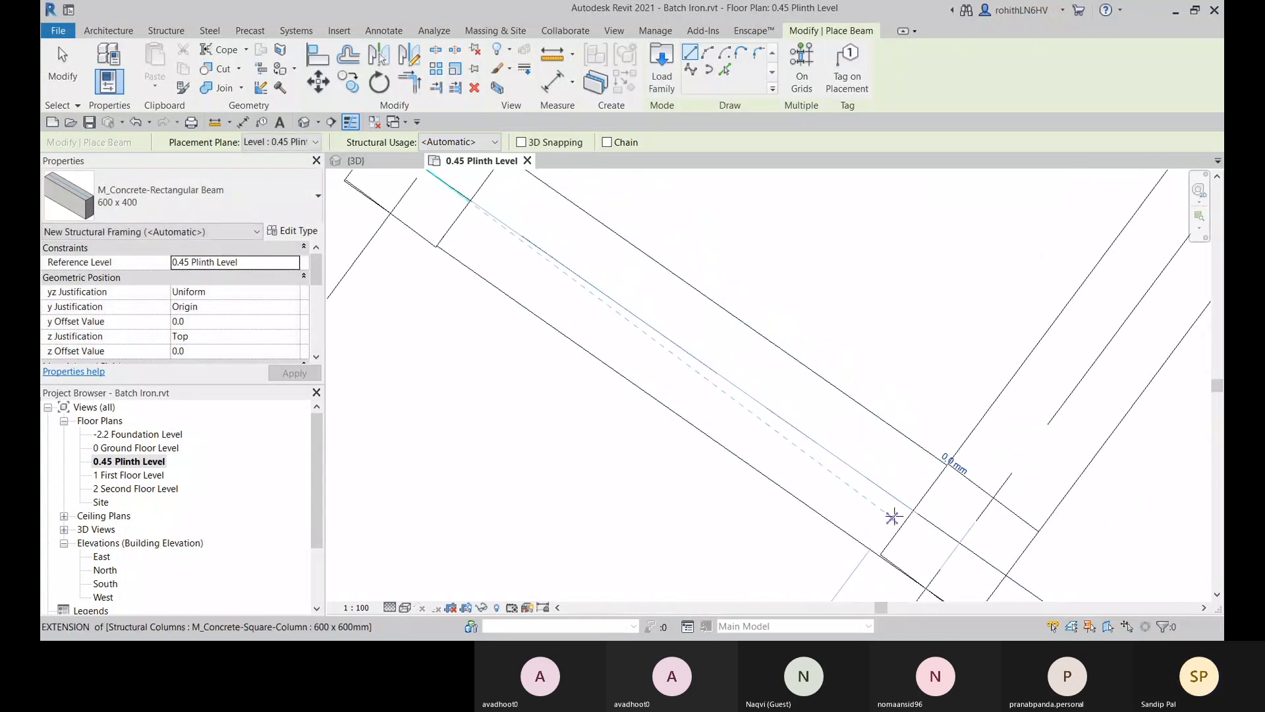
middle_drag(832, 438, 918, 554)
scroll(626, 270, up, 3)
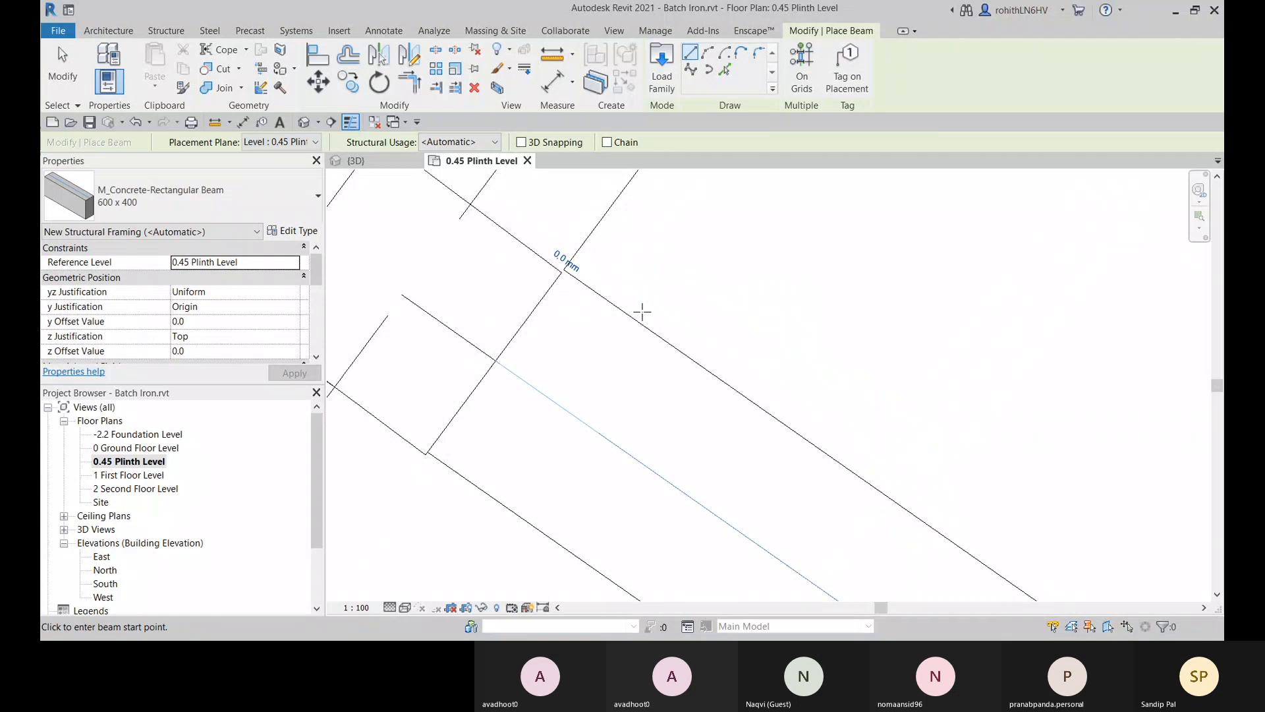
right_click(674, 282)
click(689, 292)
right_click(667, 277)
click(679, 287)
Step: Check how the redrawn beam's edges meet the B-1 column, and delete that beam
scroll(641, 309, down, 2)
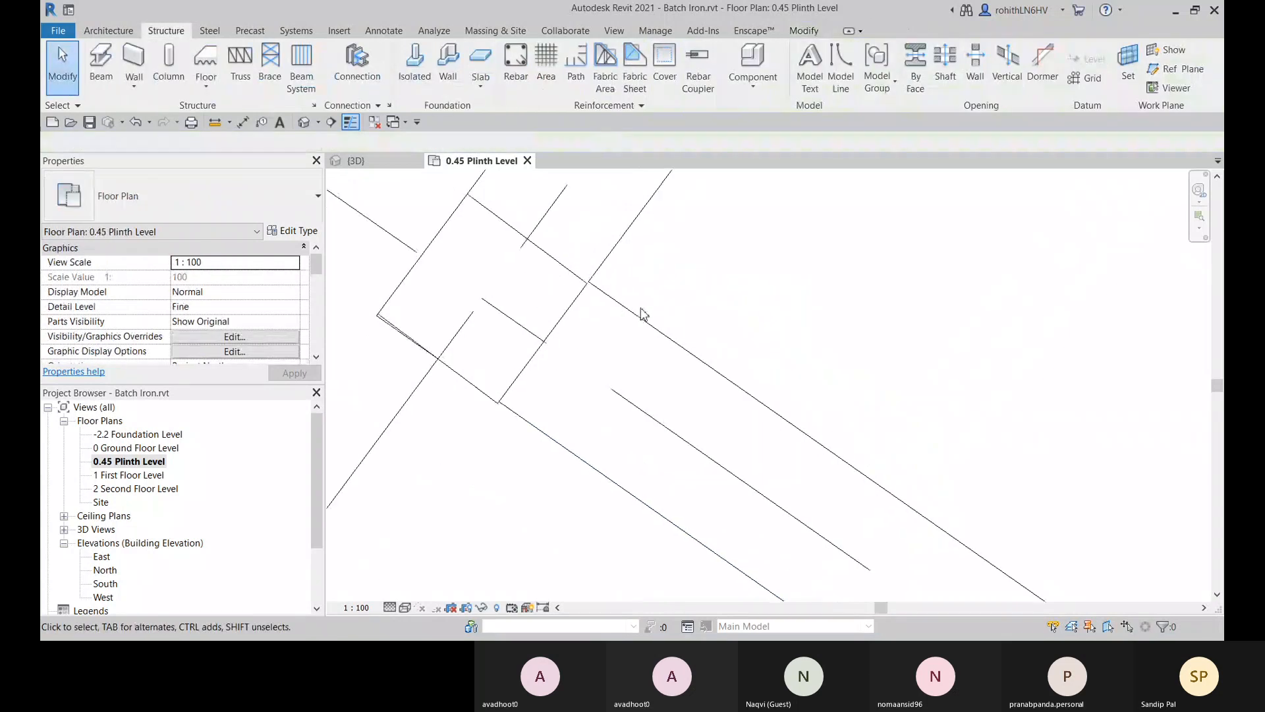
scroll(644, 313, down, 2)
click(651, 320)
scroll(520, 333, up, 2)
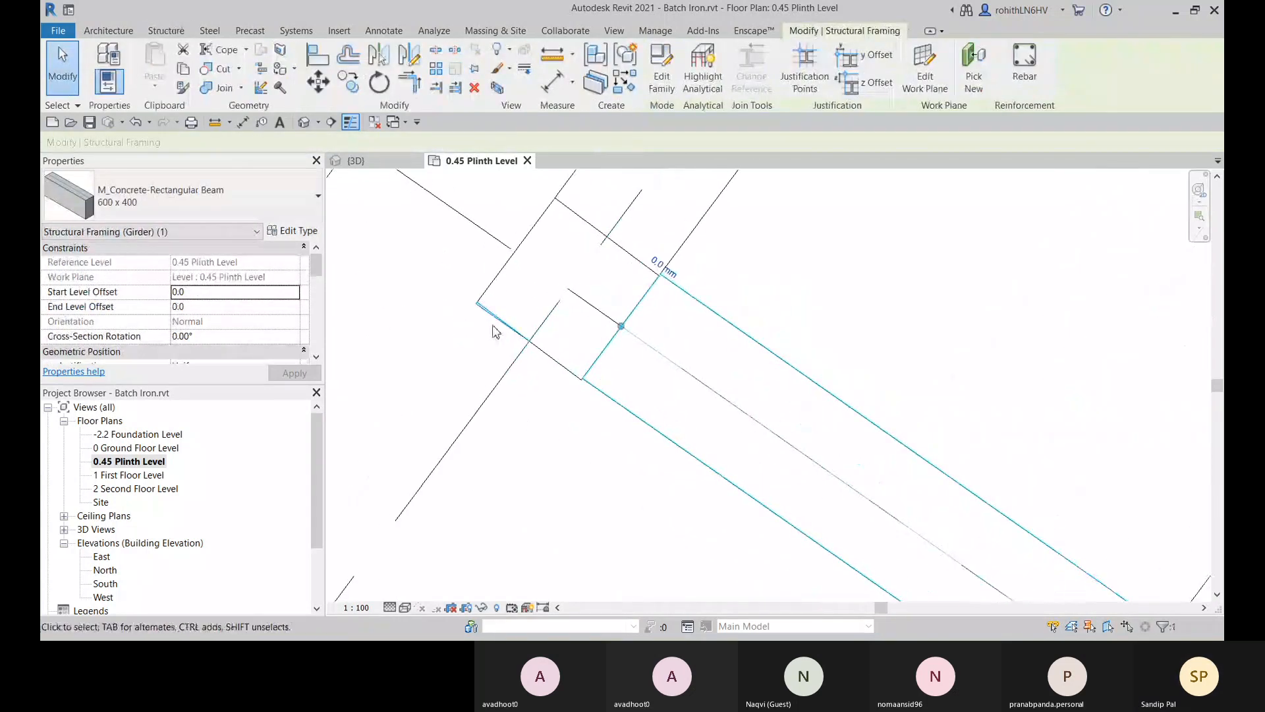
scroll(488, 324, up, 1)
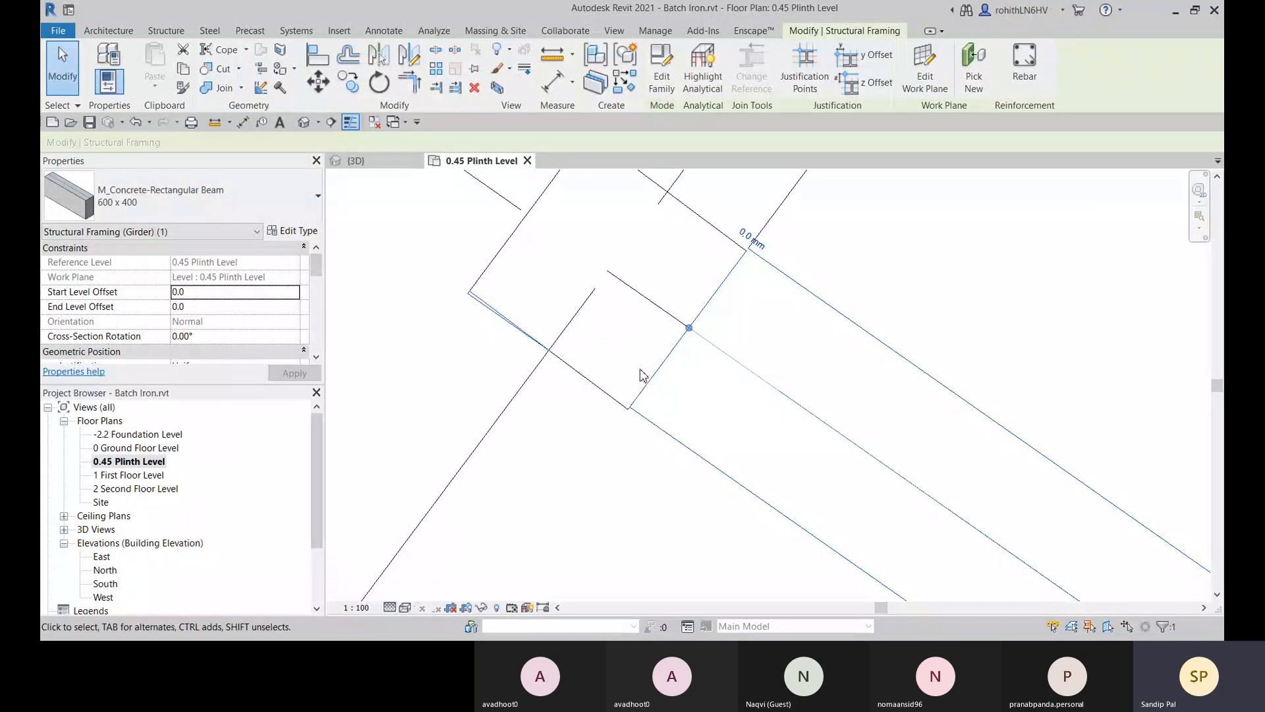
scroll(659, 389, down, 2)
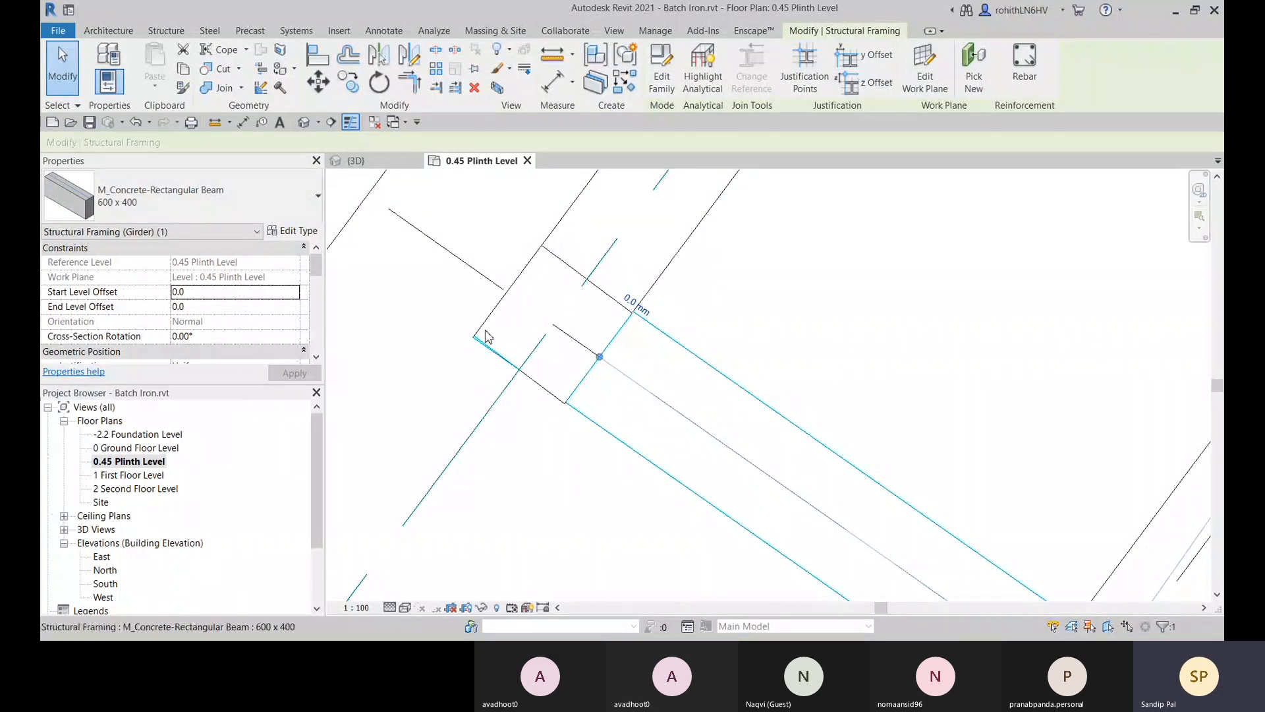
scroll(486, 337, down, 2)
click(473, 305)
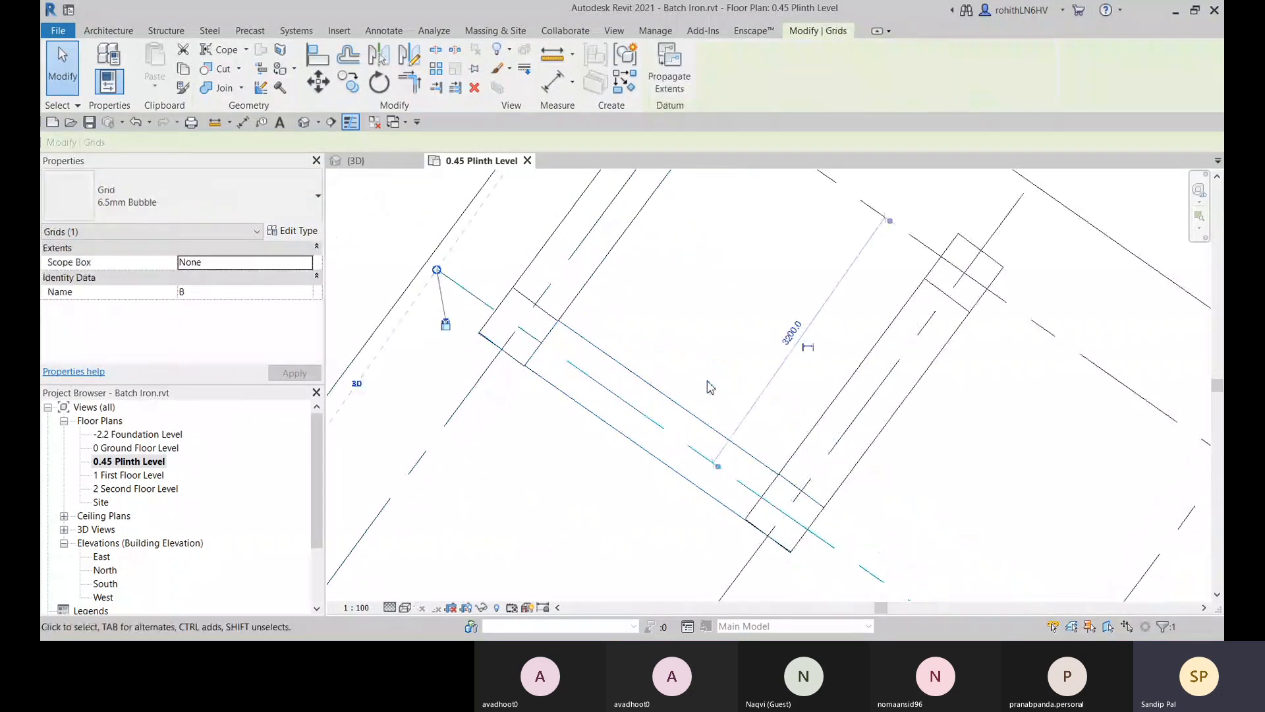
click(653, 386)
key(Delete)
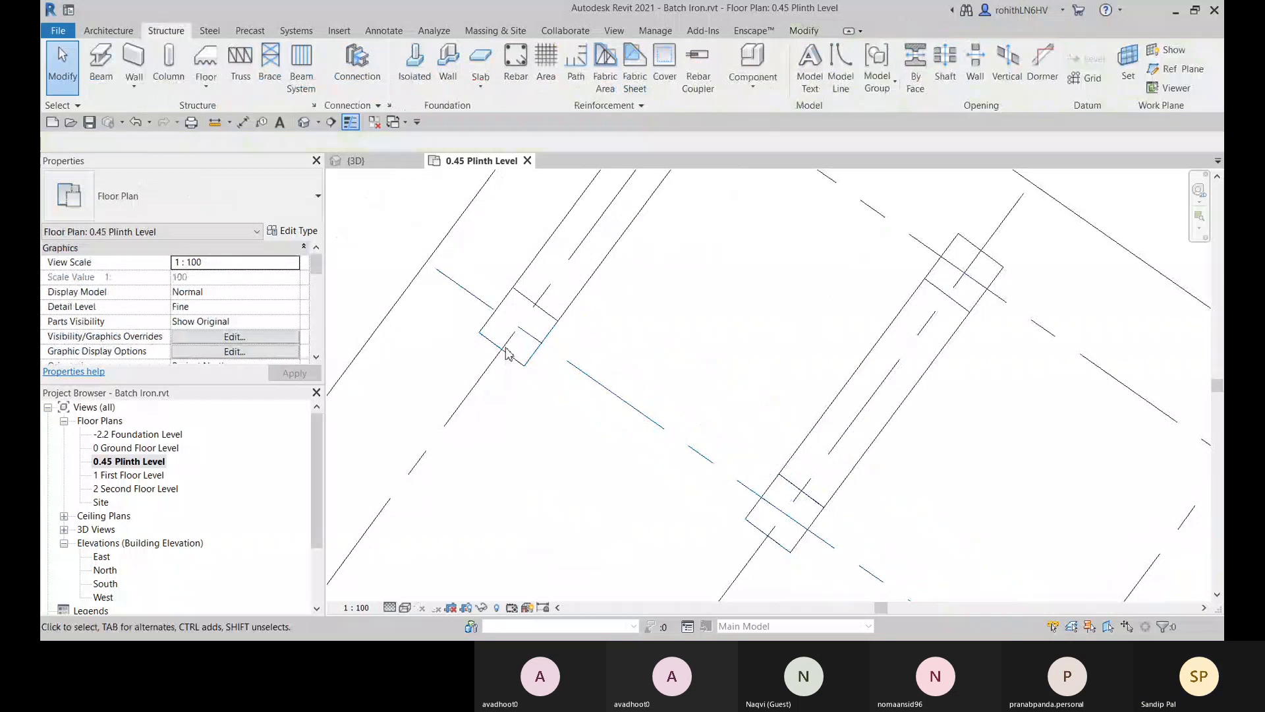
Step: Examine how the B-1 column sits relative to grid line B and the neighbouring columns and beams
click(530, 359)
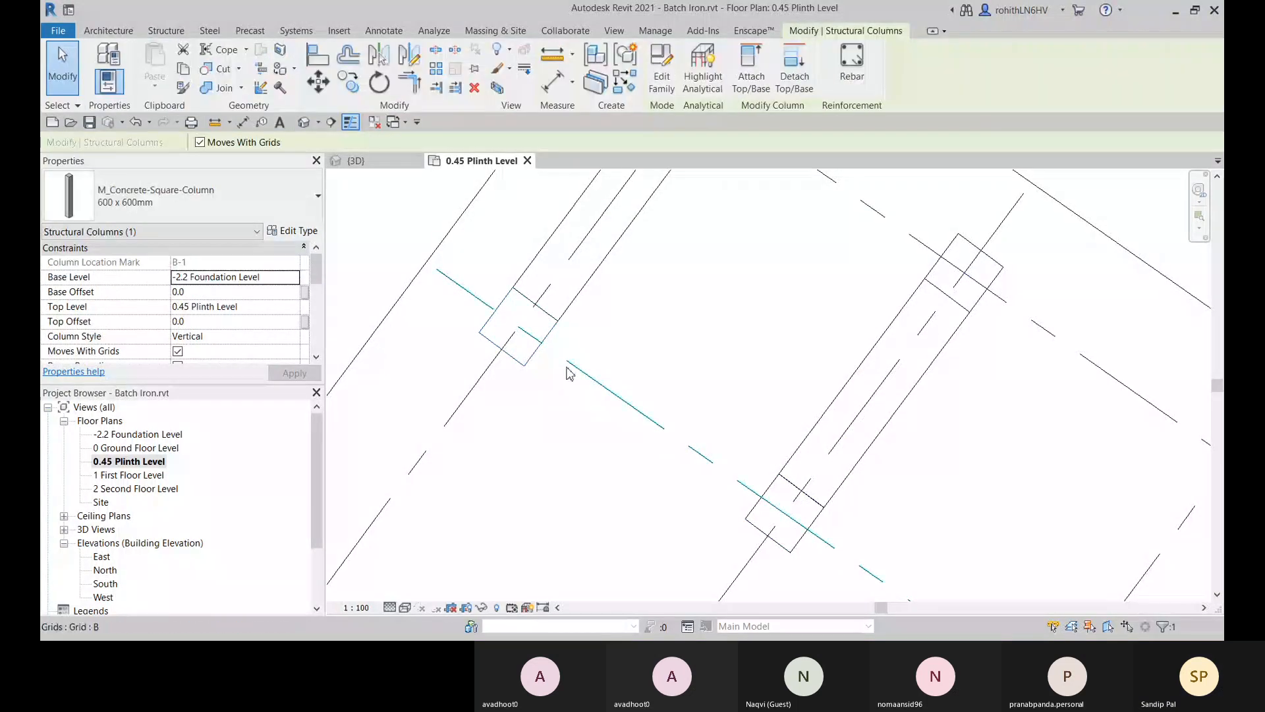
middle_drag(654, 319, 678, 403)
click(669, 406)
click(546, 454)
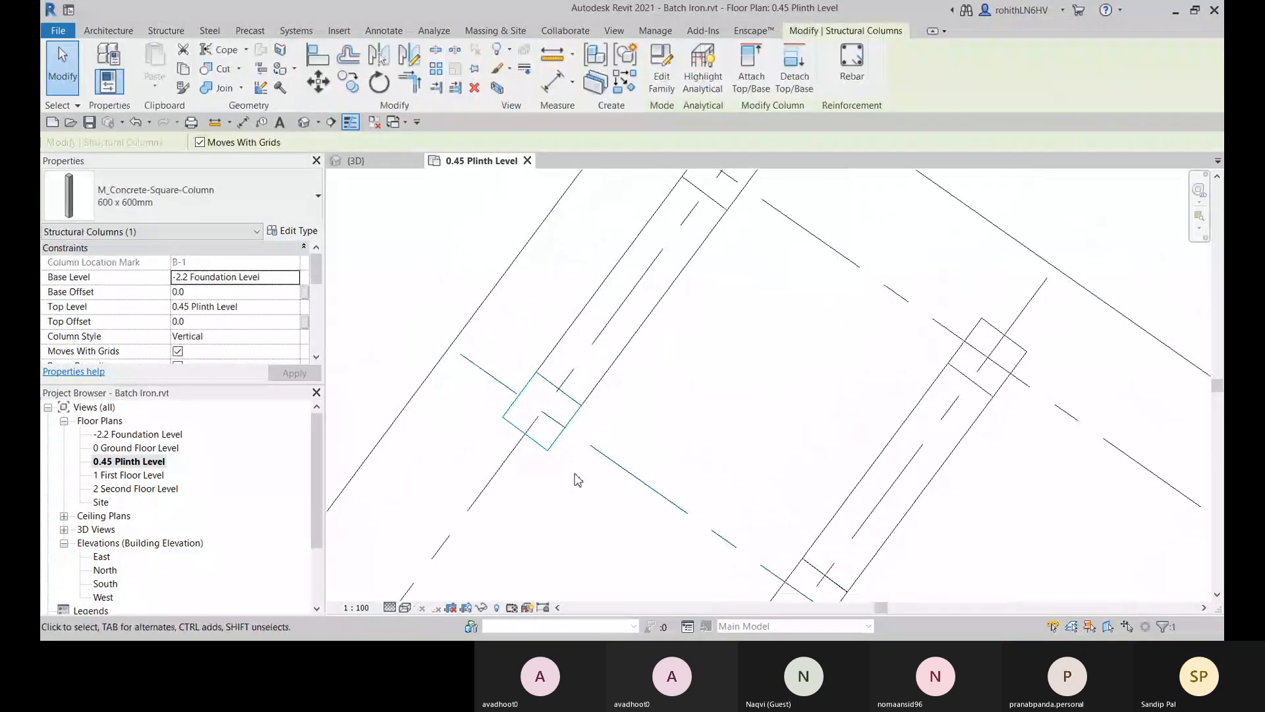
mouse_move(580, 475)
middle_down()
mouse_move(588, 484)
mouse_move(665, 445)
mouse_move(596, 469)
middle_up()
scroll(650, 348, down, 2)
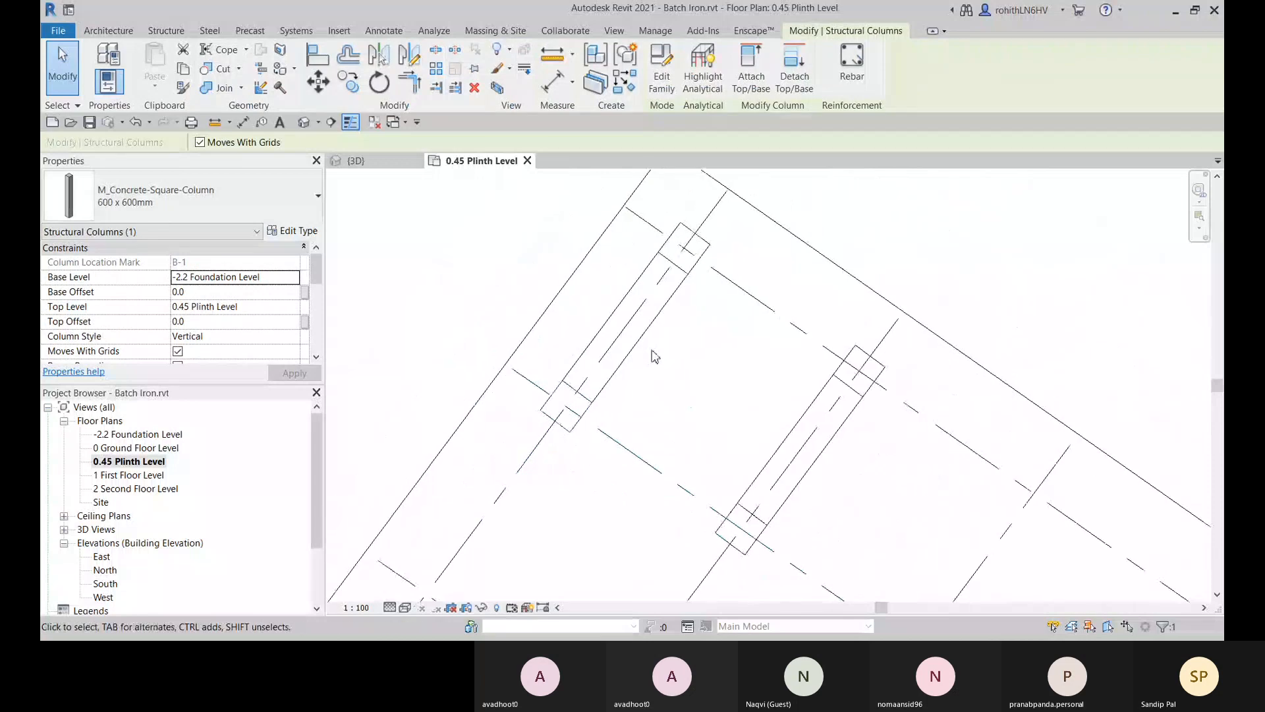
scroll(788, 376, down, 2)
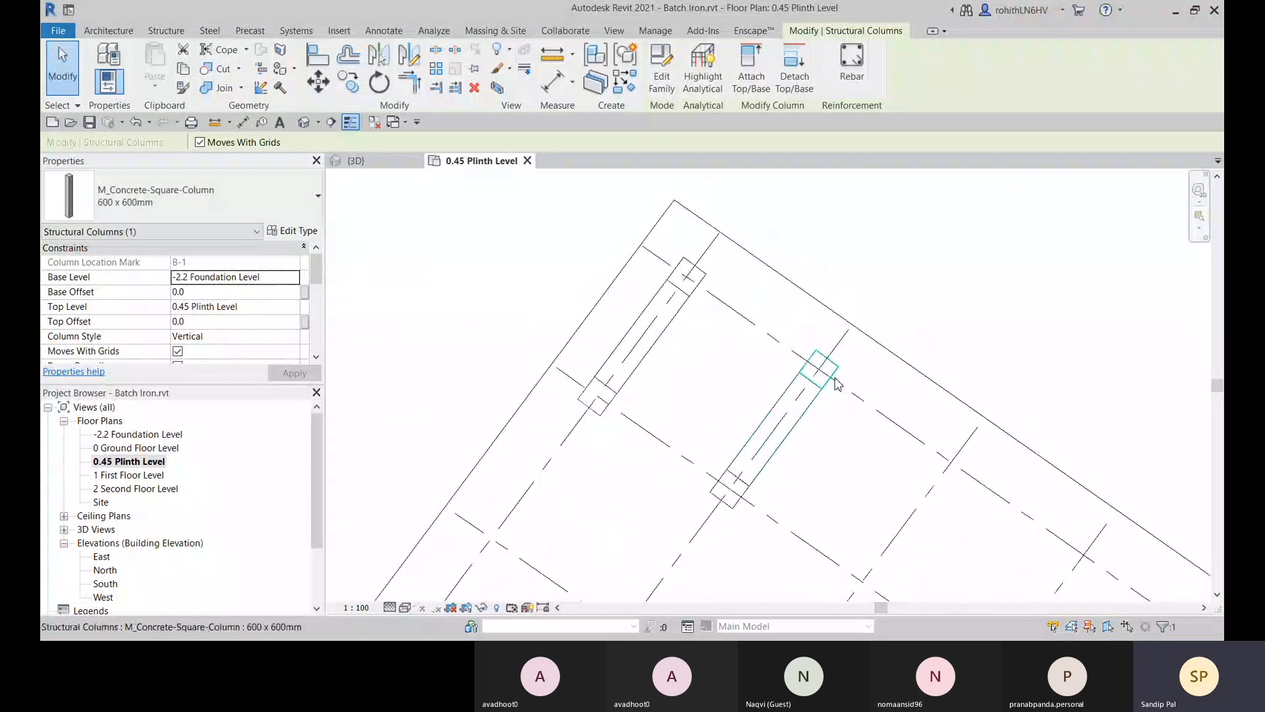
scroll(584, 424, up, 5)
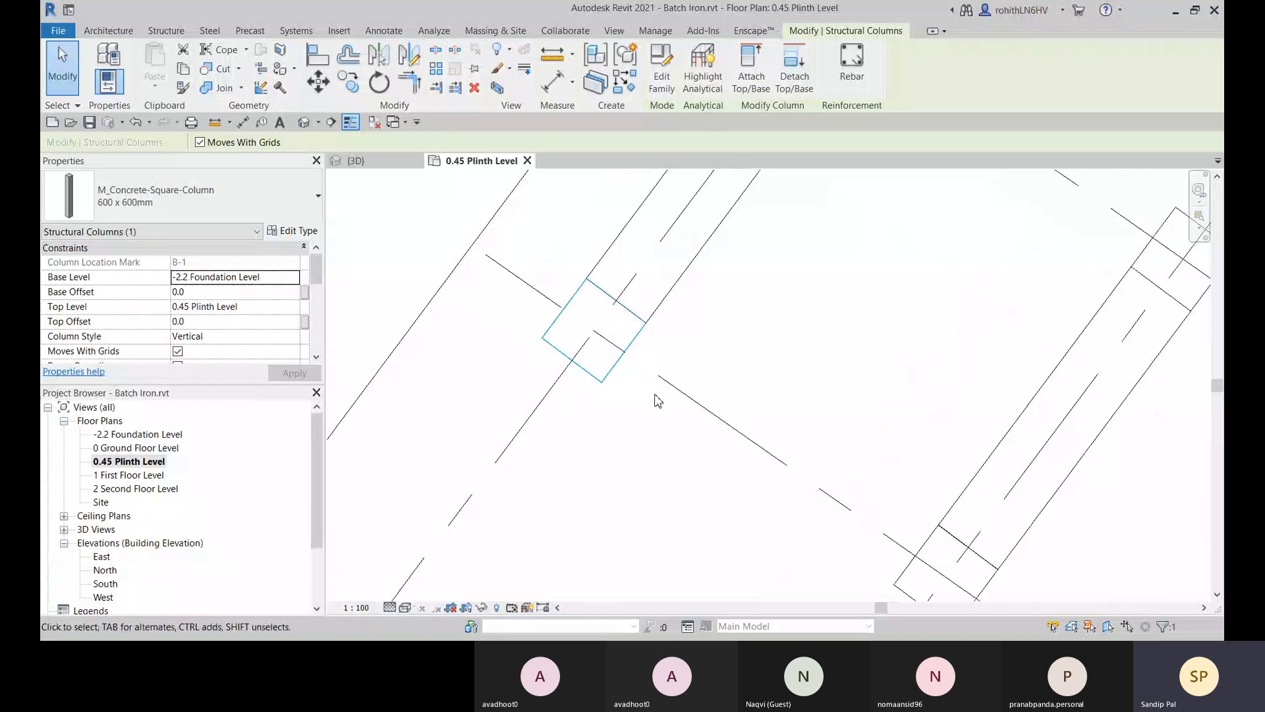
scroll(654, 400, down, 5)
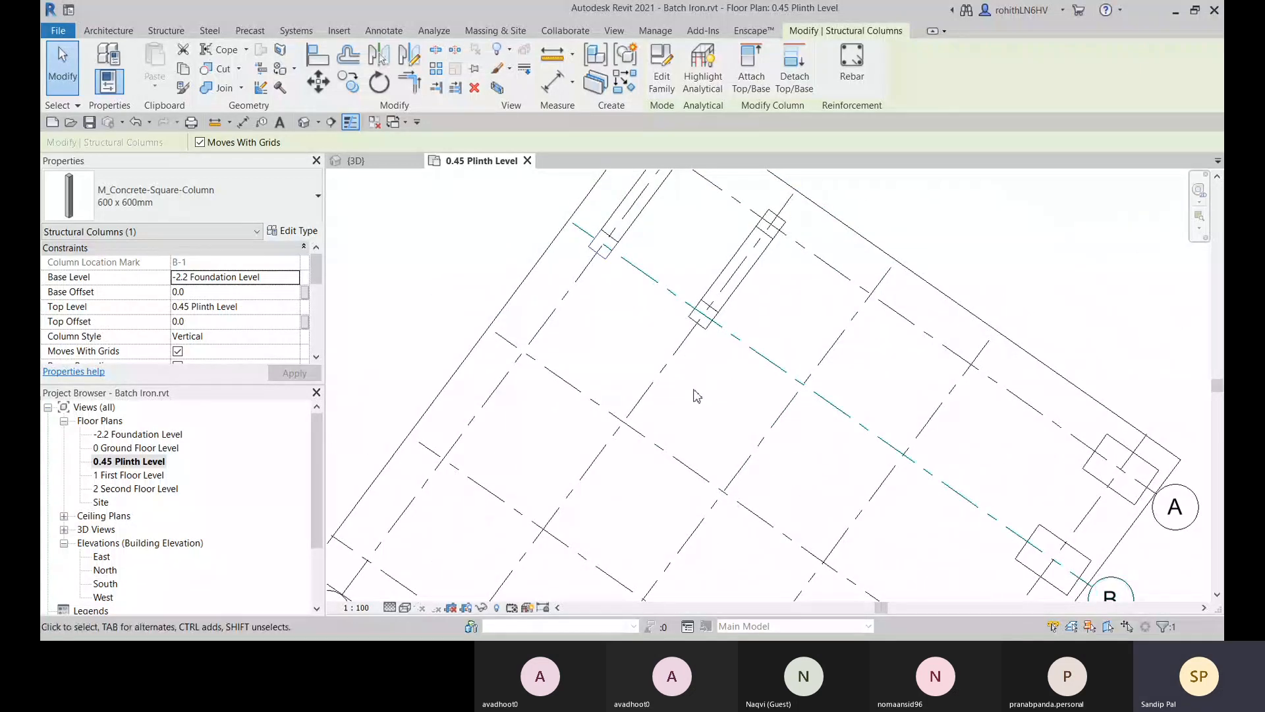
scroll(659, 303, up, 4)
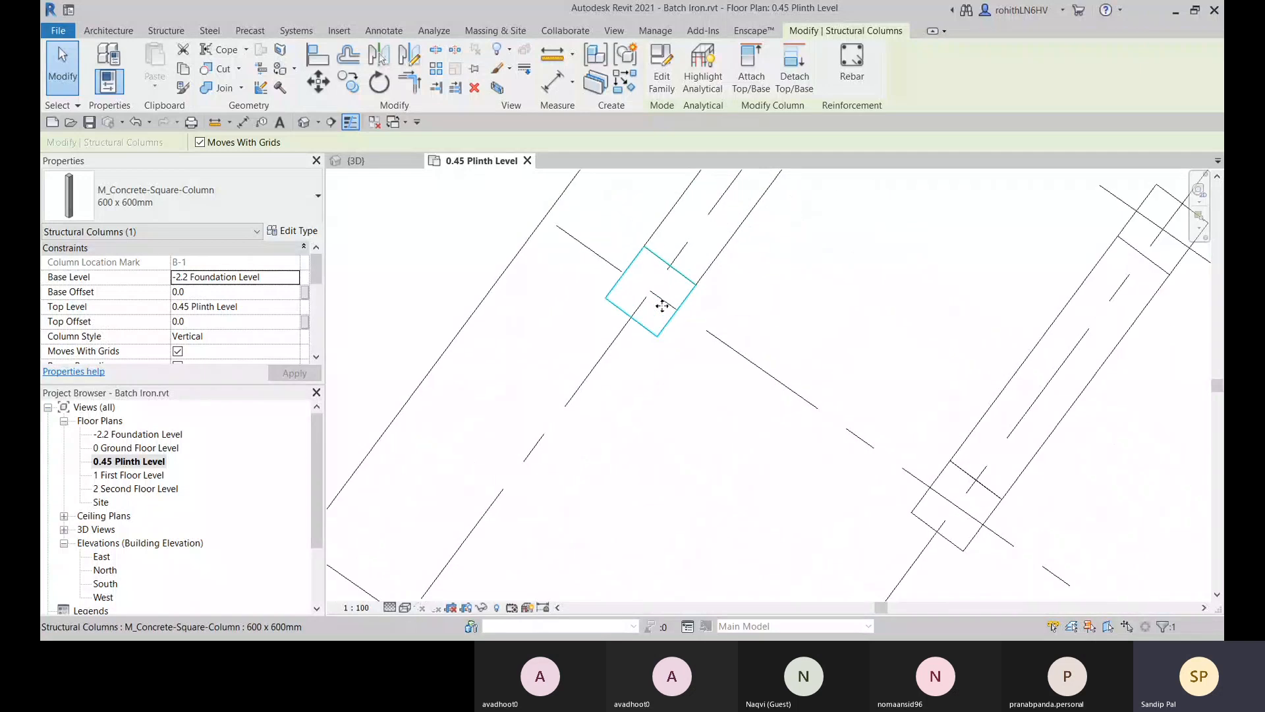
scroll(747, 398, down, 6)
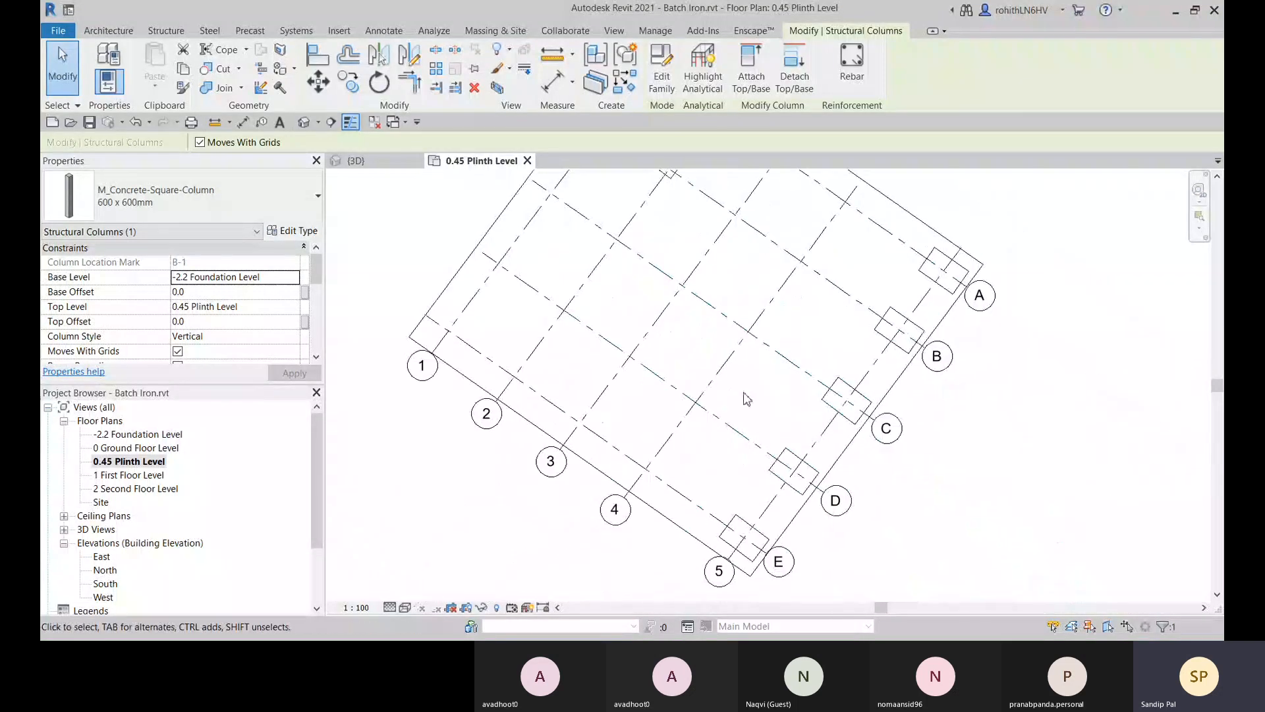
middle_drag(696, 427, 759, 514)
click(1011, 234)
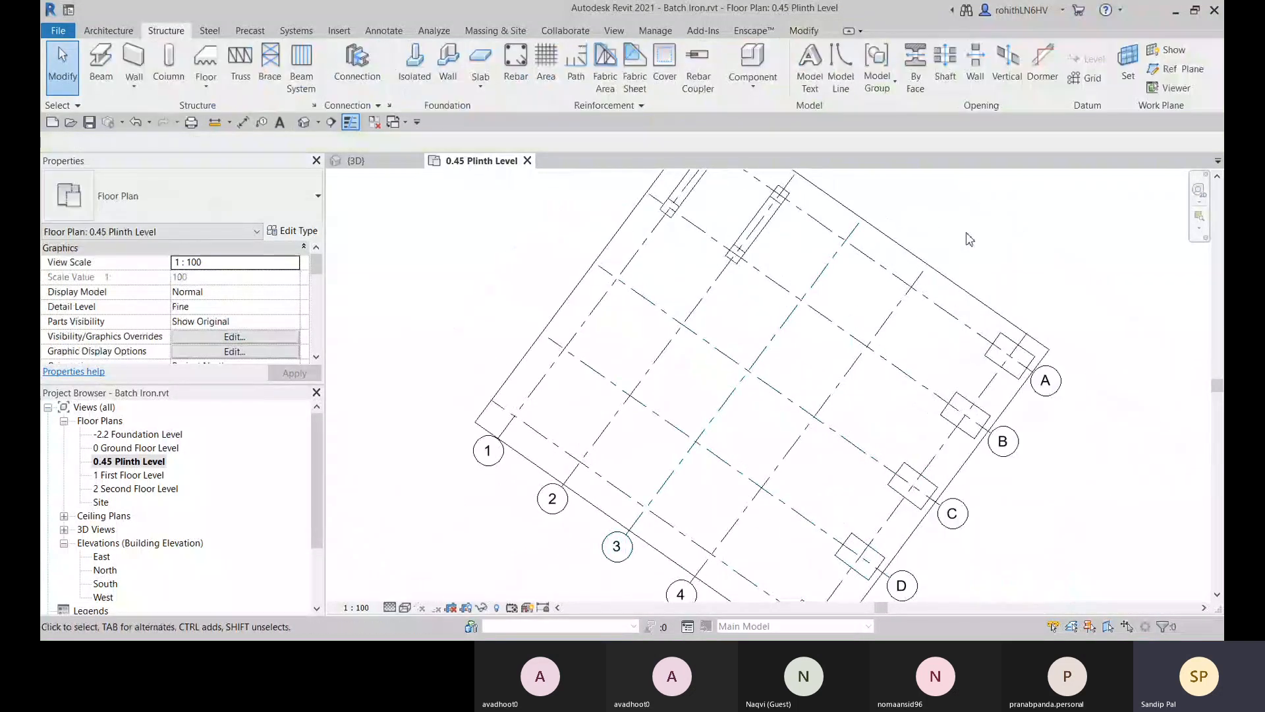
middle_drag(790, 217, 800, 402)
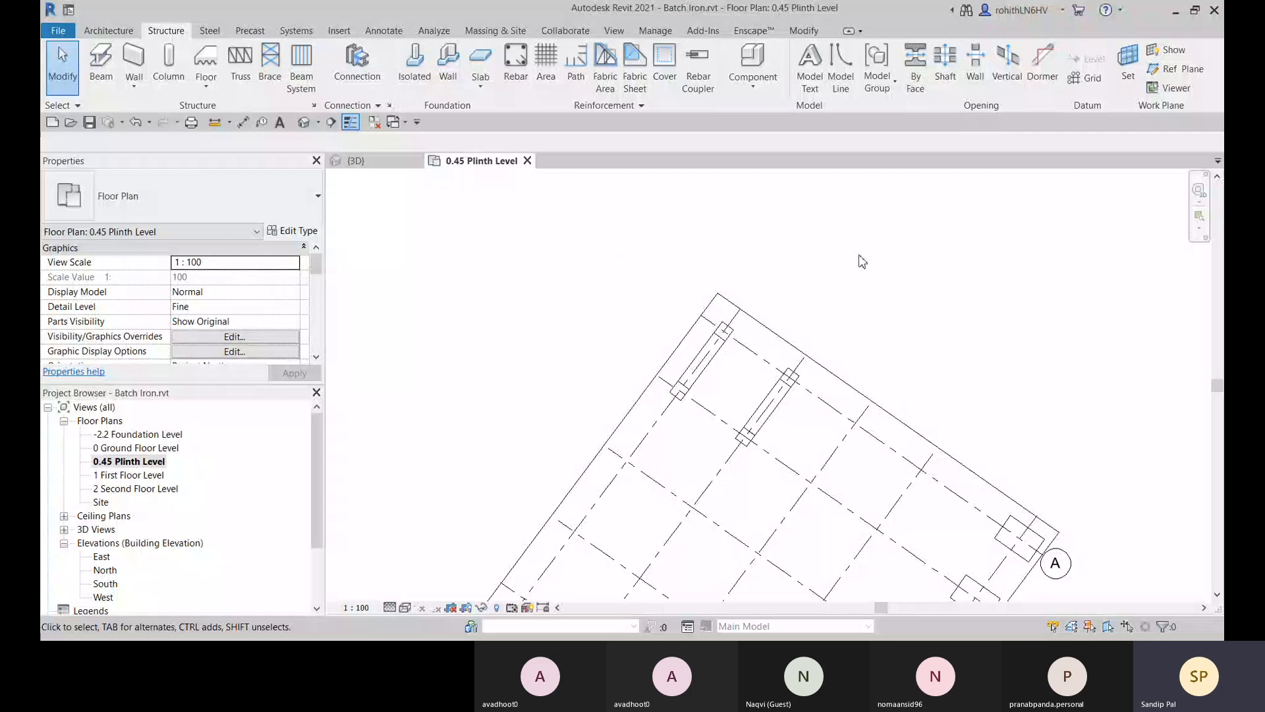
Step: Place an angular dimension between grid line 1 and grid line A, inside the corner at the A-1 column
click(802, 31)
click(572, 85)
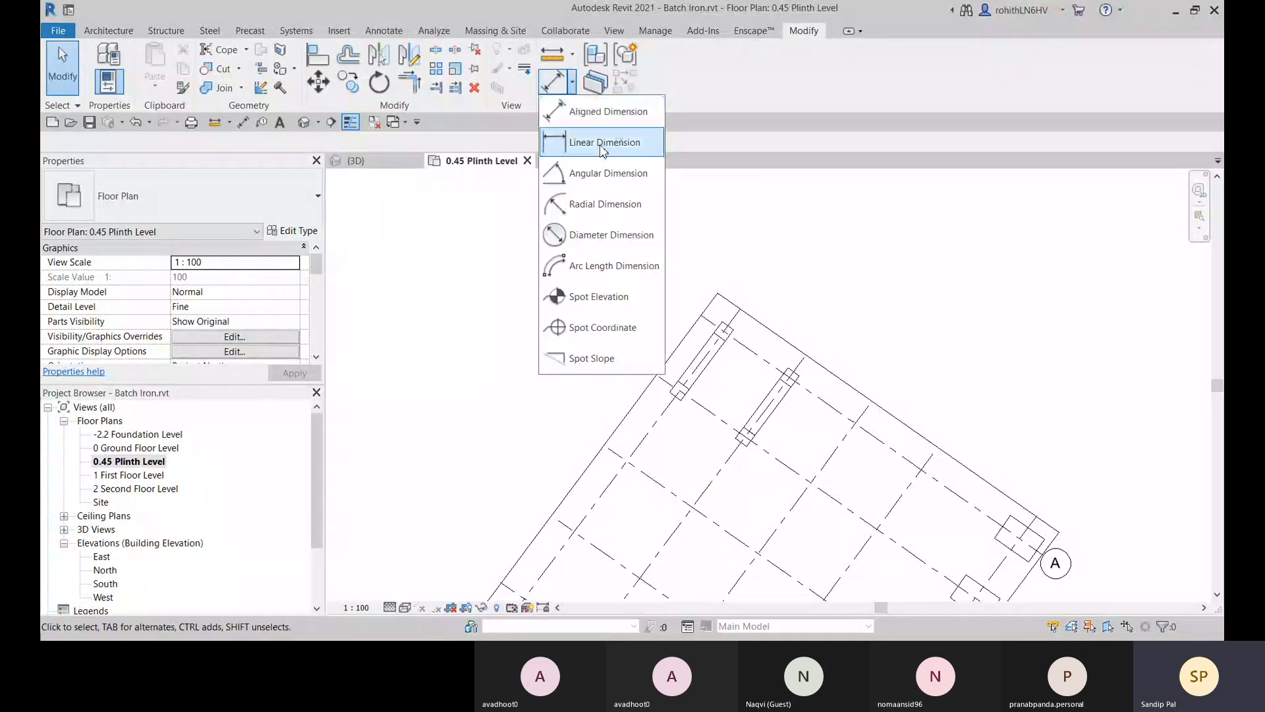
click(580, 170)
scroll(753, 337, up, 5)
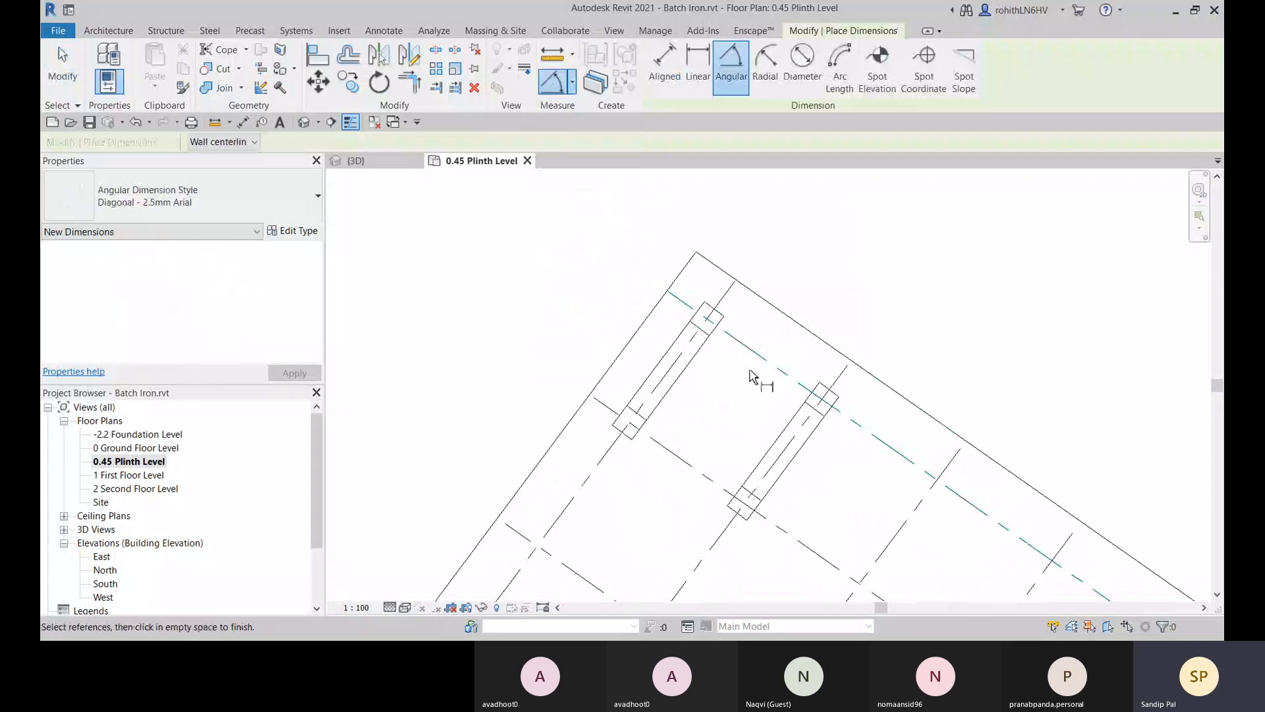
click(736, 228)
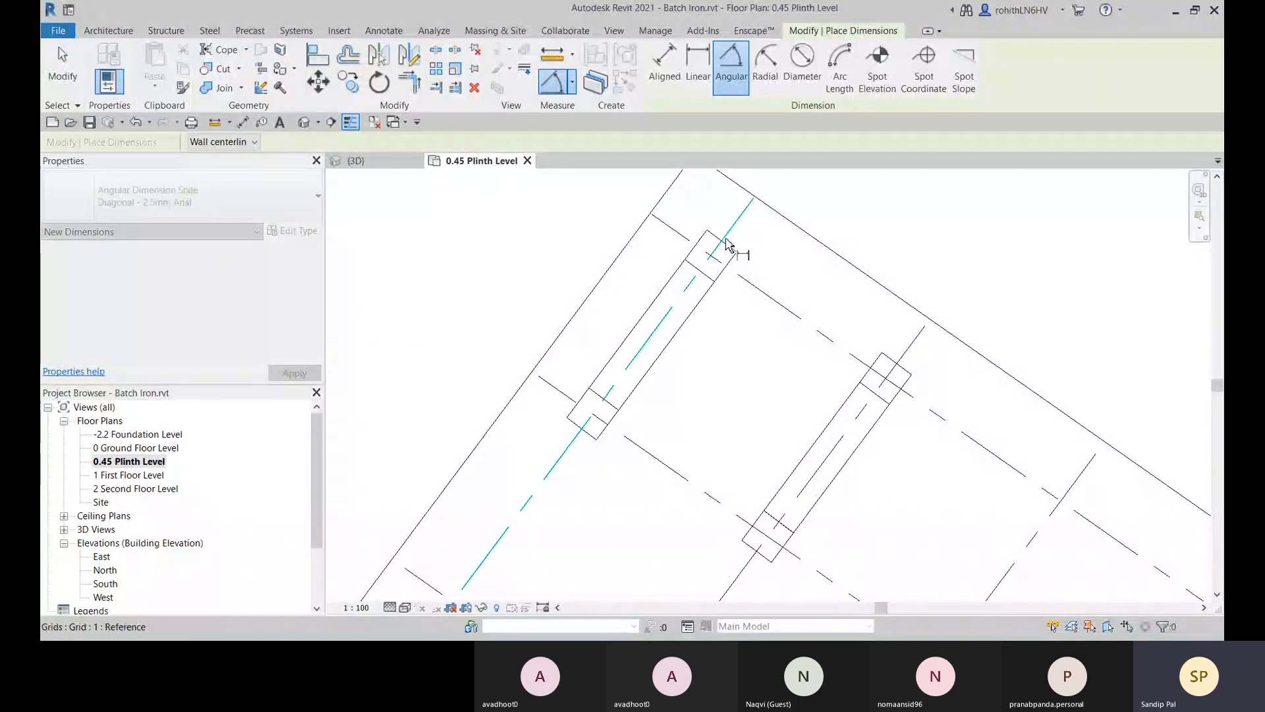
click(754, 294)
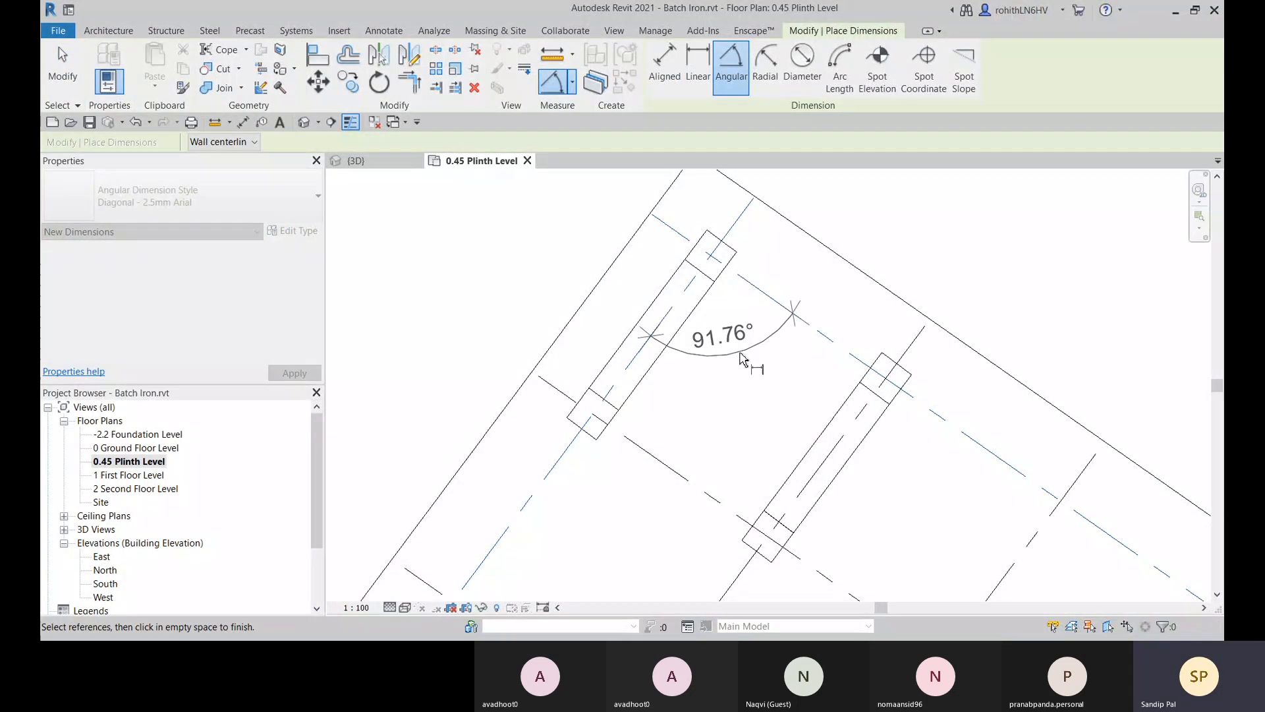
click(751, 362)
scroll(712, 362, up, 3)
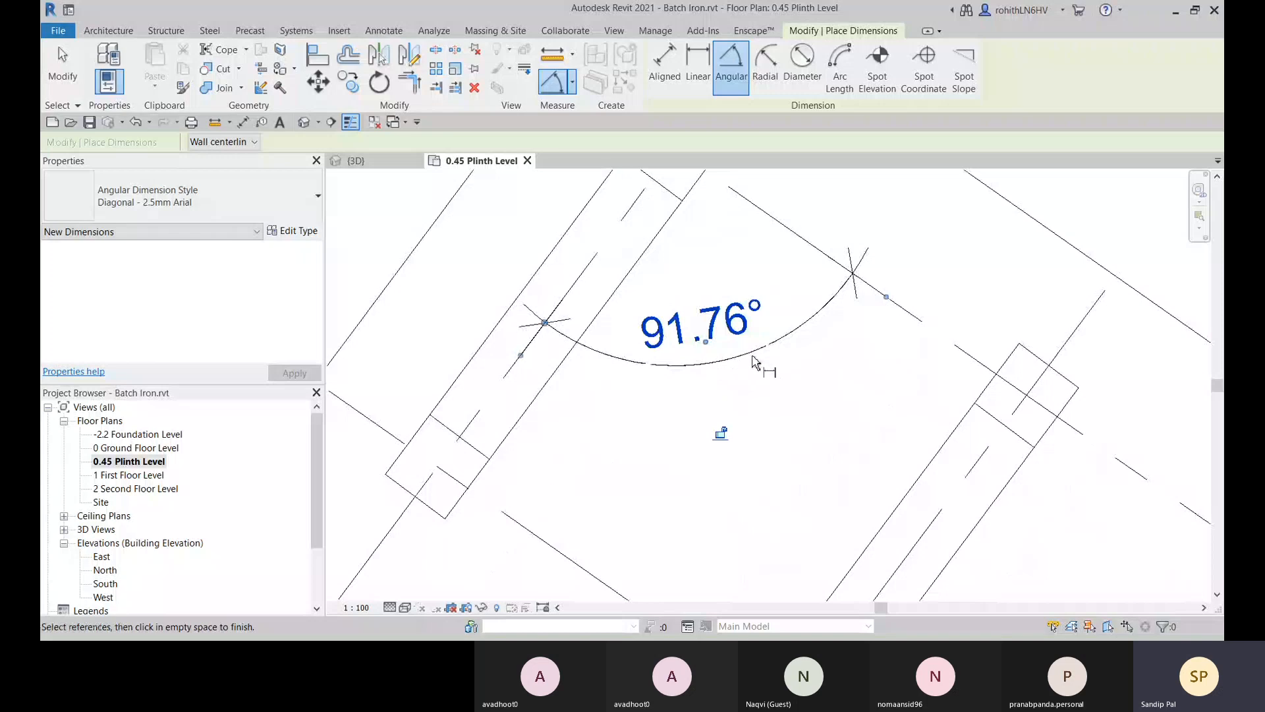
scroll(753, 361, down, 3)
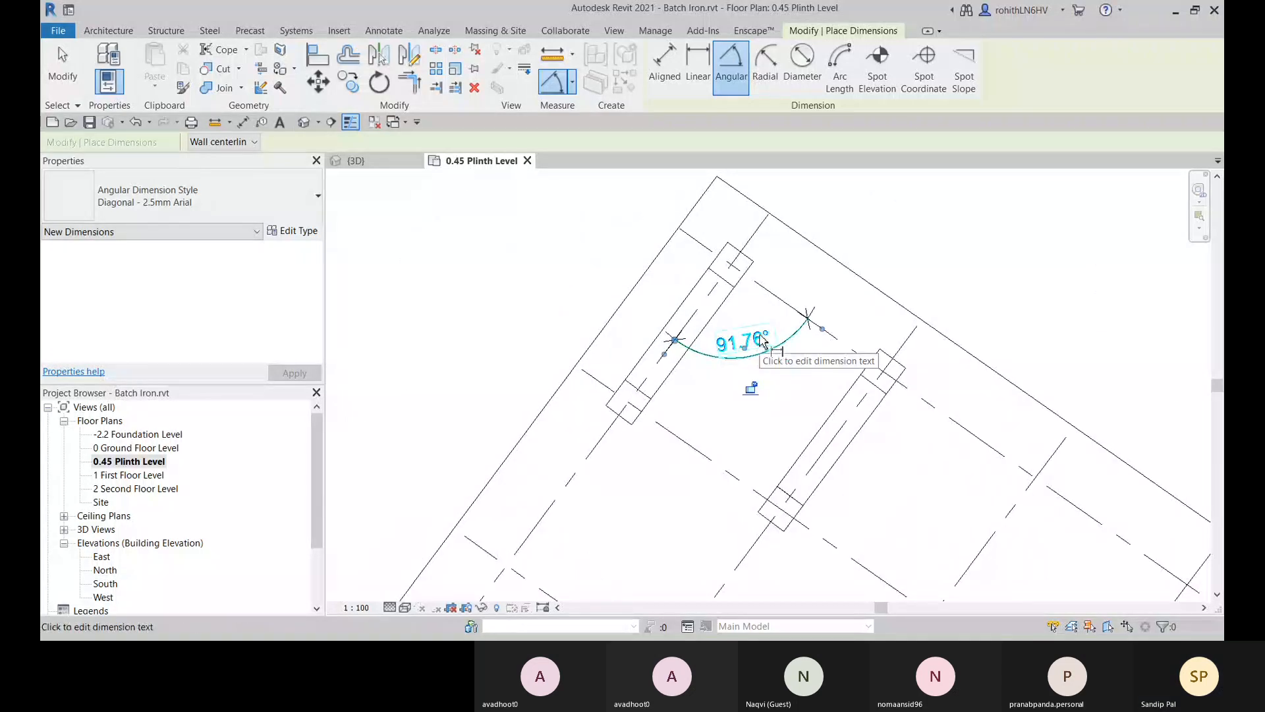
click(763, 340)
click(698, 487)
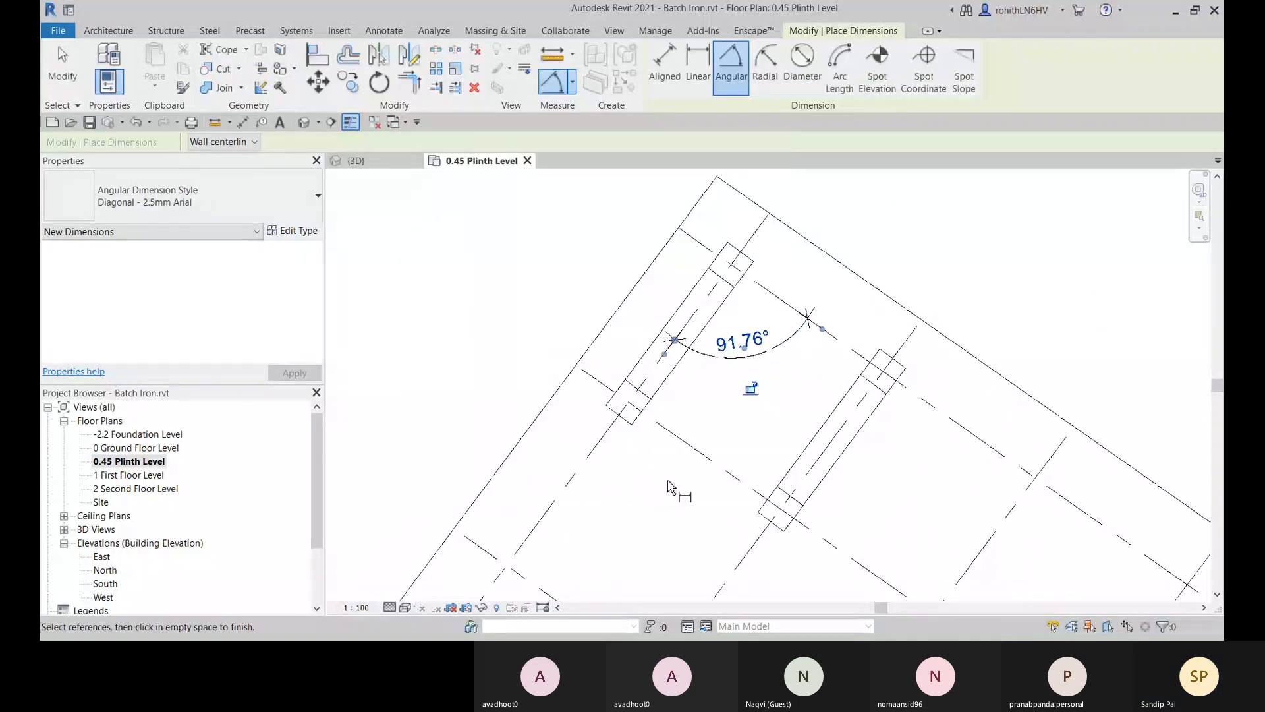
right_click(950, 215)
click(985, 223)
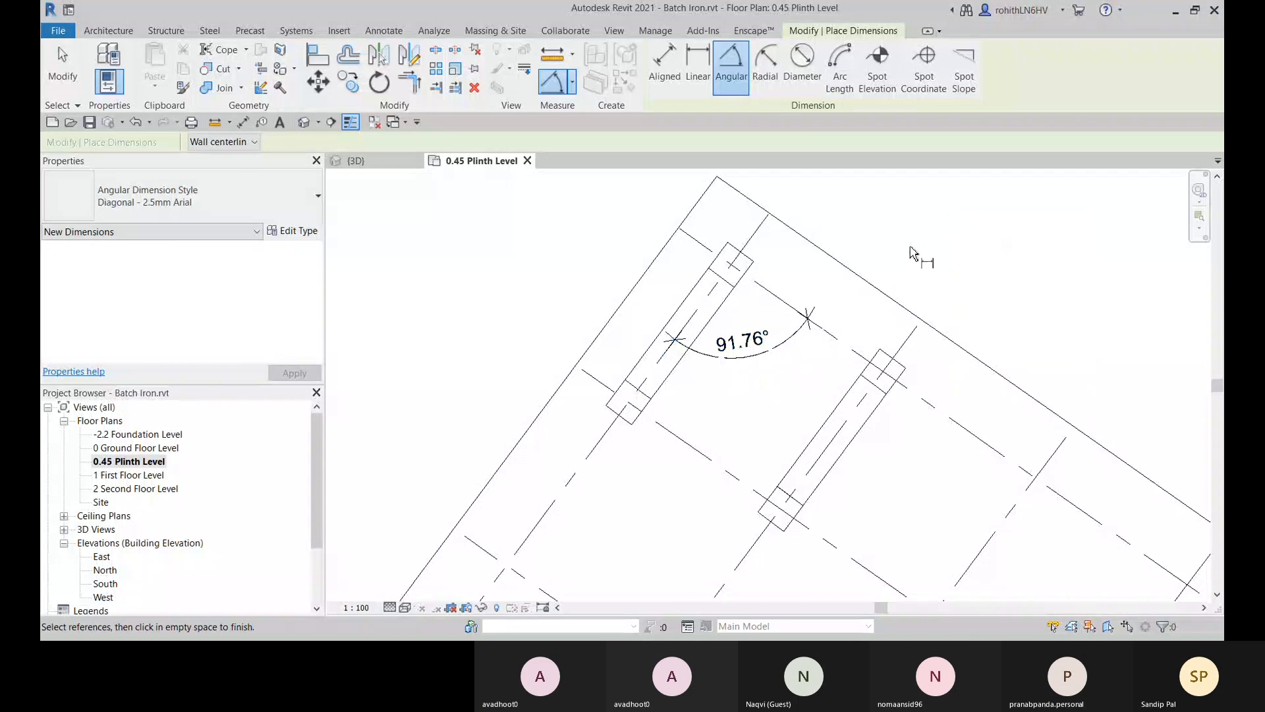
right_click(911, 241)
click(932, 247)
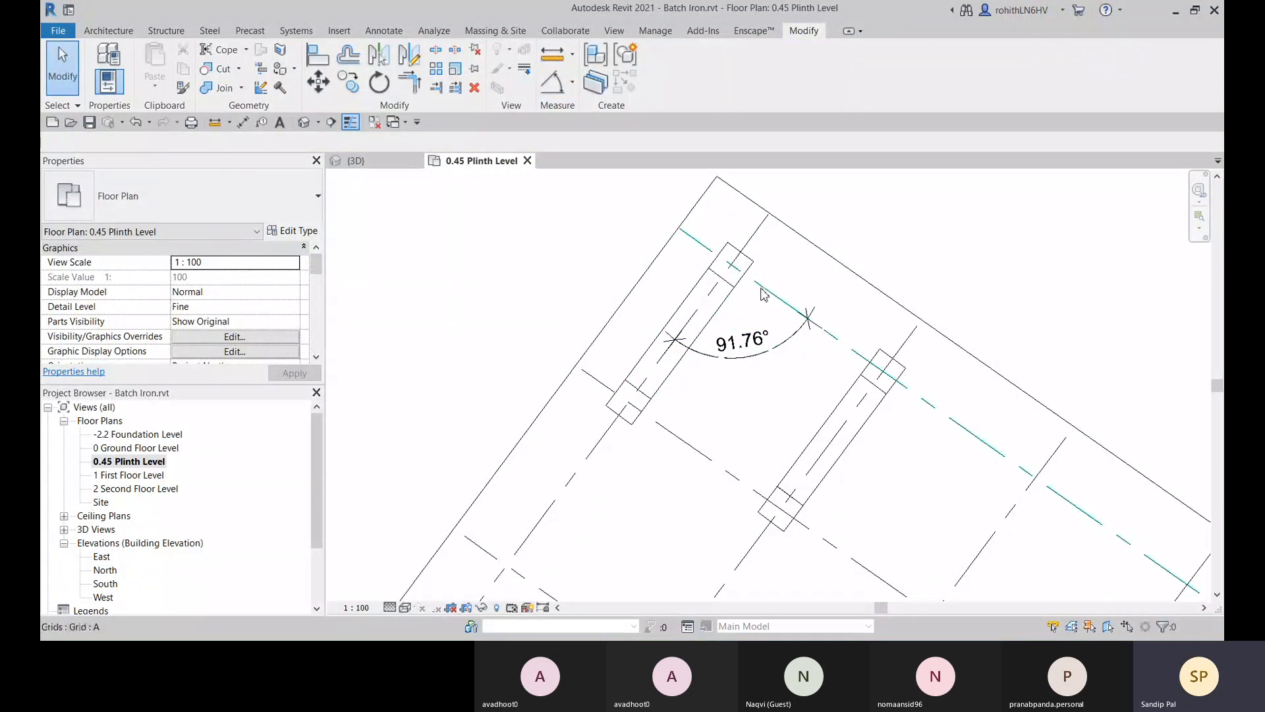
Step: Set the angle of grid line A to grid line 1 to 90°
click(786, 298)
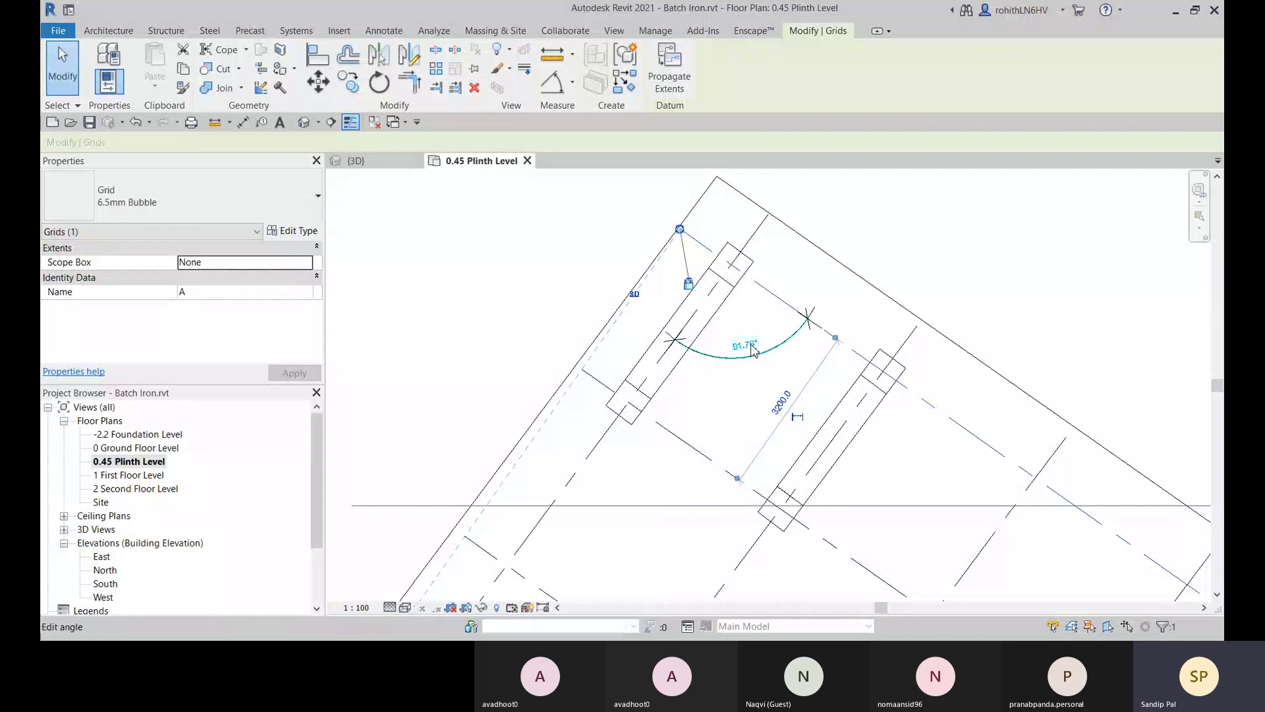
click(745, 345)
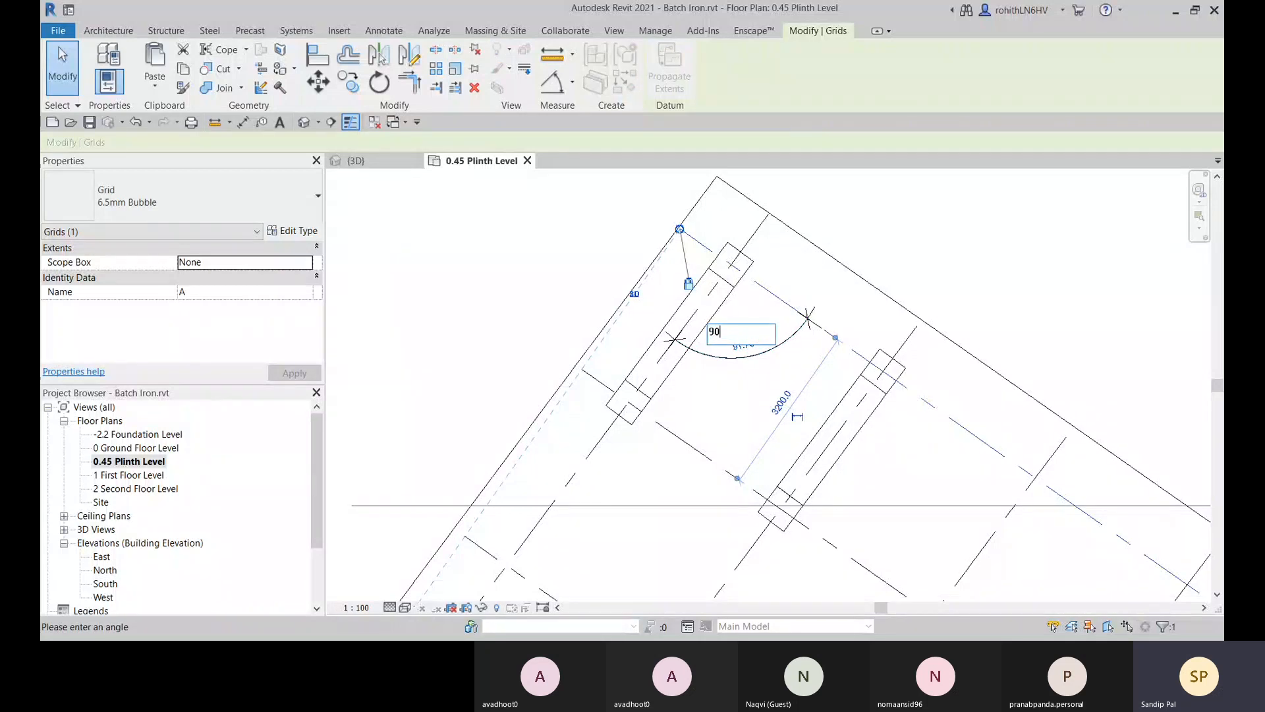
key(Return)
click(993, 303)
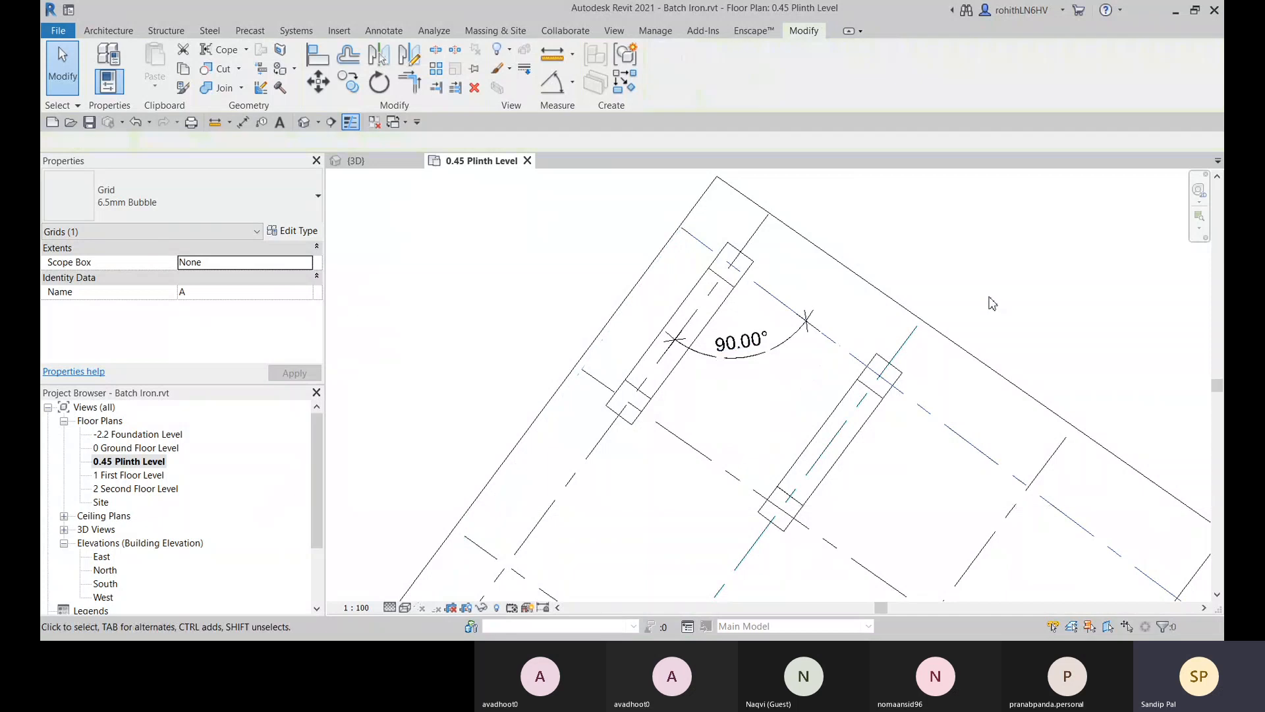
Step: Inspect the A-2 column's alignment with grid line A, and check grid line B's spacing
scroll(848, 330, up, 3)
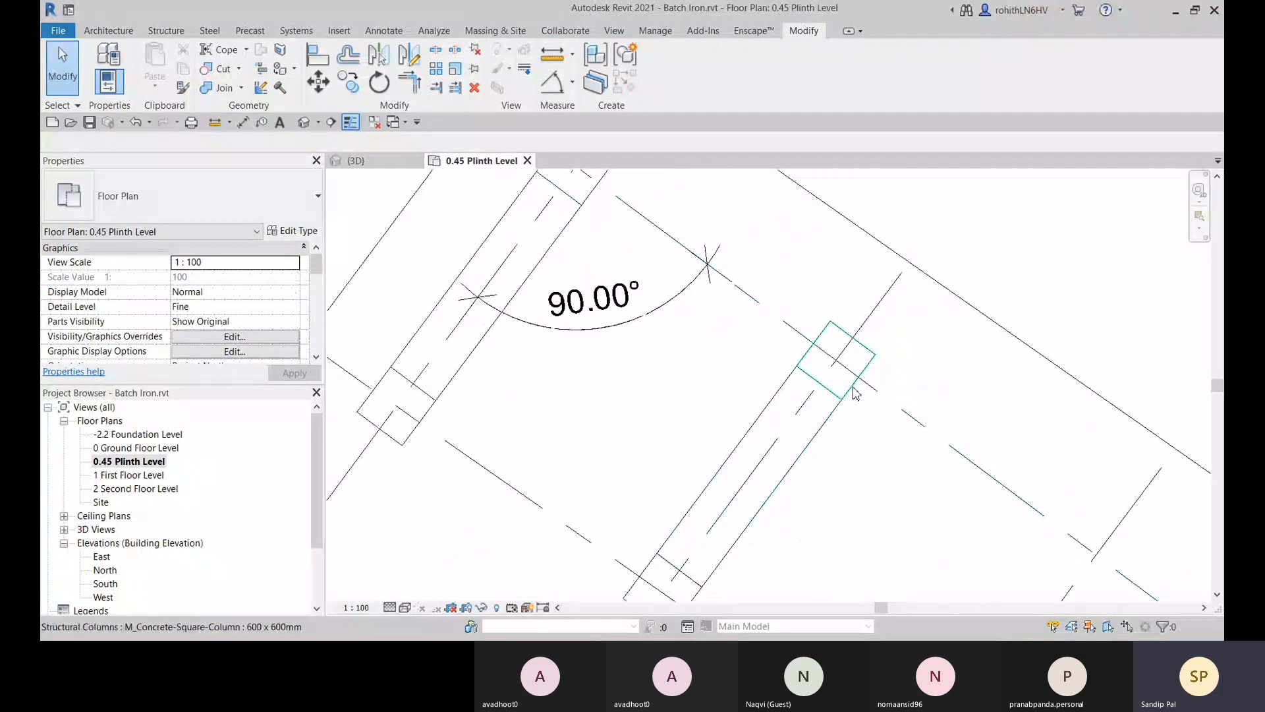
click(855, 394)
scroll(951, 278, up, 2)
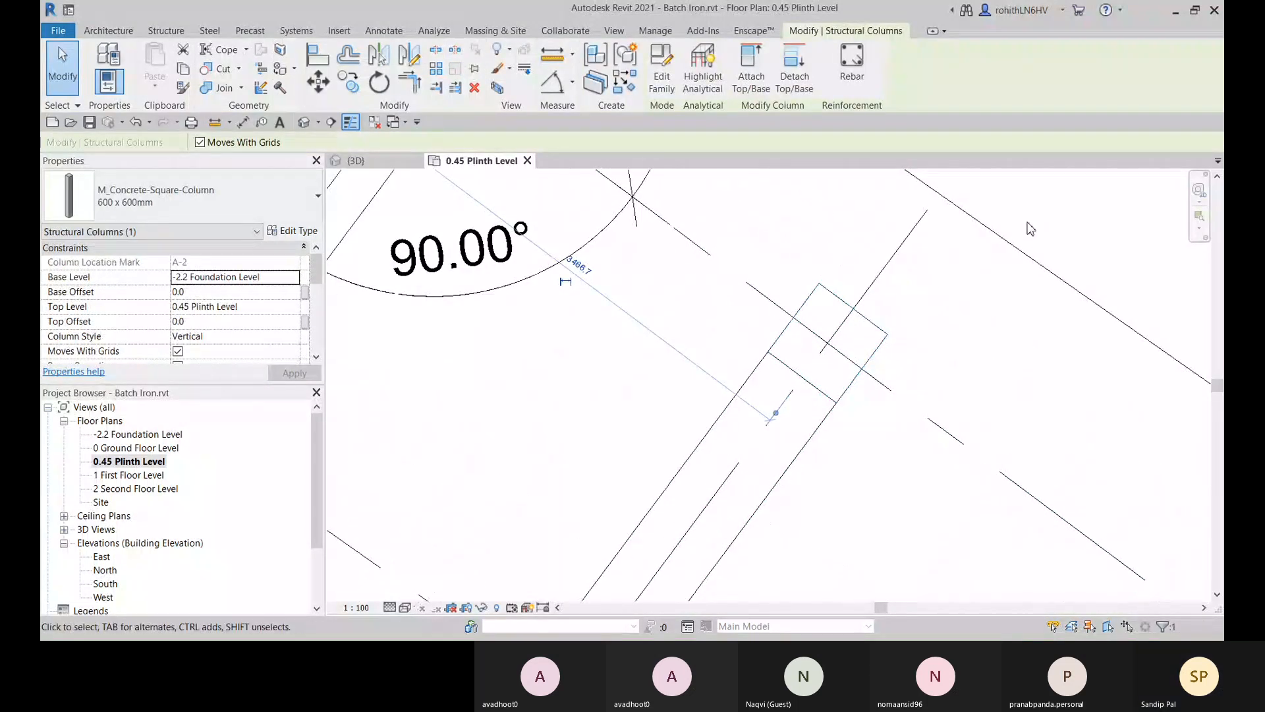
middle_drag(1032, 228, 991, 290)
click(1005, 247)
scroll(923, 295, down, 2)
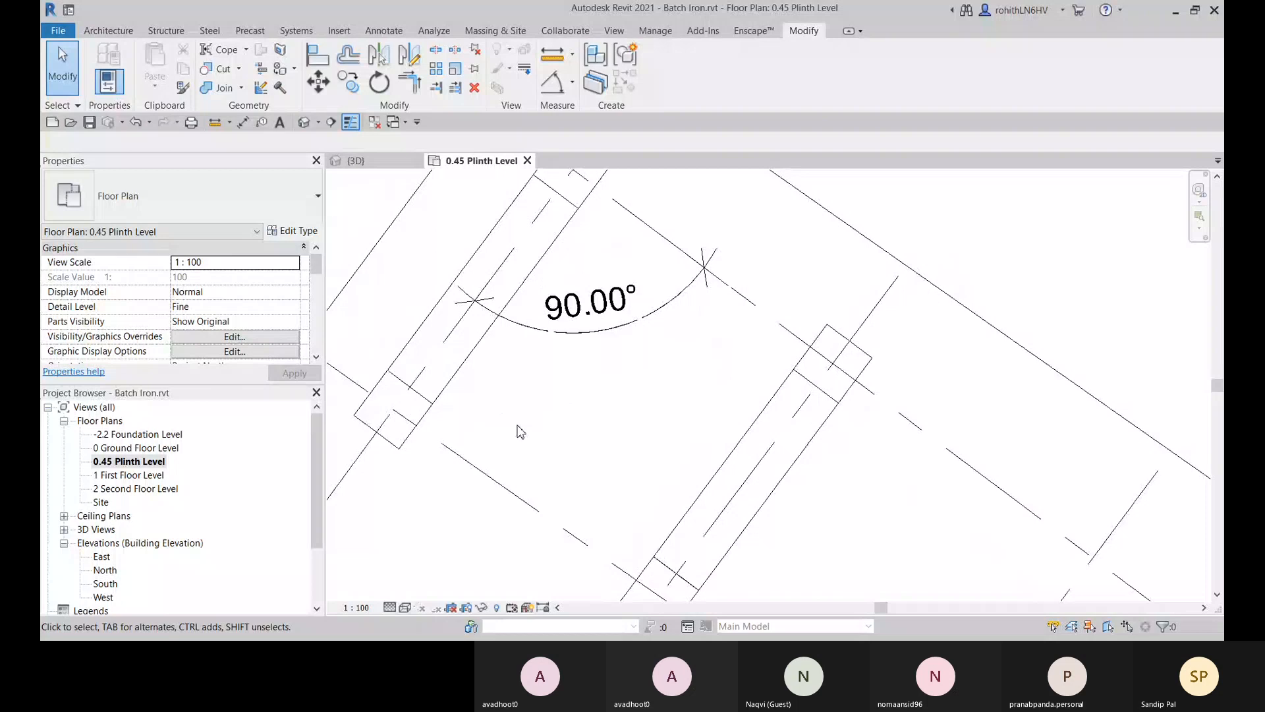
scroll(517, 426, down, 2)
middle_drag(521, 446, 622, 409)
click(598, 414)
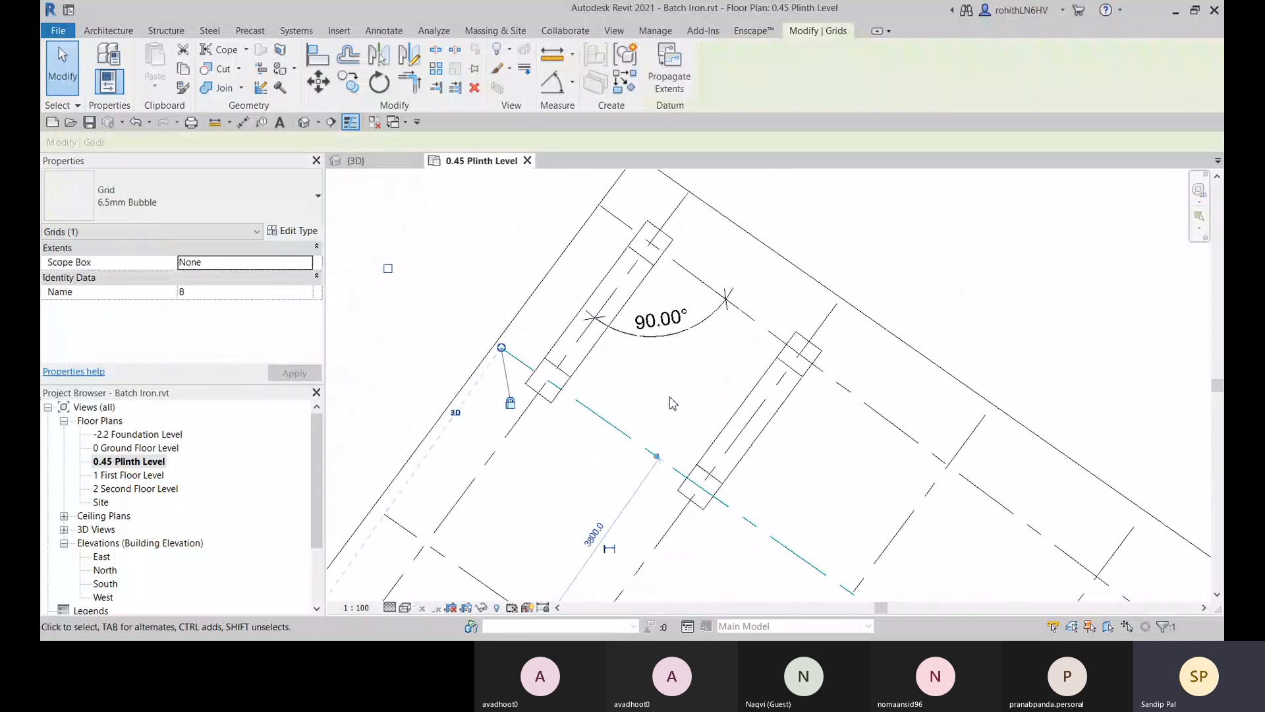
click(732, 249)
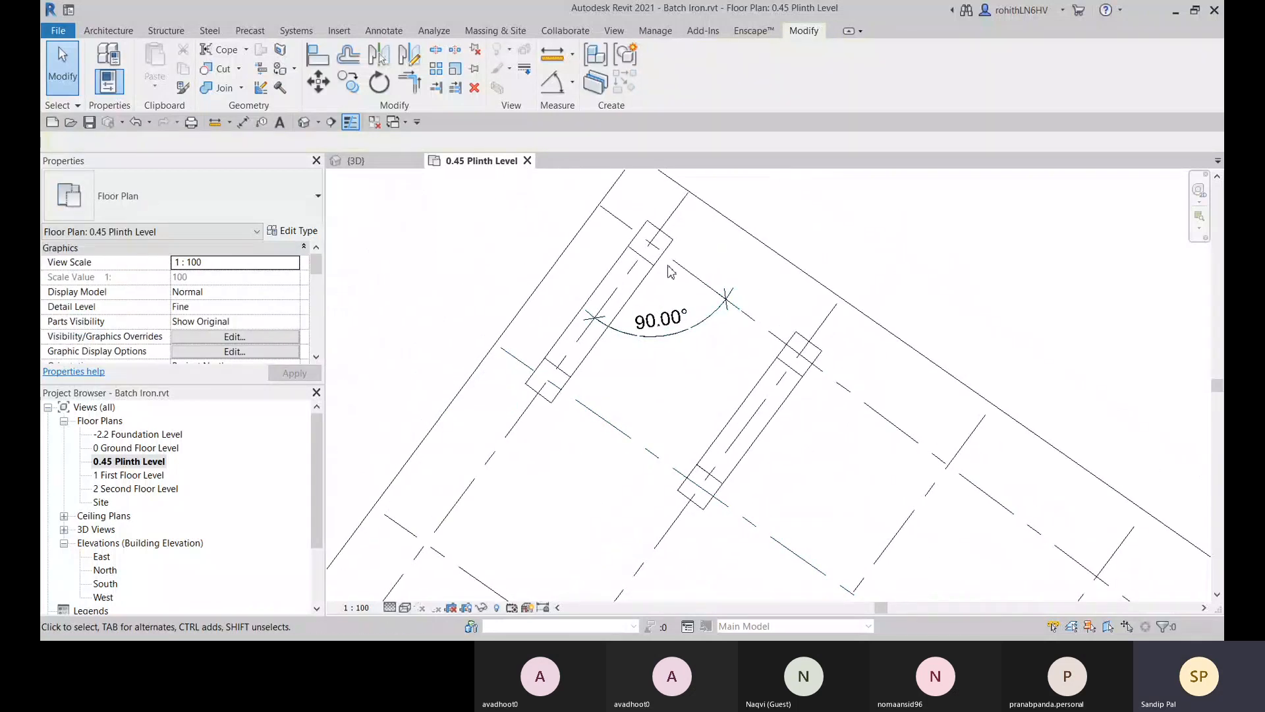
Step: Place a 600 x 400 concrete rectangular beam along grid line A between the facing sides of the A-1 and A-2 columns
click(167, 31)
click(100, 61)
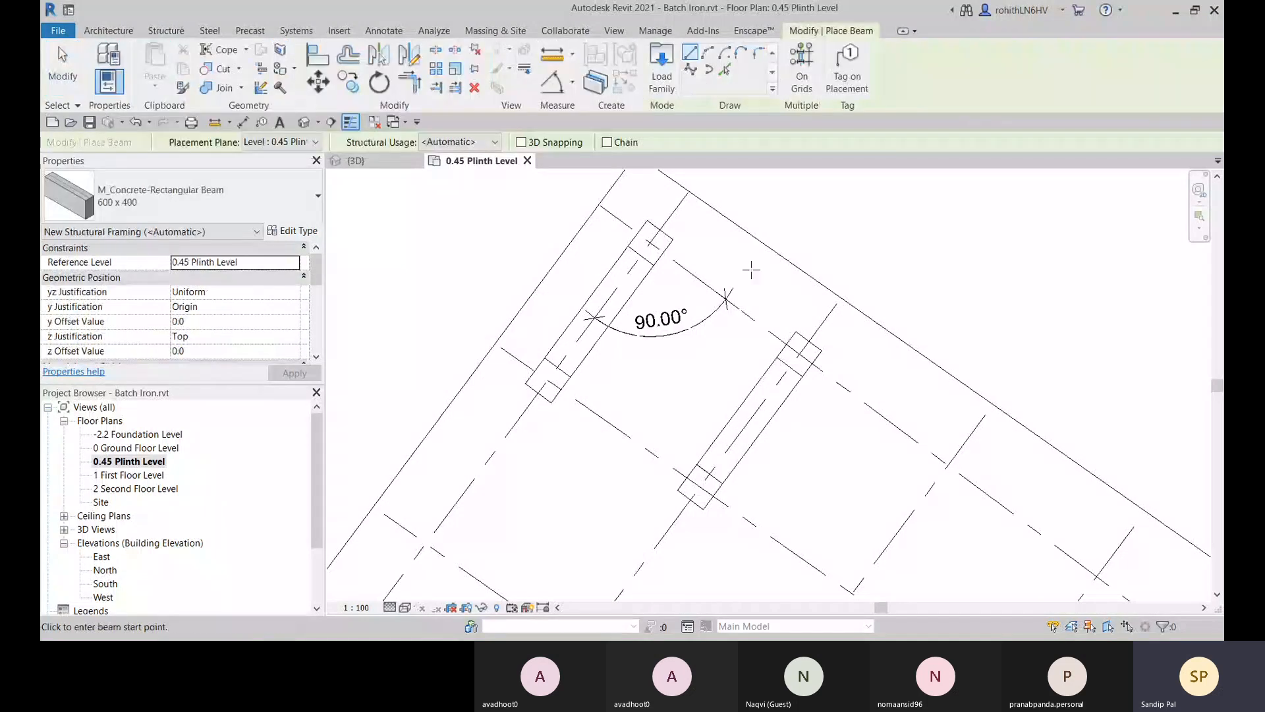
scroll(725, 264, up, 3)
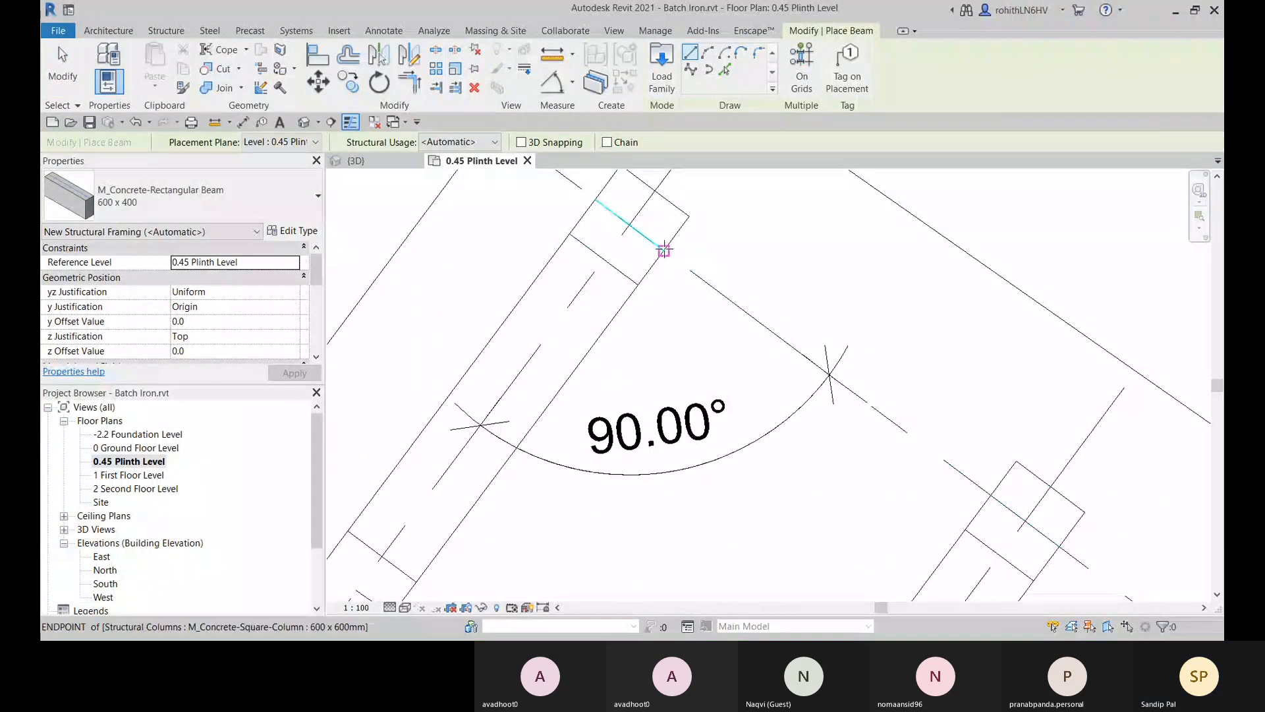
click(669, 254)
scroll(831, 374, down, 2)
middle_drag(858, 400, 721, 325)
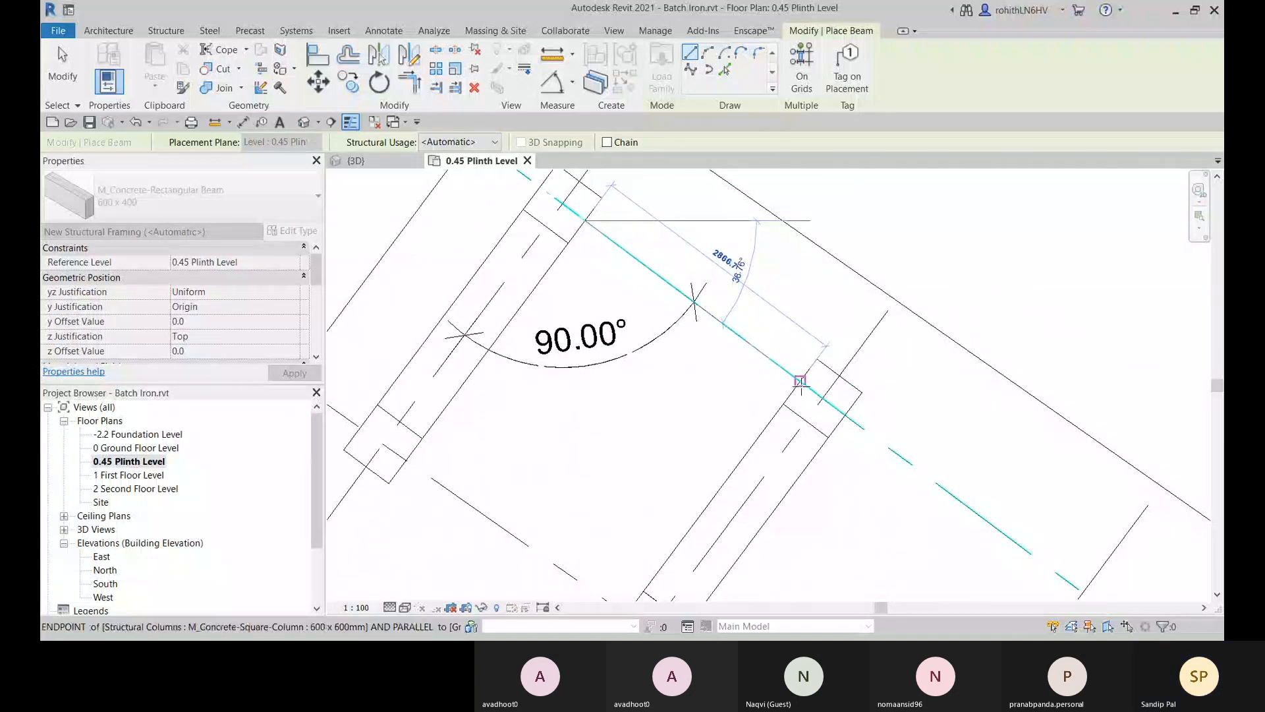
click(800, 381)
middle_drag(753, 395, 806, 421)
right_click(973, 227)
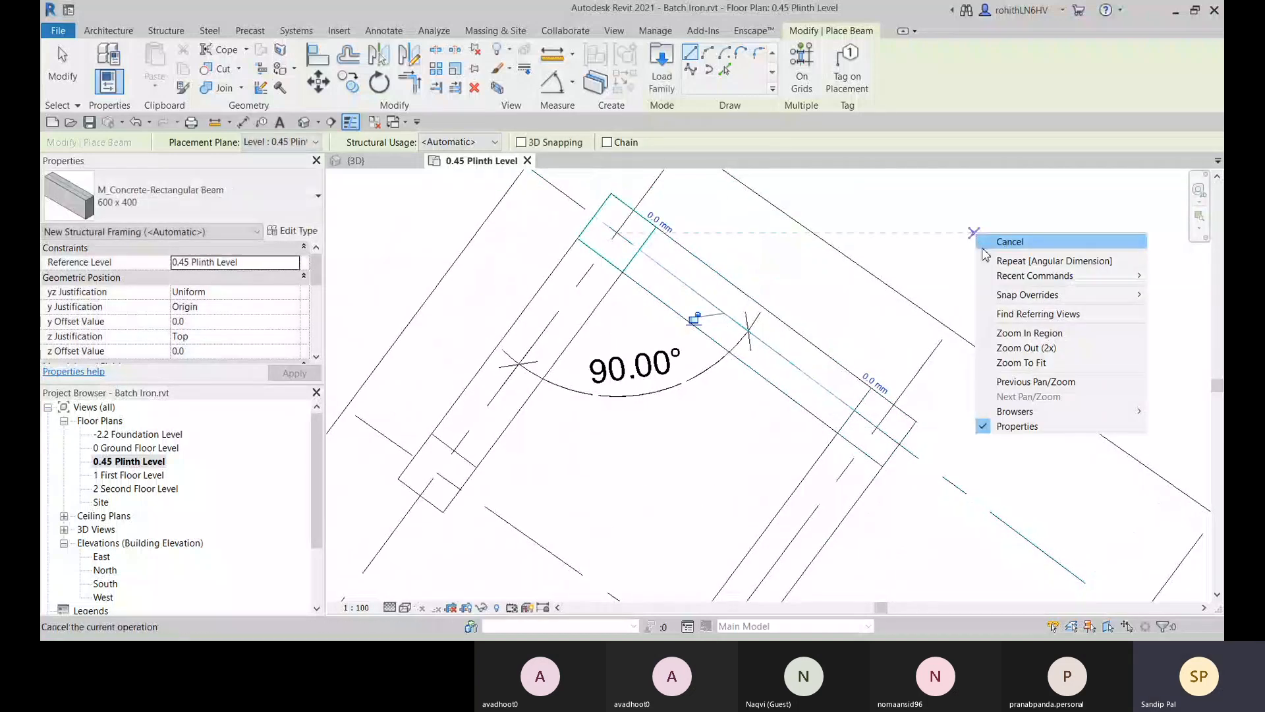
click(989, 232)
right_click(893, 224)
click(919, 232)
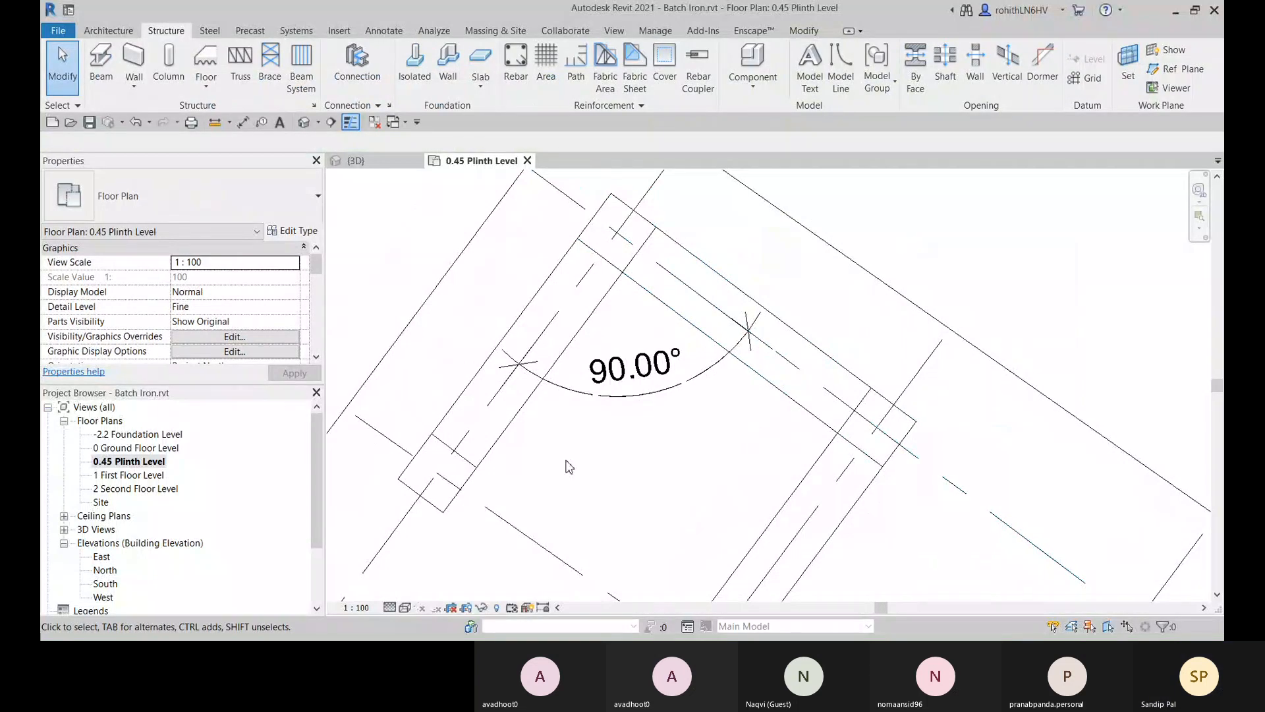
Step: Delete the angular dimension between grid lines 1 and A
click(700, 394)
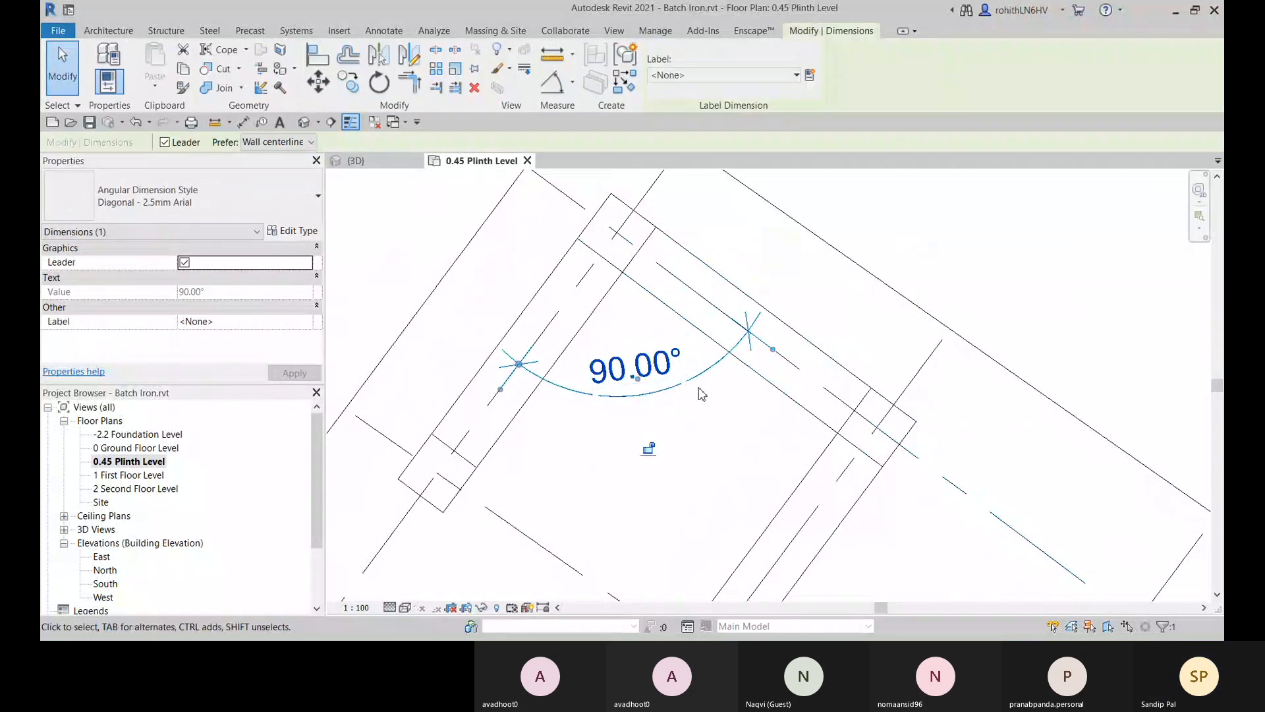
key(Delete)
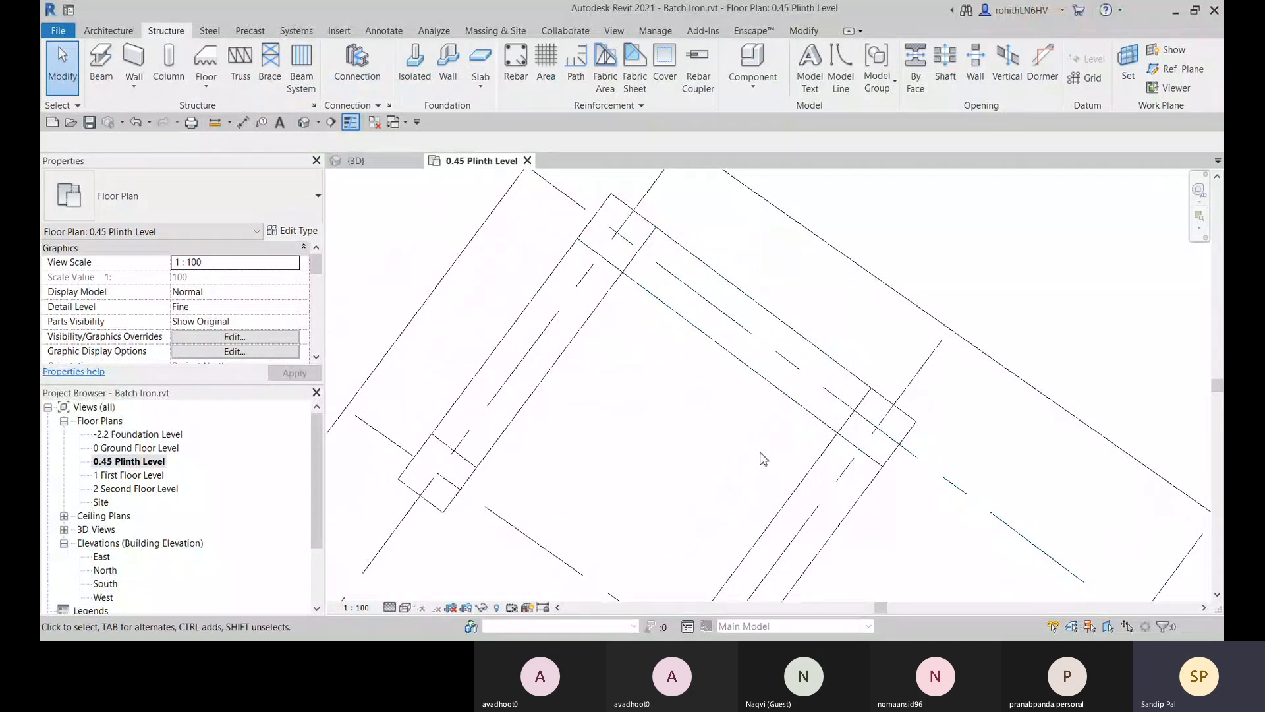
scroll(616, 441, down, 3)
middle_drag(614, 440, 663, 368)
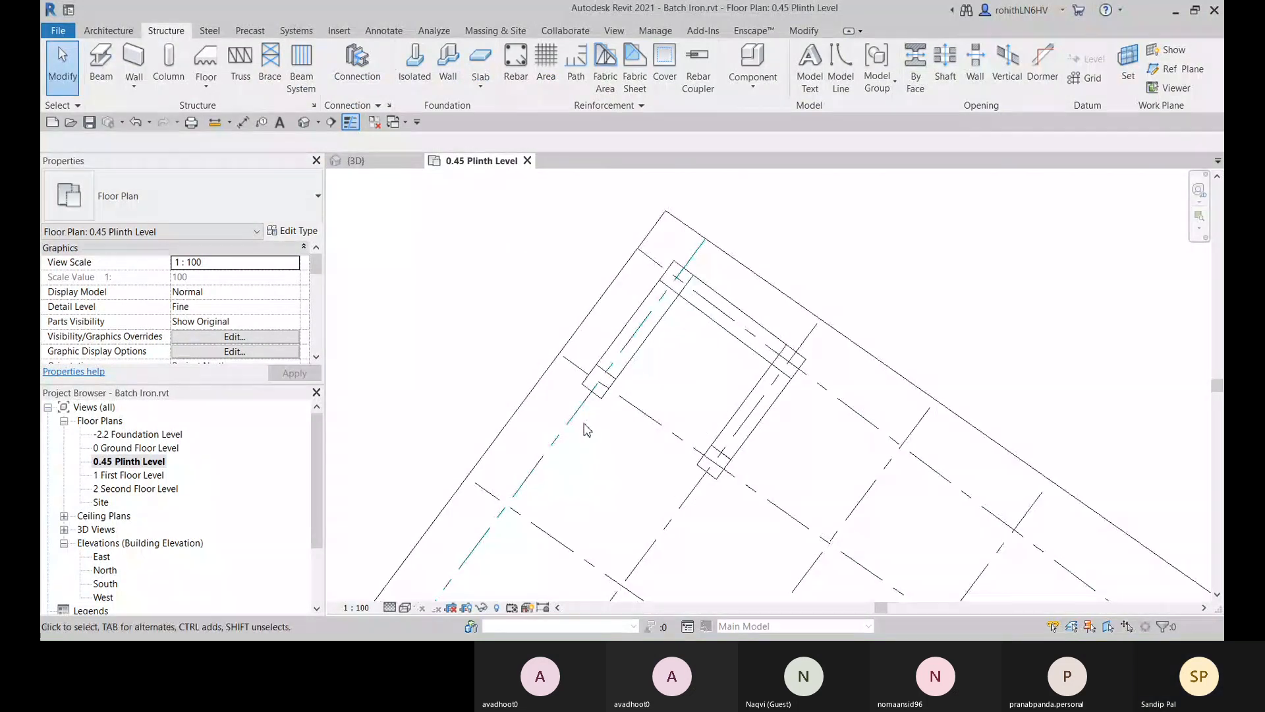
Step: Draw a Foundation - 300mm Concrete structural wall about 13000 mm long outside the building grid, parallel to grid line 5
scroll(694, 471, down, 1)
middle_drag(716, 487, 691, 394)
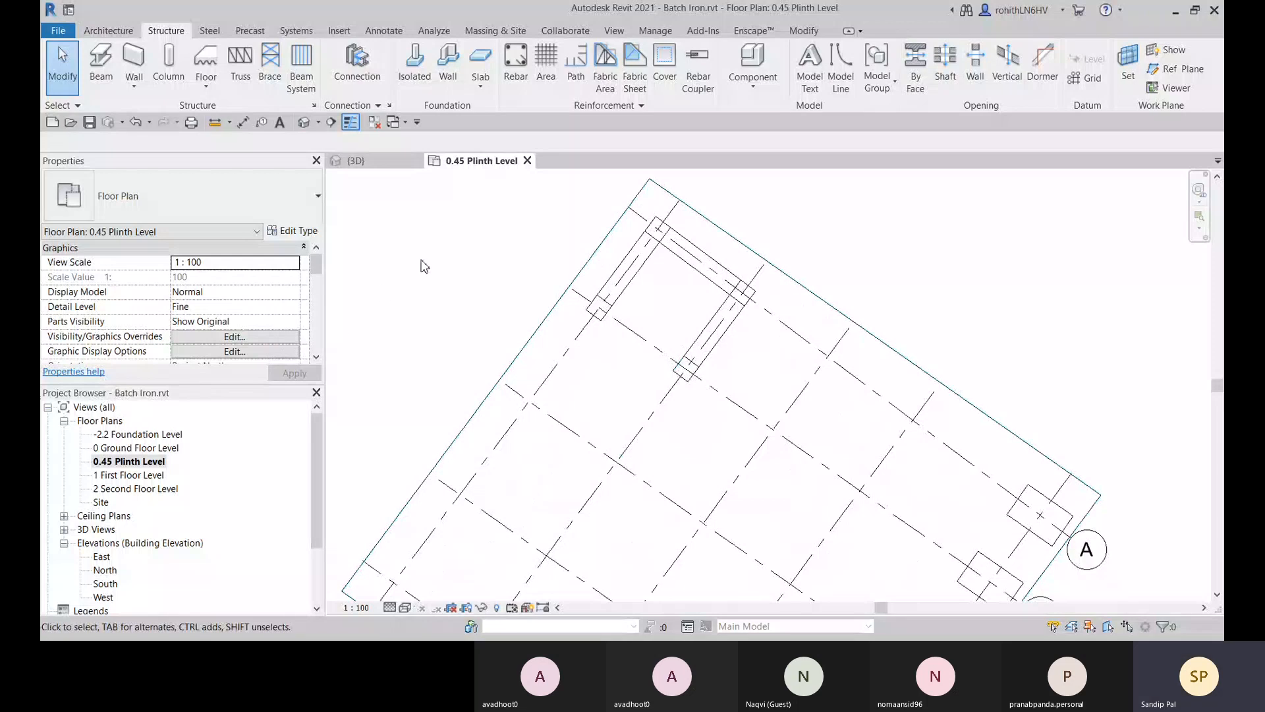
scroll(518, 384, down, 3)
middle_drag(640, 463, 581, 302)
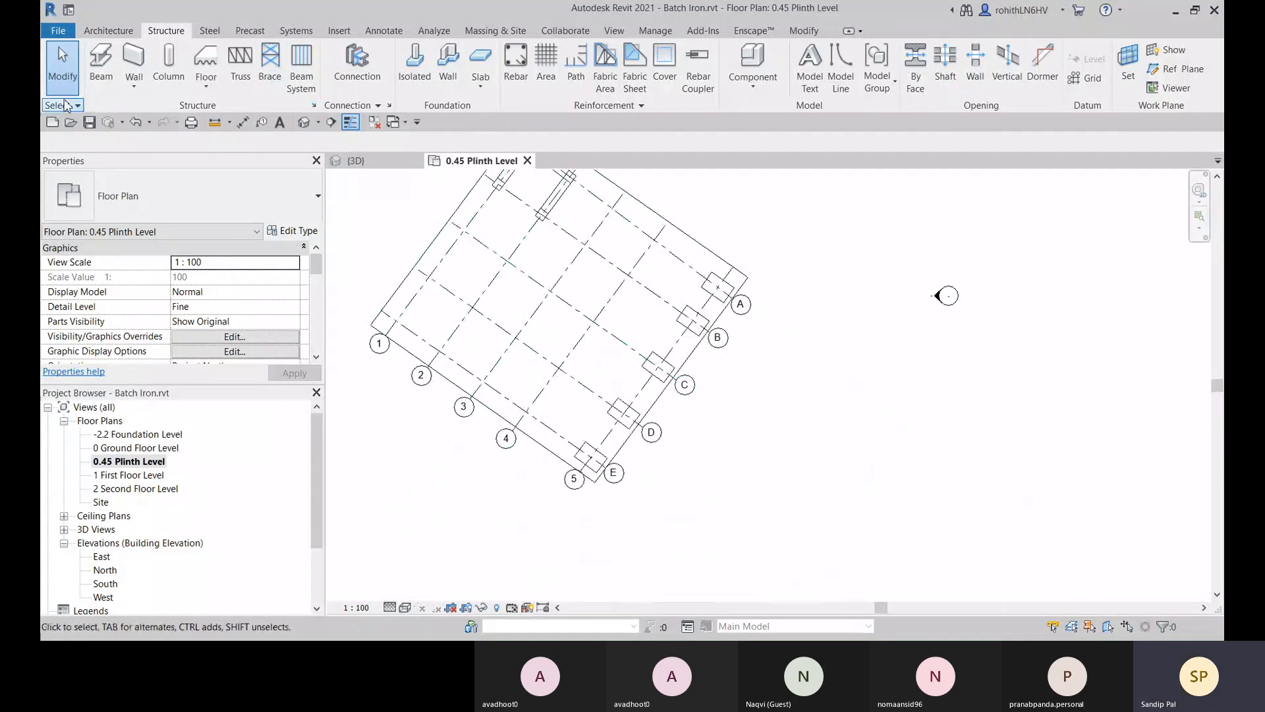
click(136, 91)
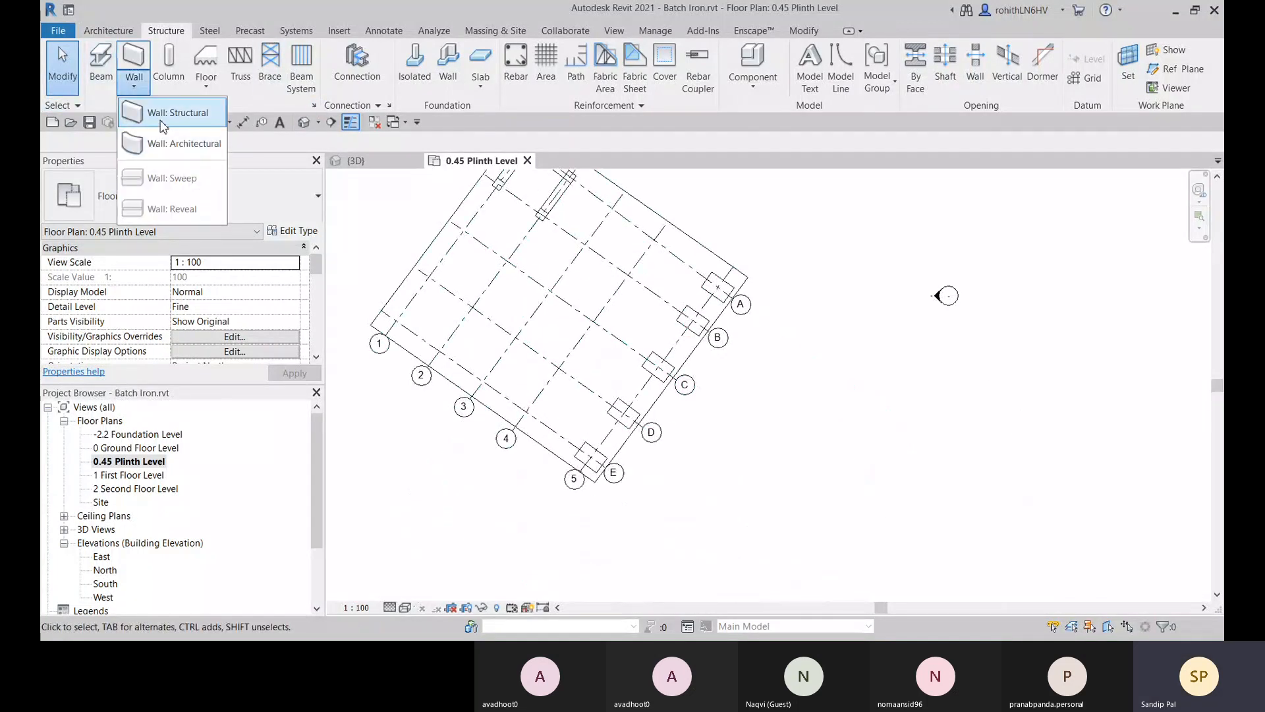
click(173, 149)
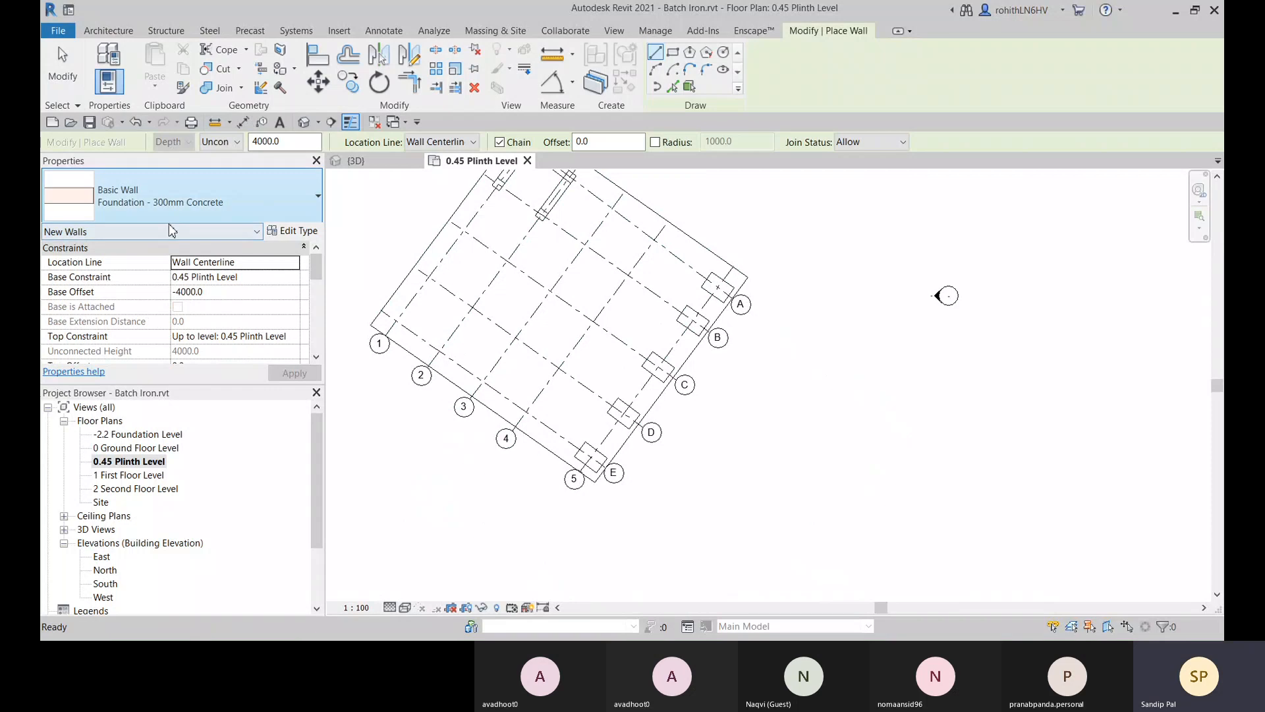
click(109, 31)
click(103, 80)
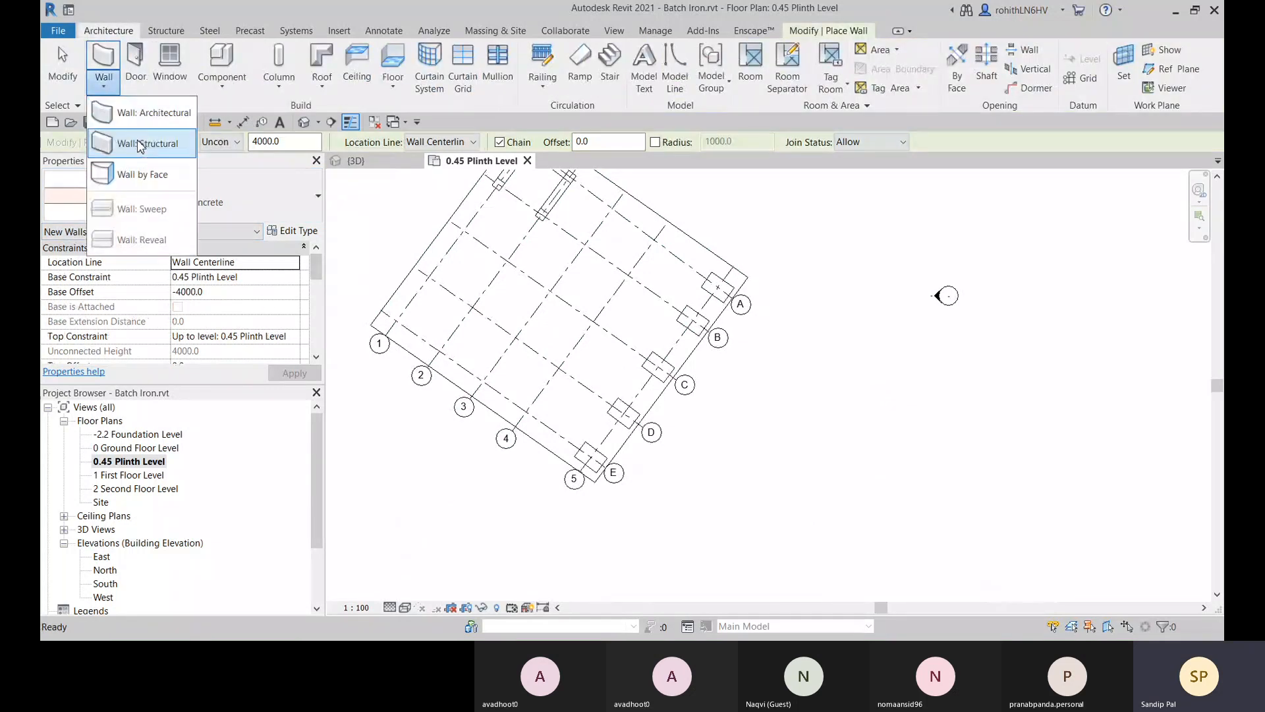
click(140, 144)
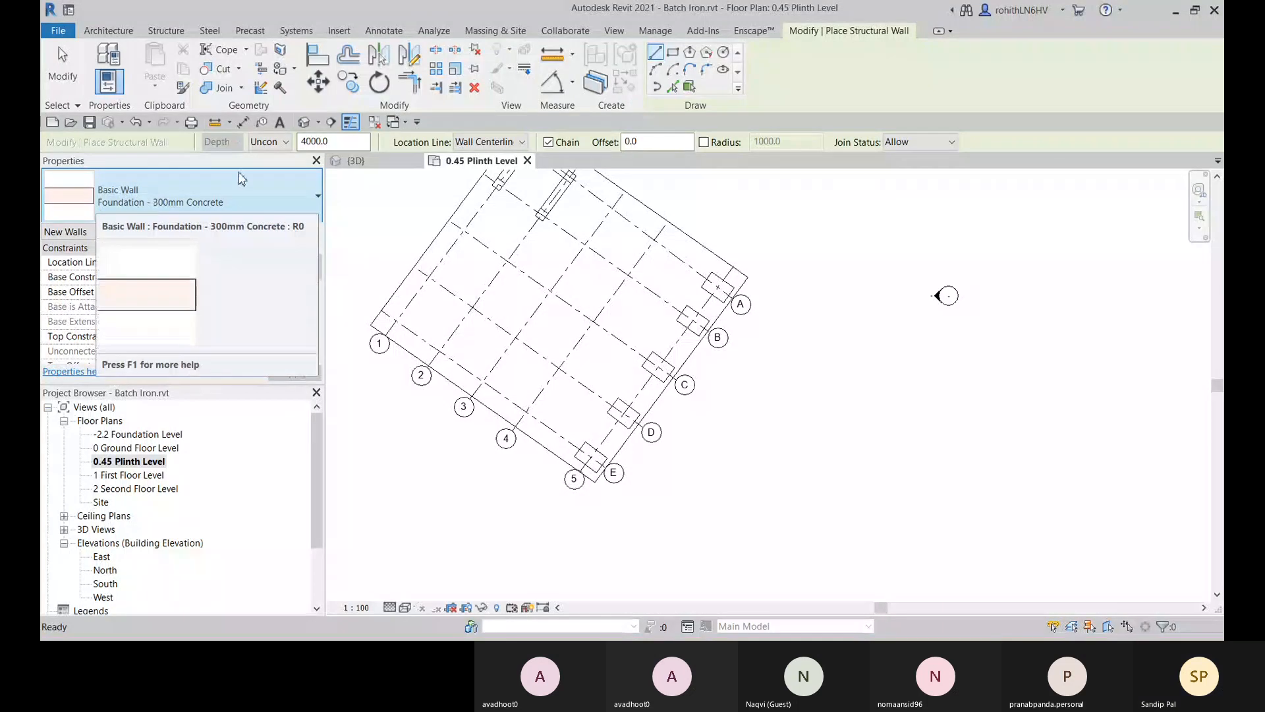
click(241, 210)
scroll(134, 337, up, 1)
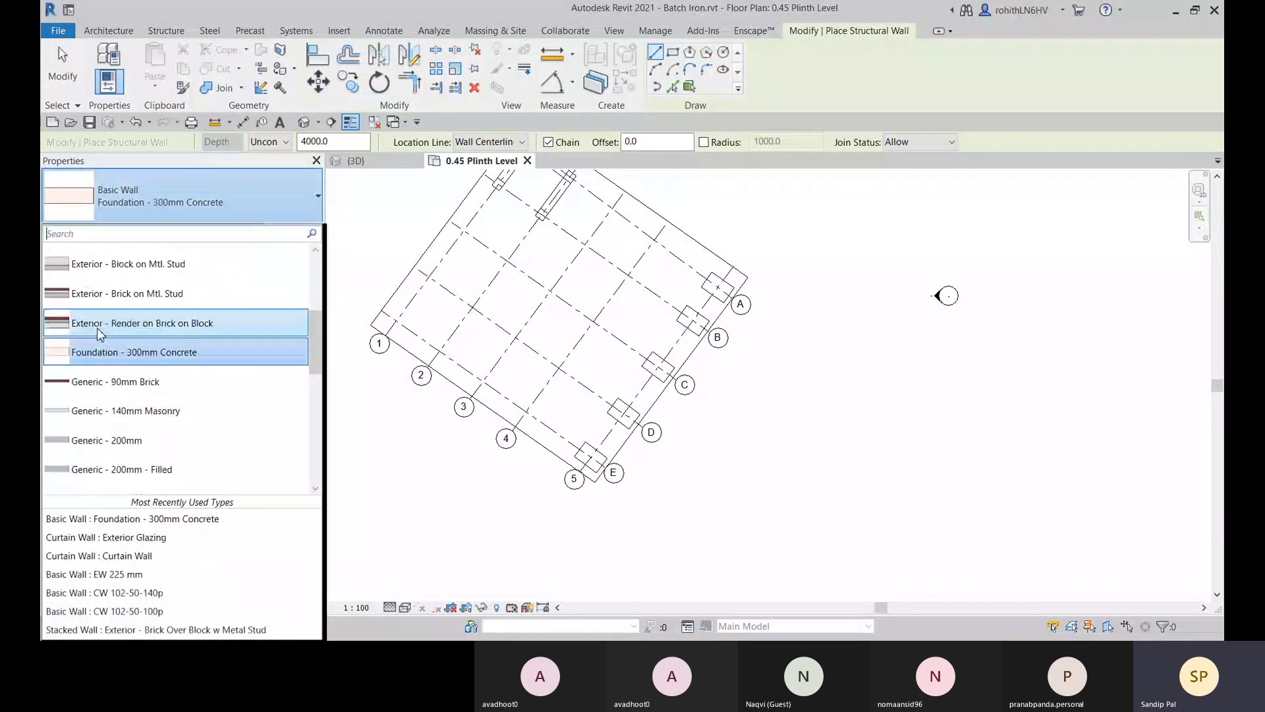
click(166, 355)
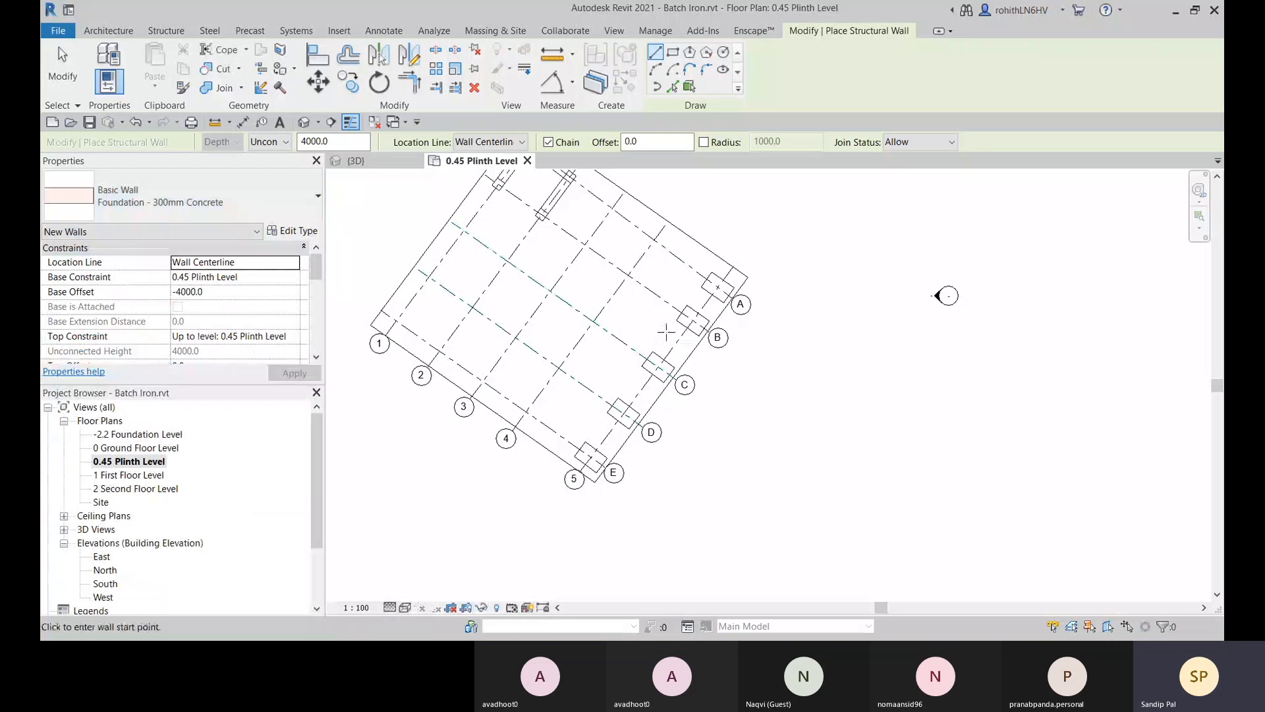
scroll(743, 381, down, 3)
click(745, 351)
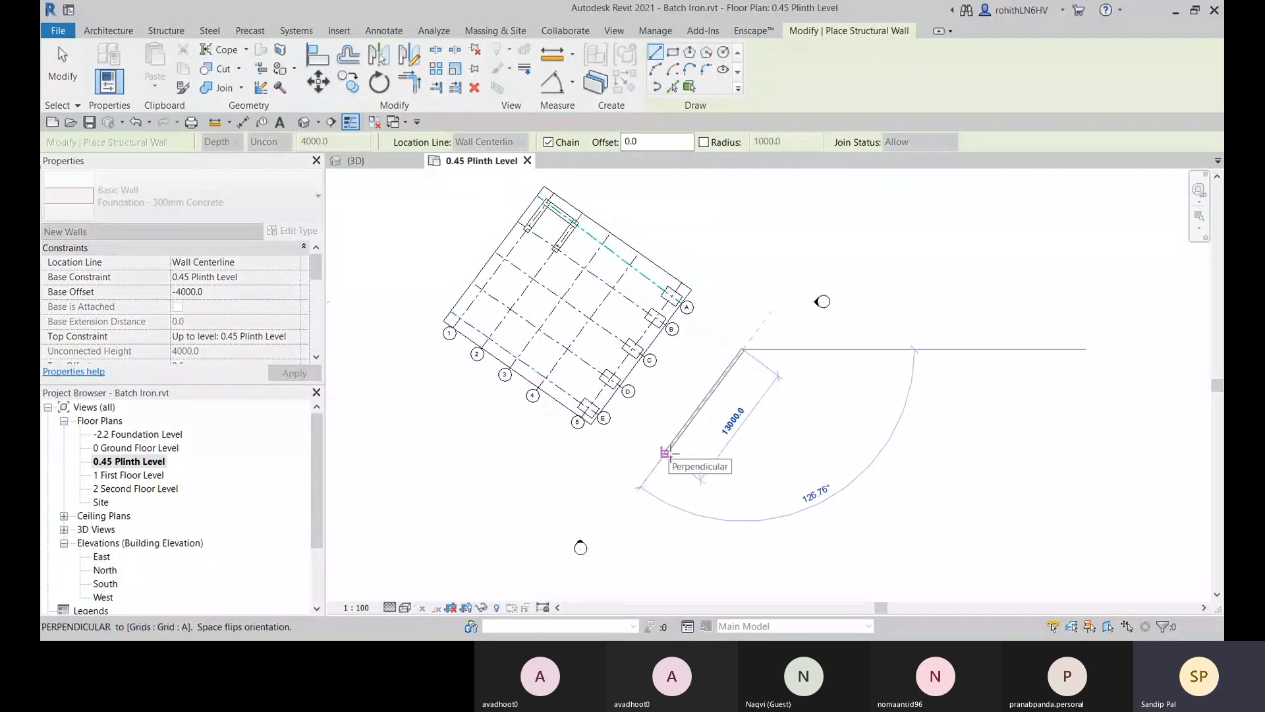
click(666, 453)
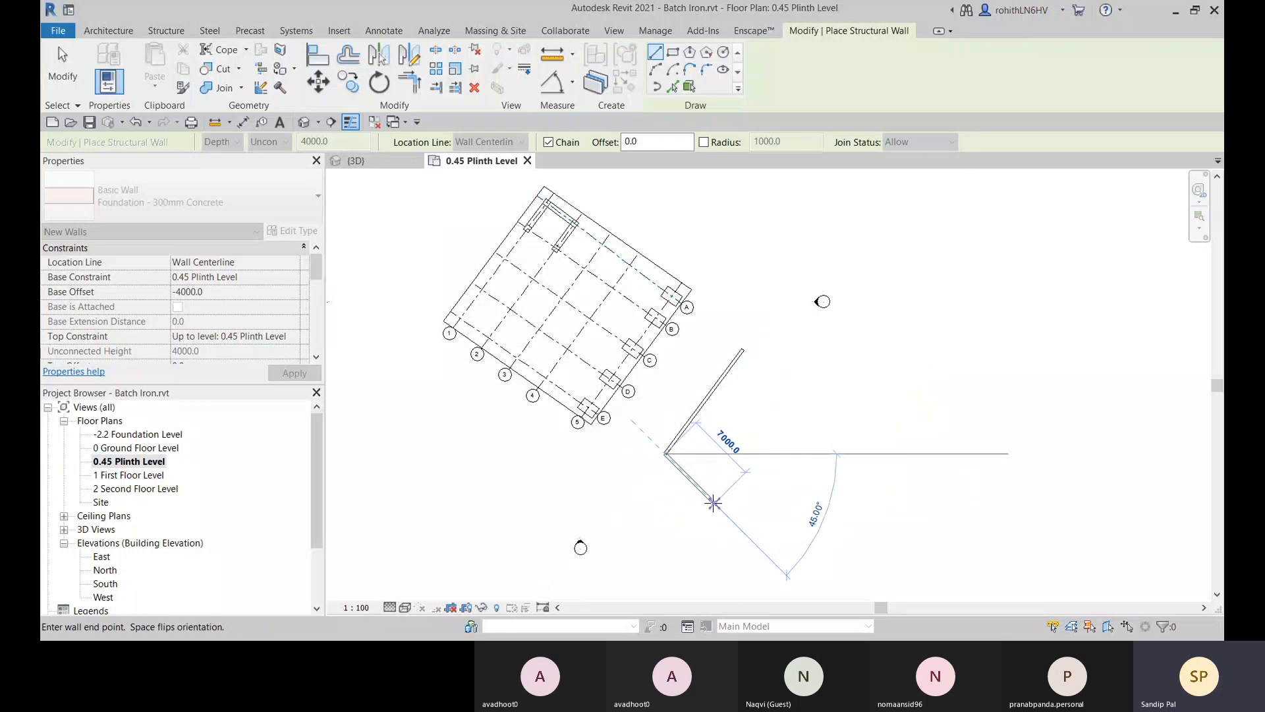
key(Escape)
key(Escape)
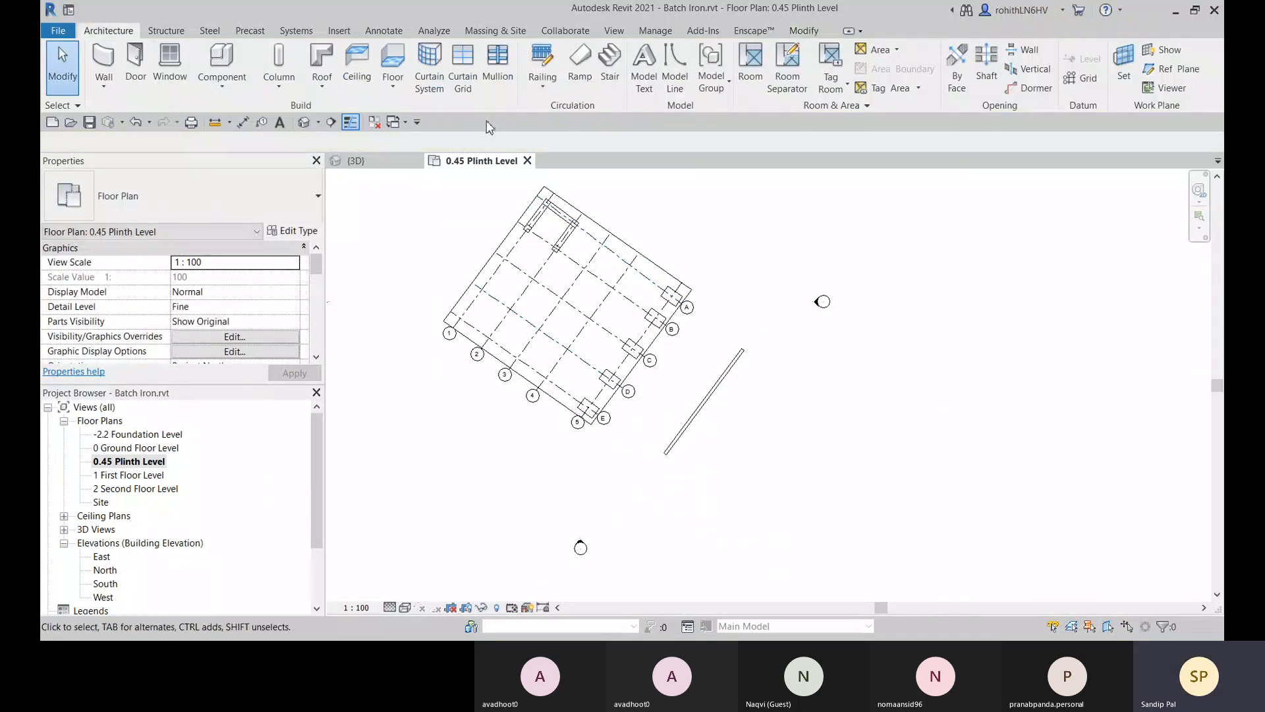
Step: Place a Bearing Footing - 900 x 300 wall foundation under the new structural wall, keeping its type properties as they are
click(166, 30)
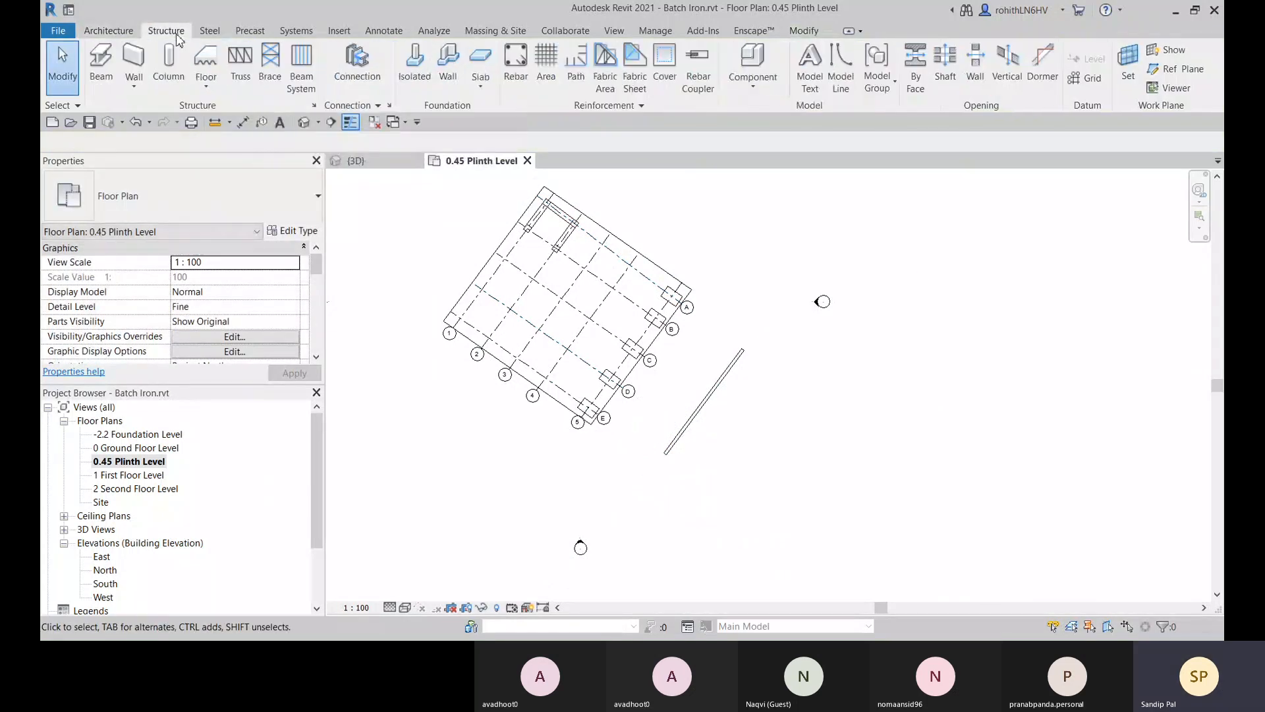
click(448, 66)
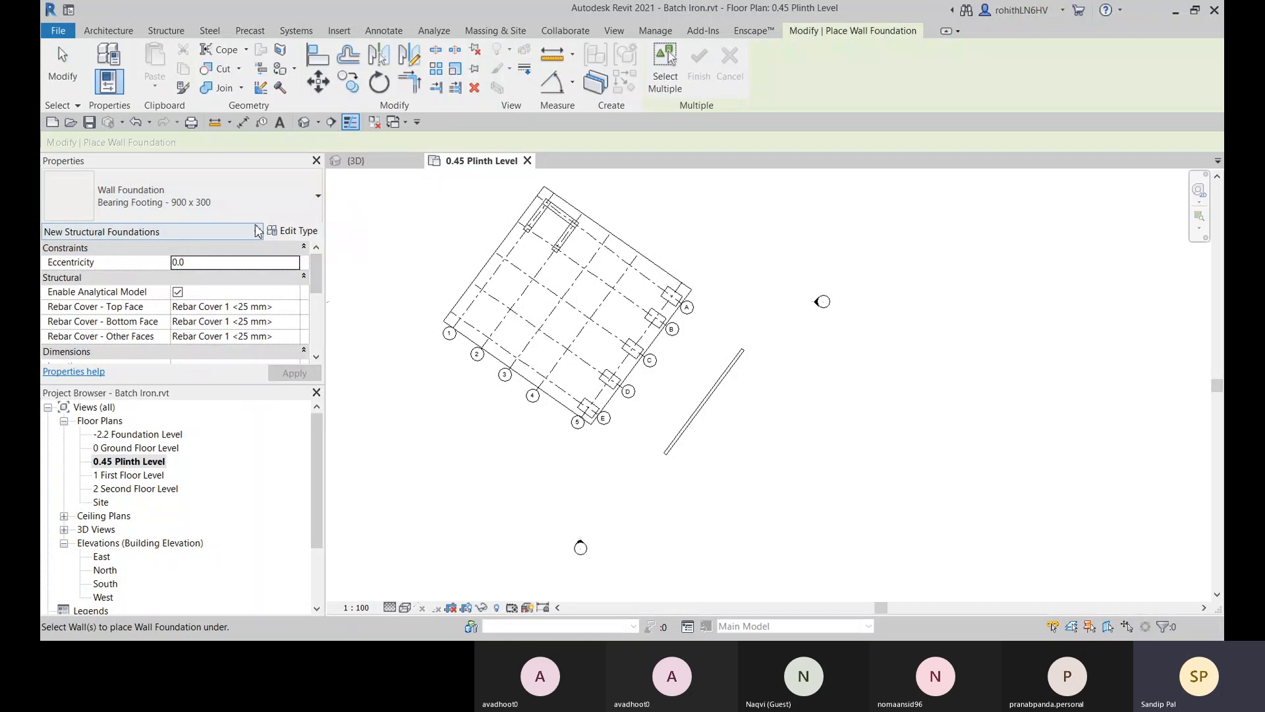
click(168, 209)
click(275, 205)
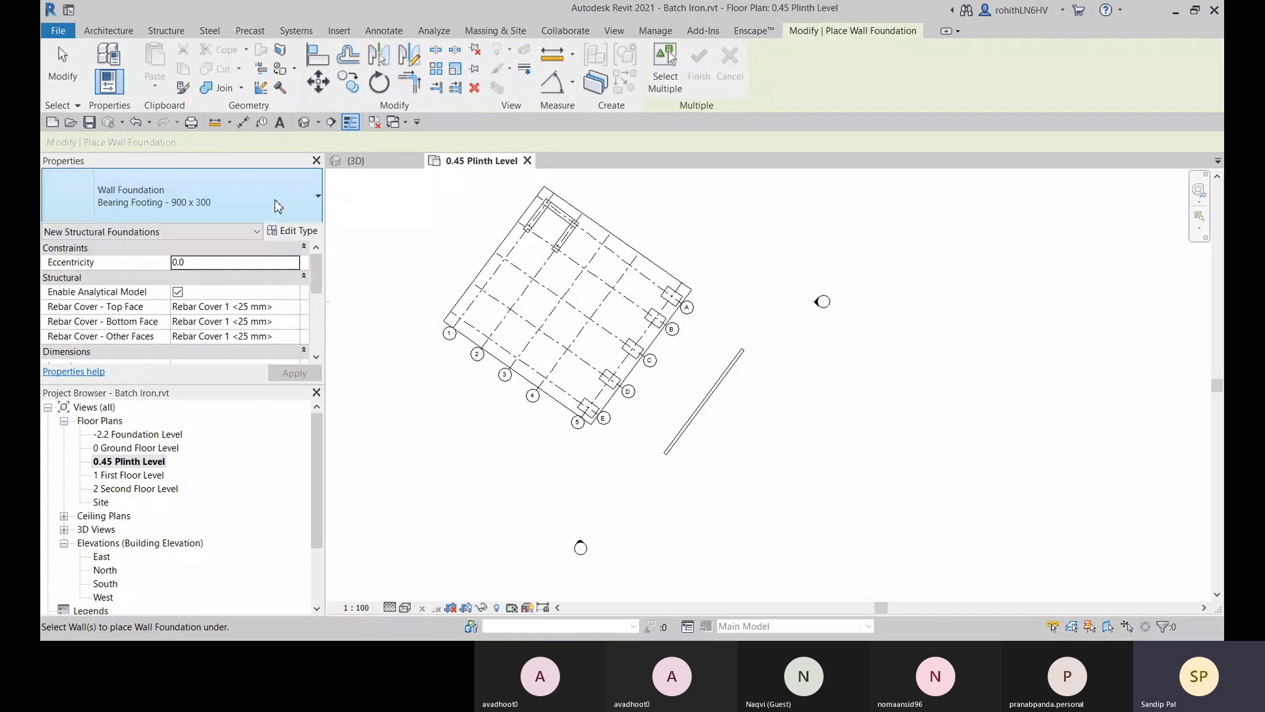
click(298, 232)
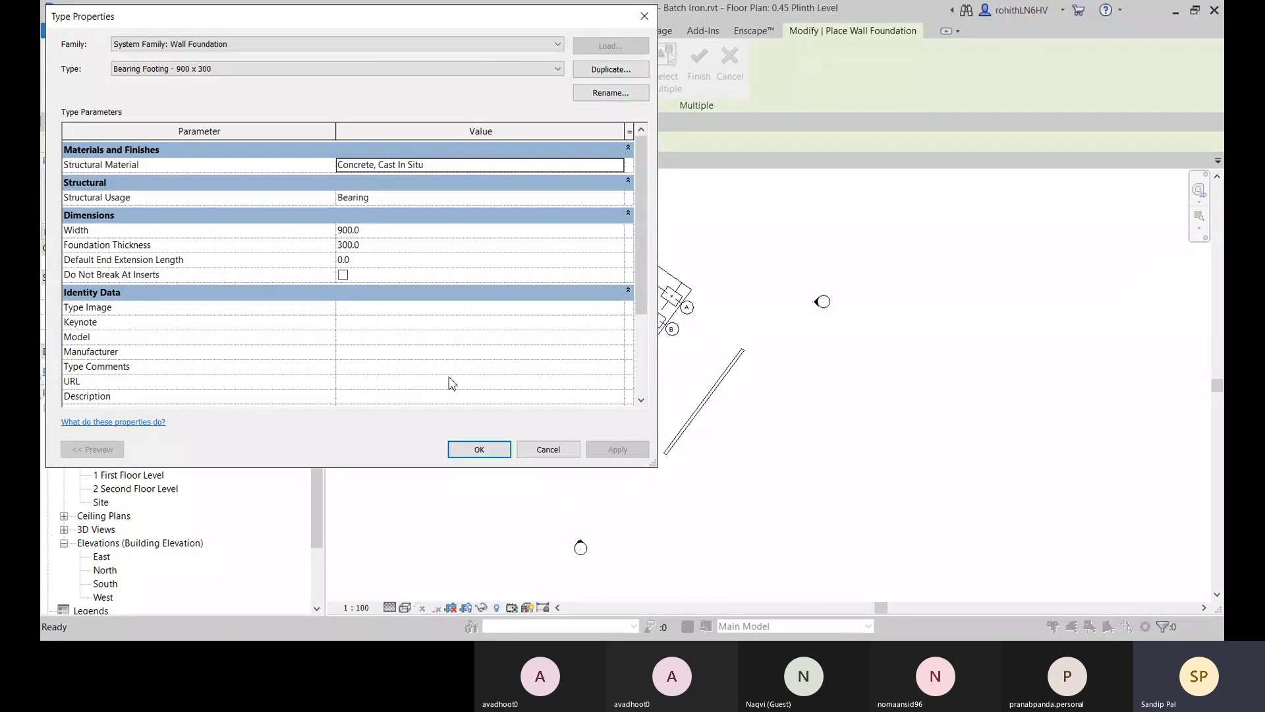
click(469, 449)
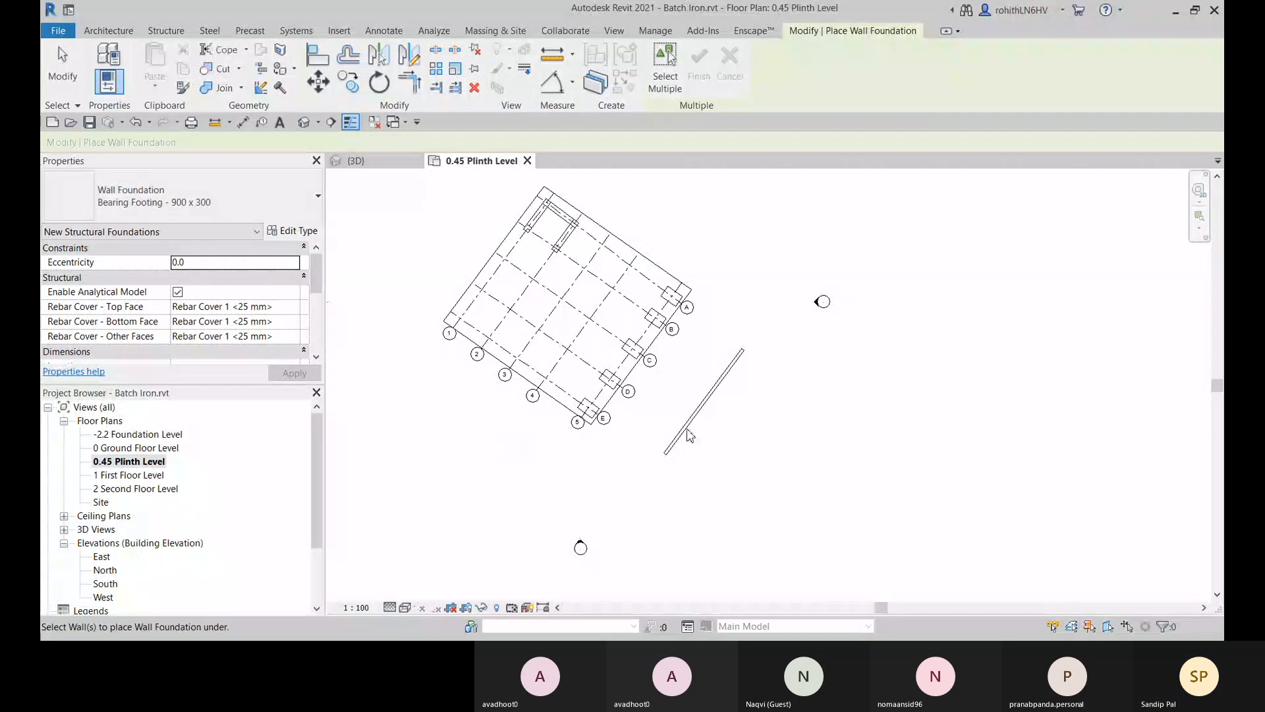
scroll(716, 415, up, 2)
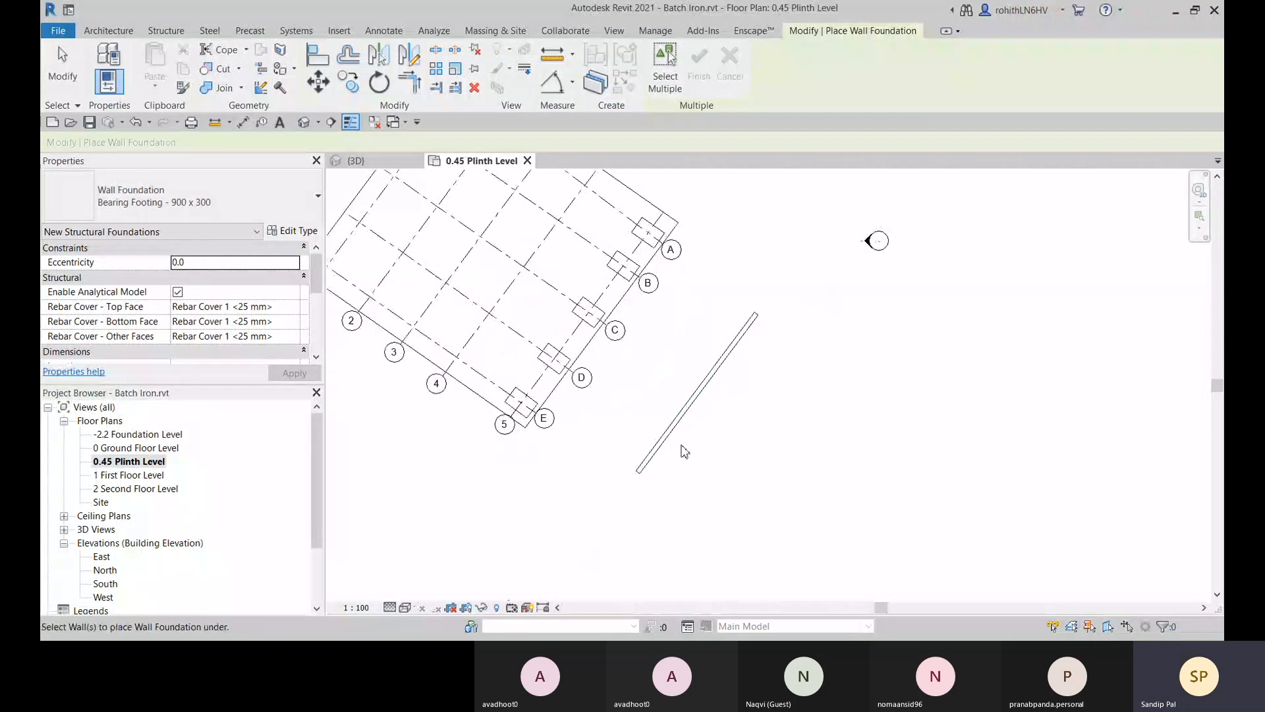
scroll(695, 422, up, 3)
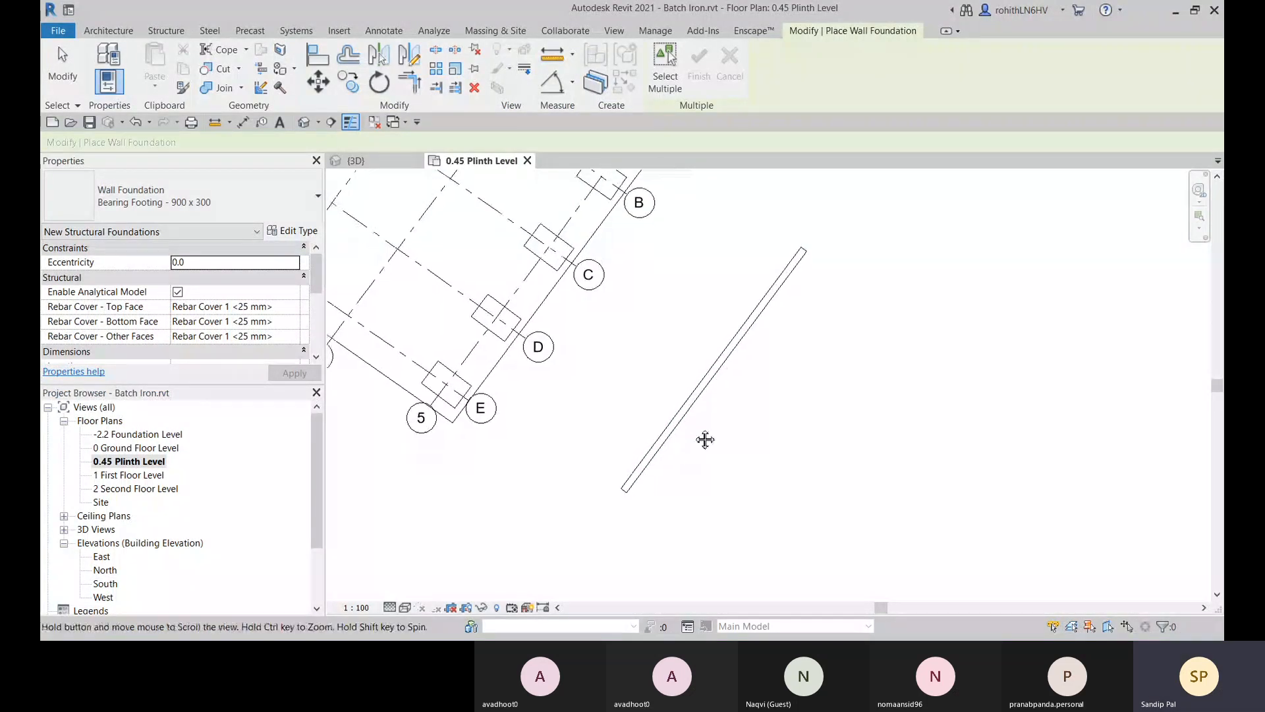
click(675, 423)
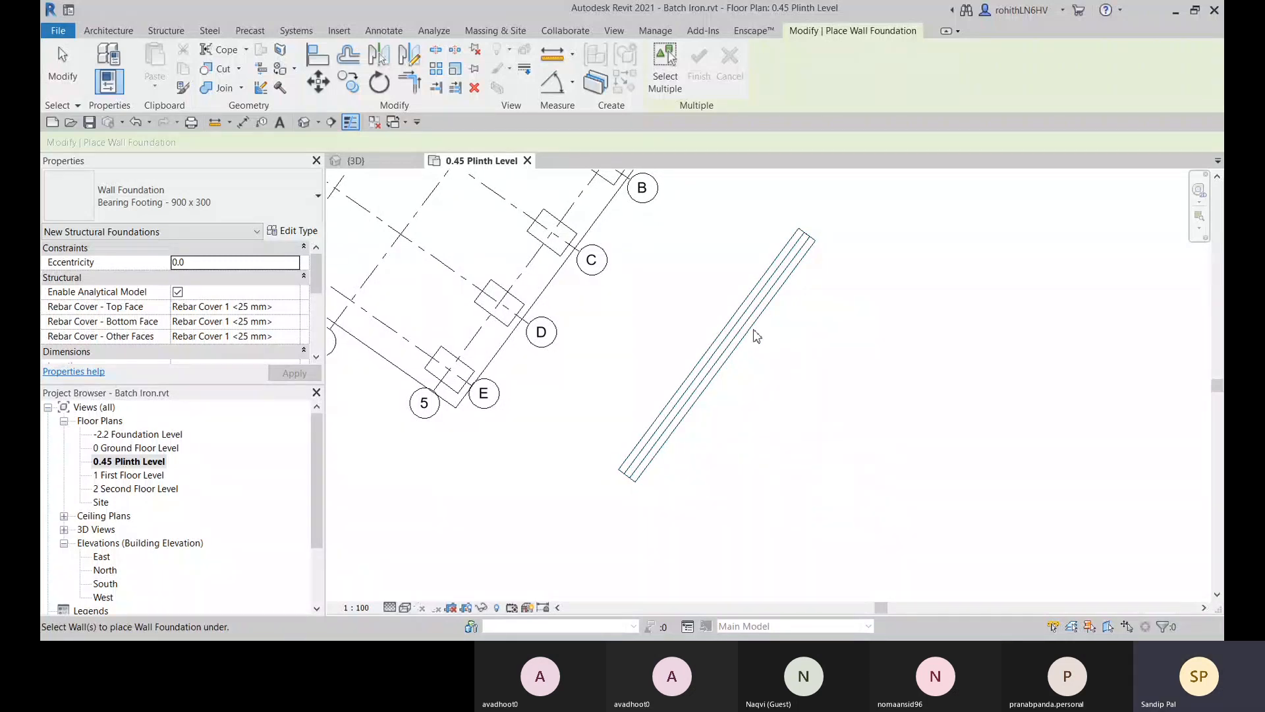
key(Escape)
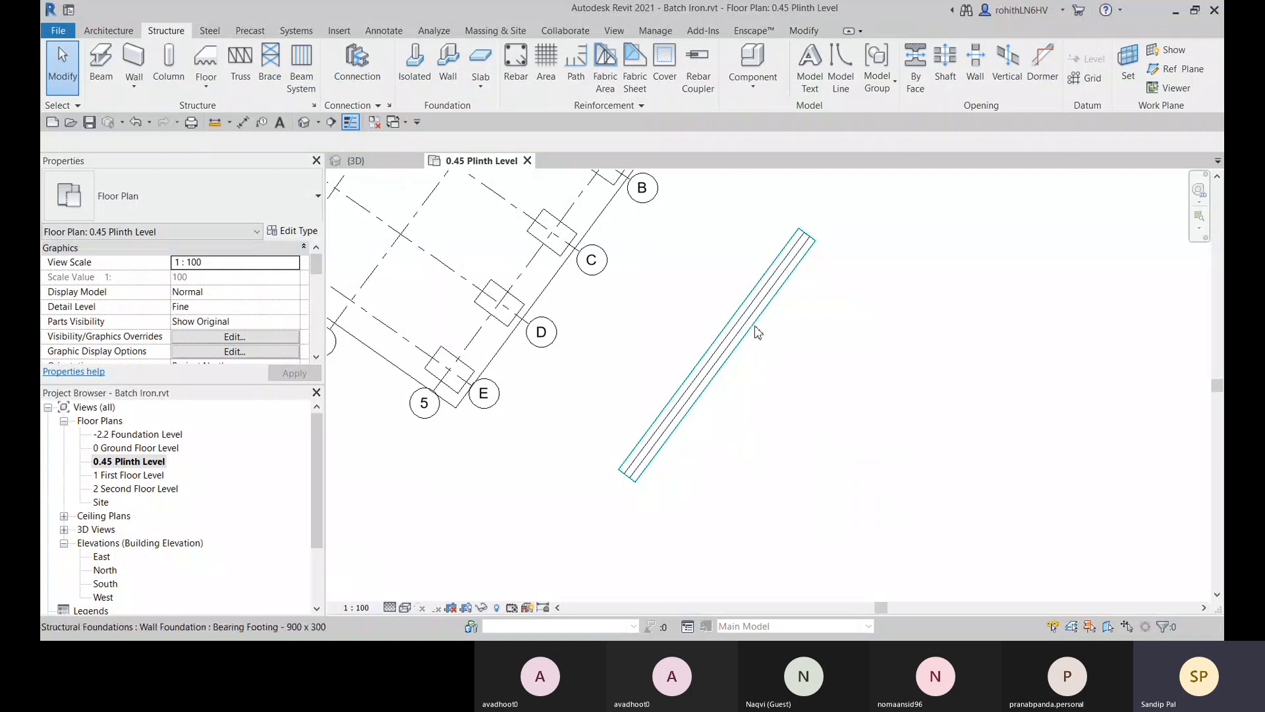
Step: Examine the structural wall and its bearing footing from several sides in the 3D view
click(373, 164)
scroll(813, 425, down, 4)
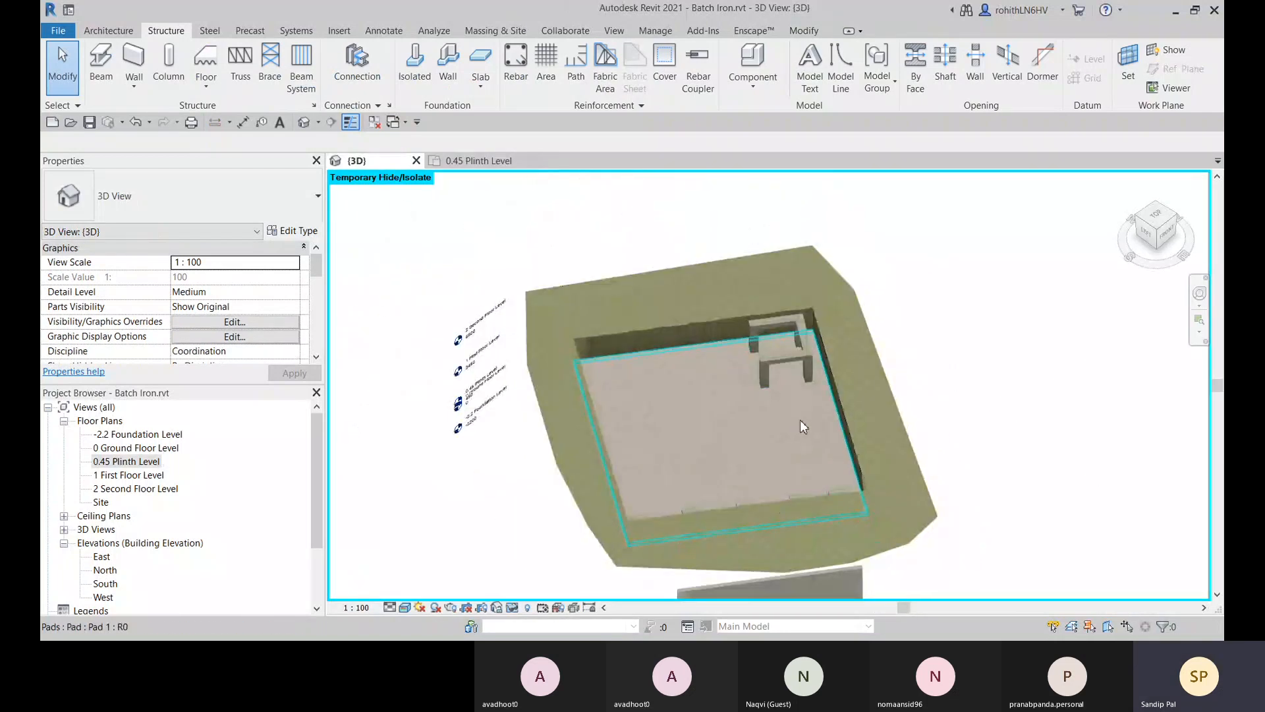
shift+middle_drag(731, 448, 935, 418)
scroll(903, 336, up, 4)
scroll(906, 338, up, 3)
shift+middle_drag(912, 342, 986, 328)
scroll(763, 324, up, 1)
scroll(643, 396, up, 2)
shift+middle_drag(662, 402, 823, 455)
middle_drag(592, 429, 846, 509)
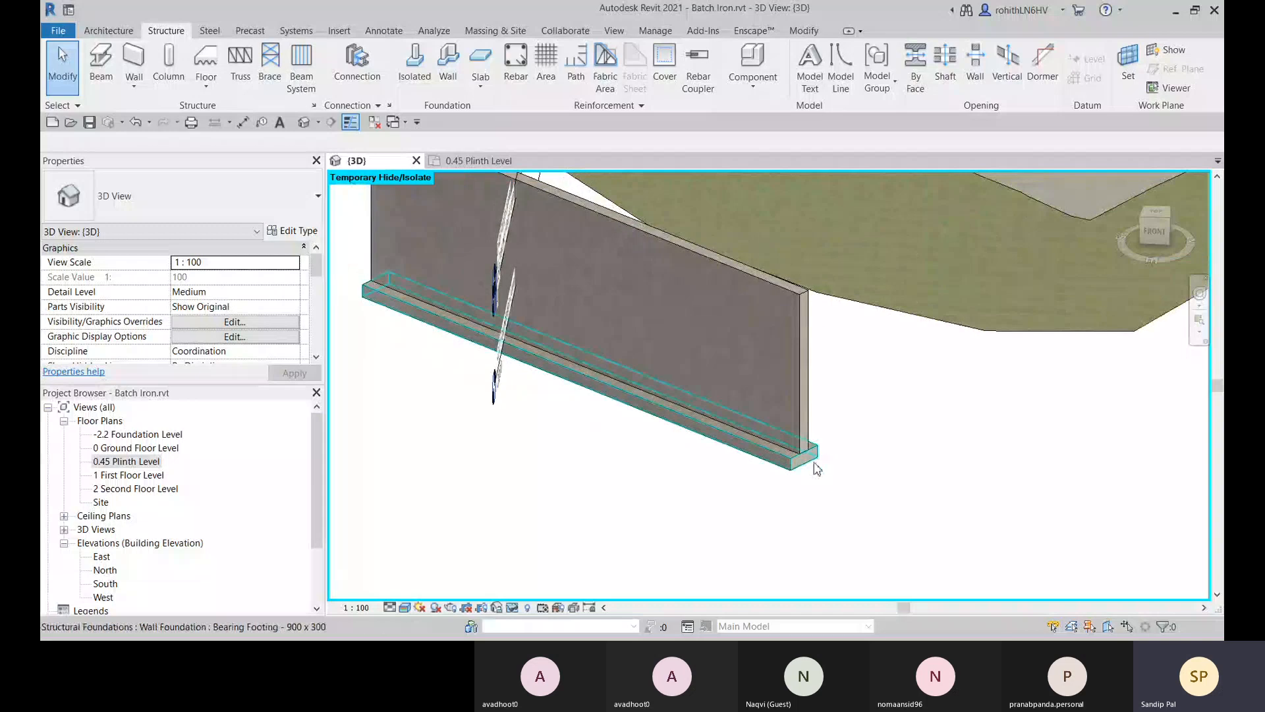
shift+middle_drag(816, 466, 1062, 480)
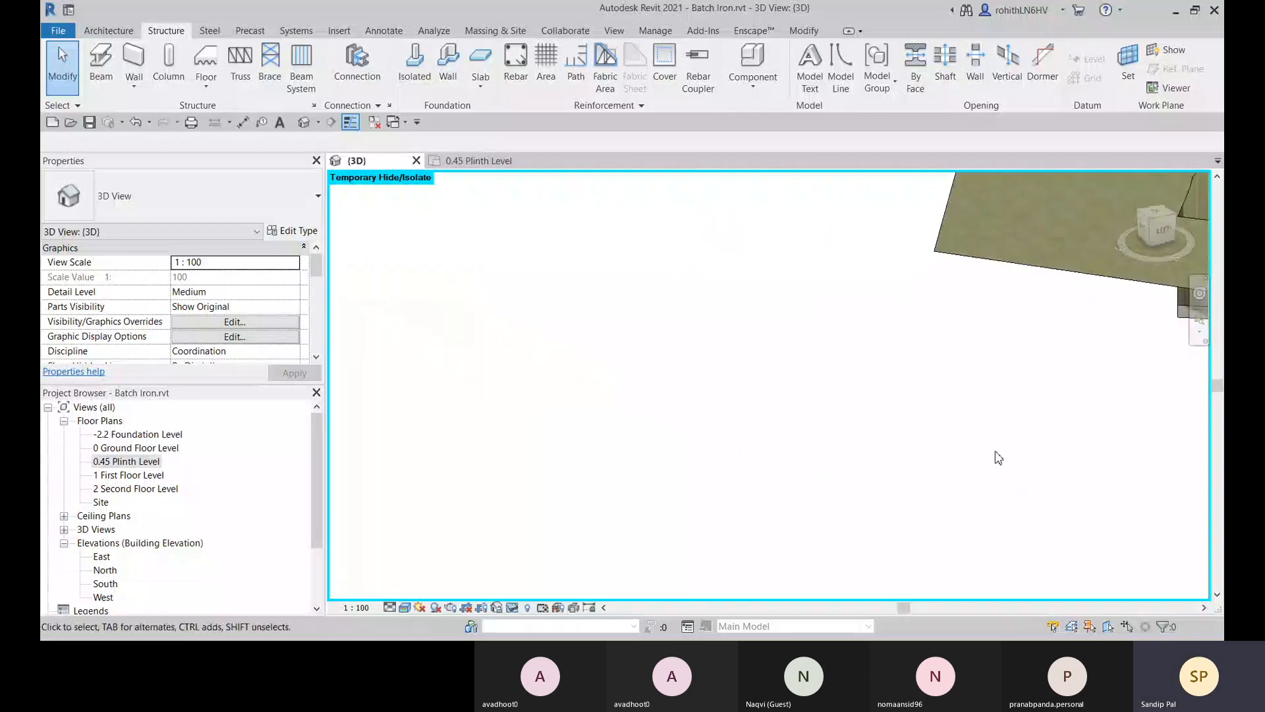
shift+middle_drag(998, 457, 843, 416)
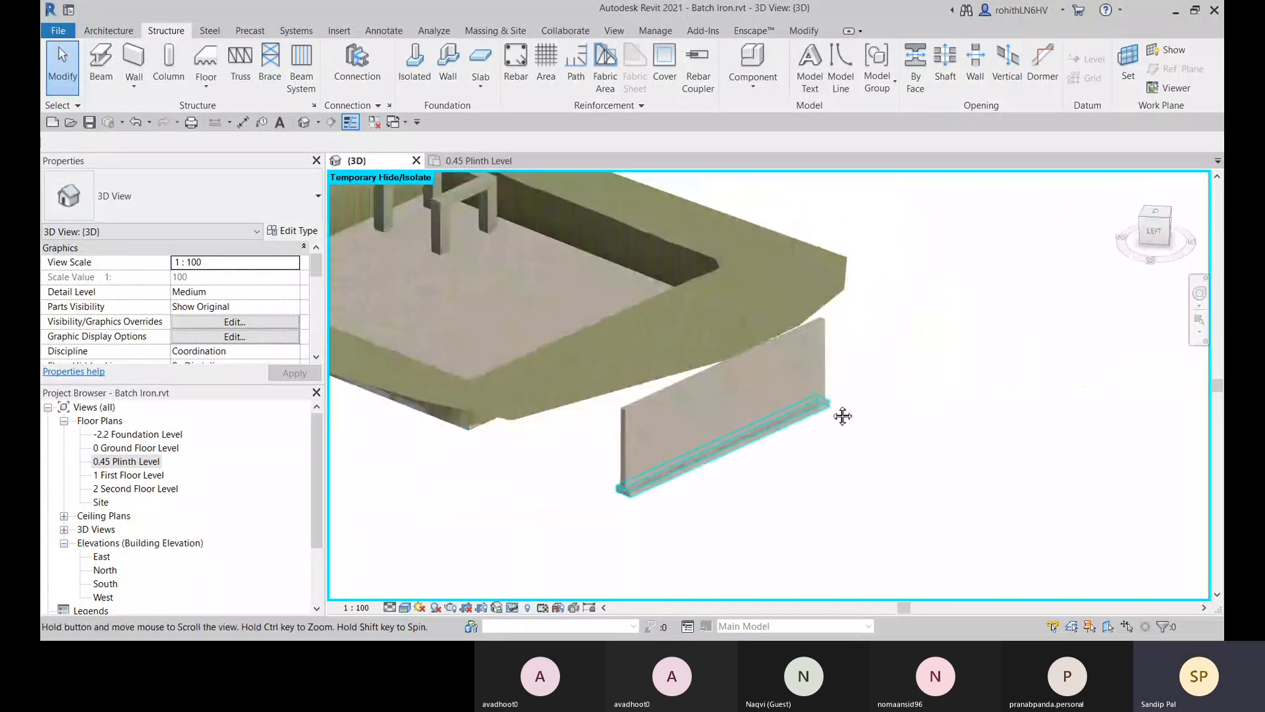
scroll(692, 455, up, 4)
middle_drag(639, 452, 643, 433)
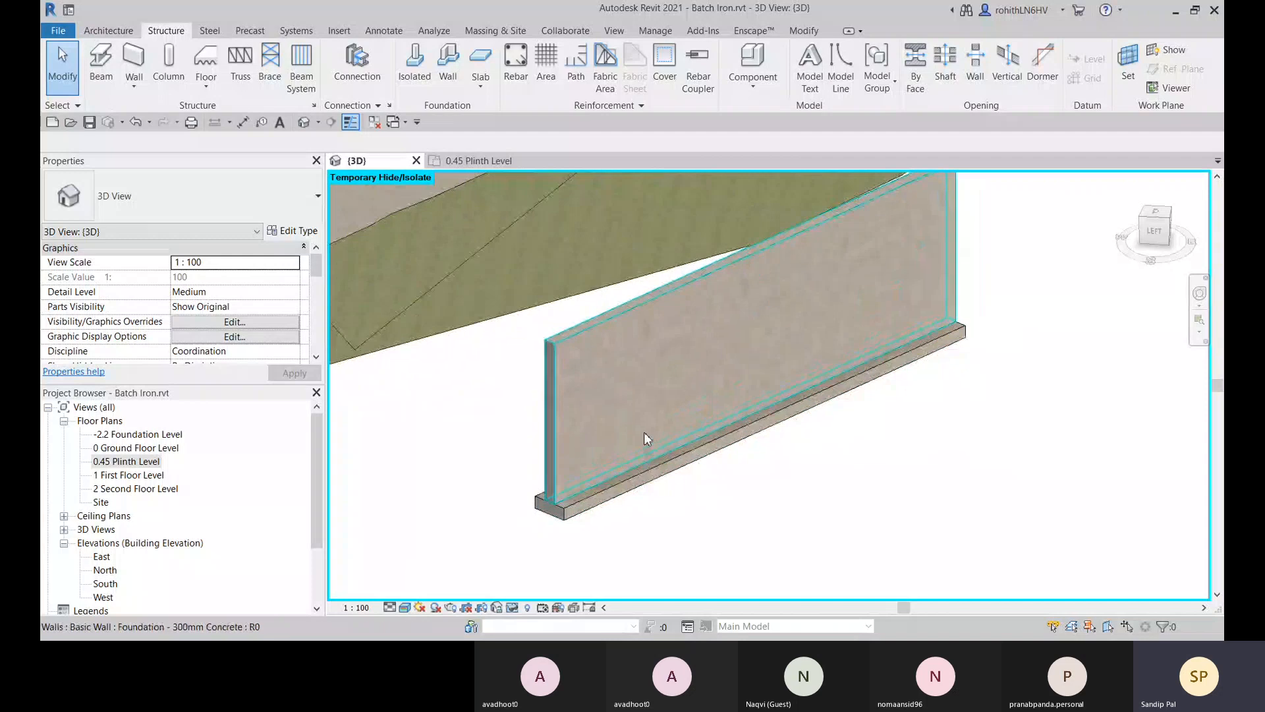
Step: Edit the structural wall's profile, adding a vertical line offset 3000 mm inward from each end edge
click(643, 432)
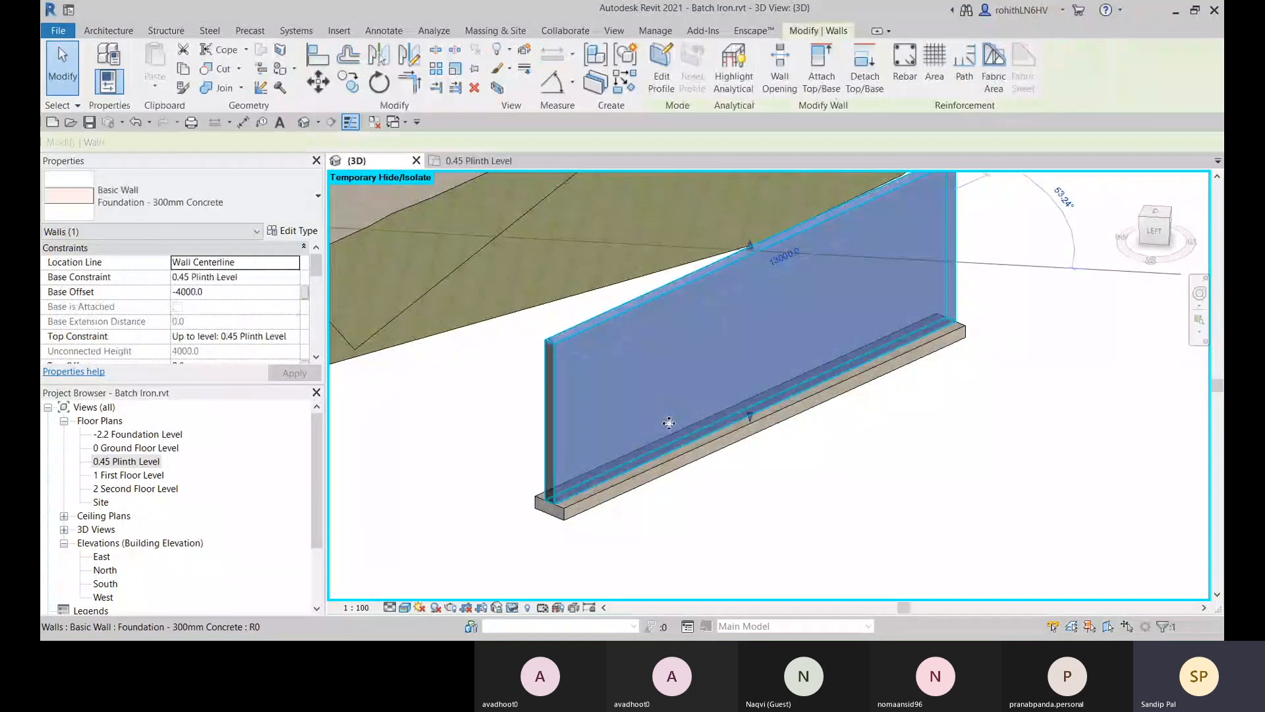
click(661, 66)
shift+middle_drag(746, 470, 593, 462)
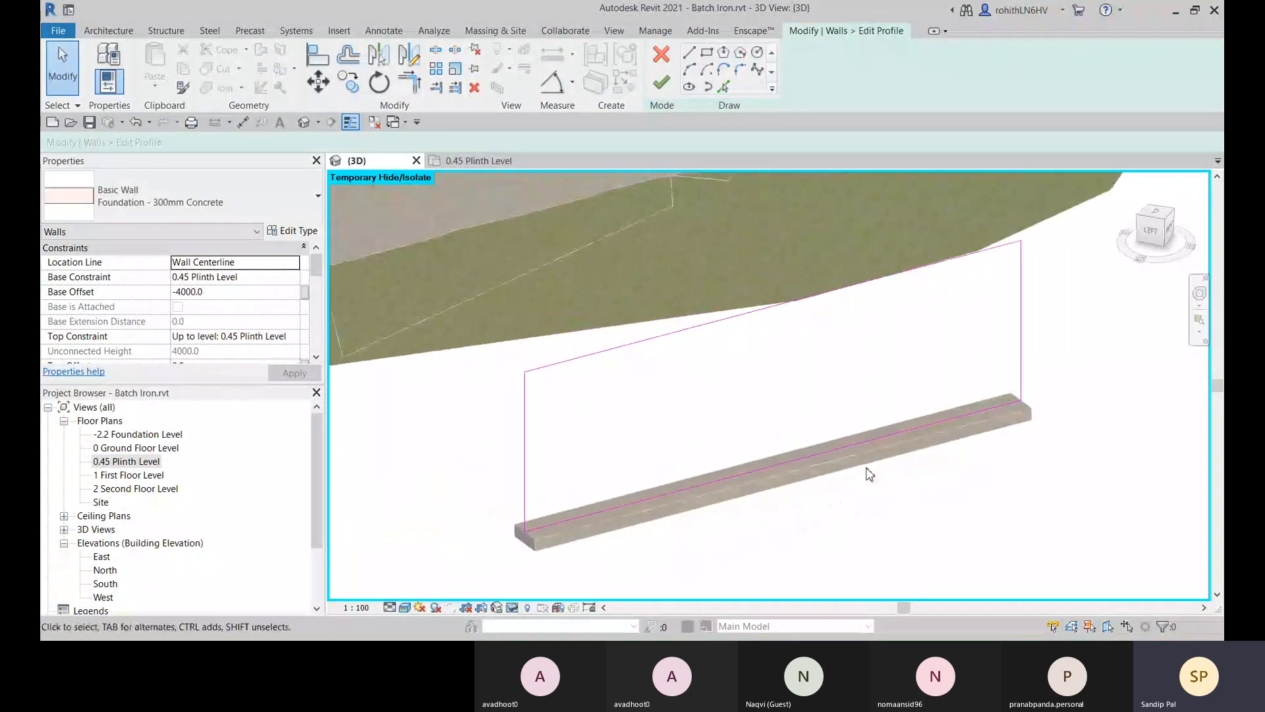
click(723, 86)
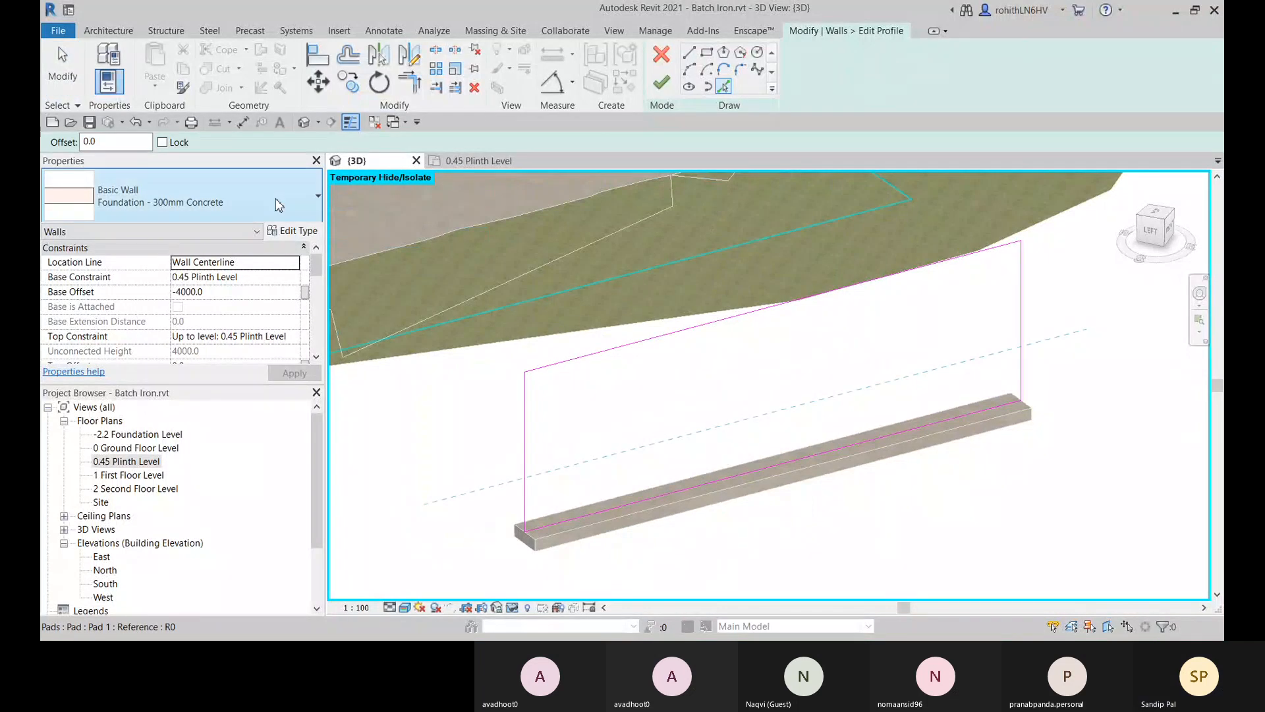
drag(114, 143, 43, 156)
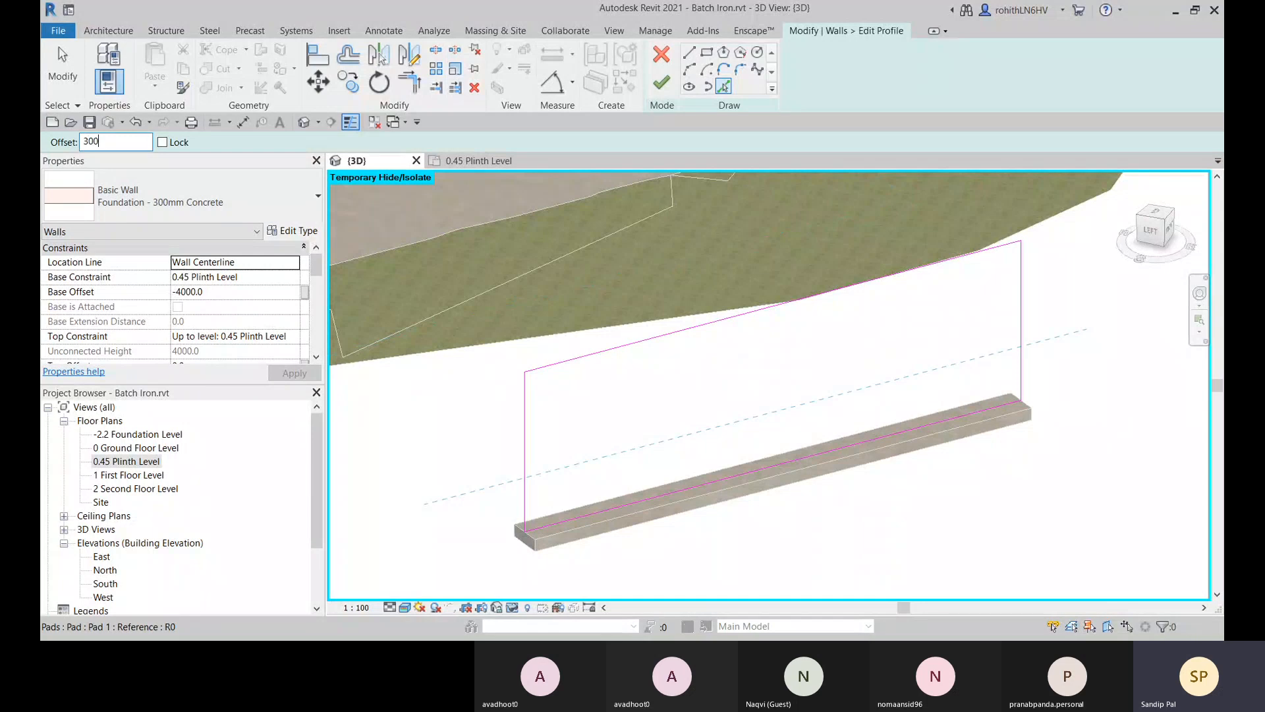
click(528, 434)
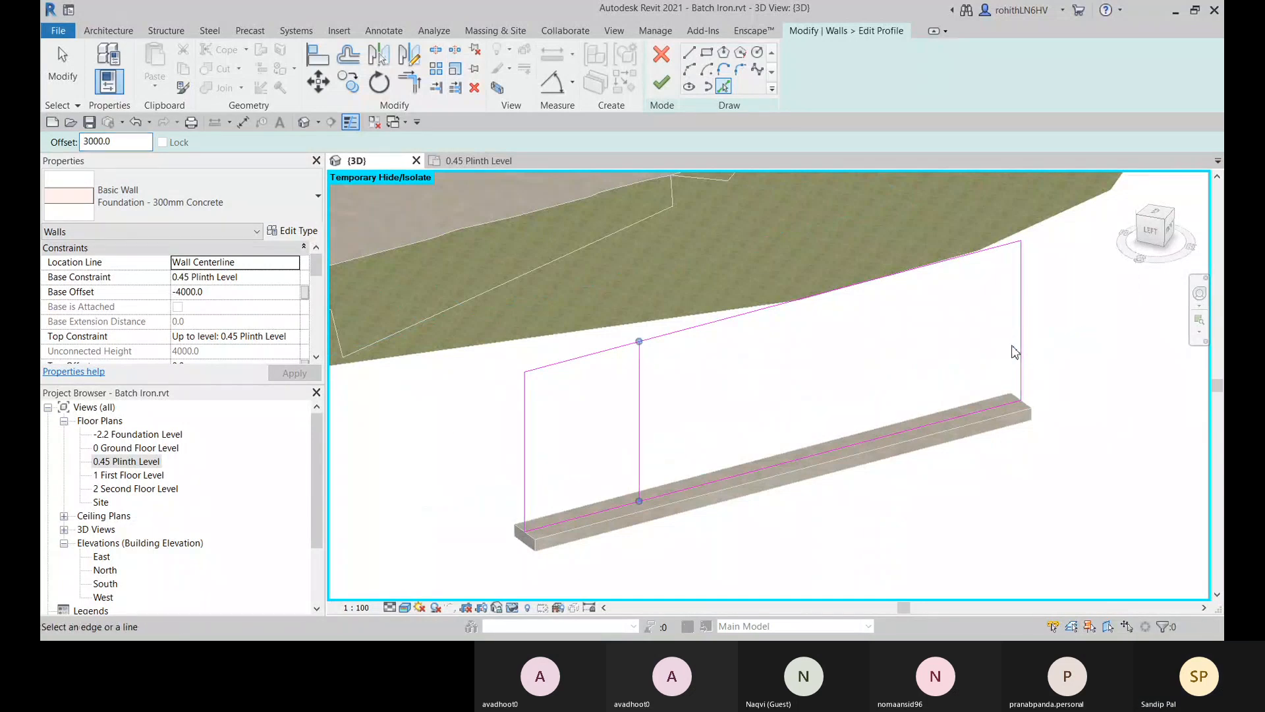
click(1018, 353)
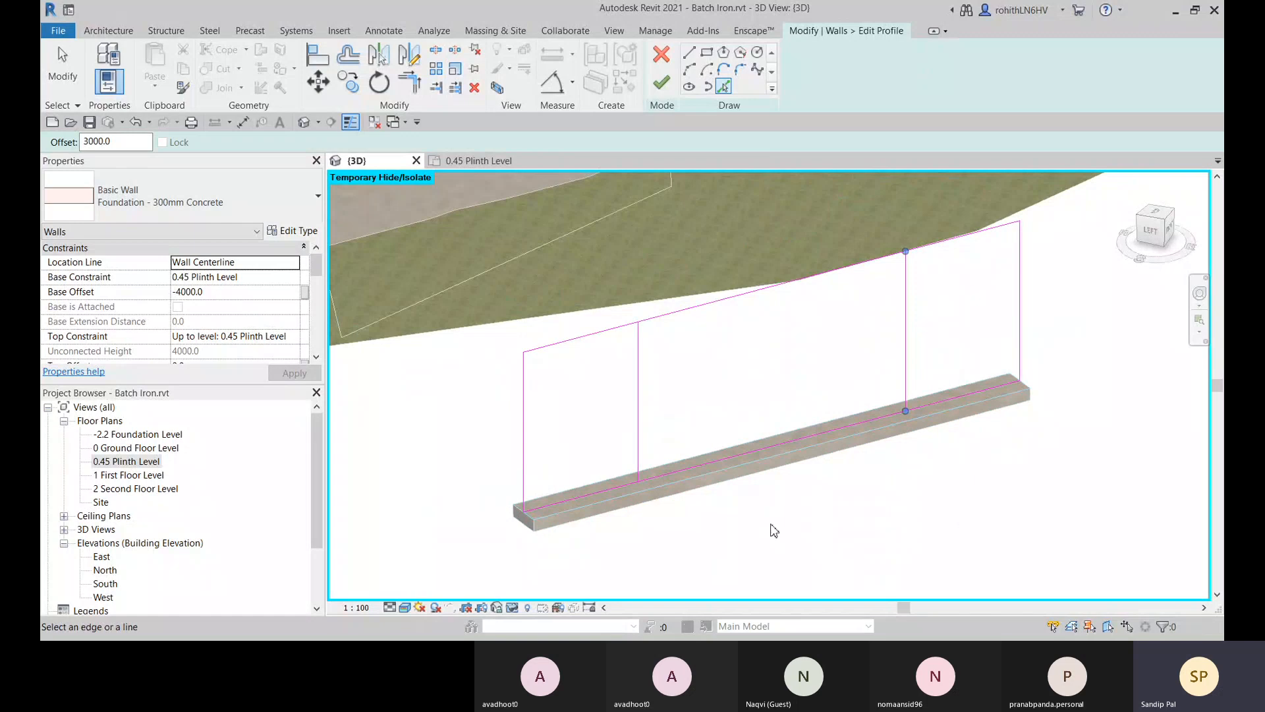
Step: Add a horizontal line below the wall profile's bottom edge, using an offset of -350 mm
middle_drag(648, 525, 646, 504)
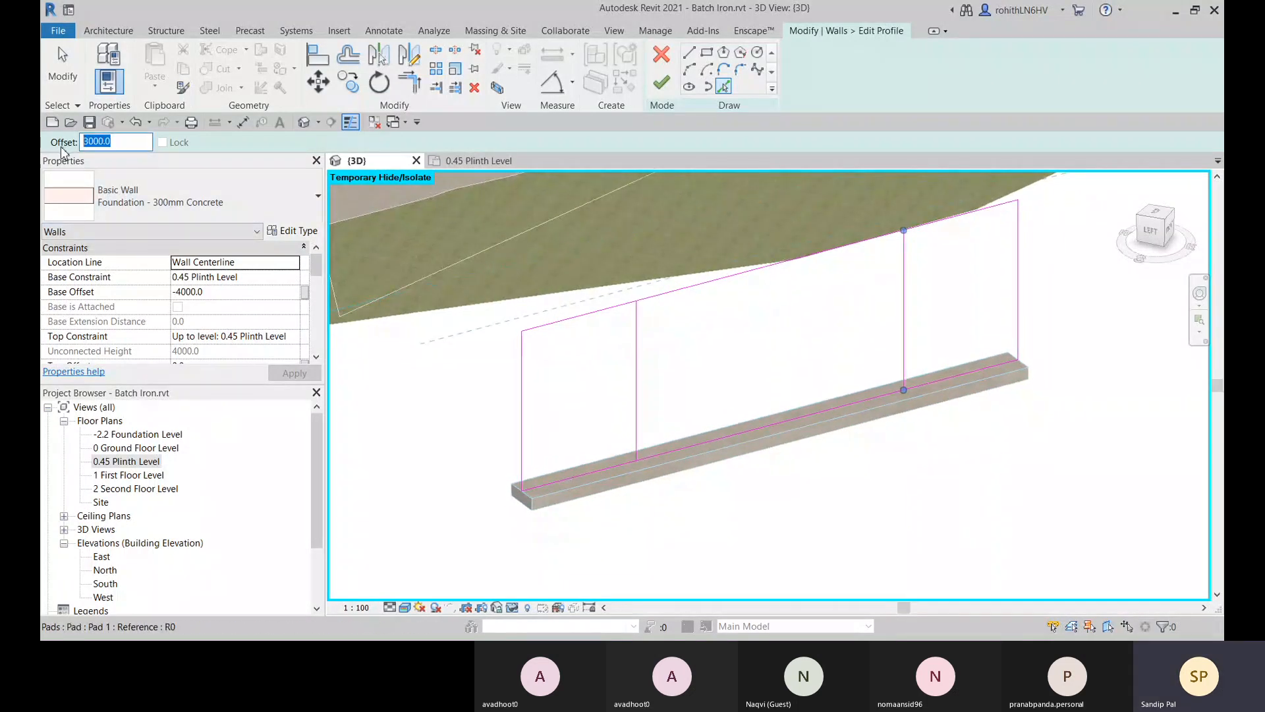
text(35)
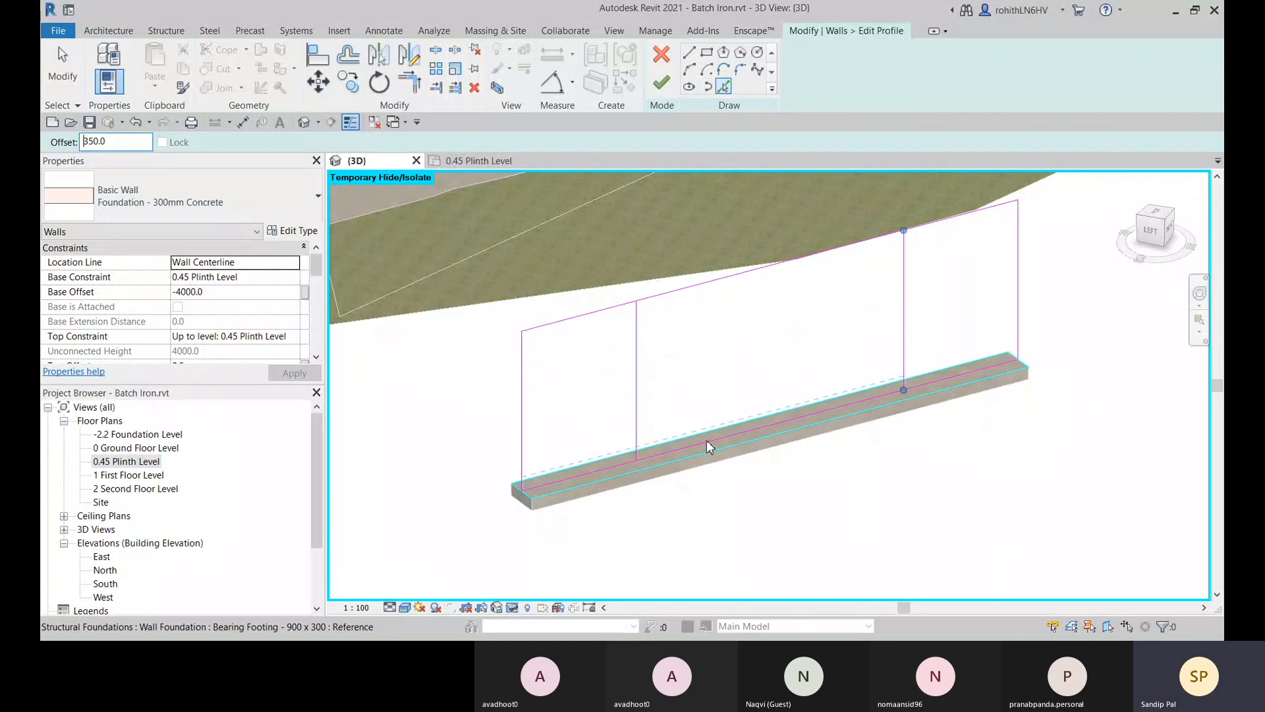
scroll(707, 446, up, 3)
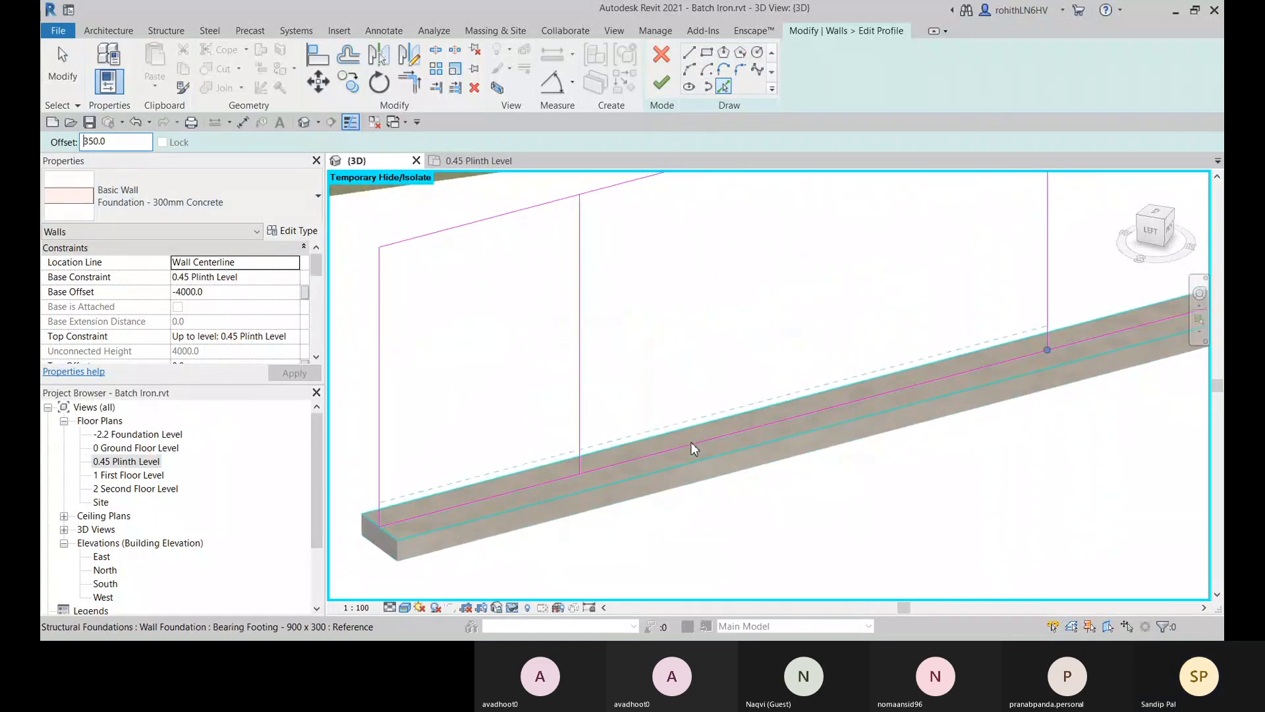
shift+middle_drag(691, 441, 607, 358)
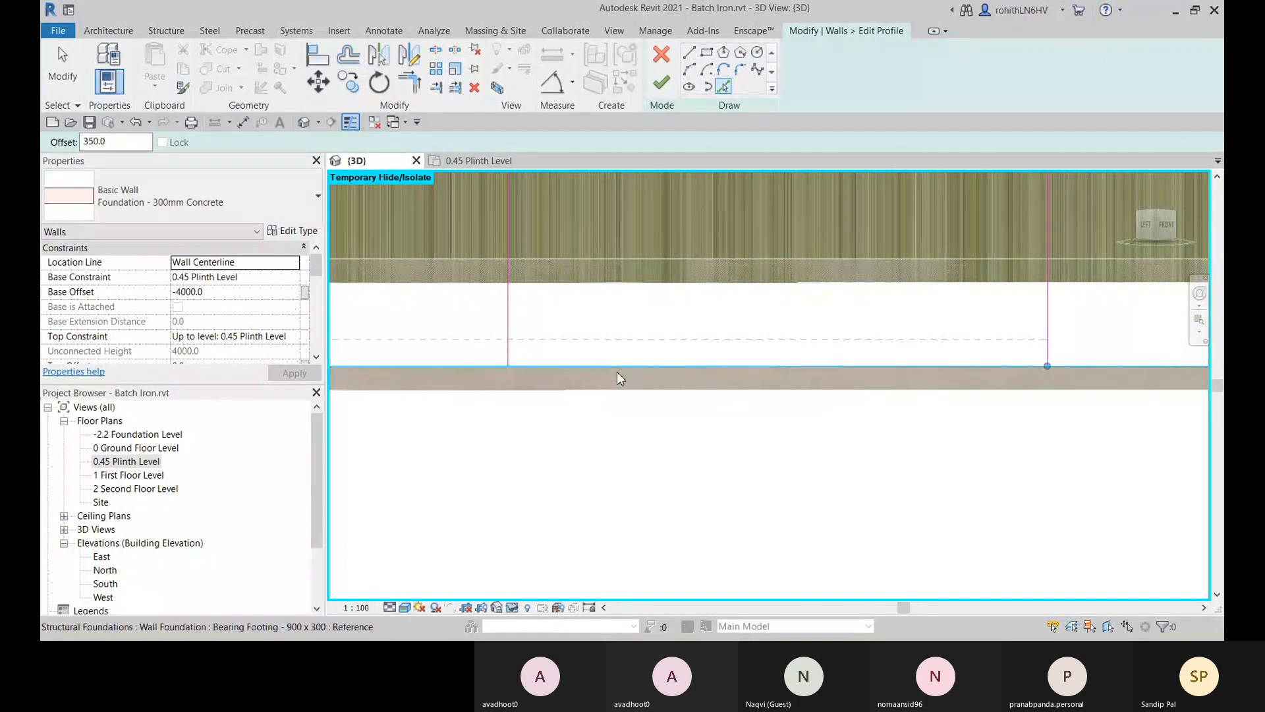
click(84, 141)
text(-)
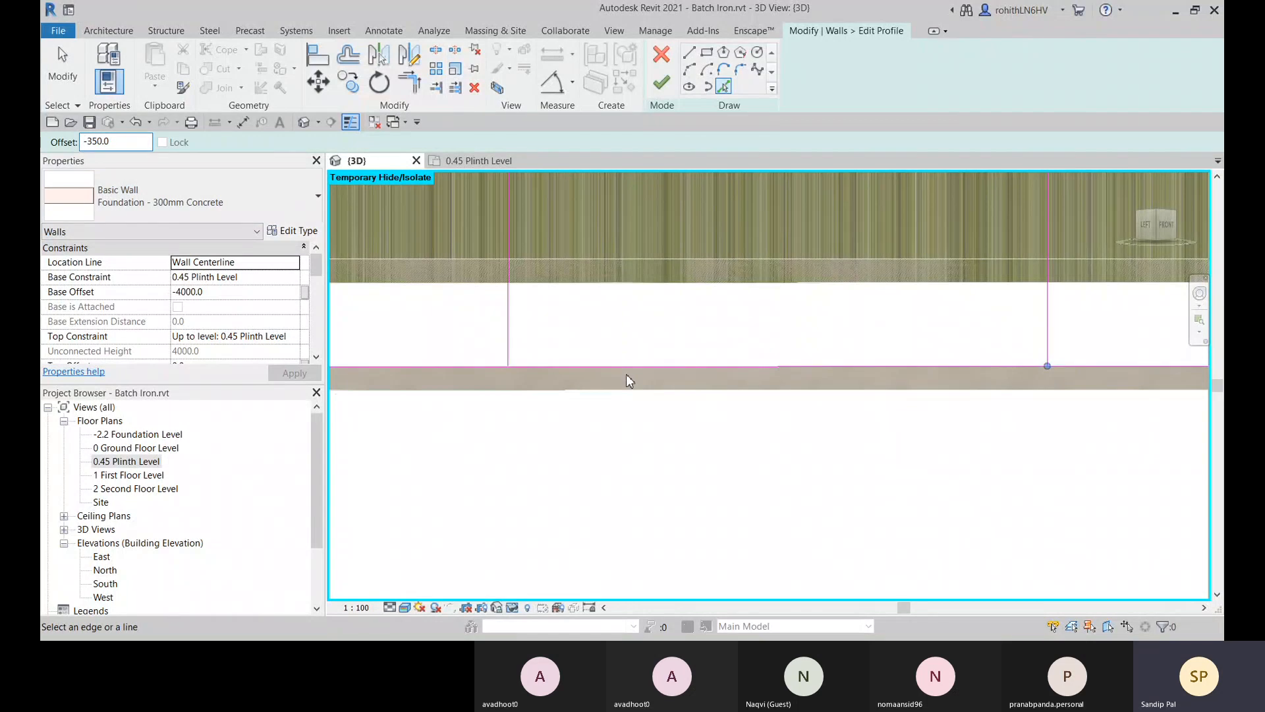
click(710, 377)
scroll(607, 459, down, 2)
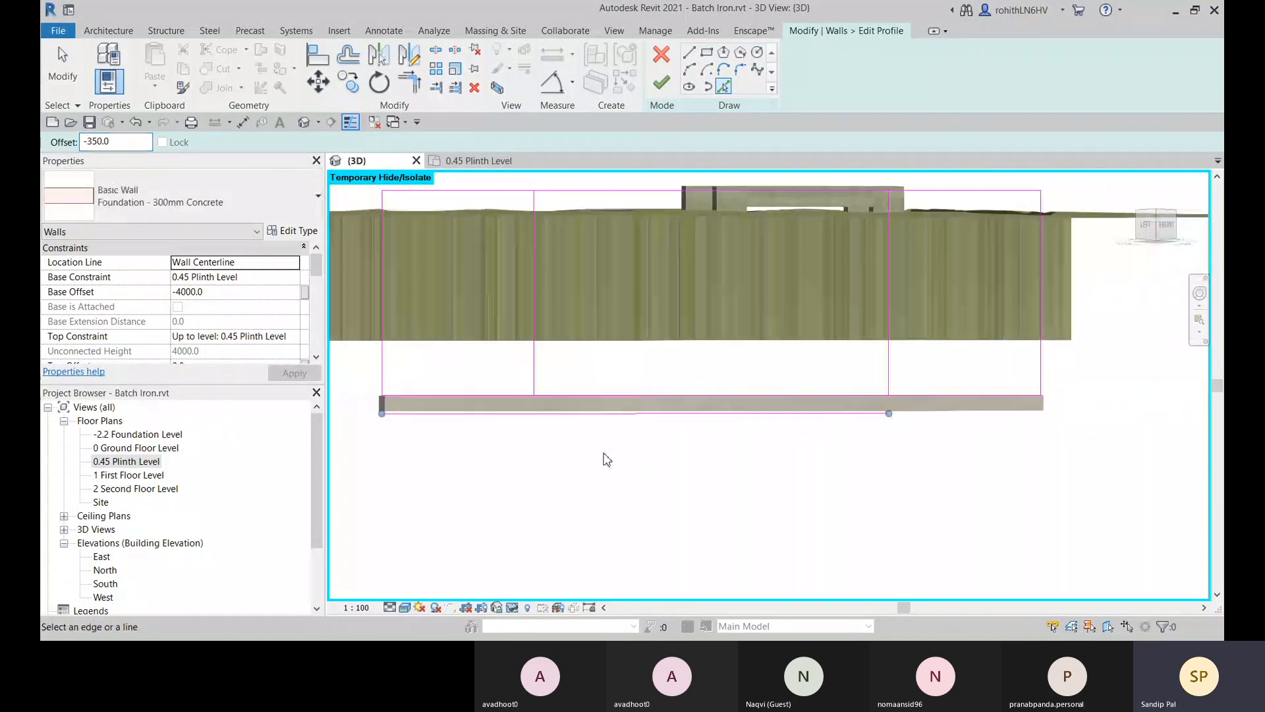
scroll(607, 459, up, 3)
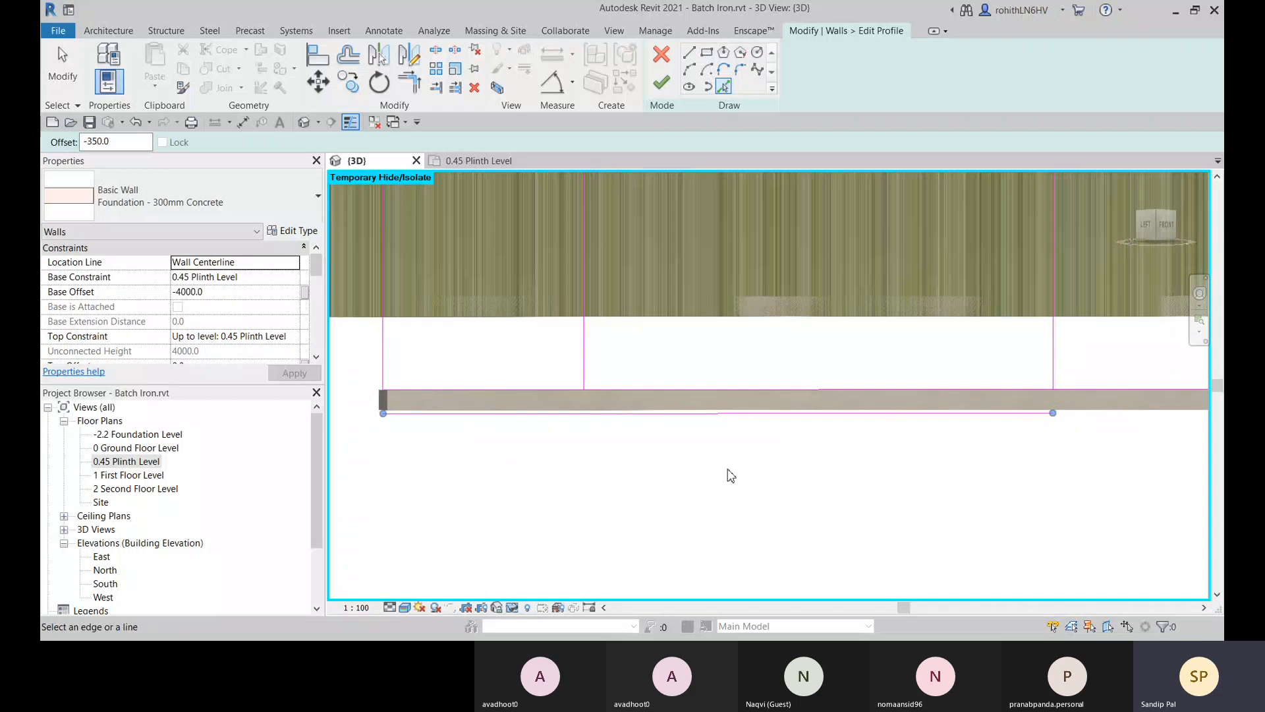
shift+middle_drag(731, 474, 675, 500)
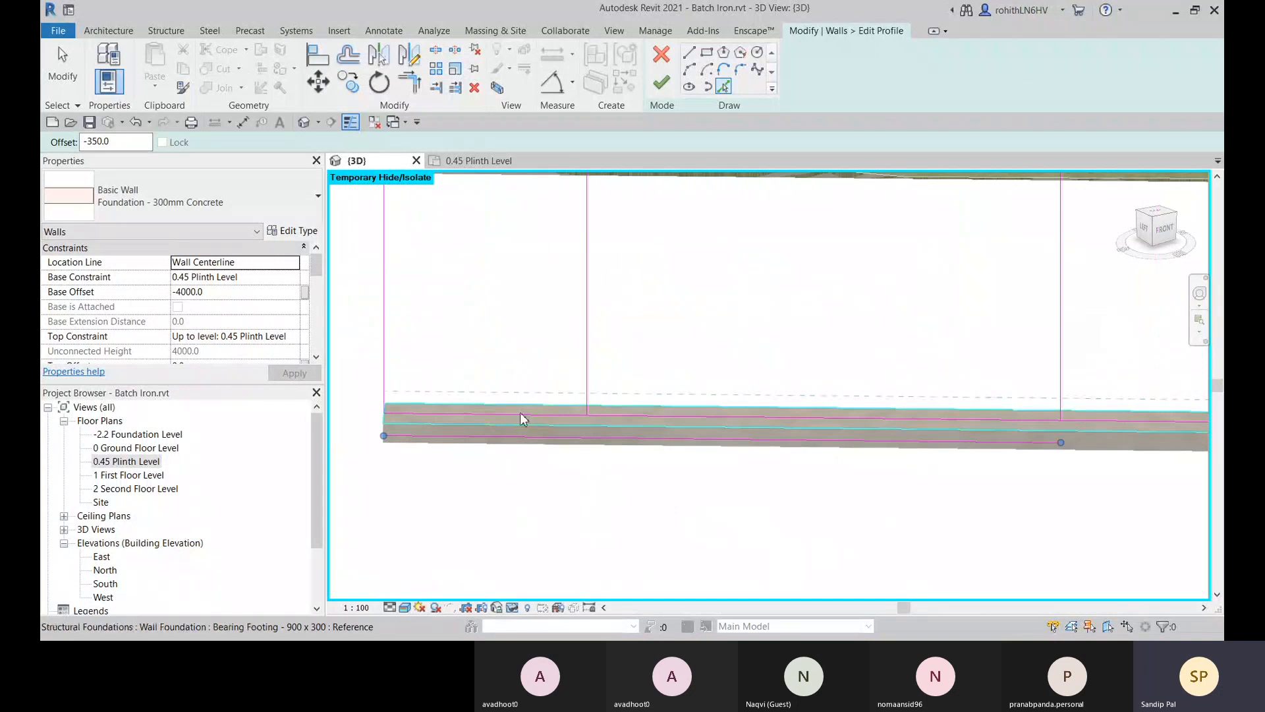
Step: Trim the lower offset line to a corner with the profile's left inner vertical line
key(Escape)
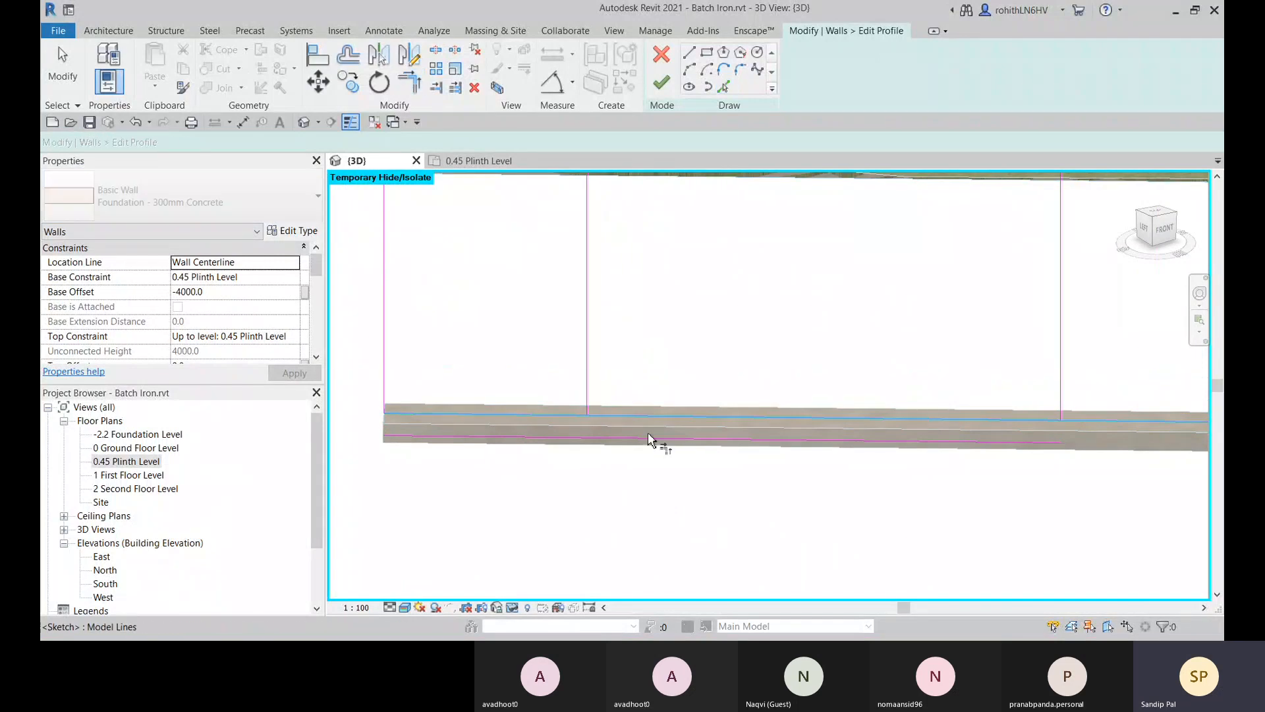
scroll(633, 426, down, 2)
scroll(649, 432, up, 1)
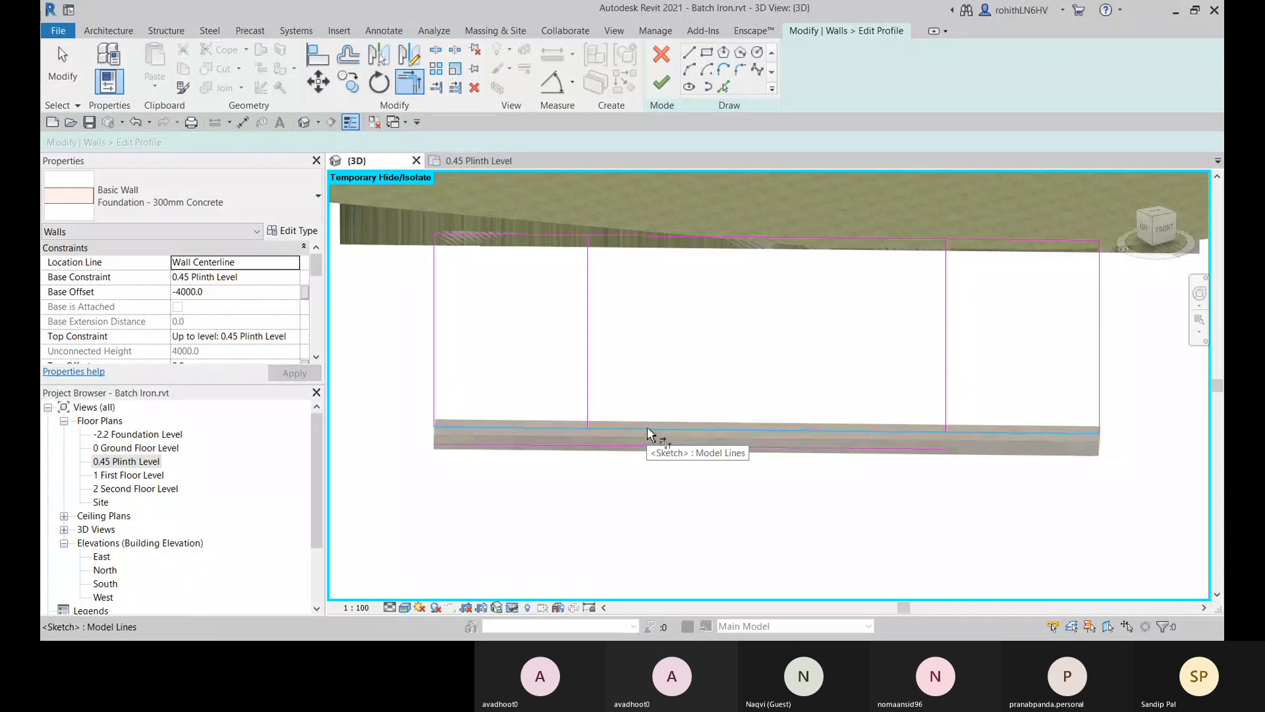
scroll(650, 448, up, 1)
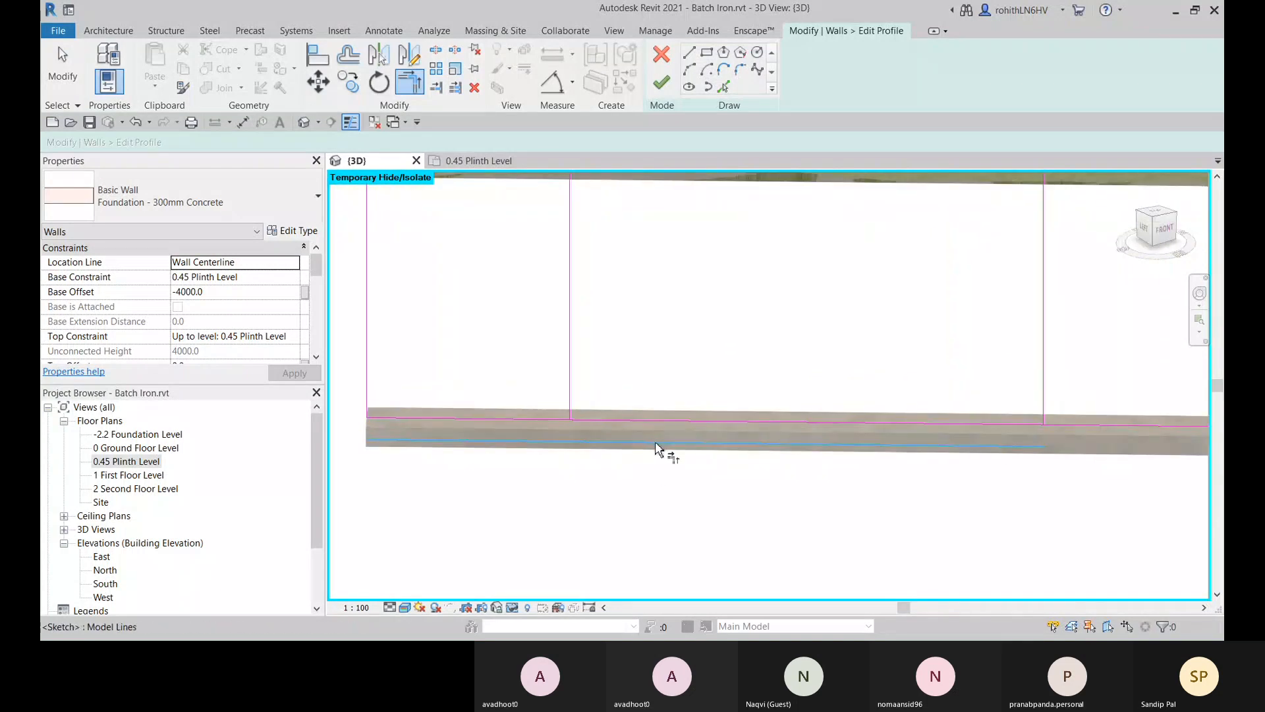
click(655, 444)
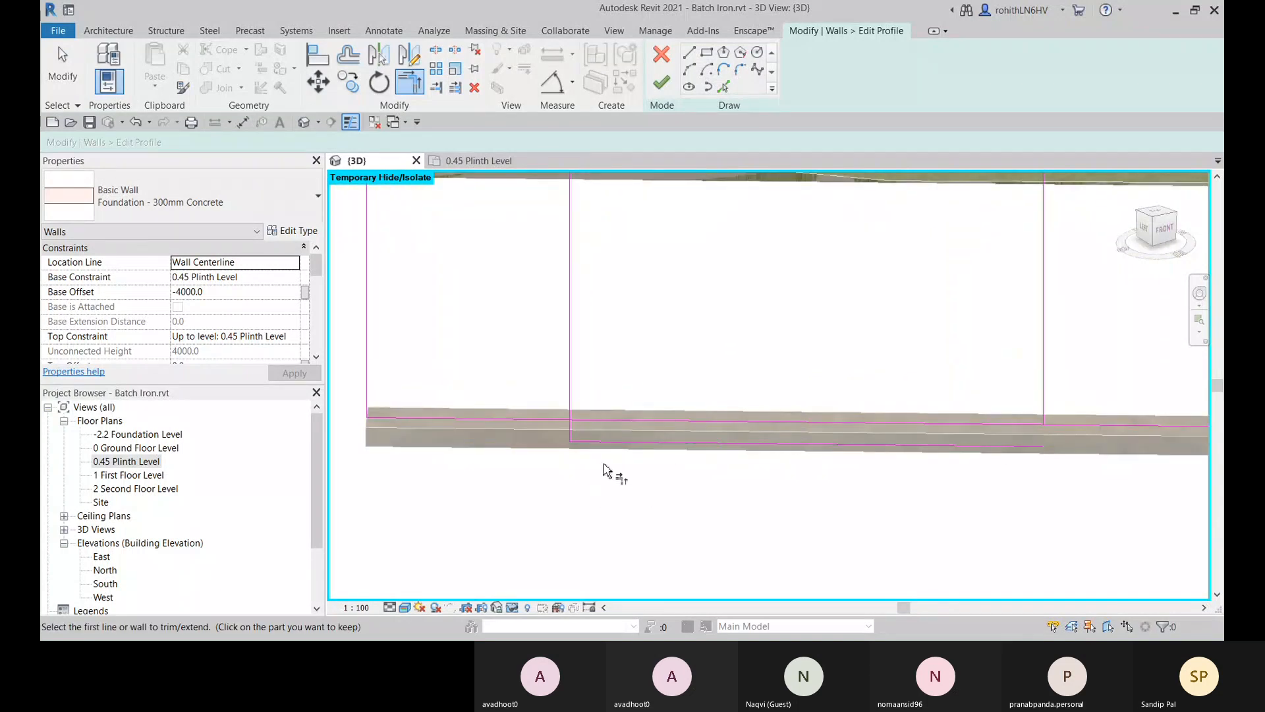
Step: Try to trim the profile's original bottom edge to the left inner vertical line, and undo the trim
click(646, 424)
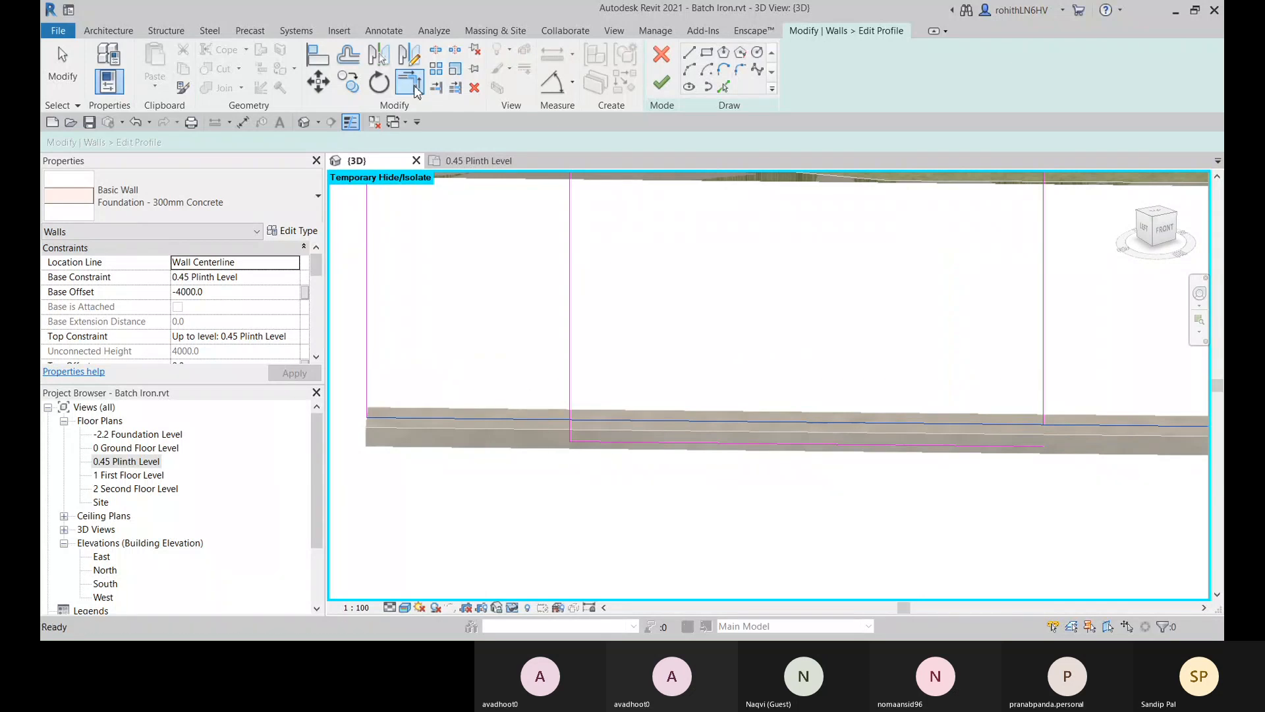
click(570, 430)
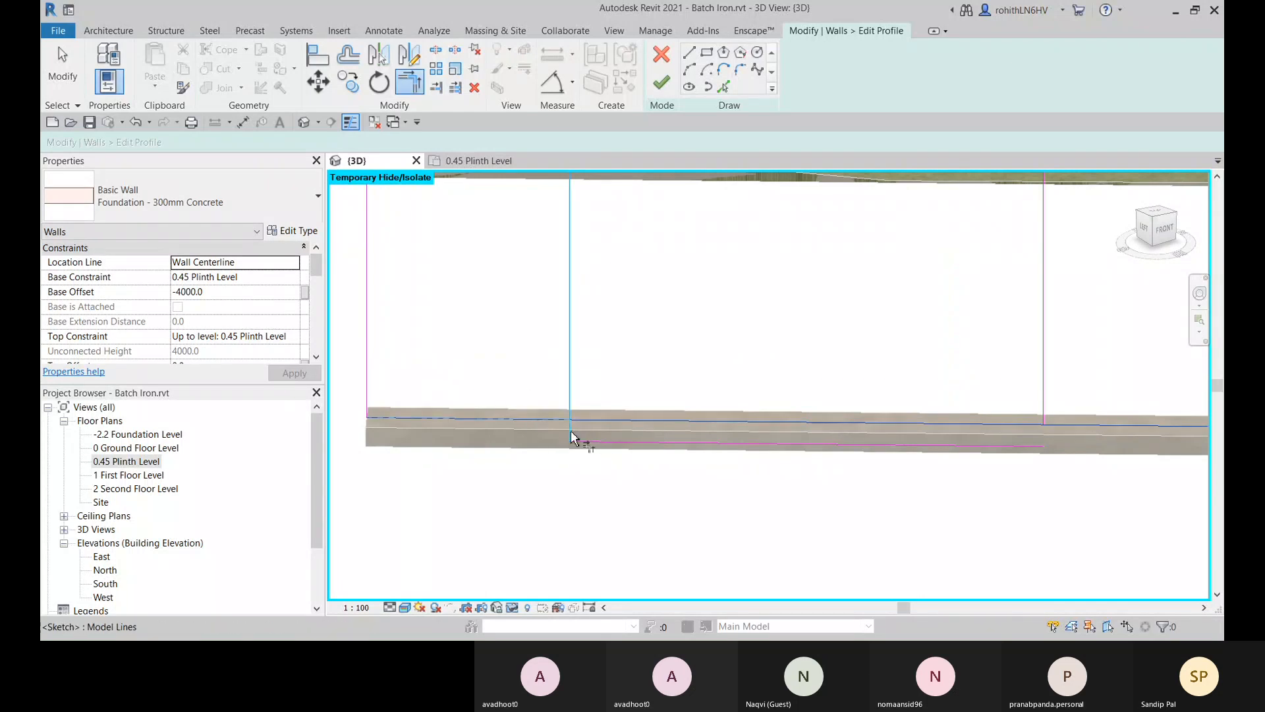
click(759, 520)
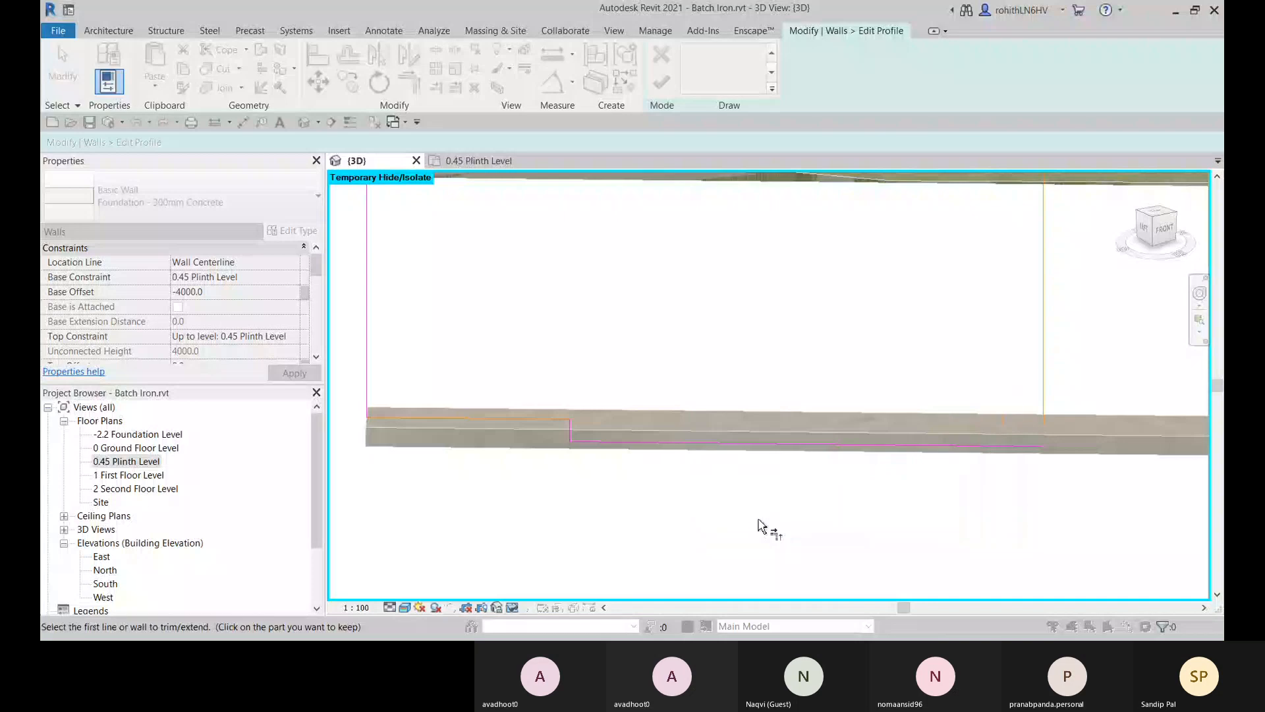
scroll(759, 520, down, 1)
middle_drag(930, 490, 746, 522)
middle_drag(819, 505, 798, 528)
middle_drag(603, 521, 689, 525)
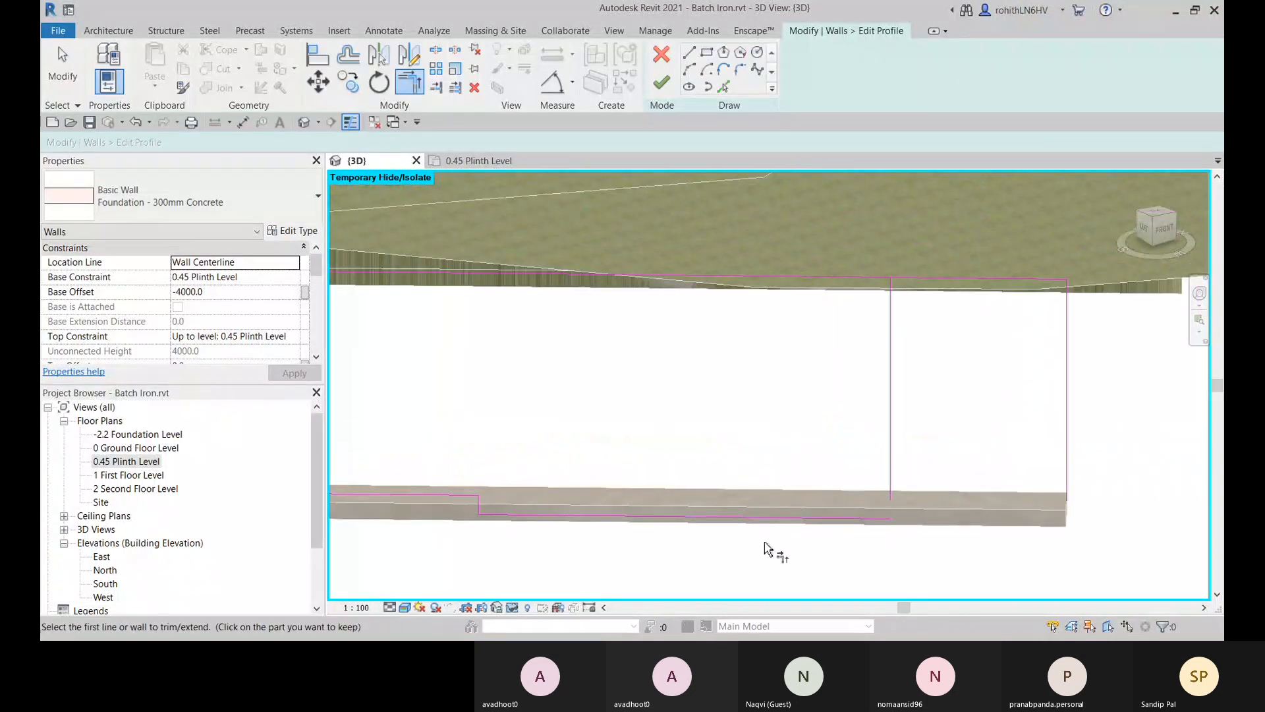
middle_drag(764, 543, 689, 531)
middle_drag(788, 512, 796, 510)
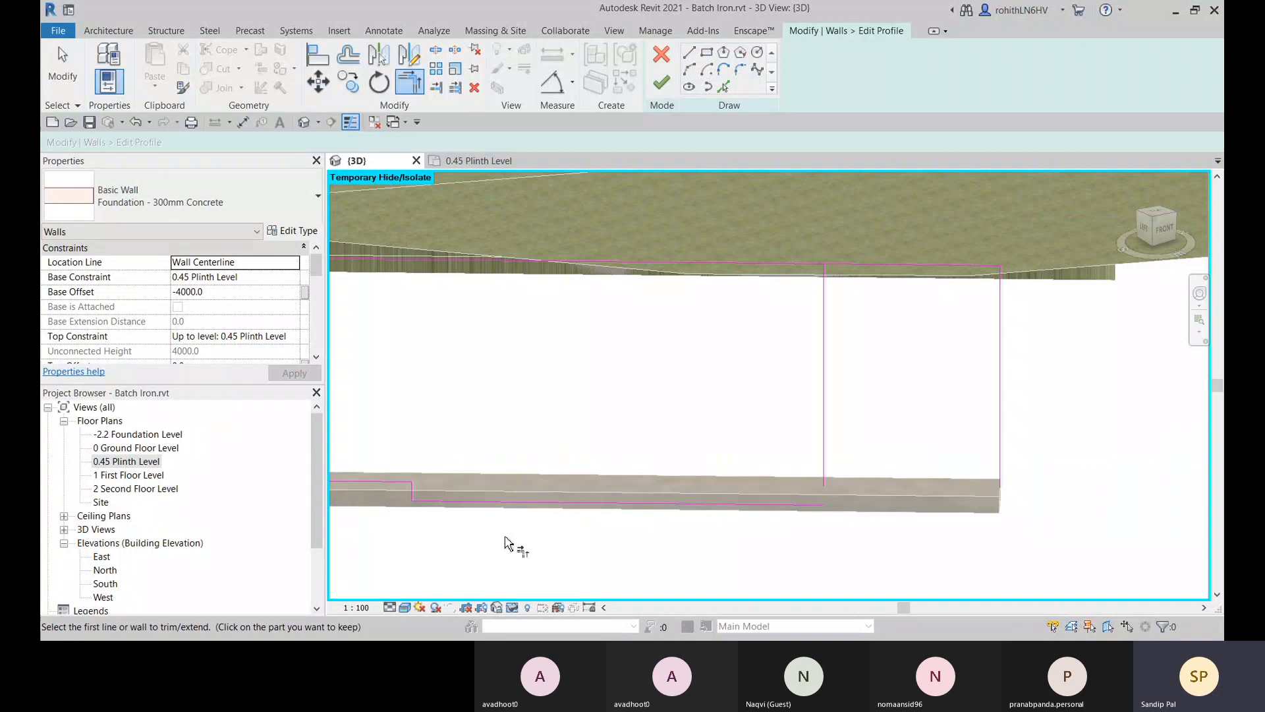
key(ctrl+z)
Step: Trim the lower offset line to a corner with the profile's right inner vertical line
scroll(703, 469, down, 2)
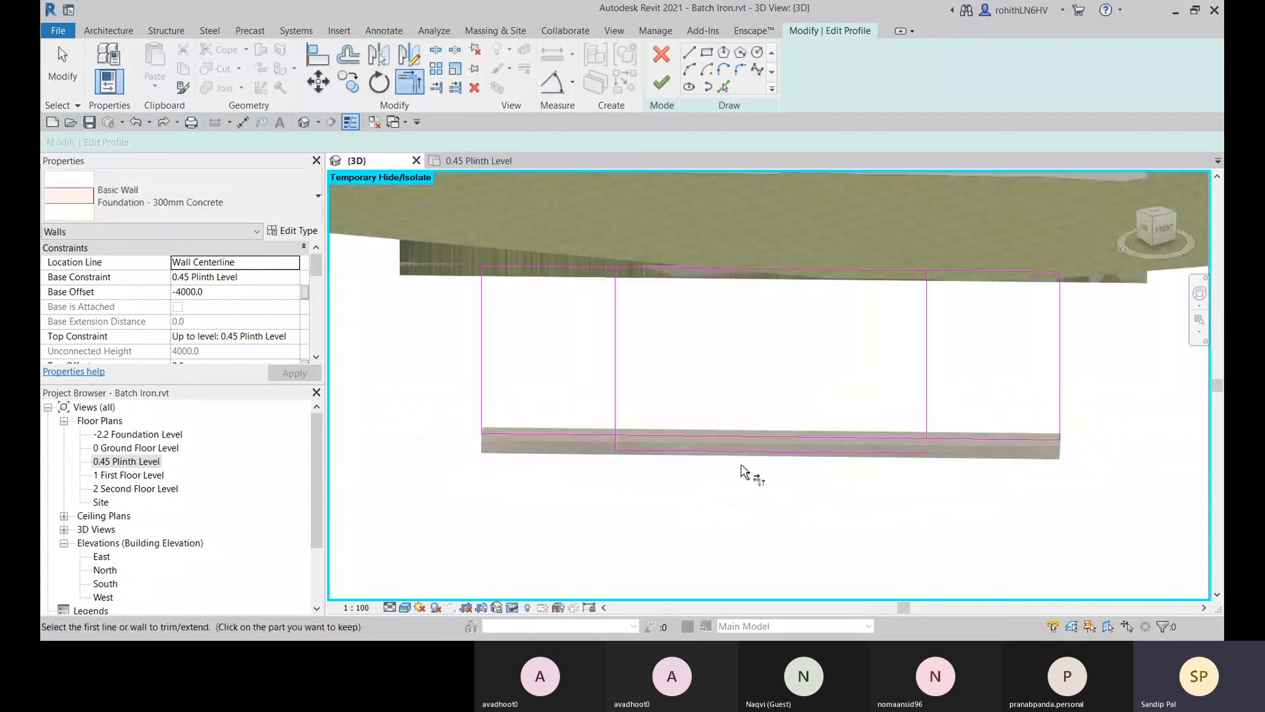
middle_drag(862, 478, 828, 483)
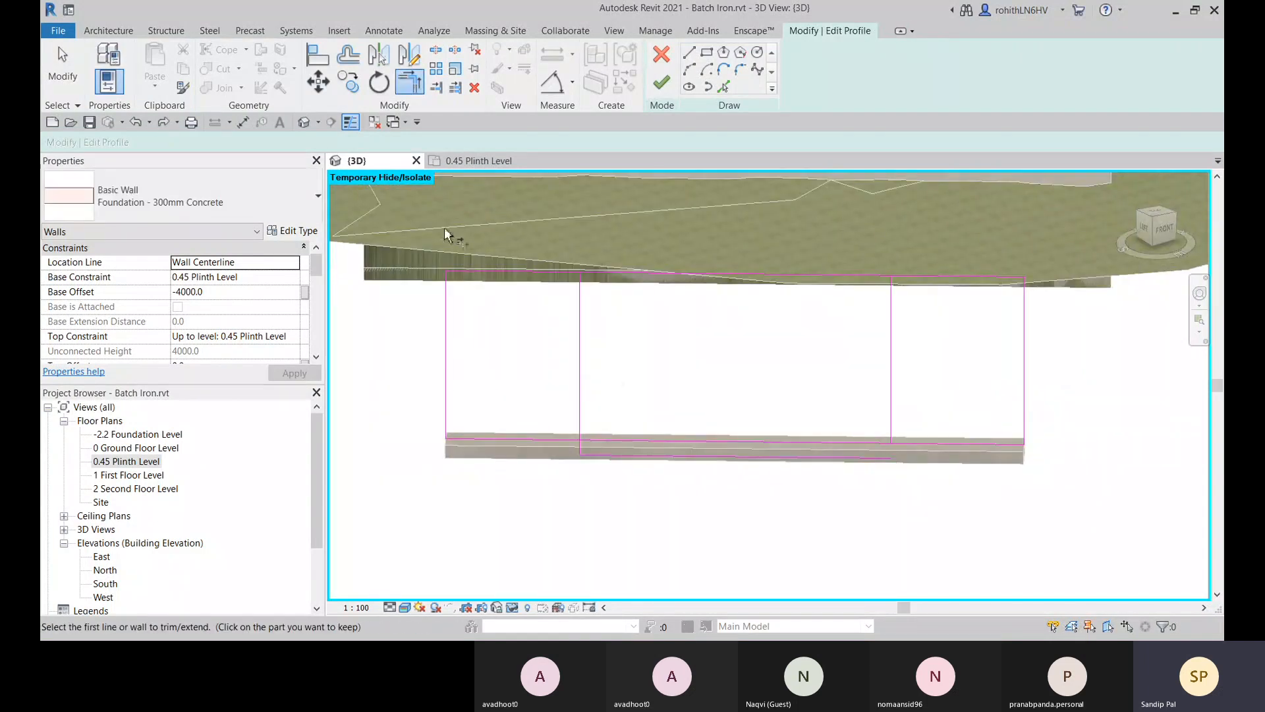
click(856, 458)
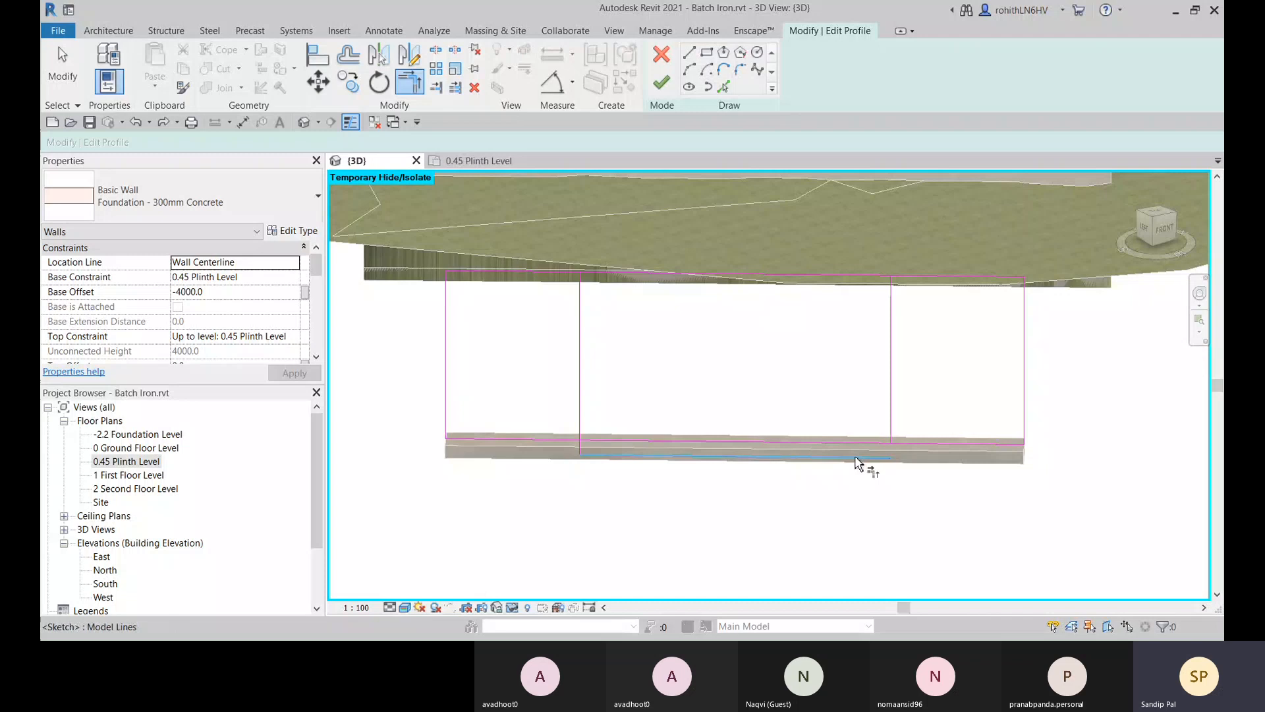
click(890, 431)
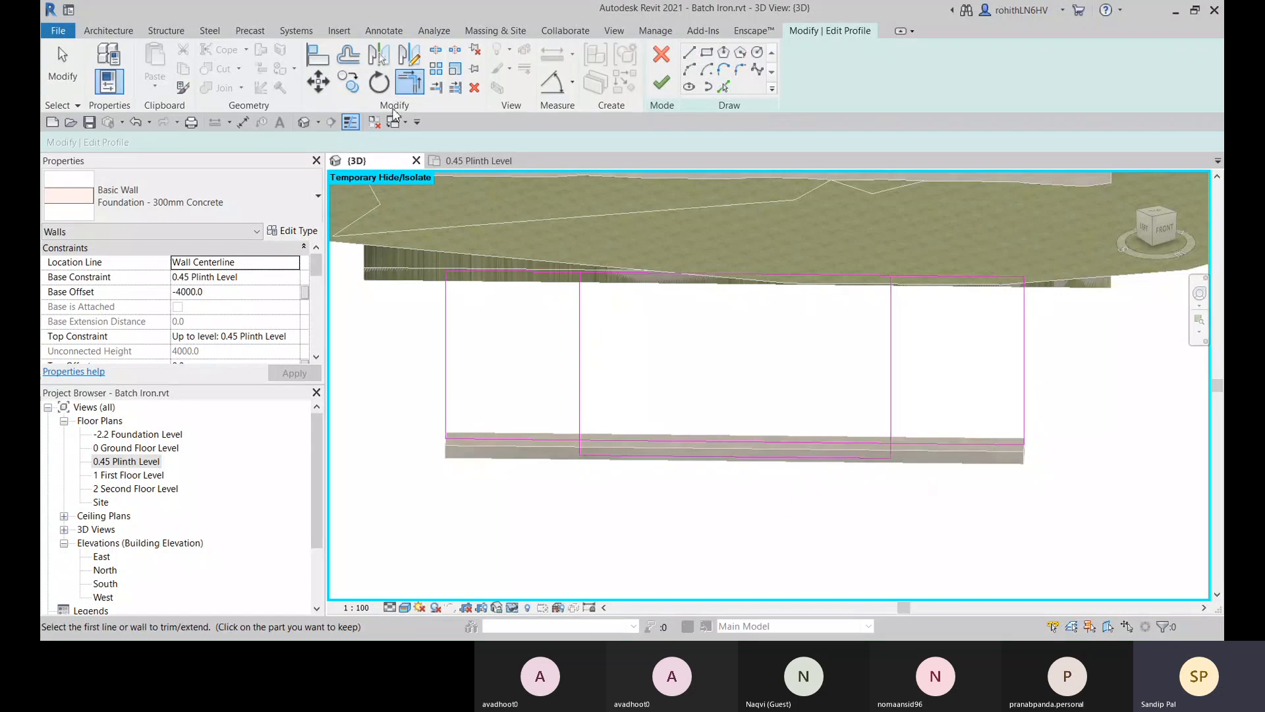
Step: Split the original bottom edge at both inner vertical lines with Delete Inner Segment enabled, removing its middle part
click(436, 53)
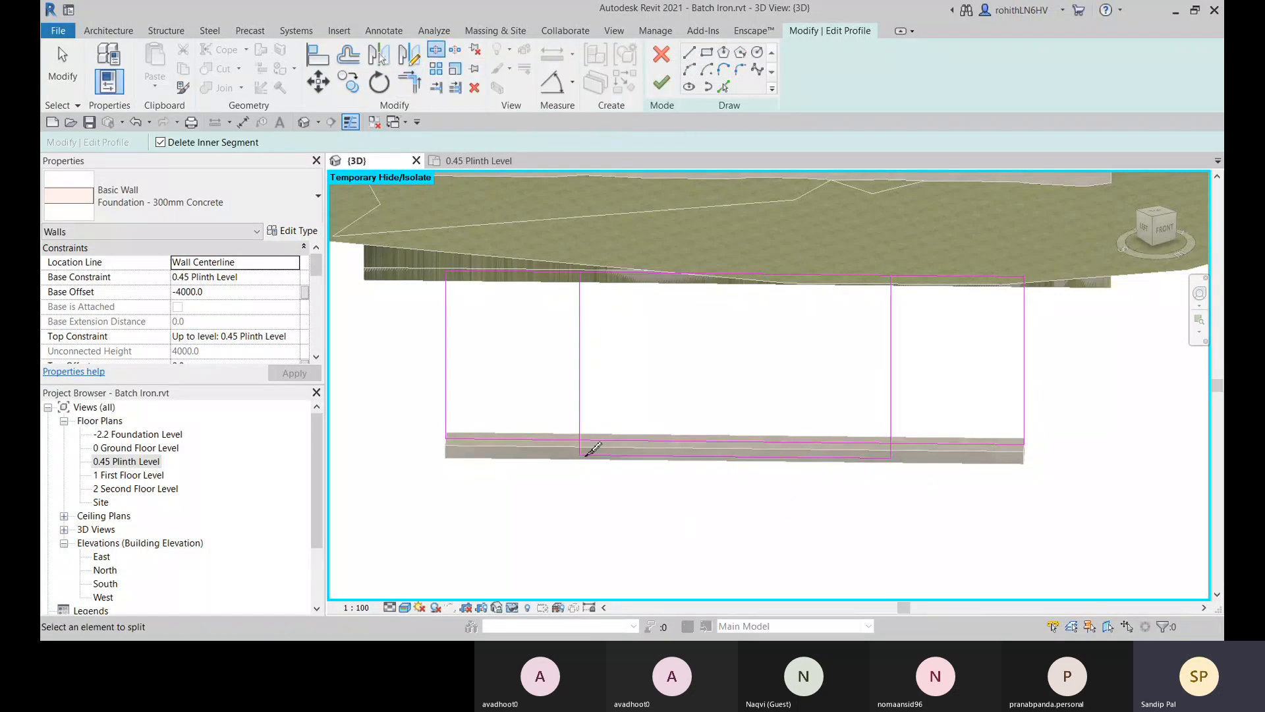
scroll(592, 436, up, 1)
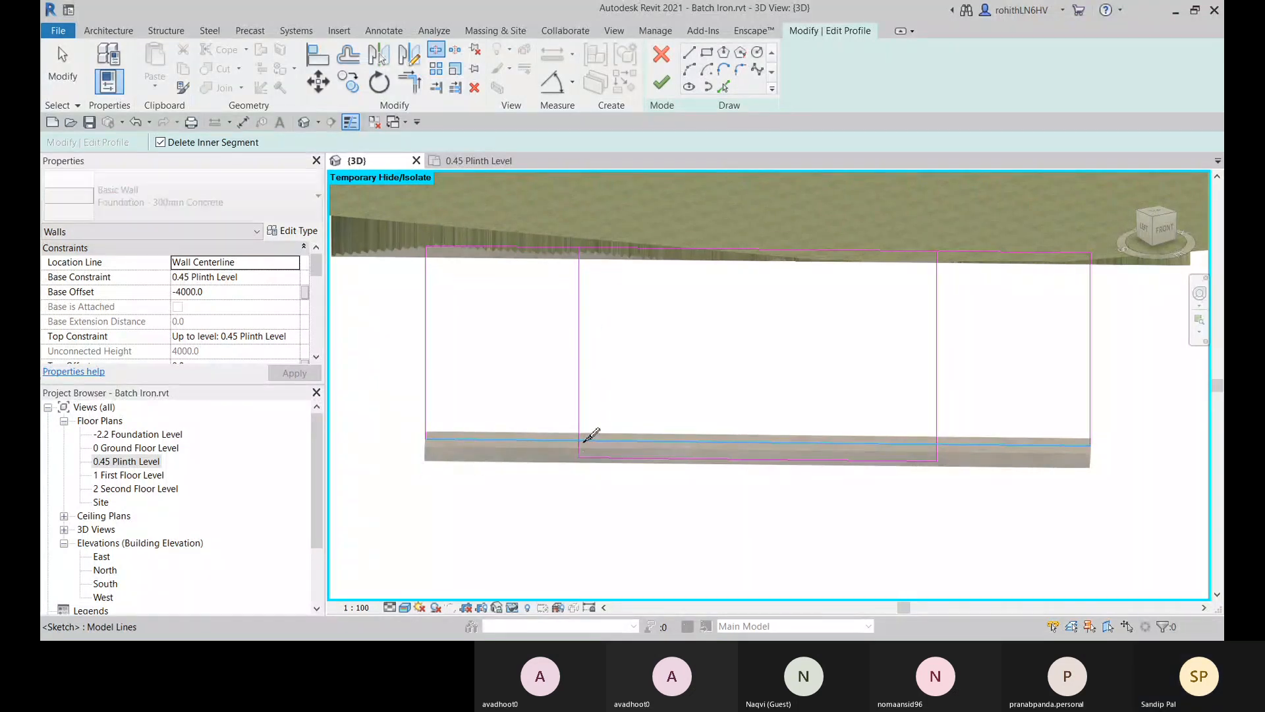
click(582, 440)
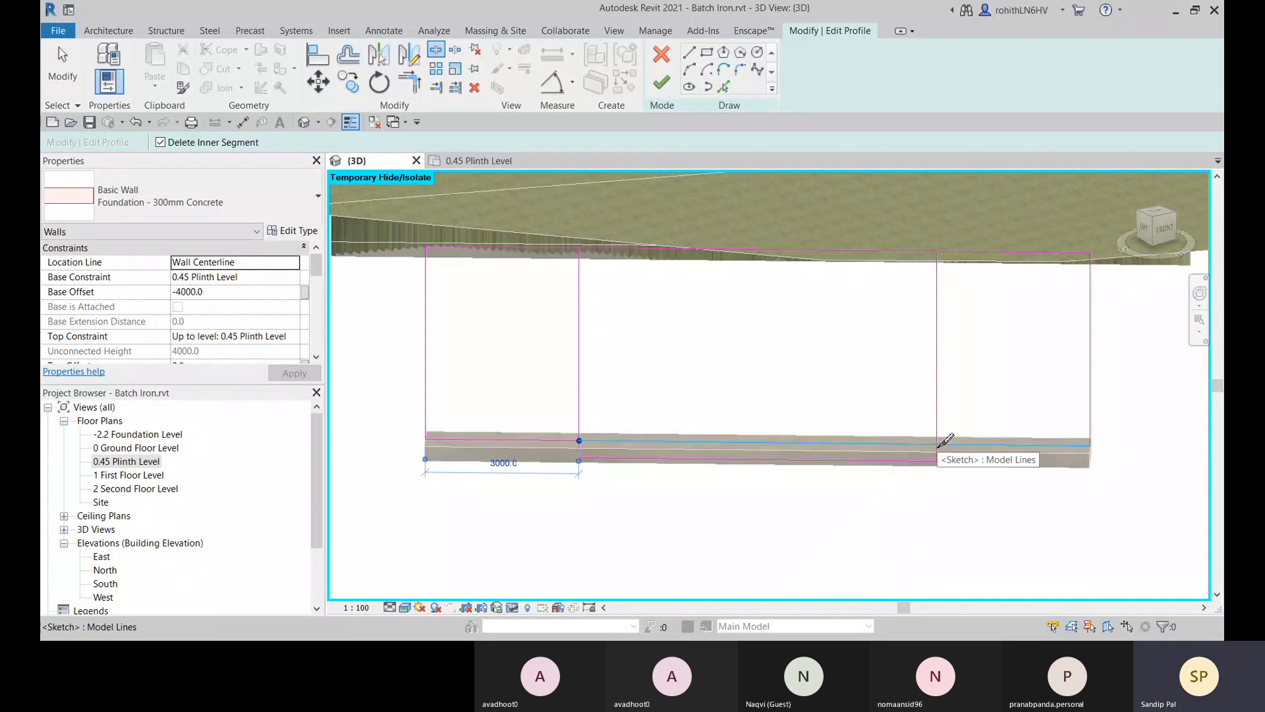
click(944, 442)
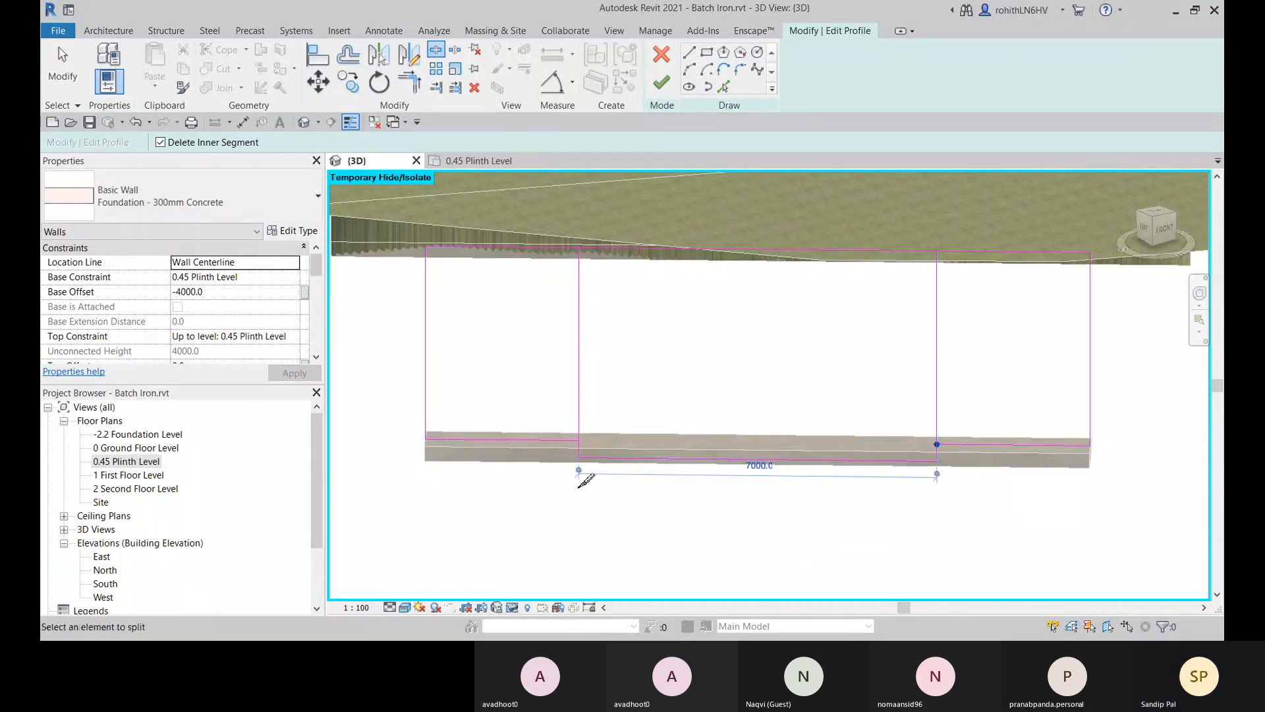
key(Escape)
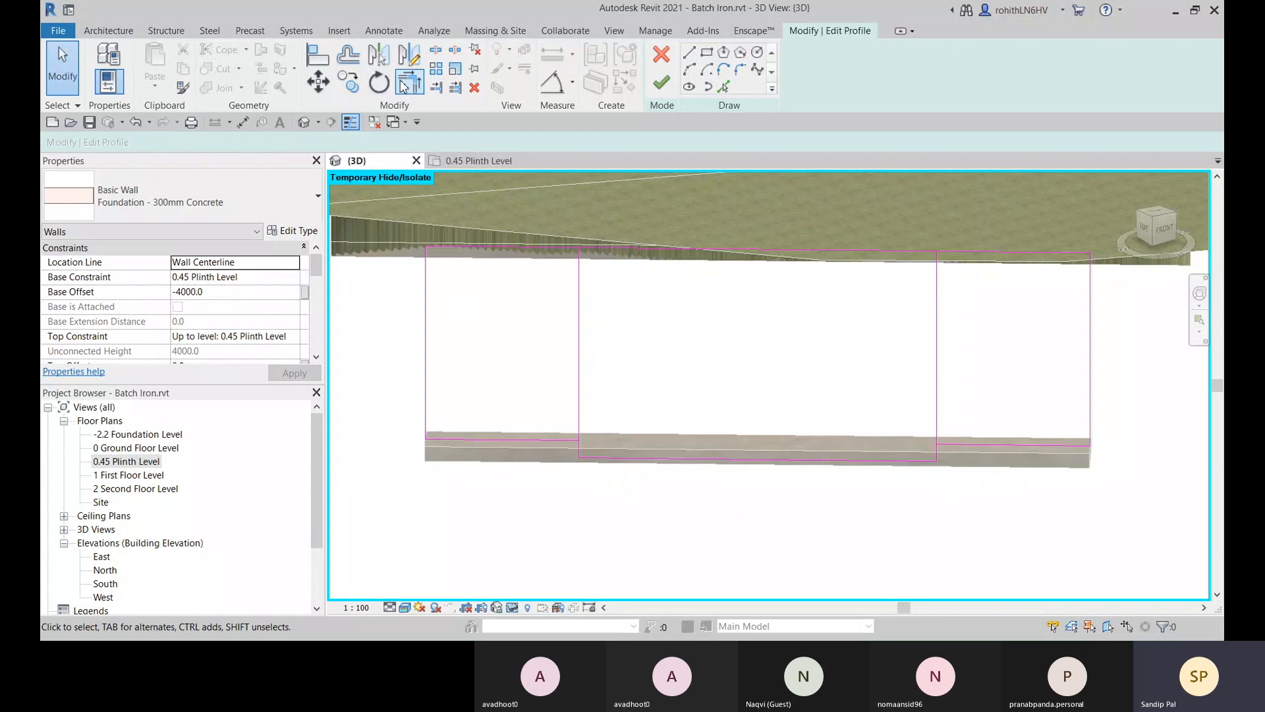
Step: Trim both inner vertical lines to the remaining outer bottom edges, leaving only short steps down to the lower line
click(407, 83)
click(554, 444)
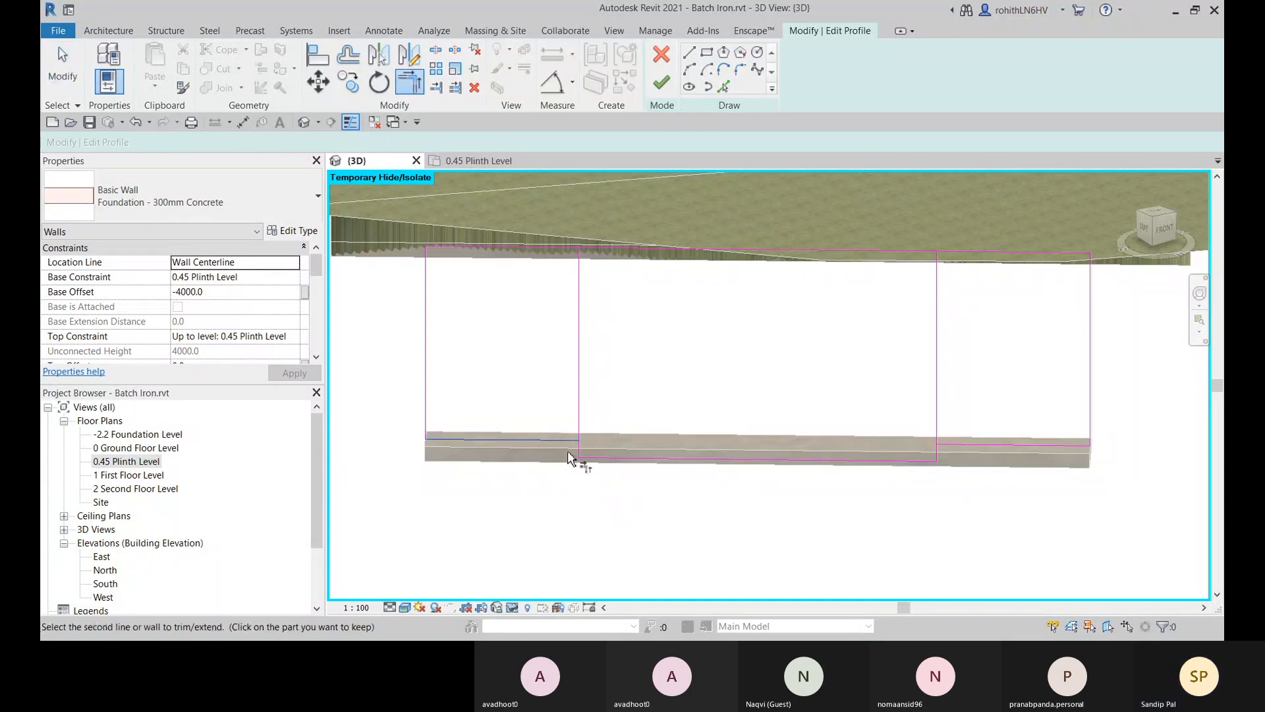
click(578, 448)
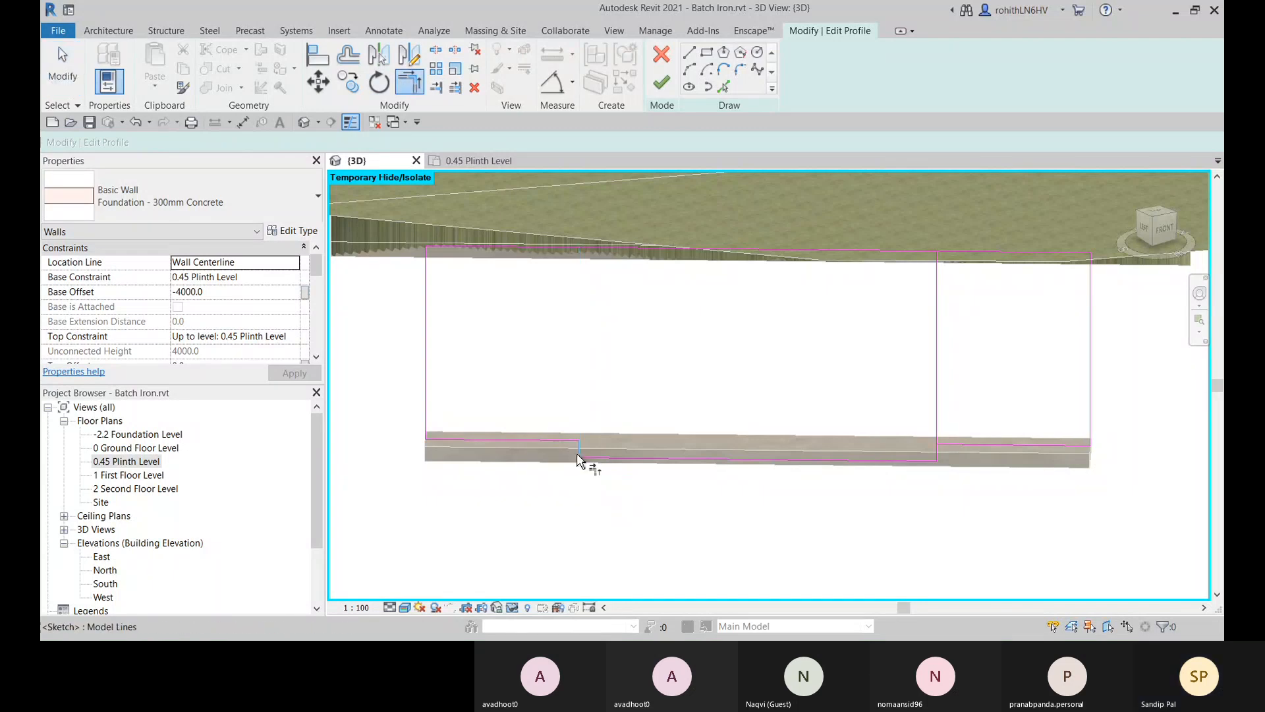
click(990, 444)
click(939, 454)
key(Escape)
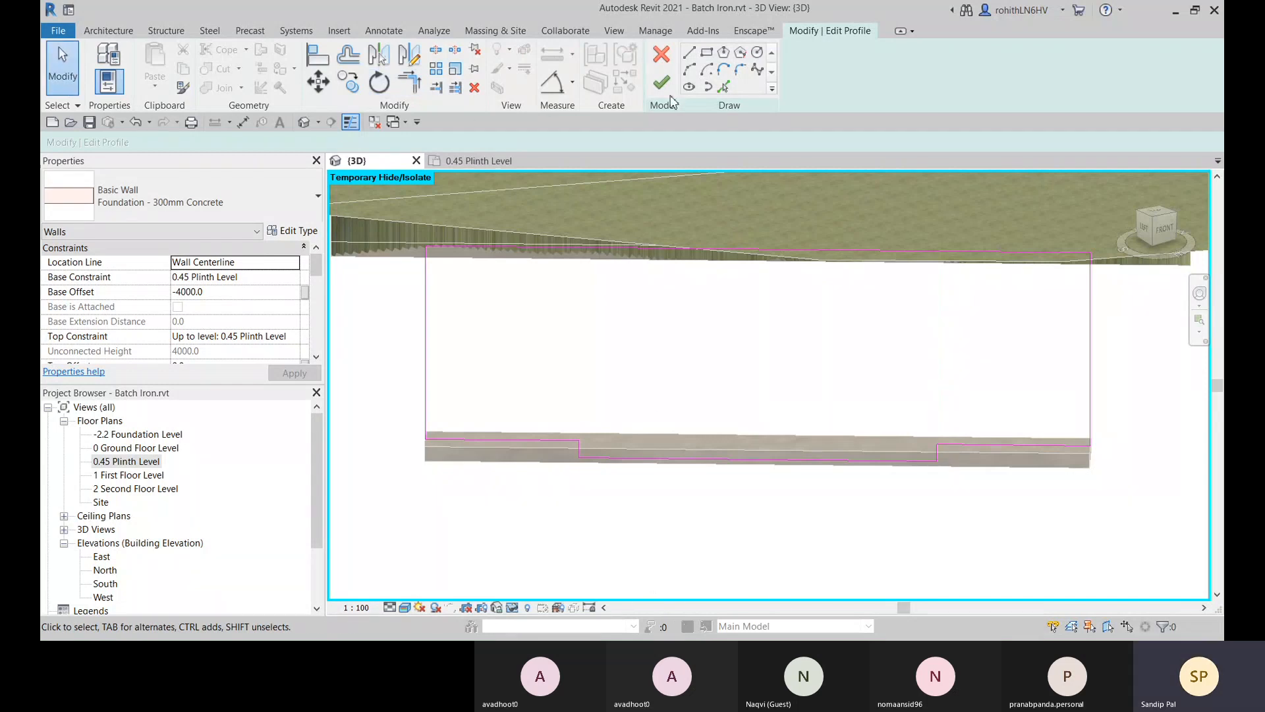
Step: Add short vertical lines offset 2000 mm from the two step edges at the bottom of the wall profile
click(725, 87)
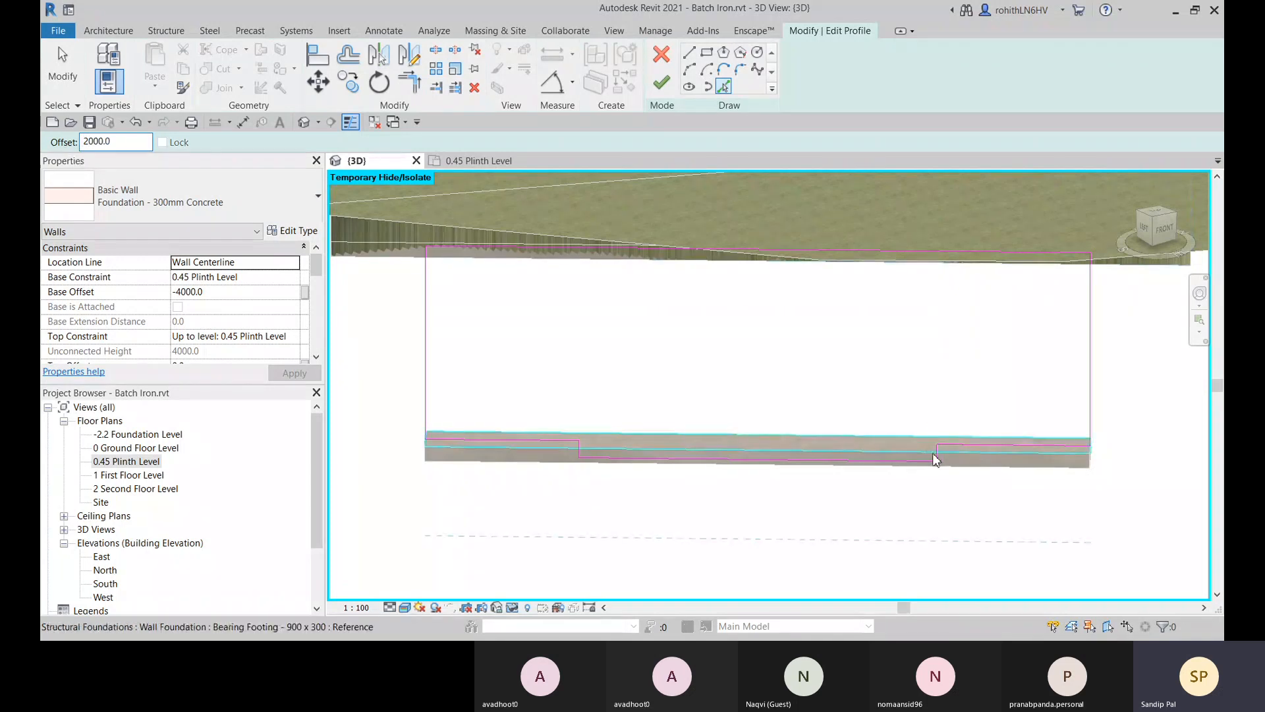
scroll(938, 455, up, 3)
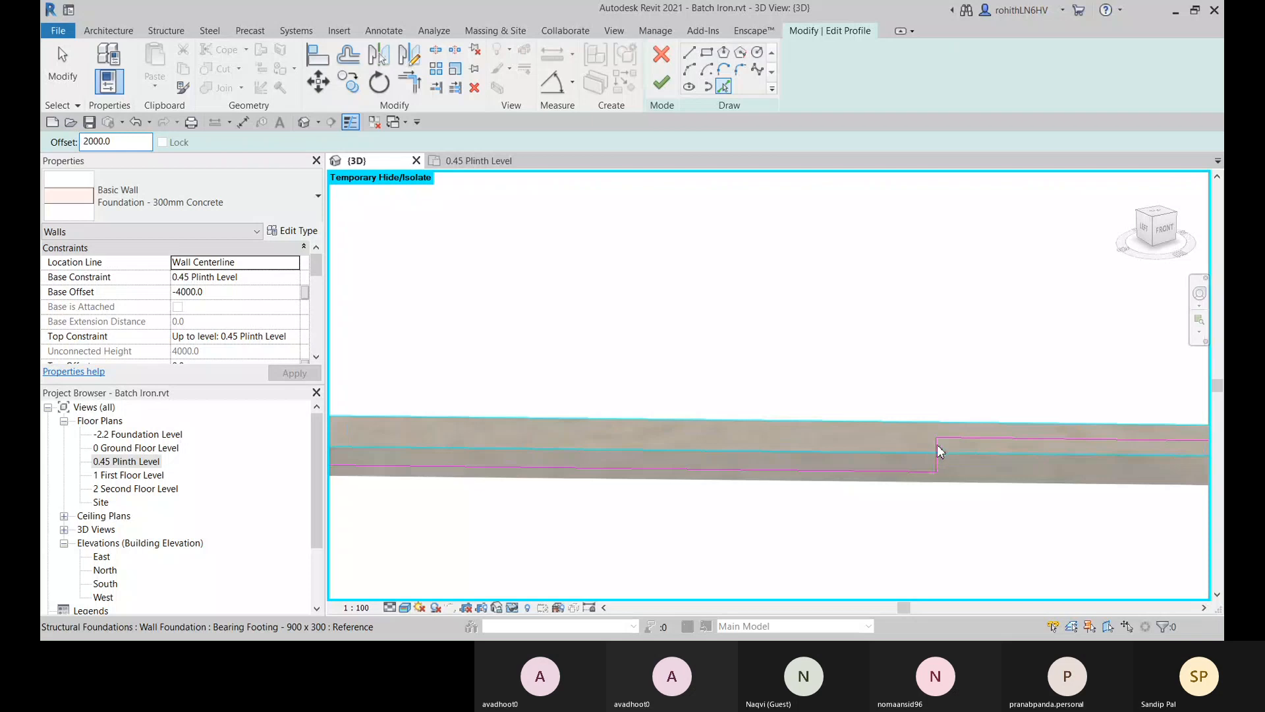
scroll(939, 452, down, 3)
shift+middle_drag(949, 485, 887, 515)
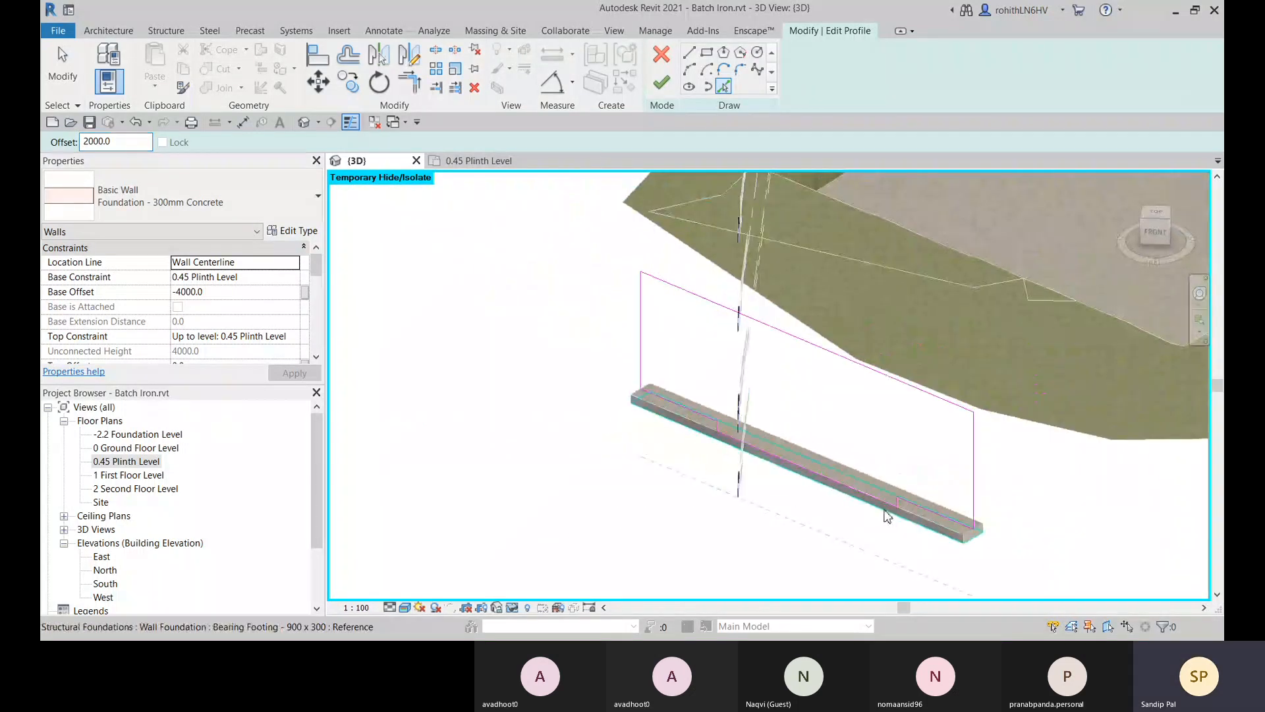
scroll(894, 512, up, 3)
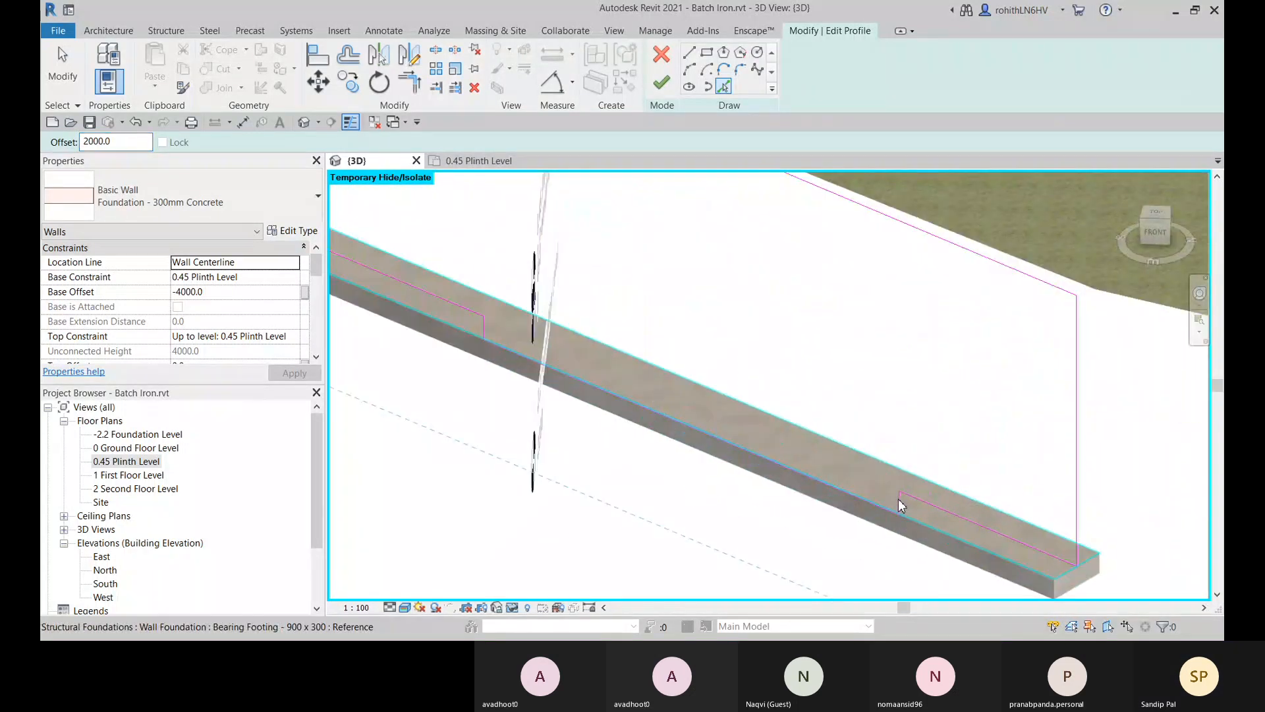
key(Tab)
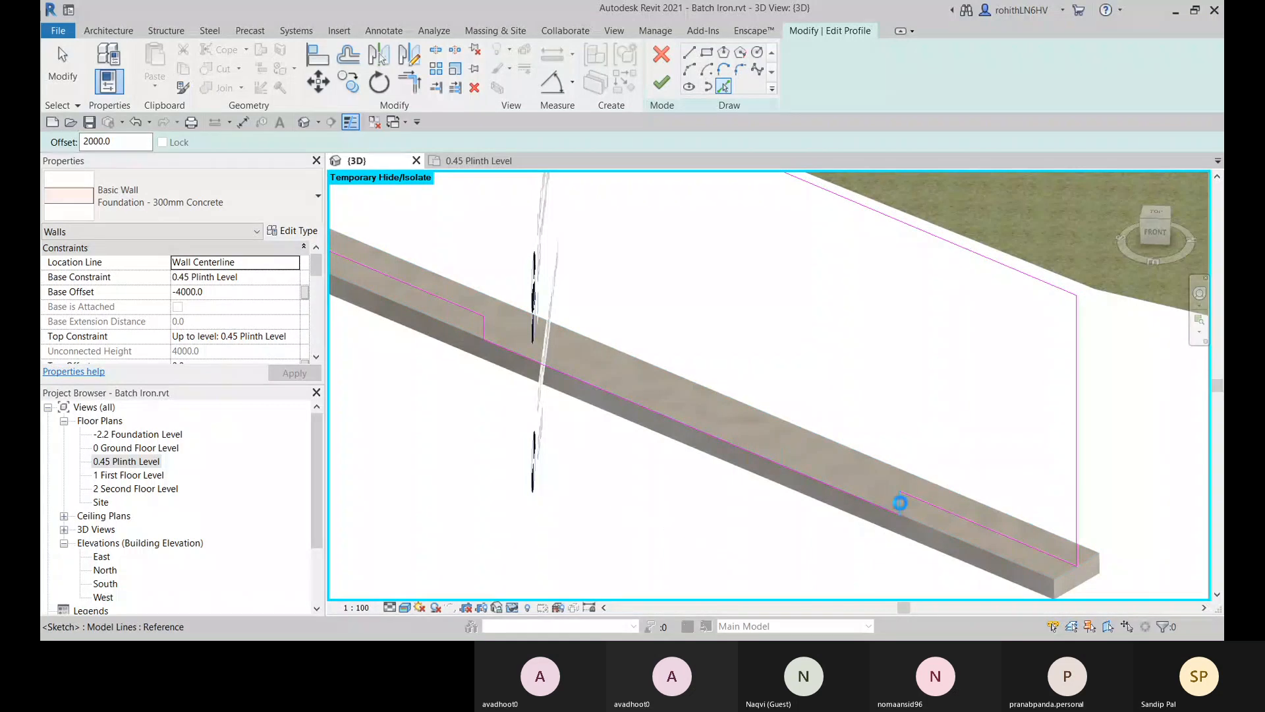
click(486, 327)
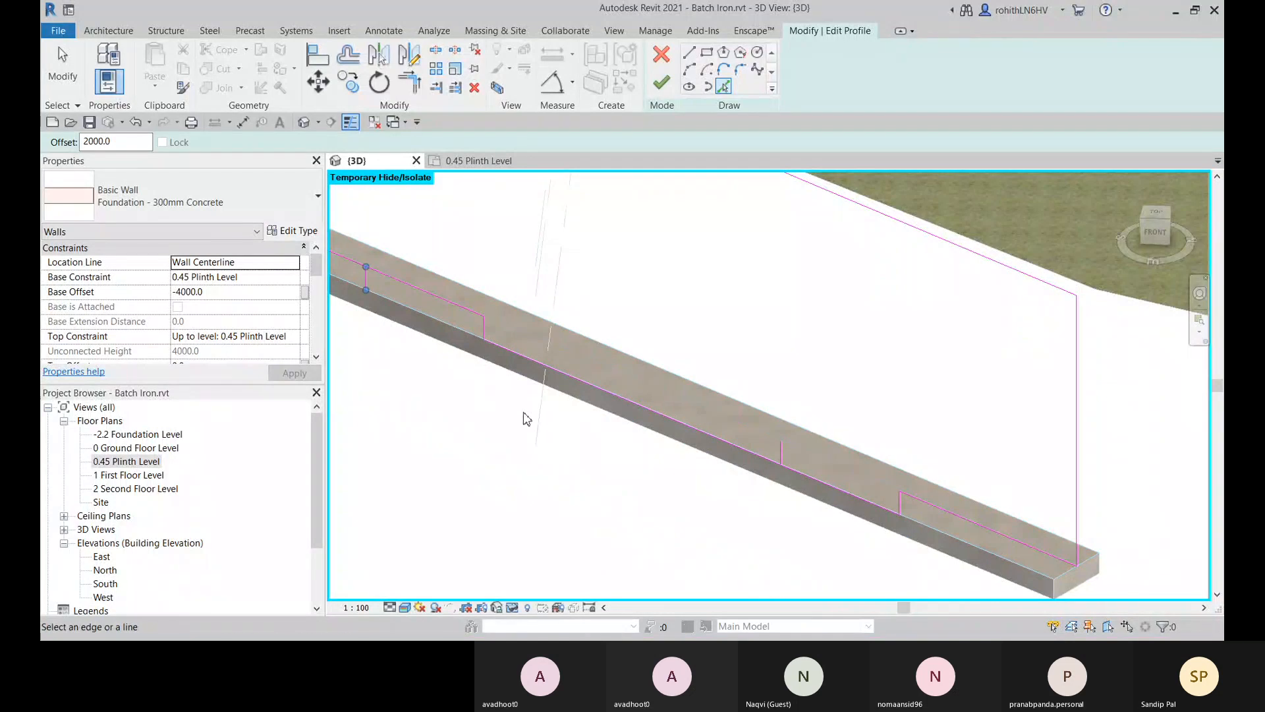
Step: Undo the misplaced vertical line and add one offset -2000 mm from the left step edge, toward the profile's middle
key(ctrl+z)
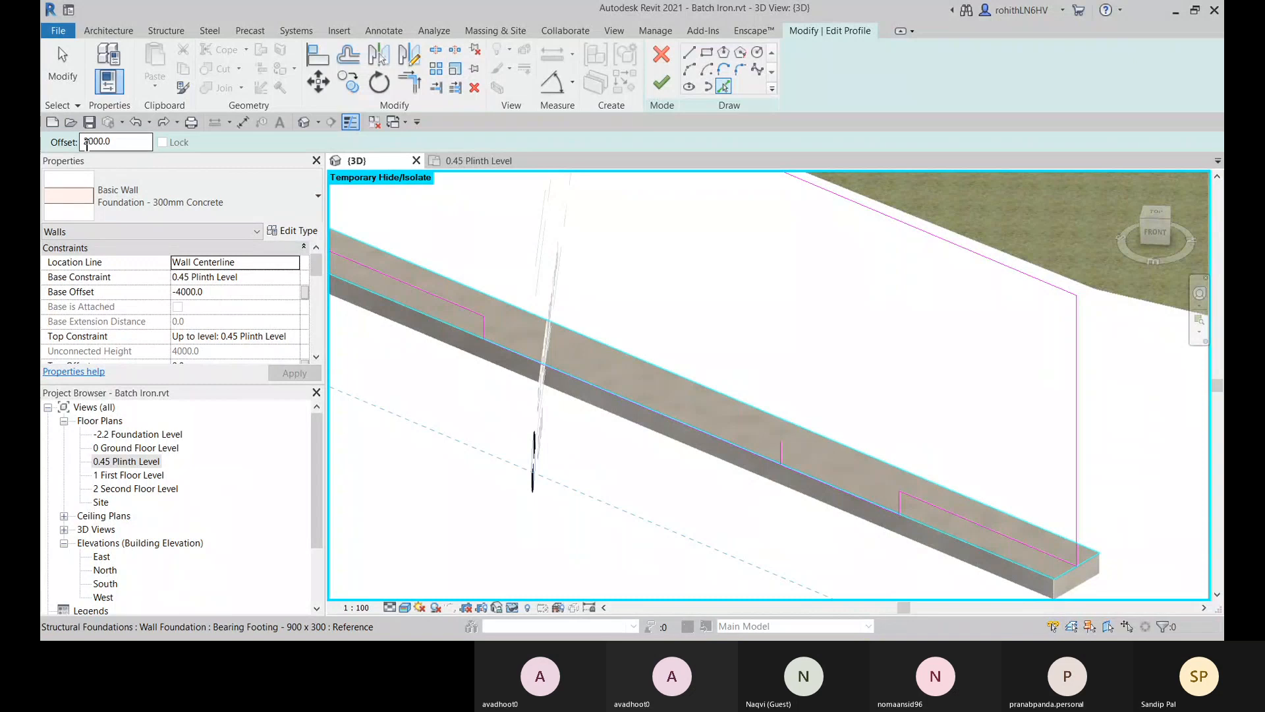
click(86, 146)
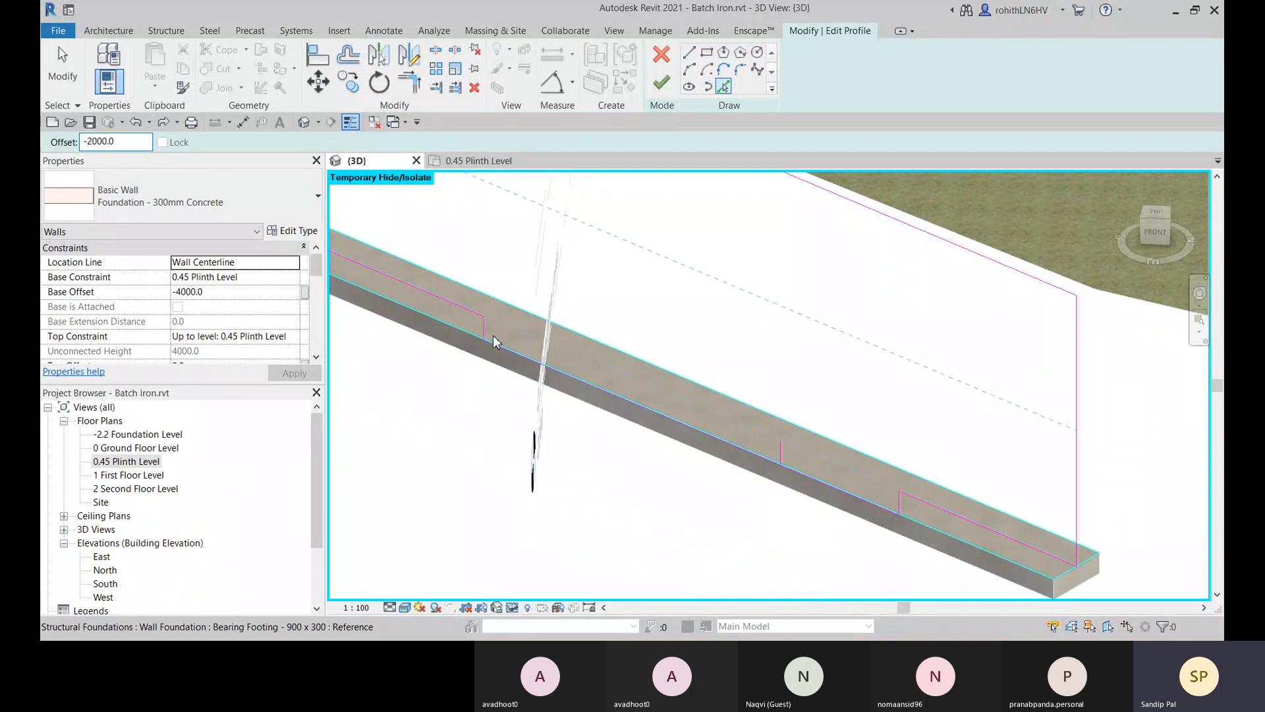
key(Tab)
middle_drag(484, 327, 449, 402)
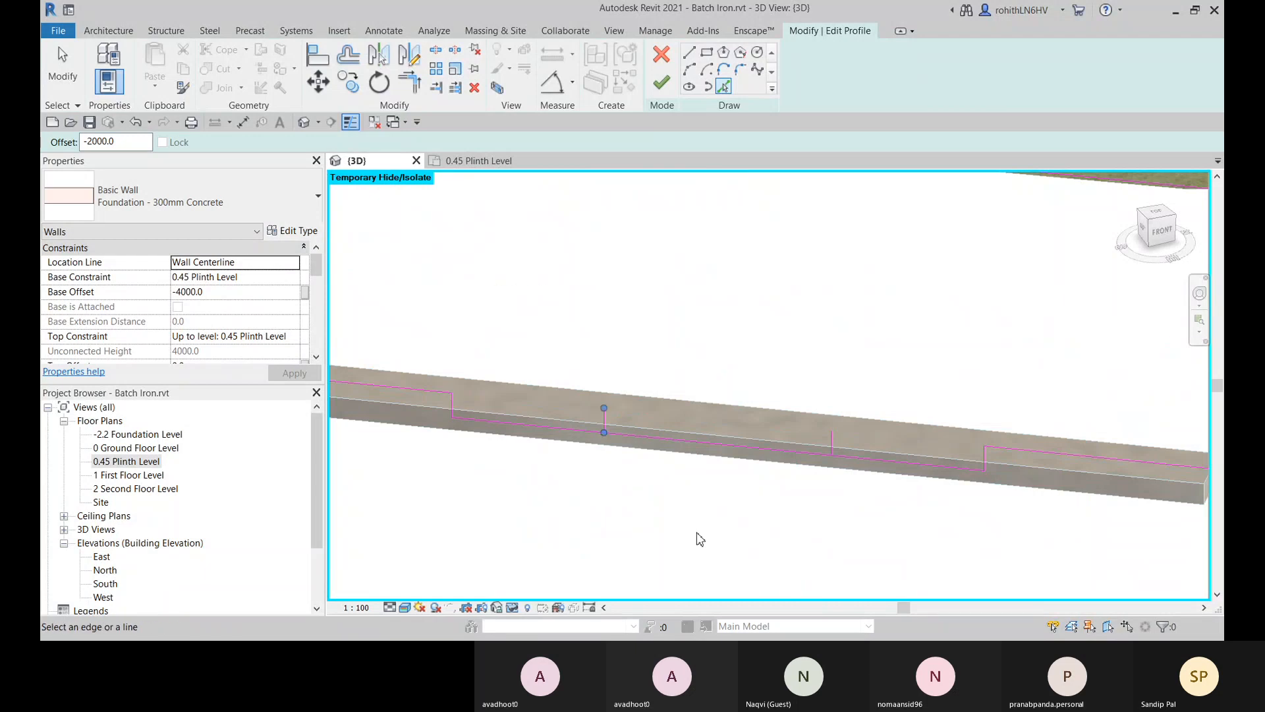
Step: Add a line offset 600 mm below the middle bottom edge of the wall profile
scroll(690, 541, down, 1)
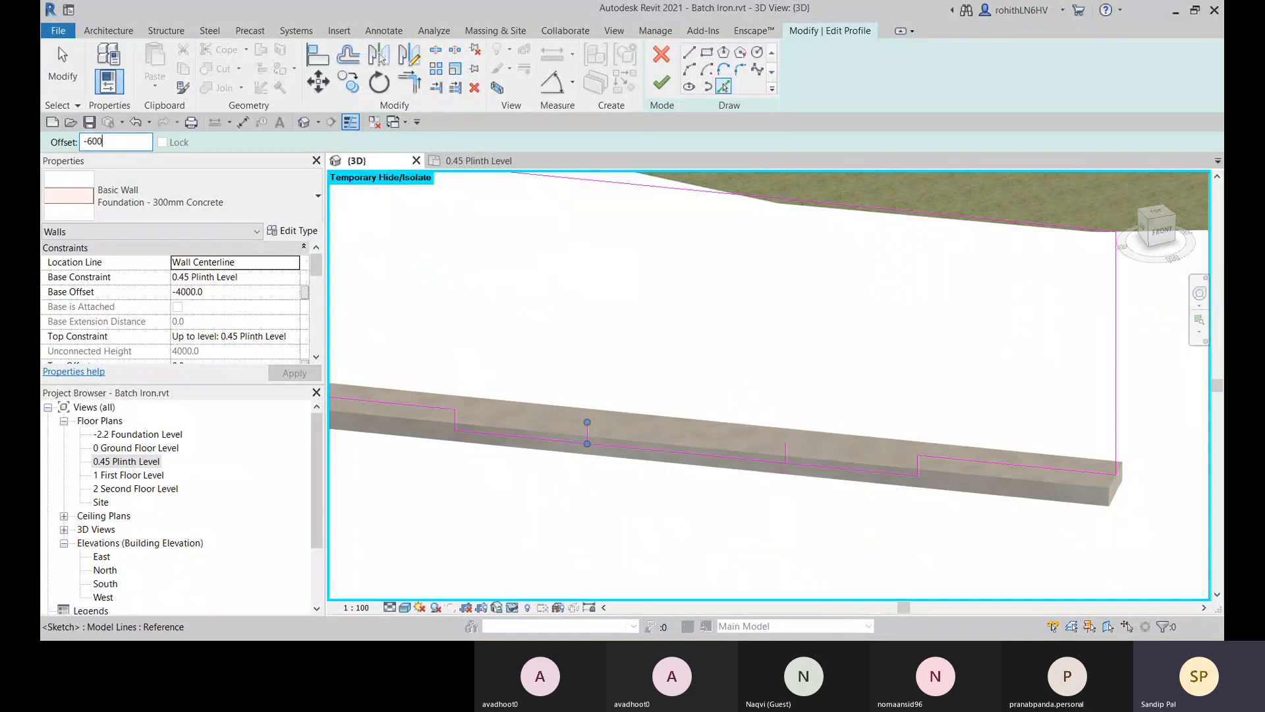
key(Return)
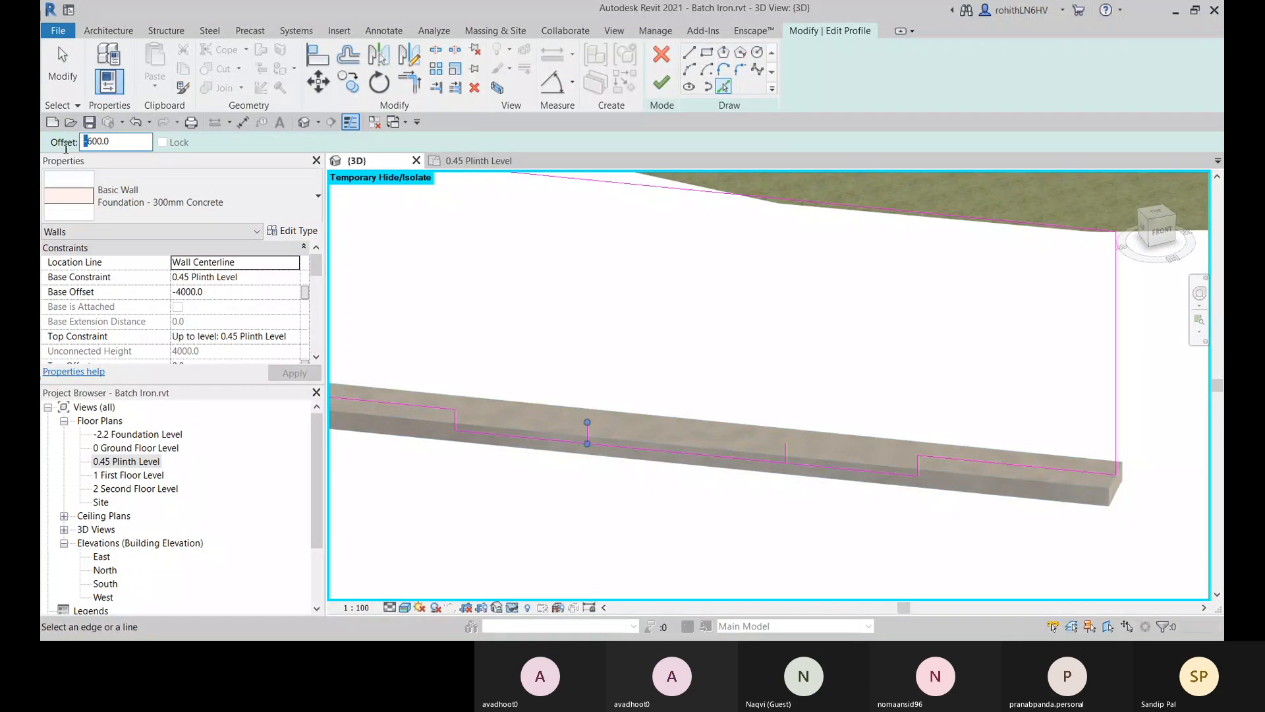
click(636, 454)
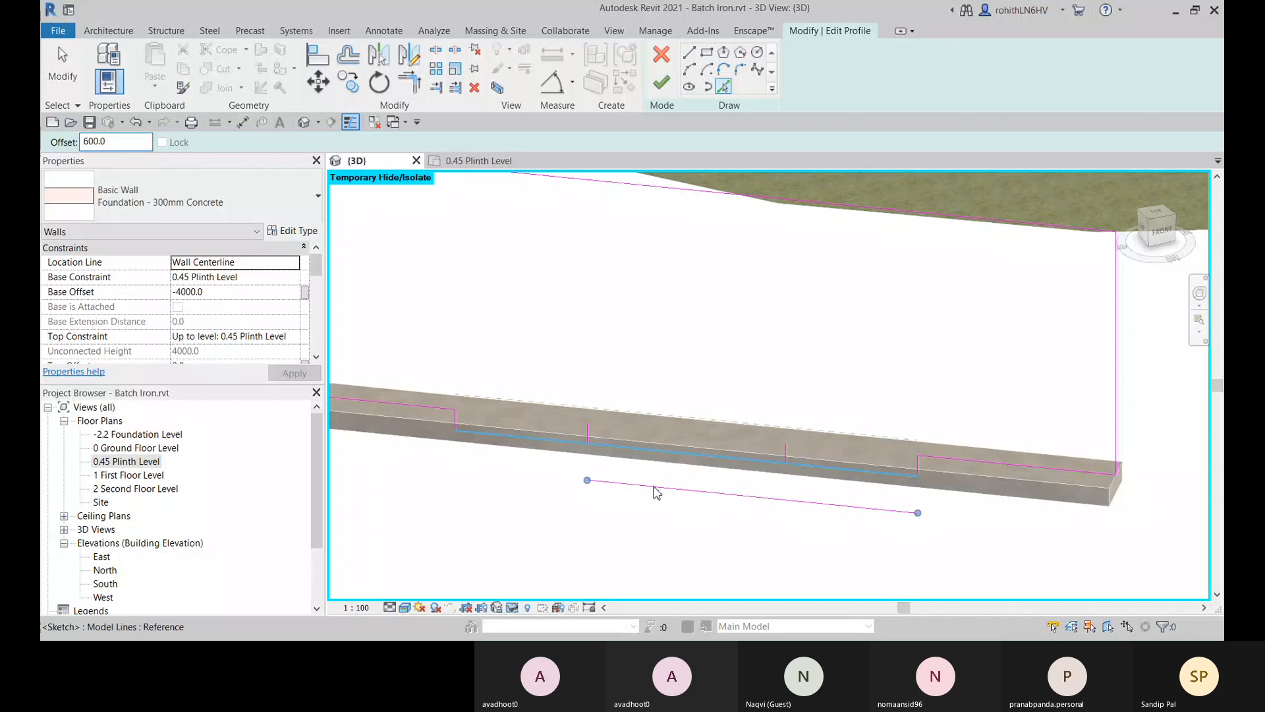
Step: Trim the new lower line to corners with both short vertical lines, extending them downward
mouse_move(644, 543)
shift+middle_down()
mouse_move(692, 536)
mouse_move(722, 474)
mouse_move(703, 458)
mouse_move(694, 474)
mouse_move(748, 522)
mouse_move(749, 579)
mouse_move(804, 580)
mouse_move(912, 491)
mouse_move(923, 461)
mouse_move(968, 441)
mouse_move(972, 474)
mouse_move(771, 547)
mouse_move(771, 478)
mouse_move(739, 491)
shift+middle_up()
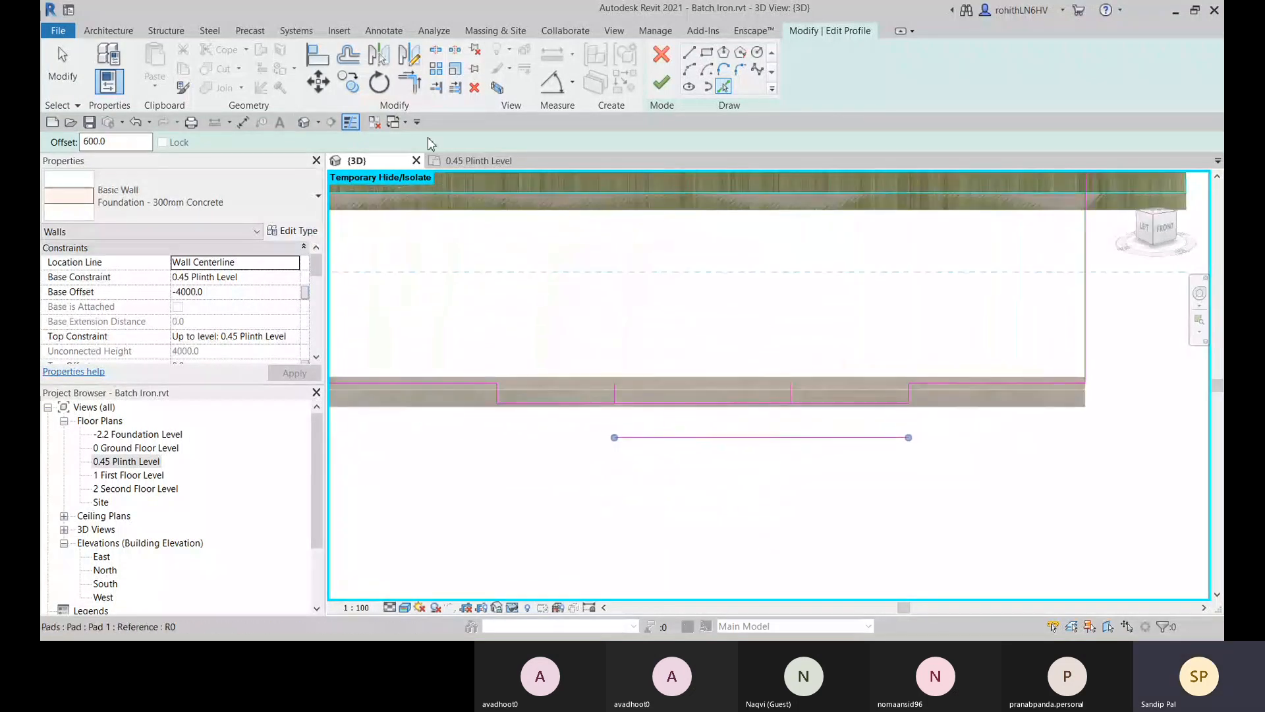
click(409, 91)
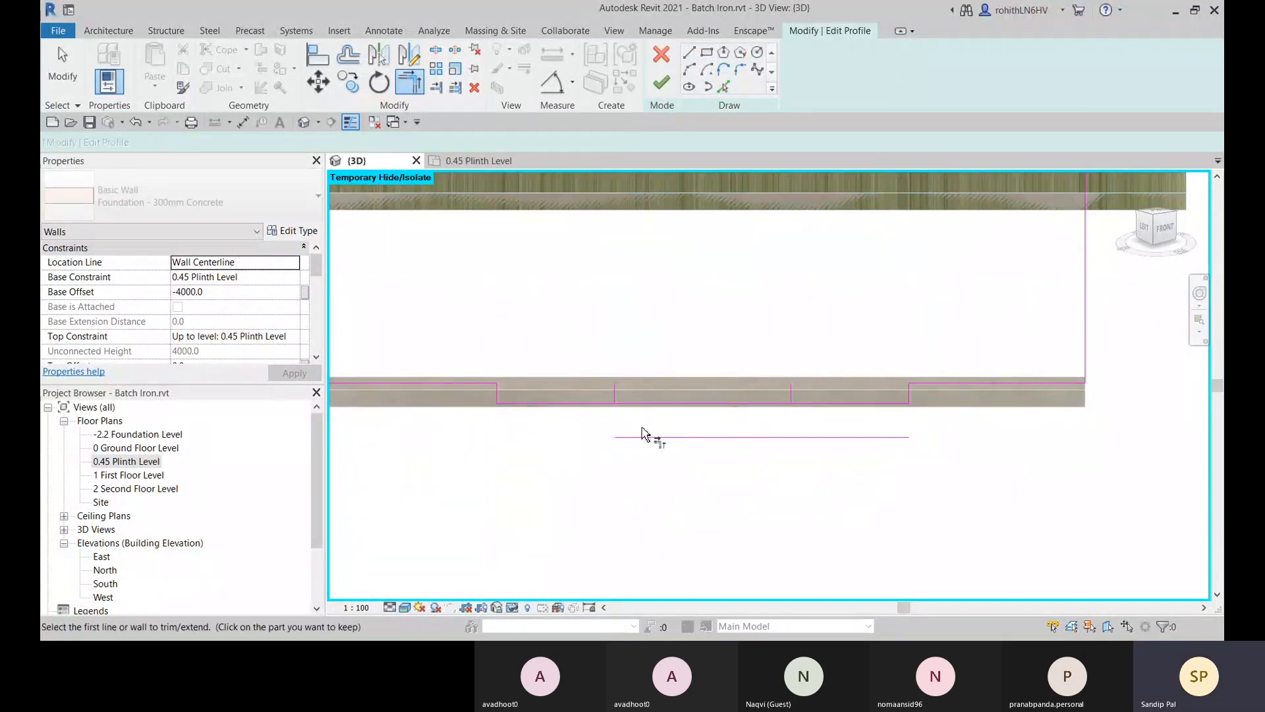
click(614, 394)
click(643, 437)
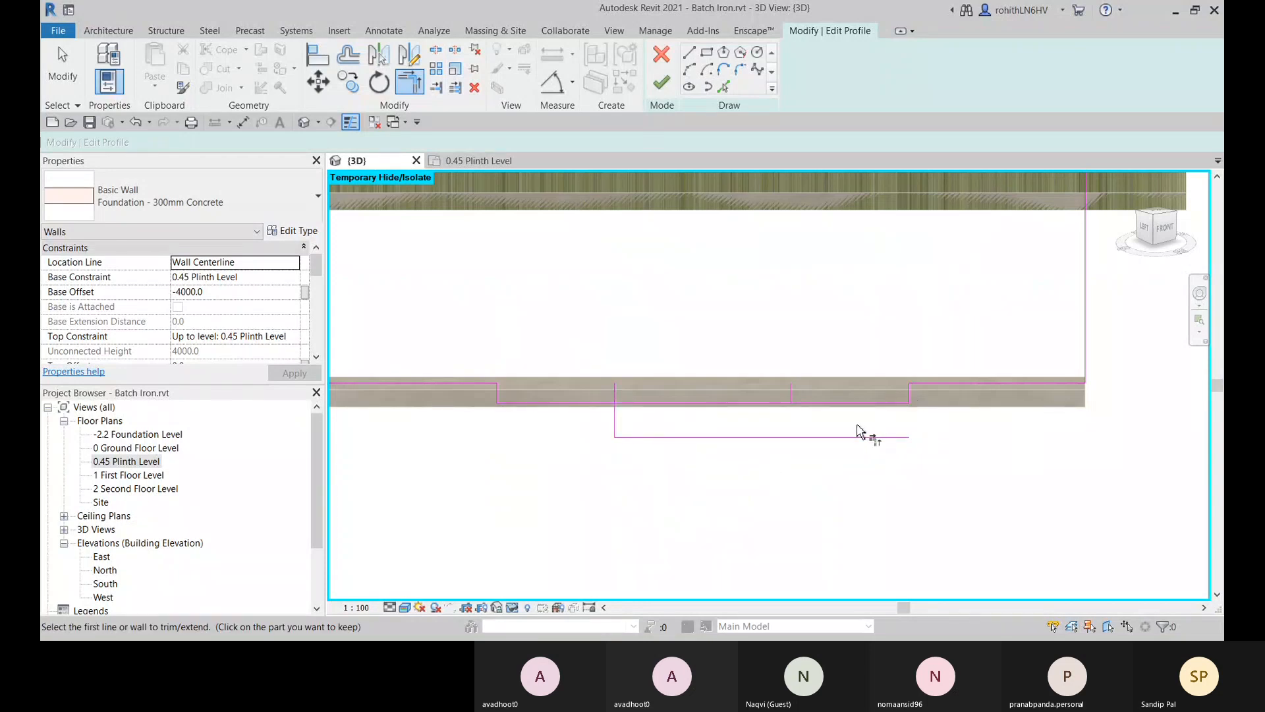
shift+middle_drag(864, 432, 810, 409)
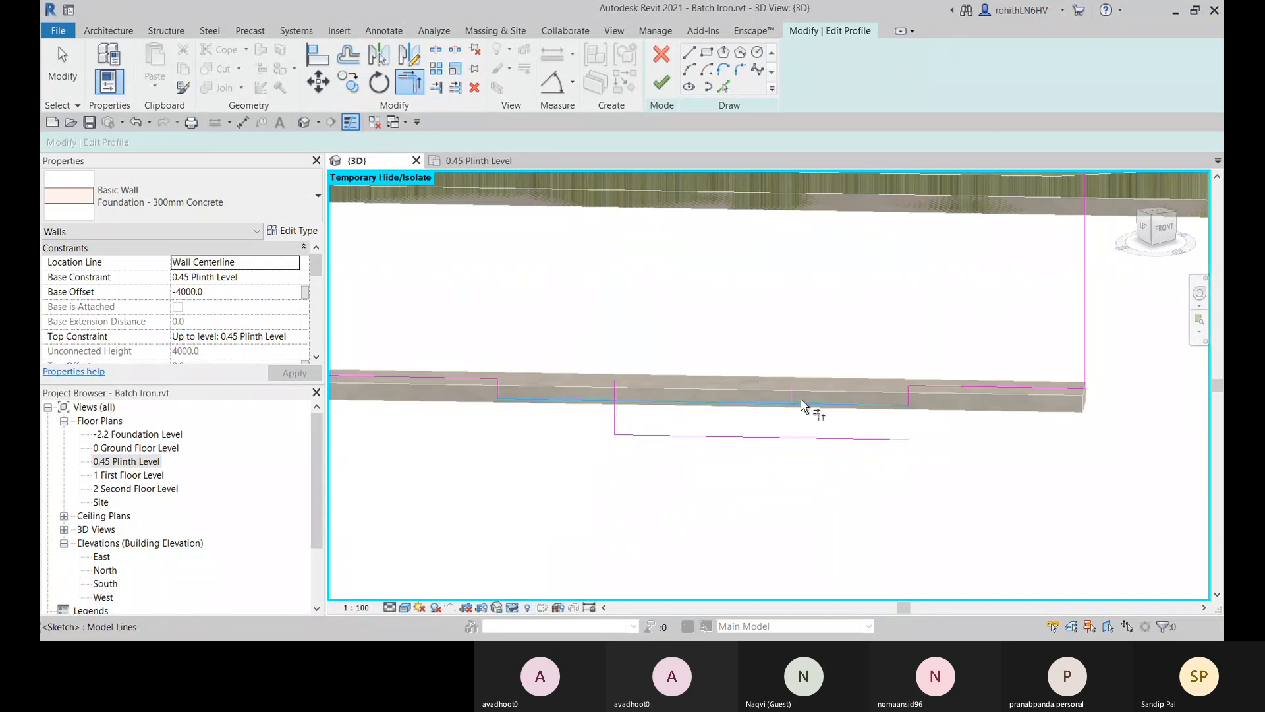
click(750, 439)
mouse_move(768, 486)
shift+middle_down()
mouse_move(765, 501)
mouse_move(784, 498)
mouse_move(589, 480)
shift+middle_up()
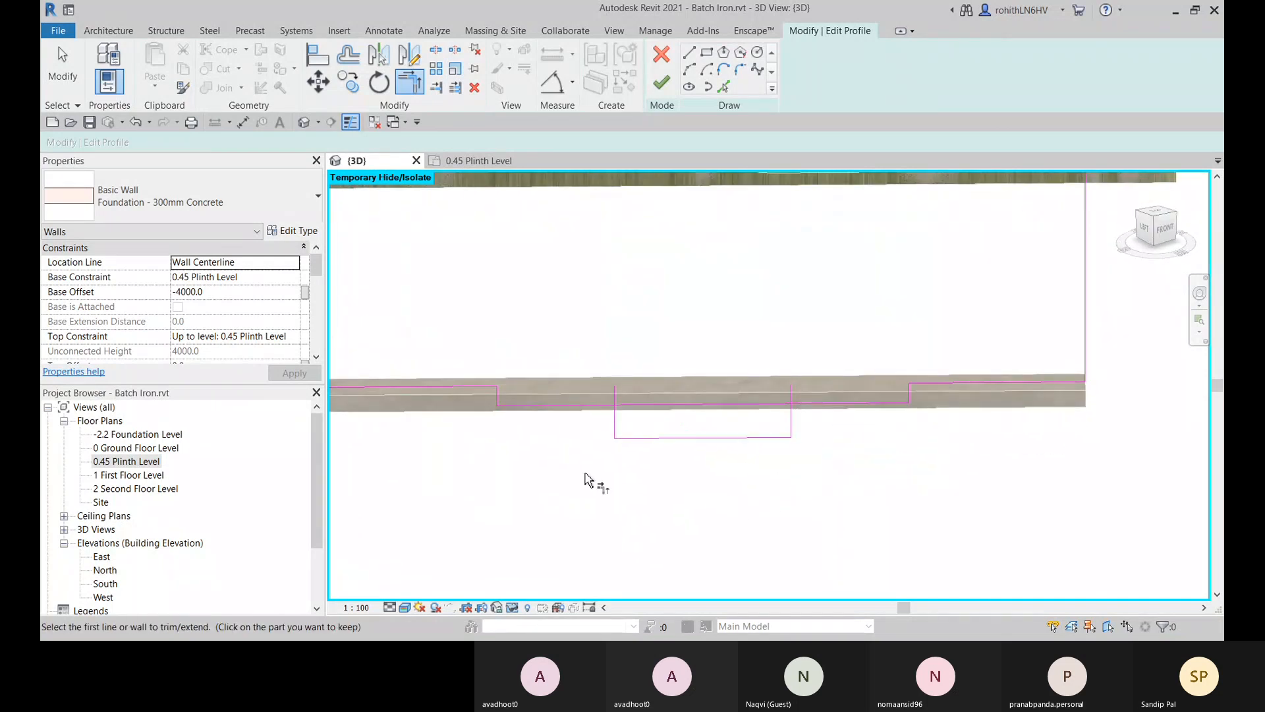
Step: Split the middle bottom edge where both short vertical lines cross it, with Delete Inner Segment enabled
click(437, 53)
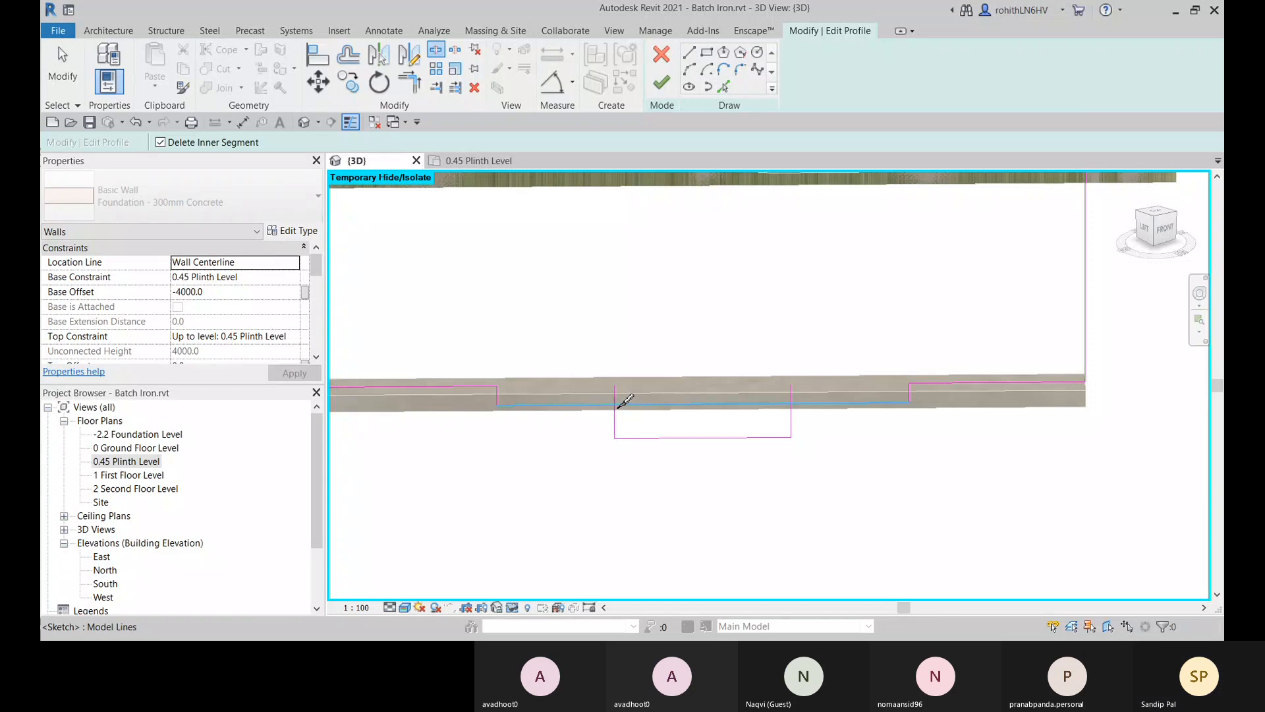
click(615, 404)
click(791, 404)
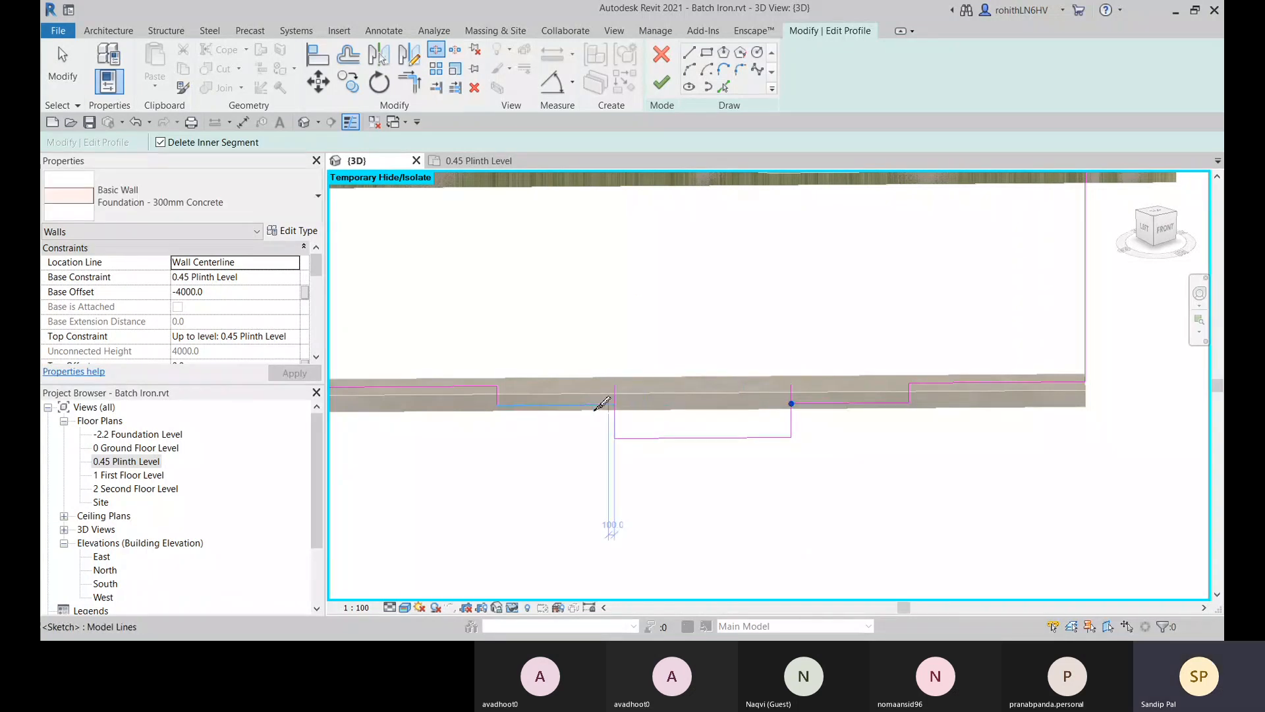
Step: Trim the two short vertical lines to the remaining middle-level bottom edges and finish the wall profile edit
key(t)
key(r)
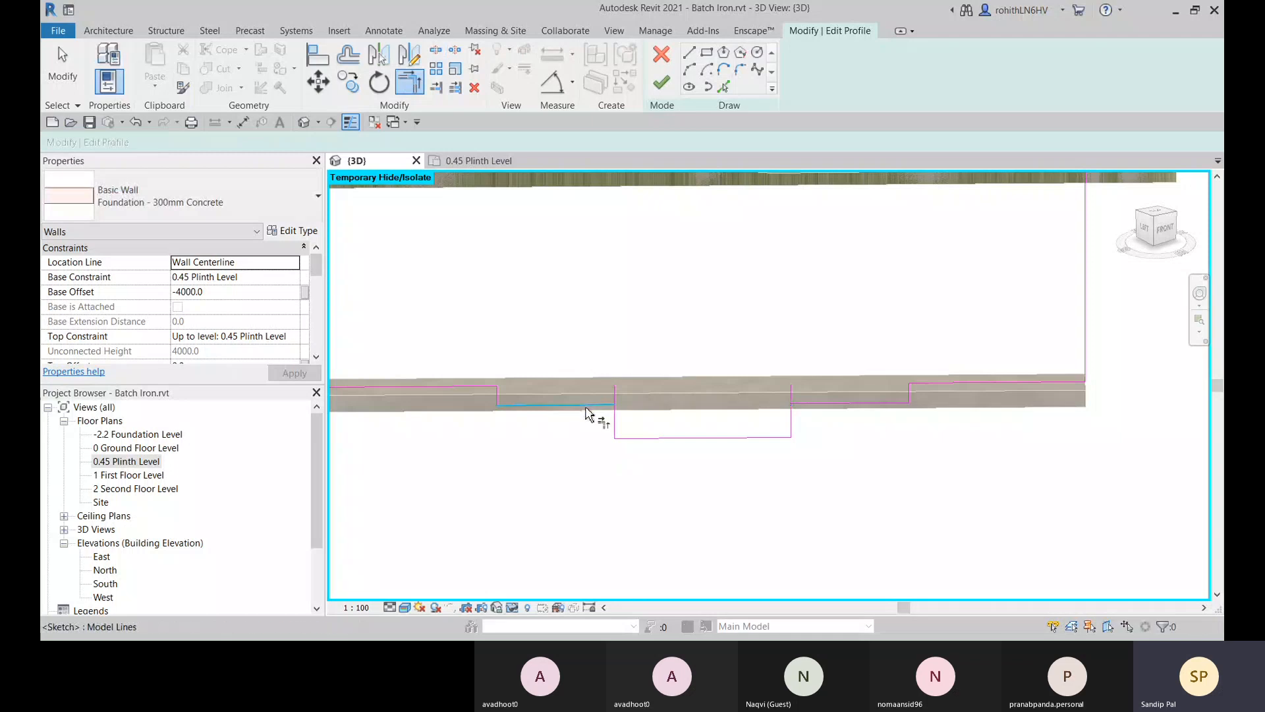
click(825, 407)
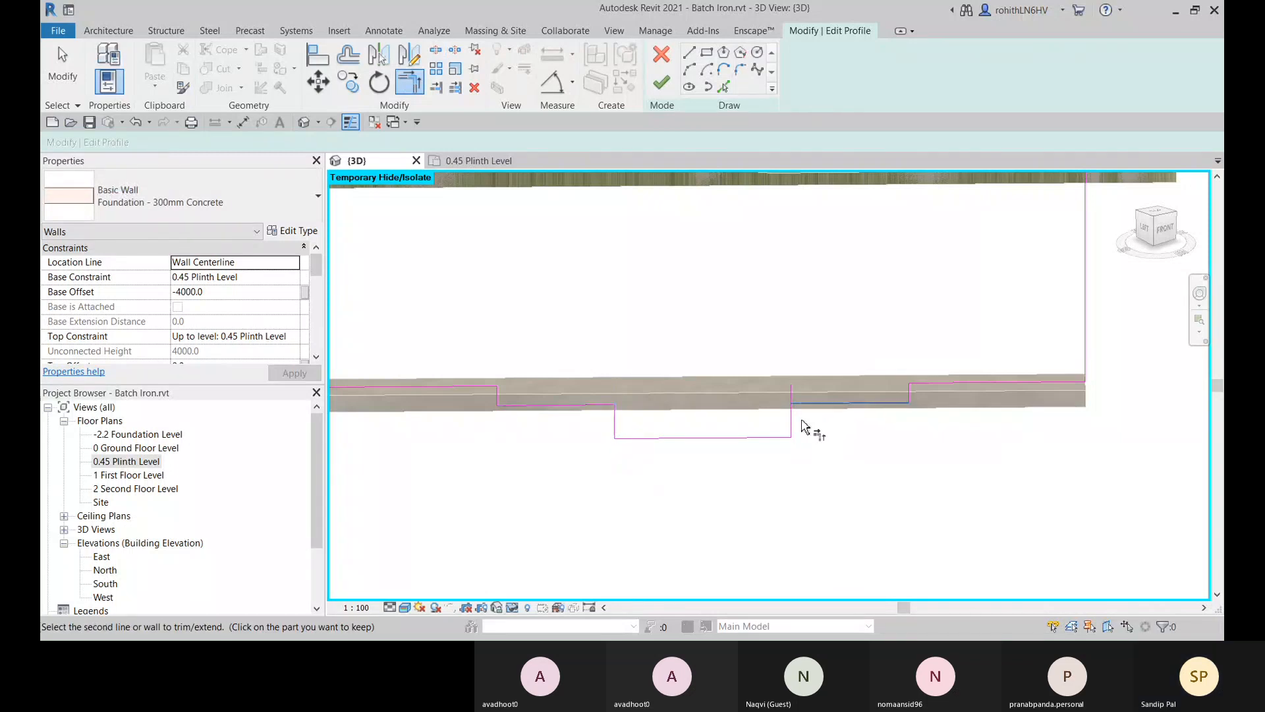
click(792, 425)
scroll(809, 497, down, 2)
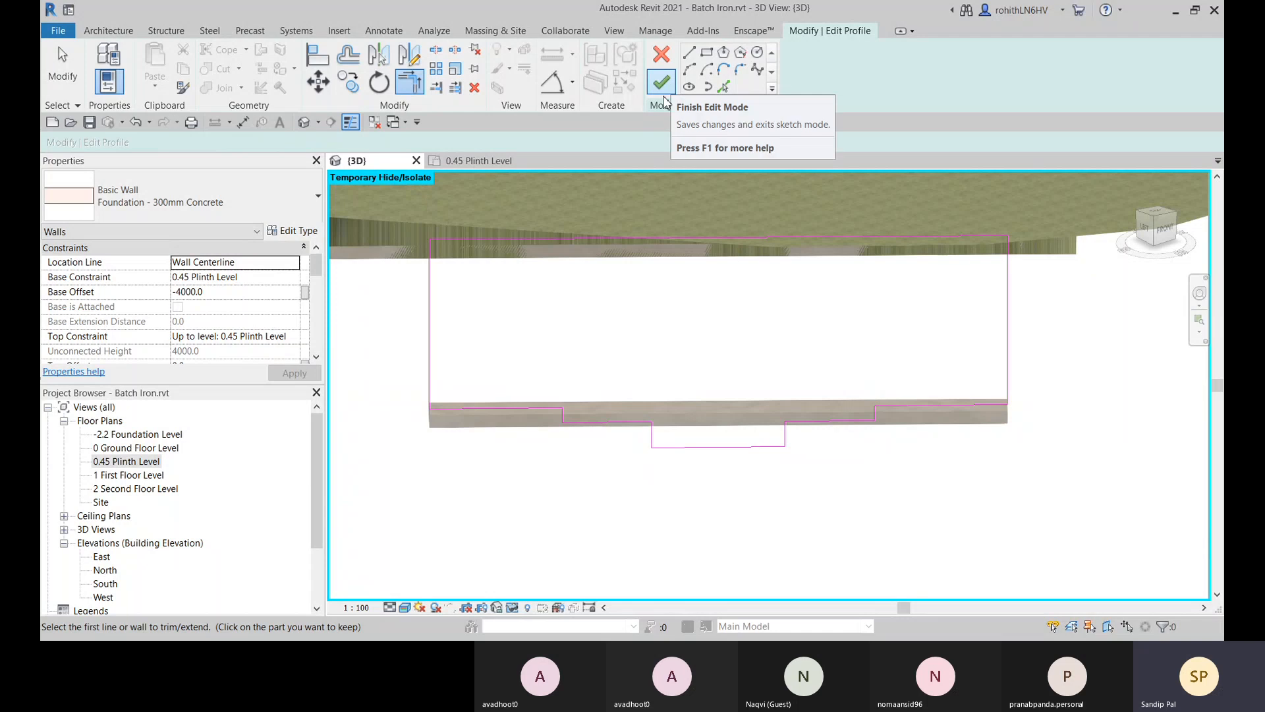
shift+middle_drag(578, 452, 678, 503)
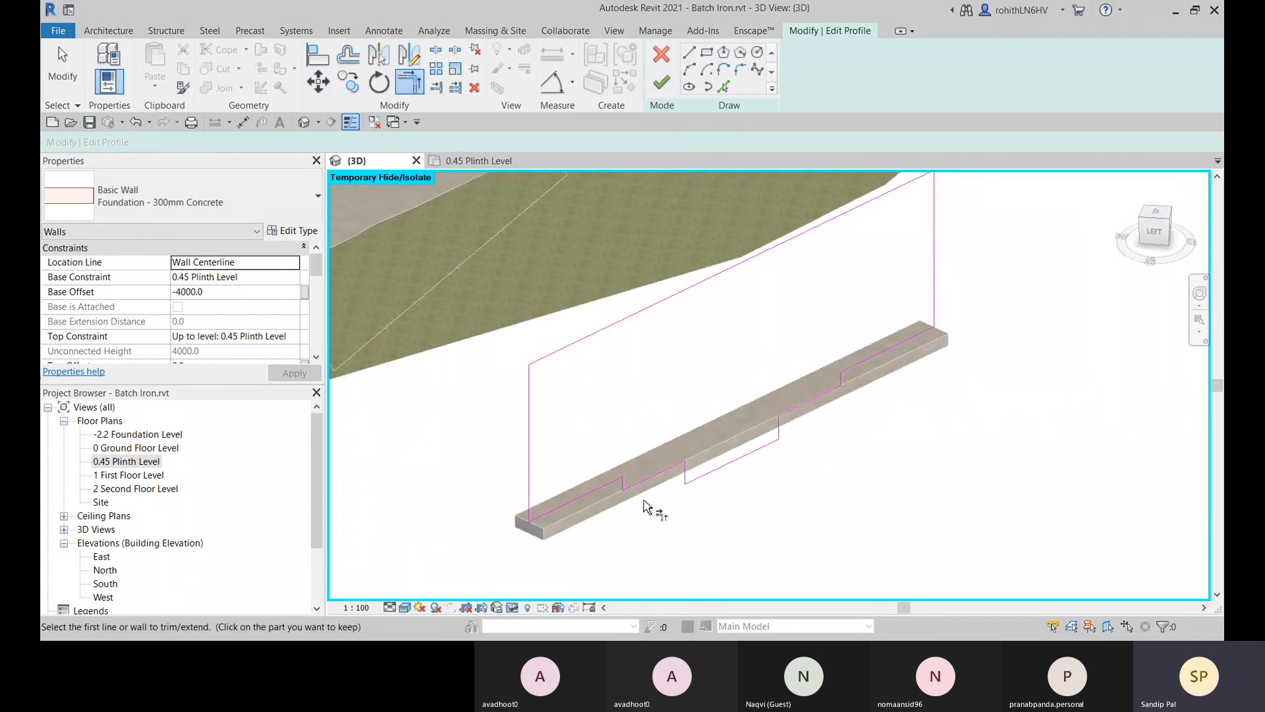
click(661, 85)
Step: Examine from several sides how the bearing footing follows the stepped bottom of the wall
shift+middle_drag(771, 271, 700, 401)
click(744, 540)
shift+middle_drag(782, 504, 651, 480)
shift+middle_drag(760, 516, 833, 516)
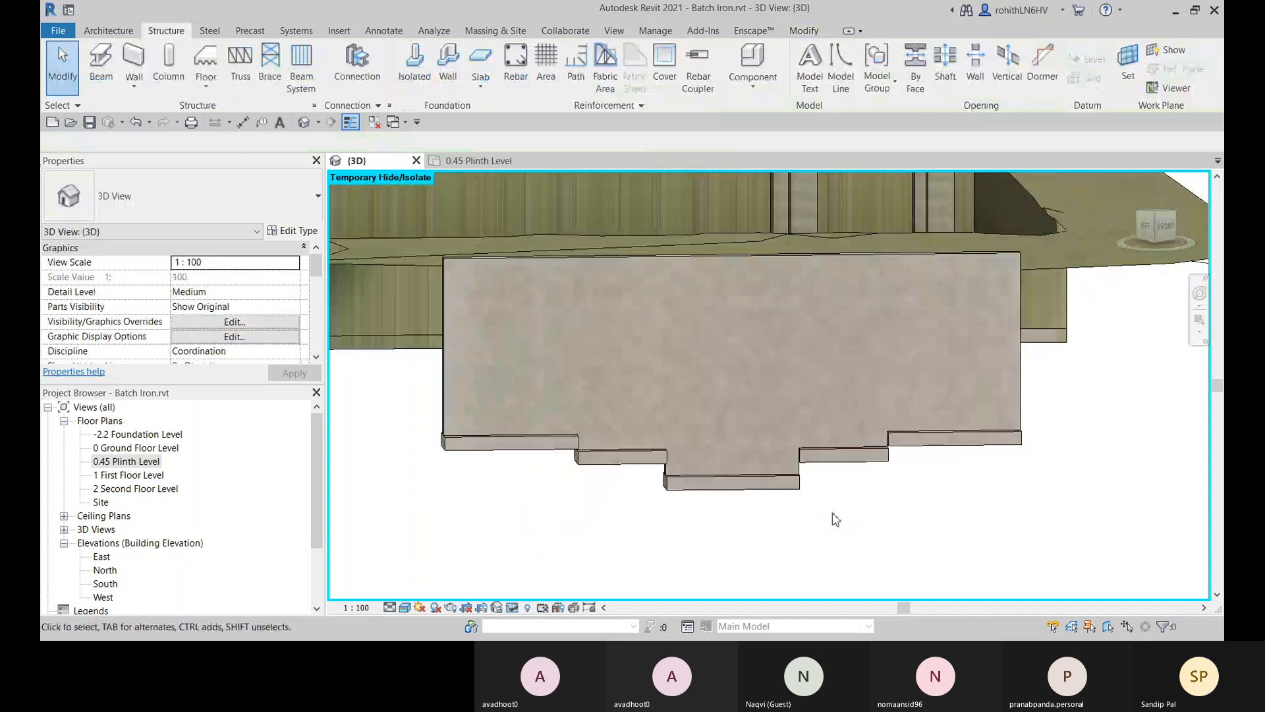
shift+middle_drag(703, 545, 672, 520)
click(689, 488)
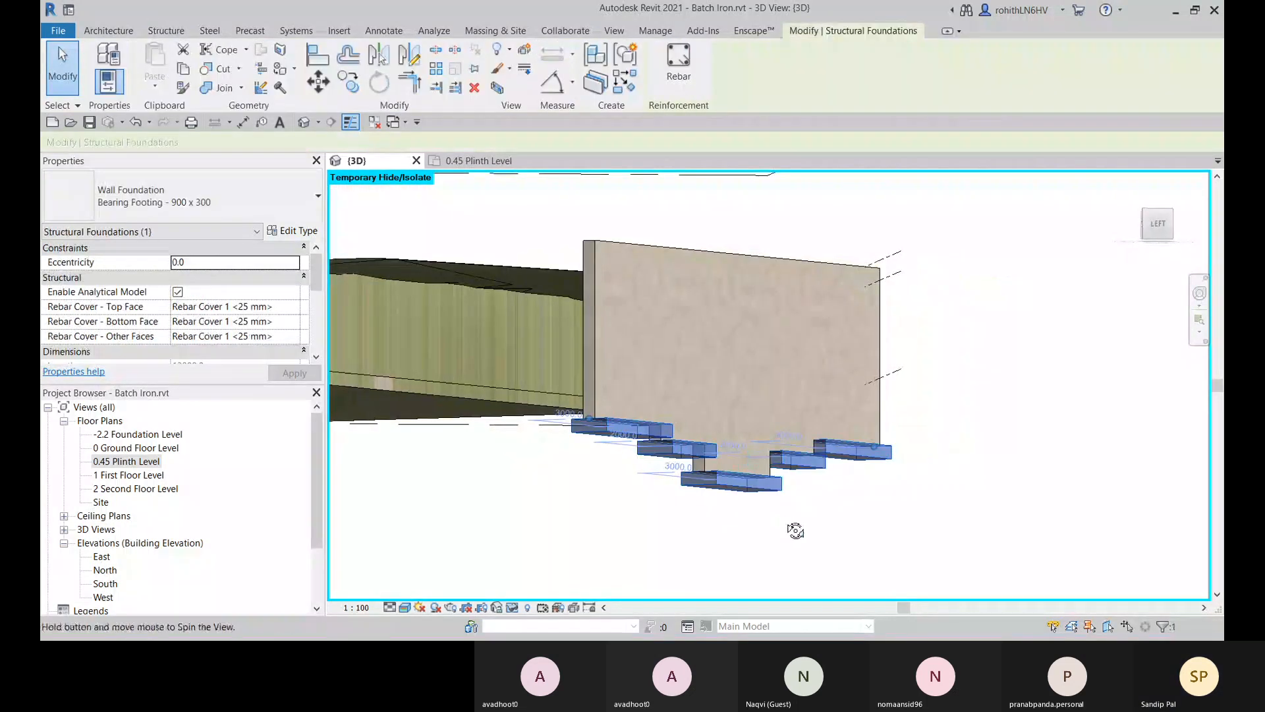
shift+middle_drag(797, 528, 870, 544)
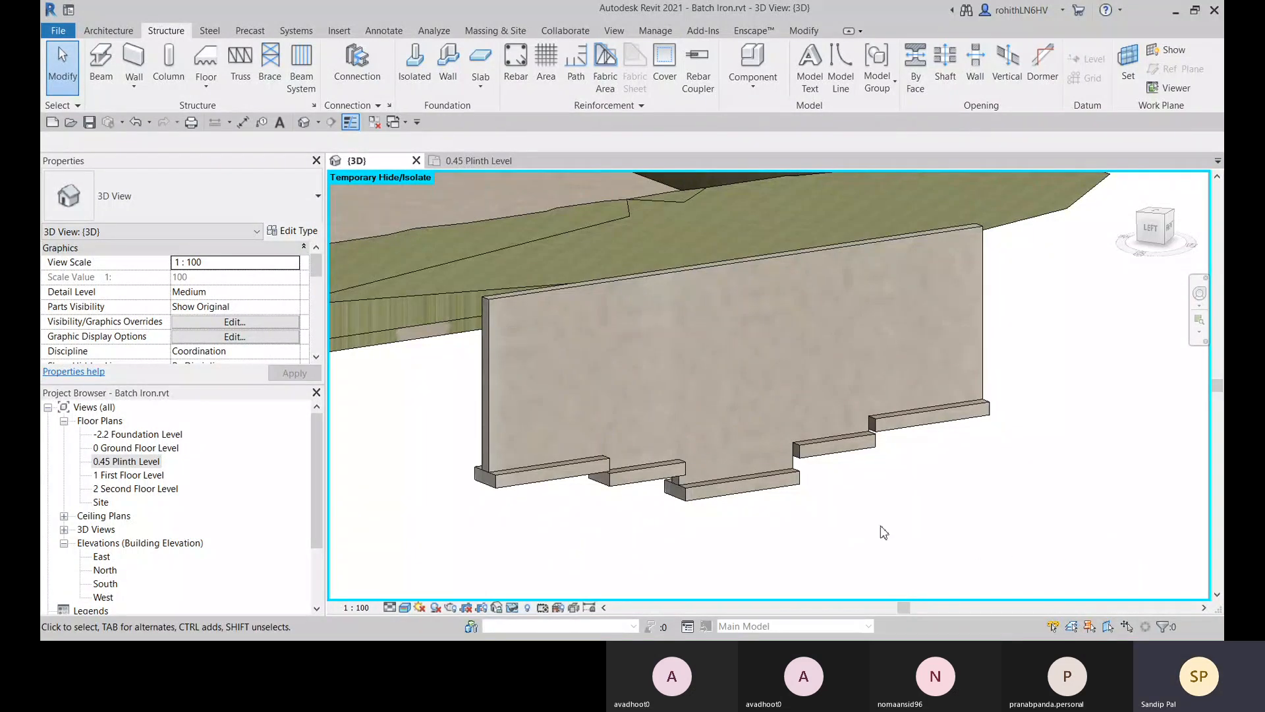
Step: Begin a structural floor boundary sketch in the 0.45 Plinth Level plan, around the bay enclosed by concrete beams
scroll(884, 533, down, 4)
shift+middle_drag(659, 468, 886, 569)
middle_drag(641, 538, 749, 393)
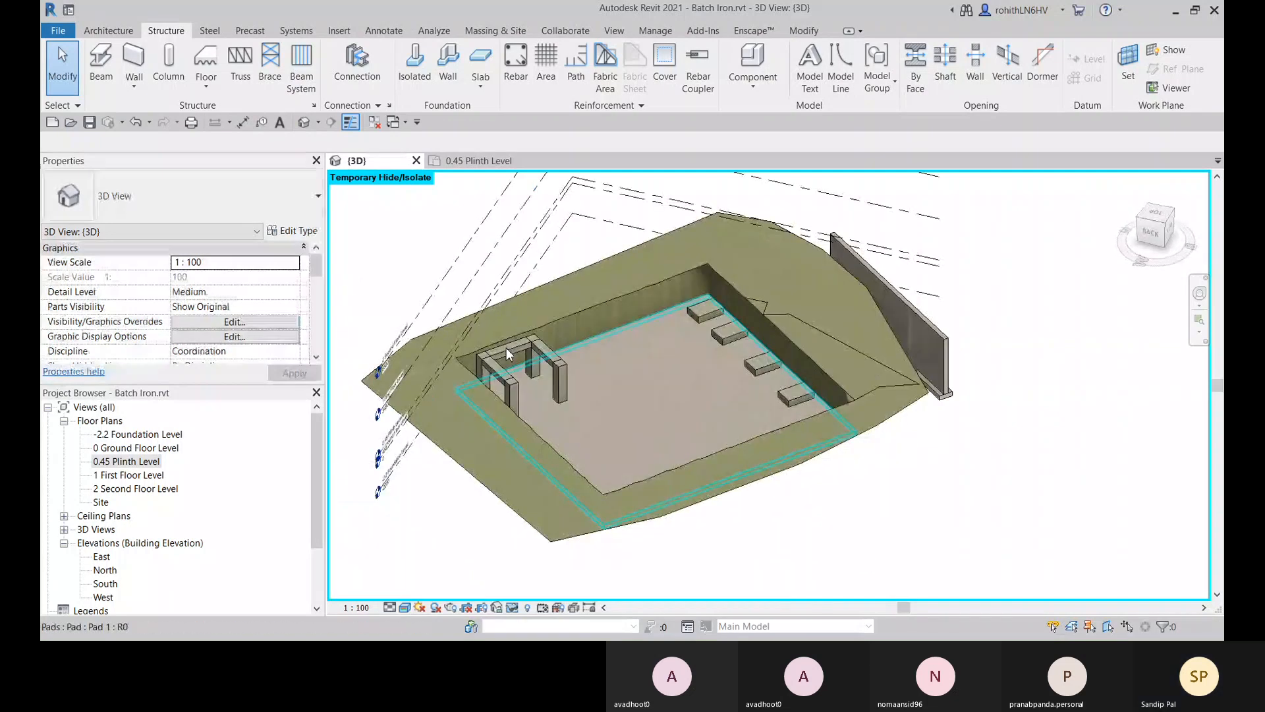
click(206, 84)
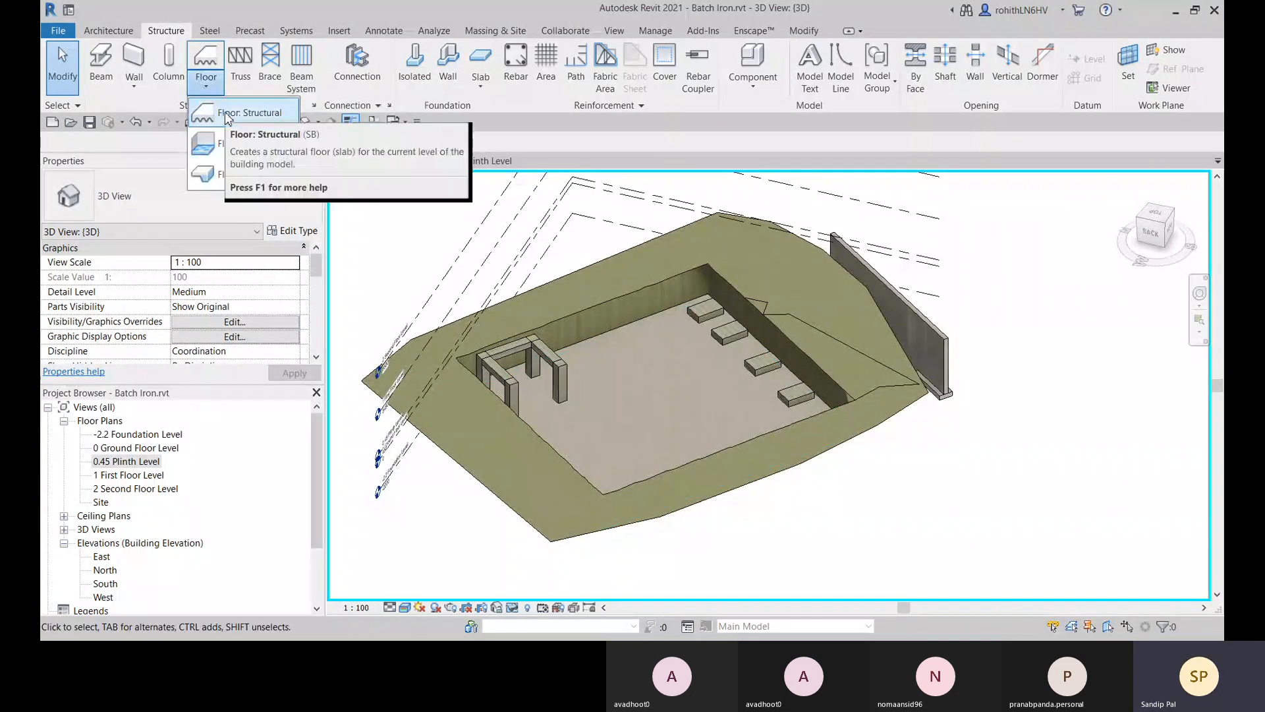
click(226, 117)
click(476, 163)
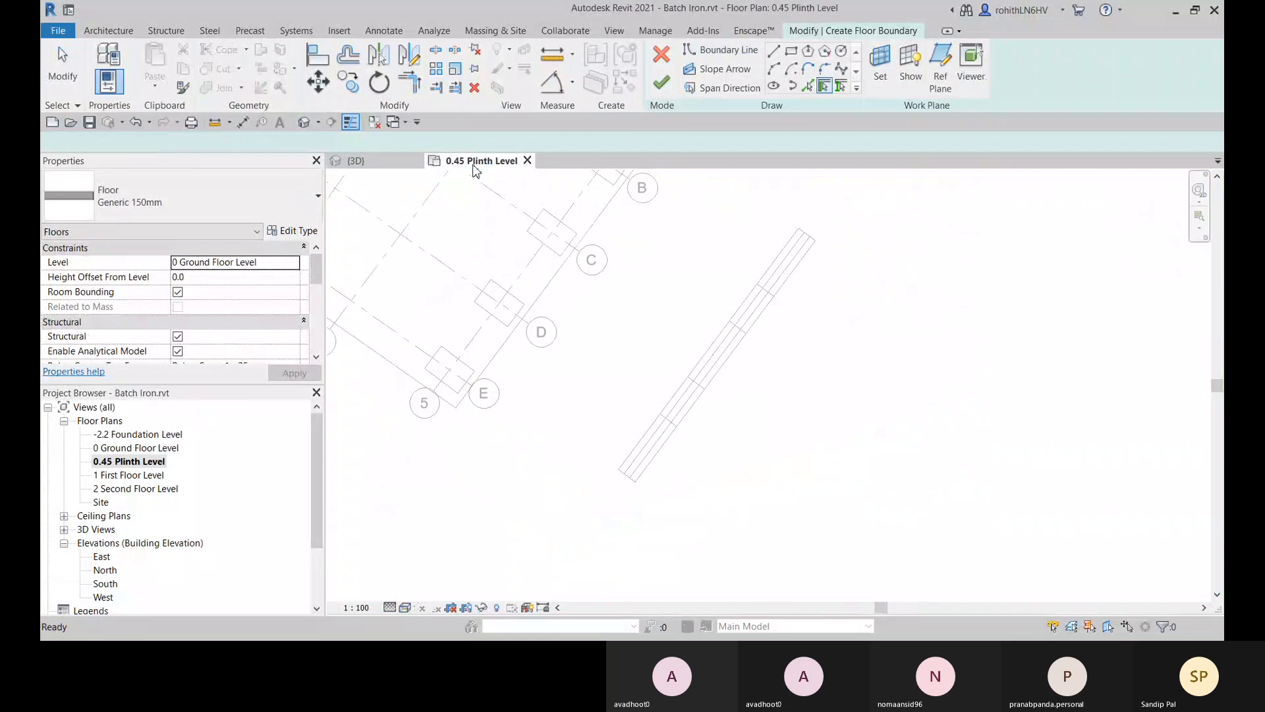
middle_drag(618, 378, 848, 634)
middle_drag(685, 405, 703, 528)
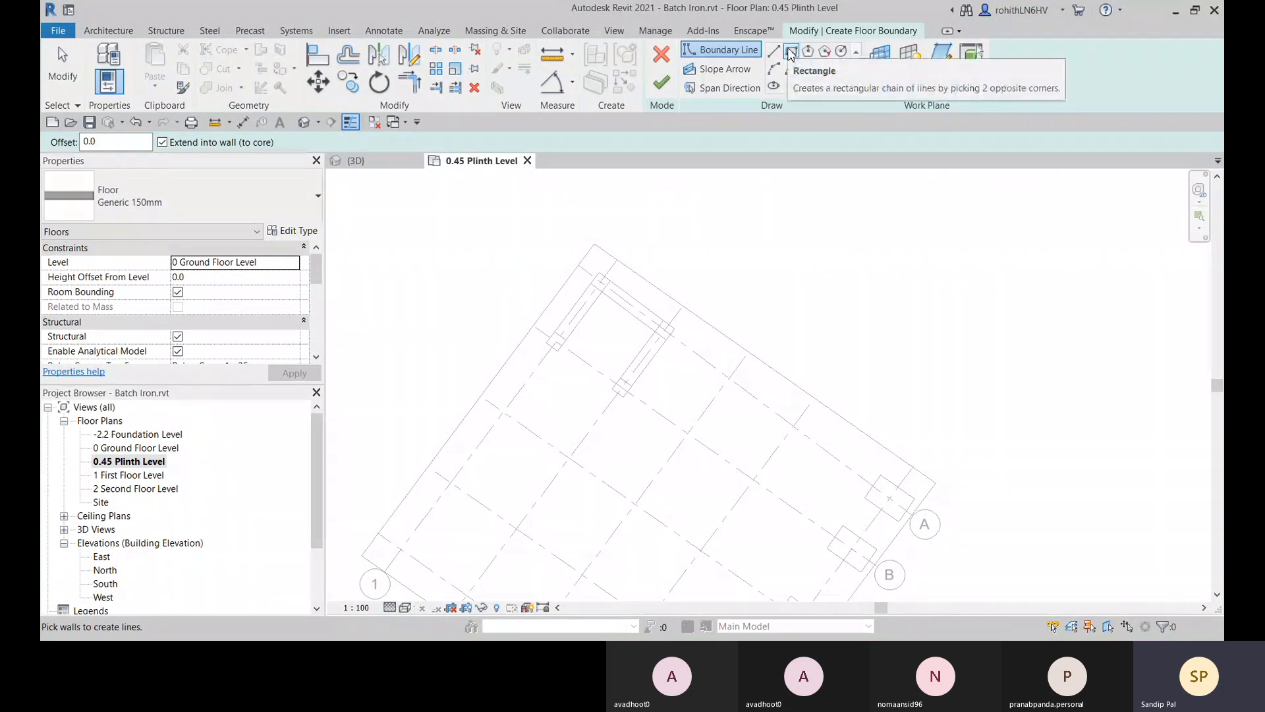
click(791, 52)
scroll(621, 348, up, 2)
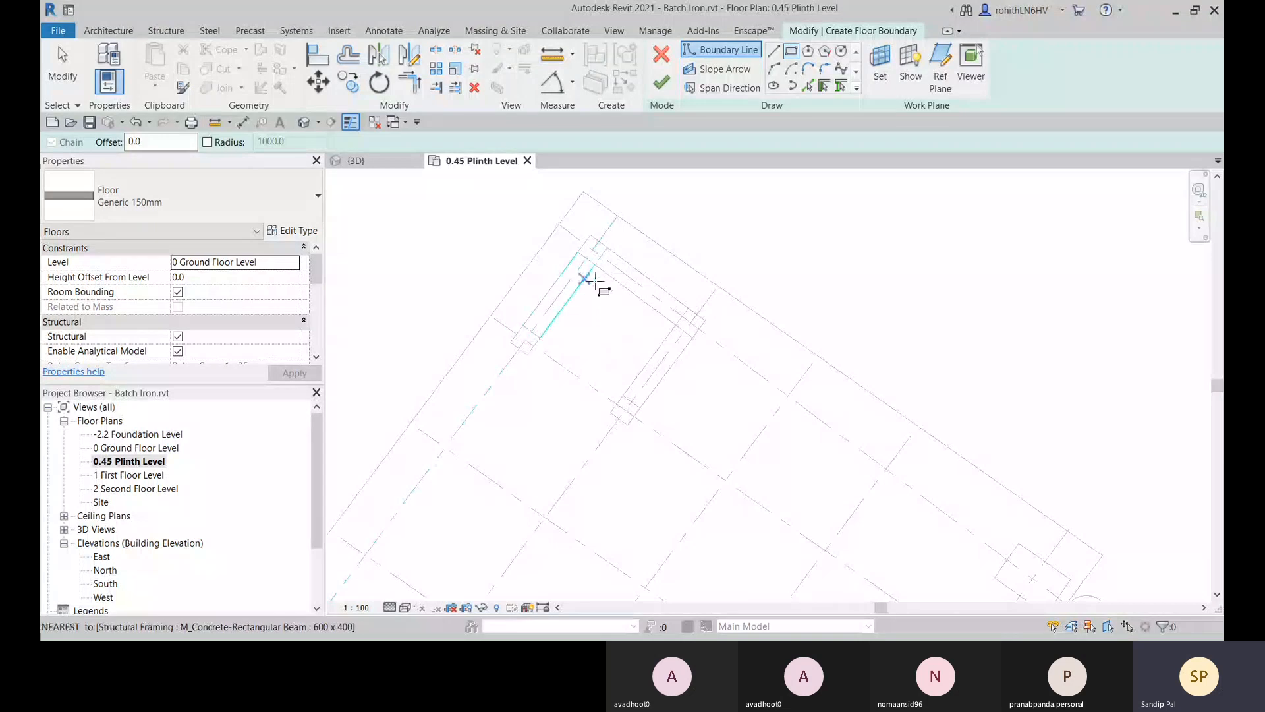
middle_drag(587, 277, 621, 313)
scroll(599, 257, up, 1)
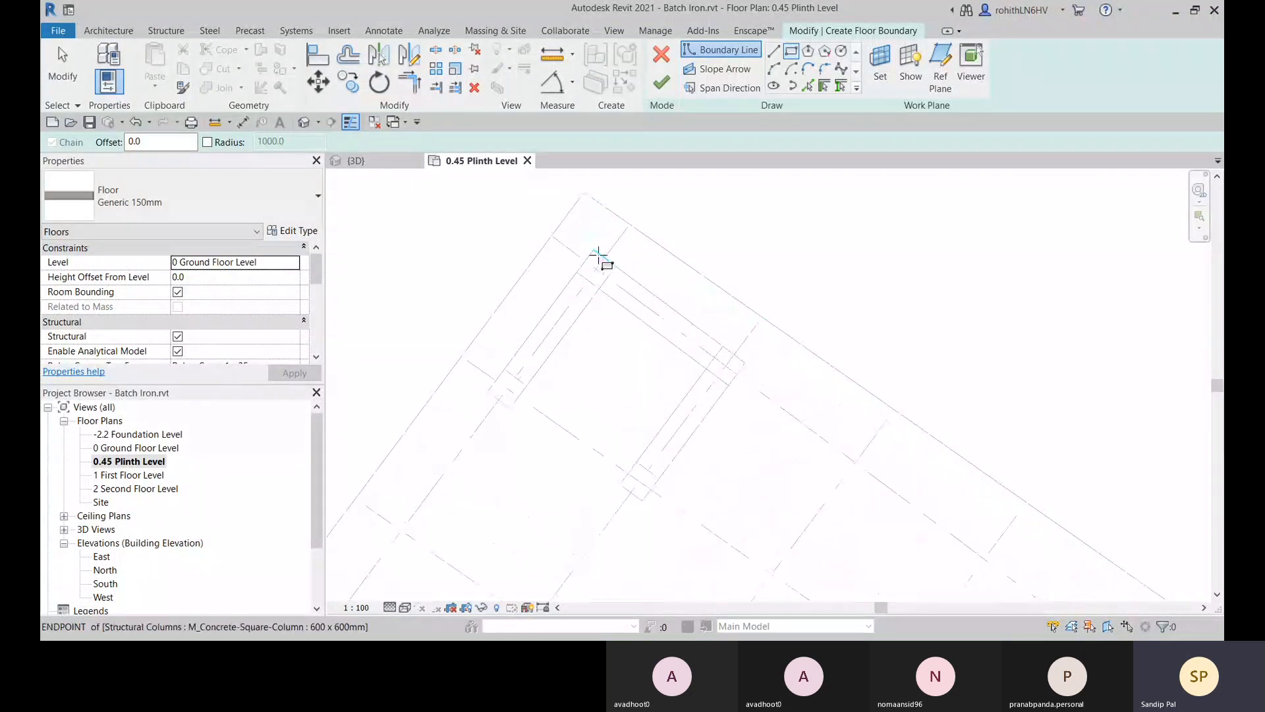
click(599, 288)
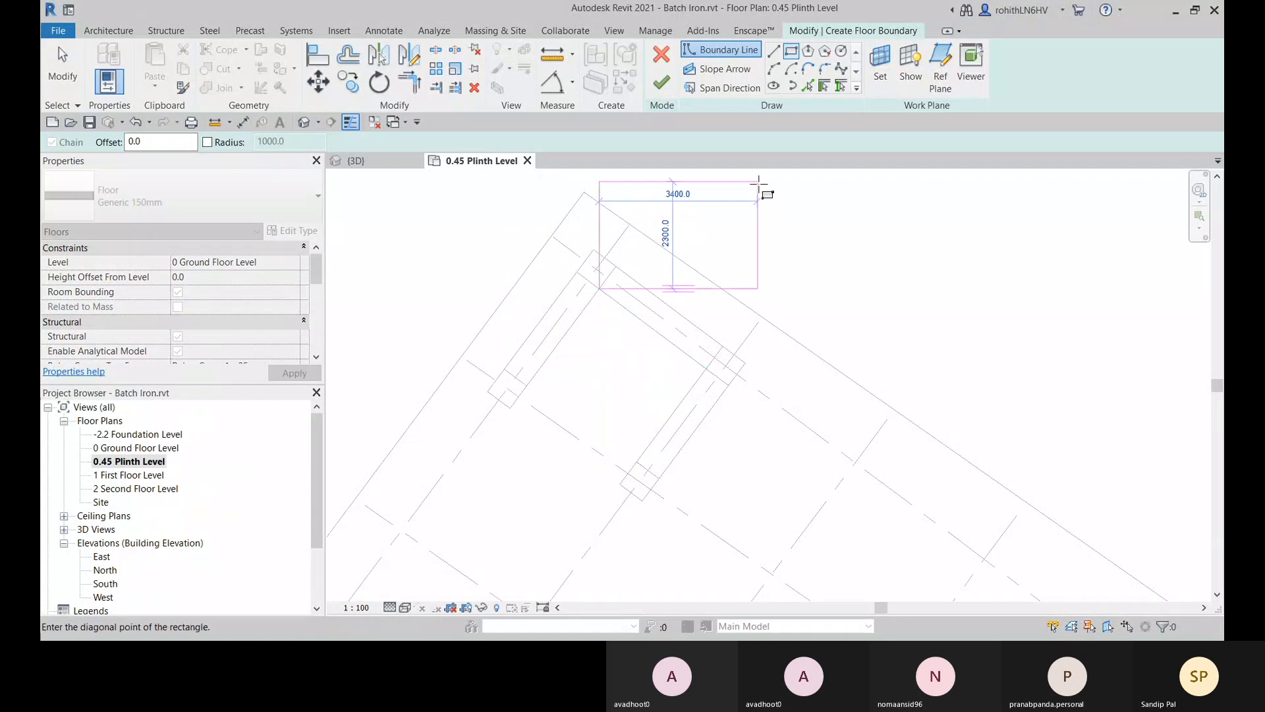
key(Escape)
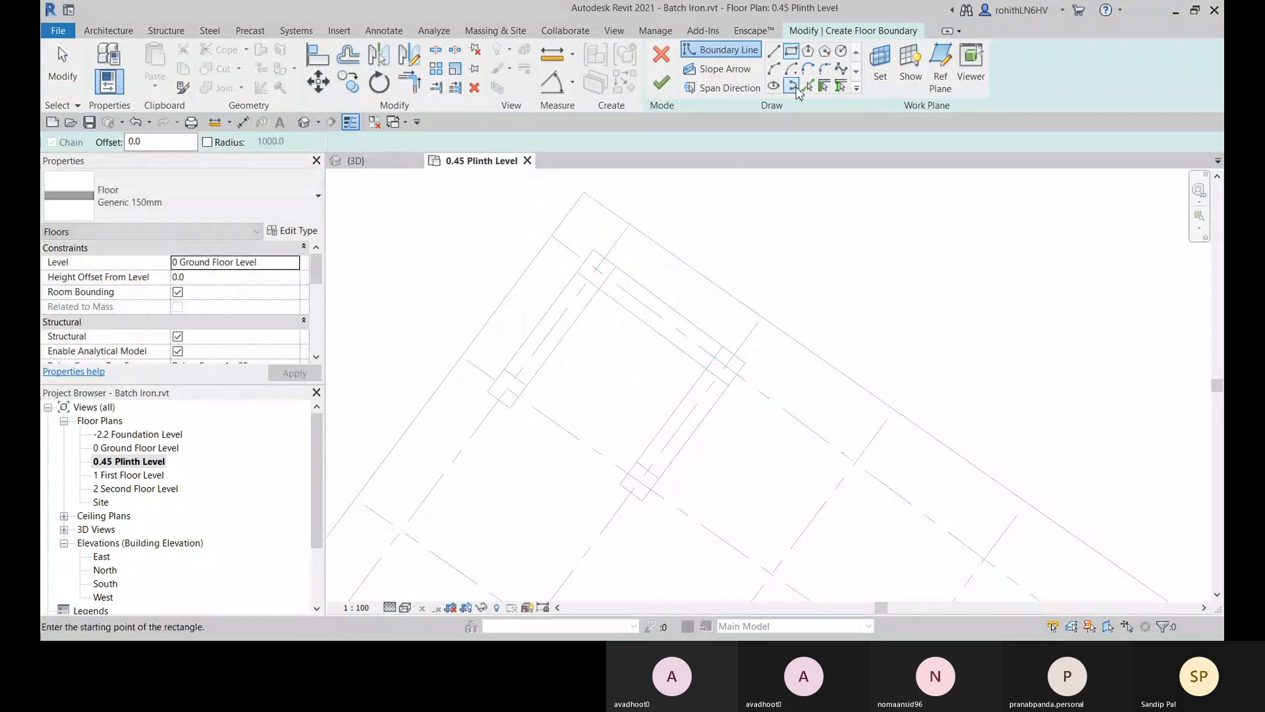
key(Escape)
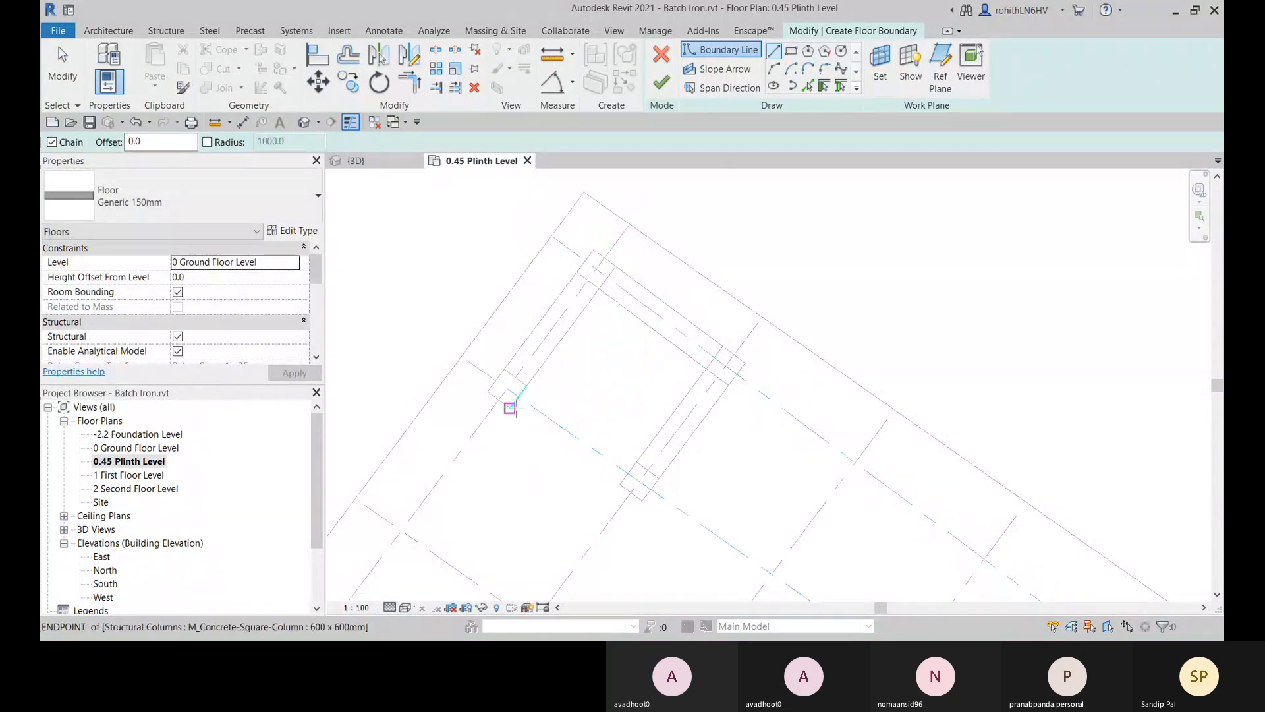
Step: Draw a closed four-sided floor boundary with lines along the inner beam faces and across the bay's open side between the columns
click(510, 408)
click(598, 288)
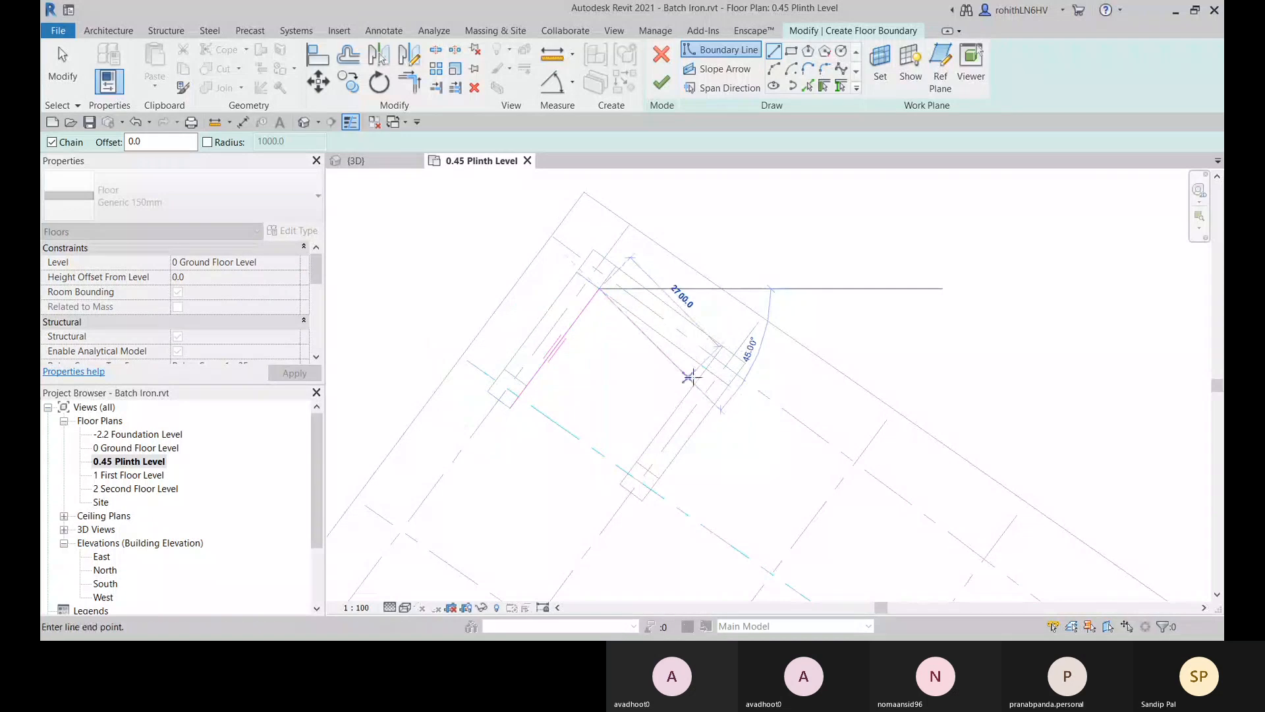
click(707, 369)
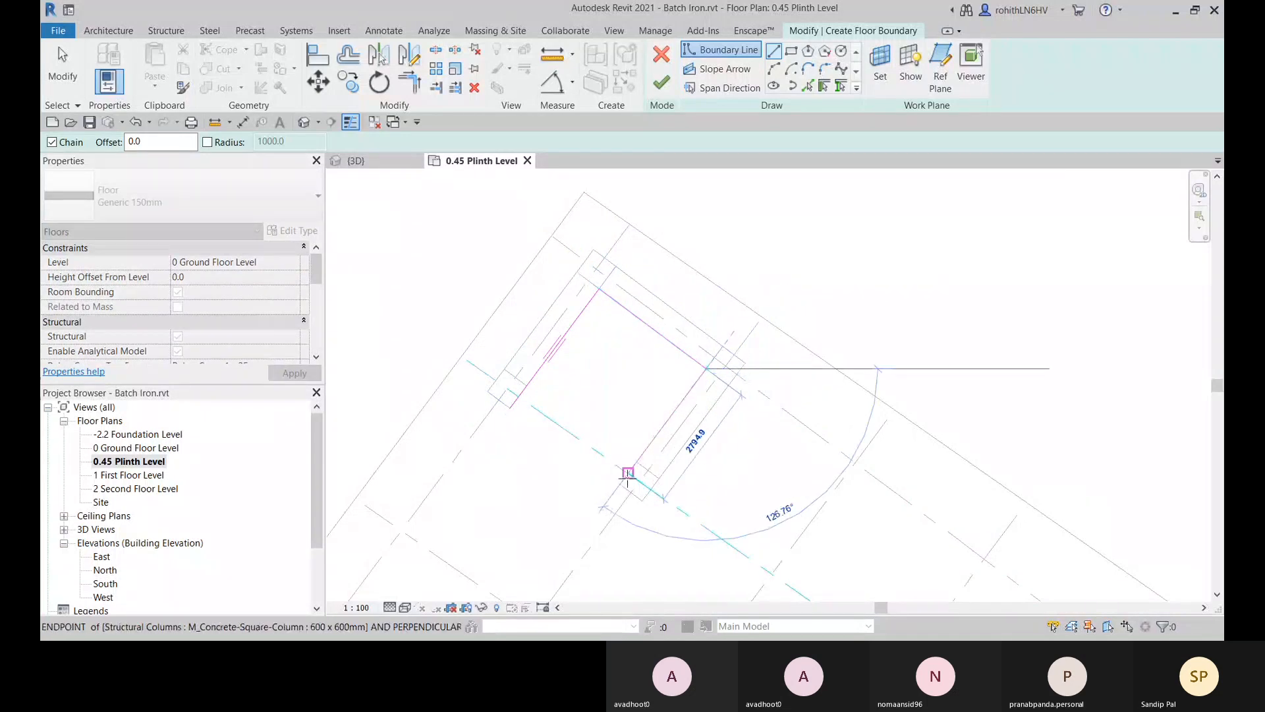
scroll(619, 494, up, 2)
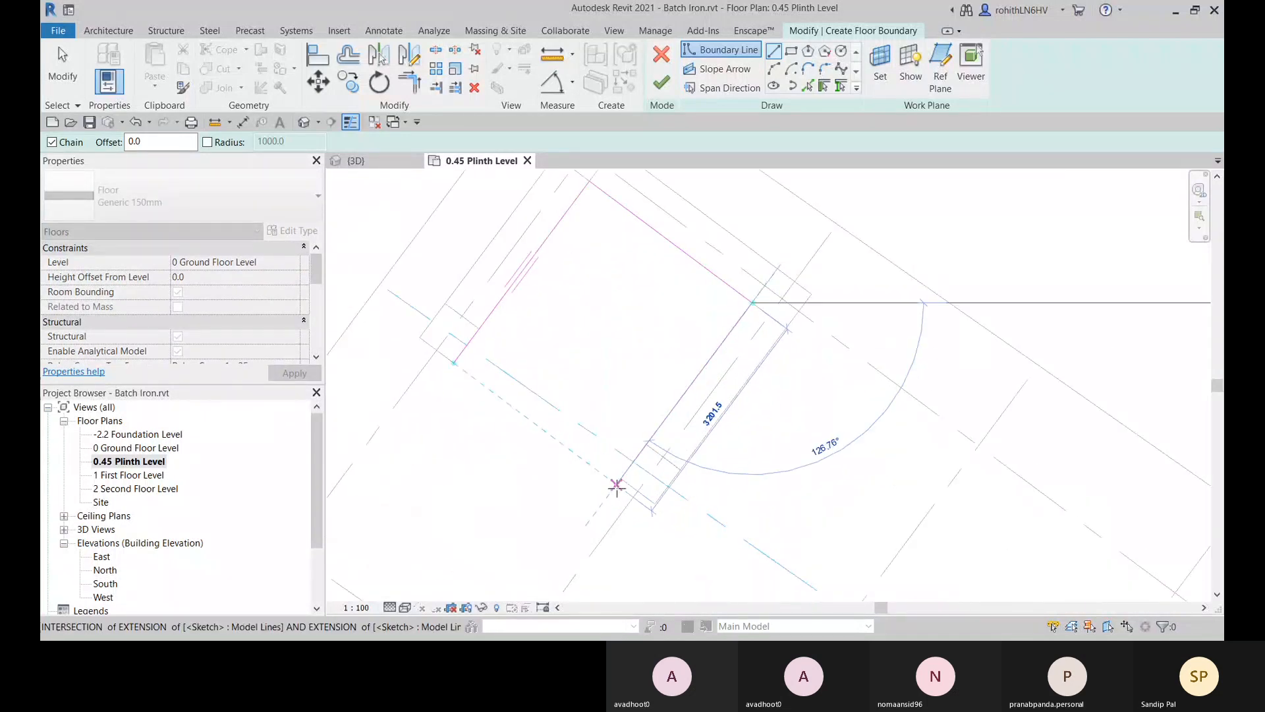
click(623, 479)
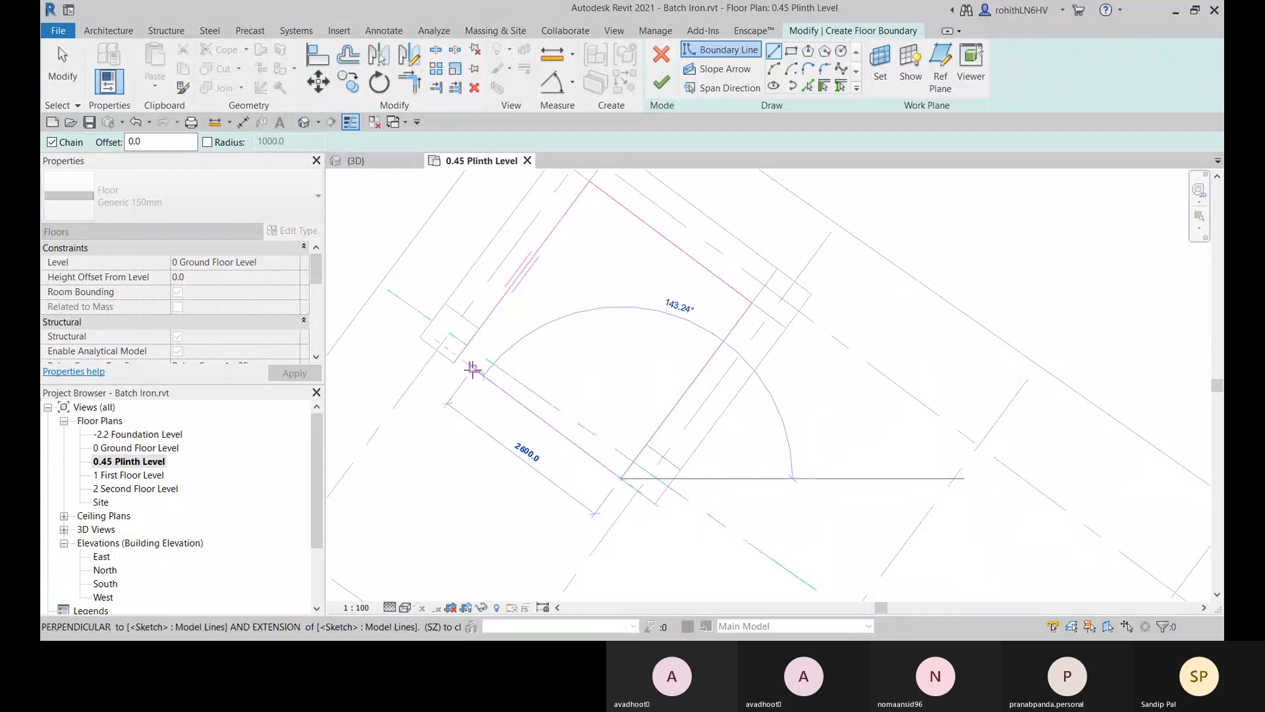
click(454, 362)
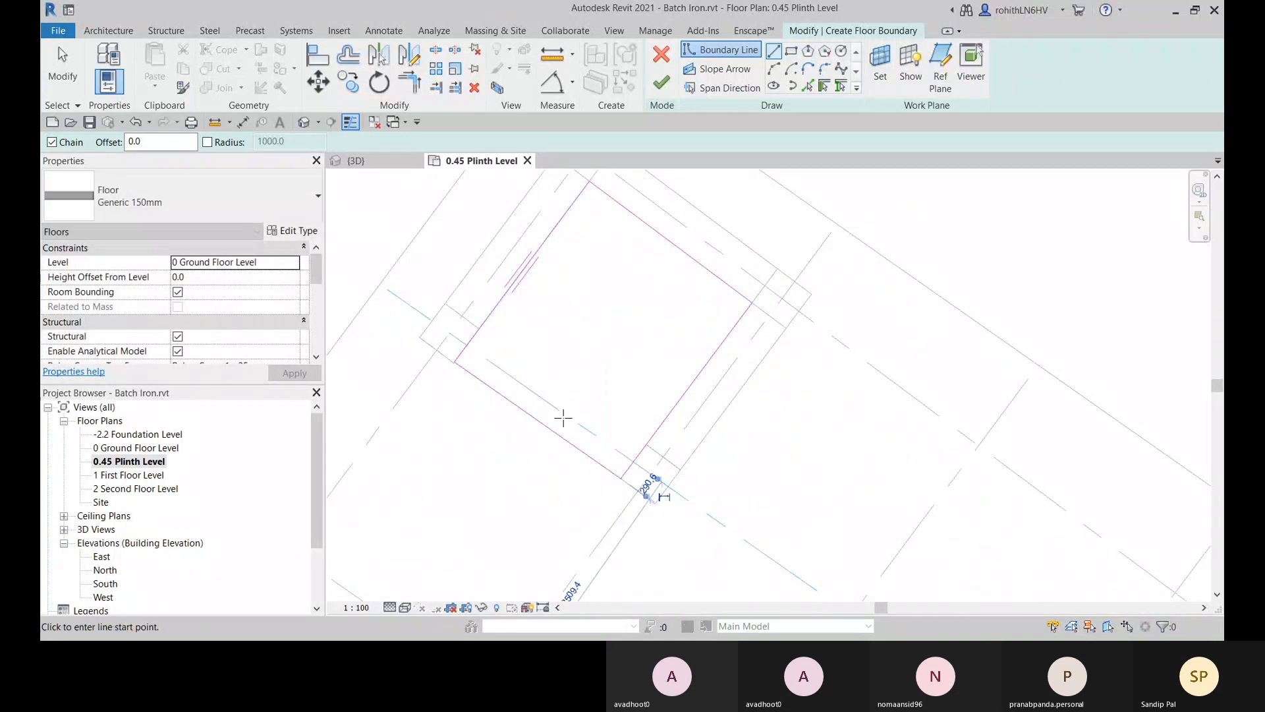
scroll(563, 392, down, 1)
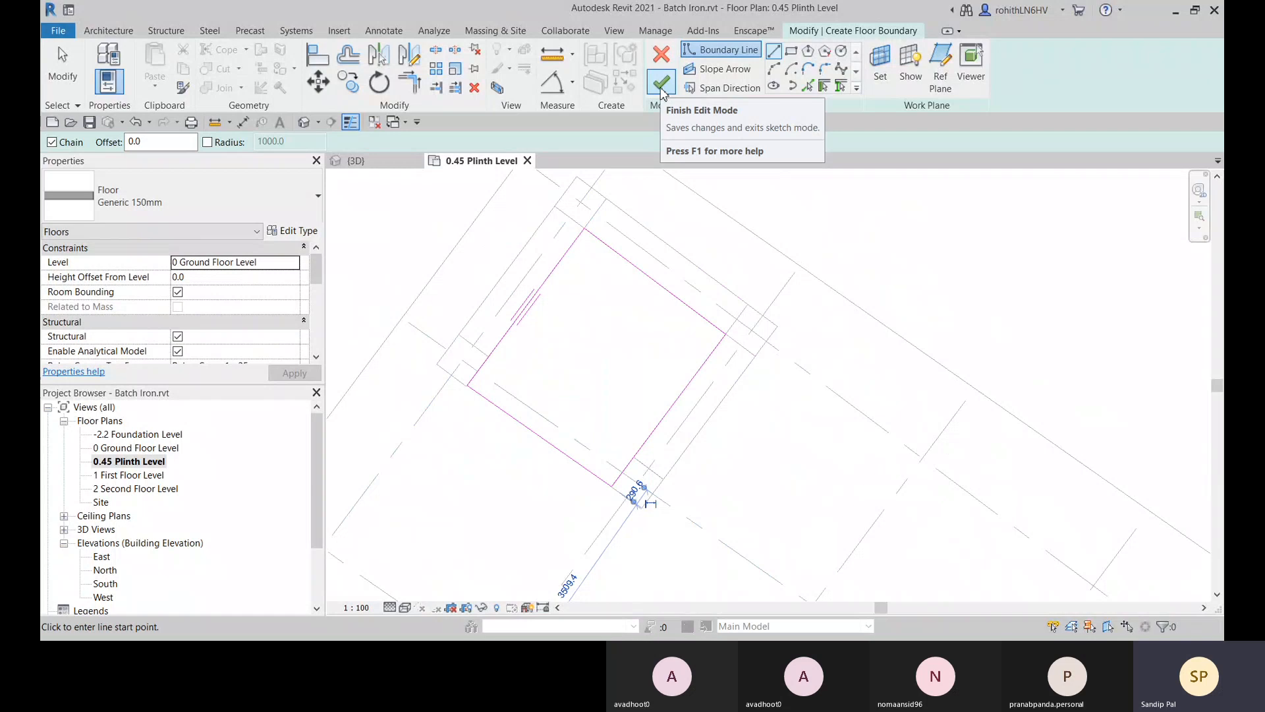
Step: Set the floor's level to 0.45 Plinth Level and finish the boundary sketch to create the structural floor
click(294, 264)
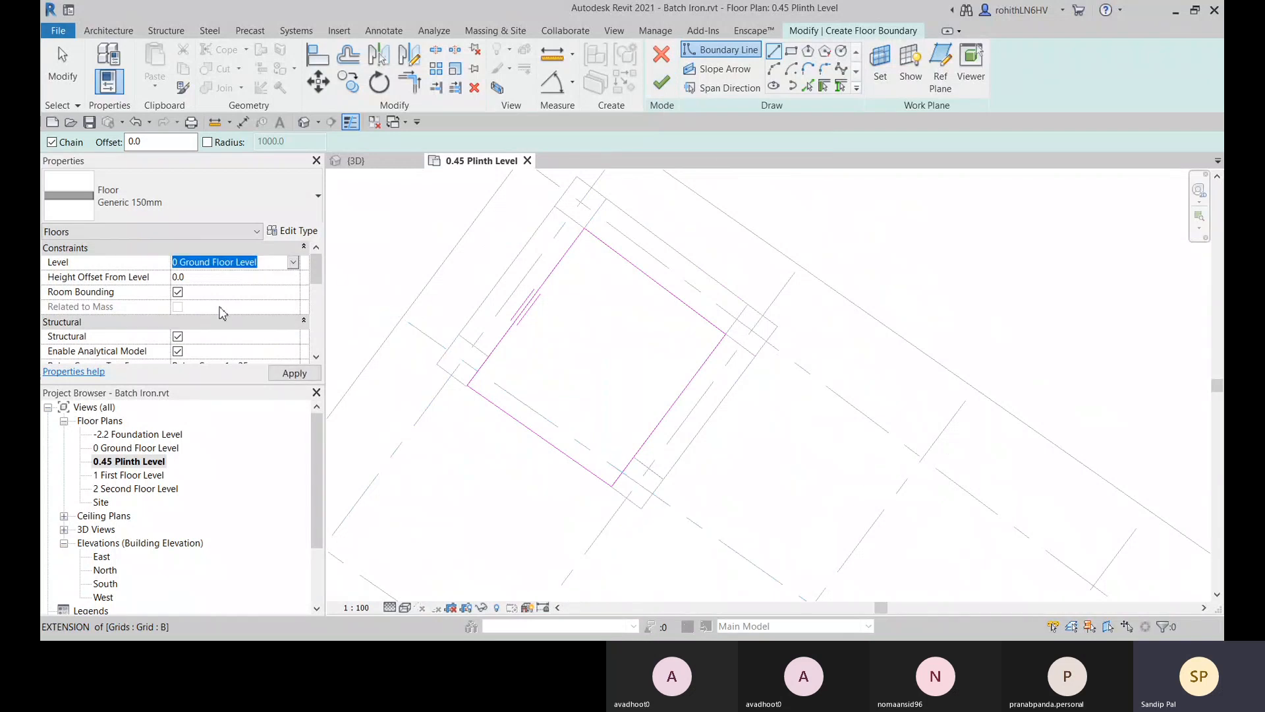
click(221, 307)
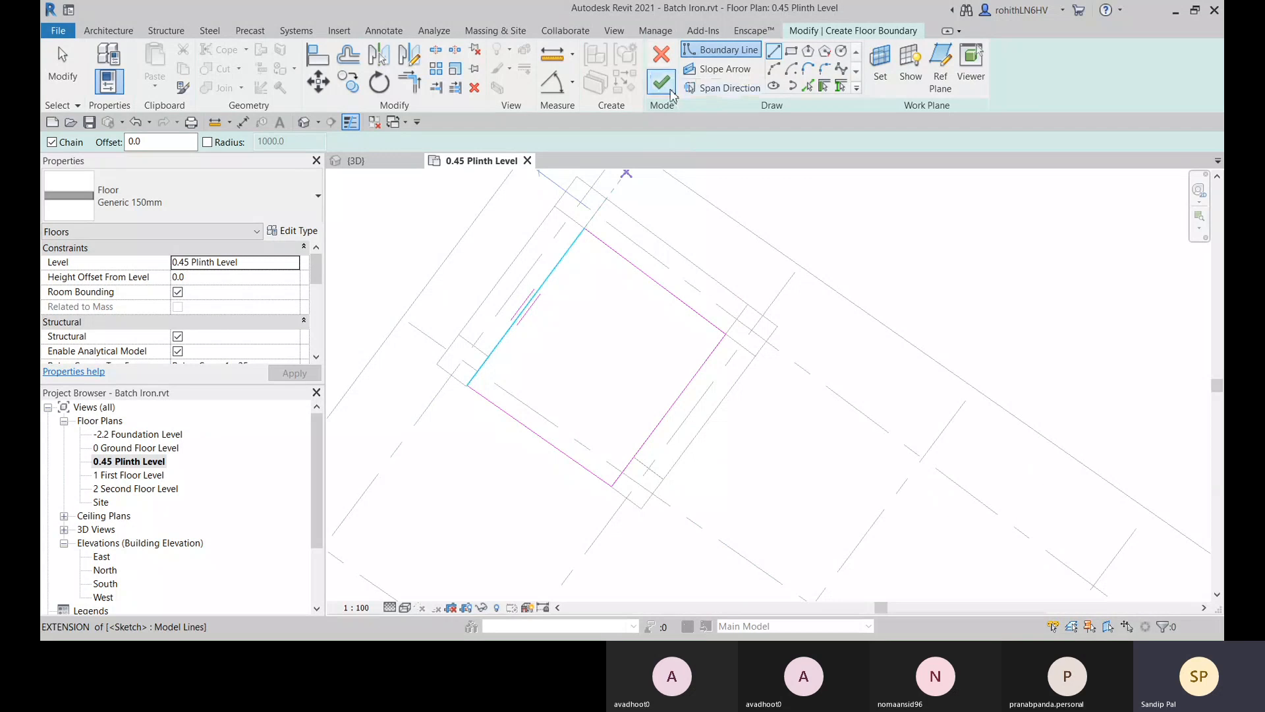
click(661, 83)
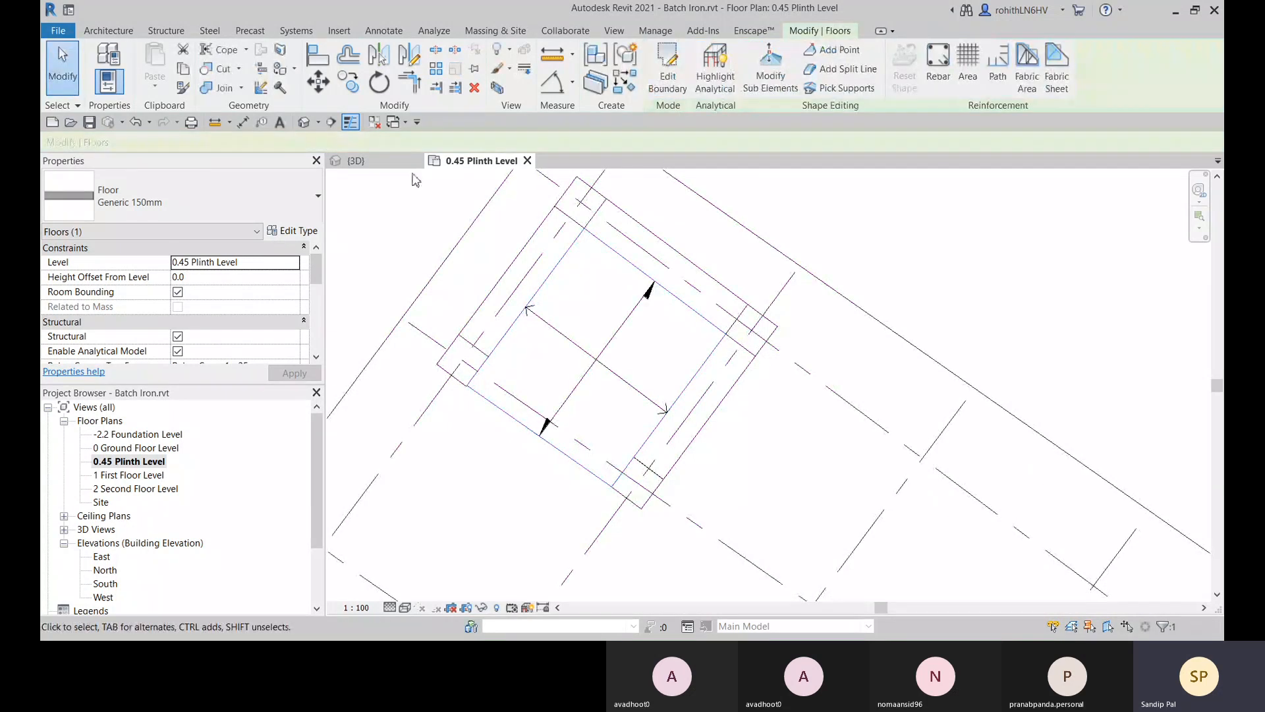
Step: Examine in 3D how the Generic 150mm floor sits between the concrete beams and columns
click(356, 160)
scroll(620, 376, up, 4)
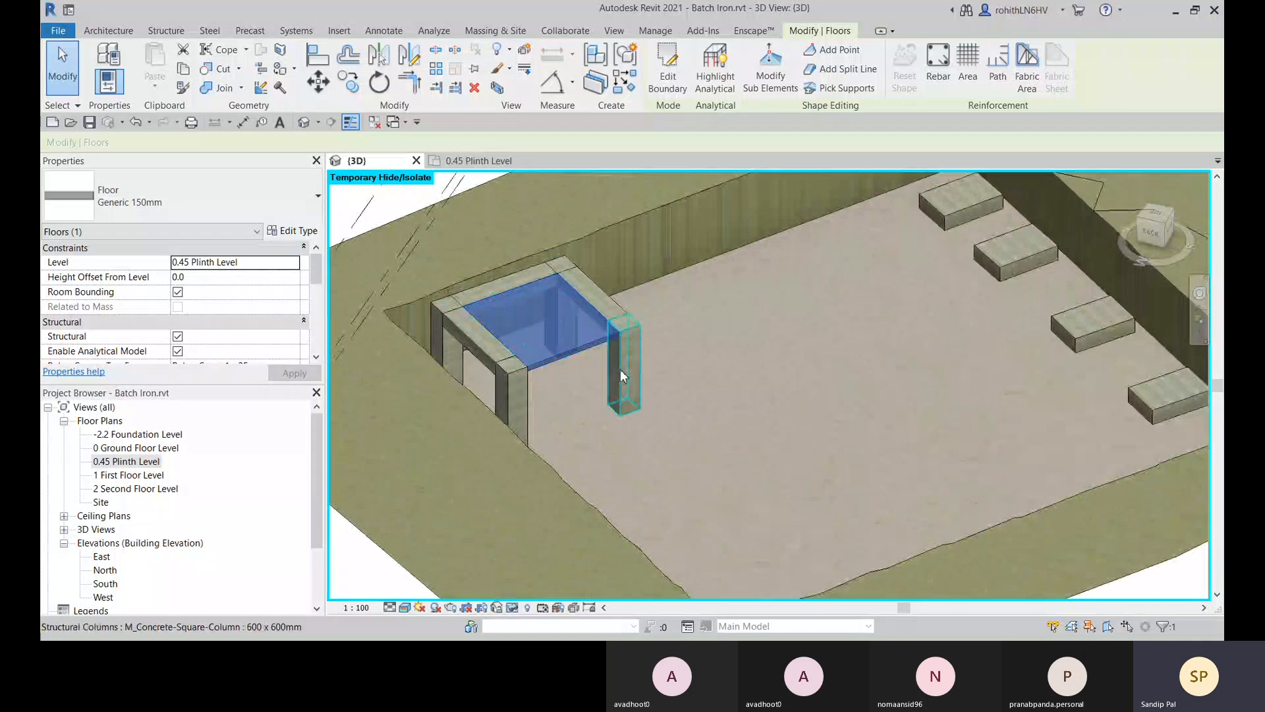
scroll(621, 376, up, 1)
middle_drag(715, 402, 569, 418)
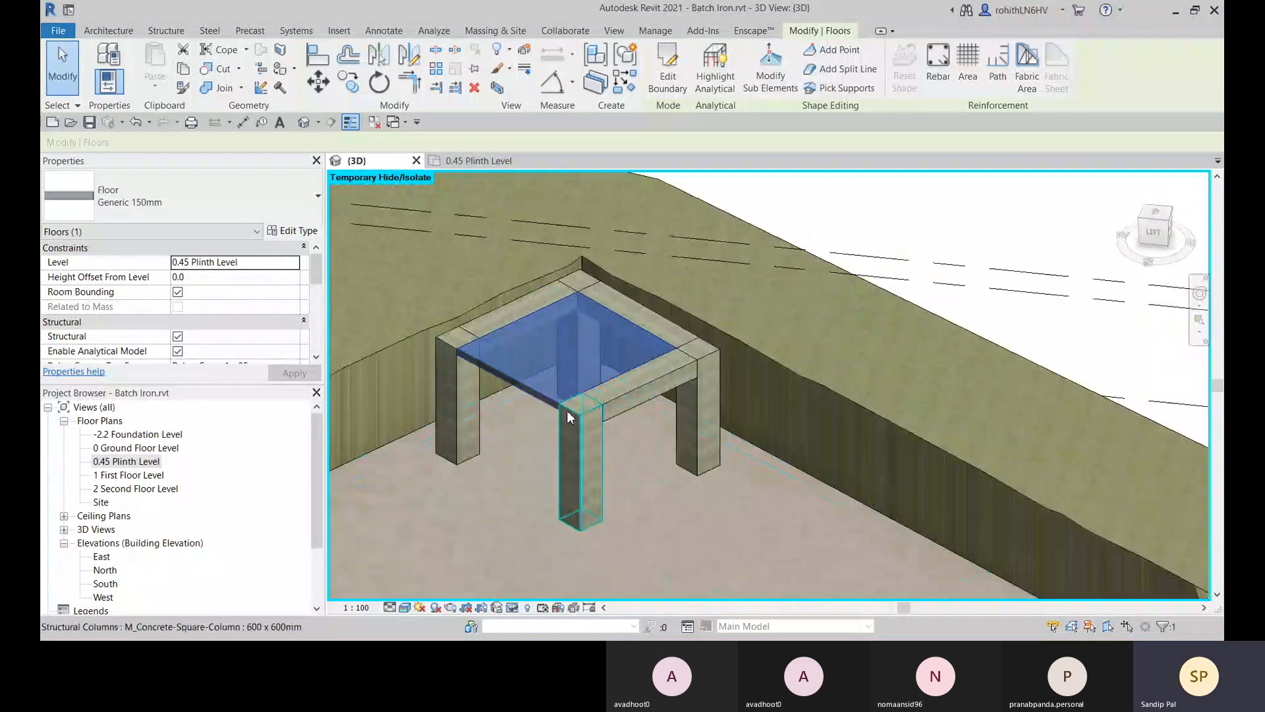
key(Escape)
scroll(501, 421, up, 2)
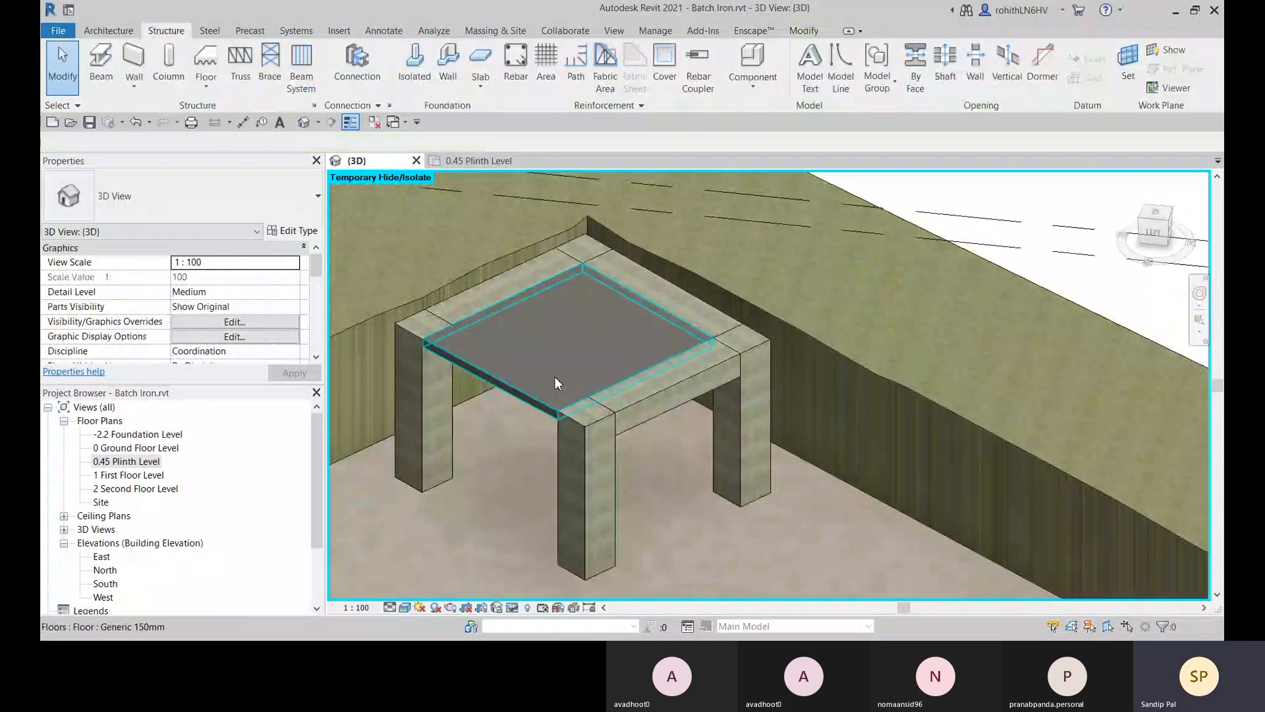
scroll(505, 373, up, 3)
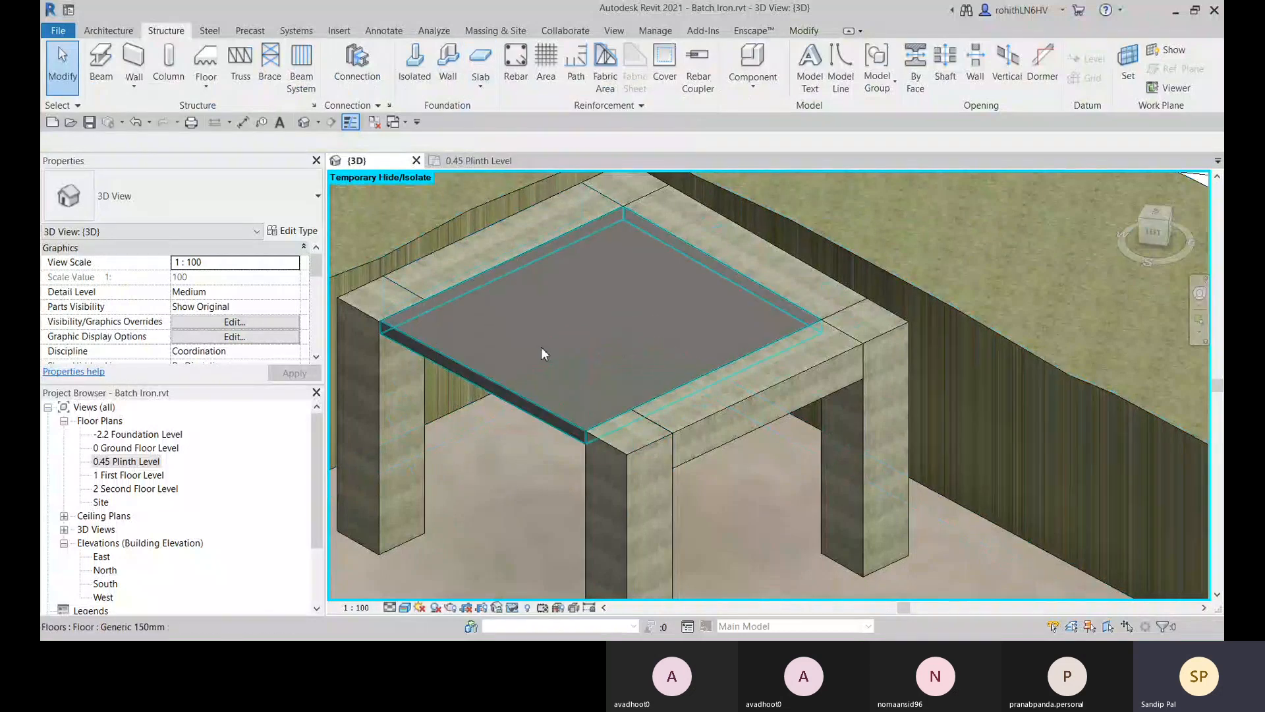
scroll(576, 409, down, 2)
scroll(558, 353, down, 2)
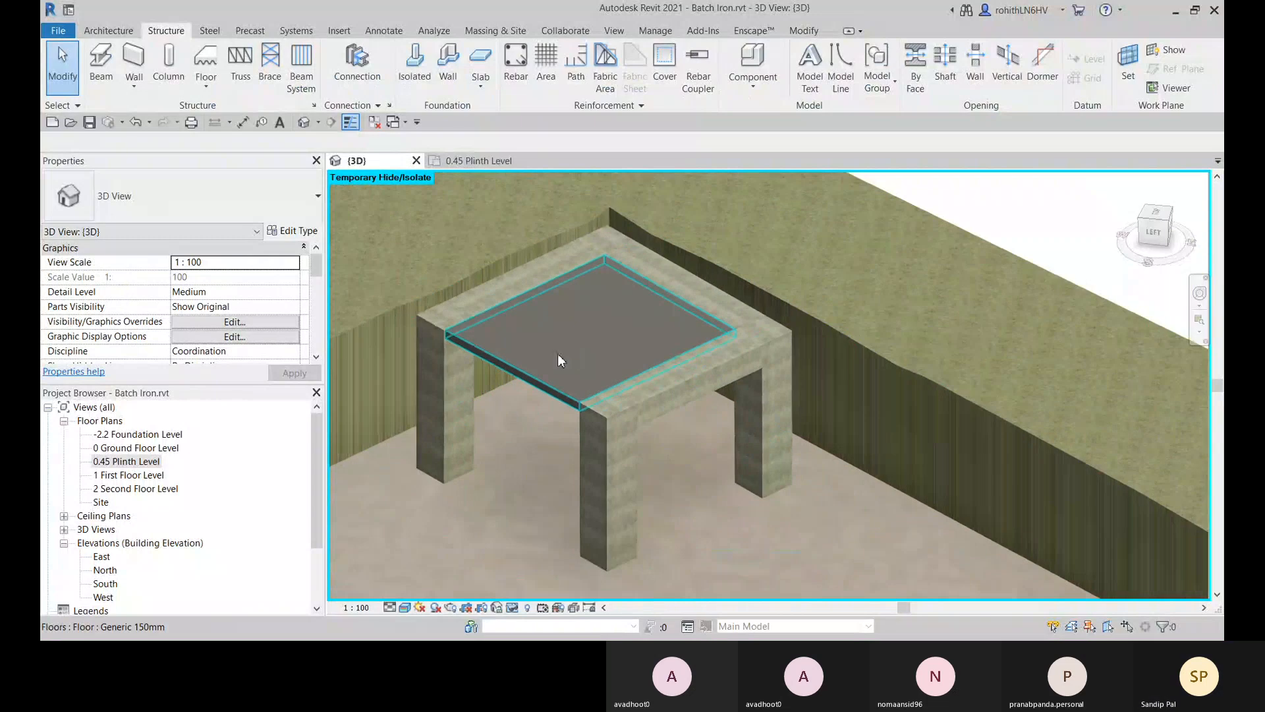
scroll(637, 382, up, 1)
middle_drag(649, 348, 531, 393)
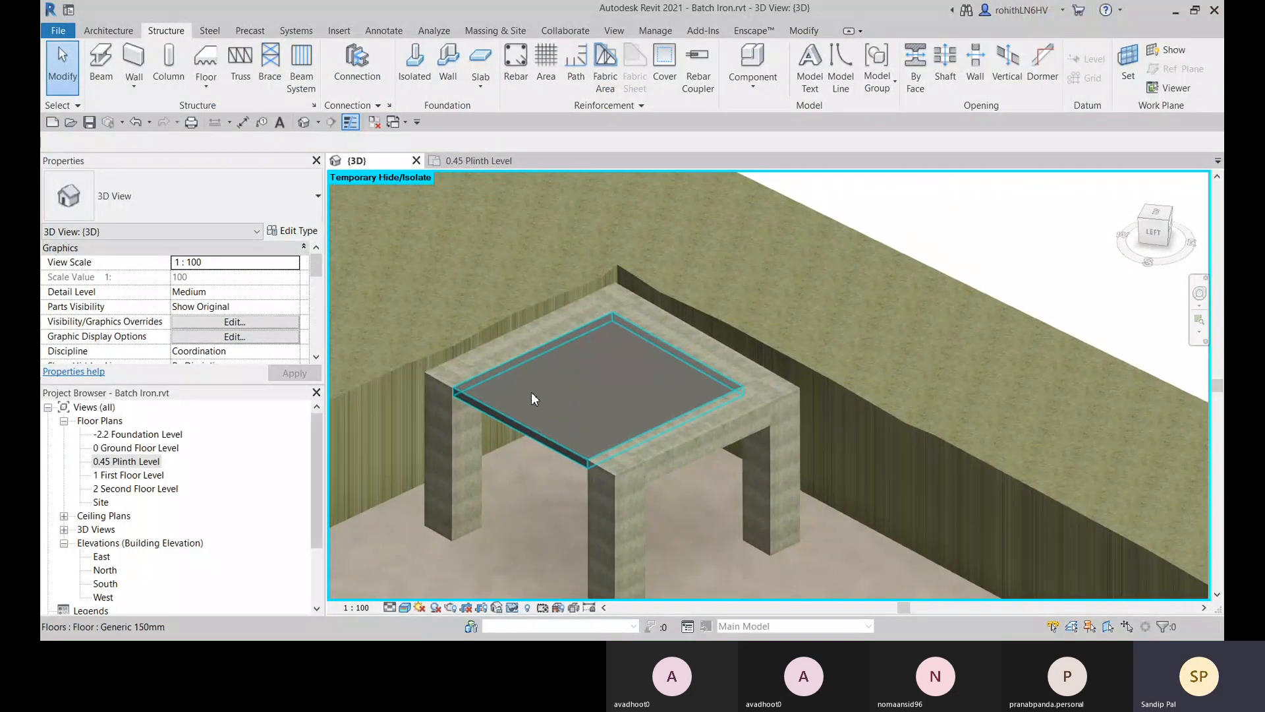
scroll(559, 409, up, 2)
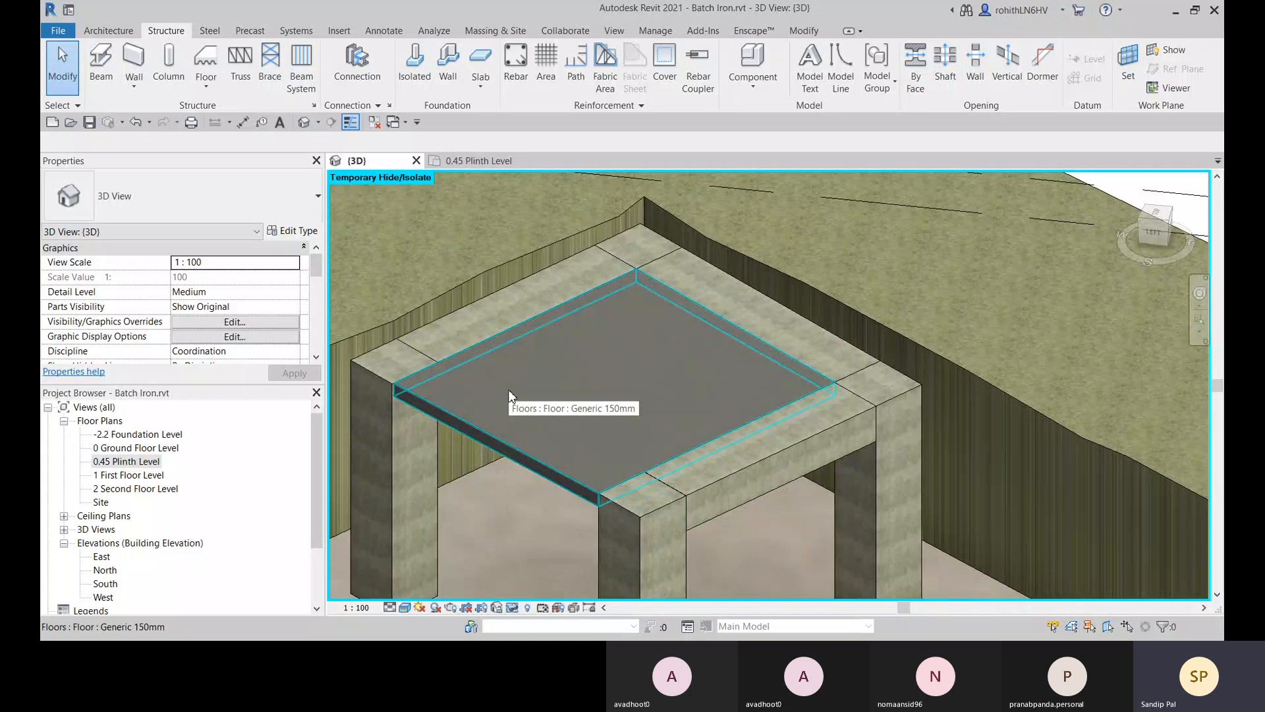
click(572, 391)
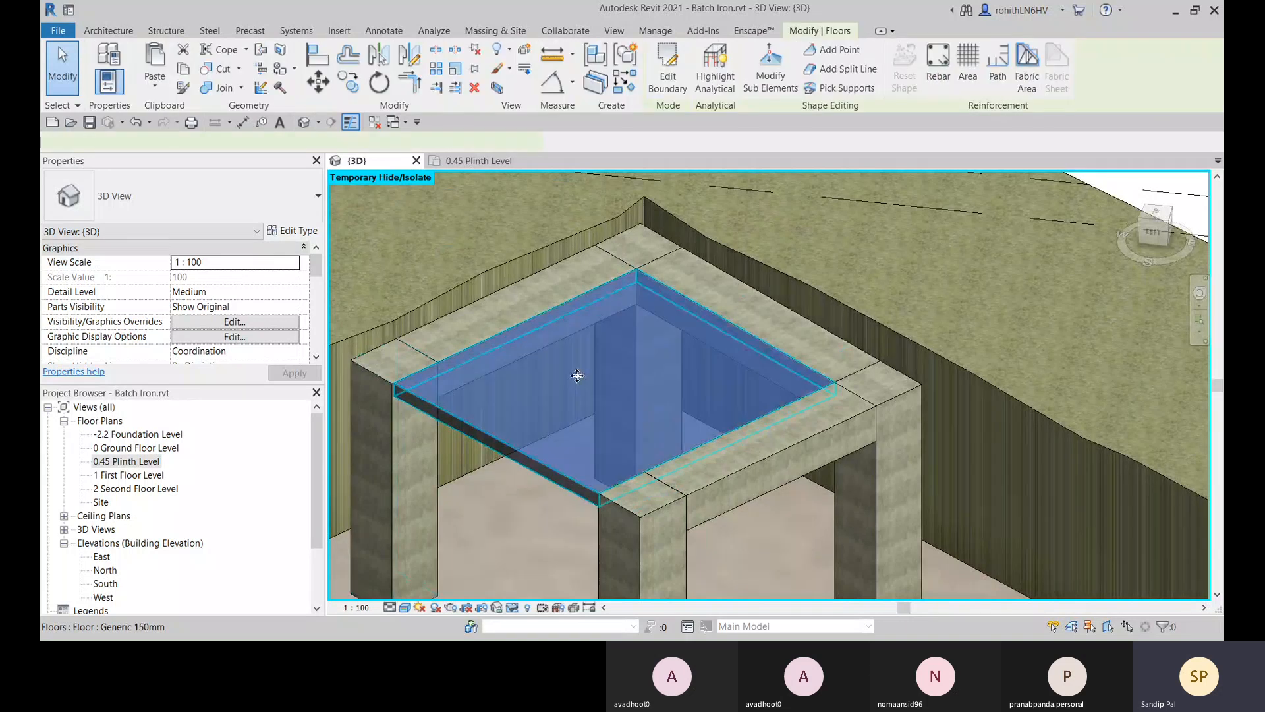
scroll(643, 360, down, 3)
scroll(630, 396, up, 2)
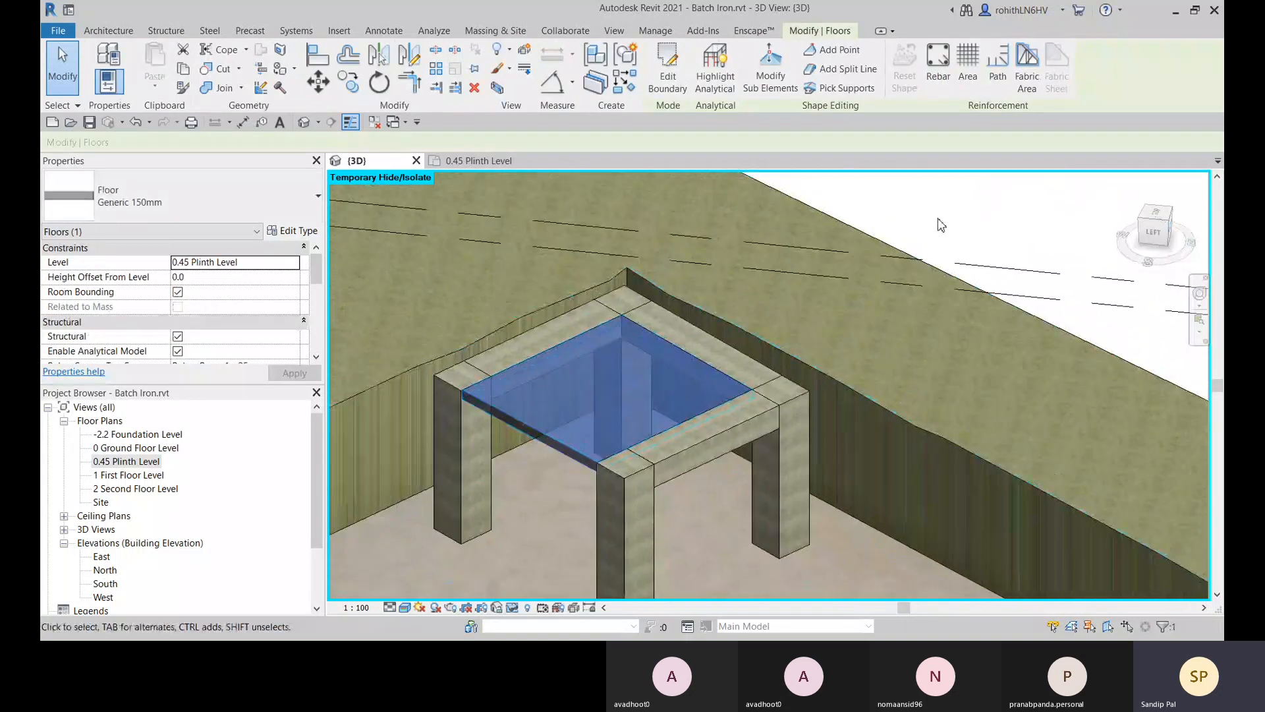
key(Escape)
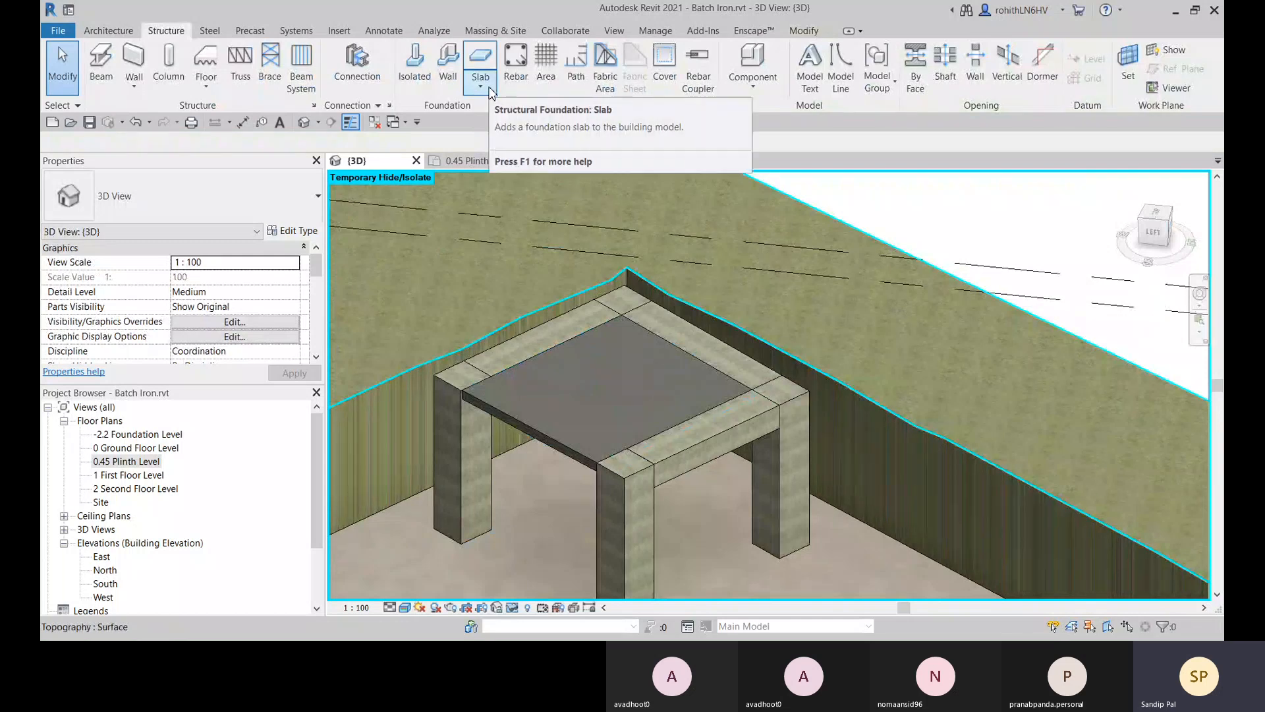
Step: Examine the whole 3D model, including the excavated pit, its isolated footings and the stepped wall beside it
scroll(658, 386, down, 2)
scroll(718, 330, down, 3)
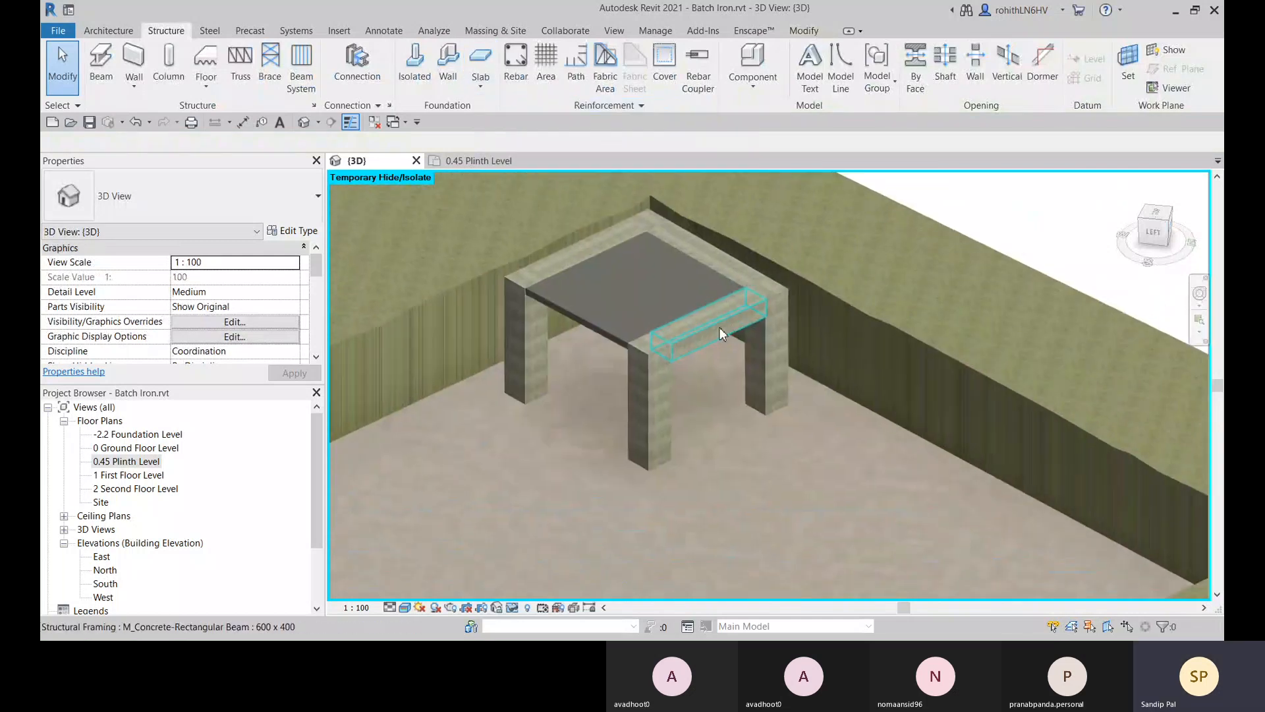
shift+middle_drag(718, 332, 803, 501)
scroll(757, 300, up, 4)
scroll(756, 299, down, 4)
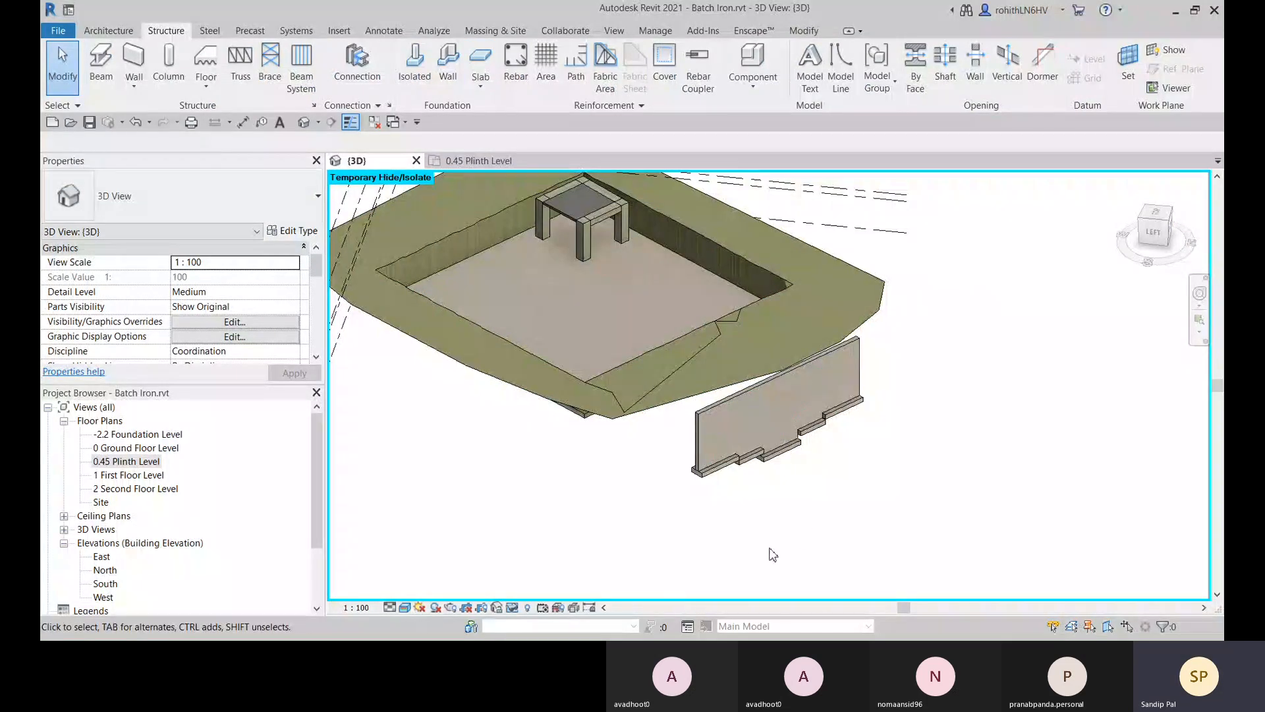
middle_drag(773, 555, 757, 558)
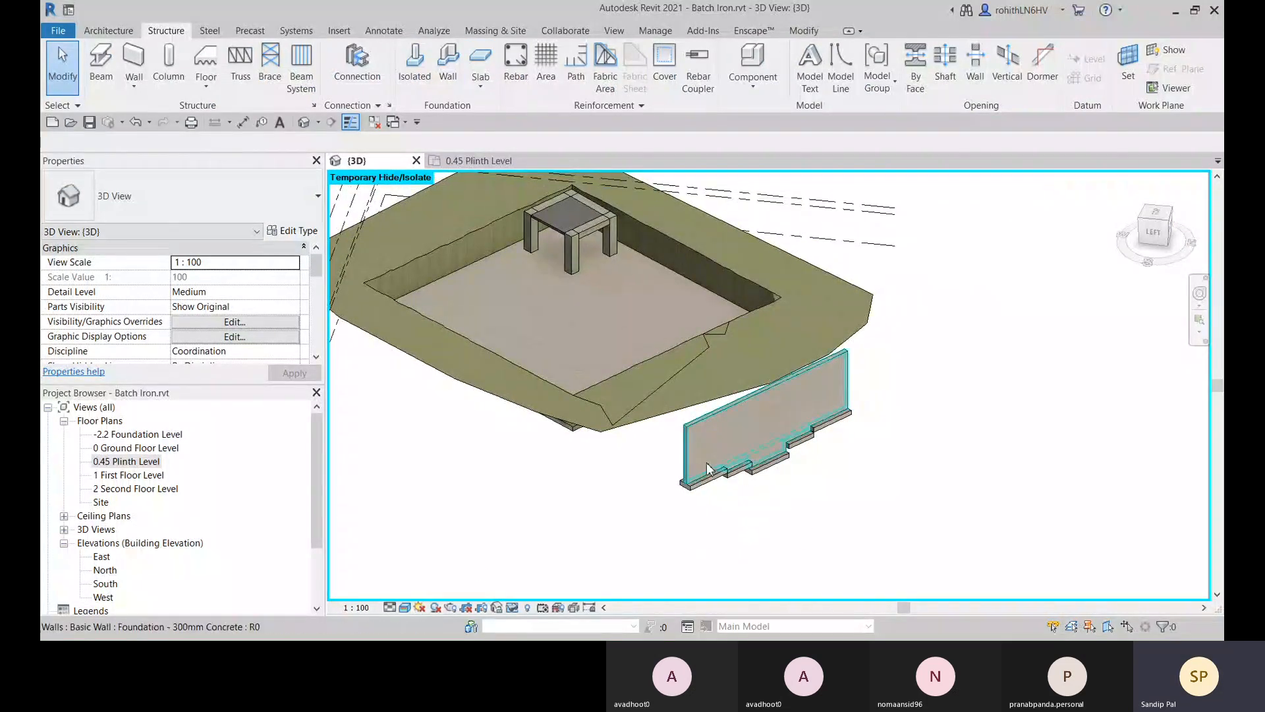
middle_drag(707, 463, 729, 491)
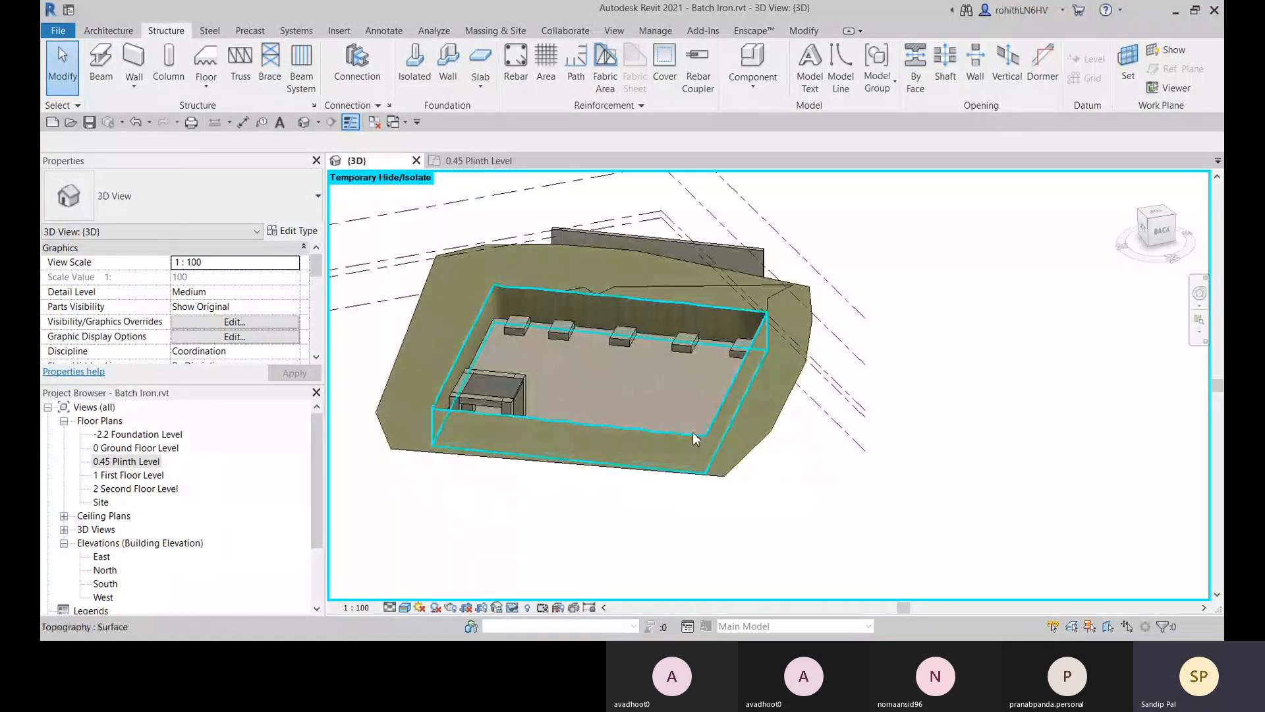